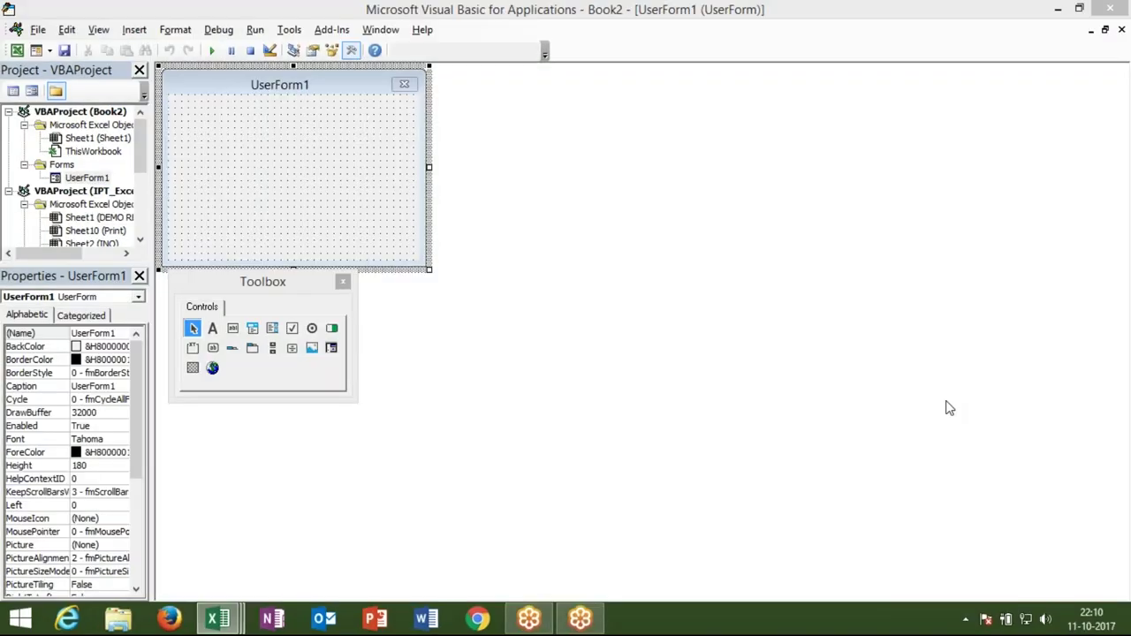
- Widen UserForm1 slightly and add a top-left label captioned 'Select Month'
{"action": "left_click", "coordinate": [1105, 48]}
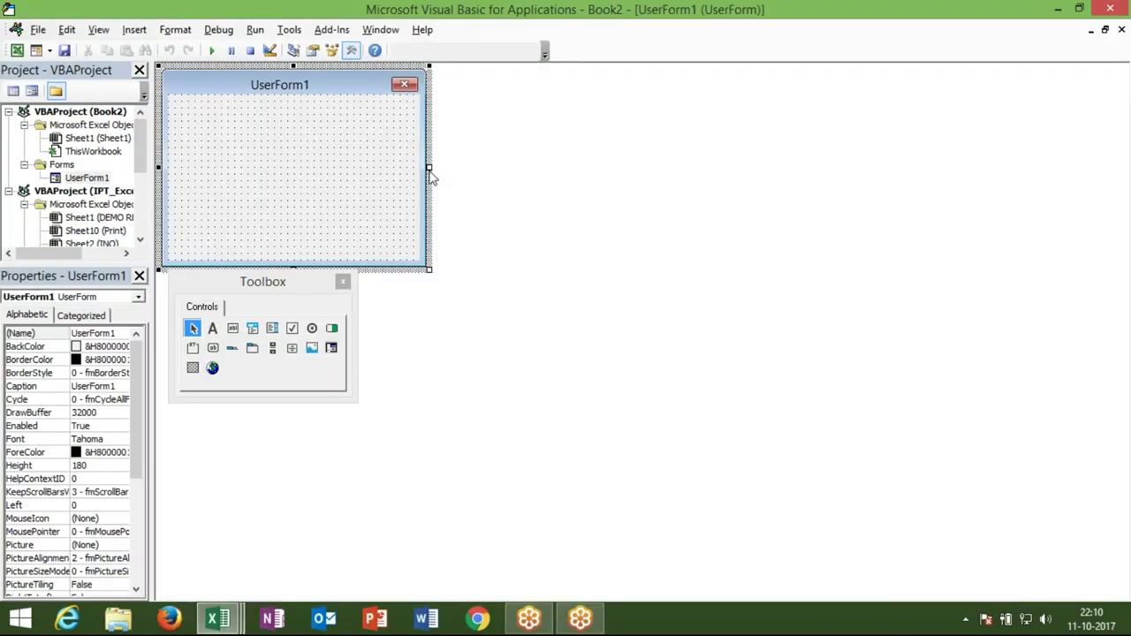
{"action": "left_click_drag", "start_coordinate": [430, 168], "coordinate": [443, 167]}
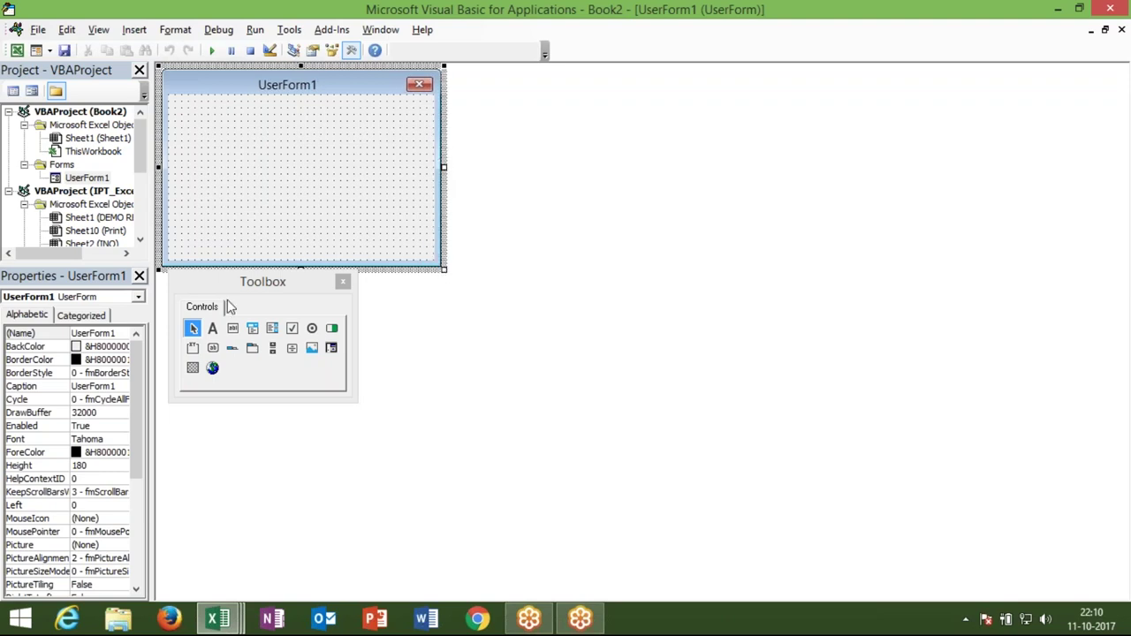
{"action": "left_click", "coordinate": [213, 329]}
{"action": "left_click_drag", "start_coordinate": [181, 115], "coordinate": [243, 138]}
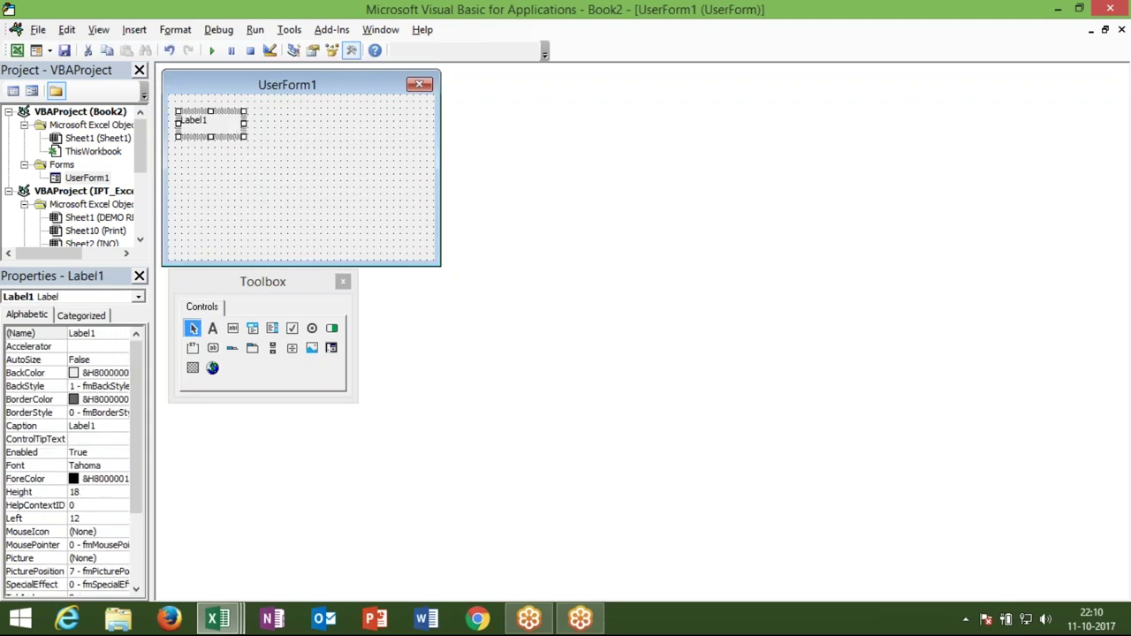
{"action": "left_click", "coordinate": [227, 126]}
{"action": "key", "text": "BackSpace"}
{"action": "key", "text": "BackSpace"}
{"action": "key", "text": "BackSpace"}
{"action": "key", "text": "BackSpace"}
{"action": "type", "text": "Select Mot"}
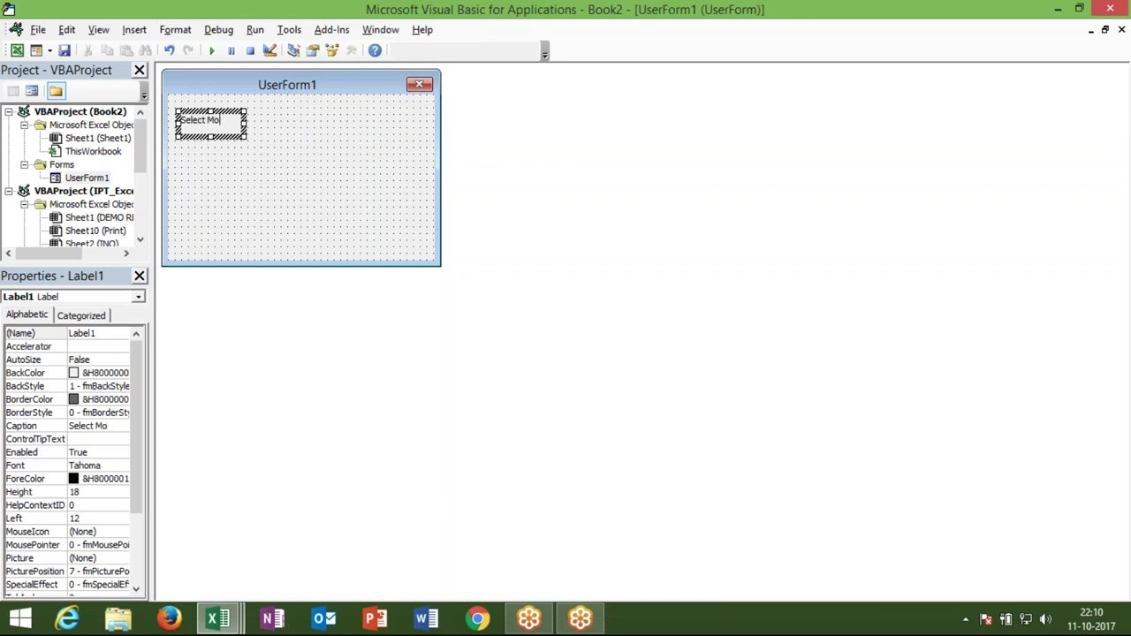
{"action": "type", "text": "nth"}
- Draw a list box directly under the Select Month label
{"action": "left_click", "coordinate": [242, 156]}
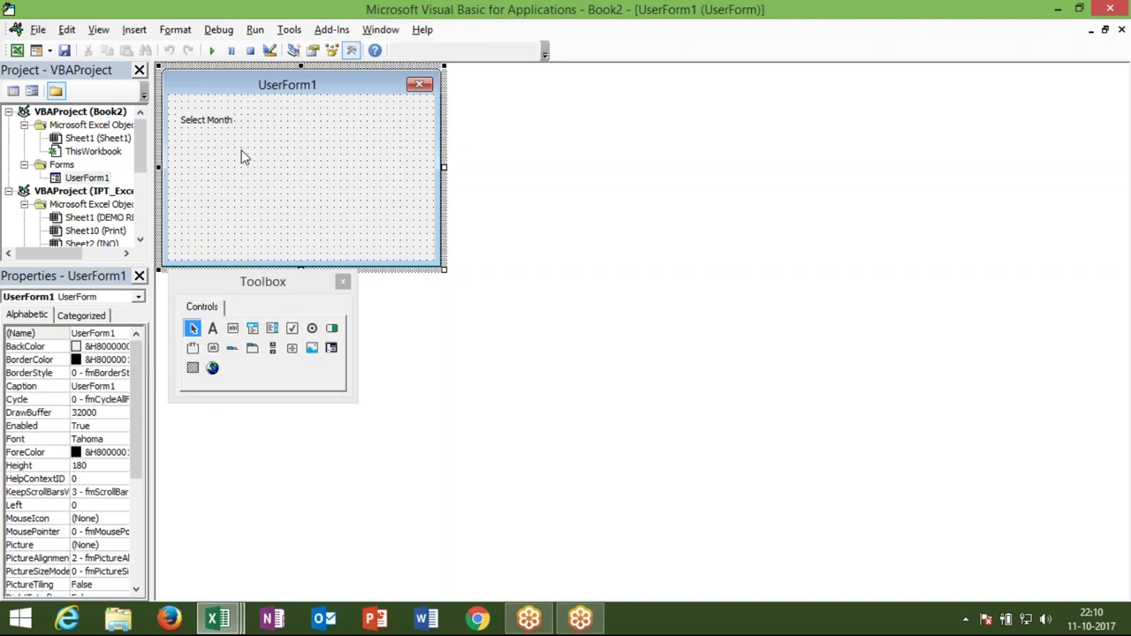
{"action": "left_click", "coordinate": [232, 328]}
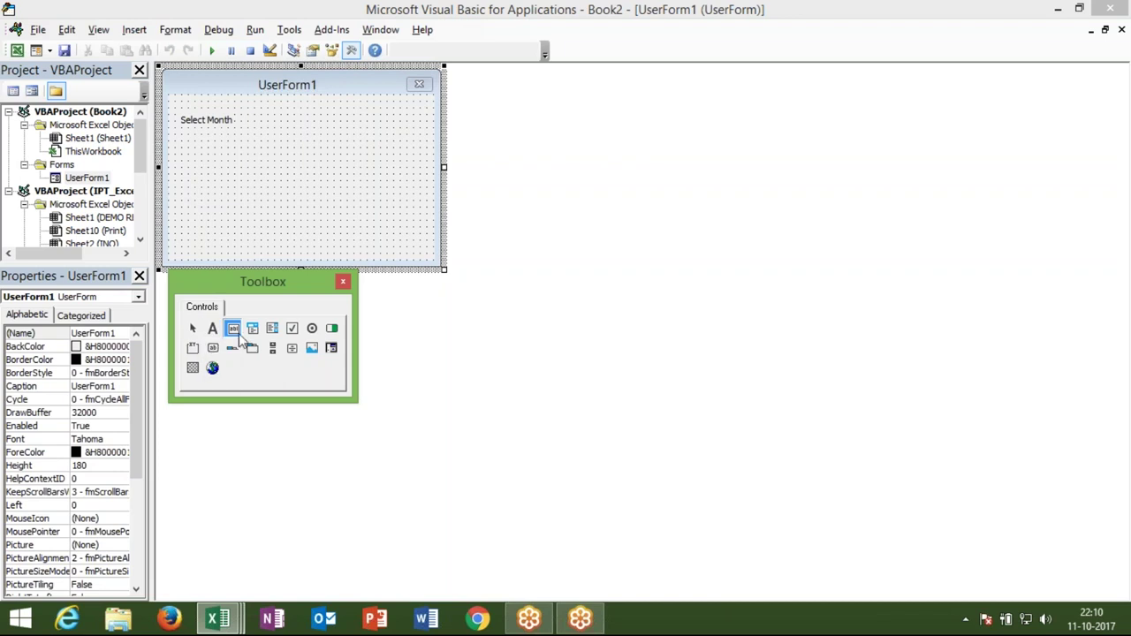
{"action": "left_click", "coordinate": [272, 328]}
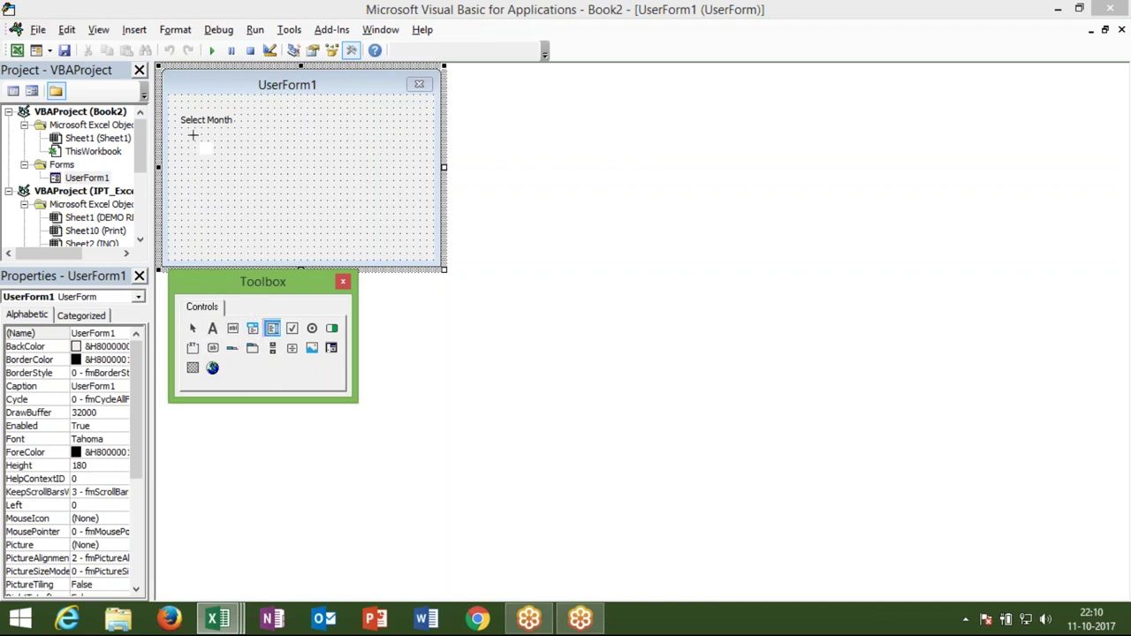
{"action": "mouse_move", "coordinate": [183, 129]}
{"action": "left_mouse_down"}
{"action": "mouse_move", "coordinate": [218, 155]}
{"action": "mouse_move", "coordinate": [238, 205]}
{"action": "left_mouse_up"}
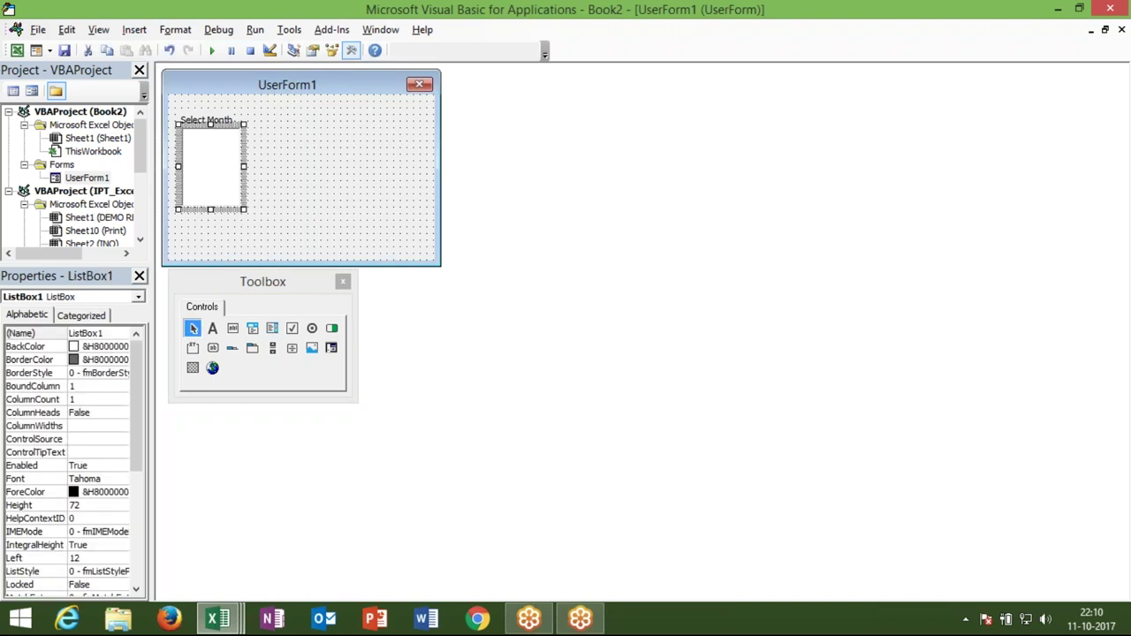
{"action": "left_click", "coordinate": [278, 212]}
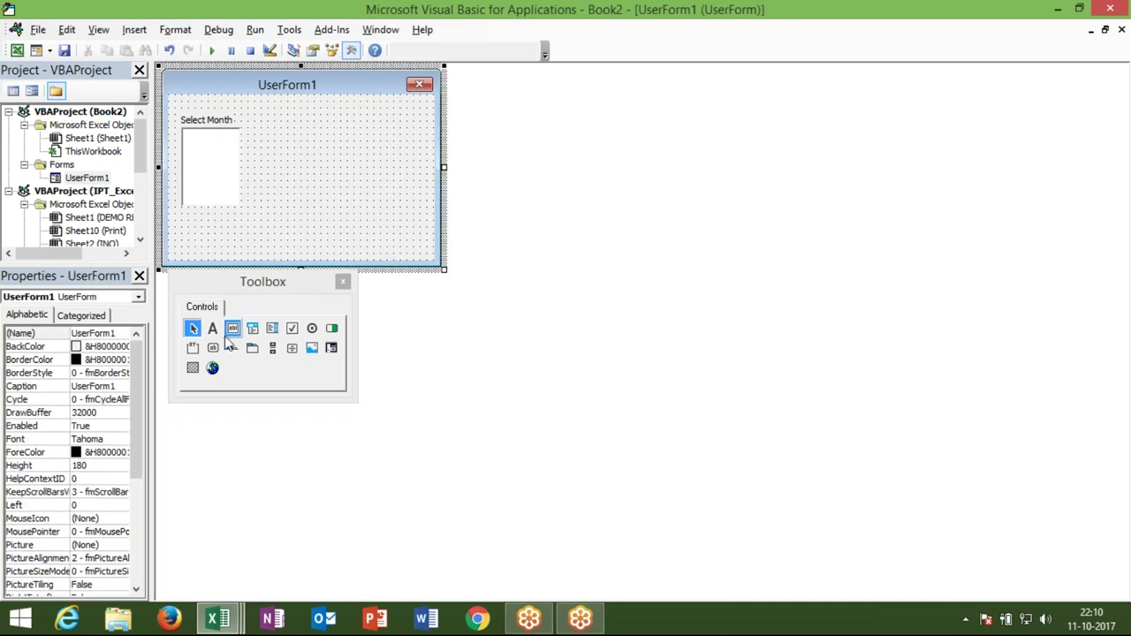
- Add a second label captioned 'Select Sheet' to the right of Select Month
{"action": "left_click", "coordinate": [212, 328]}
{"action": "left_click_drag", "start_coordinate": [278, 117], "coordinate": [325, 132]}
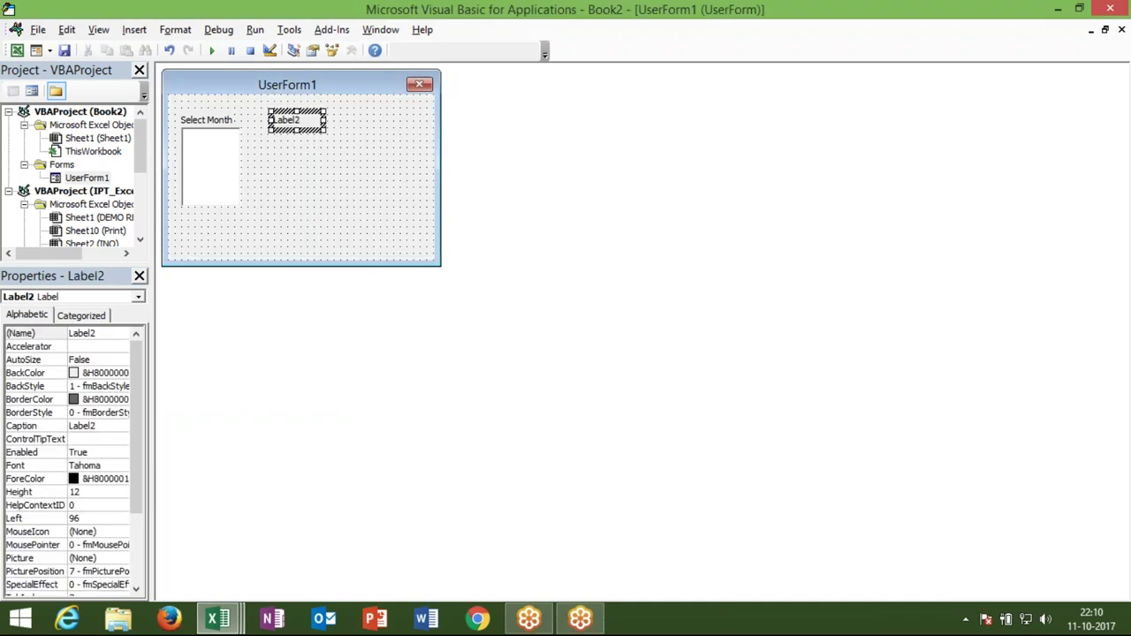
{"action": "key", "text": "BackSpace"}
{"action": "key", "text": "BackSpace"}
{"action": "key", "text": "BackSpace"}
{"action": "key", "text": "BackSpace"}
{"action": "key", "text": "BackSpace"}
{"action": "type", "text": "Shee"}
{"action": "key", "text": "BackSpace"}
{"action": "key", "text": "BackSpace"}
{"action": "key", "text": "BackSpace"}
{"action": "type", "text": "elect Sheet"}
{"action": "left_click_drag", "start_coordinate": [362, 119], "coordinate": [304, 132]}
{"action": "left_click", "coordinate": [326, 194]}
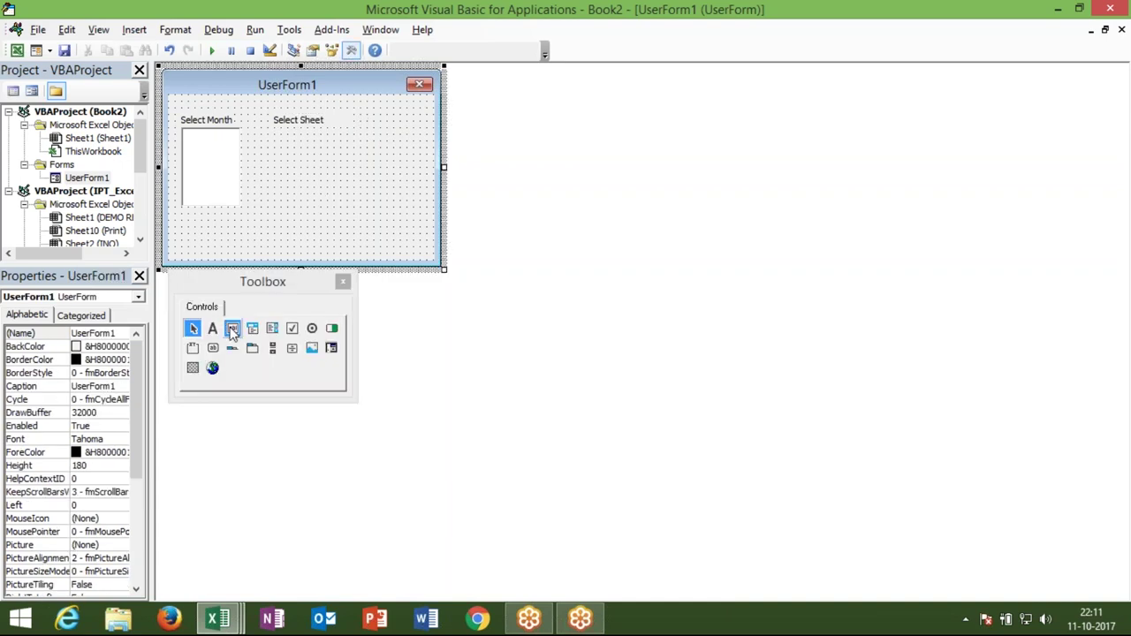
- Draw a list box under Select Sheet and a 'Copy' command button at lower right
{"action": "left_click", "coordinate": [272, 327]}
{"action": "left_click_drag", "start_coordinate": [274, 129], "coordinate": [342, 209]}
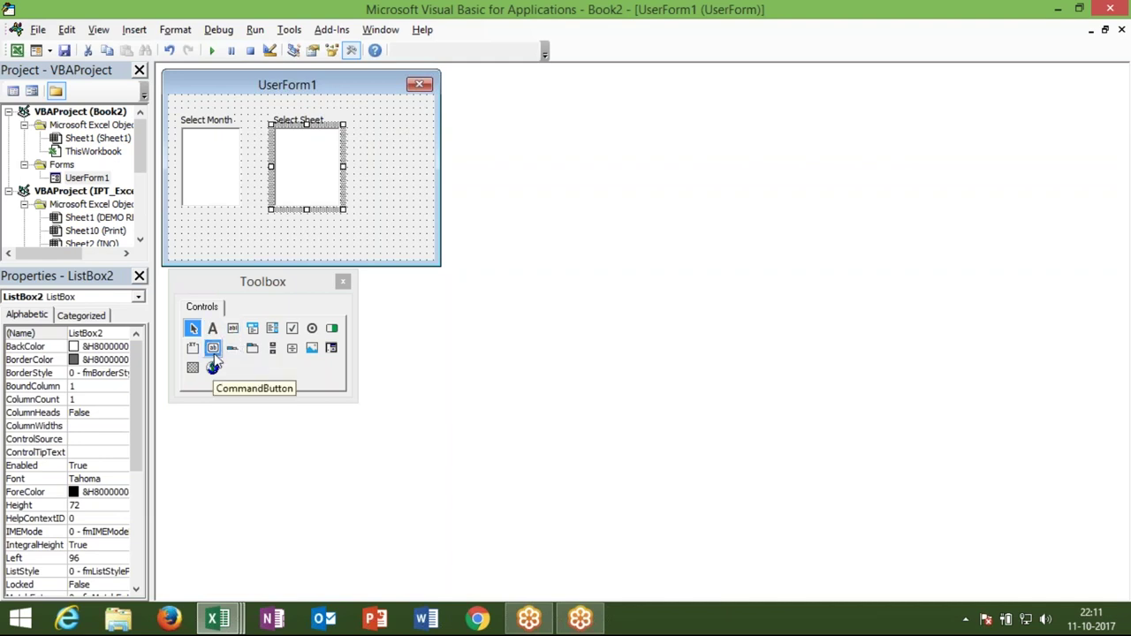
{"action": "left_click", "coordinate": [213, 347]}
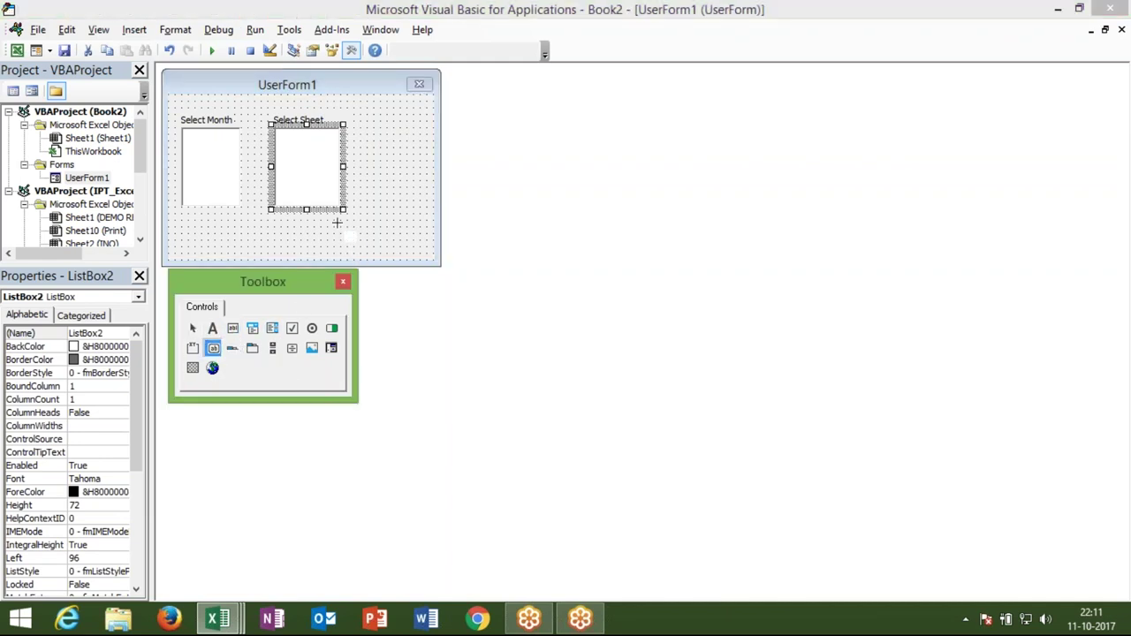
{"action": "left_click_drag", "start_coordinate": [333, 218], "coordinate": [404, 249]}
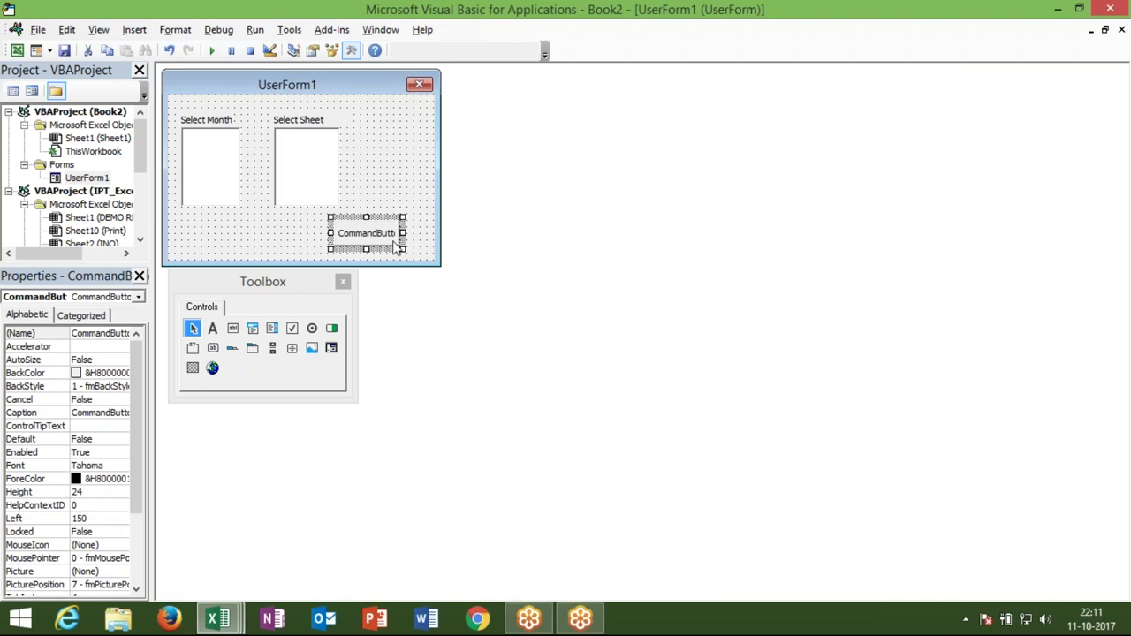
{"action": "left_click", "coordinate": [393, 241]}
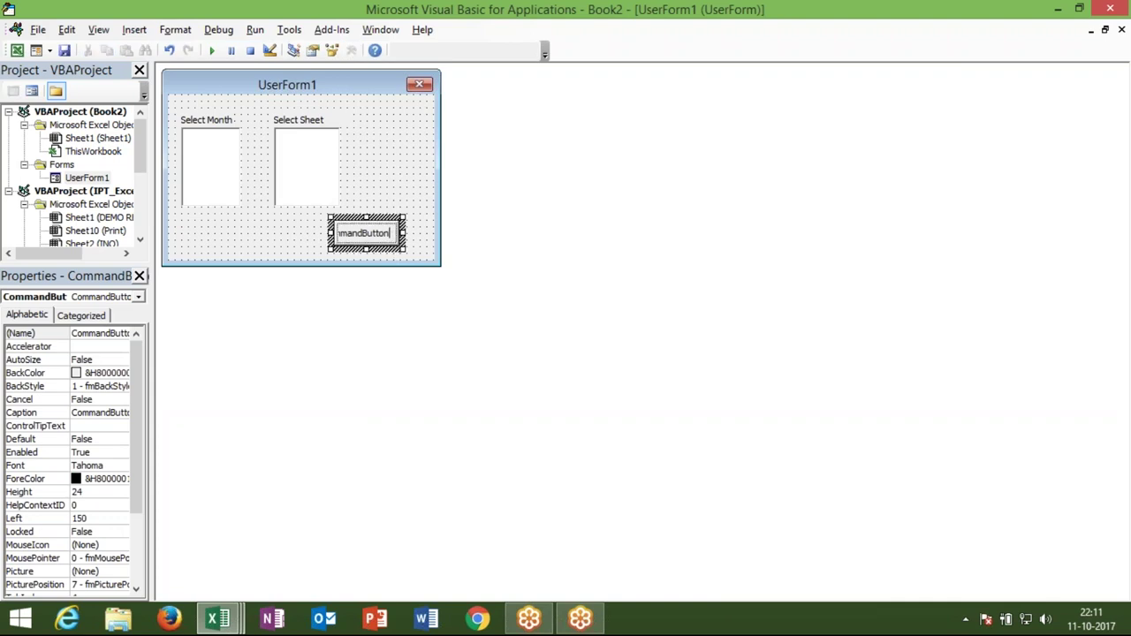
{"action": "key", "text": "BackSpace"}
{"action": "key", "text": "BackSpace"}
{"action": "key", "text": "BackSpace"}
{"action": "key", "text": "BackSpace"}
{"action": "key", "text": "BackSpace"}
{"action": "type", "text": "Copy"}
{"action": "left_click", "coordinate": [176, 247]}
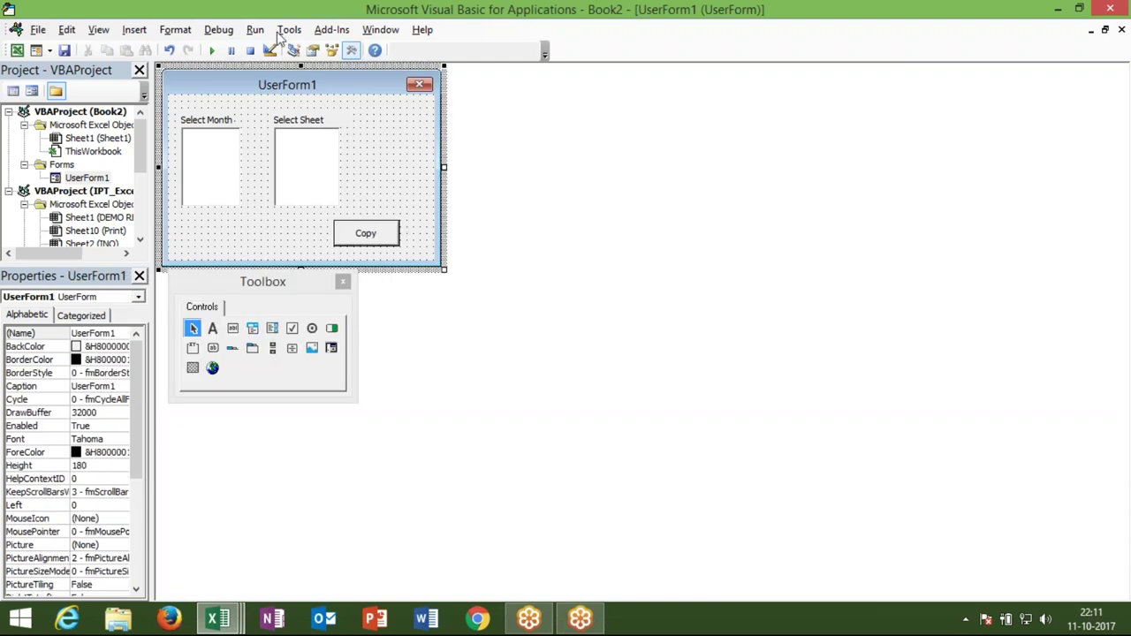
- Set the form's Caption property to 'Copy Data by Month'
{"action": "left_click", "coordinate": [119, 386]}
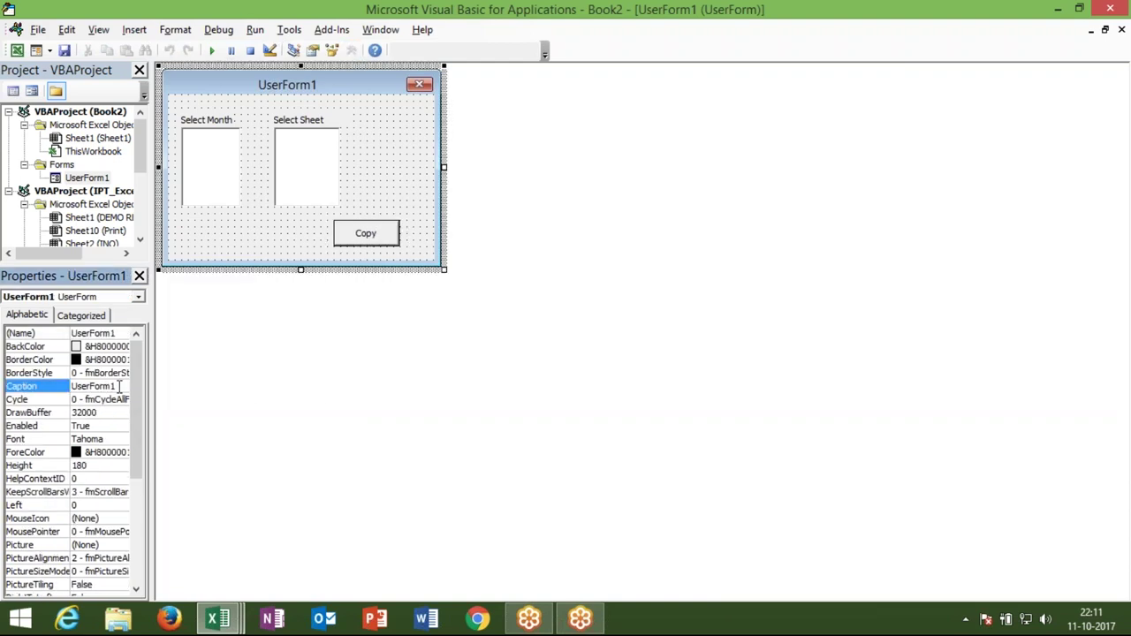
{"action": "type", "text": "/c"}
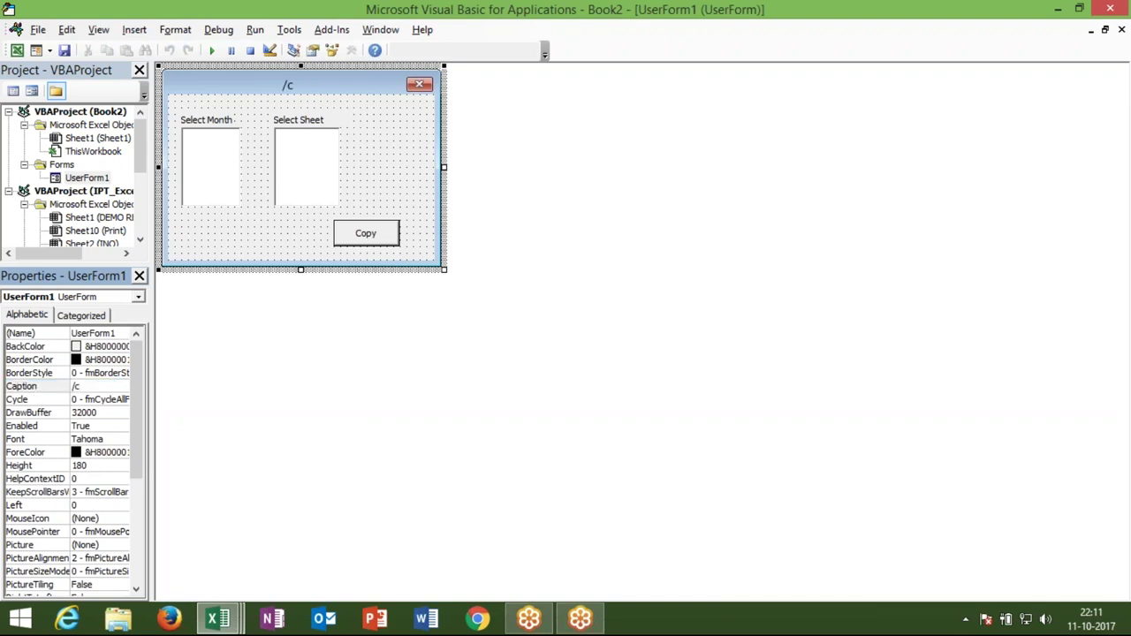
{"action": "key", "text": "BackSpace"}
{"action": "key", "text": "BackSpace"}
{"action": "type", "text": "Copy"}
{"action": "type", "text": " Data"}
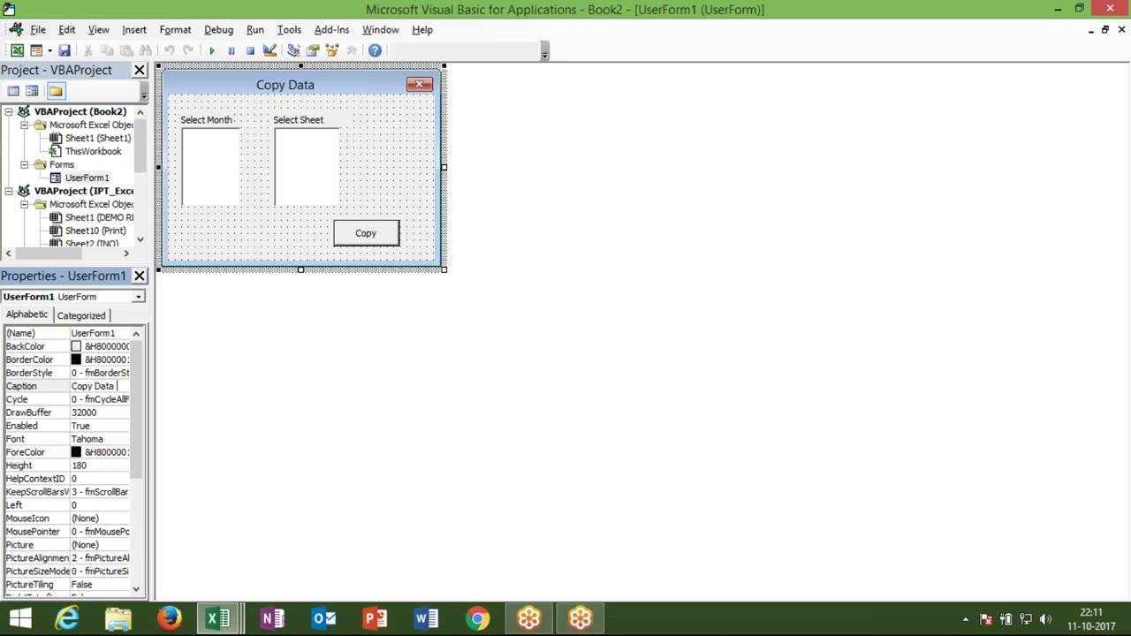
{"action": "type", "text": " by Month"}
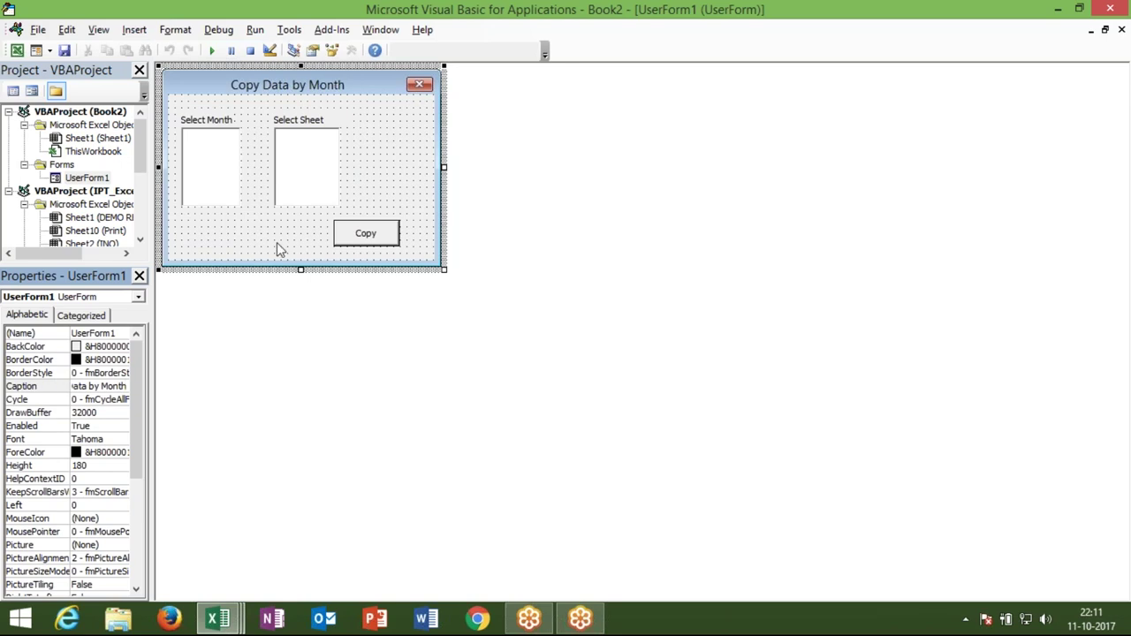
- Switch to Excel and check how far the Month column data extends
{"action": "left_click", "coordinate": [276, 243]}
{"action": "key", "text": "alt+F11"}
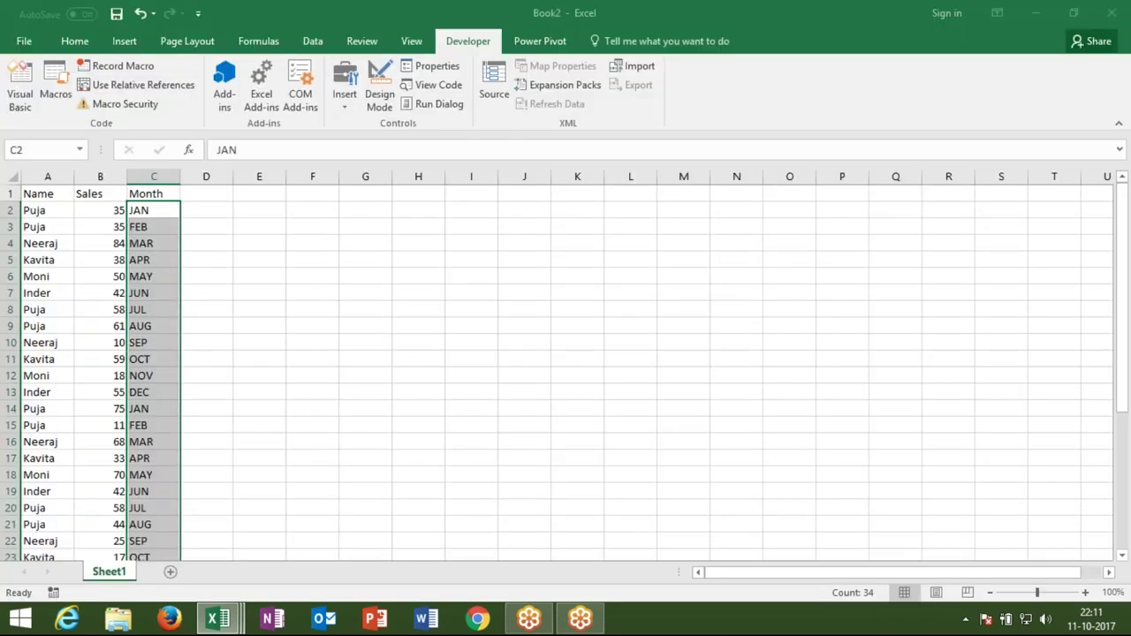
{"action": "left_click", "coordinate": [137, 225]}
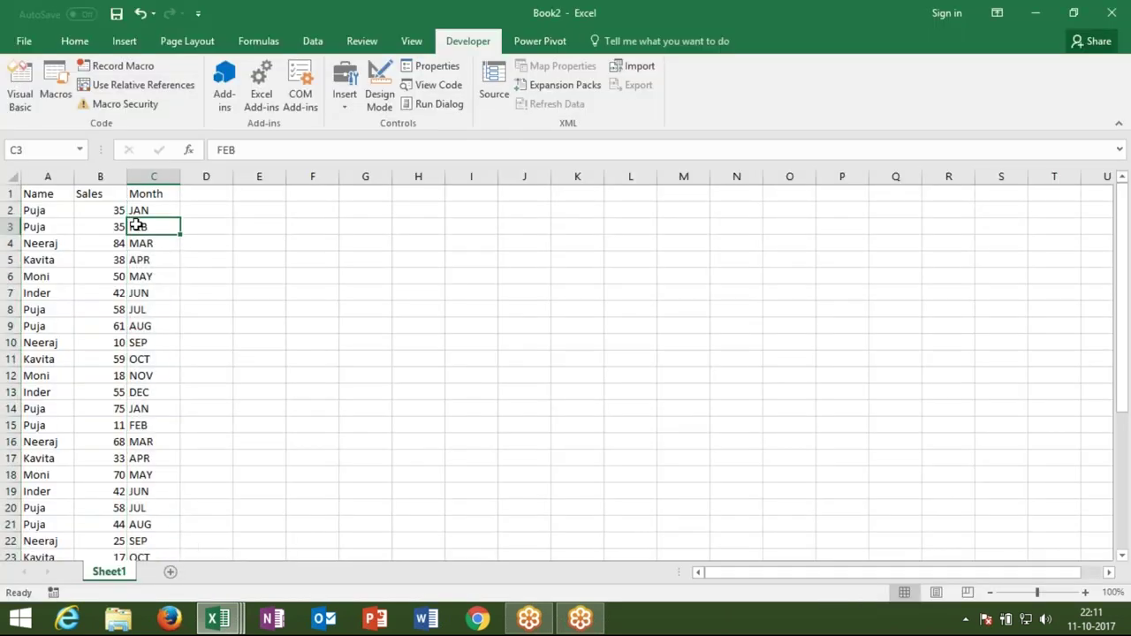
{"action": "key", "text": "ctrl+Down"}
{"action": "key", "text": "Up"}
{"action": "key", "text": "ctrl+Up"}
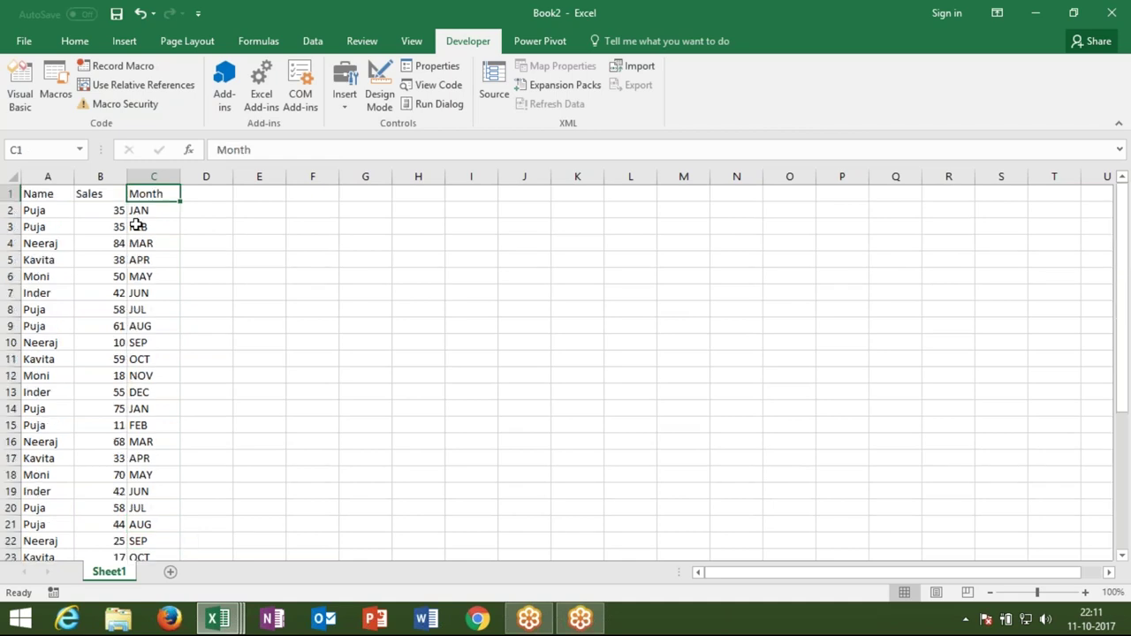
- Add blank sheets Sheet2 to Sheet5, then return to Sheet1 and the form designer
{"action": "left_click", "coordinate": [170, 571]}
{"action": "left_click", "coordinate": [224, 572]}
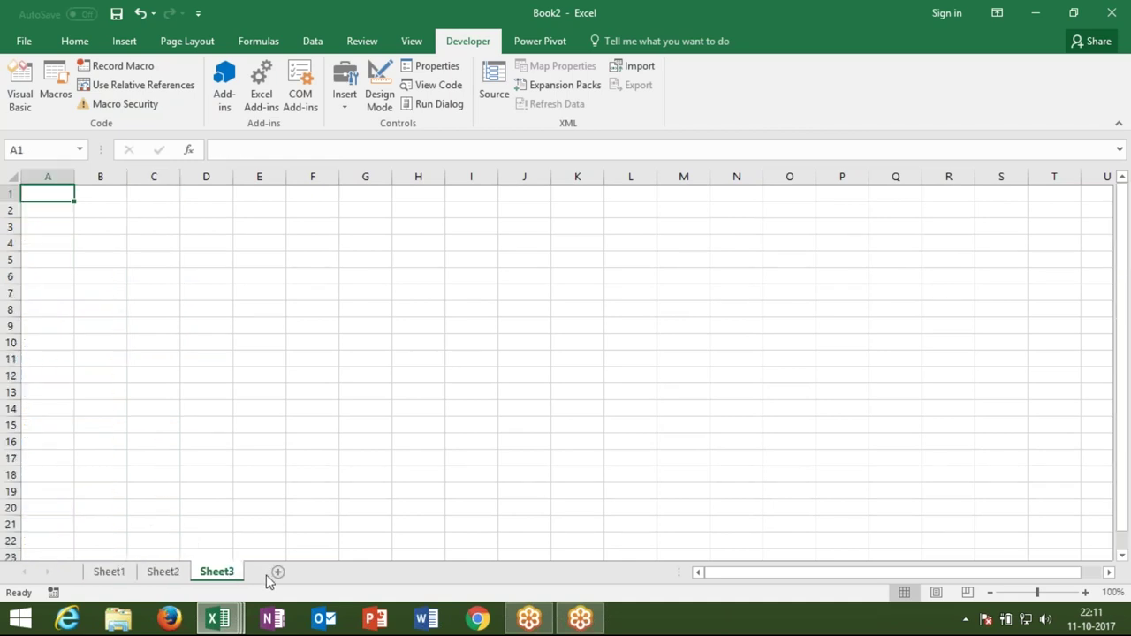
{"action": "left_click", "coordinate": [279, 572]}
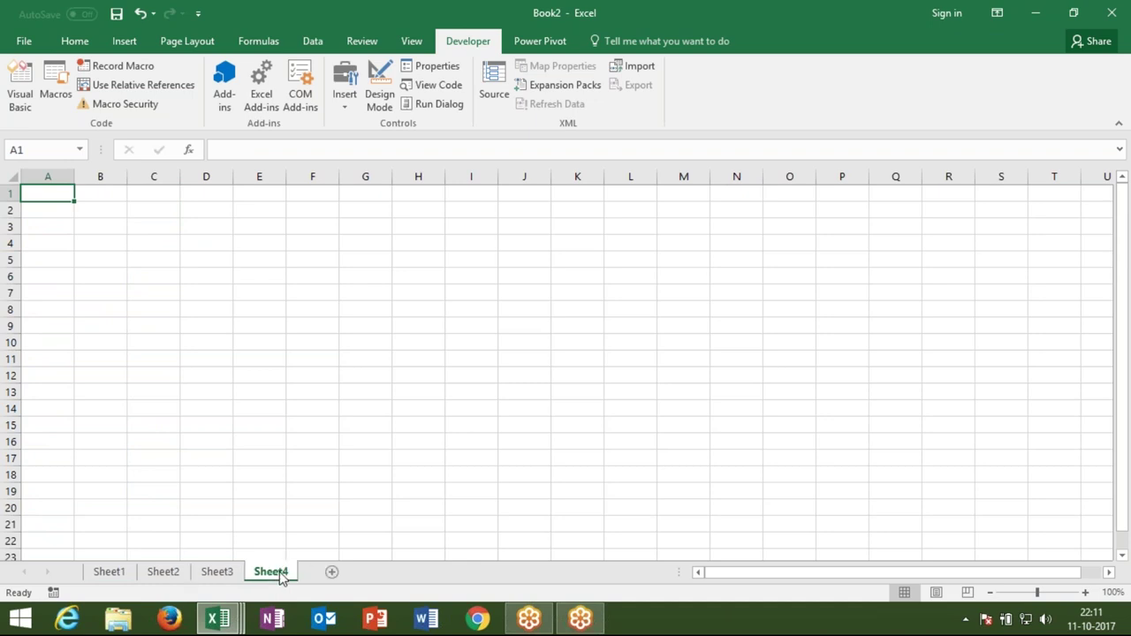
{"action": "left_click", "coordinate": [329, 573]}
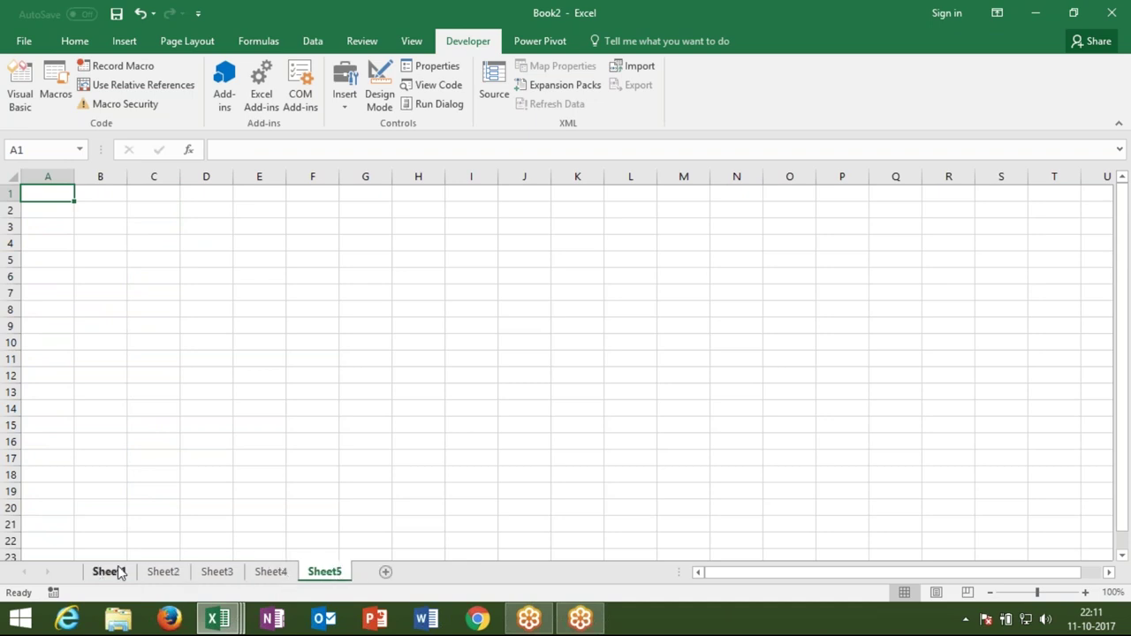
{"action": "left_click", "coordinate": [115, 572]}
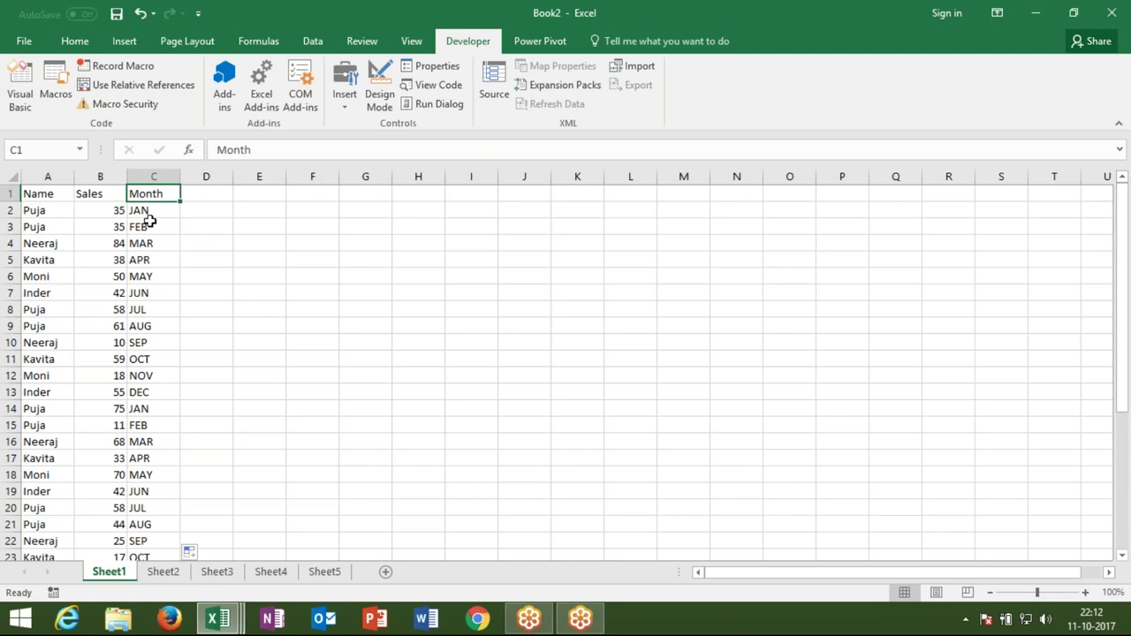
{"action": "left_click", "coordinate": [57, 191]}
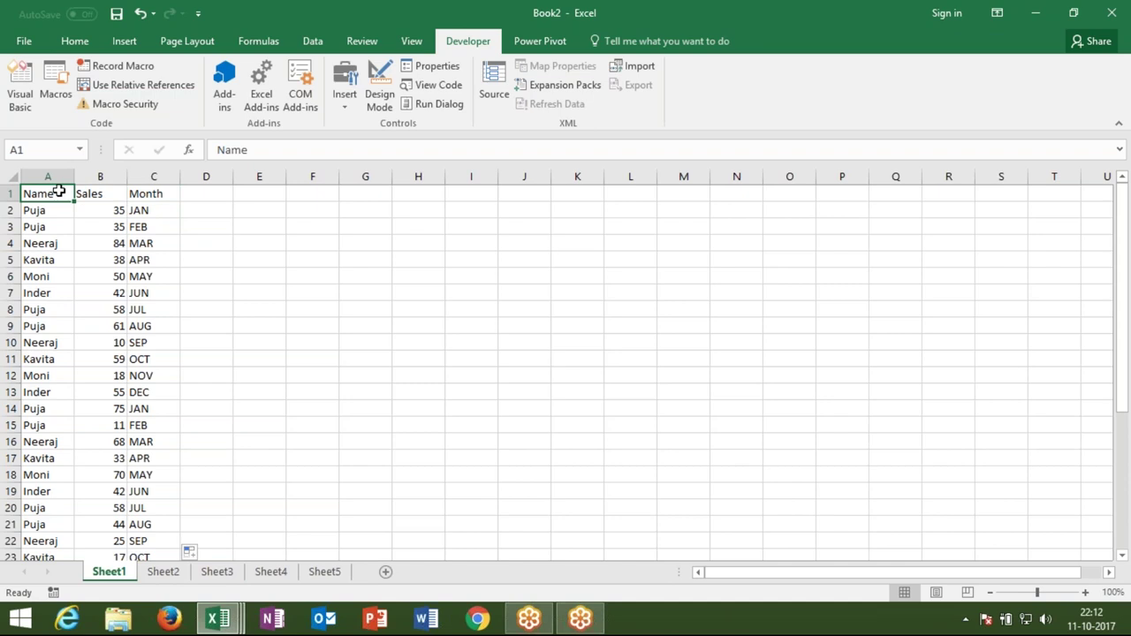
{"action": "key", "text": "alt+F11"}
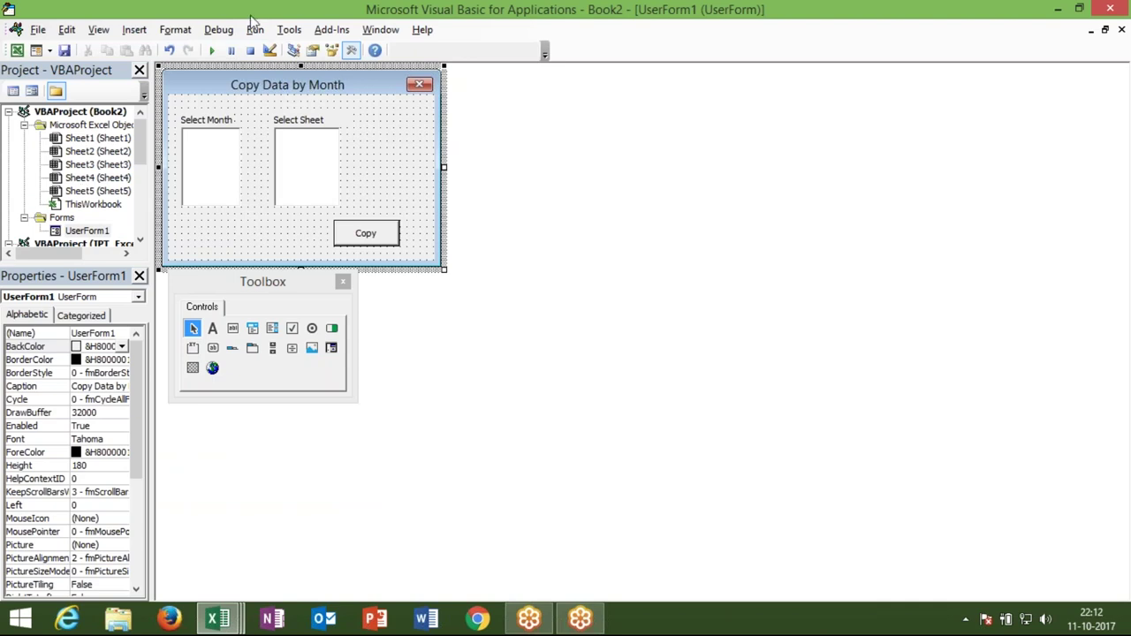
- Run the form to preview its empty list boxes, then close it
{"action": "left_click", "coordinate": [213, 52]}
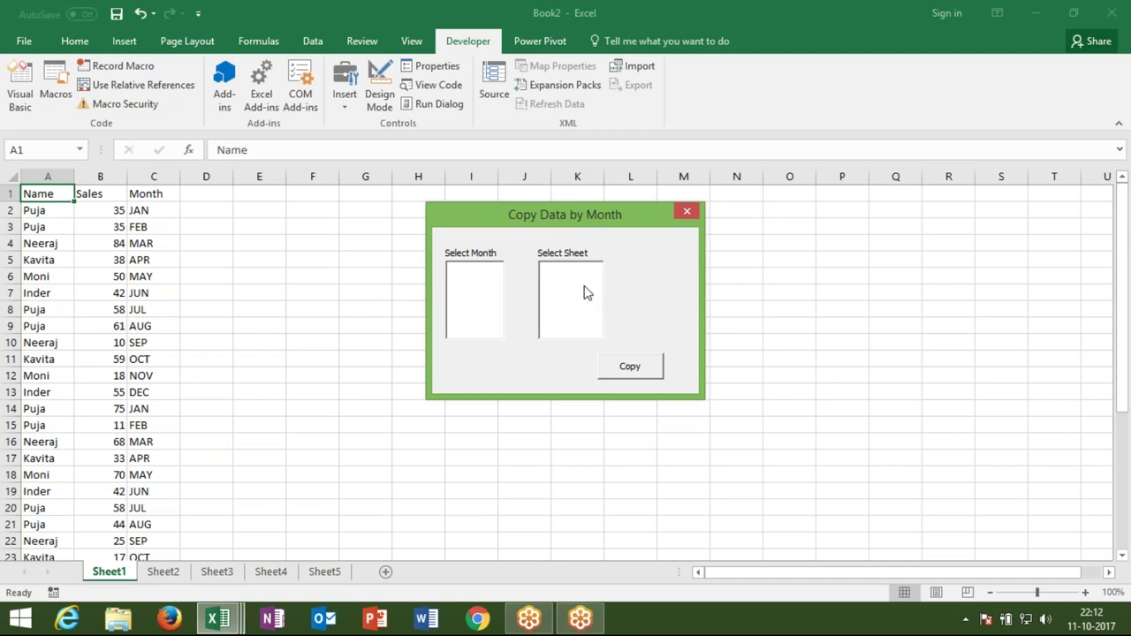
{"action": "left_click", "coordinate": [687, 212]}
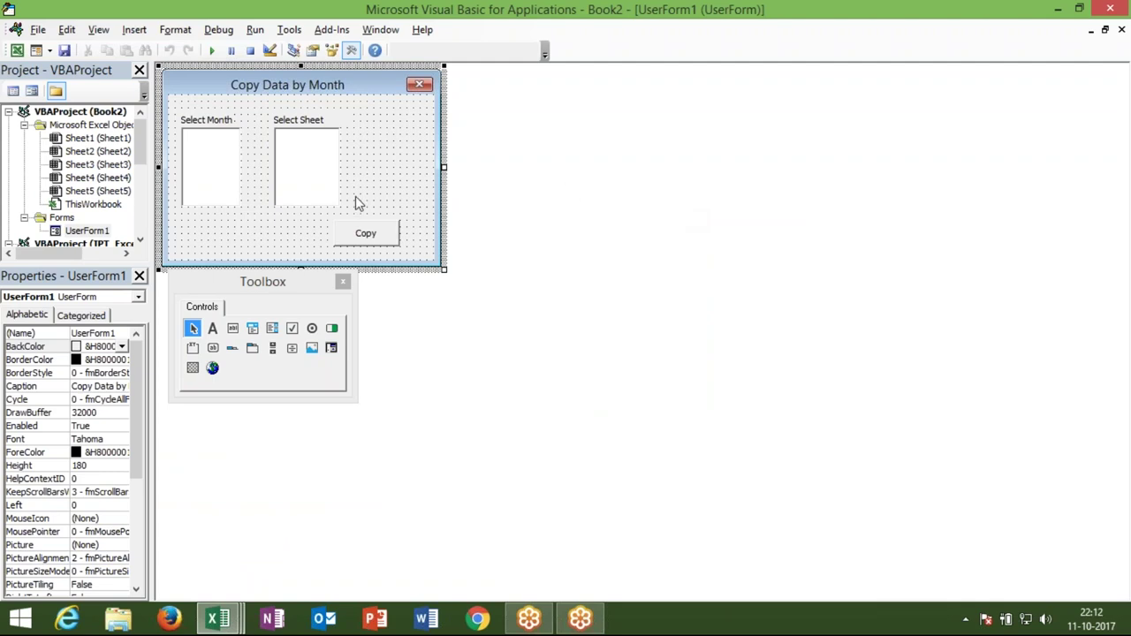
- In the form's Click procedure, write a Me.ListBox1.AddItem line
{"action": "double_click", "coordinate": [380, 174]}
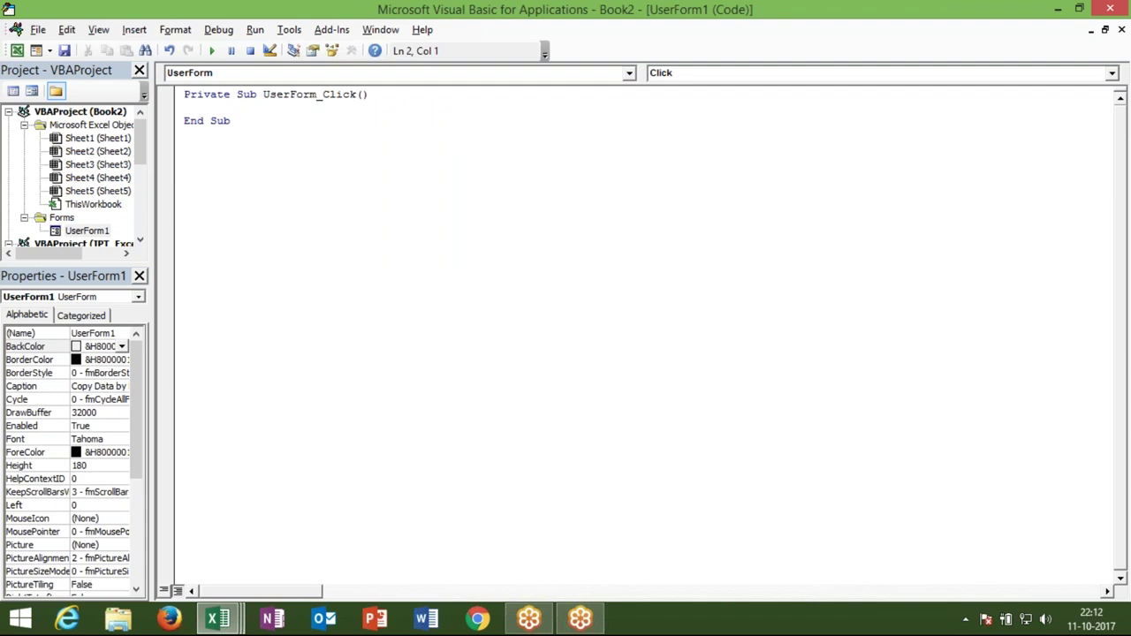
{"action": "key", "text": "Return"}
{"action": "key", "text": "Return"}
{"action": "left_click", "coordinate": [184, 120]}
{"action": "type", "text": "me"}
{"action": "type", "text": "."}
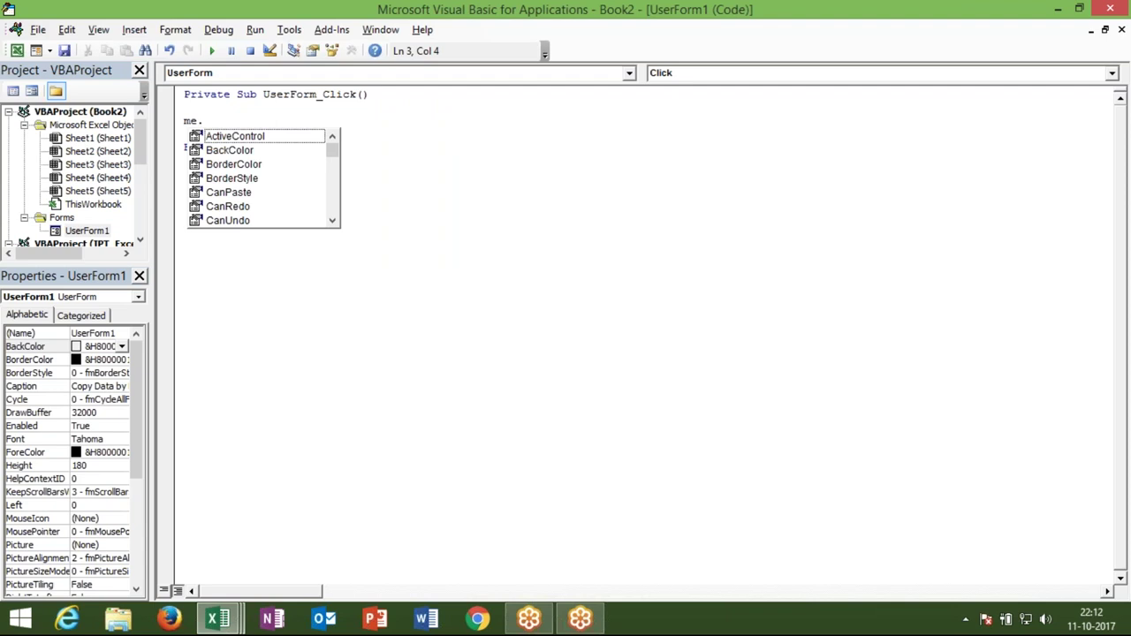
{"action": "type", "text": "li"}
{"action": "key", "text": "BackSpace"}
{"action": "type", "text": "li"}
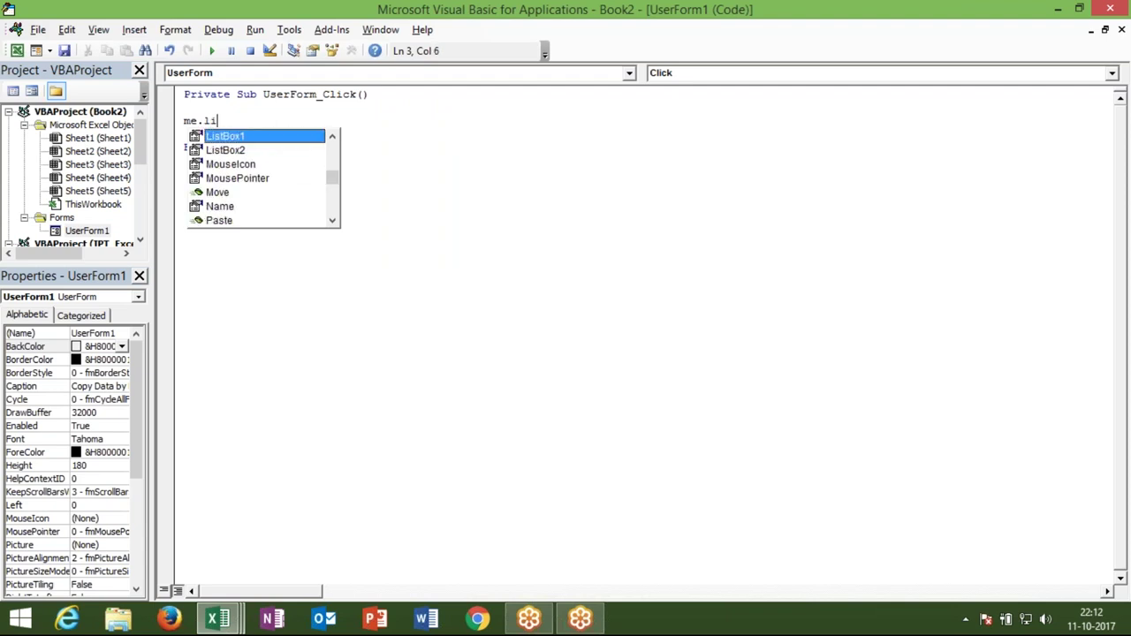
{"action": "key", "text": "Tab"}
{"action": "type", "text": ".ad"}
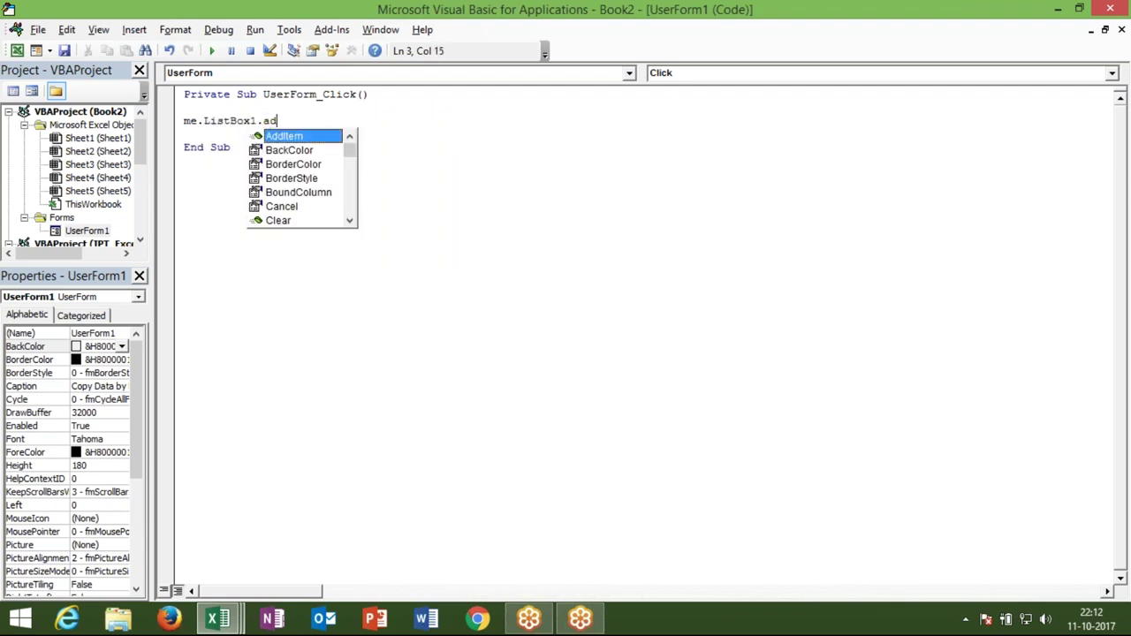
{"action": "key", "text": "Tab"}
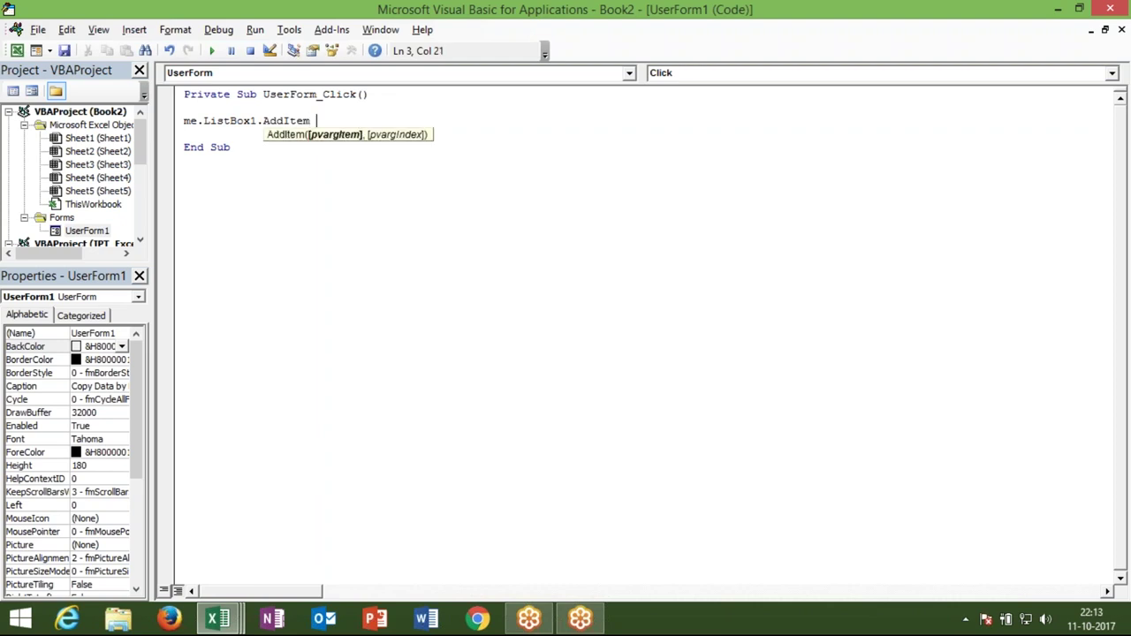
{"action": "type", "text": ":"}
{"action": "key", "text": "BackSpace"}
- Wrap it in For i = 1 To 12 adding MonthName(i, False), closed with Next
{"action": "left_click", "coordinate": [183, 107]}
{"action": "type", "text": "for i = 1 to "}
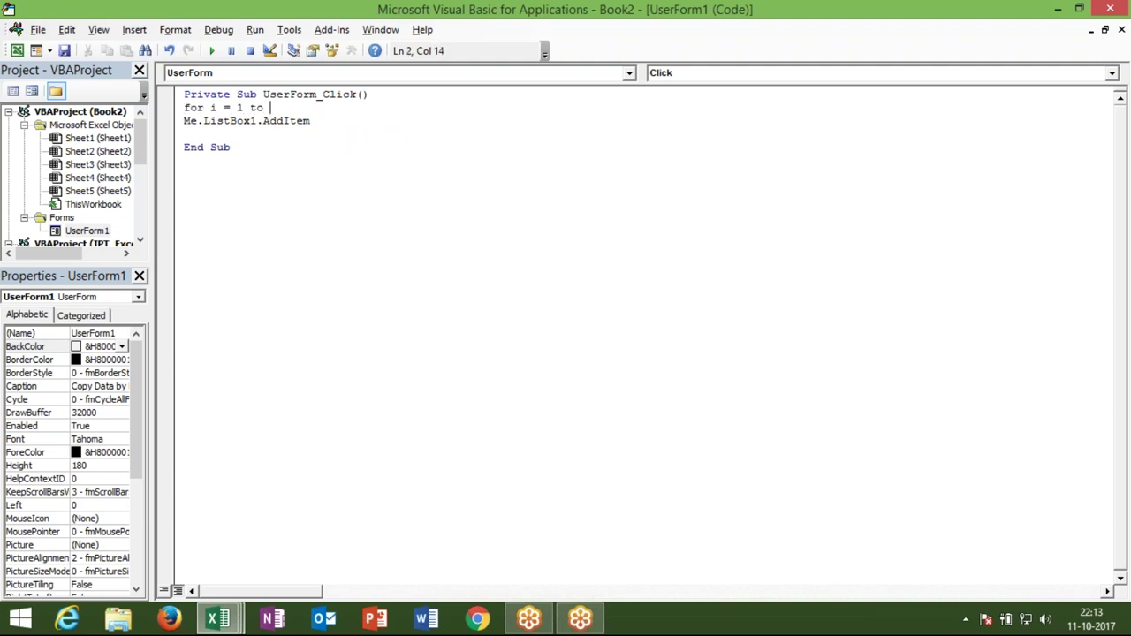
{"action": "type", "text": "12"}
{"action": "left_click", "coordinate": [369, 133]}
{"action": "left_click", "coordinate": [347, 120]}
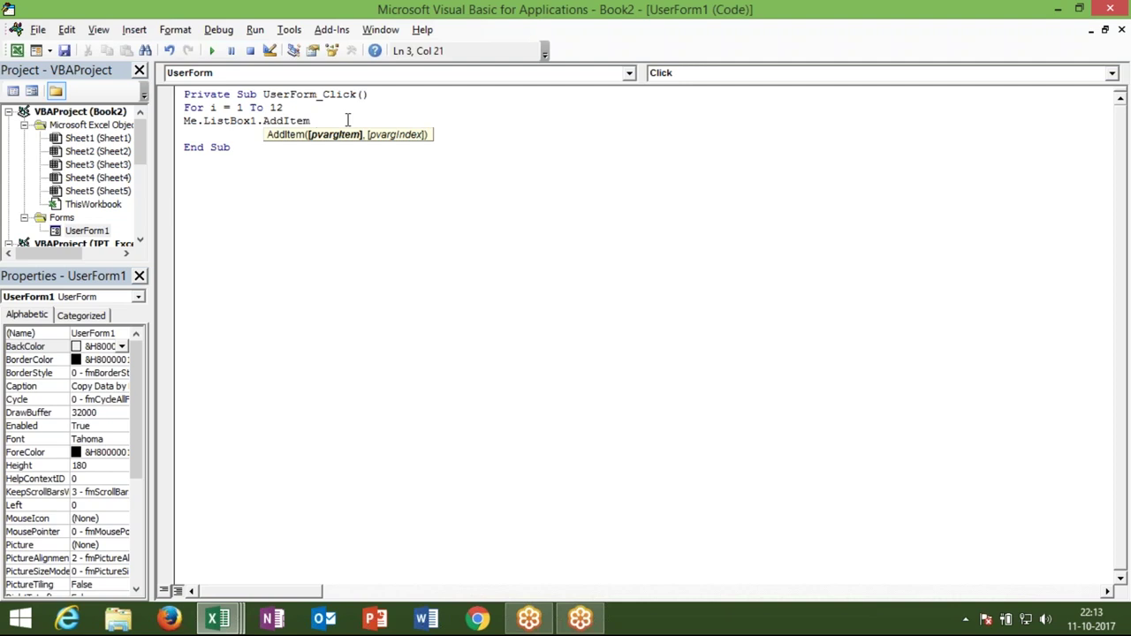
{"action": "type", "text": "month"}
{"action": "type", "text": "name"}
{"action": "type", "text": "("}
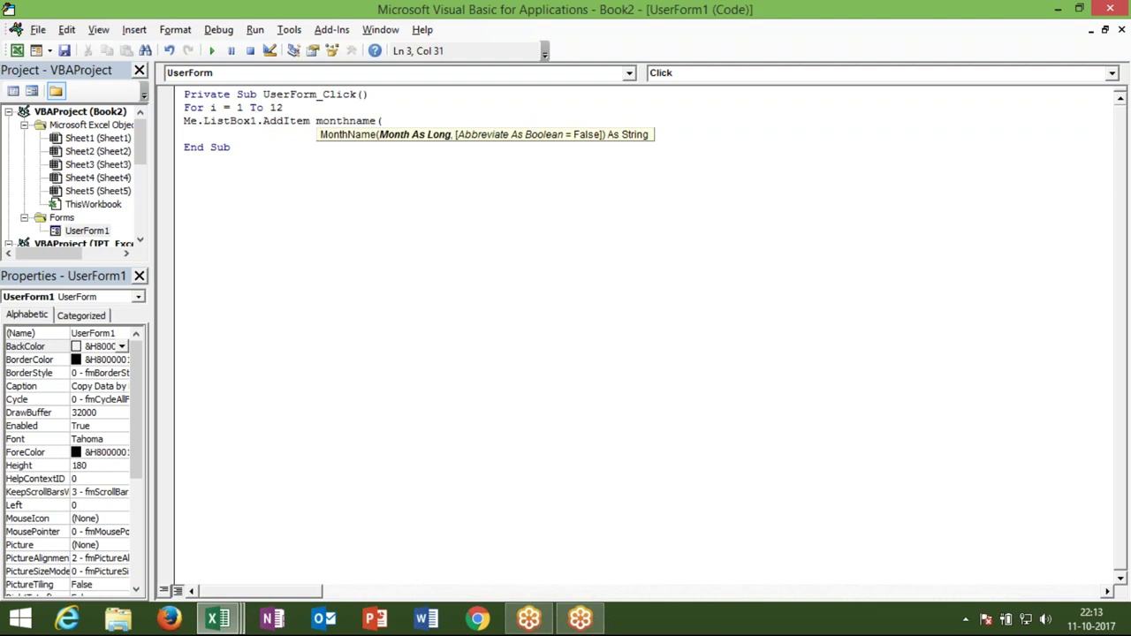
{"action": "type", "text": "i"}
{"action": "type", "text": ",t"}
{"action": "key", "text": "BackSpace"}
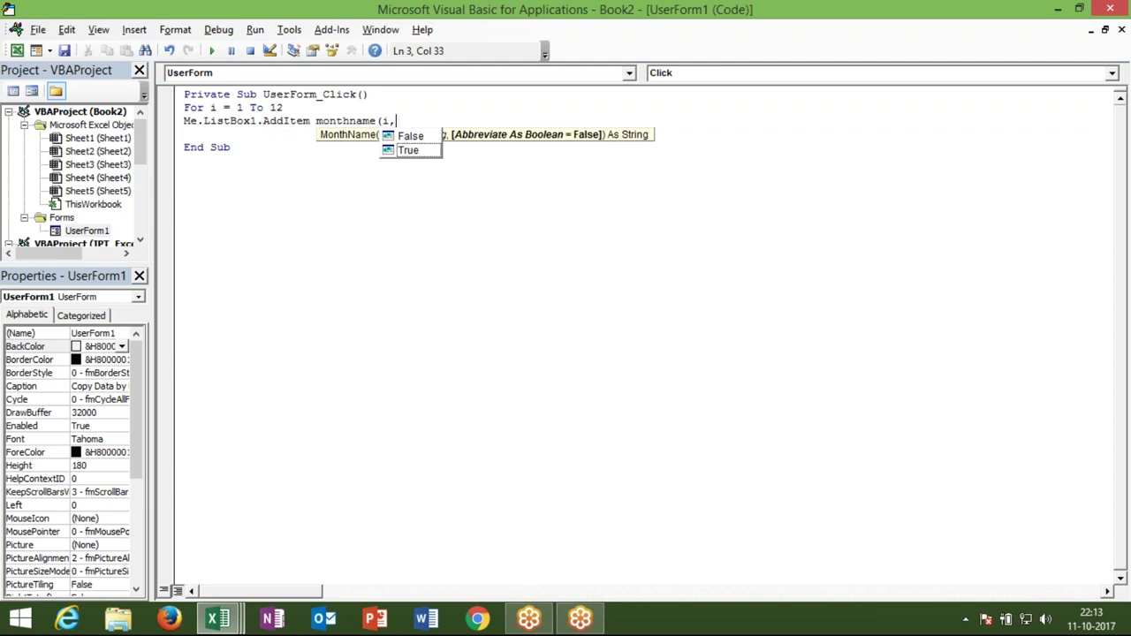
{"action": "key", "text": "Down"}
{"action": "key", "text": "Up"}
{"action": "key", "text": "Tab"}
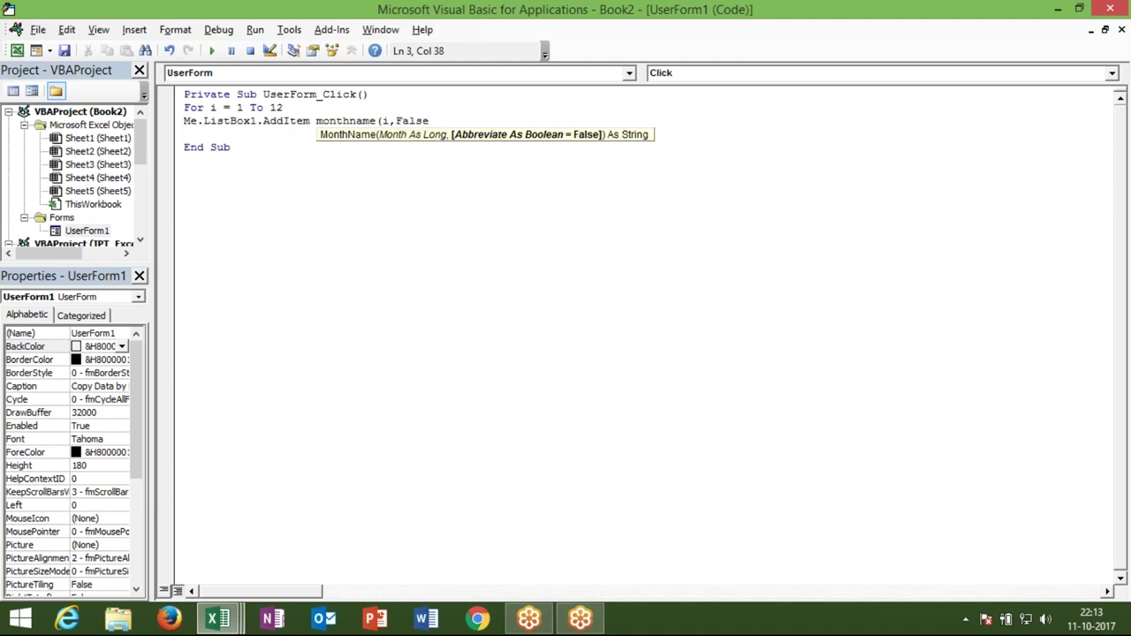
{"action": "type", "text": ")"}
{"action": "key", "text": "Return"}
{"action": "type", "text": "next"}
- Start a second loop line reading 'For i ='
{"action": "key", "text": "Return"}
{"action": "key", "text": "Return"}
{"action": "key", "text": "Return"}
{"action": "type", "text": "fi"}
{"action": "key", "text": "BackSpace"}
{"action": "type", "text": "or i ="}
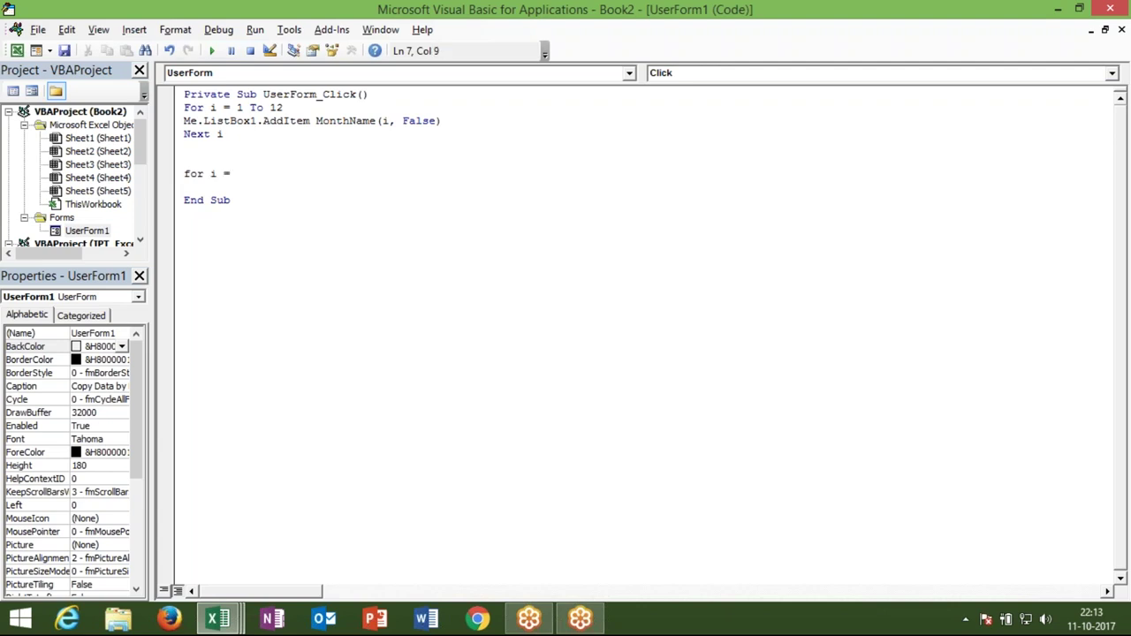
- Make the second loop run For i = 2 To Sheets.Count
{"action": "key", "text": "alt+F11"}
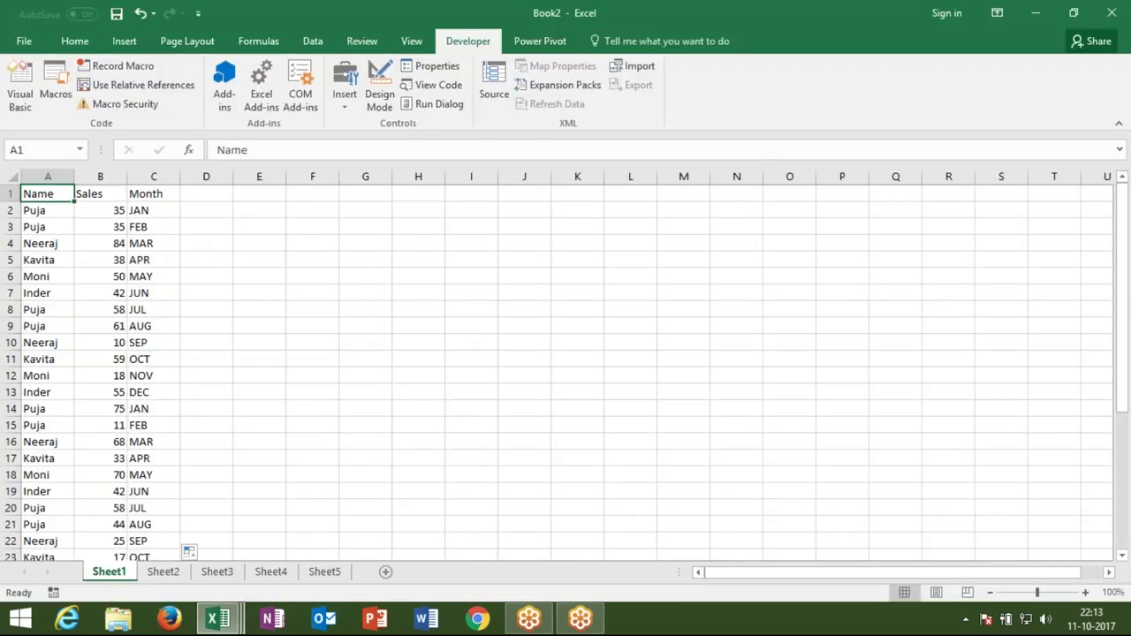
{"action": "key", "text": "alt+F11"}
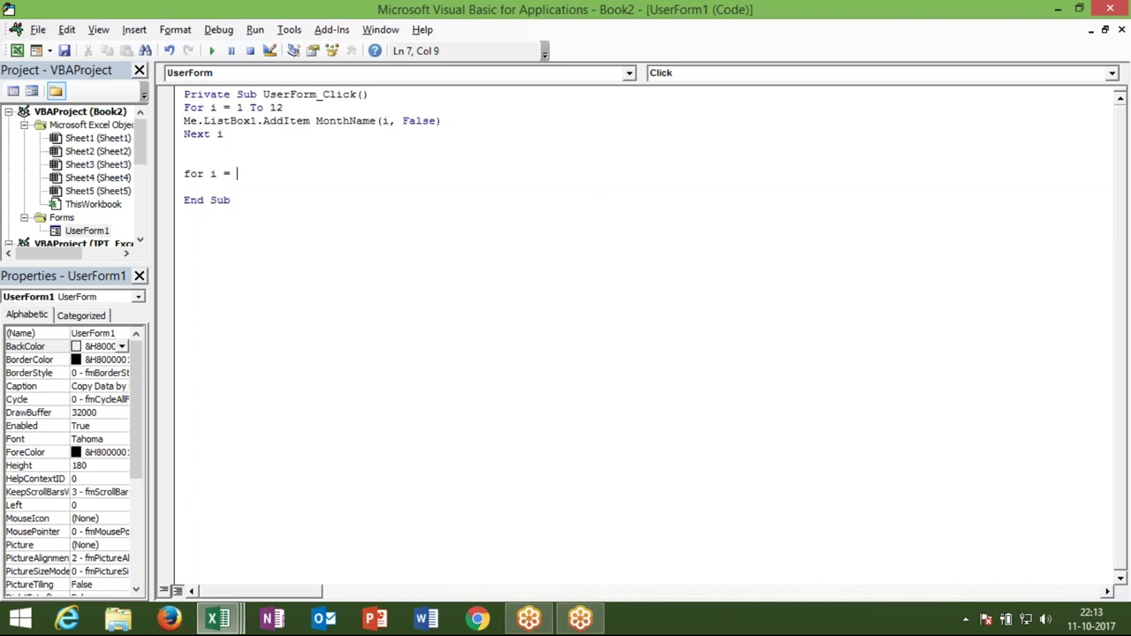
{"action": "type", "text": "2 to "}
{"action": "type", "text": "sheets"}
{"action": "type", "text": ".cou"}
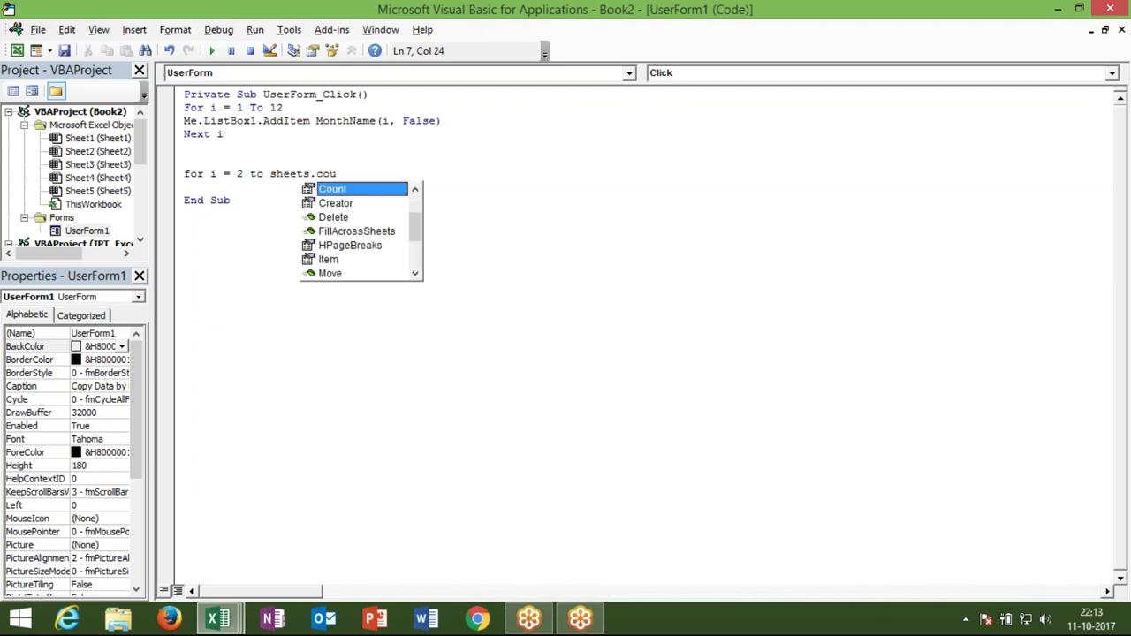
{"action": "key", "text": "Tab"}
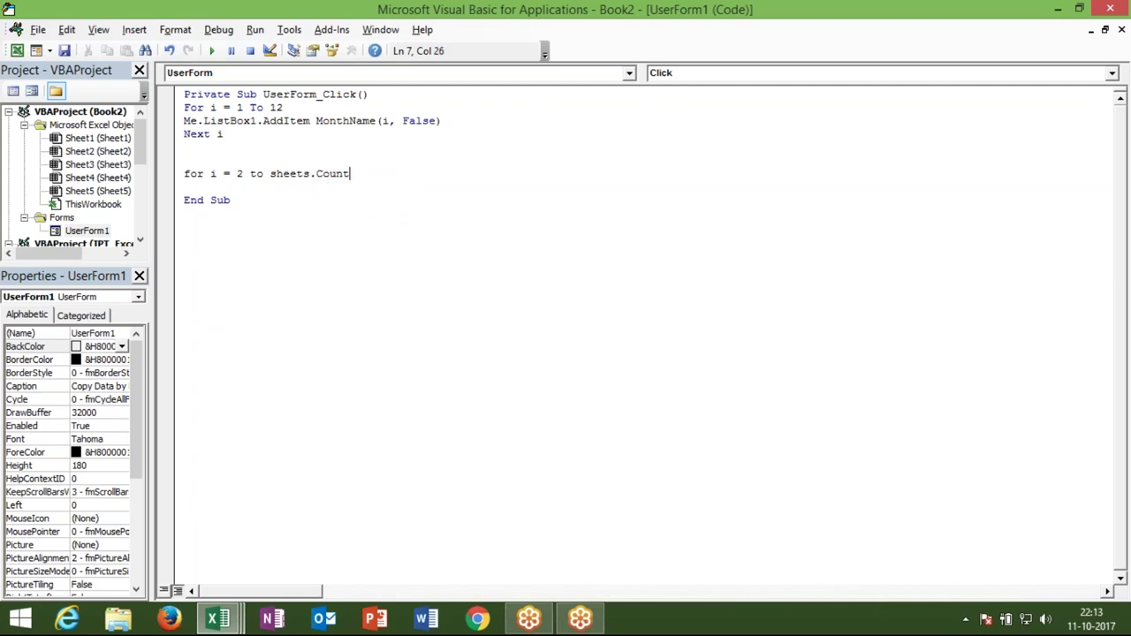
{"action": "key", "text": "Return"}
- Add Sheets(i).Name to ListBox2, close with Next i, then cut both loops
{"action": "type", "text": "me.li"}
{"action": "key", "text": "Down"}
{"action": "key", "text": "Tab"}
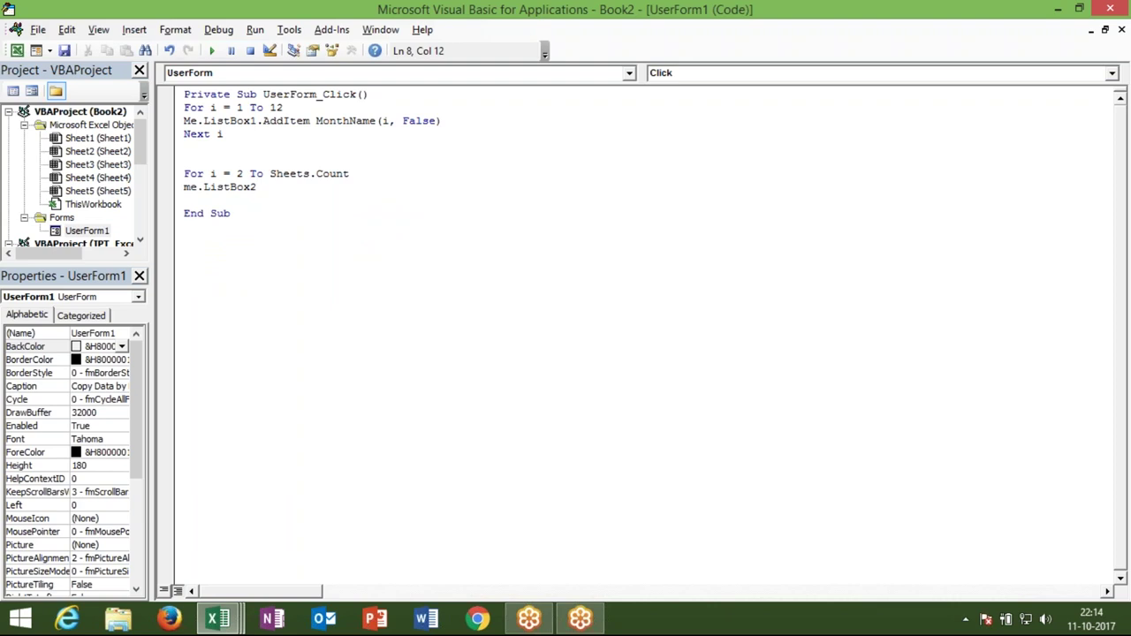
{"action": "type", "text": ".ad "}
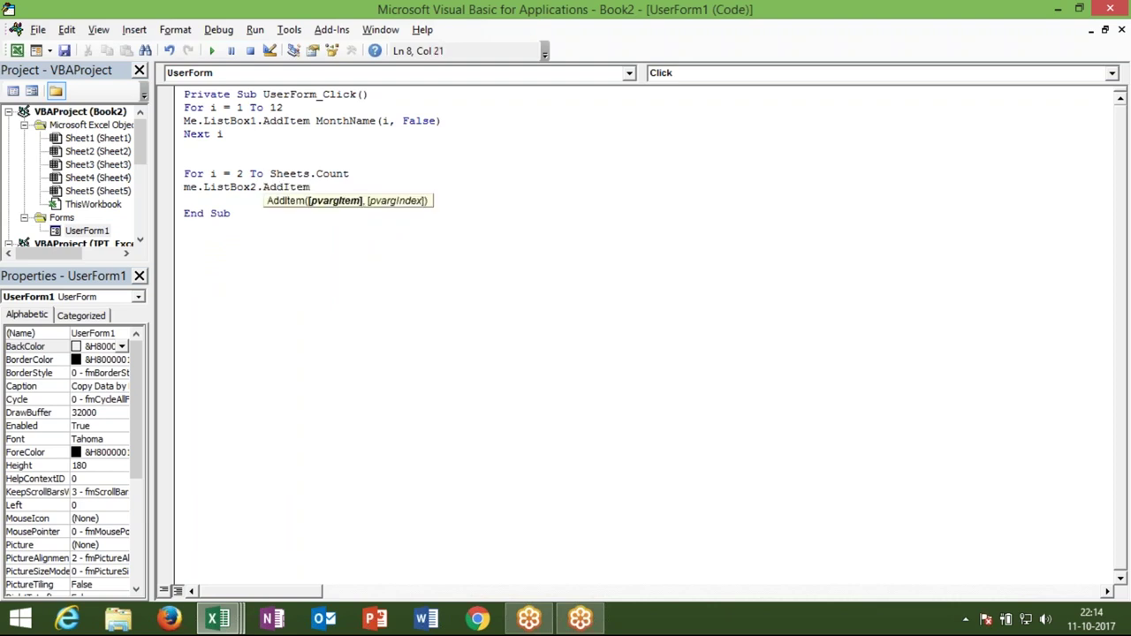
{"action": "type", "text": "sheets("}
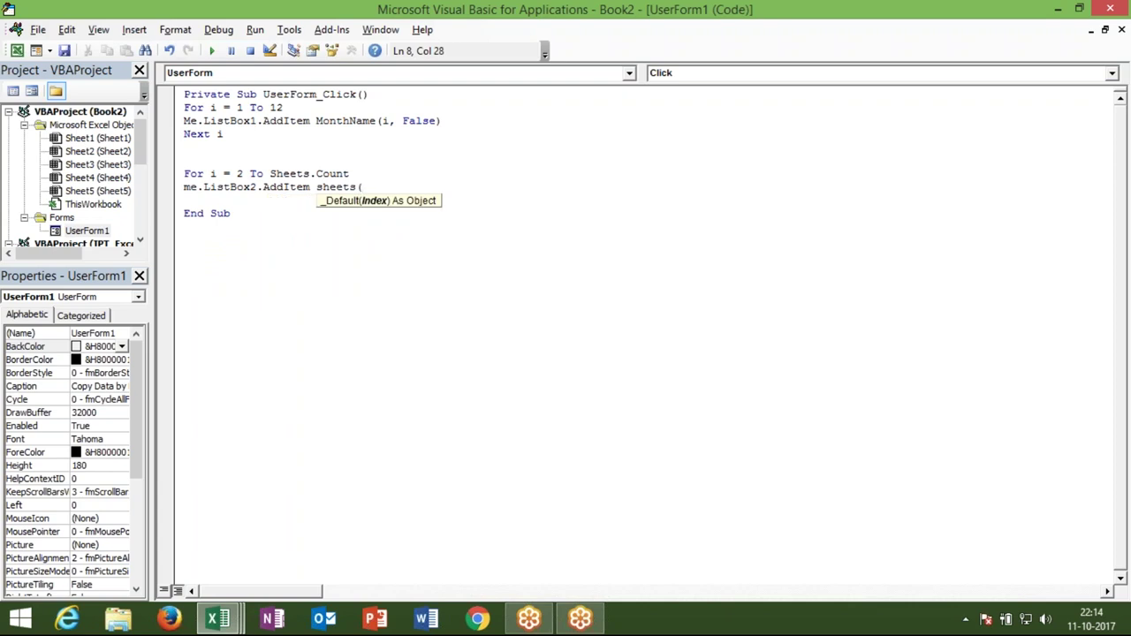
{"action": "type", "text": "i)"}
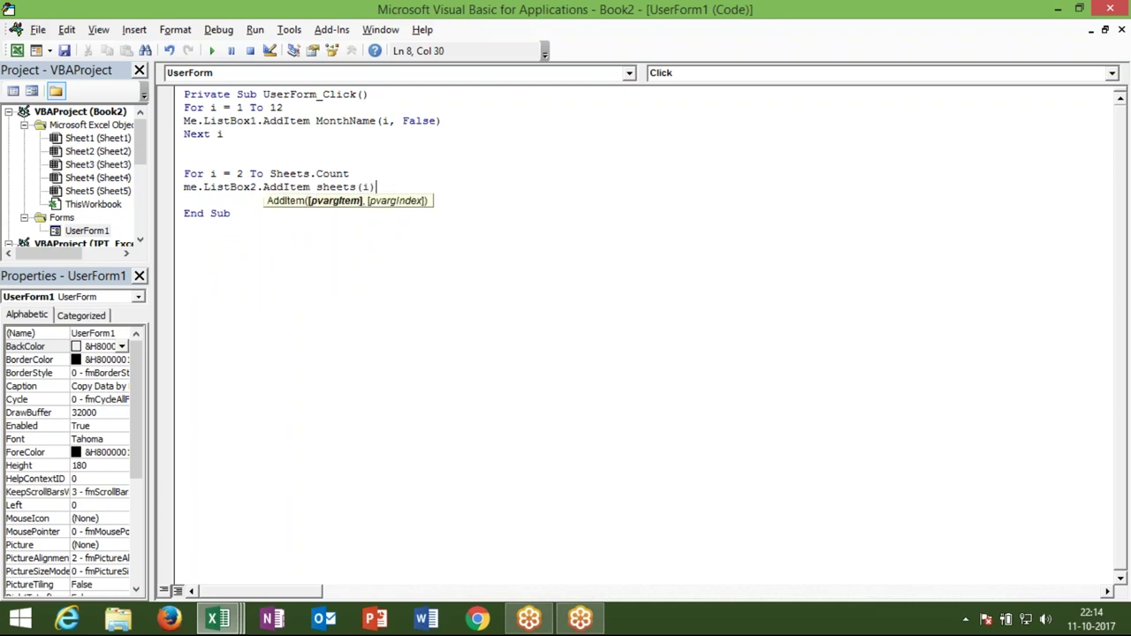
{"action": "type", "text": ".name"}
{"action": "key", "text": "Return"}
{"action": "type", "text": "next "}
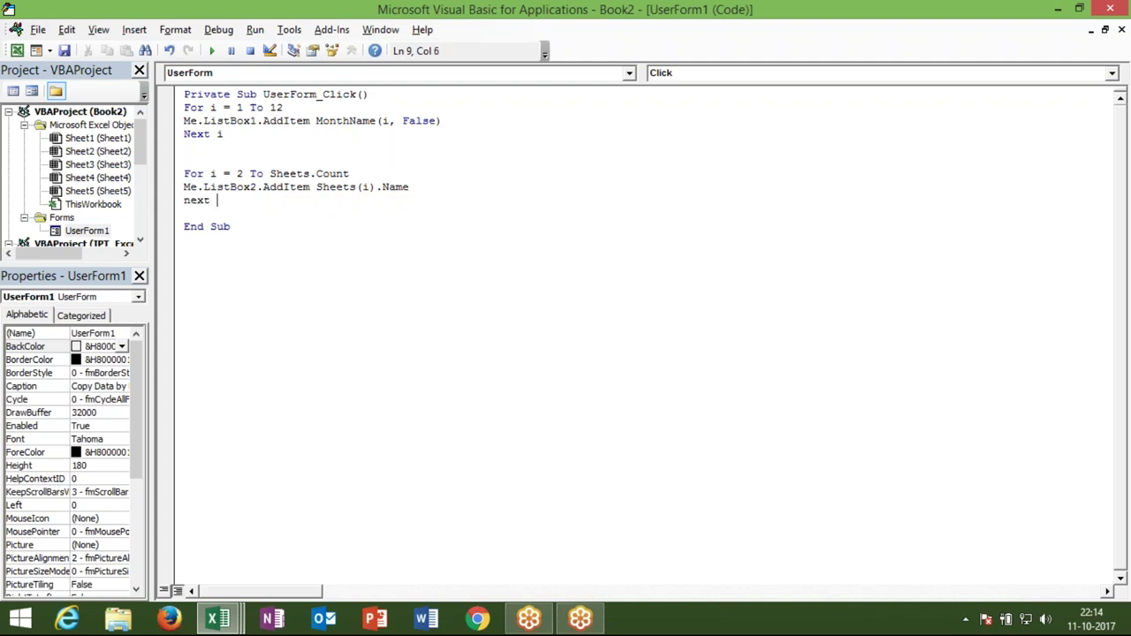
{"action": "type", "text": "i"}
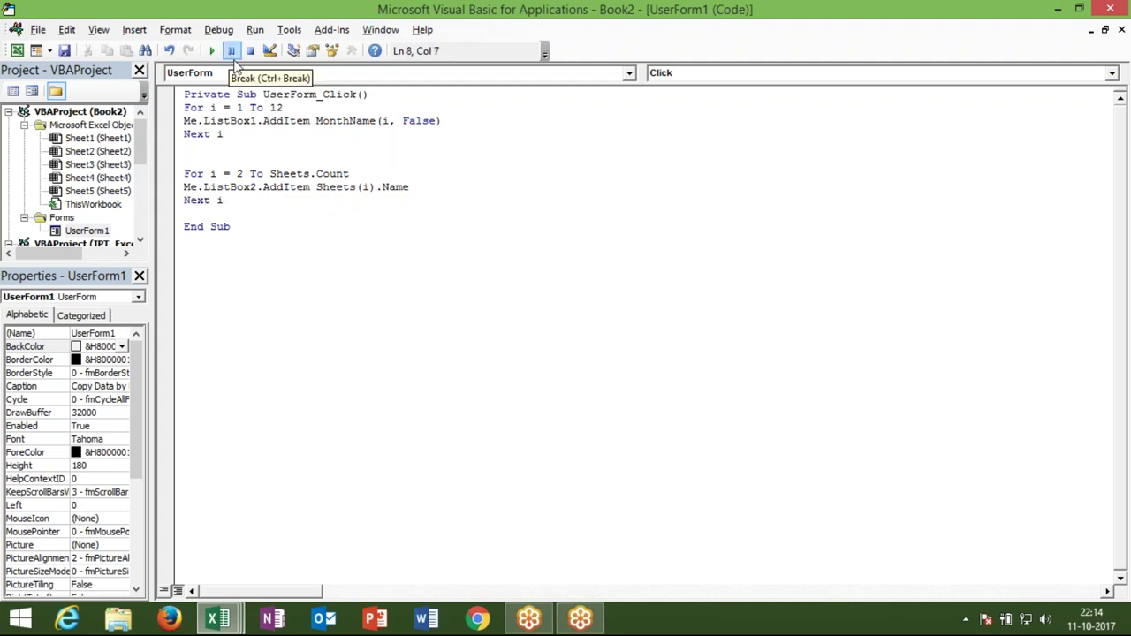
{"action": "left_click_drag", "start_coordinate": [247, 204], "coordinate": [177, 112]}
{"action": "key", "text": "ctrl+x"}
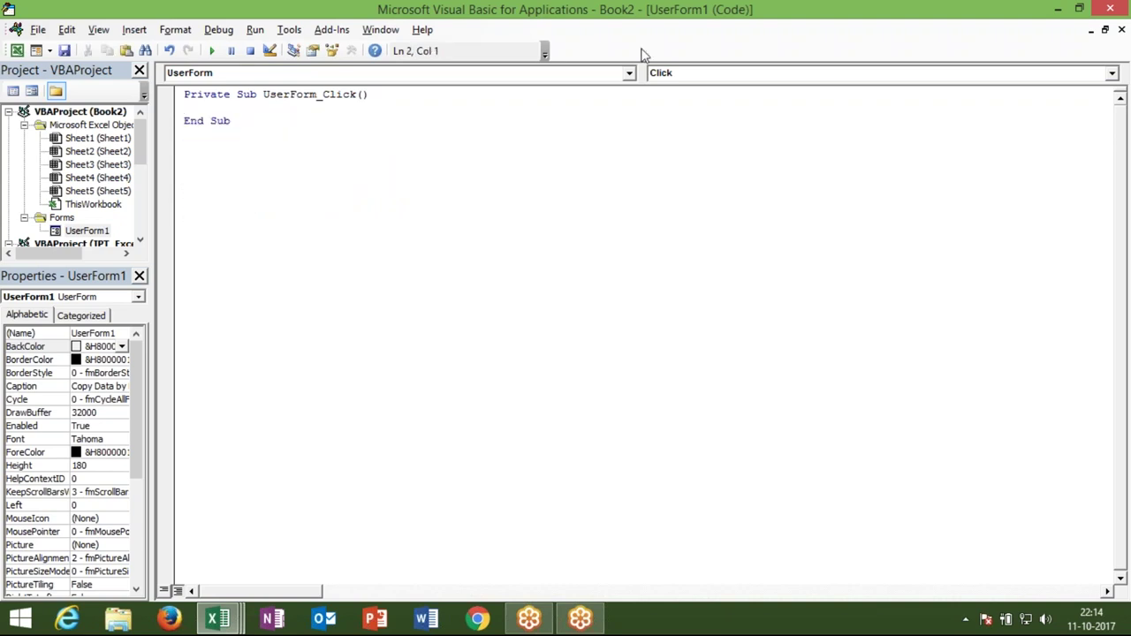
- Paste both loops into a new UserForm_Initialize procedure and run the form, choosing February
{"action": "left_click", "coordinate": [697, 76]}
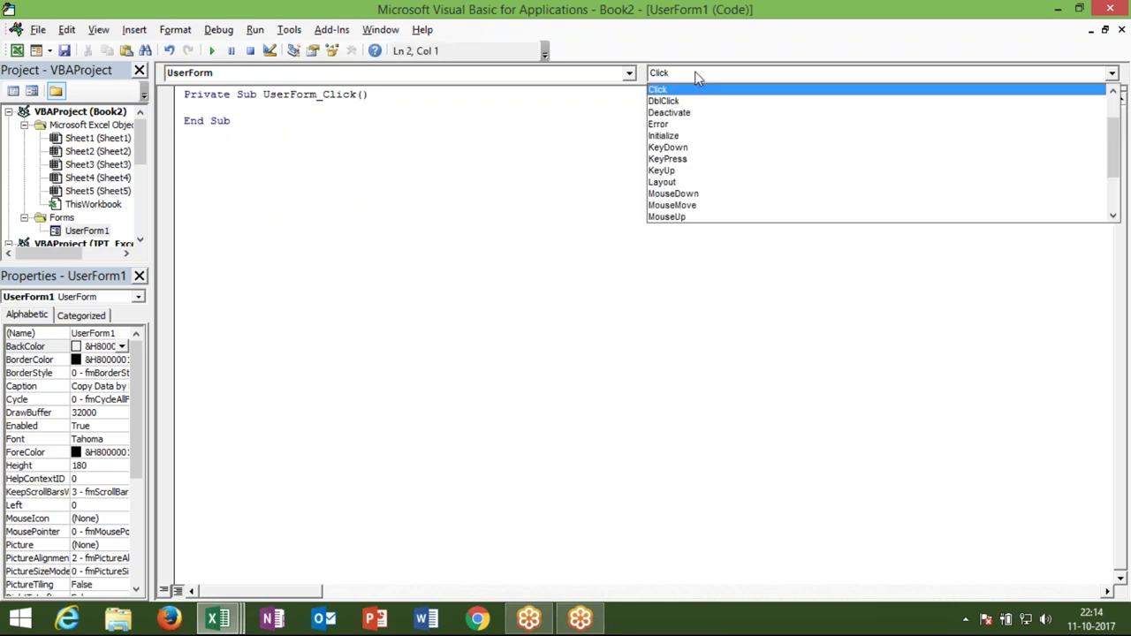
{"action": "left_click", "coordinate": [698, 135]}
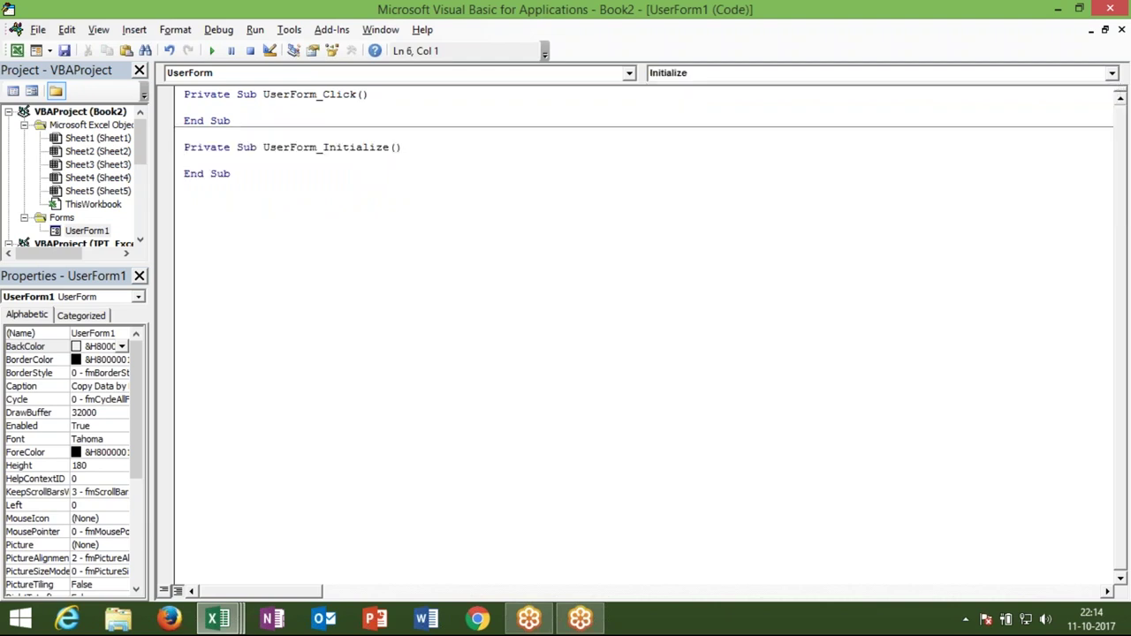
{"action": "key", "text": "ctrl+v"}
{"action": "left_click", "coordinate": [283, 239]}
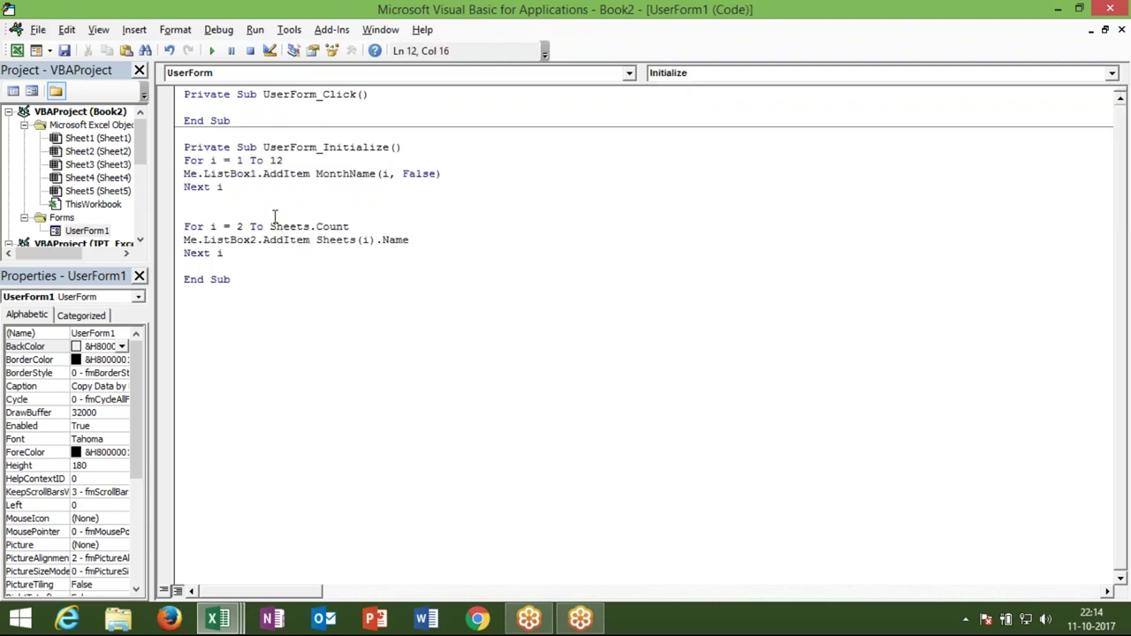
{"action": "left_click", "coordinate": [212, 51]}
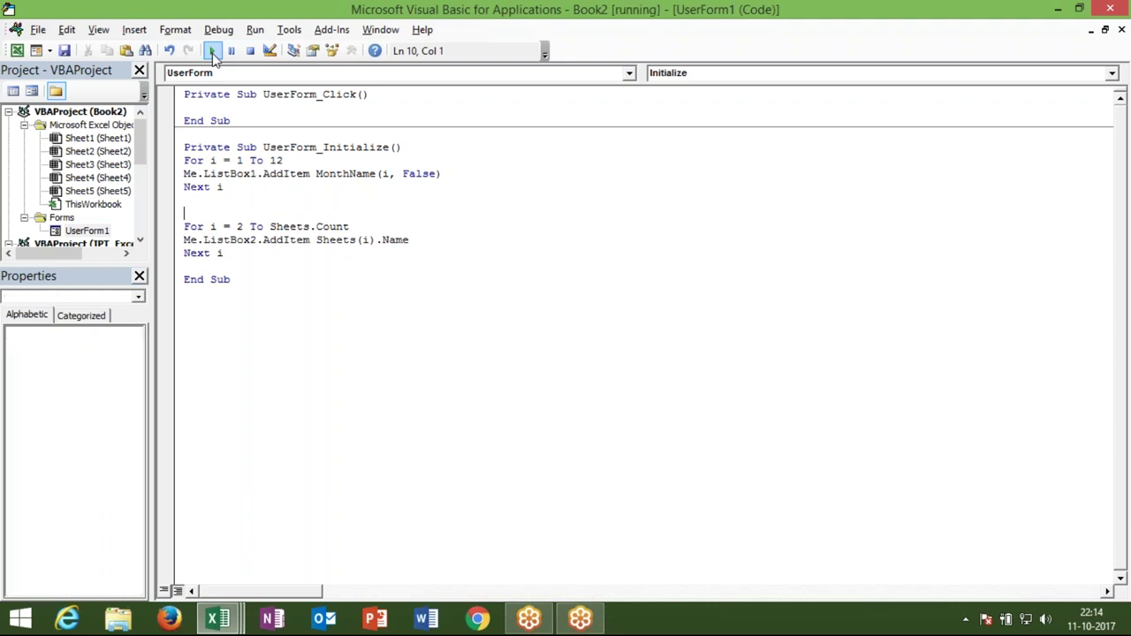
{"action": "left_click", "coordinate": [468, 279]}
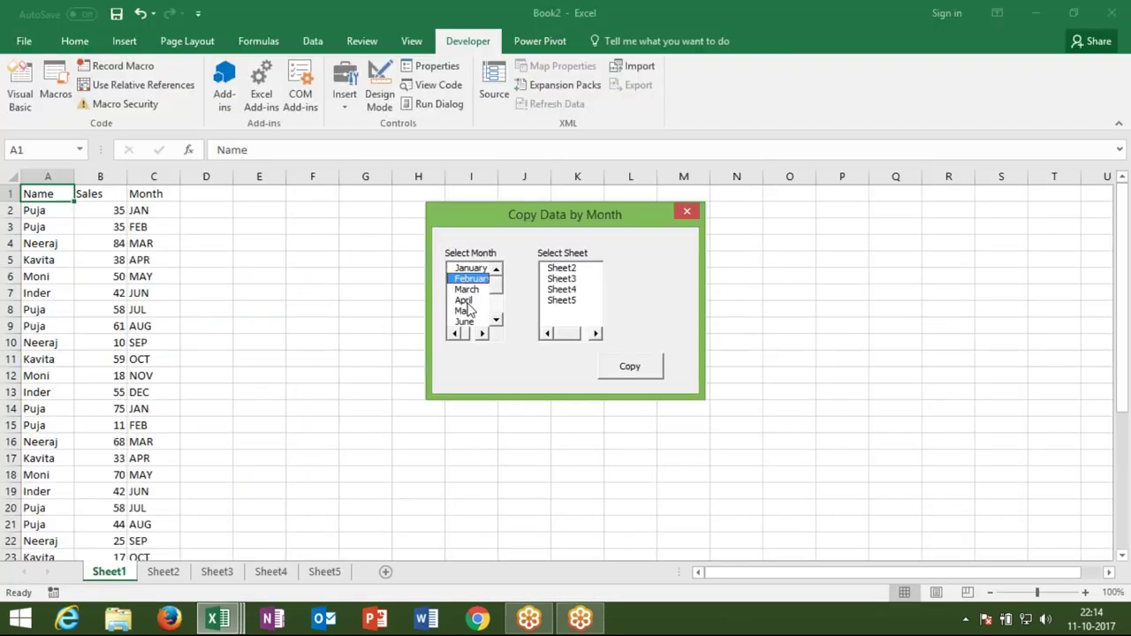
- In the running form, choose April, then Sheet5 and then Sheet4 as destination
{"action": "left_click", "coordinate": [465, 301]}
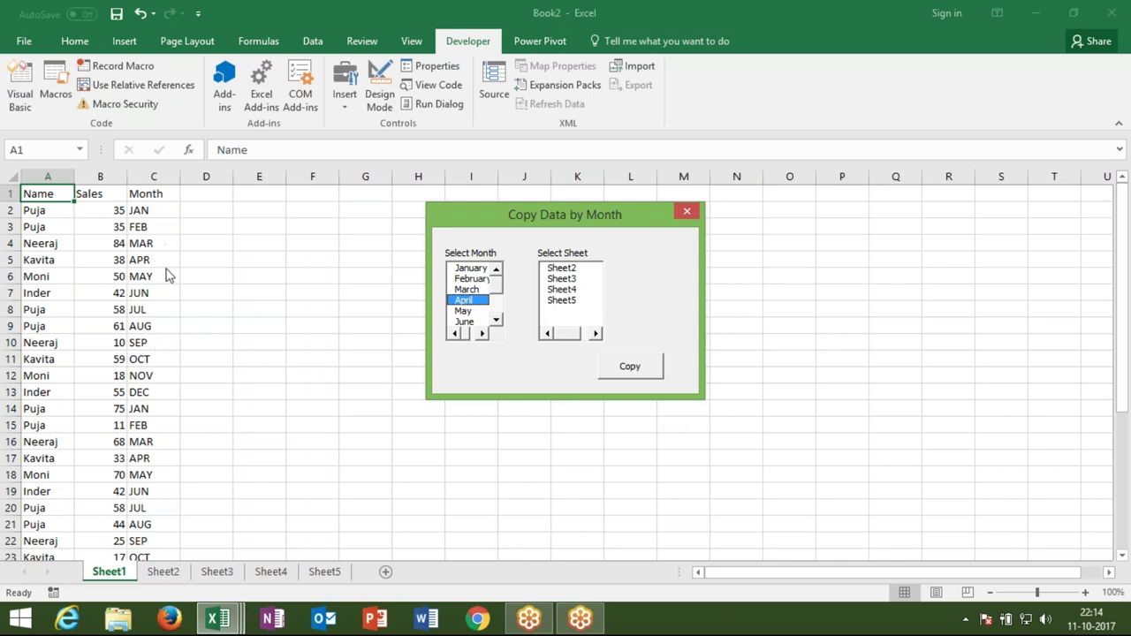
{"action": "left_click", "coordinate": [559, 302]}
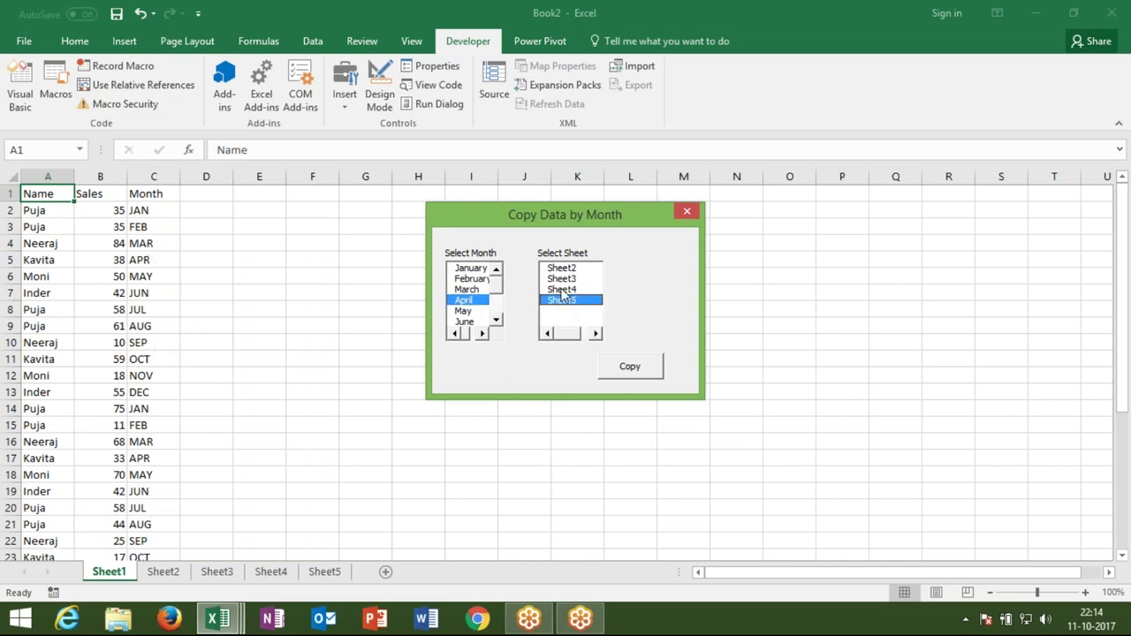
{"action": "left_click", "coordinate": [562, 291]}
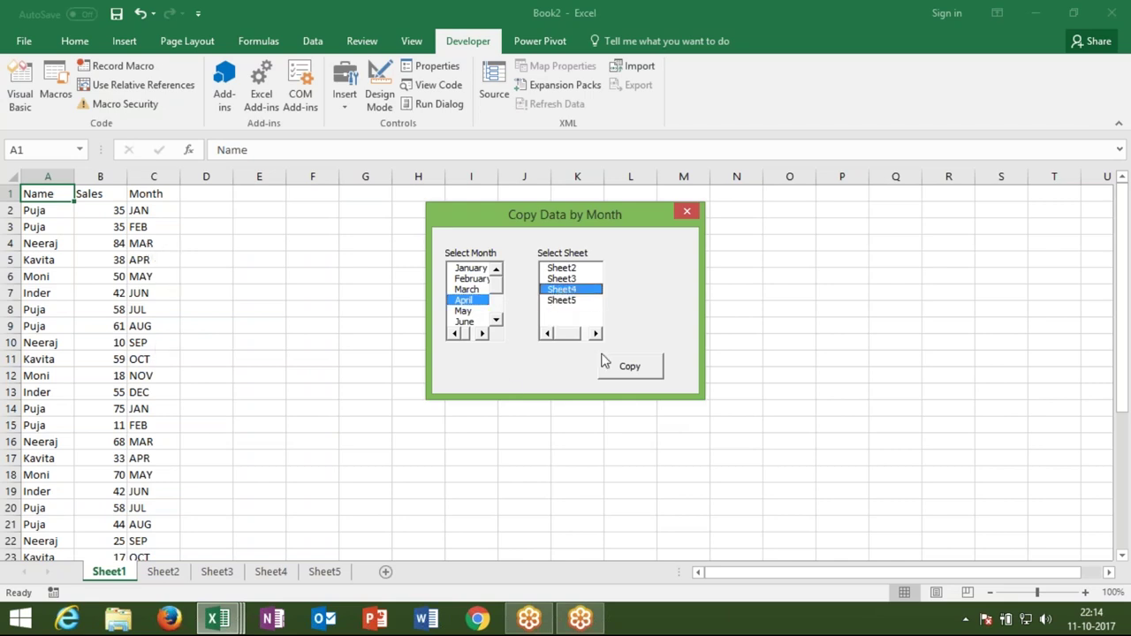
- Close the running form and widen the Select Sheet list box
{"action": "left_click", "coordinate": [686, 213]}
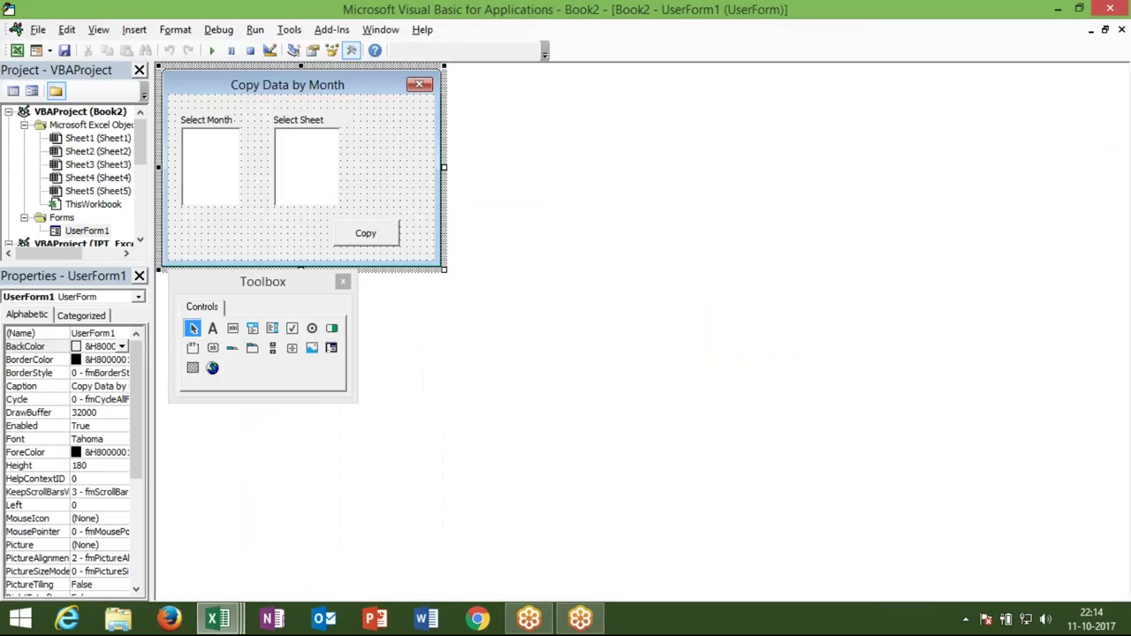
{"action": "left_click", "coordinate": [328, 175]}
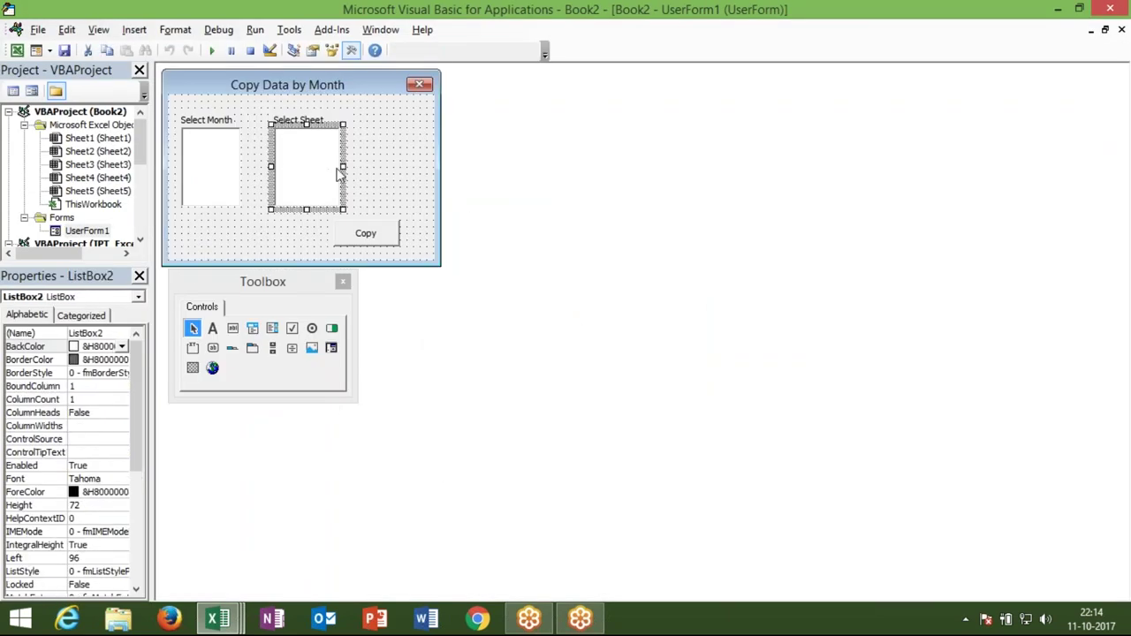
{"action": "left_click_drag", "start_coordinate": [355, 166], "coordinate": [357, 166]}
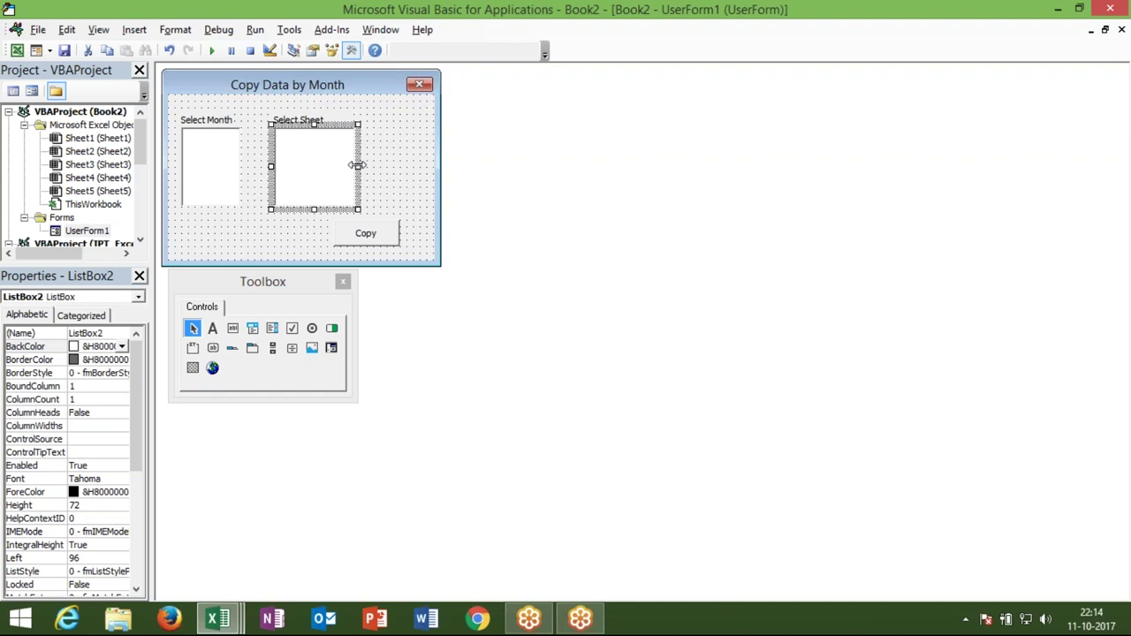
{"action": "left_click", "coordinate": [228, 174]}
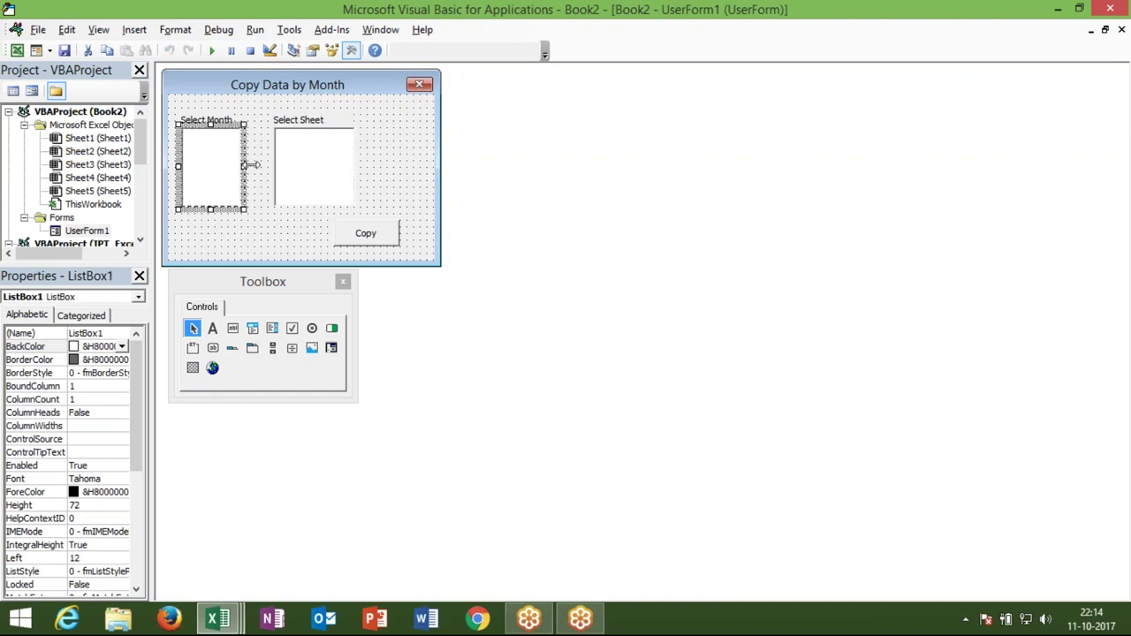
- Change MonthName(i, False) to True for abbreviated months and rerun the form
{"action": "double_click", "coordinate": [279, 240]}
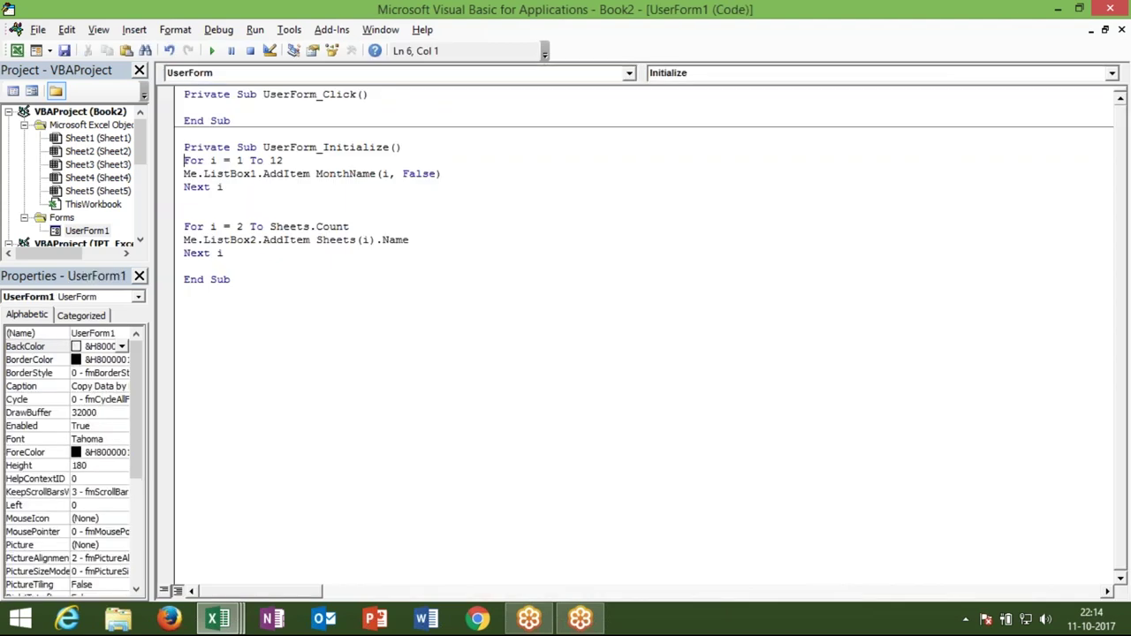
{"action": "left_click", "coordinate": [417, 174]}
{"action": "double_click", "coordinate": [417, 174]}
{"action": "type", "text": "tr"}
{"action": "type", "text": "ue"}
{"action": "left_click", "coordinate": [416, 201]}
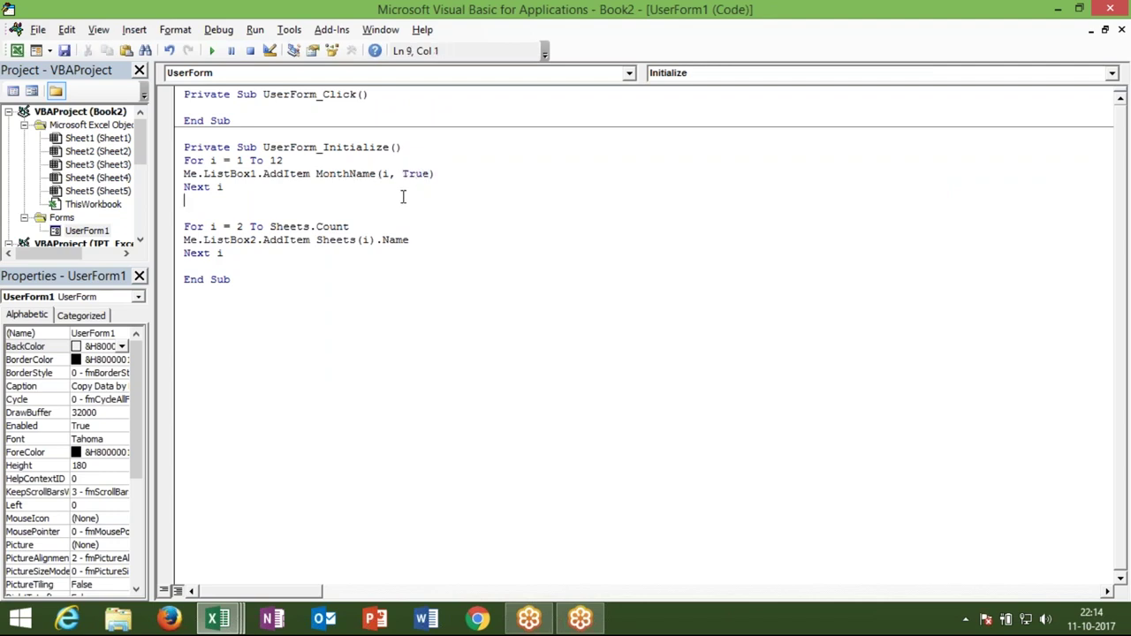
{"action": "left_click", "coordinate": [212, 51]}
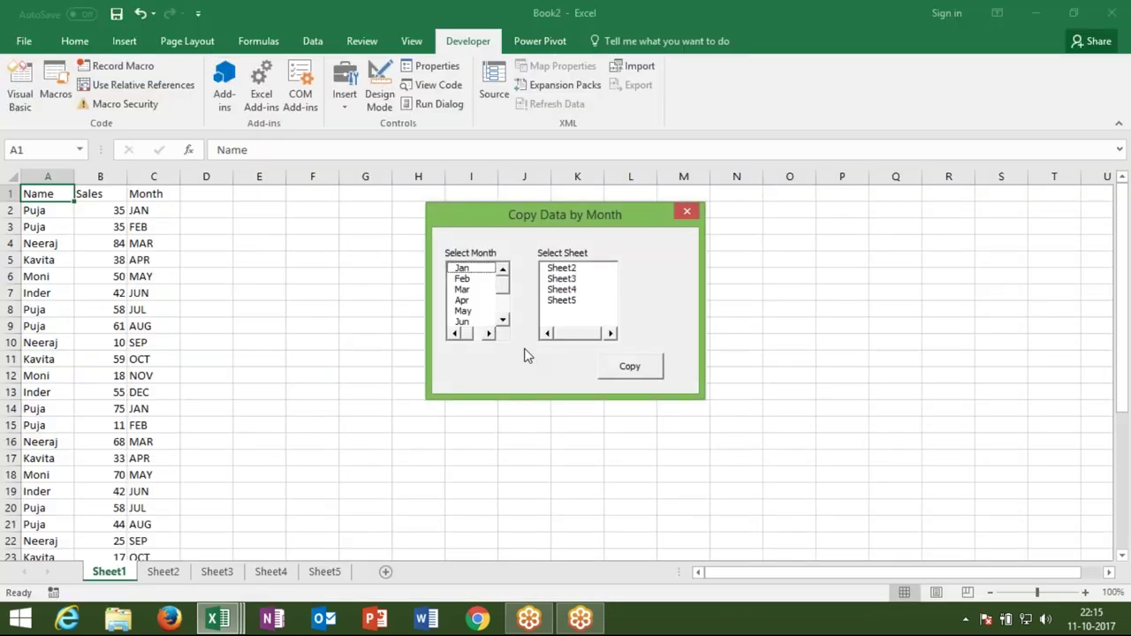
- Pick Sheet4 on the running form, scroll the month list sideways, then close the form
{"action": "left_click", "coordinate": [580, 292]}
{"action": "left_click", "coordinate": [580, 290]}
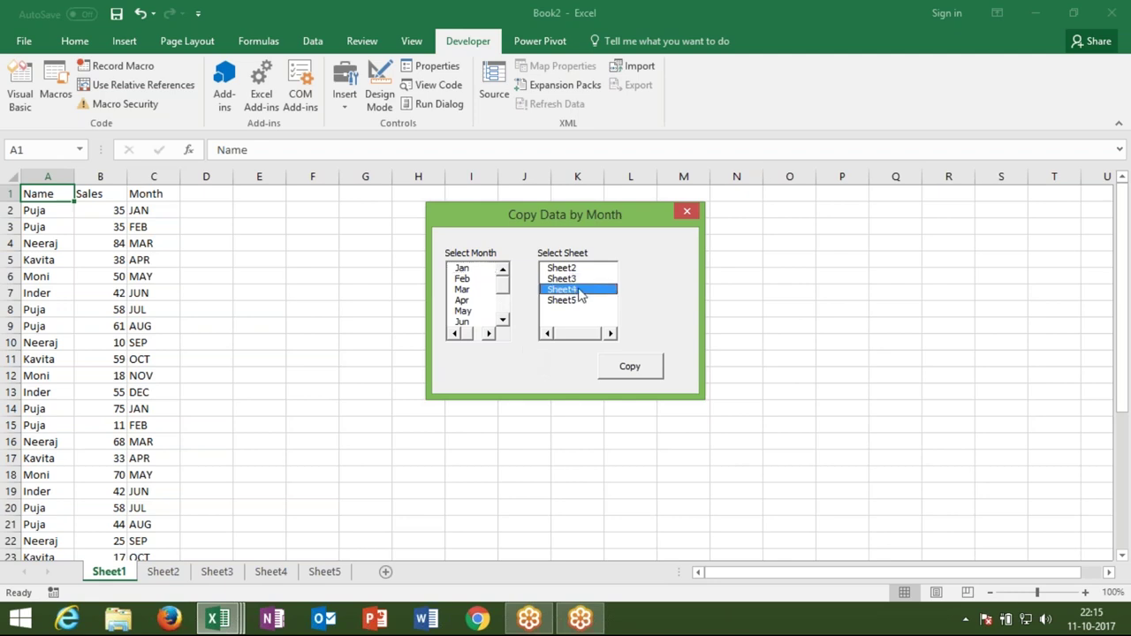
{"action": "left_click", "coordinate": [490, 333]}
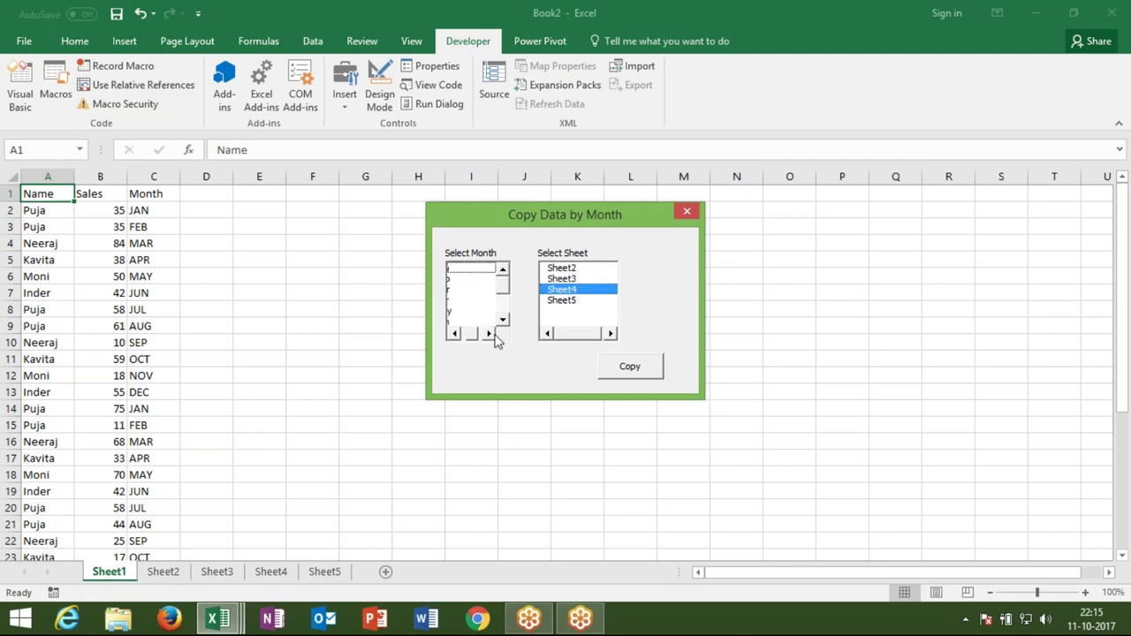
{"action": "left_click", "coordinate": [454, 333]}
{"action": "left_click", "coordinate": [454, 333]}
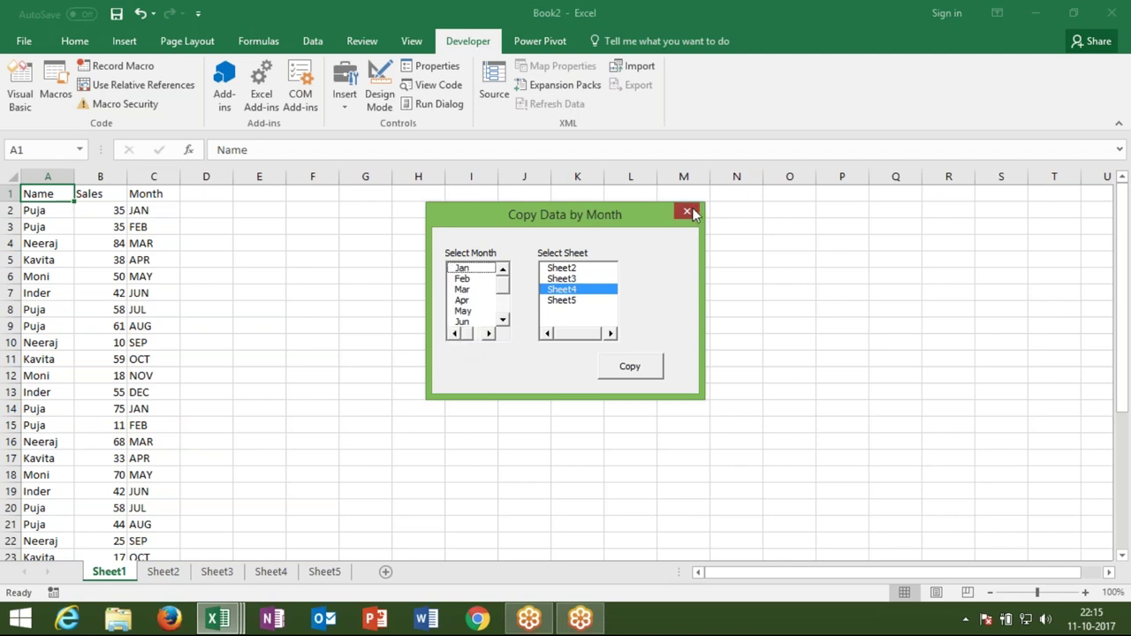
{"action": "left_click", "coordinate": [687, 211]}
{"action": "left_click", "coordinate": [324, 165]}
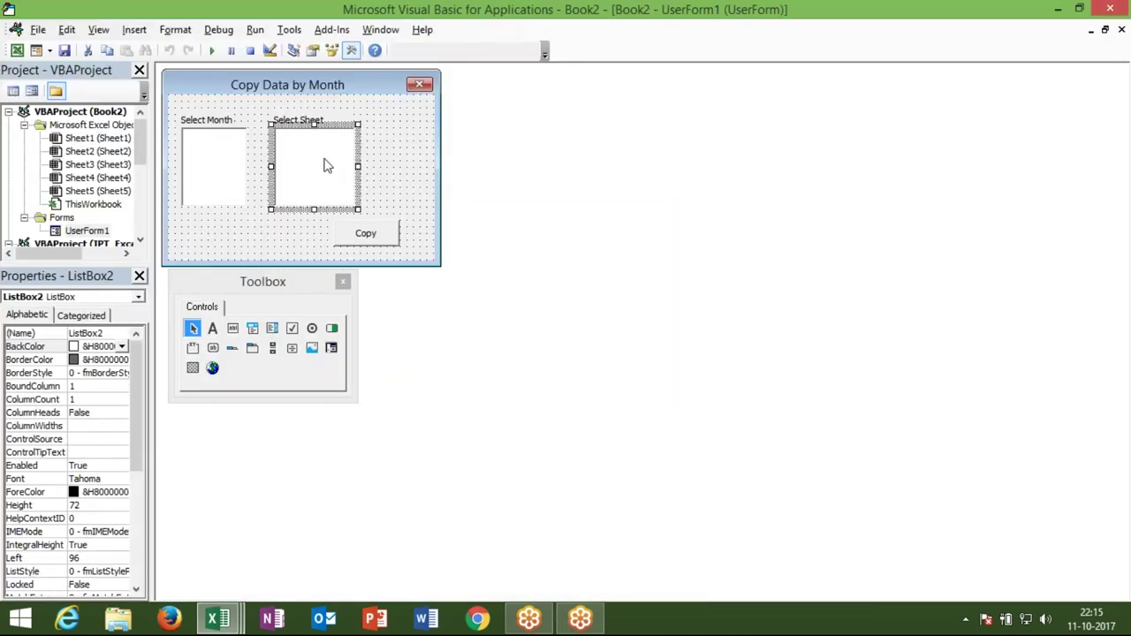
- Shift ListBox2 right, widen ListBox1 so month names fit, and rerun UserForm1
{"action": "left_click_drag", "start_coordinate": [325, 165], "coordinate": [344, 158]}
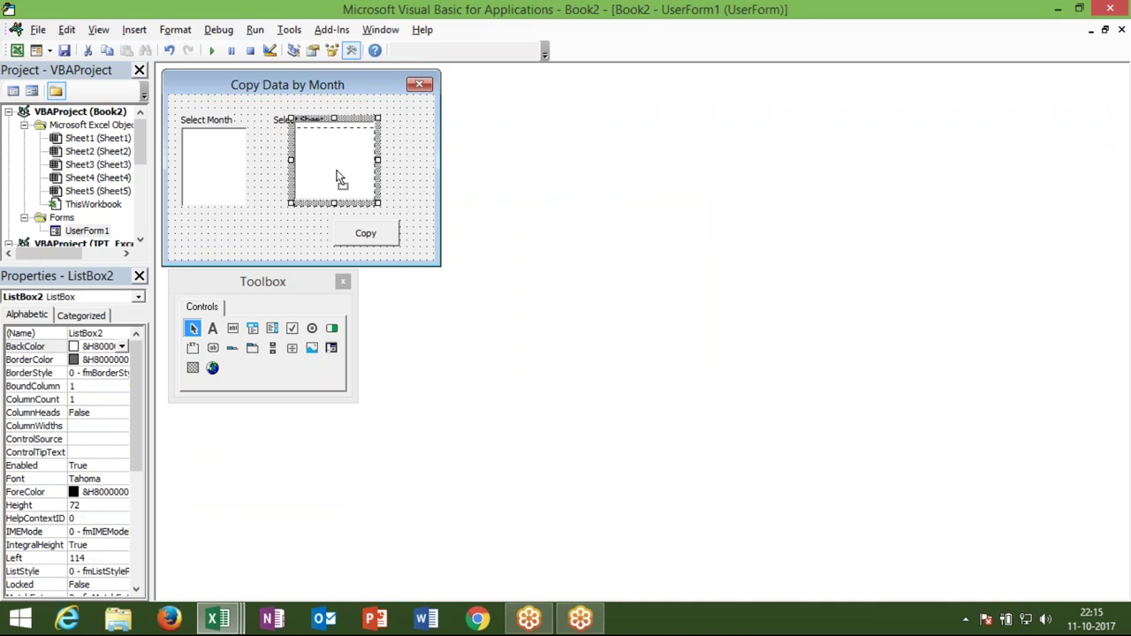
{"action": "left_click", "coordinate": [245, 169]}
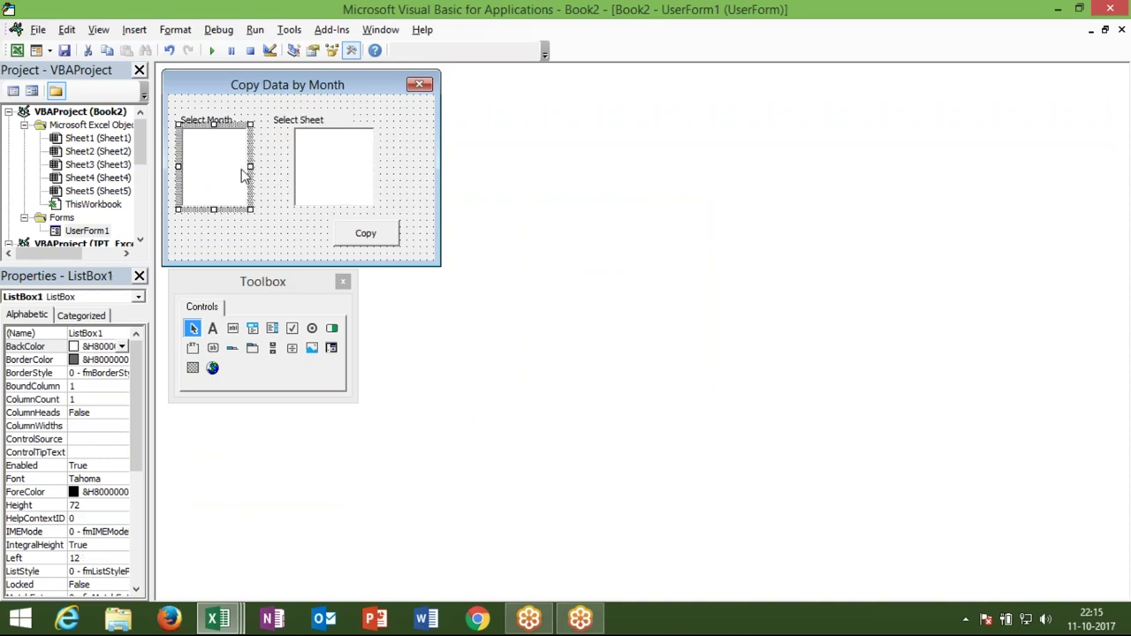
{"action": "left_click_drag", "start_coordinate": [250, 167], "coordinate": [274, 166]}
{"action": "left_click", "coordinate": [272, 235]}
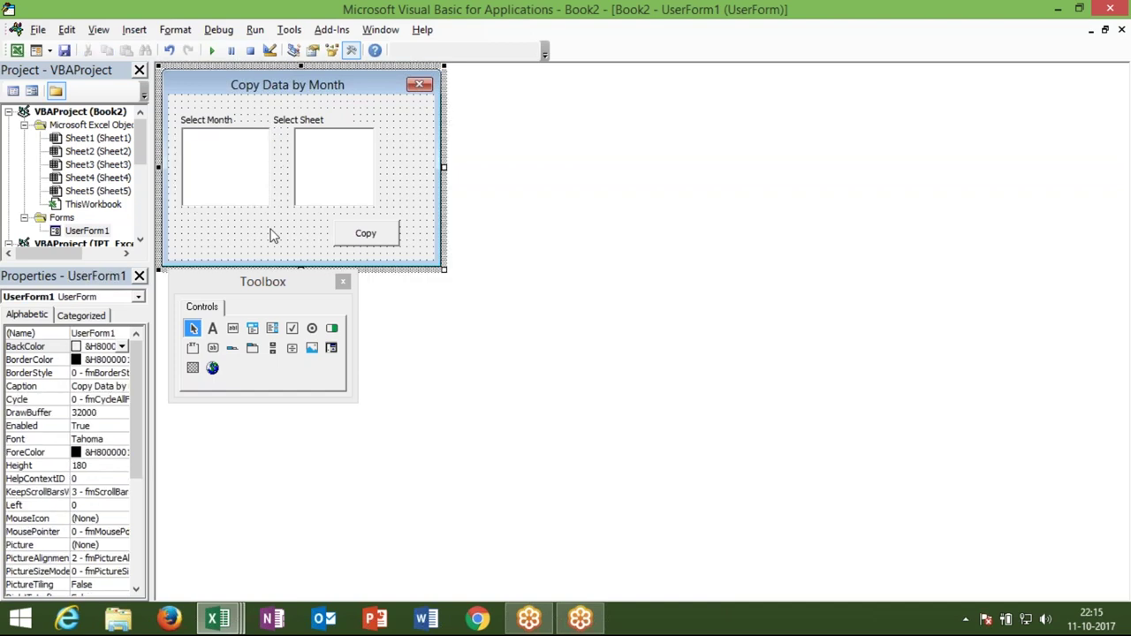
{"action": "left_click", "coordinate": [212, 50]}
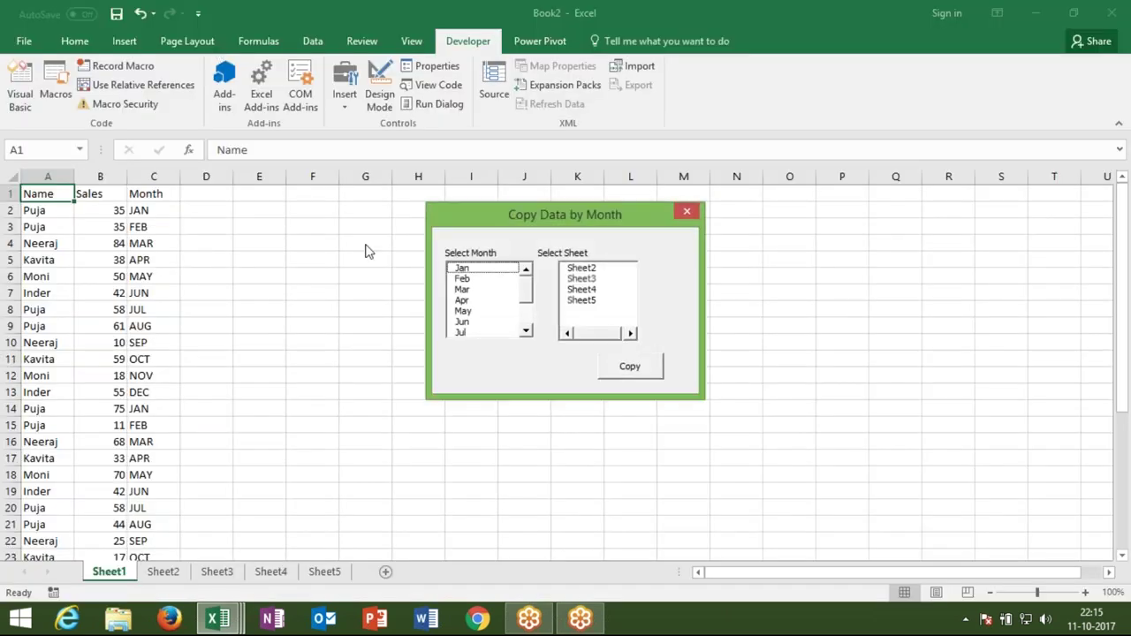
- Copy Jan data to Sheet5 with the running form, then close the form
{"action": "left_click", "coordinate": [461, 269]}
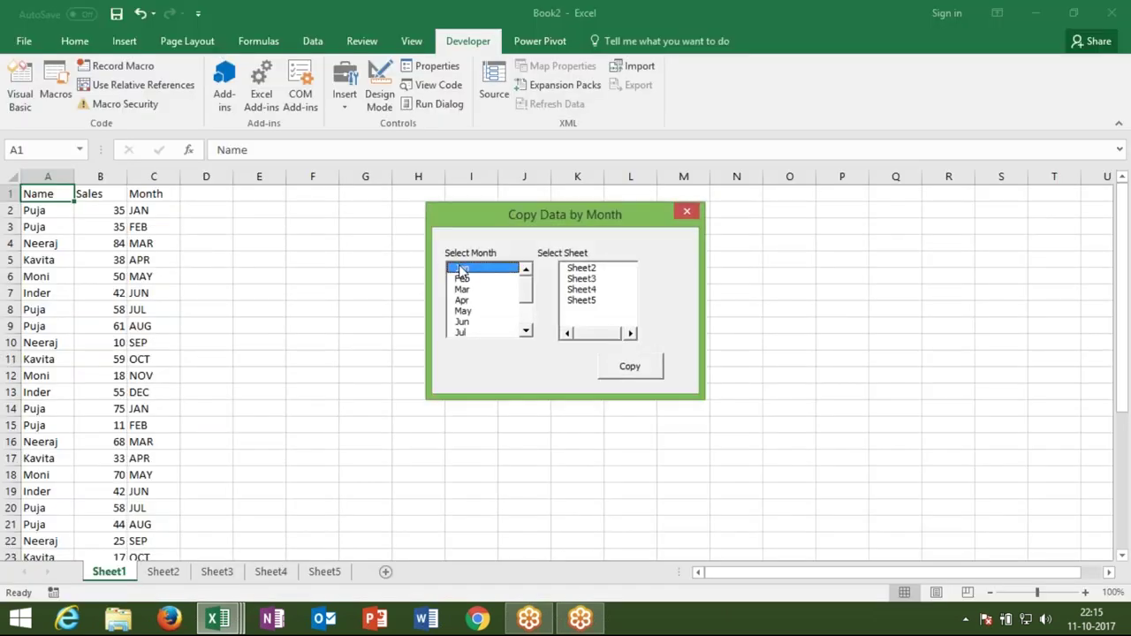
{"action": "left_click", "coordinate": [593, 302]}
{"action": "left_click", "coordinate": [606, 365]}
{"action": "left_click", "coordinate": [618, 369]}
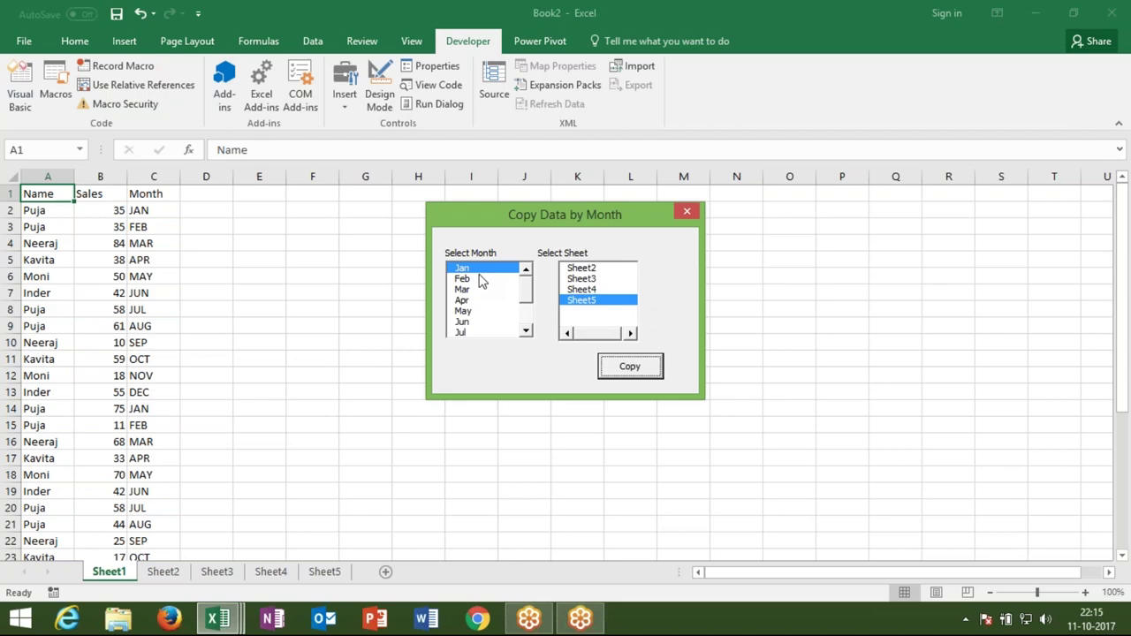
{"action": "left_click", "coordinate": [680, 215]}
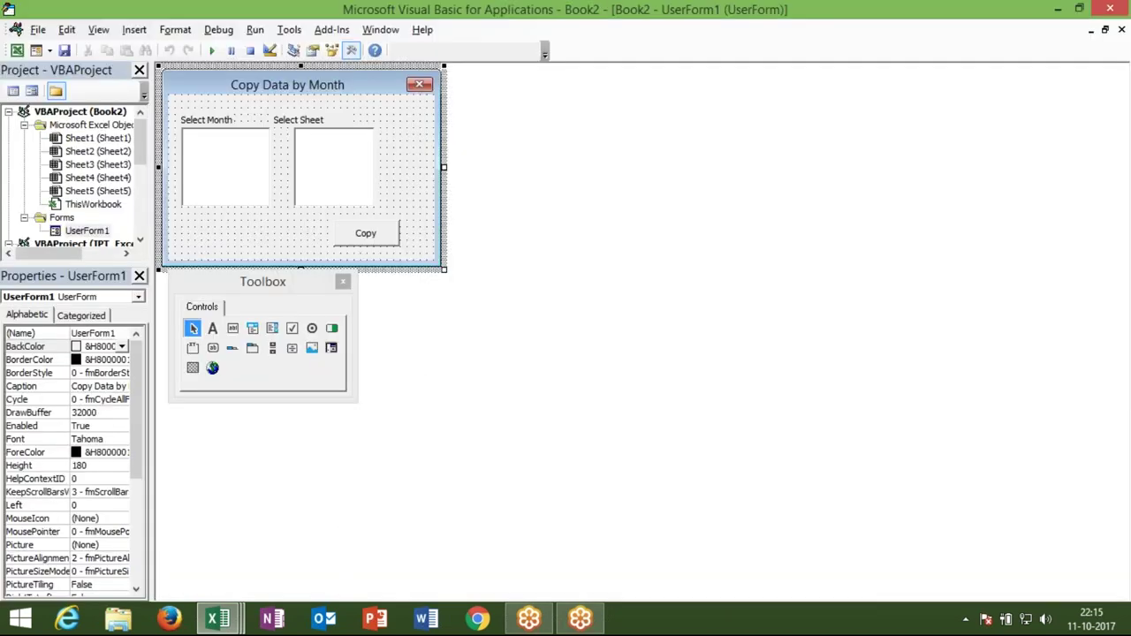
{"action": "key", "text": "alt+F11"}
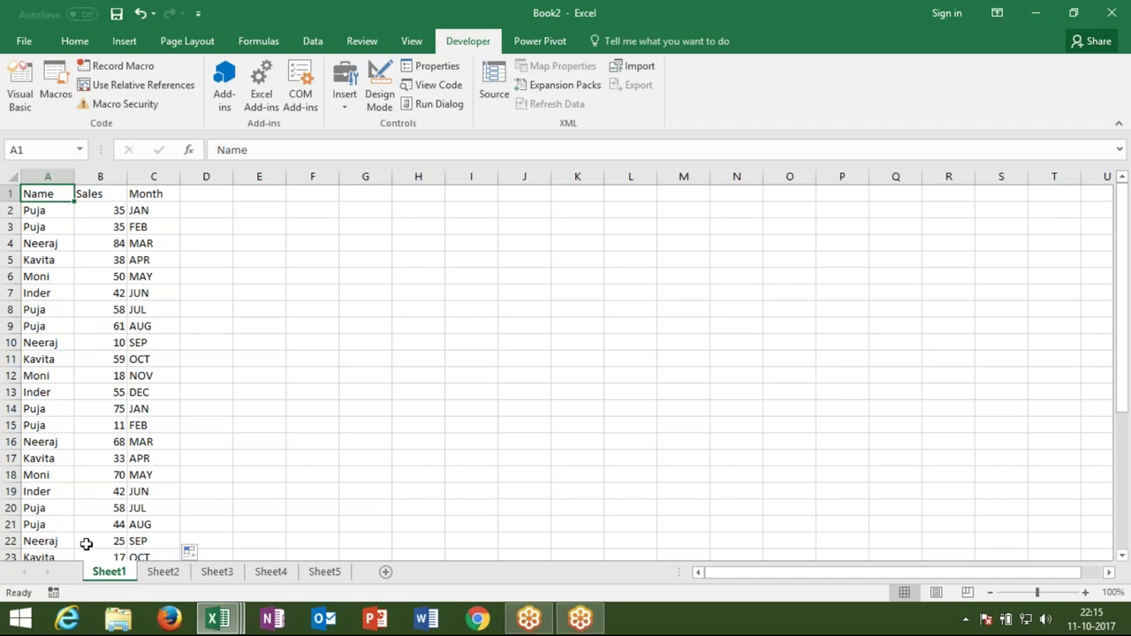
- Start recording a new macro and filter the Month column to show only APR
{"action": "left_click", "coordinate": [53, 592]}
{"action": "left_click", "coordinate": [356, 407]}
{"action": "key", "text": "ctrl+shift+l"}
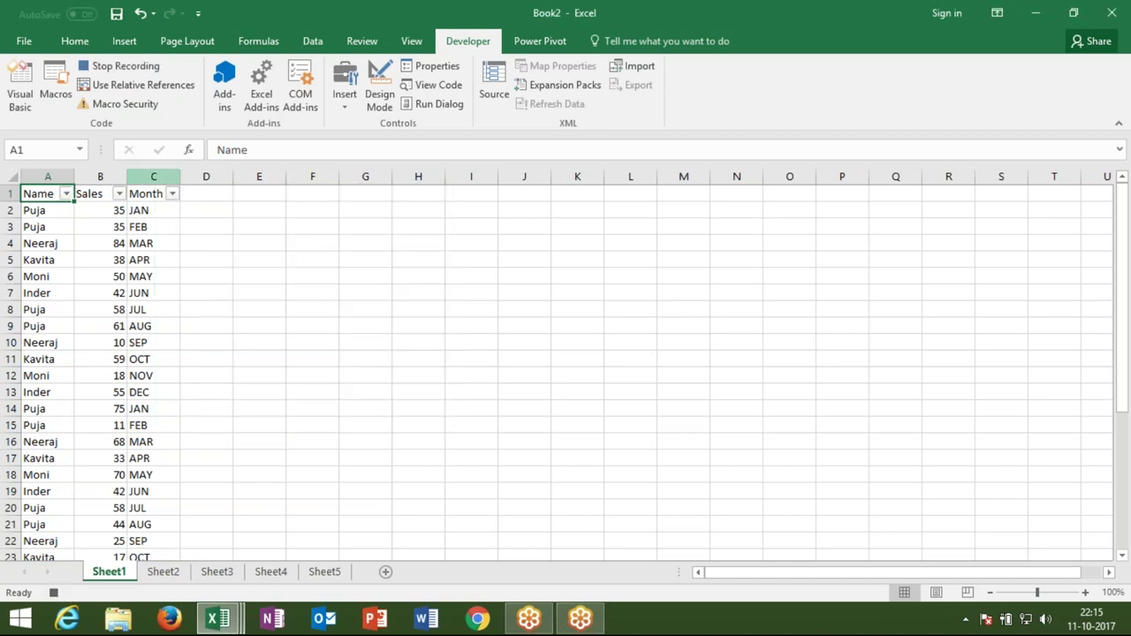
{"action": "left_click", "coordinate": [161, 199]}
{"action": "left_click", "coordinate": [172, 193]}
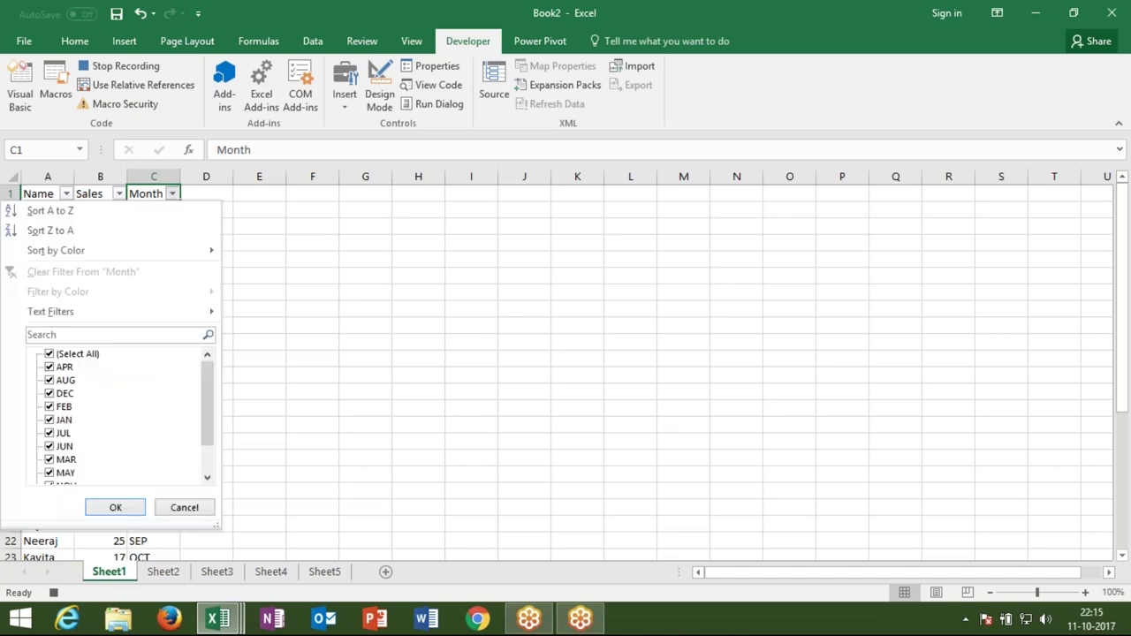
{"action": "left_click", "coordinate": [48, 353]}
{"action": "left_click", "coordinate": [49, 367]}
{"action": "left_click", "coordinate": [104, 509]}
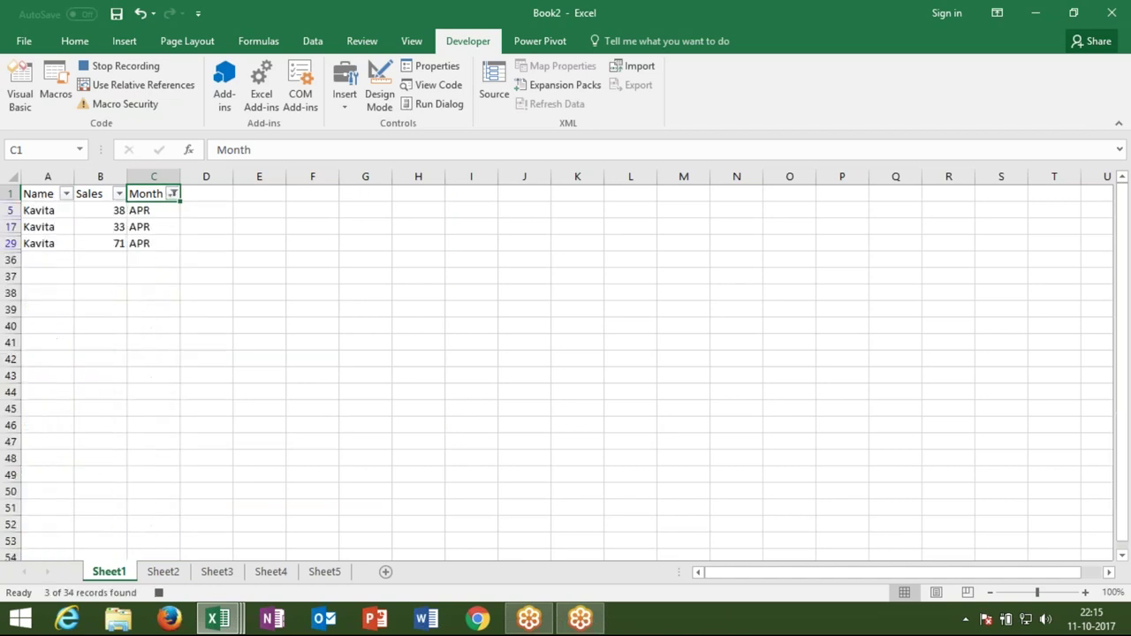
- Select only the visible filtered cells of A1:C29 via Go To Special and copy them
{"action": "left_click", "coordinate": [39, 194]}
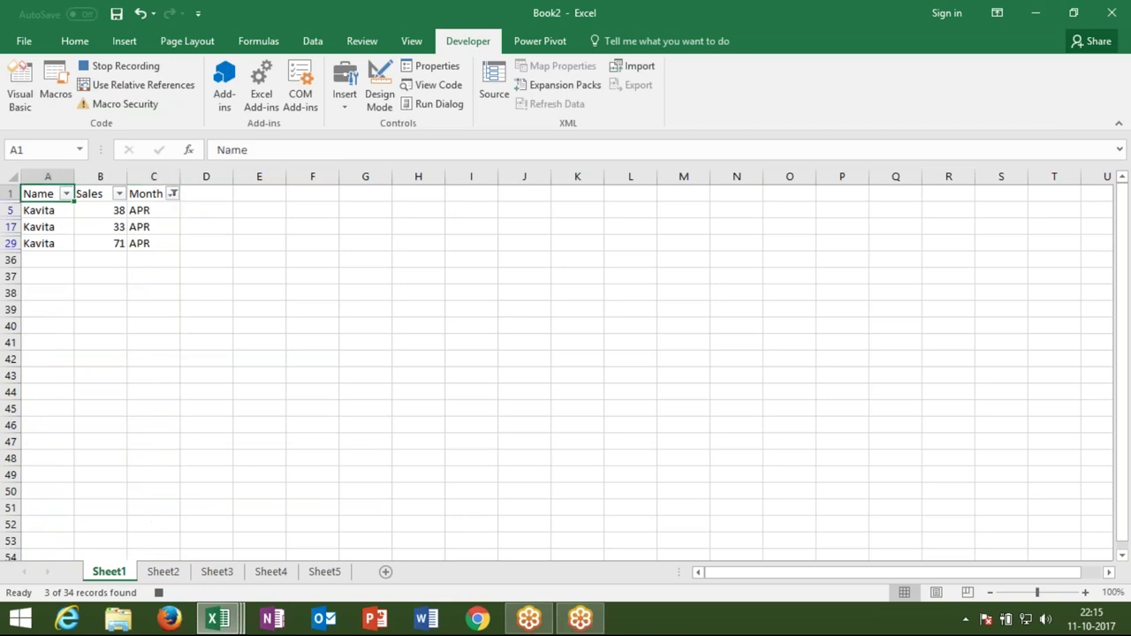
{"action": "left_click_drag", "start_coordinate": [40, 194], "coordinate": [154, 243]}
{"action": "key", "text": "ctrl+q"}
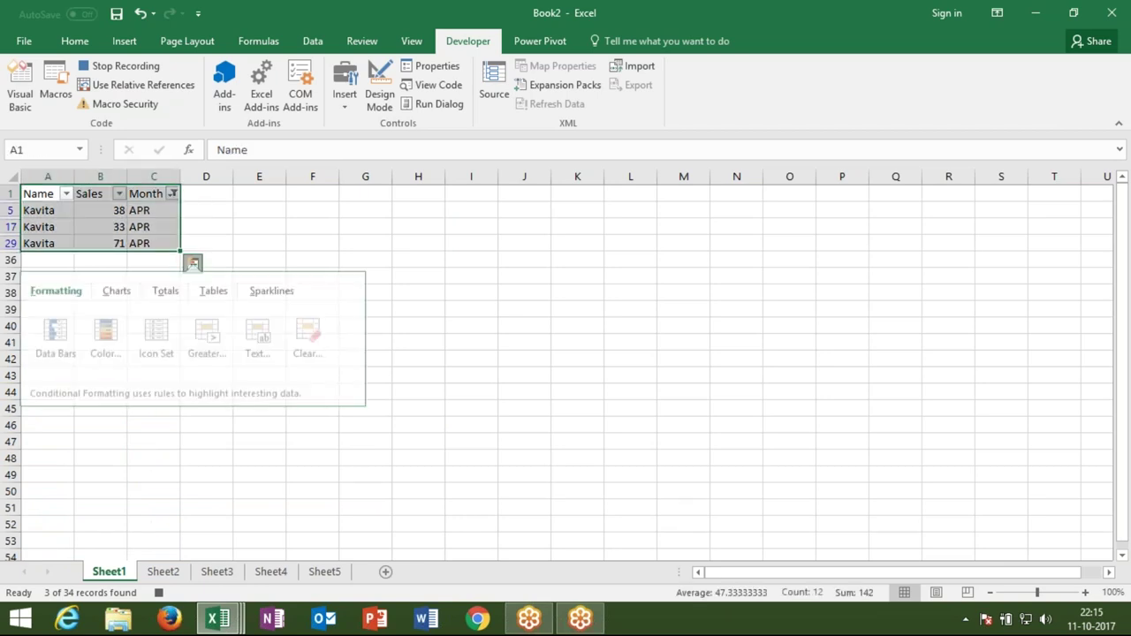
{"action": "key", "text": "Escape"}
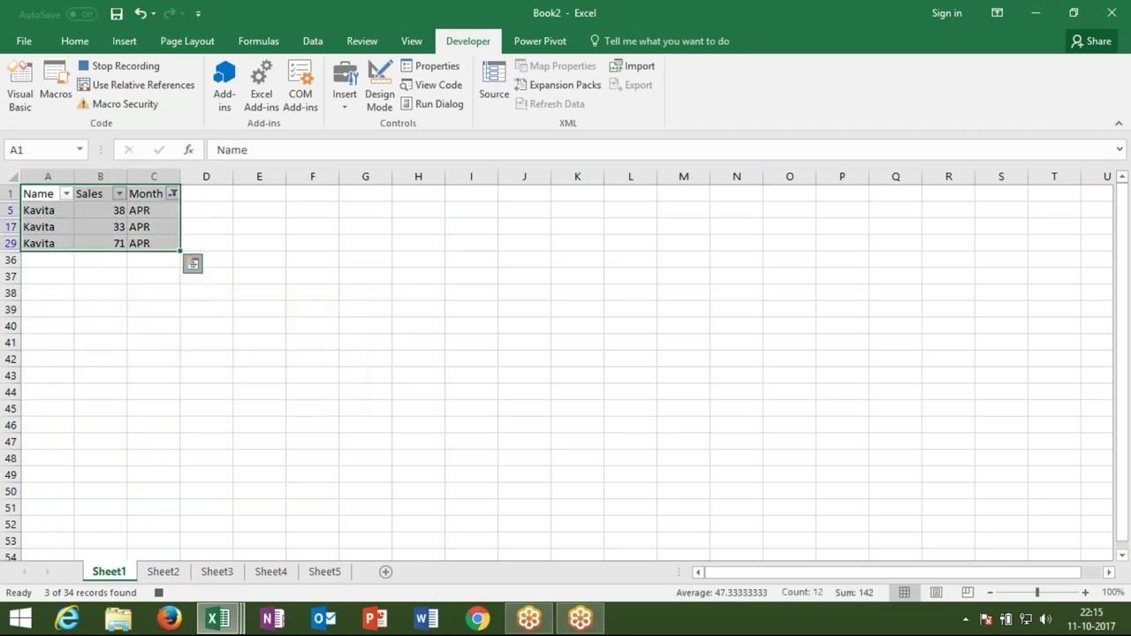
{"action": "key", "text": "F5"}
{"action": "left_click", "coordinate": [227, 399]}
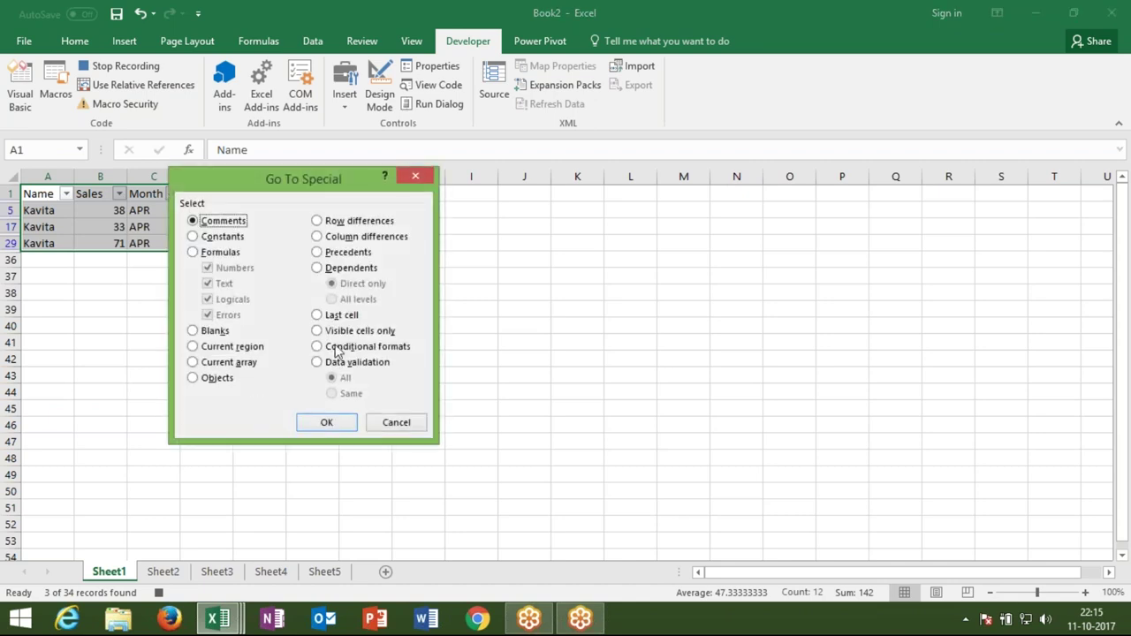
{"action": "left_click", "coordinate": [338, 330]}
{"action": "left_click", "coordinate": [327, 421]}
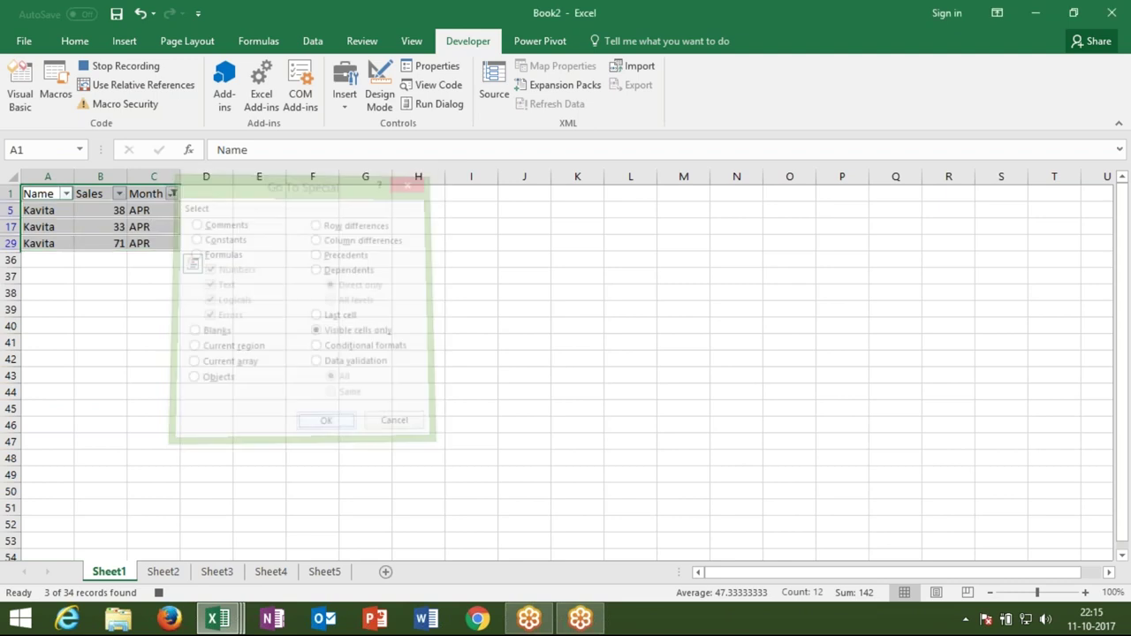
{"action": "key", "text": "ctrl+c"}
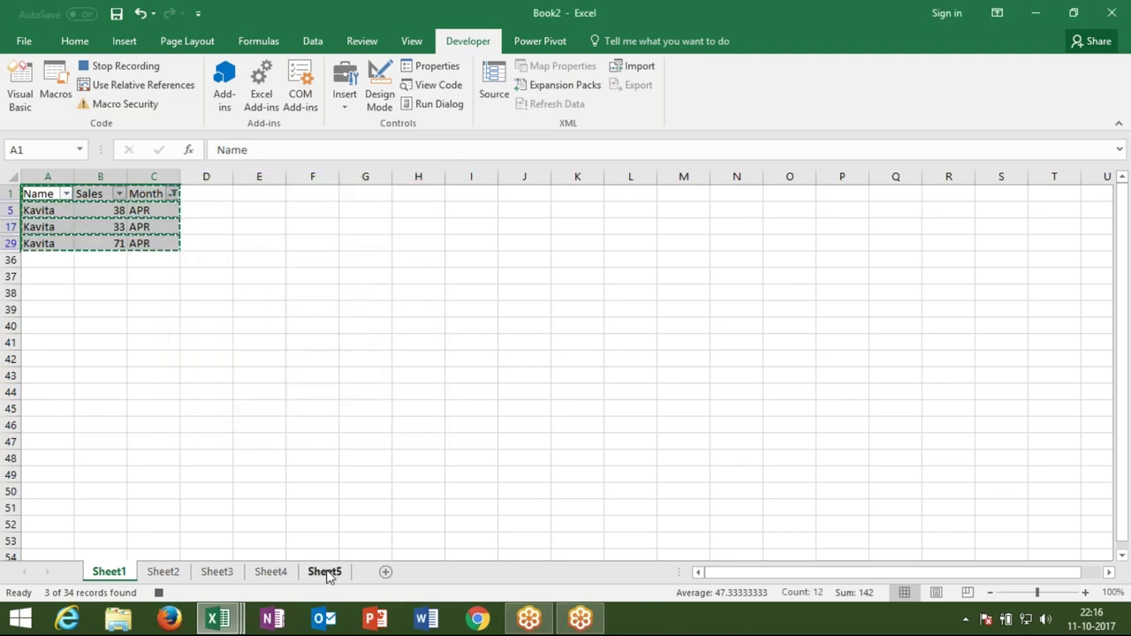
- Paste the April rows into Sheet2, stop recording, and return to the VBA editor
{"action": "left_click", "coordinate": [168, 572]}
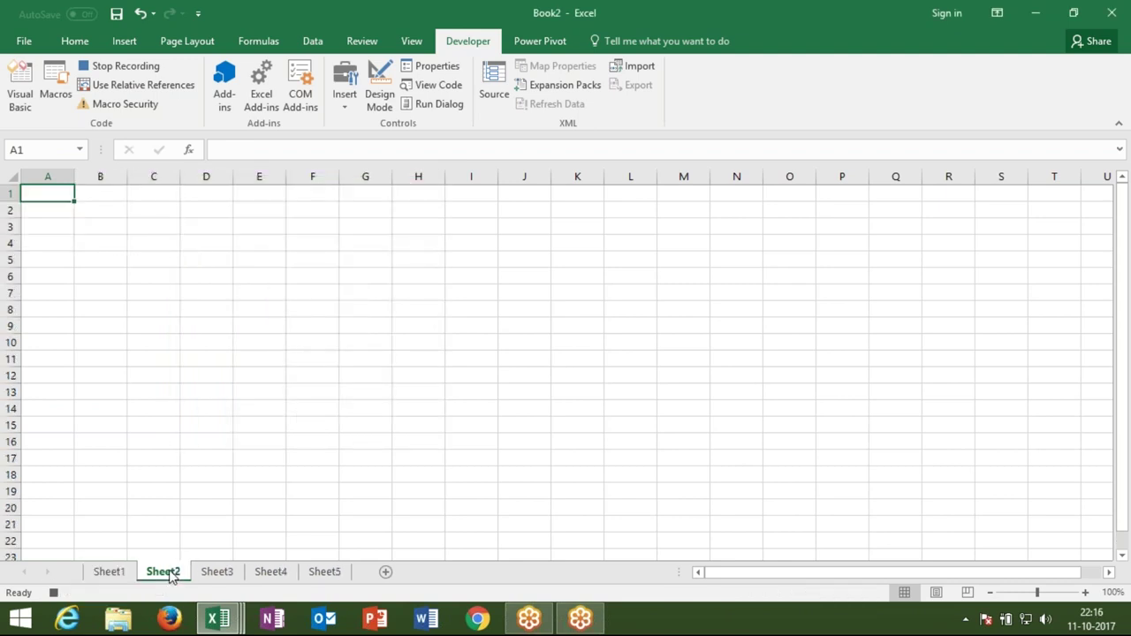
{"action": "key", "text": "ctrl+v"}
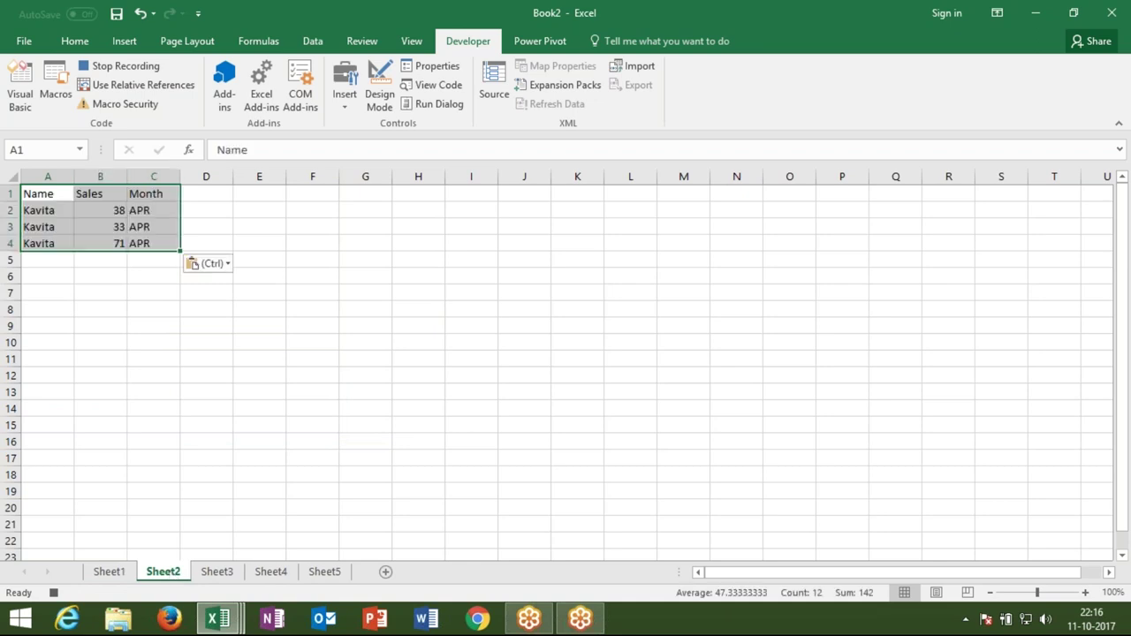
{"action": "key", "text": "Escape"}
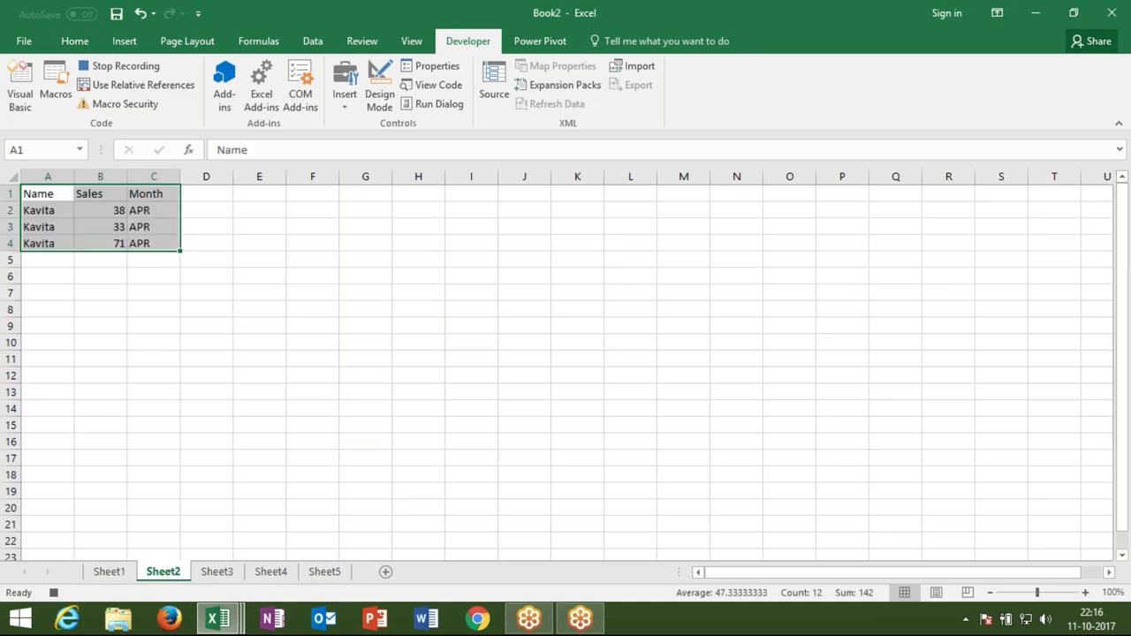
{"action": "left_click", "coordinate": [54, 593]}
{"action": "left_click", "coordinate": [141, 468]}
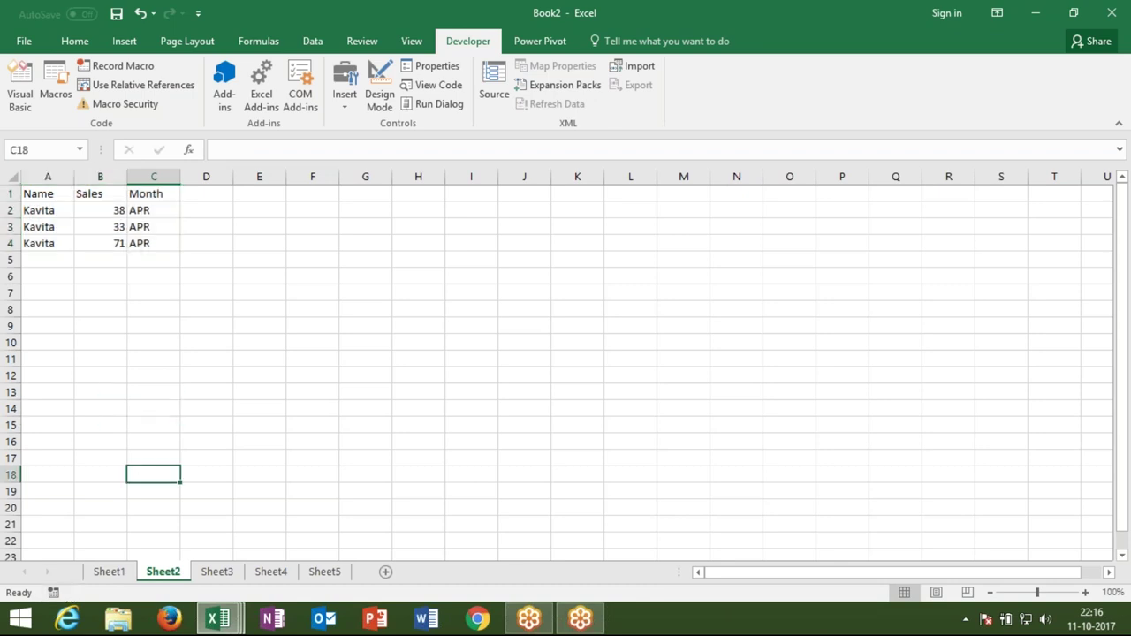
{"action": "key", "text": "alt+F11"}
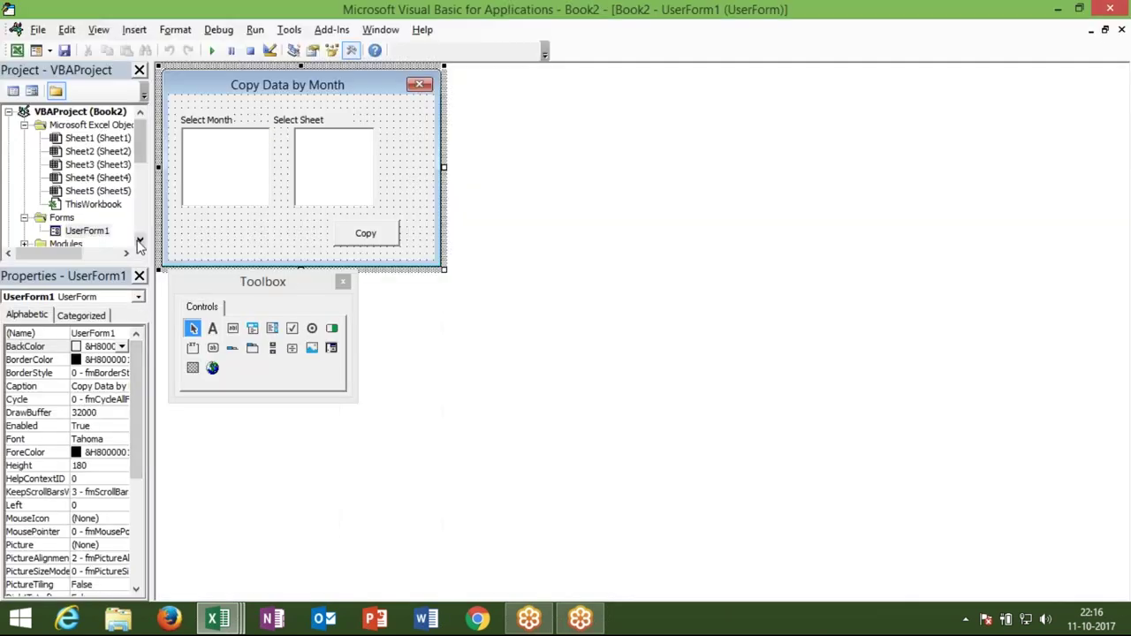
- In Module1's Macro1, change the C1 reference to A1 and delete the AutoFilter and Range lines
{"action": "double_click", "coordinate": [139, 239]}
{"action": "double_click", "coordinate": [66, 218]}
{"action": "double_click", "coordinate": [81, 230]}
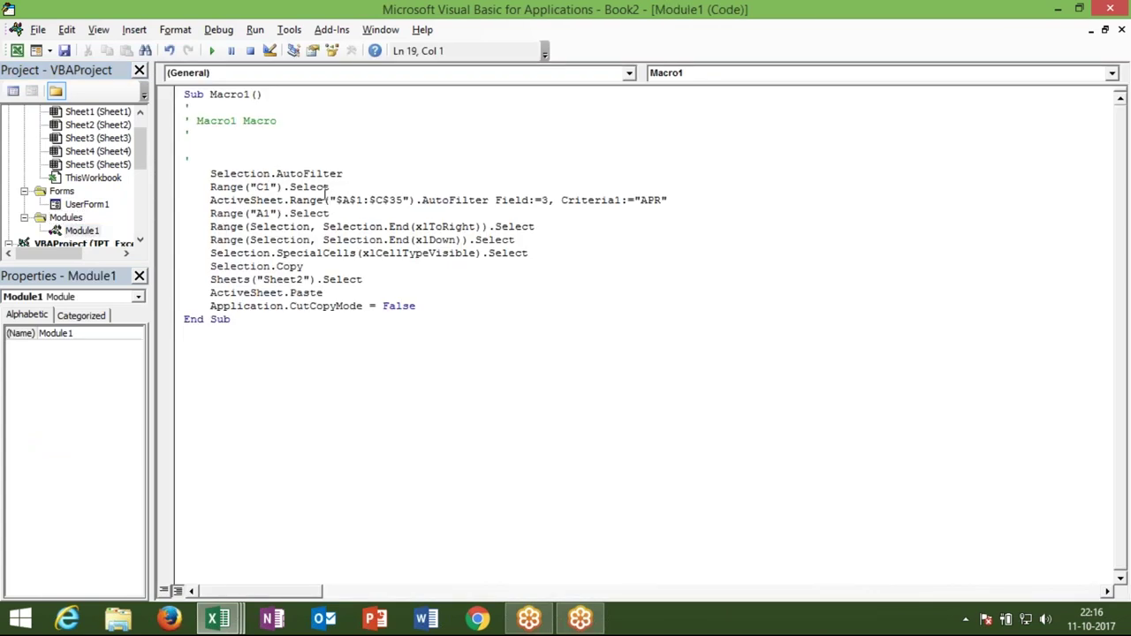
{"action": "left_click", "coordinate": [269, 186]}
{"action": "key", "text": "BackSpace"}
{"action": "key", "text": "BackSpace"}
{"action": "type", "text": "A"}
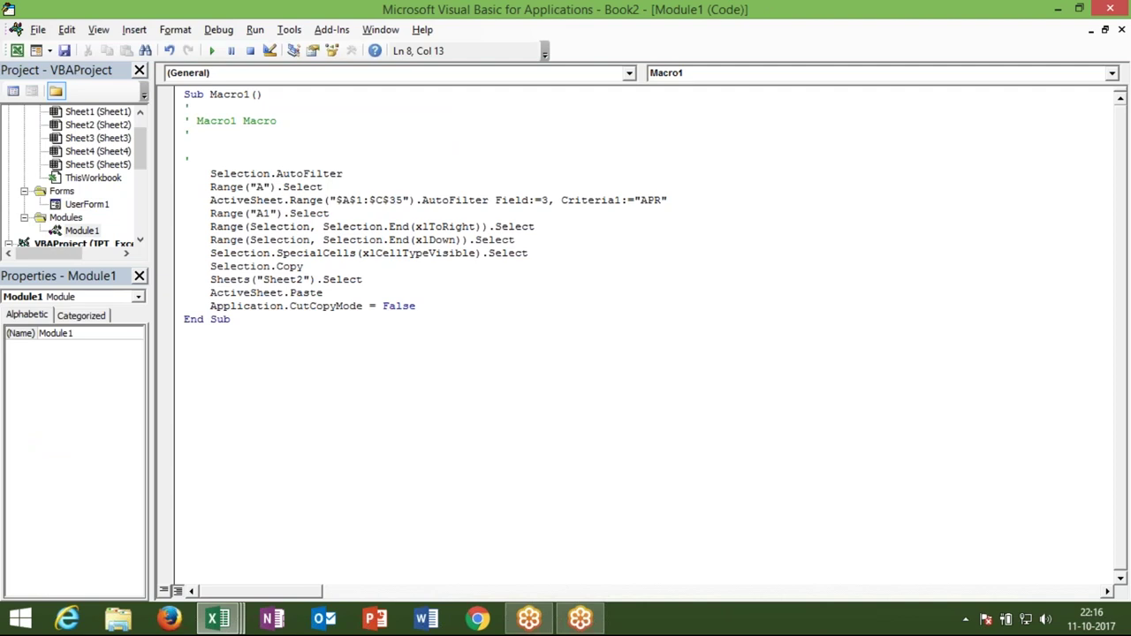
{"action": "left_click_drag", "start_coordinate": [326, 186], "coordinate": [242, 162]}
{"action": "key", "text": "Delete"}
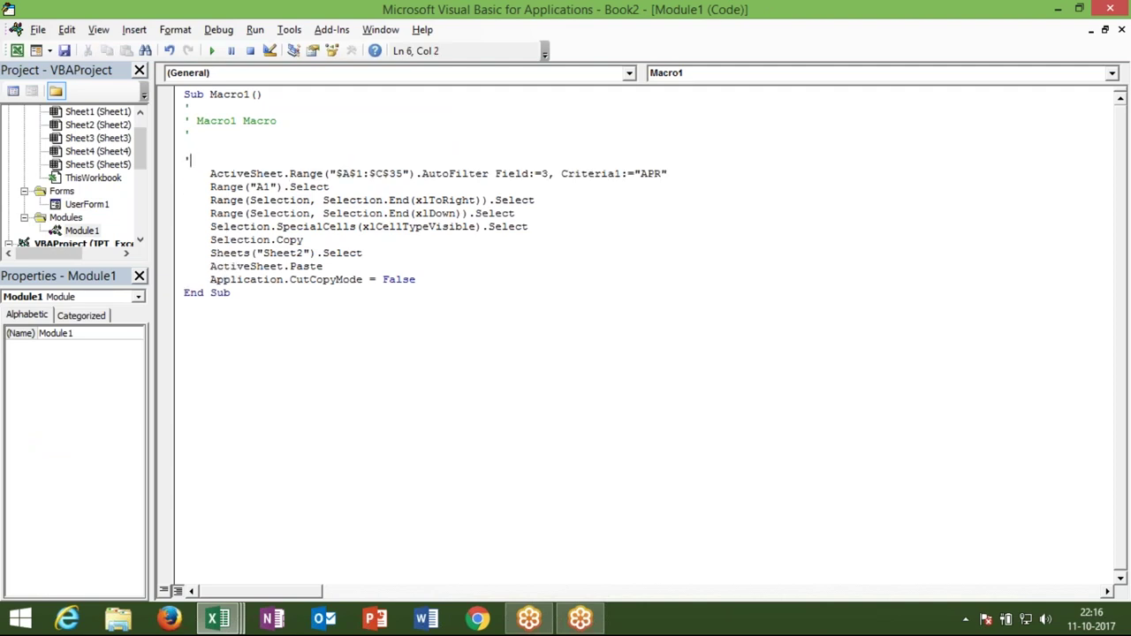
- Remove :$C$35 so the filter range is $A$1, then remove Macro1's remaining body lines
{"action": "left_click", "coordinate": [405, 173]}
{"action": "left_click_drag", "start_coordinate": [402, 174], "coordinate": [362, 173]}
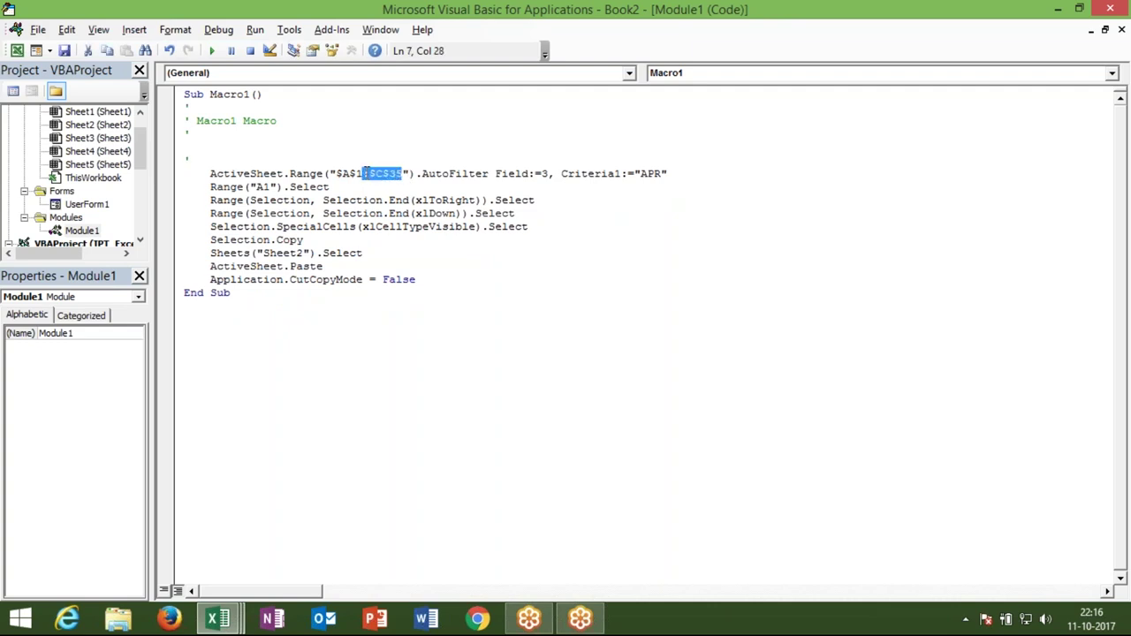
{"action": "key", "text": "Delete"}
{"action": "left_click", "coordinate": [315, 200]}
{"action": "left_click", "coordinate": [315, 212]}
{"action": "left_click", "coordinate": [317, 227]}
{"action": "left_click", "coordinate": [314, 252]}
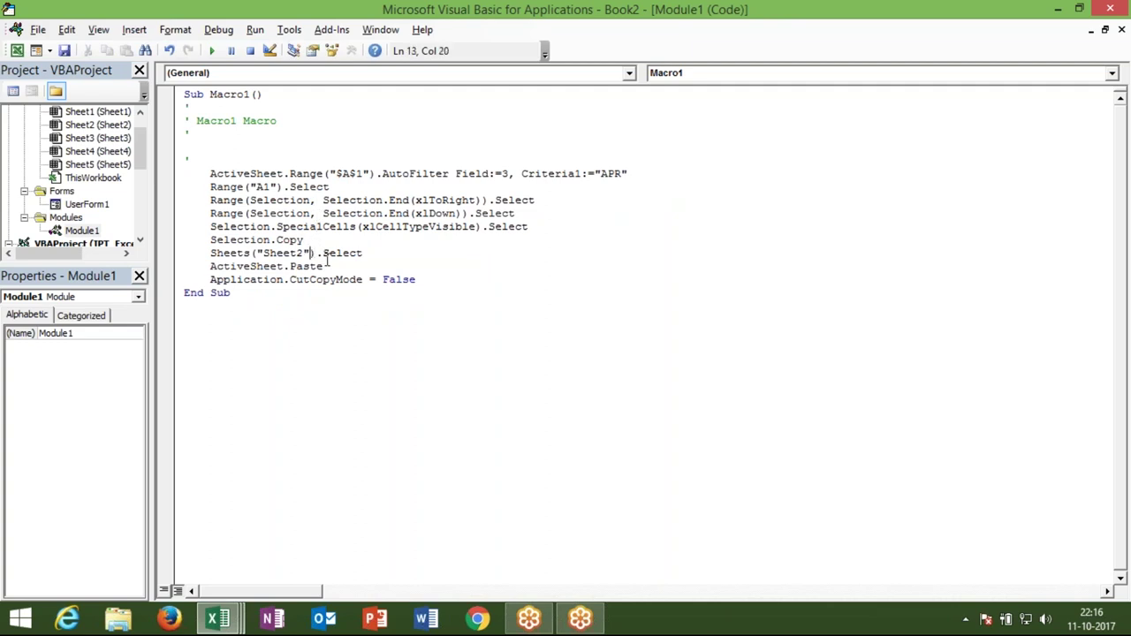
{"action": "mouse_move", "coordinate": [415, 279]}
{"action": "left_mouse_down"}
{"action": "mouse_move", "coordinate": [271, 187]}
{"action": "mouse_move", "coordinate": [210, 173]}
{"action": "left_mouse_up"}
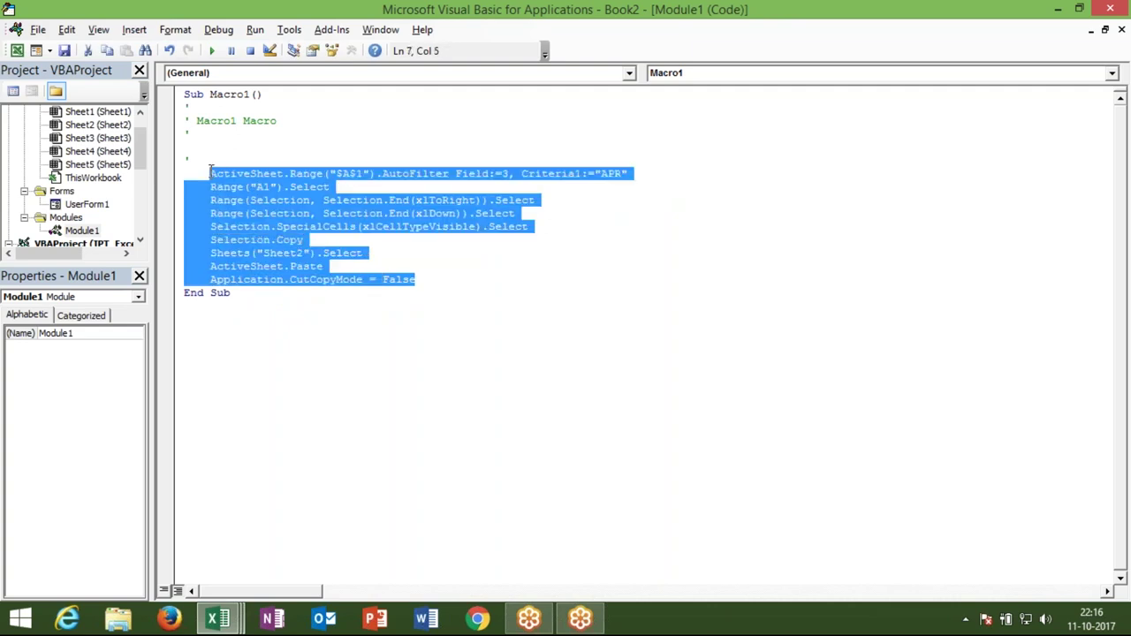
{"action": "key", "text": "Delete"}
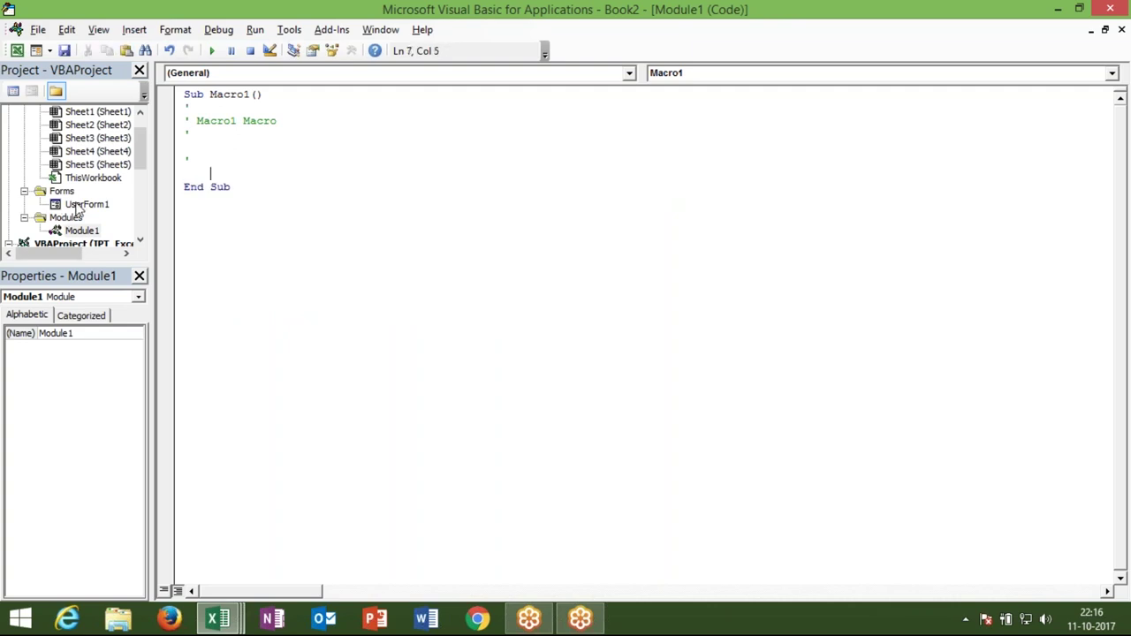
- Paste the macro lines into CommandButton1_Click and replace the APR criterion with Me.ListBox1.Value
{"action": "double_click", "coordinate": [78, 206]}
{"action": "double_click", "coordinate": [364, 234]}
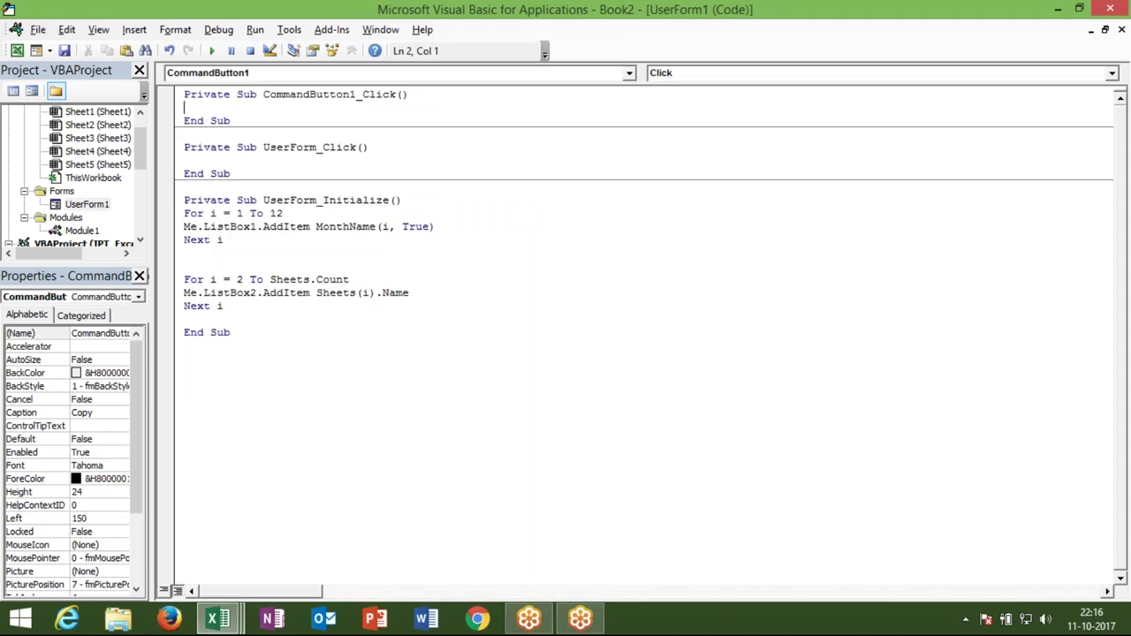
{"action": "key", "text": "ctrl+v"}
{"action": "left_click", "coordinate": [429, 192]}
{"action": "left_click", "coordinate": [610, 108]}
{"action": "key", "text": "BackSpace"}
{"action": "key", "text": "BackSpace"}
{"action": "key", "text": "BackSpace"}
{"action": "key", "text": "BackSpace"}
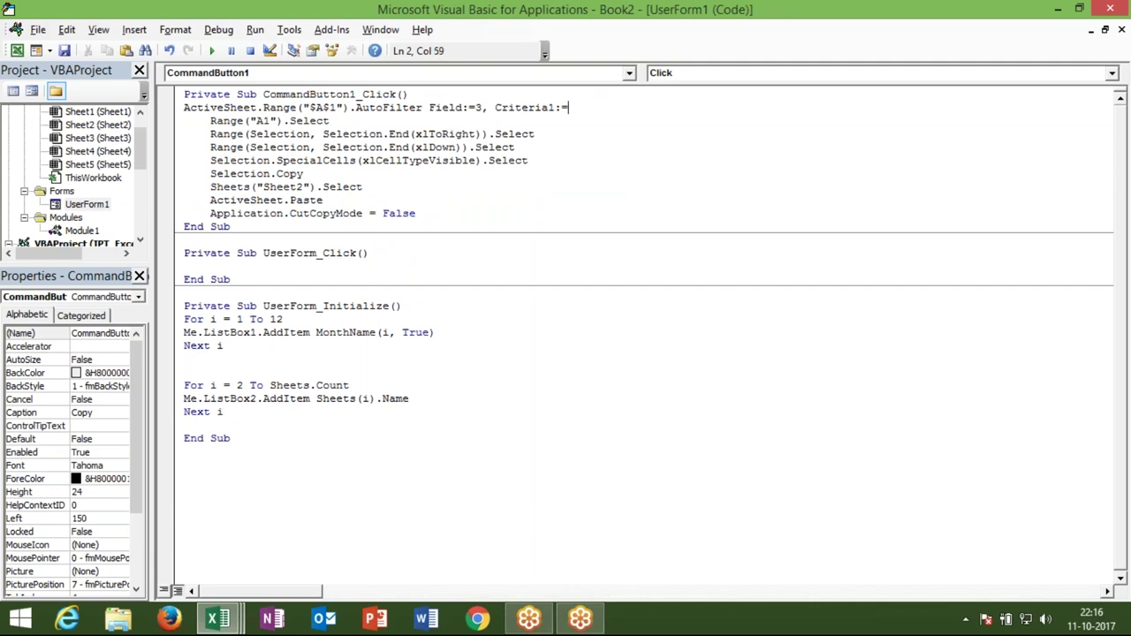
{"action": "type", "text": "me"}
{"action": "type", "text": ".li"}
{"action": "key", "text": "Tab"}
{"action": "type", "text": ".v"}
{"action": "key", "text": "Tab"}
{"action": "left_click", "coordinate": [454, 389]}
- Replace the hard-coded Sheet2 name with Me.ListBox2.Value in the Sheets line
{"action": "left_click", "coordinate": [310, 187]}
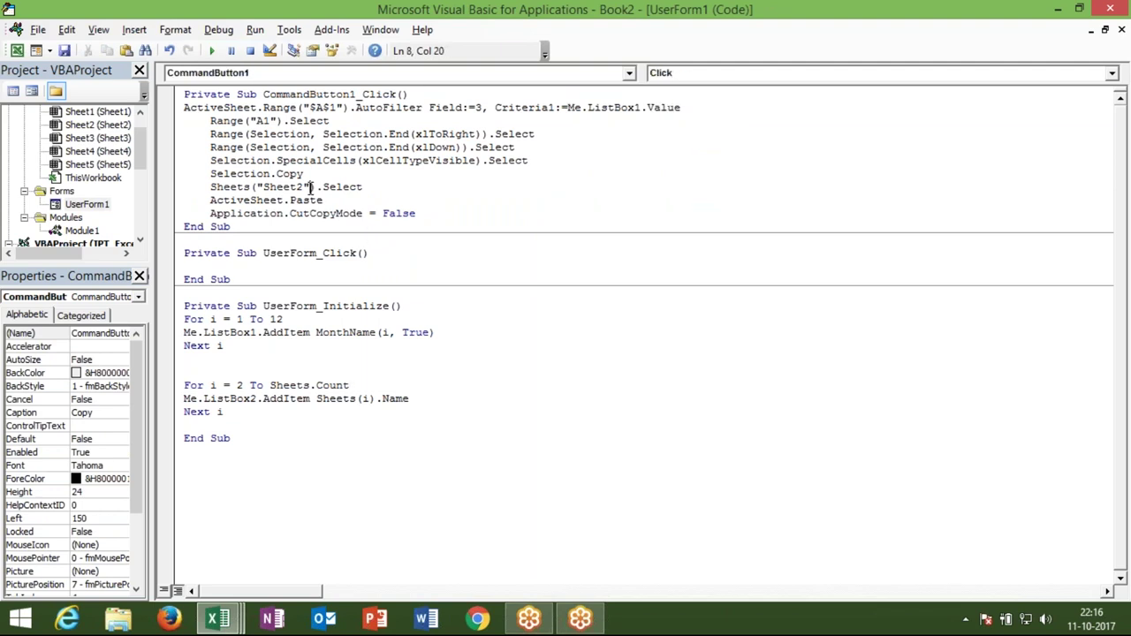
{"action": "key", "text": "BackSpace"}
{"action": "key", "text": "BackSpace"}
{"action": "key", "text": "BackSpace"}
{"action": "key", "text": "BackSpace"}
{"action": "key", "text": "BackSpace"}
{"action": "key", "text": "BackSpace"}
{"action": "key", "text": "BackSpace"}
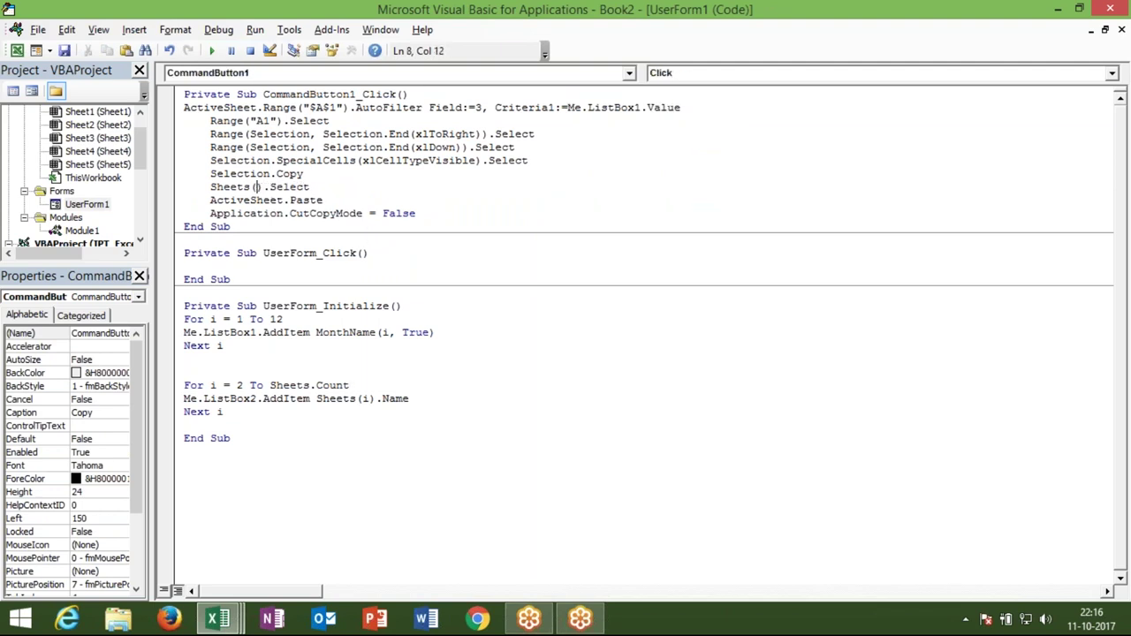
{"action": "type", "text": "me."}
{"action": "type", "text": "li"}
{"action": "key", "text": "Down"}
{"action": "key", "text": "Tab"}
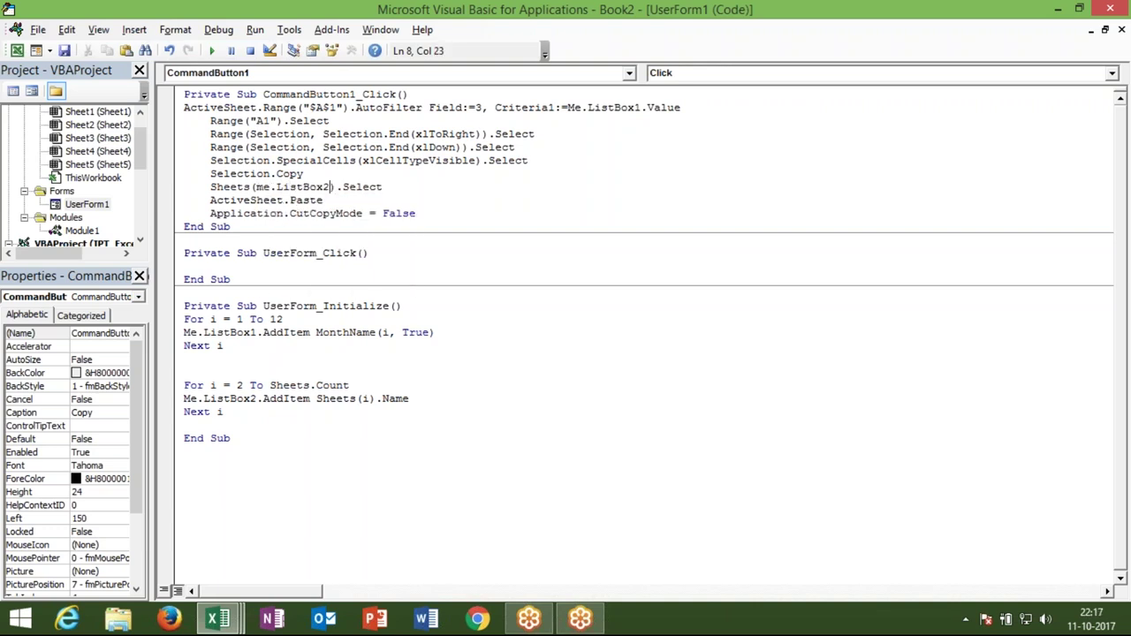
{"action": "type", "text": "."}
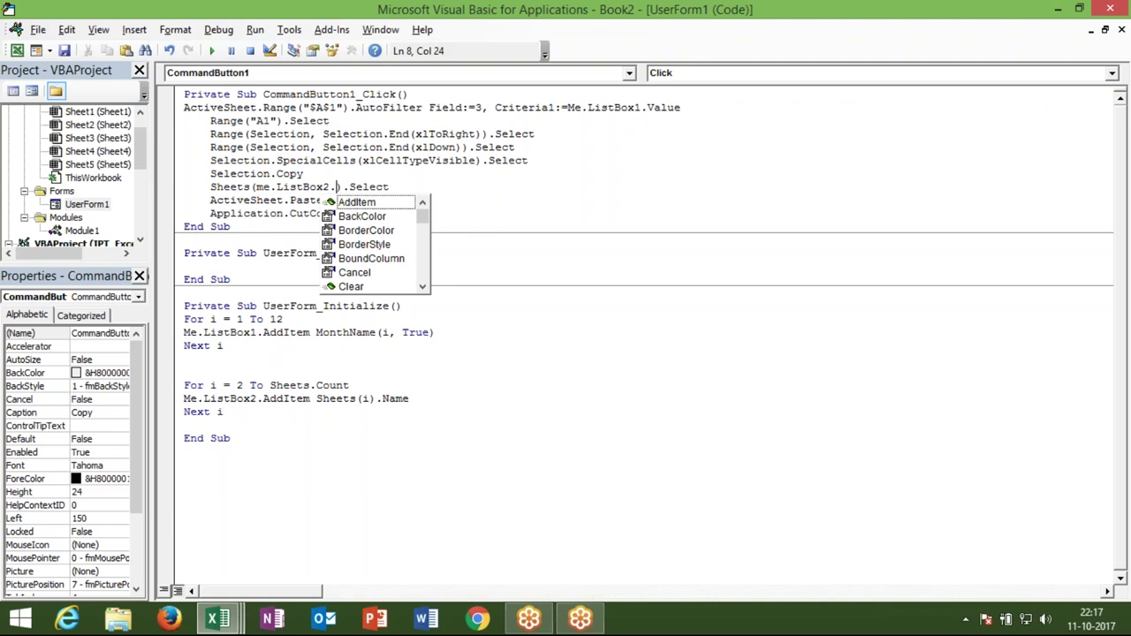
{"action": "type", "text": "v"}
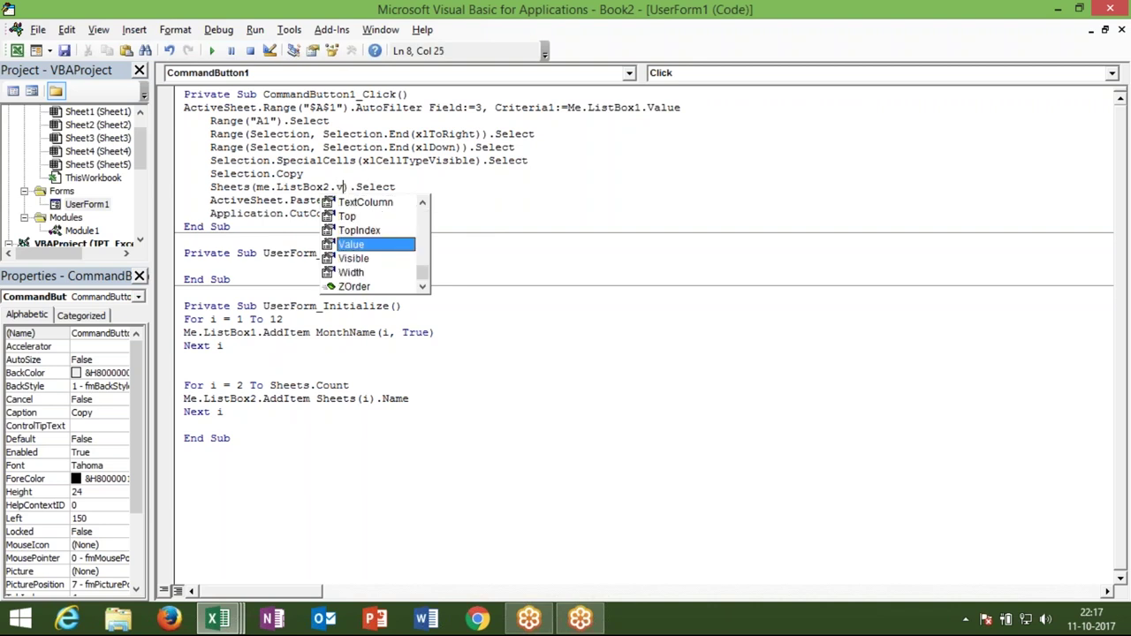
{"action": "key", "text": "Tab"}
{"action": "left_click", "coordinate": [336, 214]}
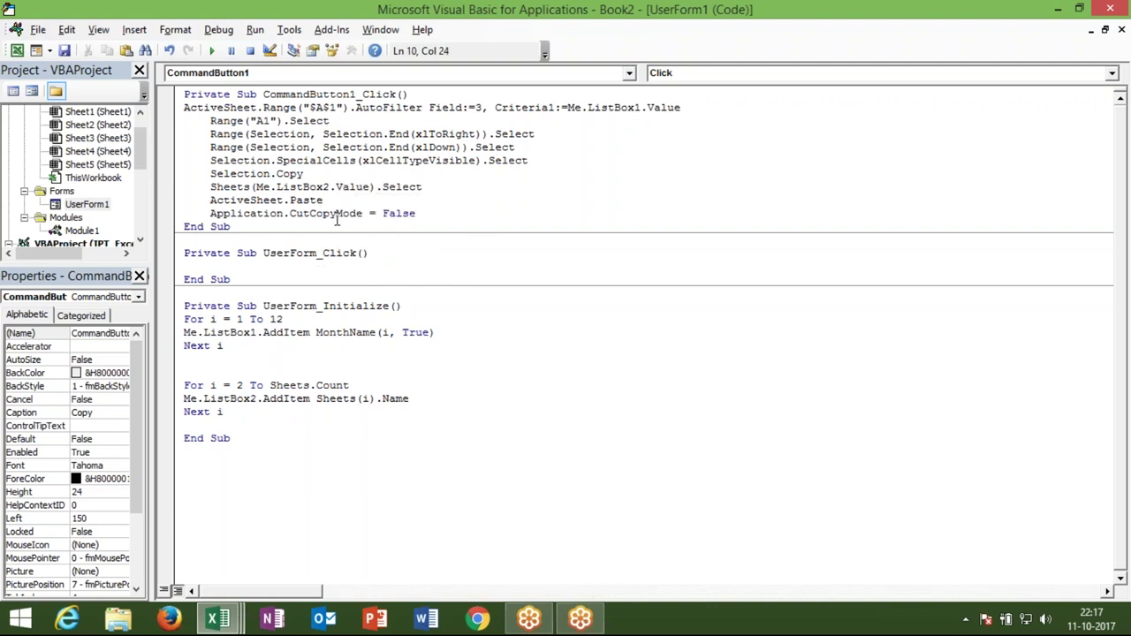
- Add a blank line before End Sub in the Copy button's click procedure
{"action": "left_click", "coordinate": [280, 252]}
{"action": "left_click", "coordinate": [274, 277]}
{"action": "left_click", "coordinate": [236, 212]}
{"action": "left_click", "coordinate": [187, 222]}
{"action": "key", "text": "Return"}
{"action": "key", "text": "Up"}
{"action": "key", "text": "alt+F11"}
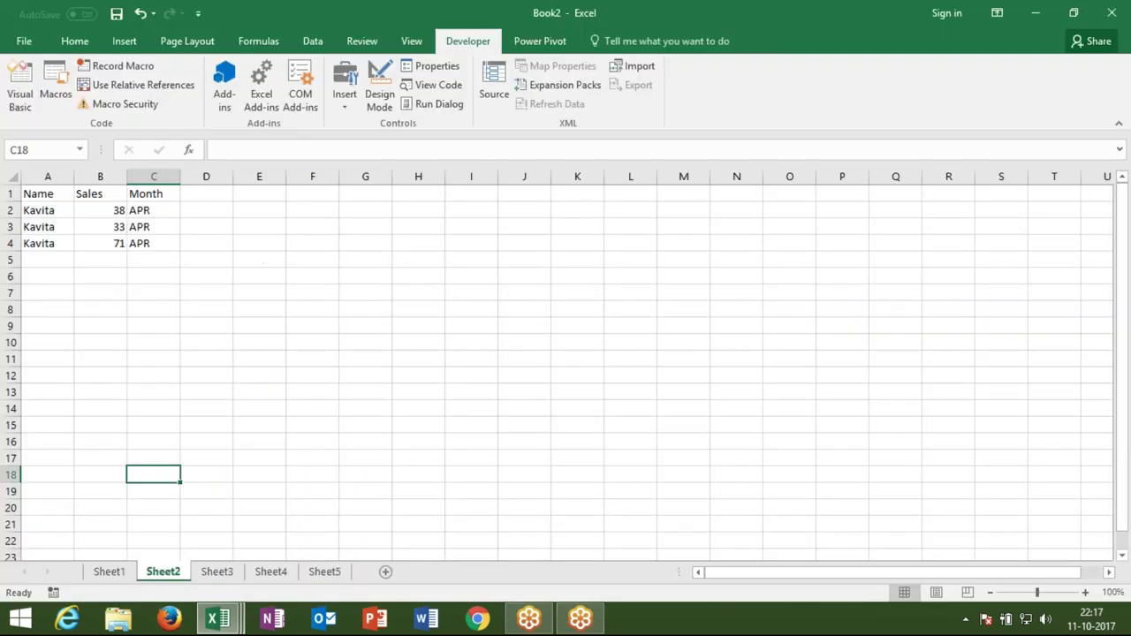
{"action": "key", "text": "alt+F11"}
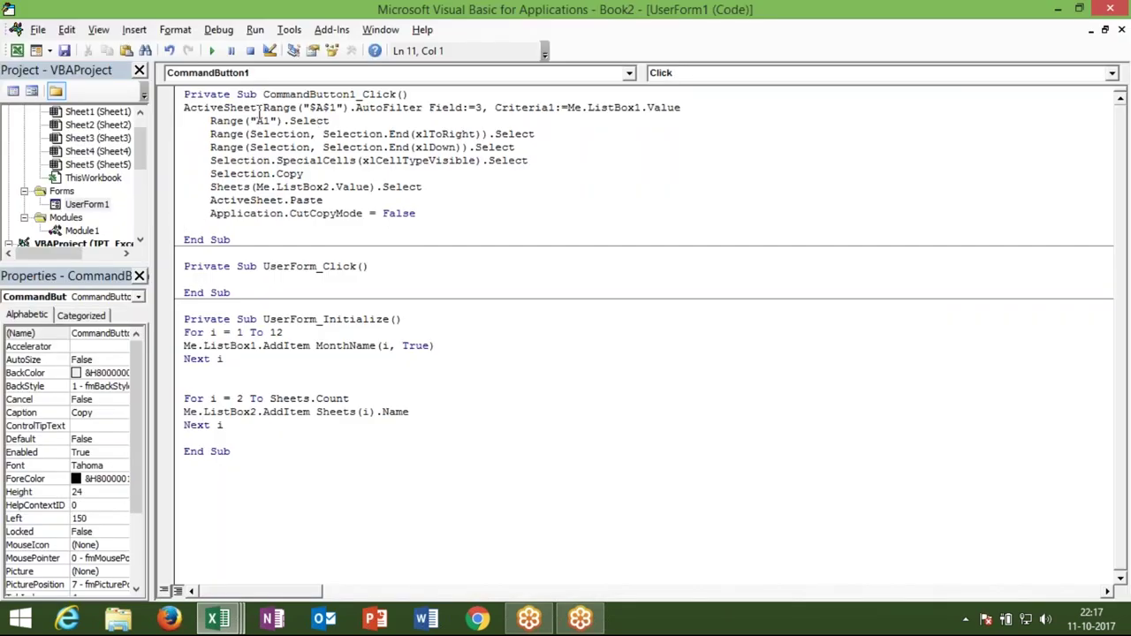
- Replace ActiveSheet with Sheets("Sheet1") and copy it, undoing a trial prefix on Range("A1")
{"action": "left_click_drag", "start_coordinate": [255, 109], "coordinate": [190, 108]}
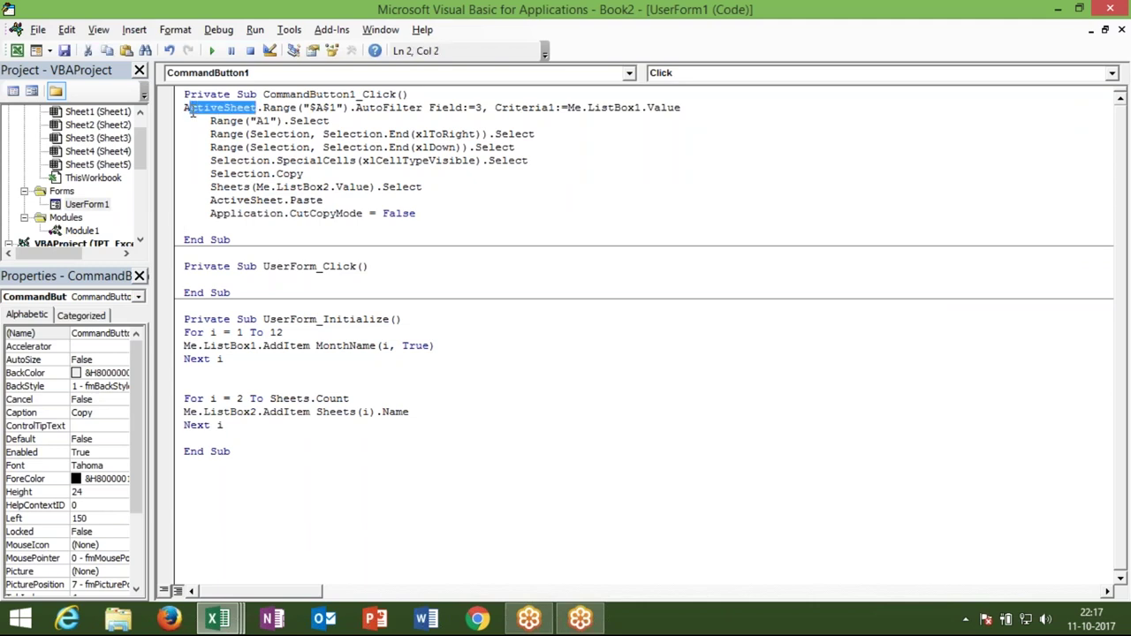
{"action": "left_click", "coordinate": [192, 113]}
{"action": "left_click_drag", "start_coordinate": [257, 108], "coordinate": [184, 108]}
{"action": "type", "text": "sheet"}
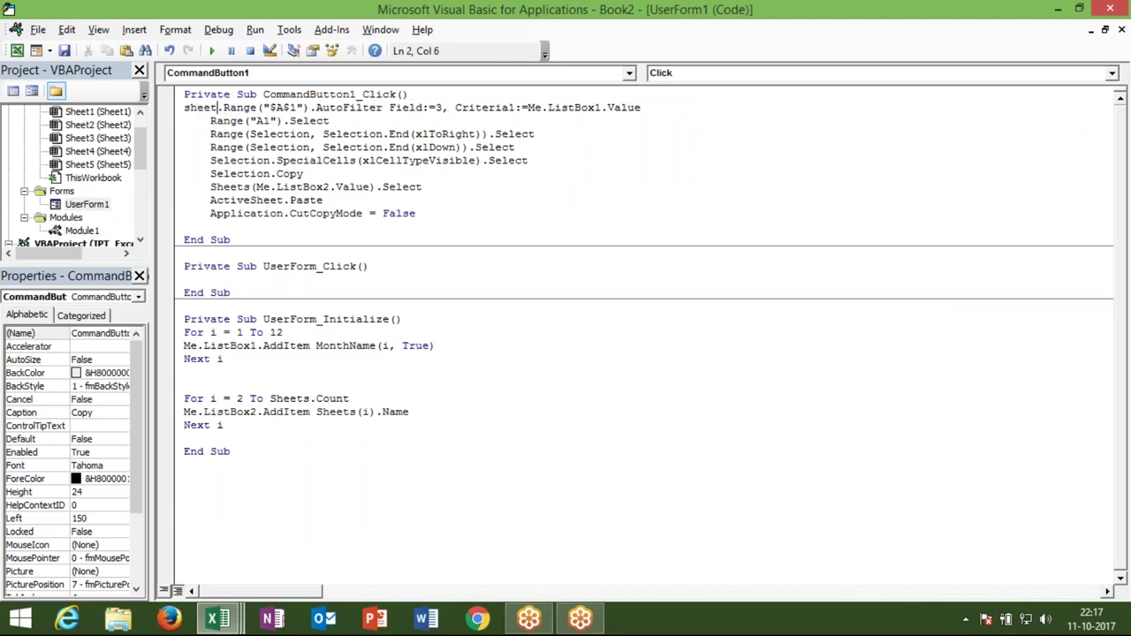
{"action": "type", "text": "s"}
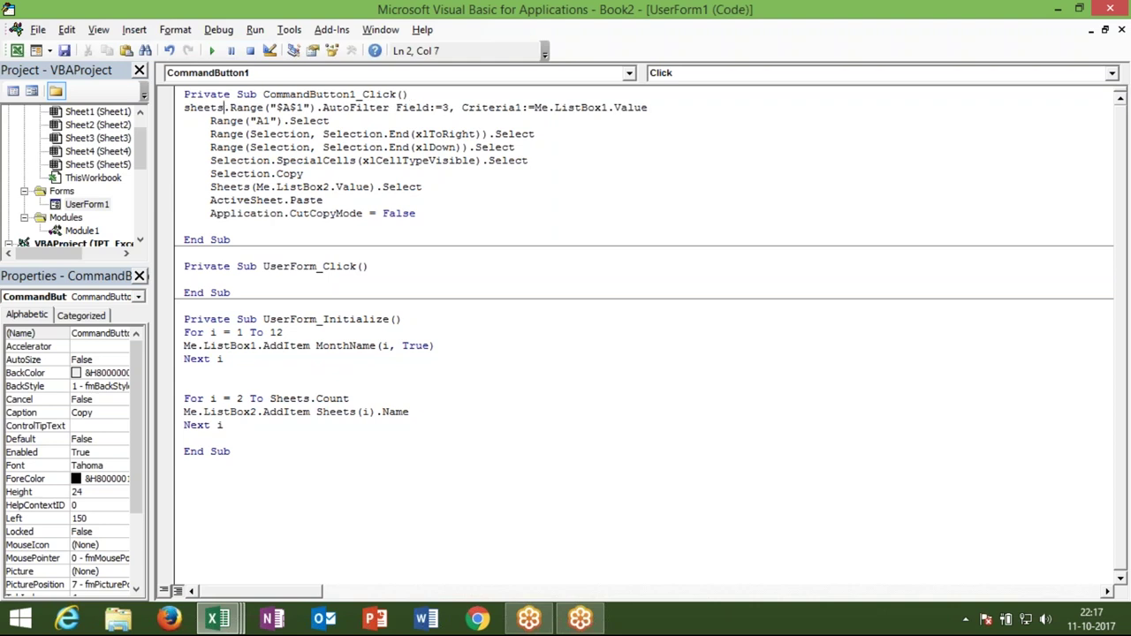
{"action": "type", "text": "(\"S"}
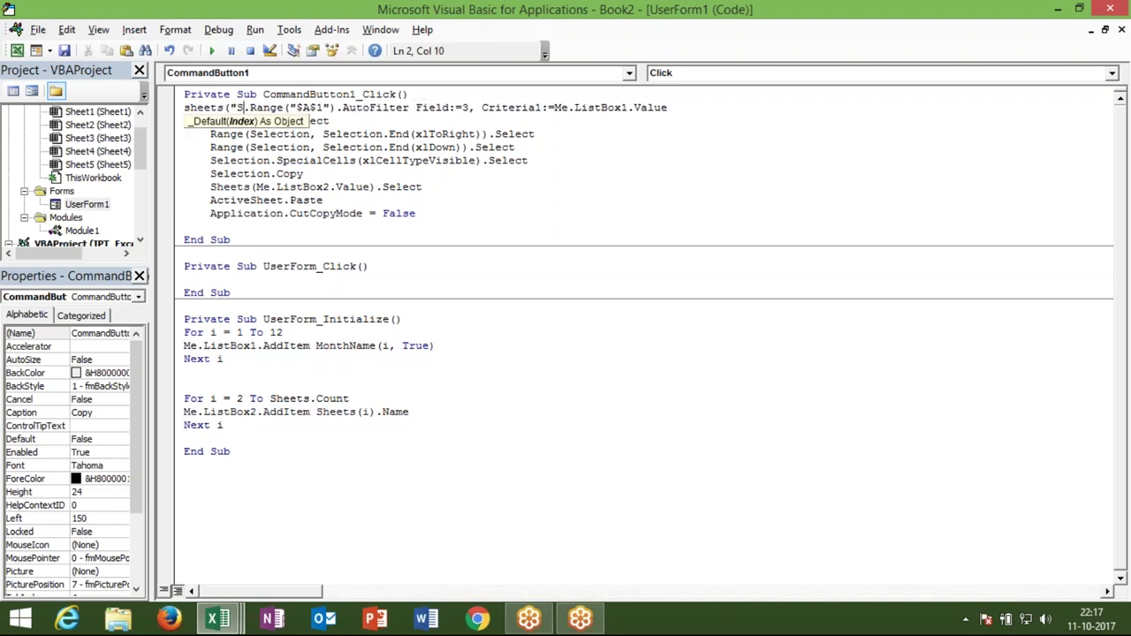
{"action": "type", "text": "heet"}
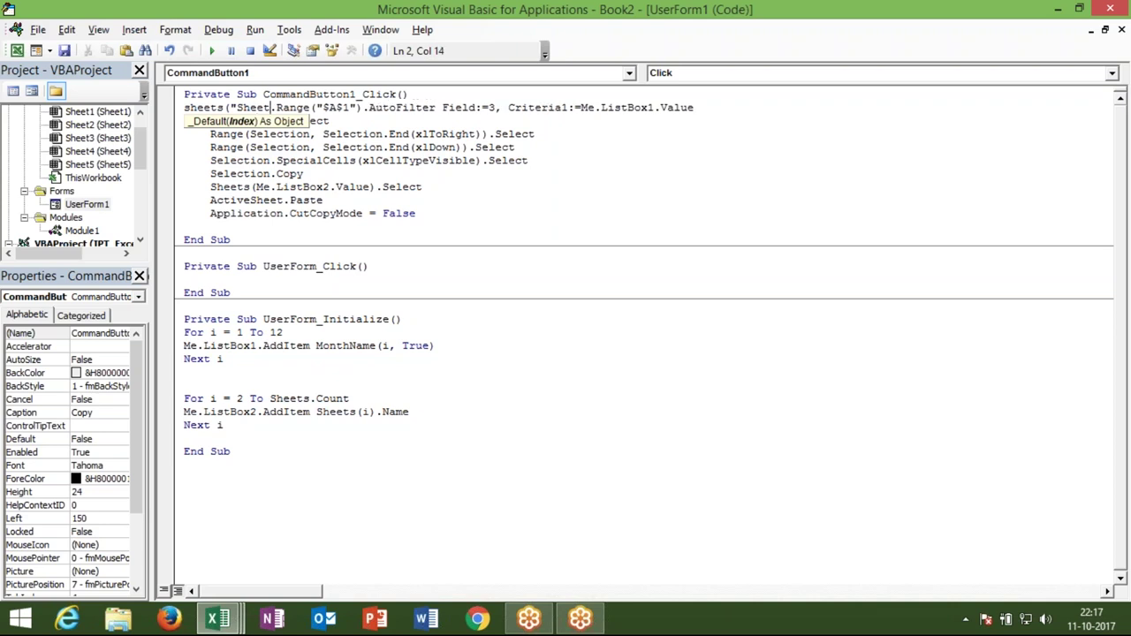
{"action": "type", "text": "1\""}
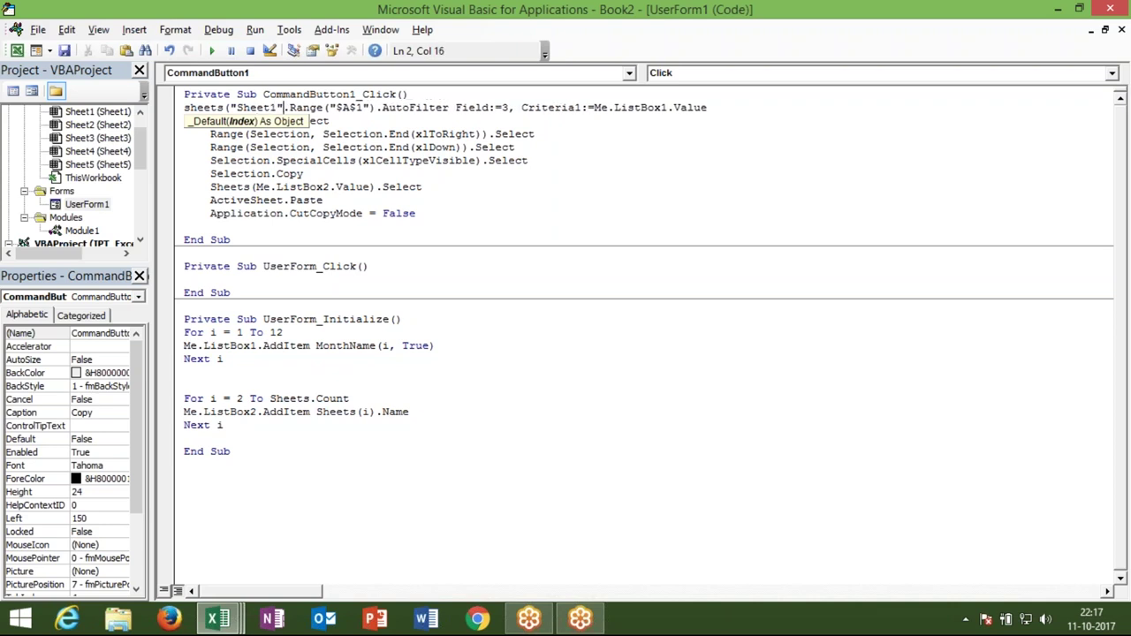
{"action": "type", "text": ")"}
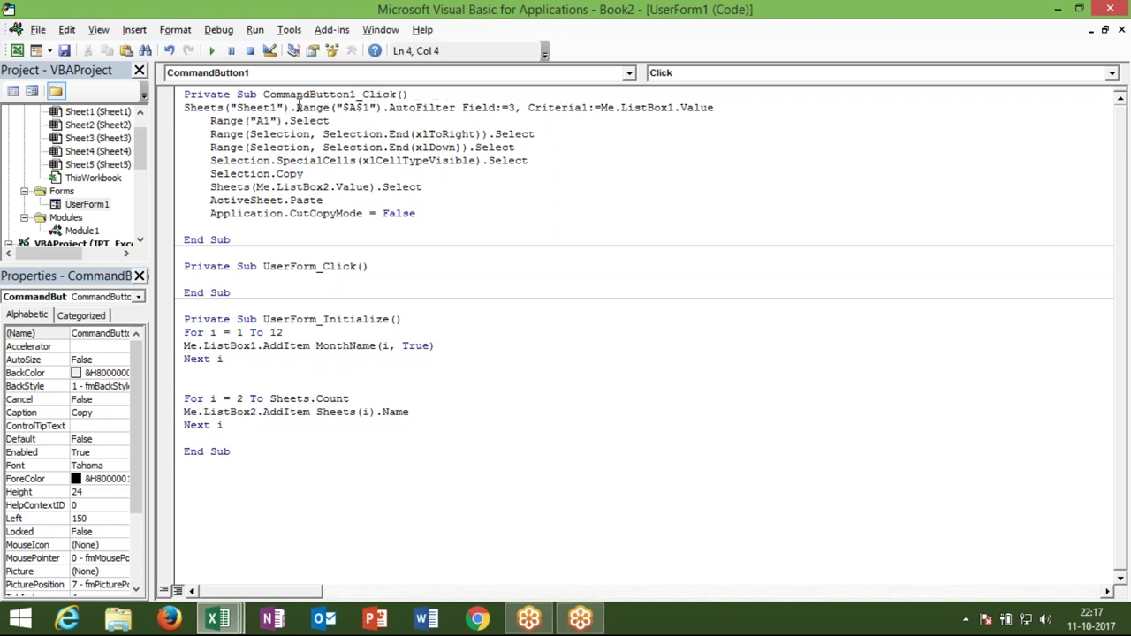
{"action": "left_click_drag", "start_coordinate": [297, 107], "coordinate": [182, 100]}
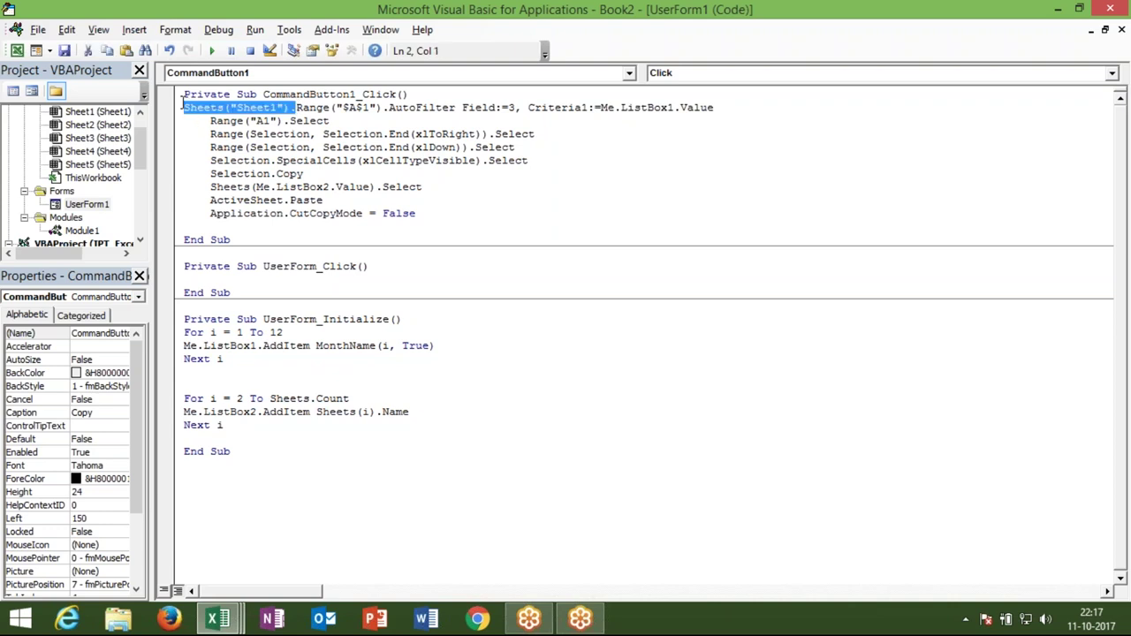
{"action": "left_click", "coordinate": [198, 120]}
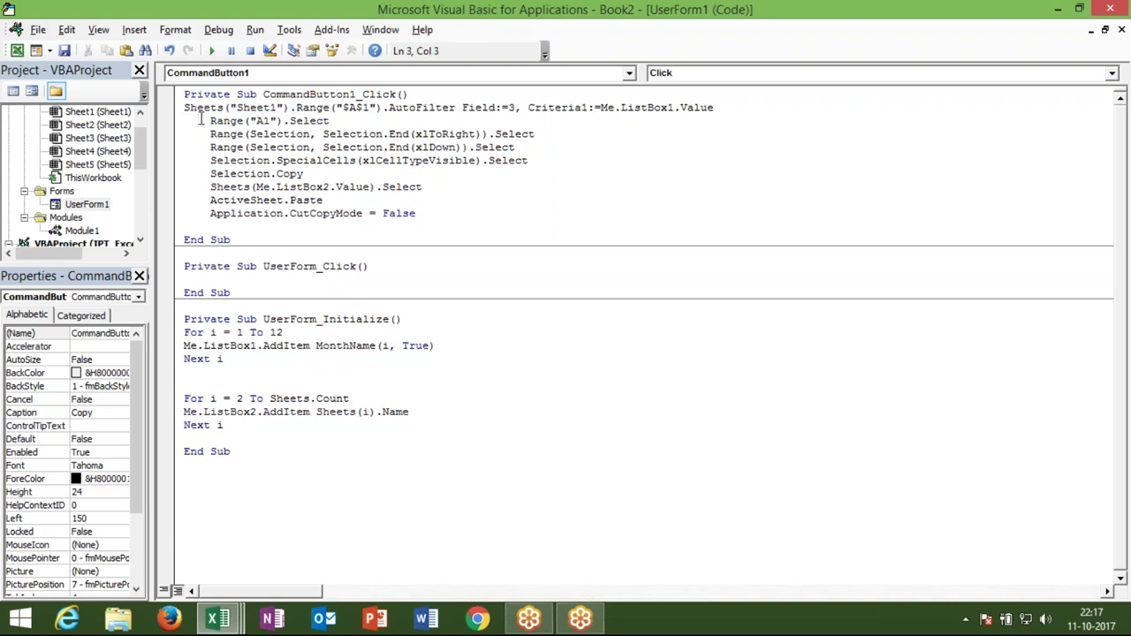
{"action": "left_click", "coordinate": [211, 120]}
{"action": "type", "text": "Sheets(\"Sheet1\")."}
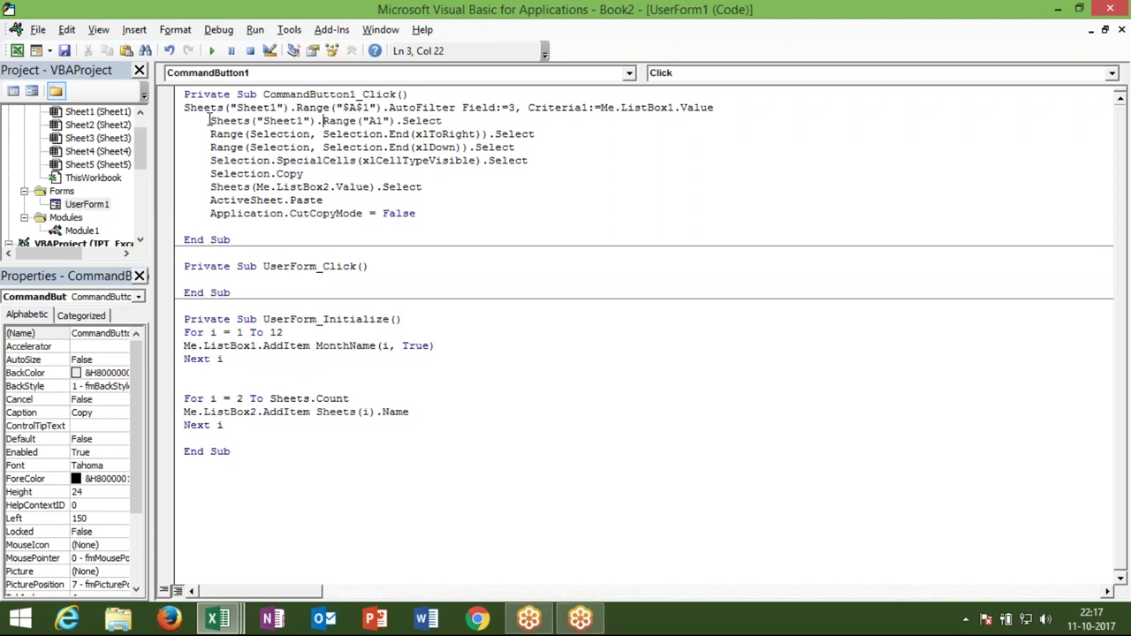
{"action": "left_click", "coordinate": [213, 134]}
{"action": "key", "text": "ctrl+z"}
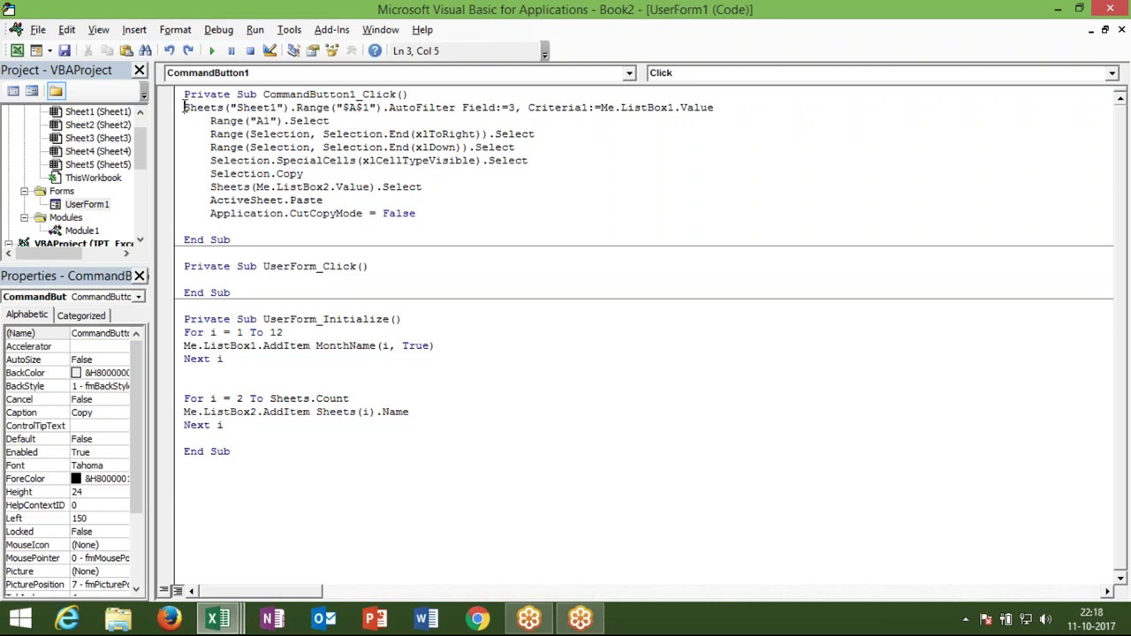
- Insert a Sheets("Sheet1").Active line above the AutoFilter line, then show Sheet1 in Excel
{"action": "key", "text": "Return"}
{"action": "key", "text": "Up"}
{"action": "type", "text": "Sheets(\"Sheet1\")."}
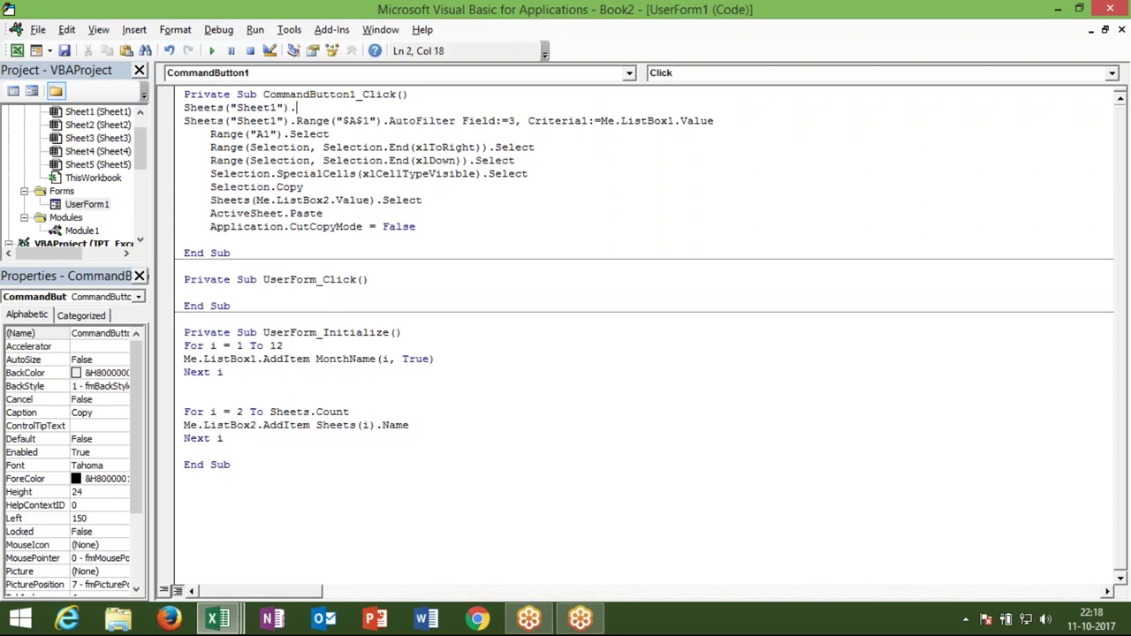
{"action": "type", "text": "active"}
{"action": "left_click", "coordinate": [216, 186]}
{"action": "key", "text": "alt+F11"}
{"action": "key", "text": "alt+Tab"}
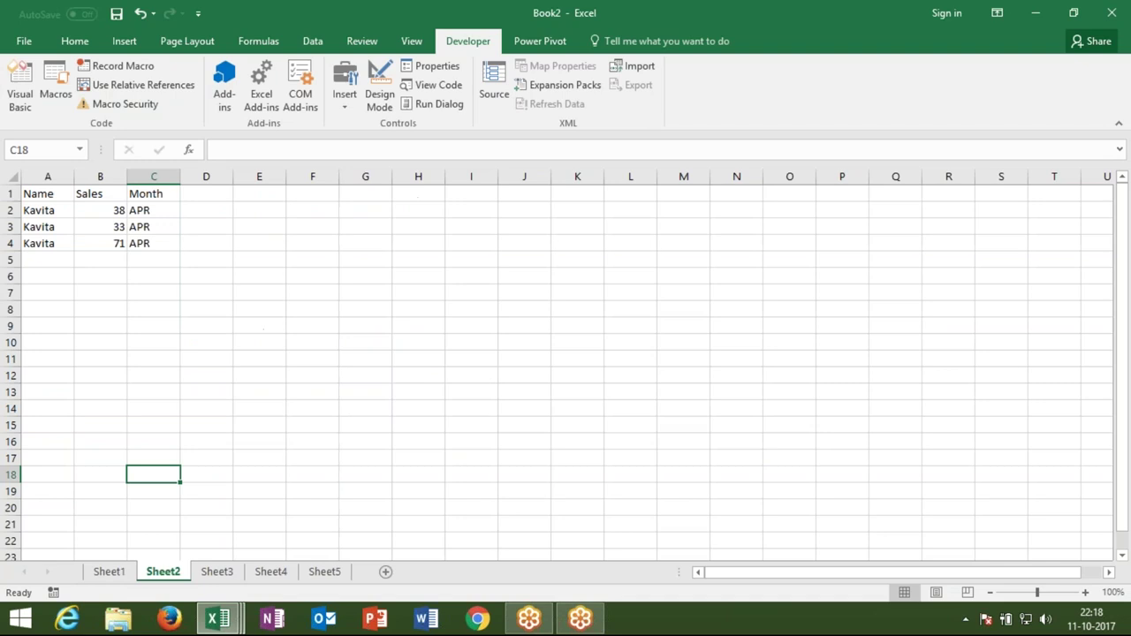
{"action": "left_click", "coordinate": [109, 572]}
- Clear the filter on Sheet1 so all rows show again
{"action": "left_click", "coordinate": [99, 359]}
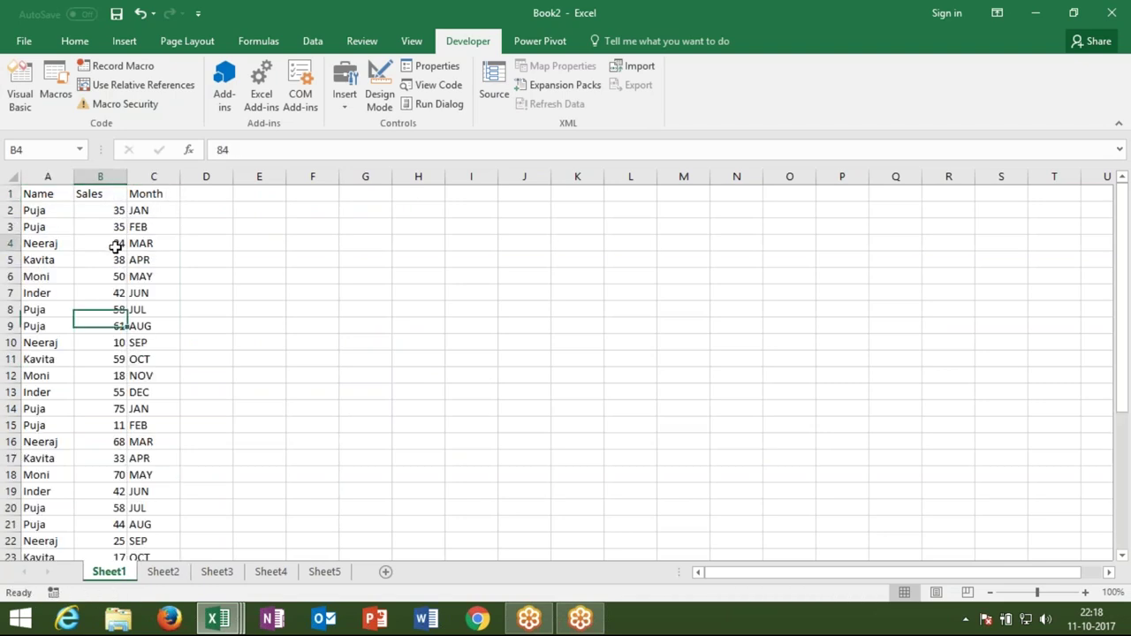
{"action": "left_click", "coordinate": [113, 242]}
{"action": "key", "text": "alt+F11"}
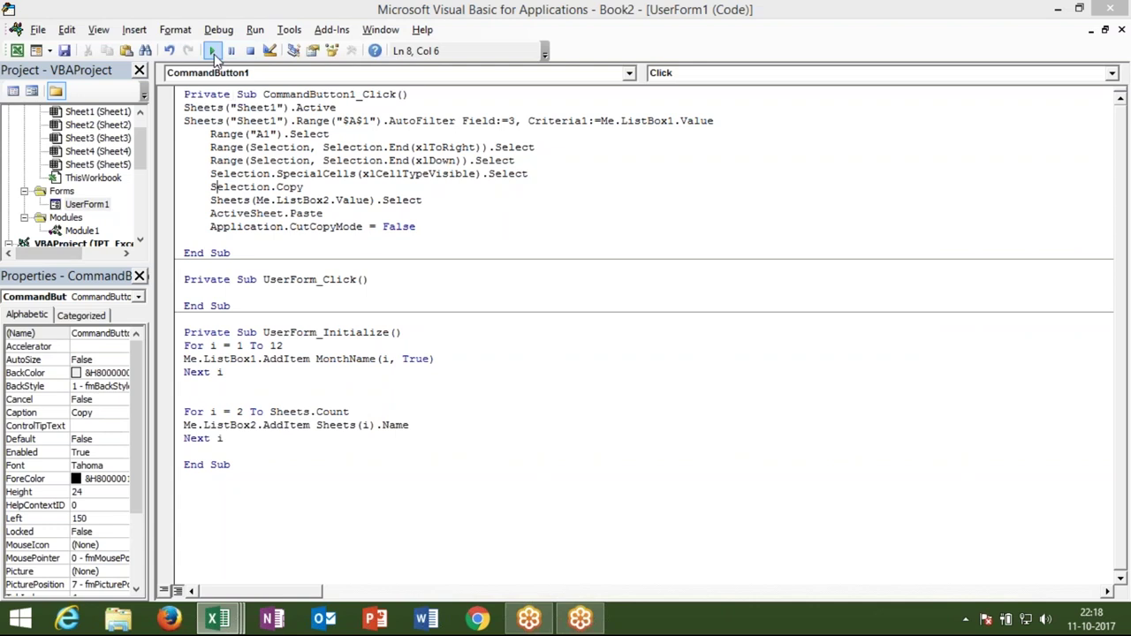
- Run the form, copy Jan to Sheet4, and debug the resulting error 438
{"action": "left_click", "coordinate": [213, 51]}
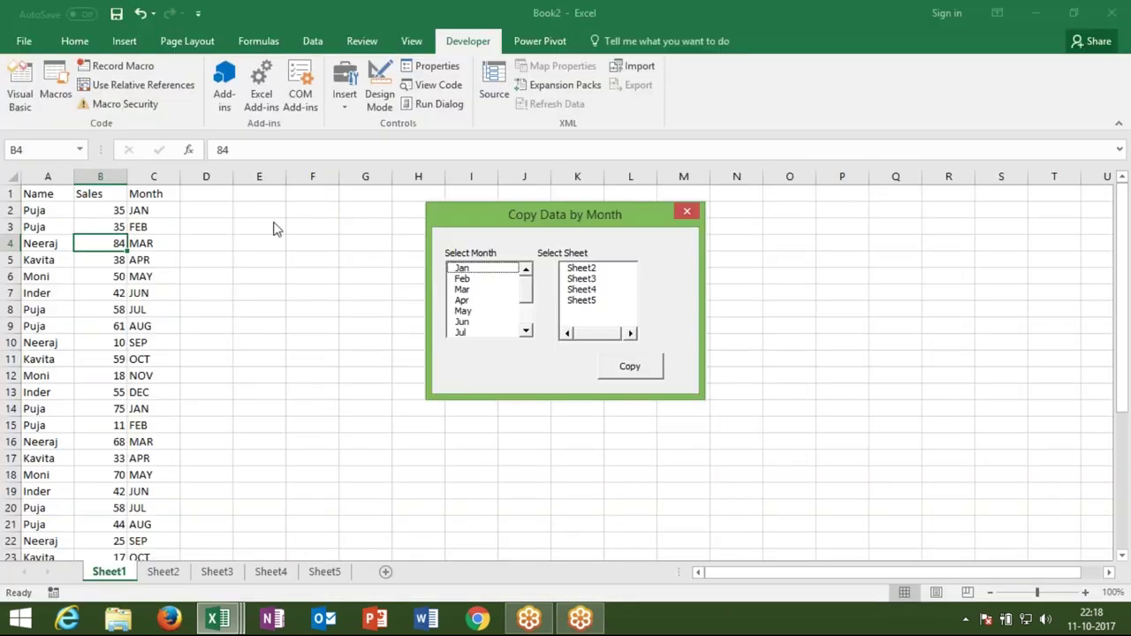
{"action": "left_click", "coordinate": [471, 269]}
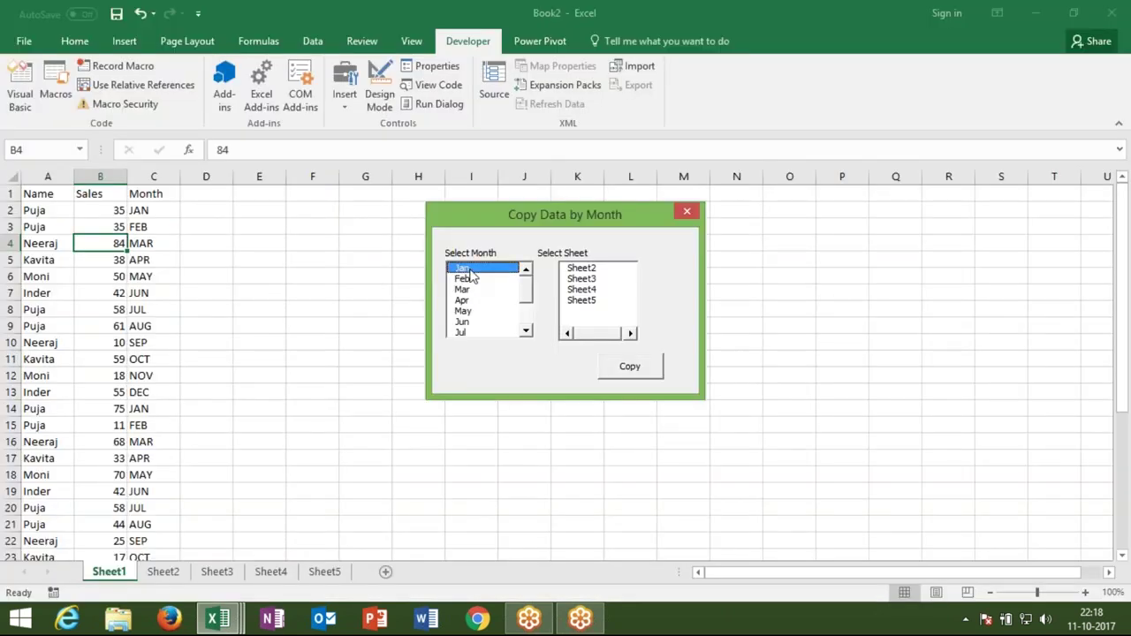
{"action": "left_click", "coordinate": [583, 290]}
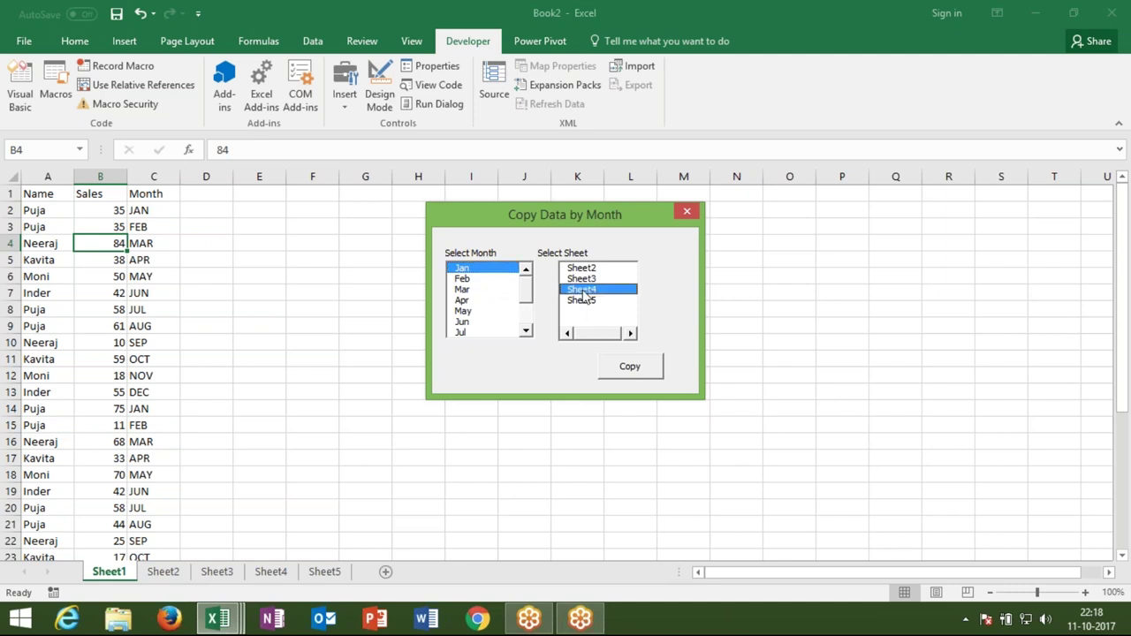
{"action": "left_click", "coordinate": [618, 377]}
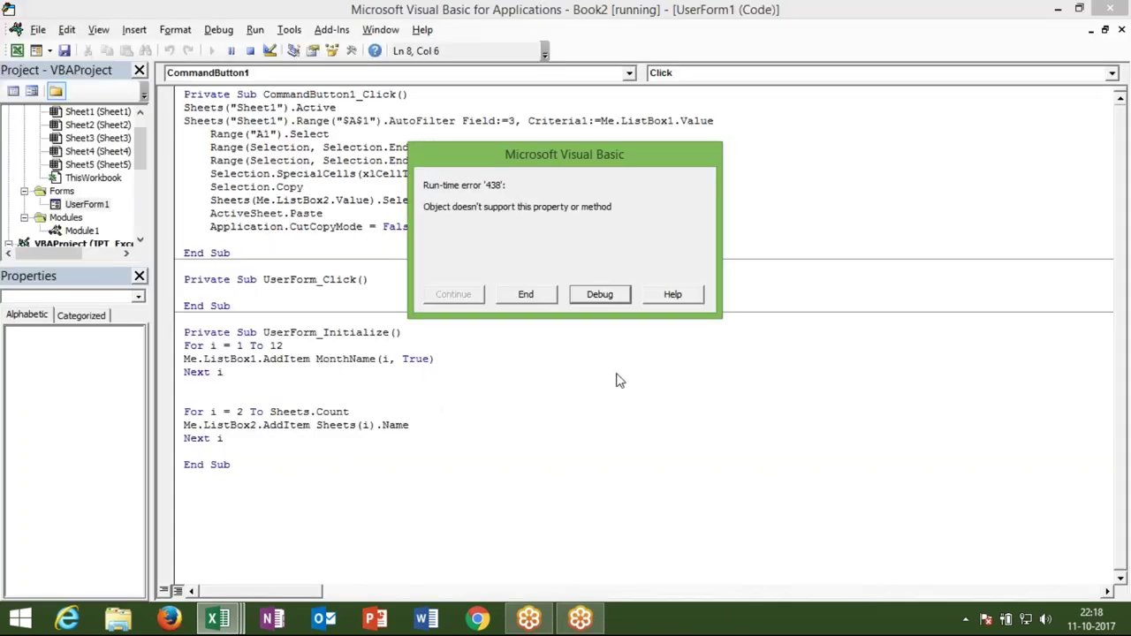
{"action": "left_click", "coordinate": [602, 297]}
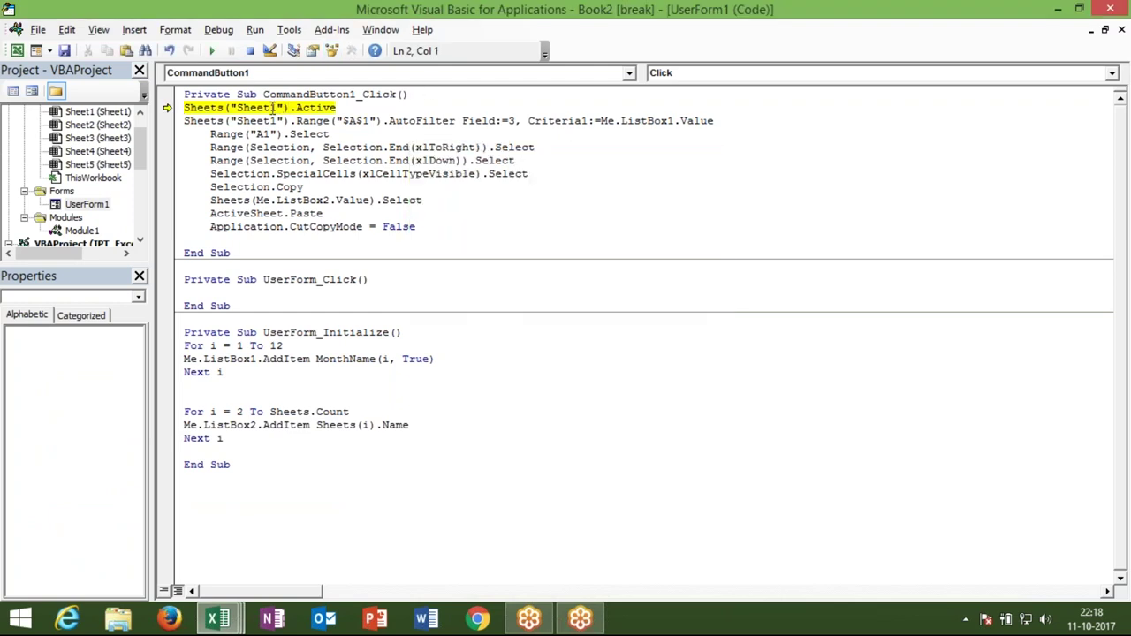
- Retry the copy from the running form in Excel
{"action": "key", "text": "alt+F11"}
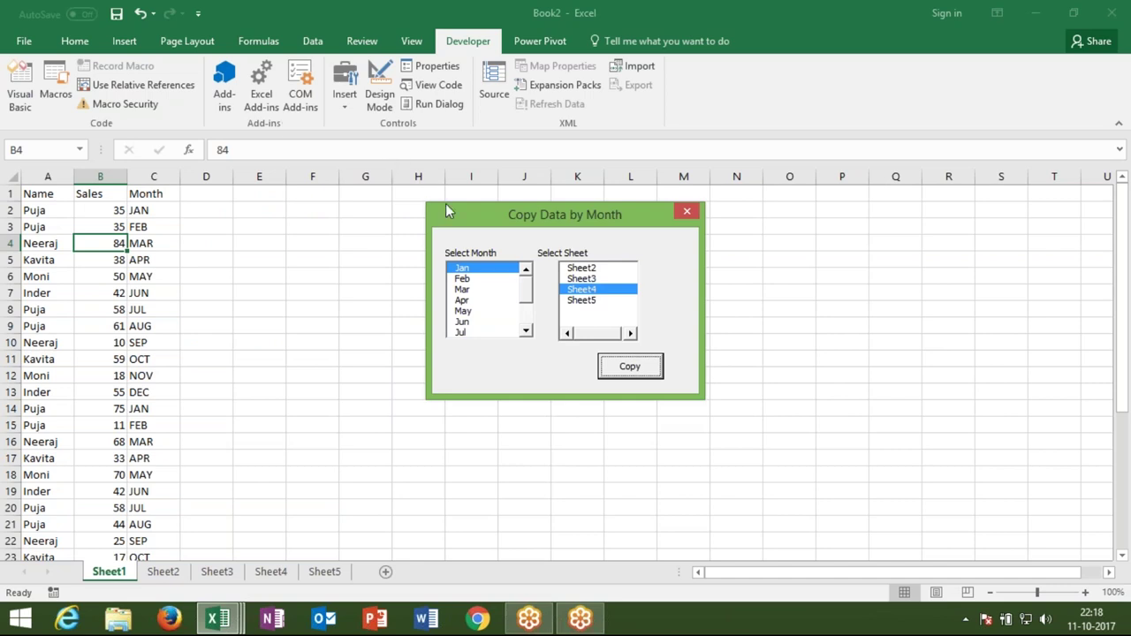
{"action": "left_click", "coordinate": [621, 373]}
{"action": "key", "text": "alt+Tab"}
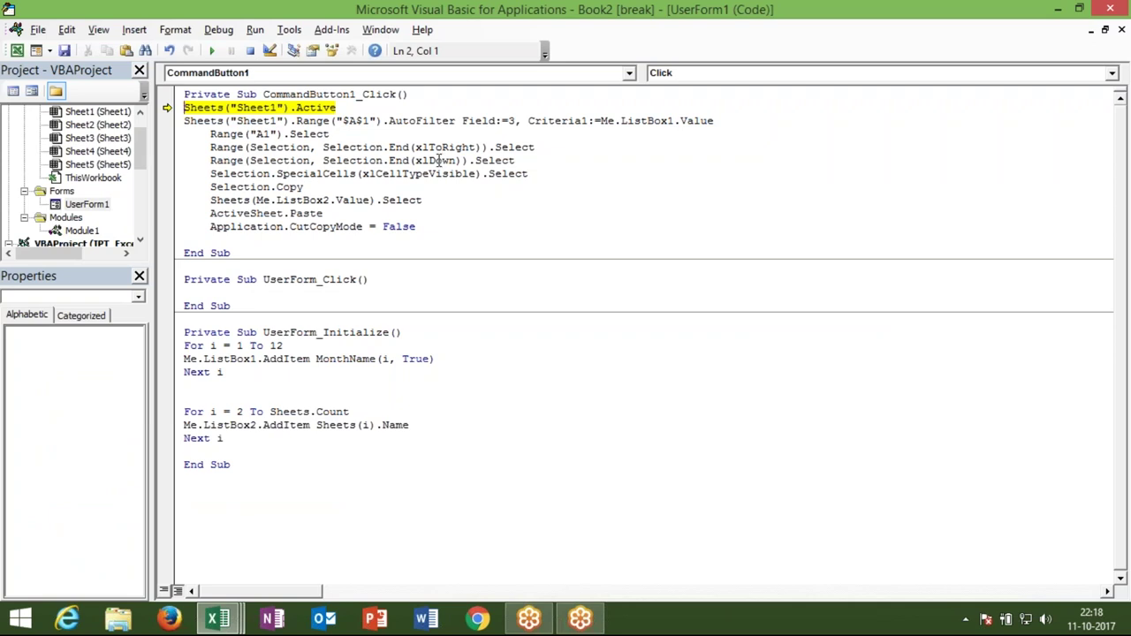
- Change Sheets("Sheet1").Active to Sheets("Sheet1").Select on the paused line
{"action": "left_click", "coordinate": [357, 107]}
{"action": "key", "text": "BackSpace"}
{"action": "key", "text": "BackSpace"}
{"action": "key", "text": "BackSpace"}
{"action": "key", "text": "BackSpace"}
{"action": "key", "text": "BackSpace"}
{"action": "type", "text": ".select"}
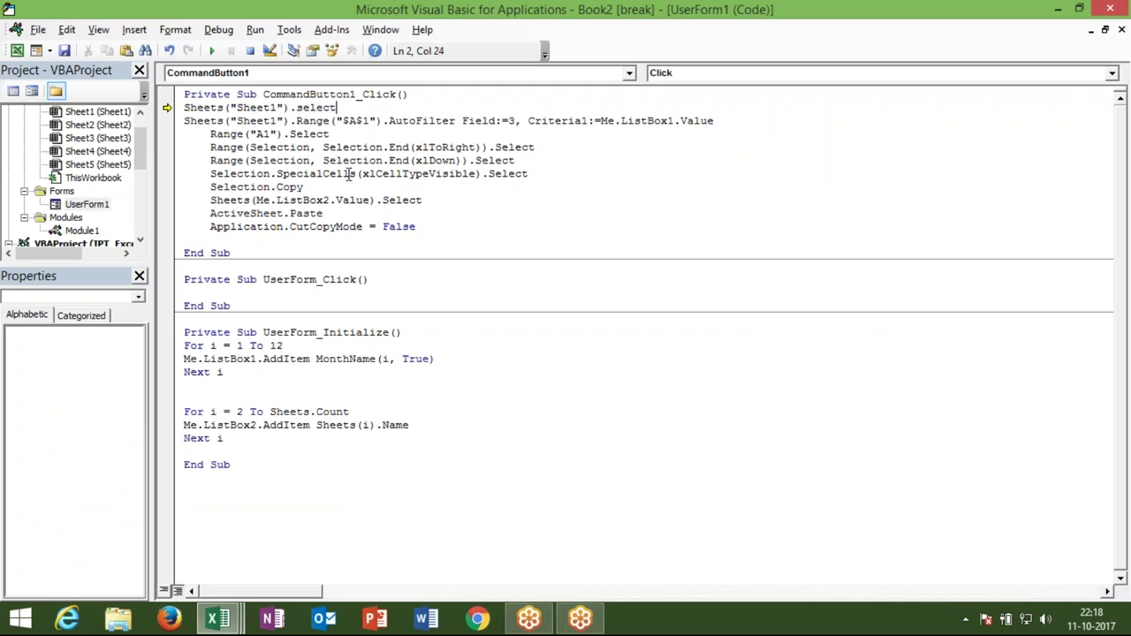
{"action": "left_click", "coordinate": [346, 187]}
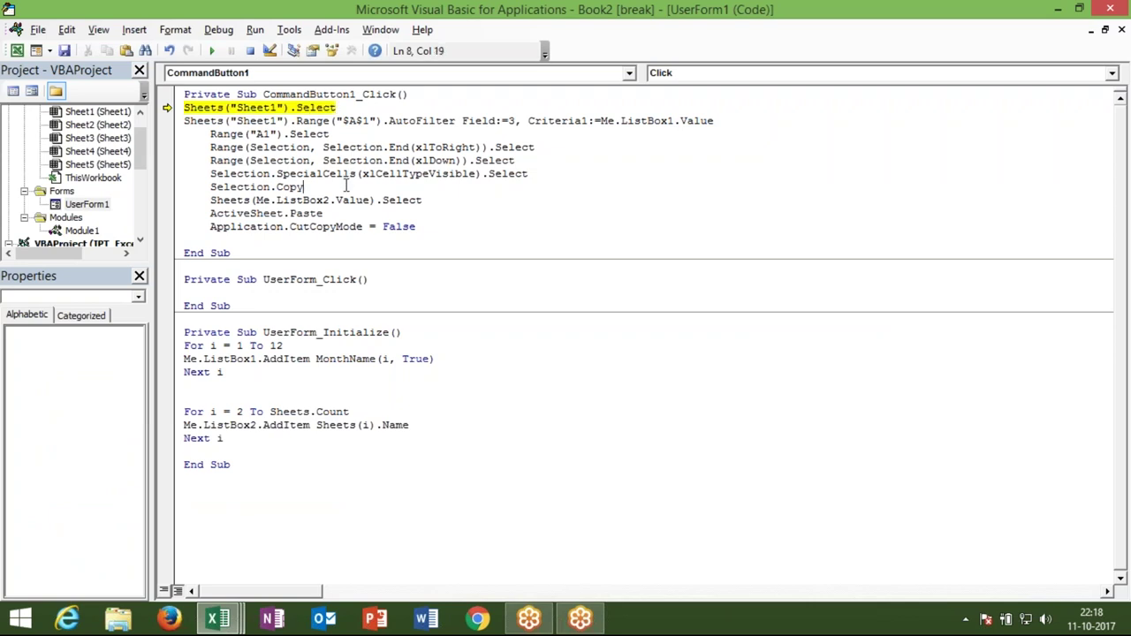
{"action": "left_click", "coordinate": [341, 213]}
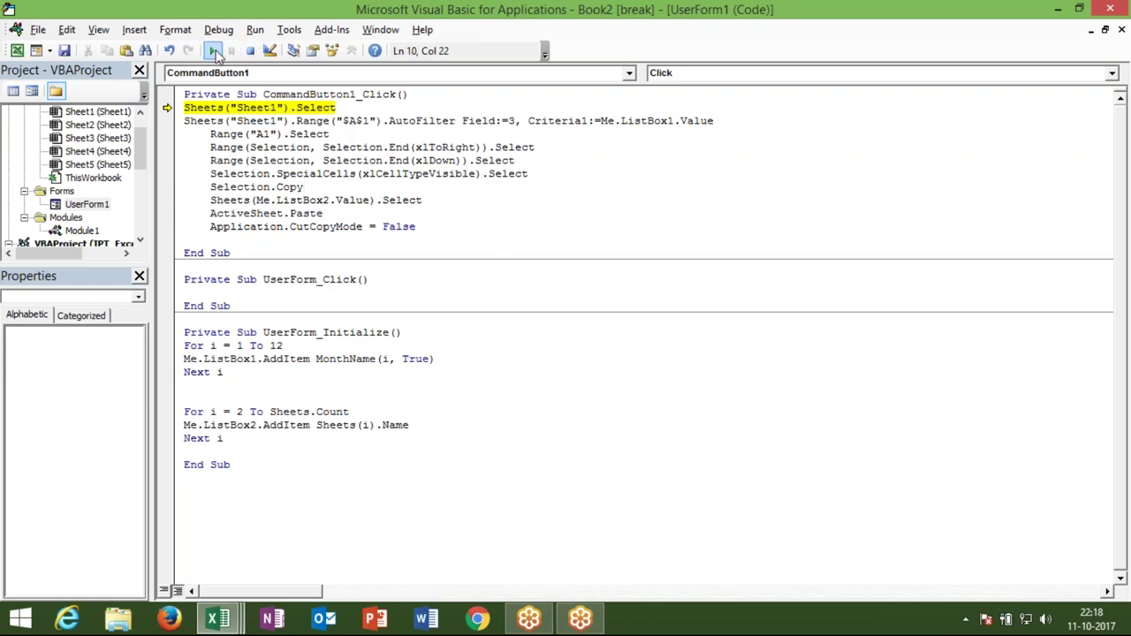
- Resume the code and copy Apr rows to Sheet3 with the form
{"action": "left_click", "coordinate": [212, 50]}
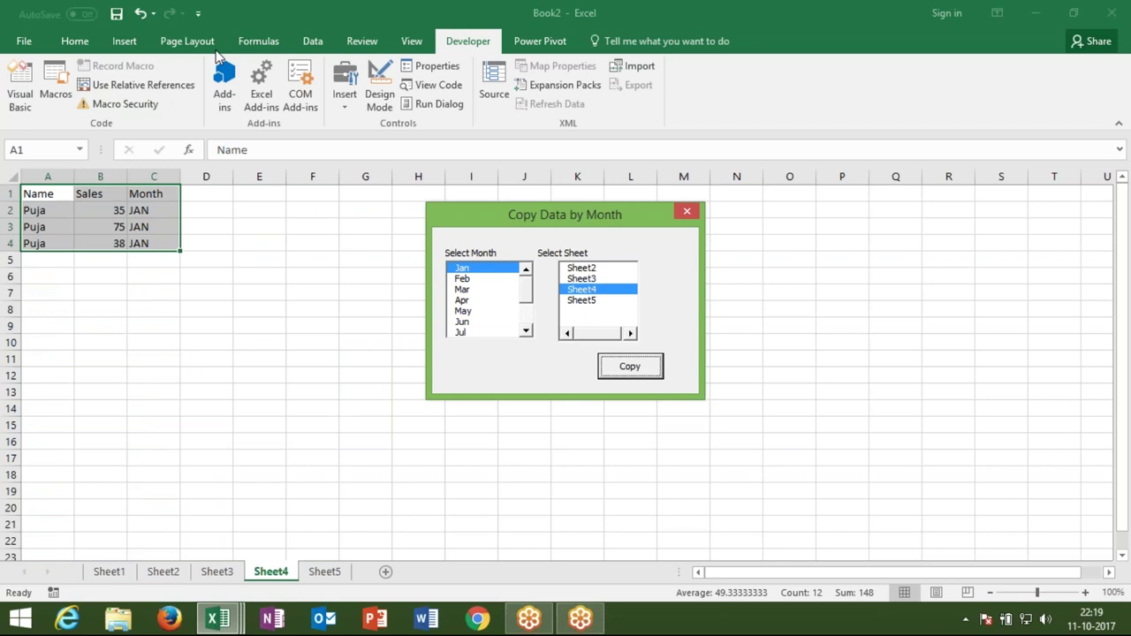
{"action": "left_click", "coordinate": [462, 279]}
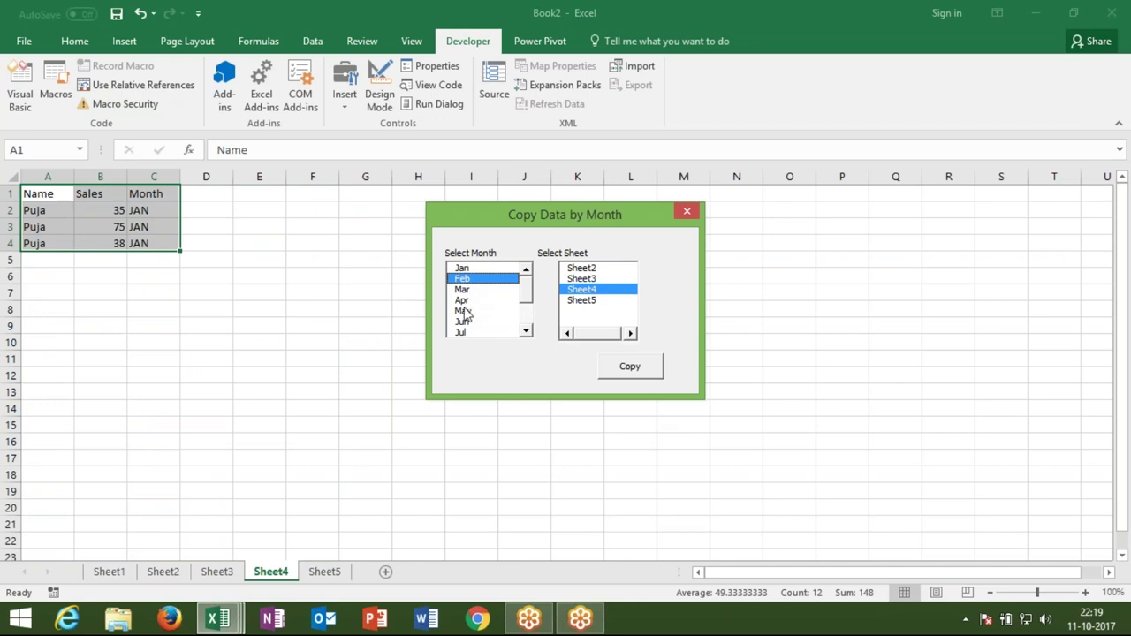
{"action": "left_click", "coordinate": [464, 302]}
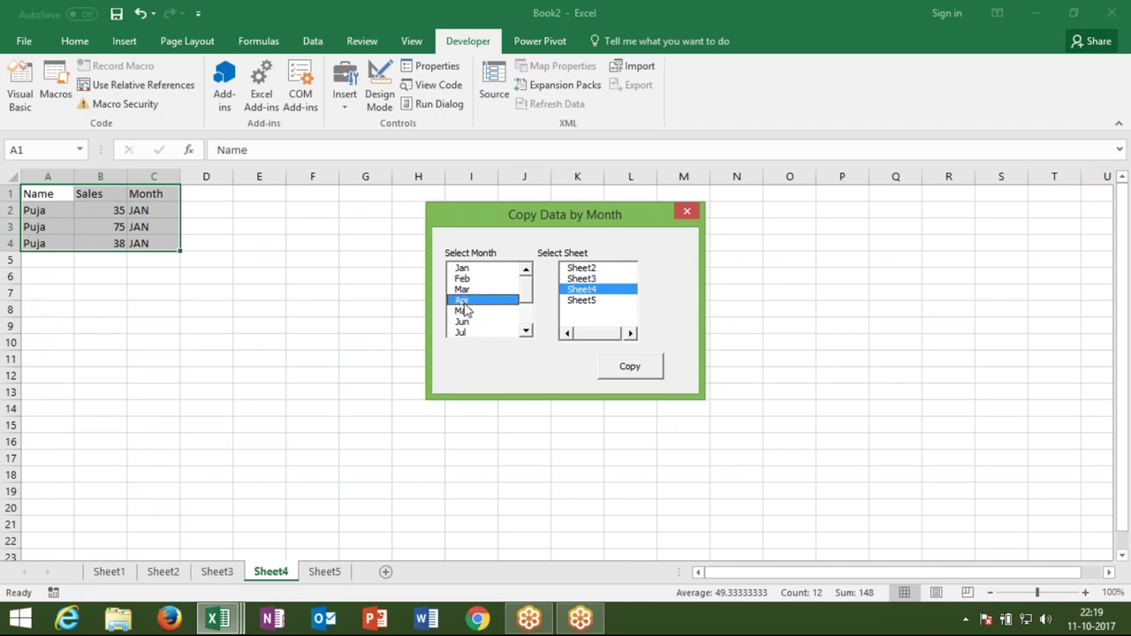
{"action": "left_click", "coordinate": [581, 279]}
{"action": "left_click", "coordinate": [609, 372]}
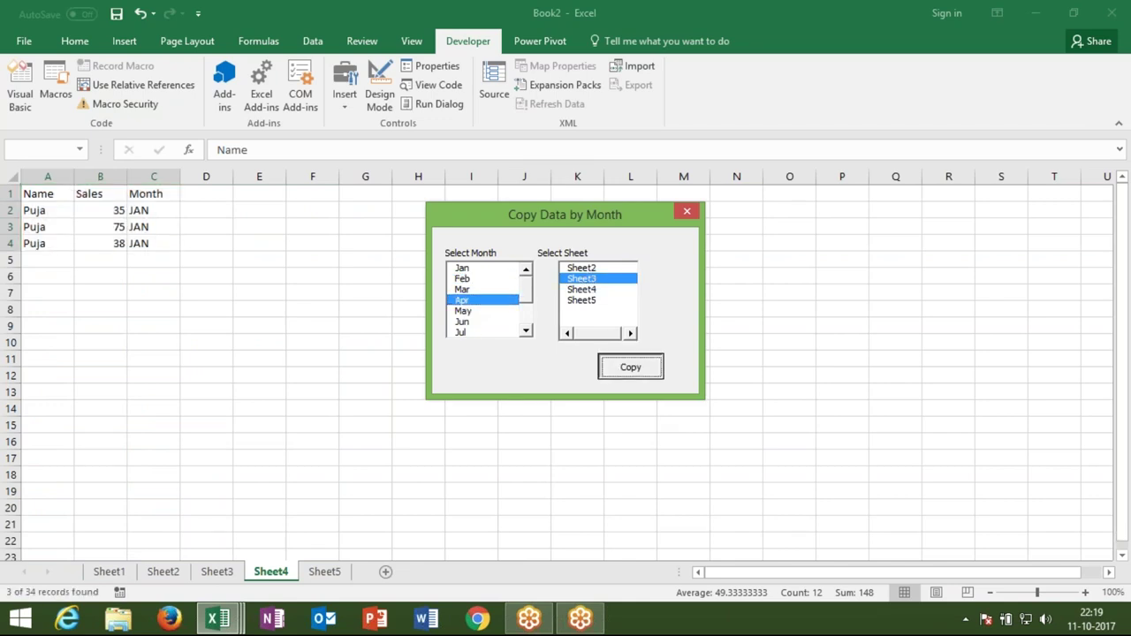
- Copy May rows to Sheet5, then close the Copy Data by Month form
{"action": "left_click", "coordinate": [475, 313]}
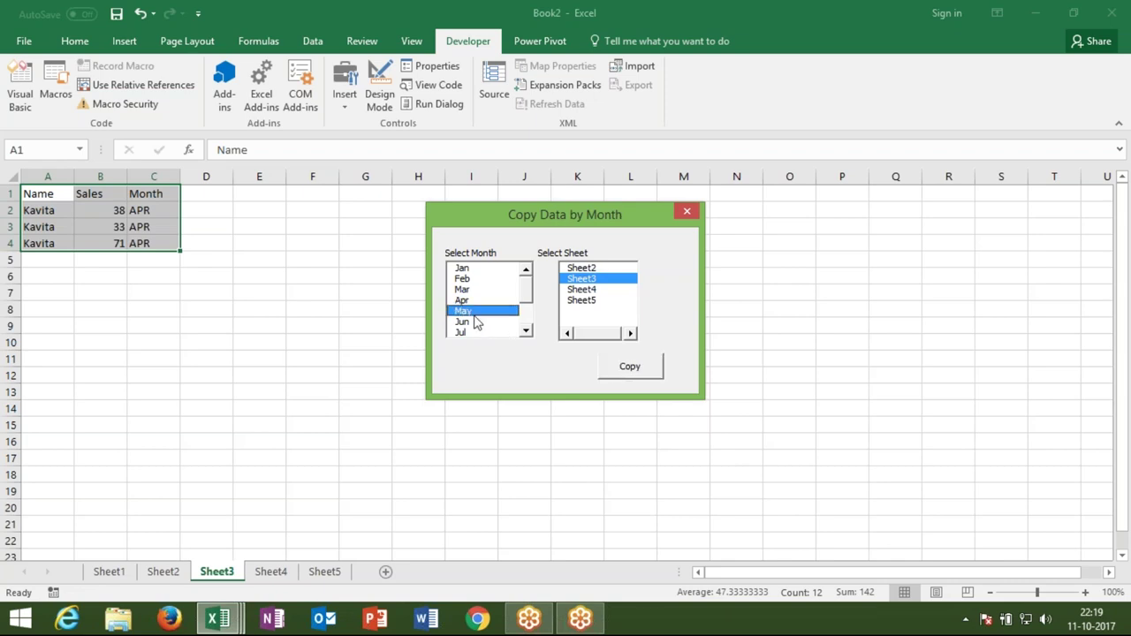
{"action": "left_click", "coordinate": [578, 300]}
{"action": "left_click", "coordinate": [622, 371]}
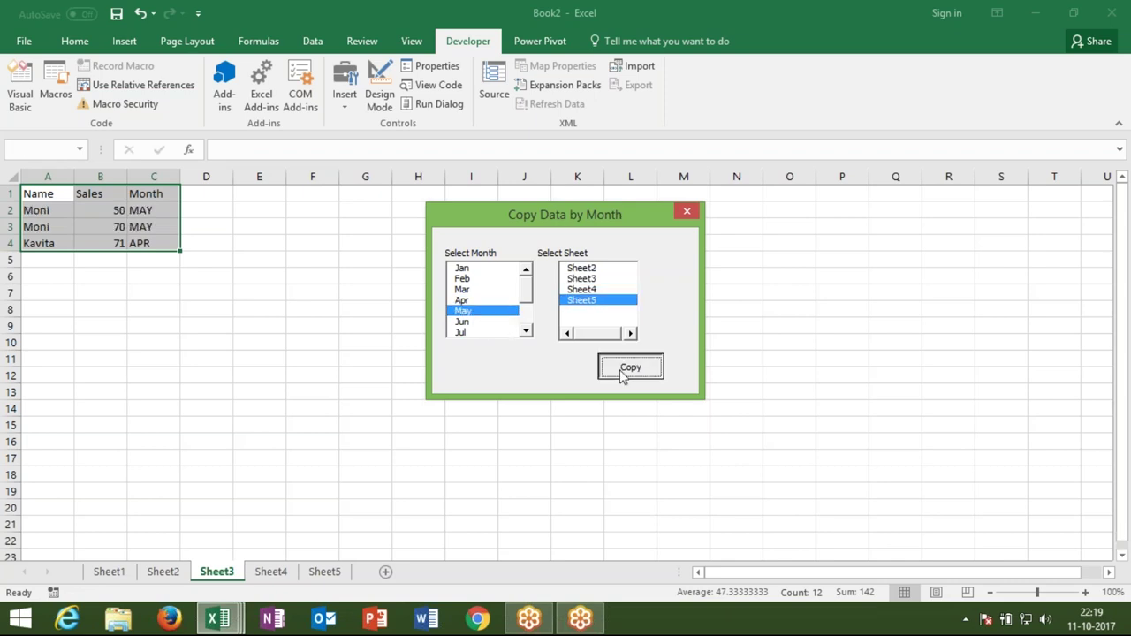
{"action": "left_click", "coordinate": [686, 214]}
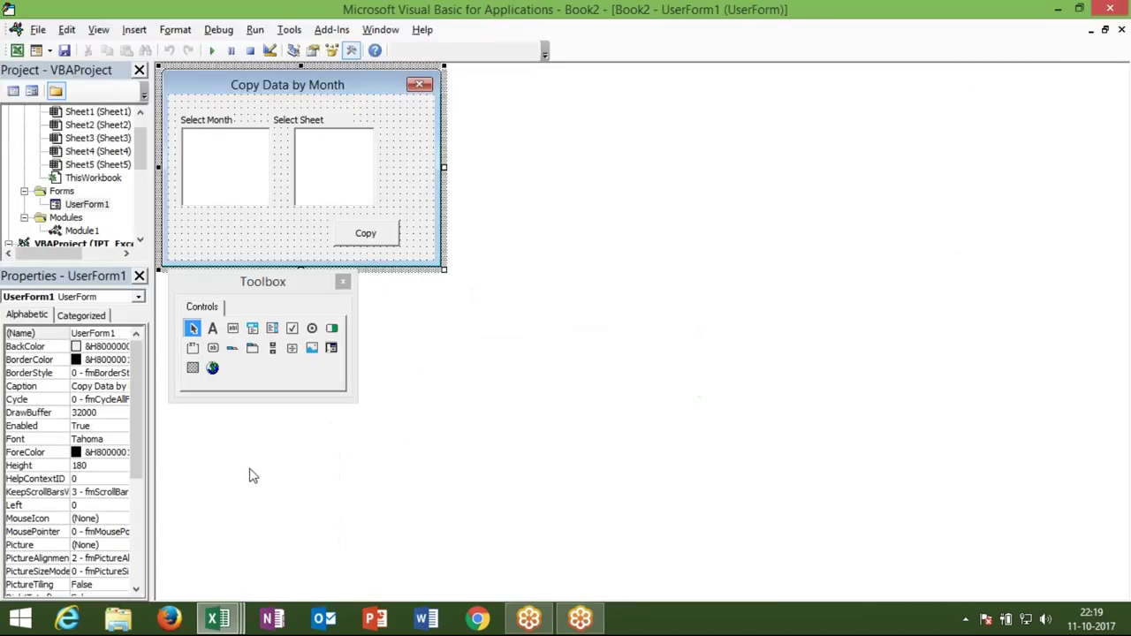
- Remove the filter on Sheet1 so every month's rows show, then return to VBA
{"action": "key", "text": "alt+F11"}
{"action": "left_click", "coordinate": [110, 572]}
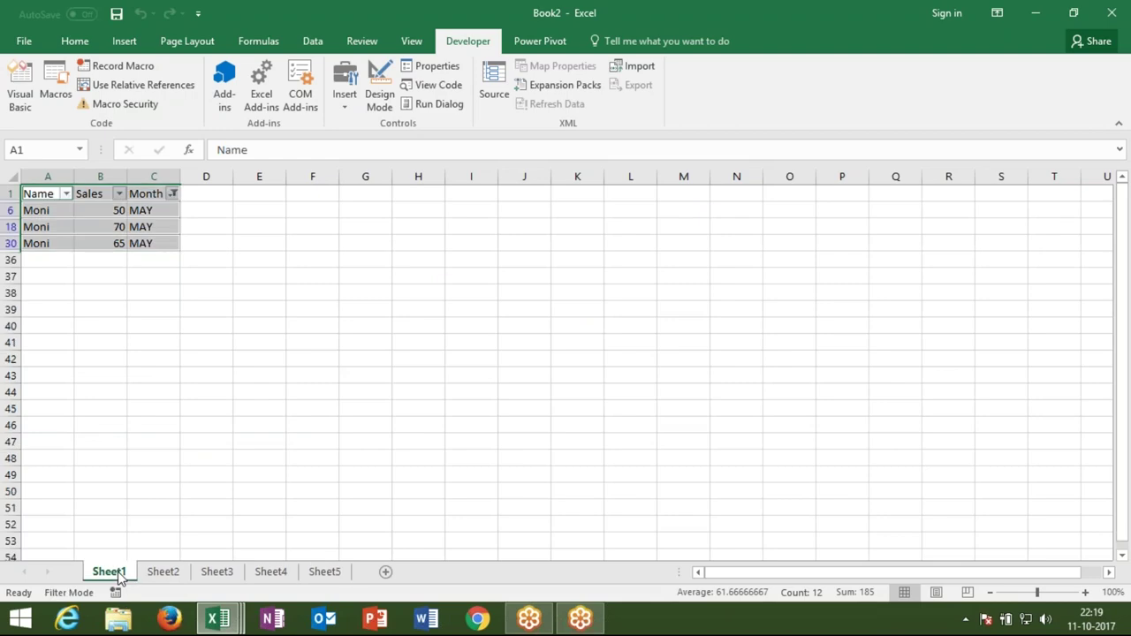
{"action": "key", "text": "ctrl+shift+l"}
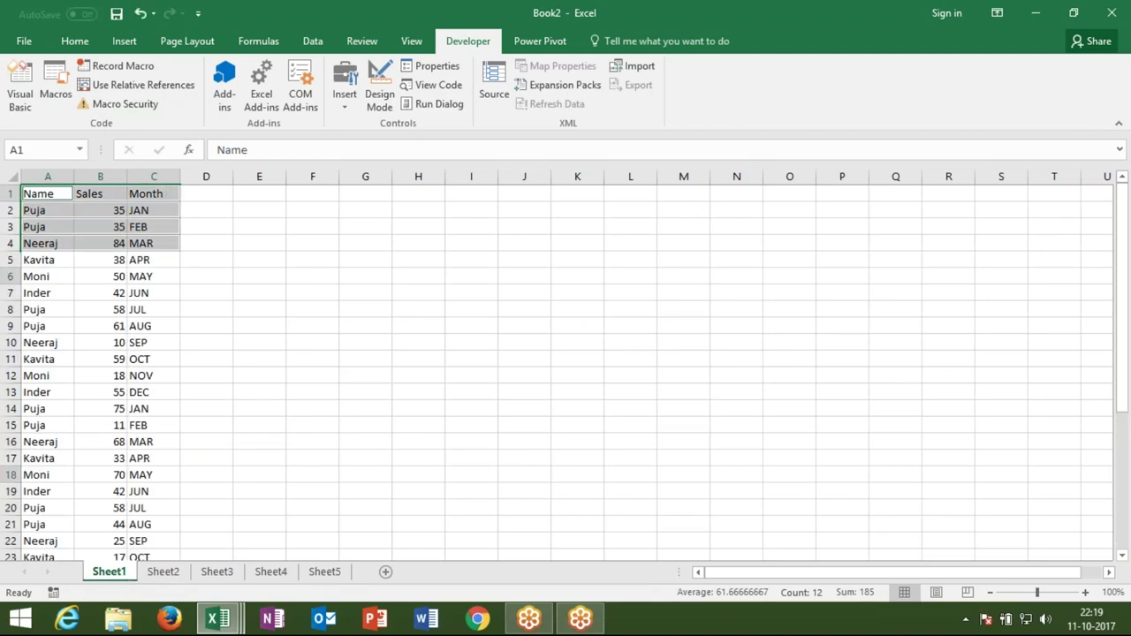
{"action": "left_click", "coordinate": [83, 443]}
{"action": "key", "text": "alt+F11"}
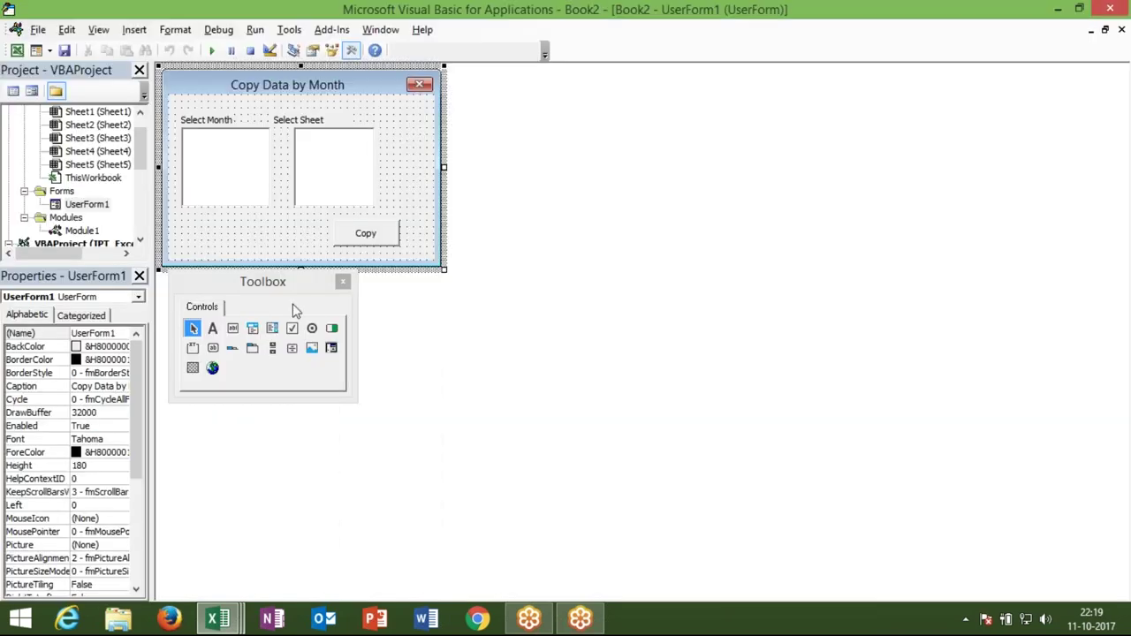
{"action": "left_click", "coordinate": [362, 248]}
{"action": "double_click", "coordinate": [363, 247]}
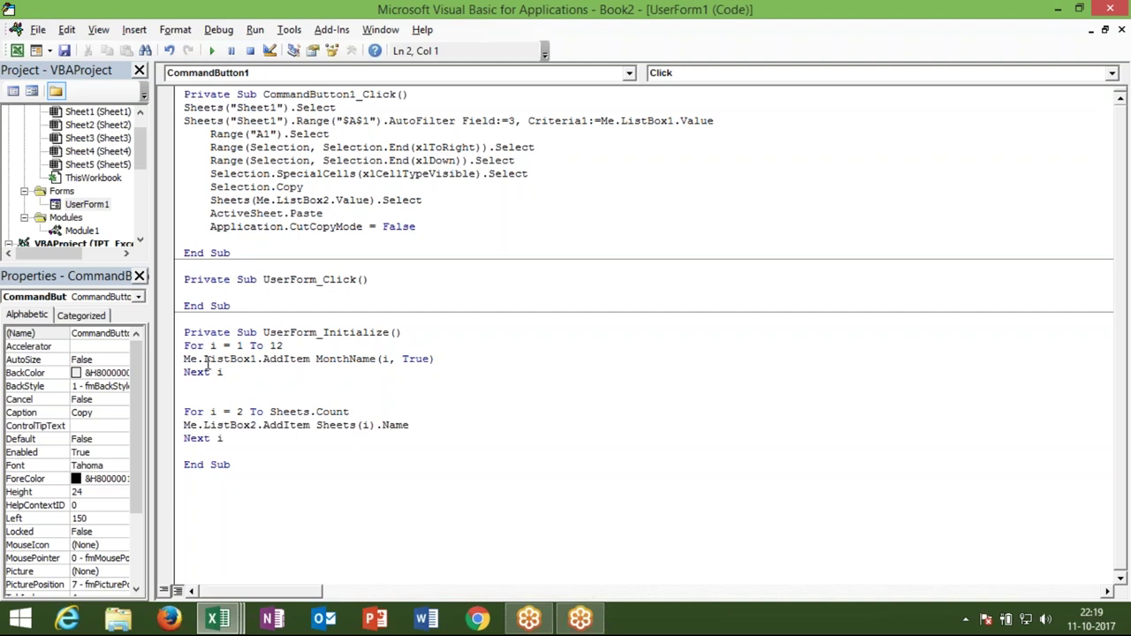
{"action": "double_click", "coordinate": [99, 205]}
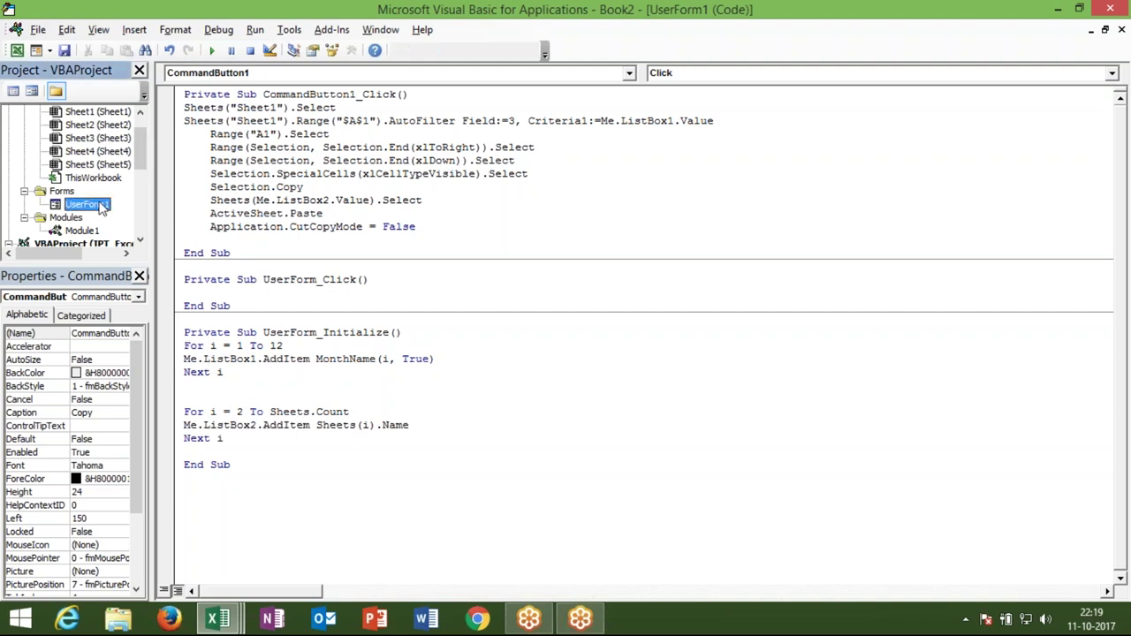
{"action": "left_click", "coordinate": [197, 186]}
{"action": "left_click", "coordinate": [331, 177]}
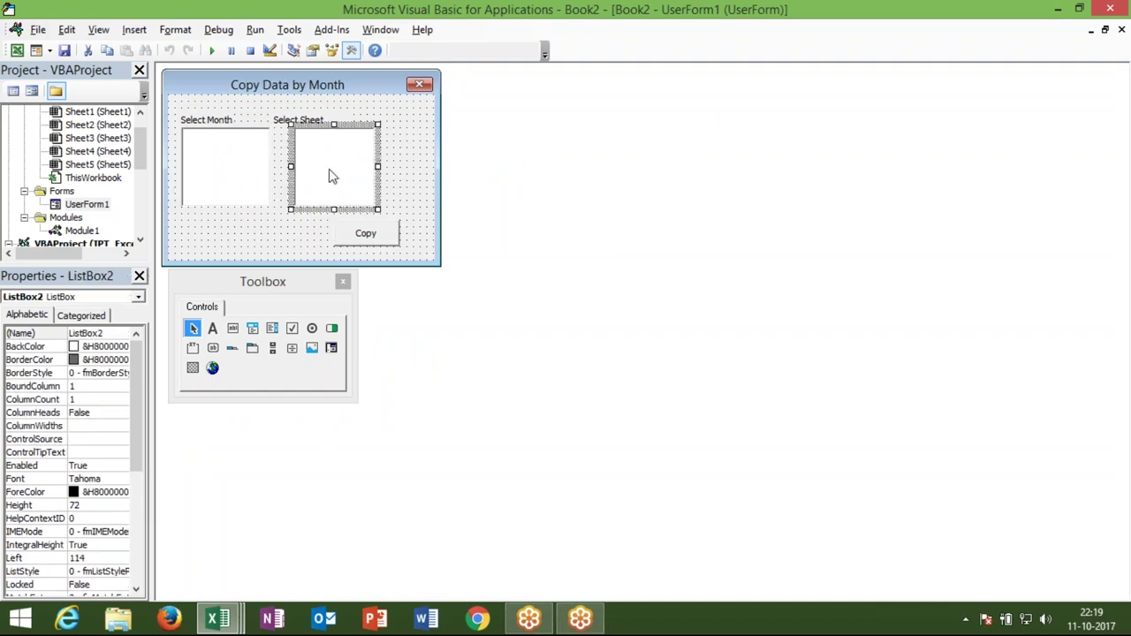
{"action": "double_click", "coordinate": [106, 205]}
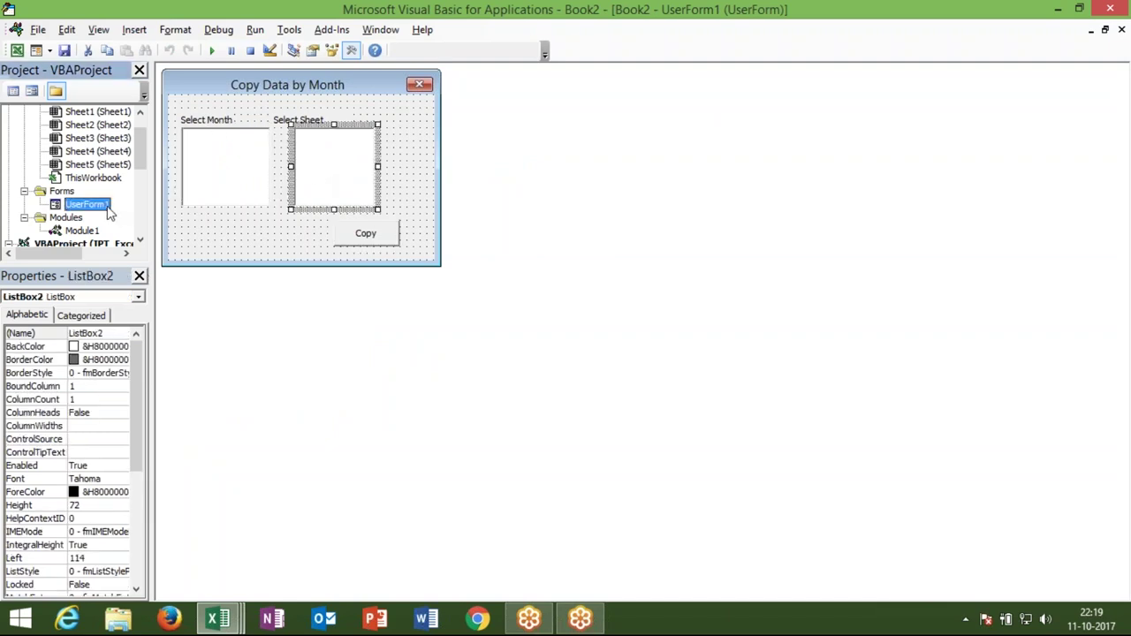
{"action": "double_click", "coordinate": [284, 257]}
{"action": "double_click", "coordinate": [252, 371]}
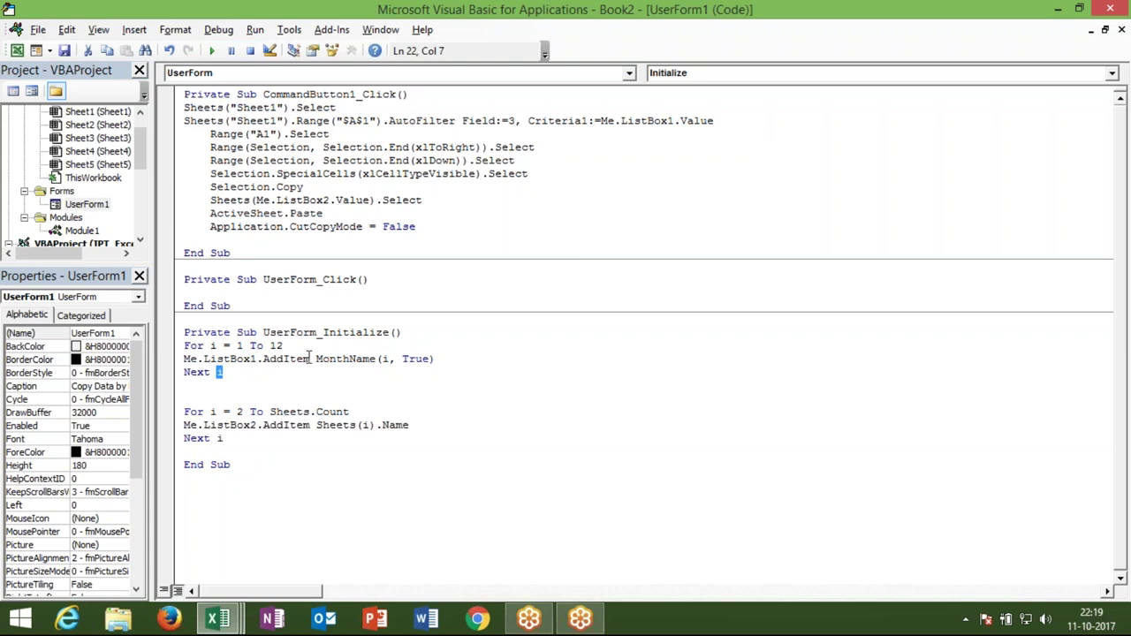
{"action": "double_click", "coordinate": [275, 345]}
{"action": "left_click", "coordinate": [270, 345]}
{"action": "mouse_move", "coordinate": [315, 358]}
{"action": "left_mouse_down"}
{"action": "mouse_move", "coordinate": [423, 369]}
{"action": "mouse_move", "coordinate": [435, 359]}
{"action": "left_mouse_up"}
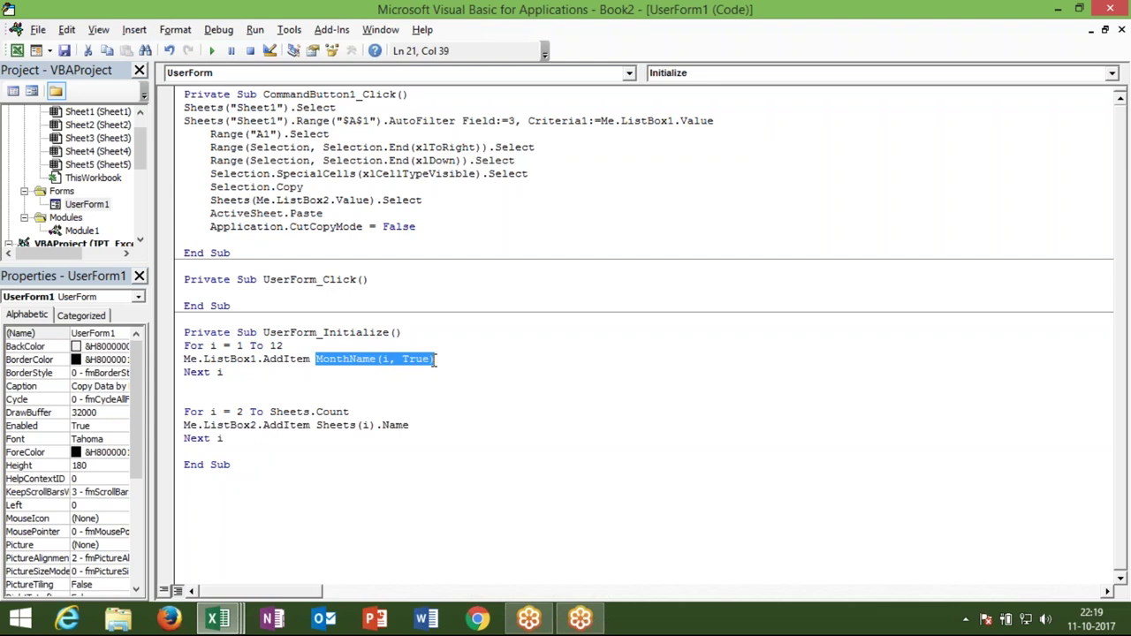
{"action": "left_click", "coordinate": [258, 451]}
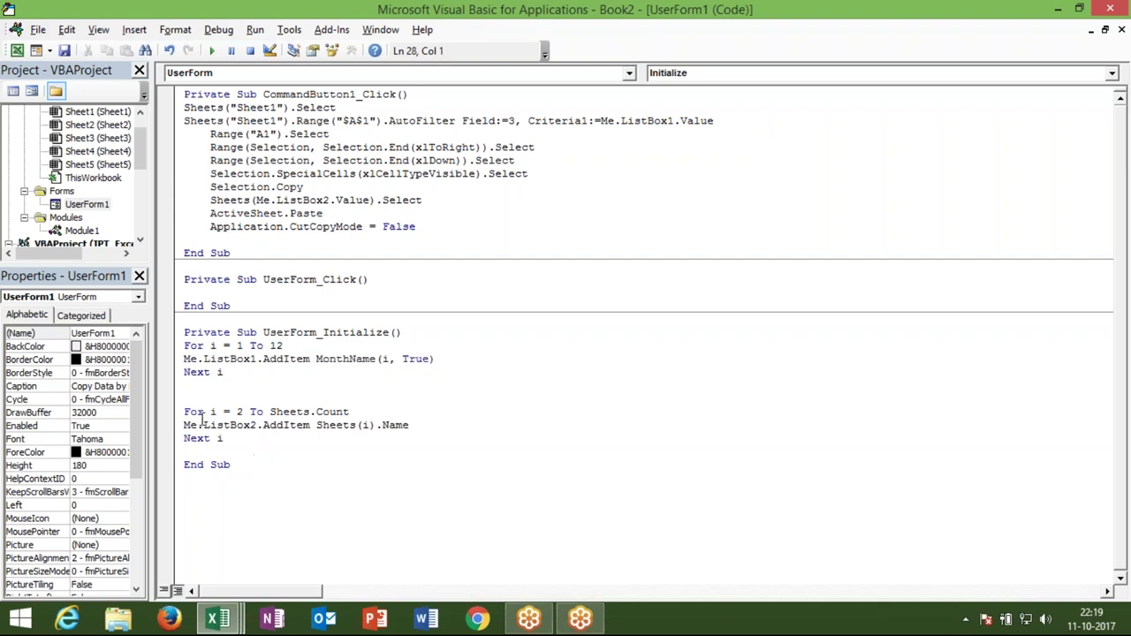
{"action": "double_click", "coordinate": [212, 425]}
{"action": "double_click", "coordinate": [212, 412]}
{"action": "left_click", "coordinate": [224, 426]}
{"action": "left_click", "coordinate": [236, 216]}
{"action": "key", "text": "Page_Up"}
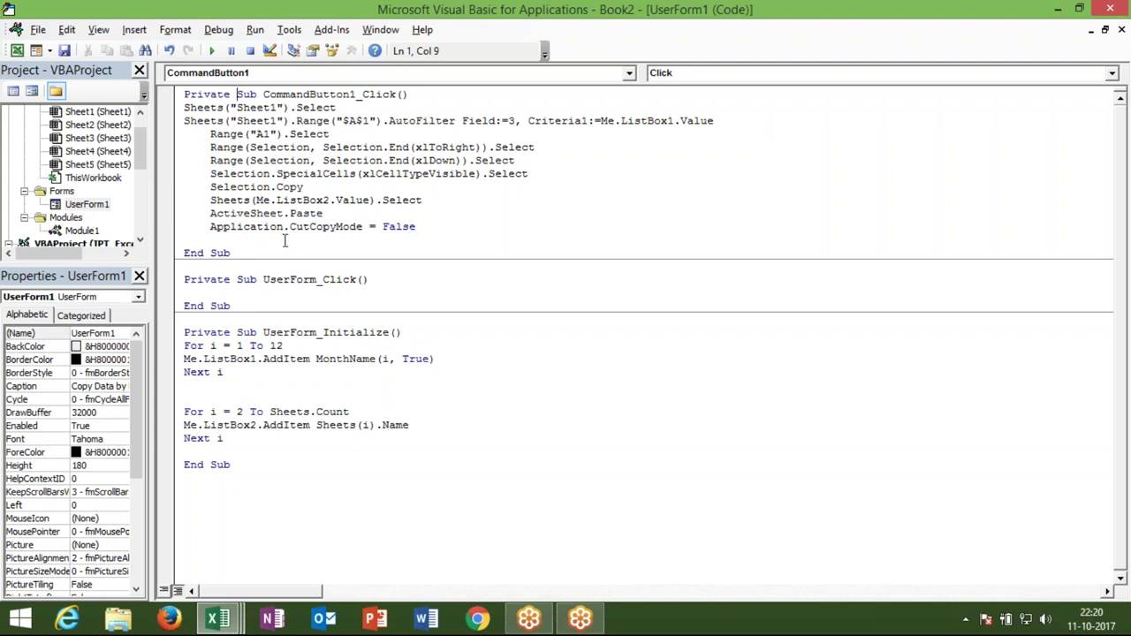
{"action": "double_click", "coordinate": [344, 107]}
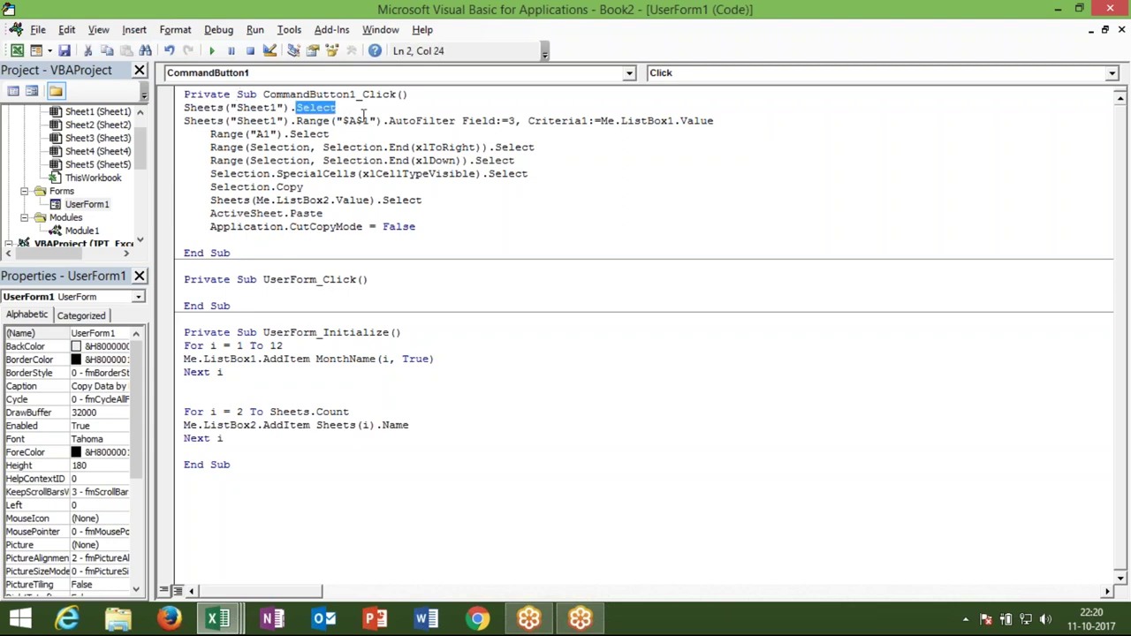
{"action": "double_click", "coordinate": [357, 120]}
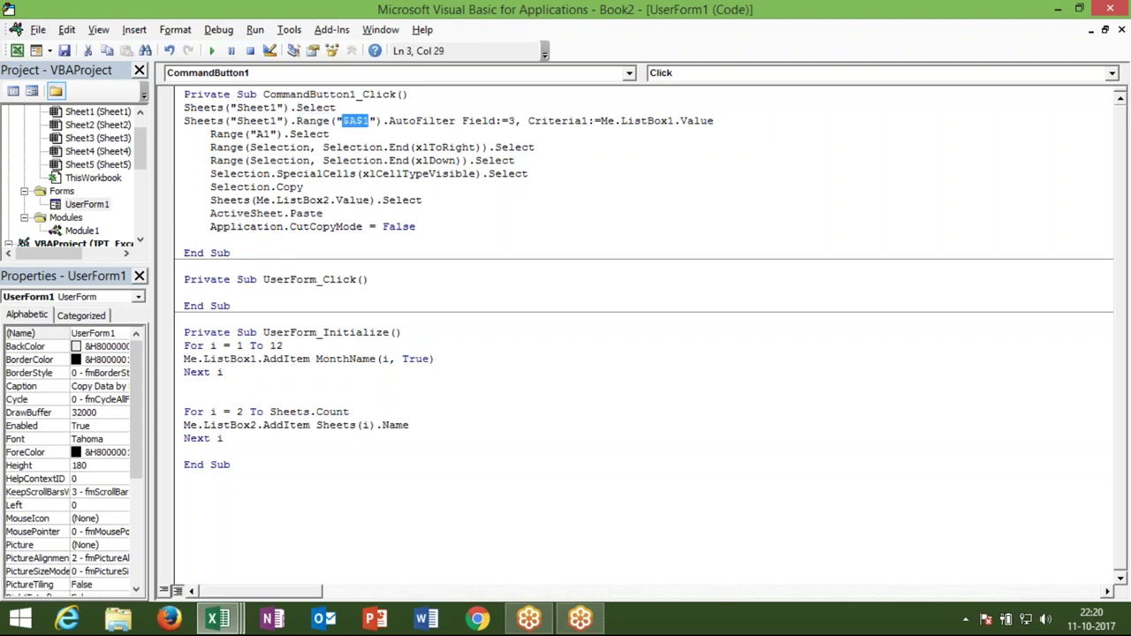
{"action": "left_click", "coordinate": [599, 121]}
{"action": "left_click_drag", "start_coordinate": [601, 121], "coordinate": [727, 118]}
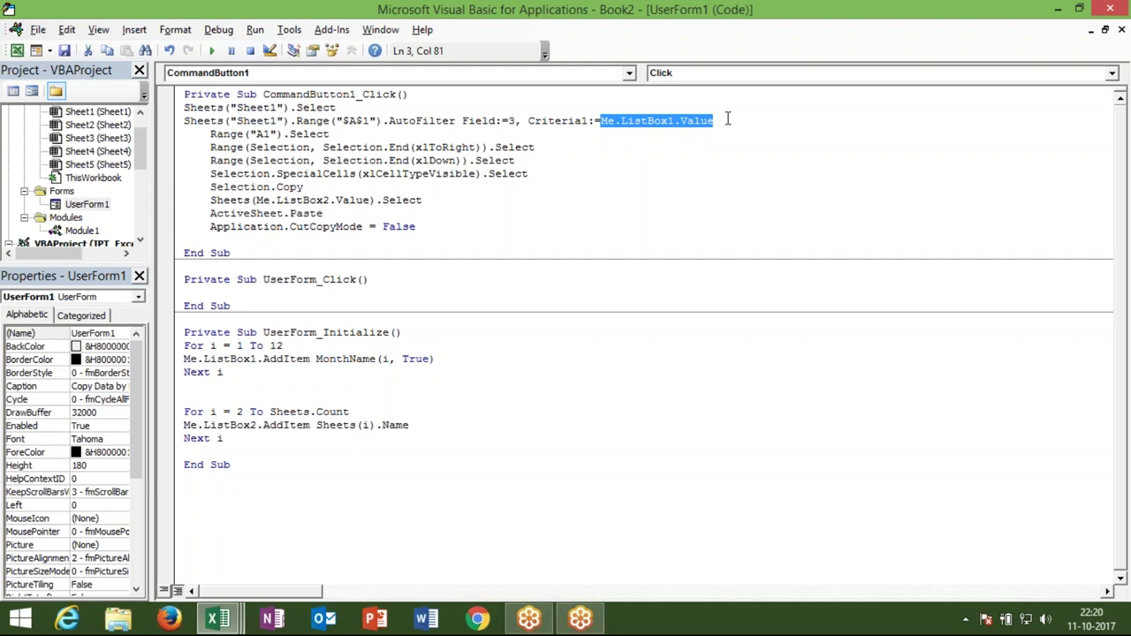
{"action": "left_click", "coordinate": [359, 134]}
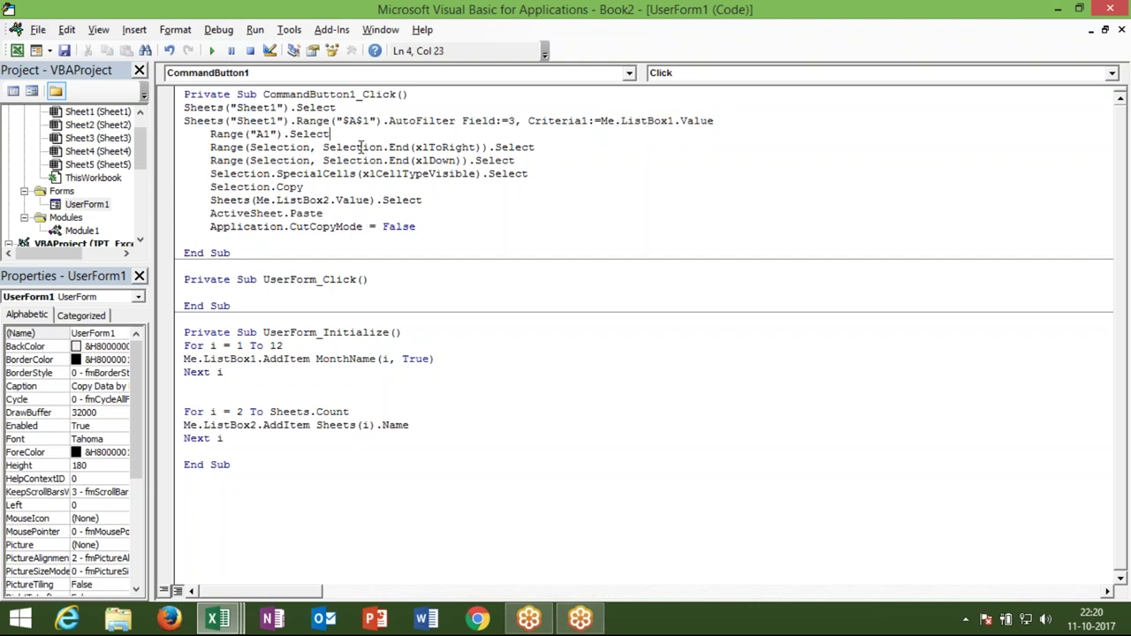
{"action": "left_click", "coordinate": [342, 160]}
{"action": "left_click", "coordinate": [368, 215]}
{"action": "left_click", "coordinate": [381, 227]}
- Turn on AutoFilter for Sheet1's headers from A1 and start recording Macro2
{"action": "key", "text": "alt+F11"}
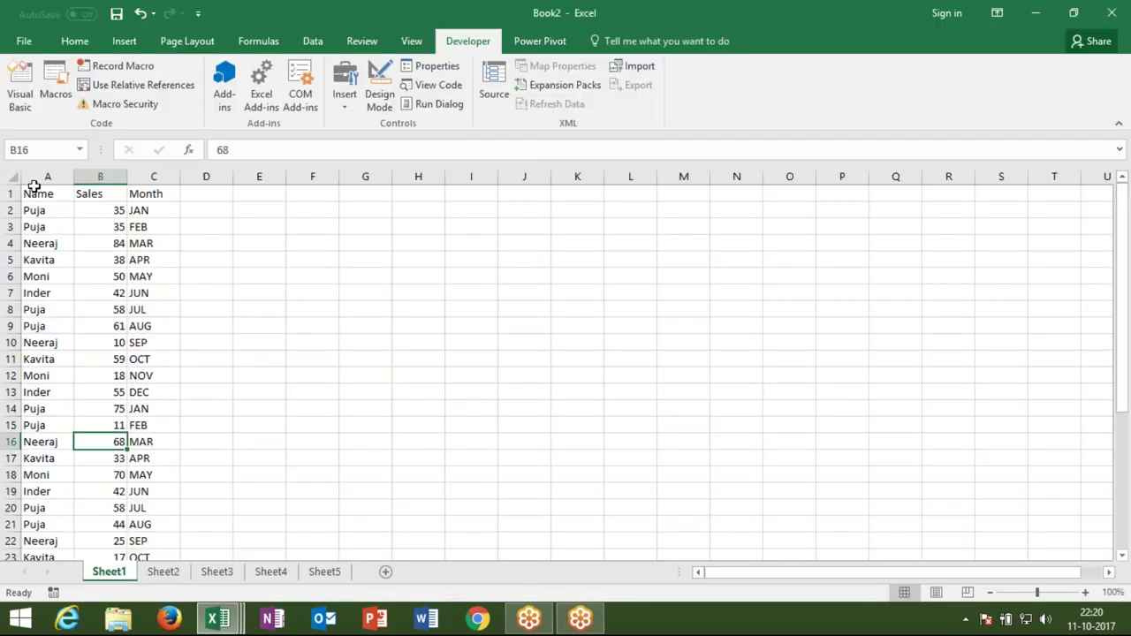
{"action": "left_click", "coordinate": [38, 195]}
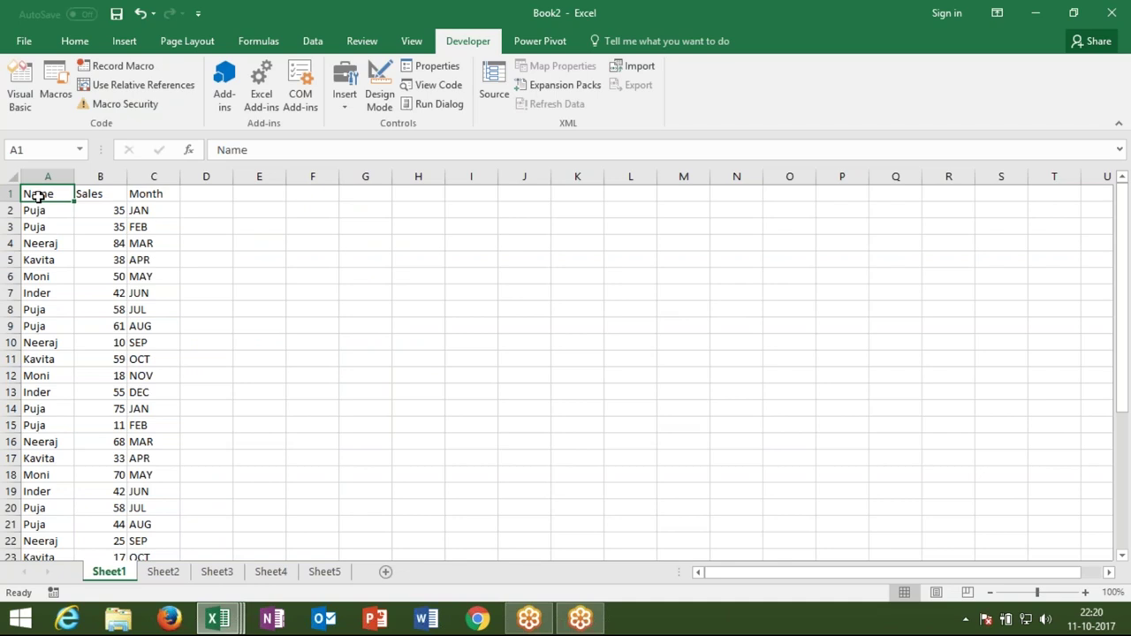
{"action": "key", "text": "ctrl+shift+l"}
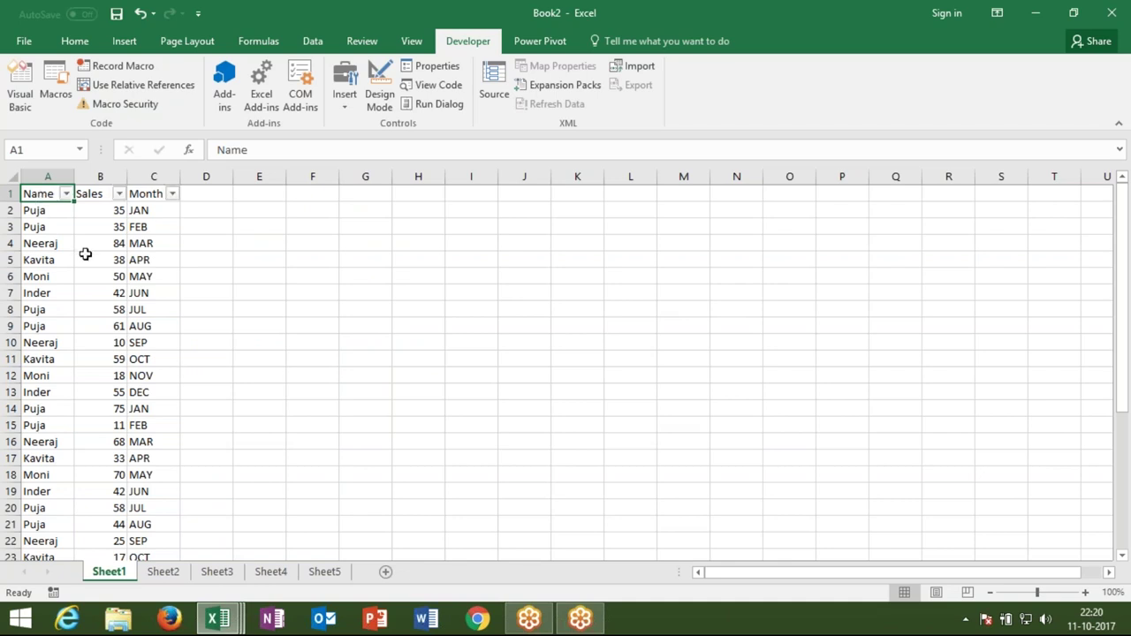
{"action": "left_click", "coordinate": [53, 592]}
{"action": "left_click", "coordinate": [351, 410]}
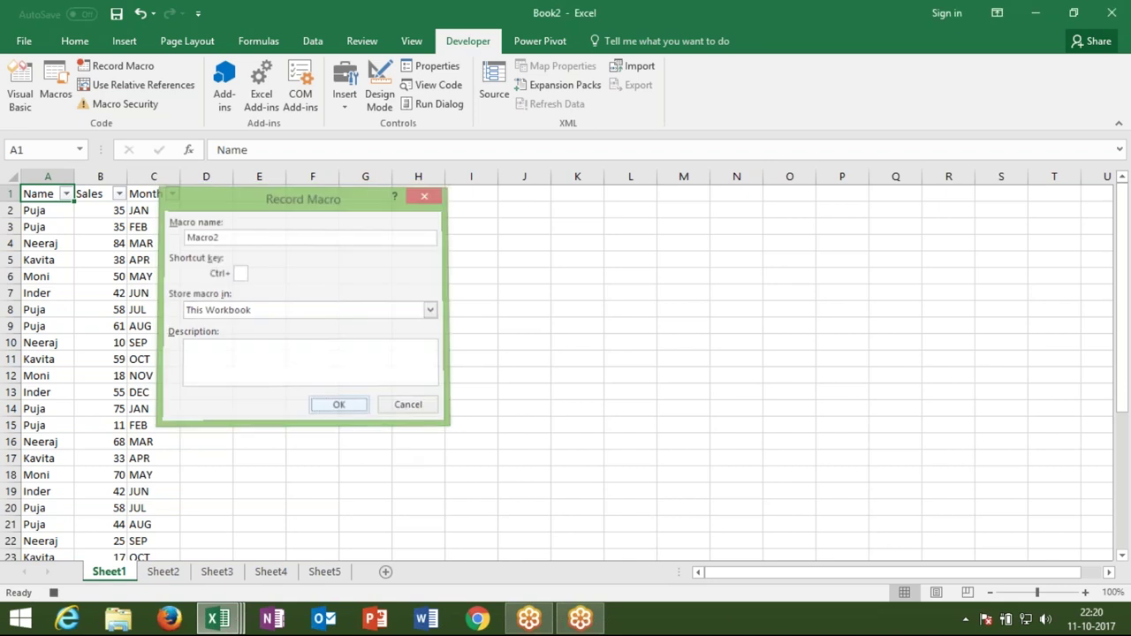
- Filter the Month column to APR, AUG and DEC, stop recording, and return to VBA
{"action": "left_click", "coordinate": [172, 193]}
{"action": "left_click", "coordinate": [48, 353]}
{"action": "left_click", "coordinate": [49, 367]}
{"action": "left_click", "coordinate": [49, 380]}
{"action": "left_click", "coordinate": [48, 393]}
{"action": "left_click", "coordinate": [104, 509]}
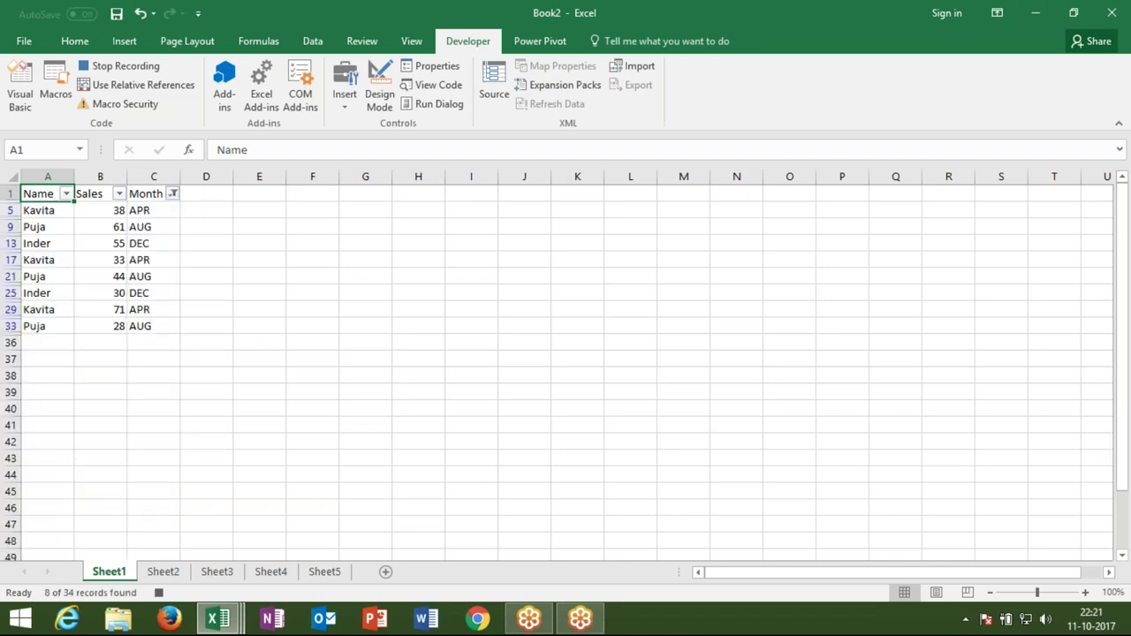
{"action": "left_click", "coordinate": [156, 594]}
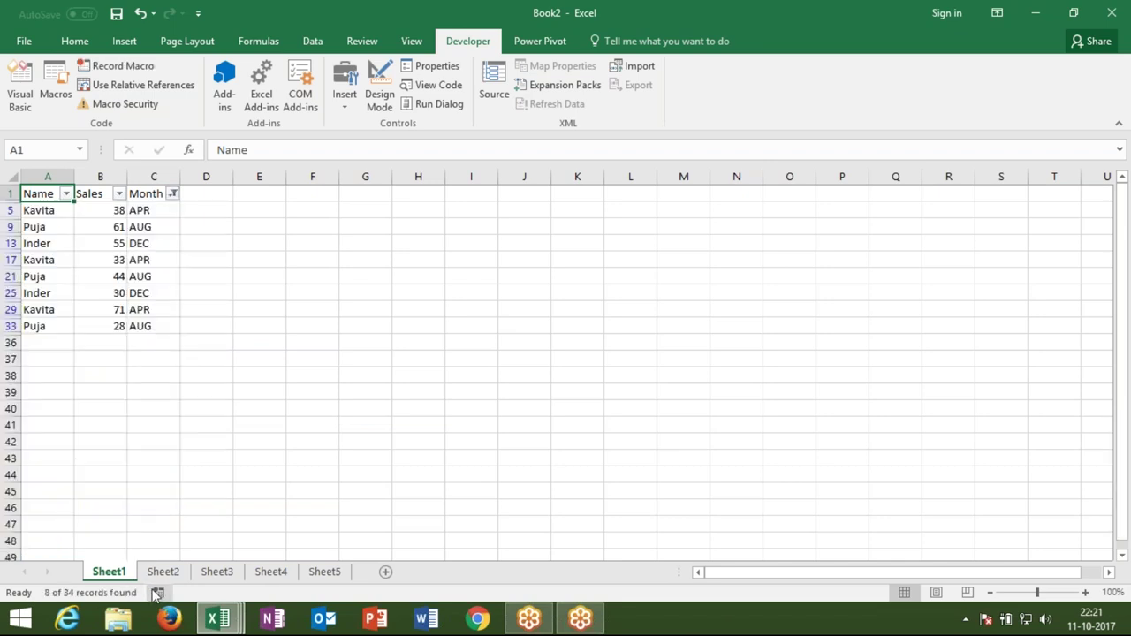
{"action": "key", "text": "alt+F11"}
- Highlight Macro2's Array("APR","AUG","DEC") filter criteria in Module1, then reopen the UserForm1 design
{"action": "double_click", "coordinate": [82, 231]}
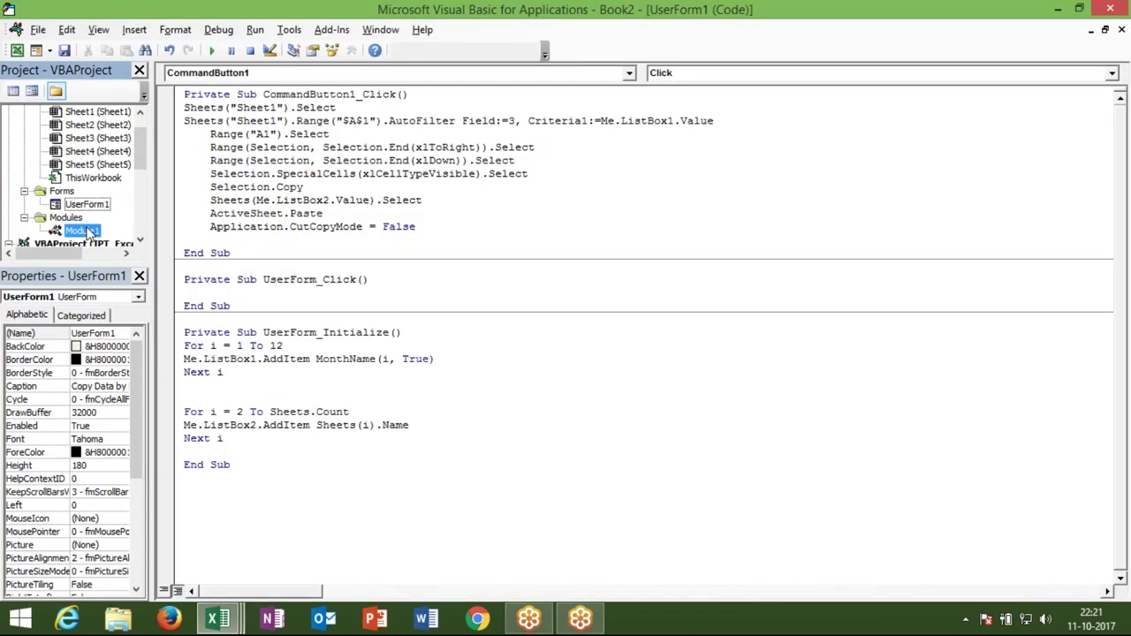
{"action": "left_click", "coordinate": [336, 294]}
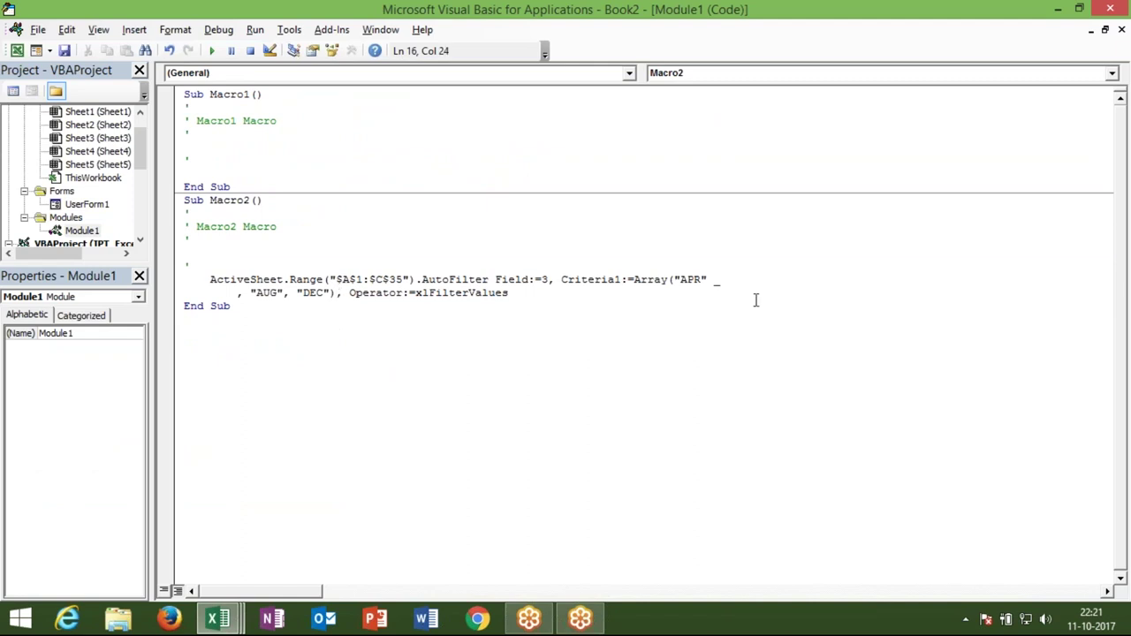
{"action": "left_click_drag", "start_coordinate": [633, 279], "coordinate": [662, 300]}
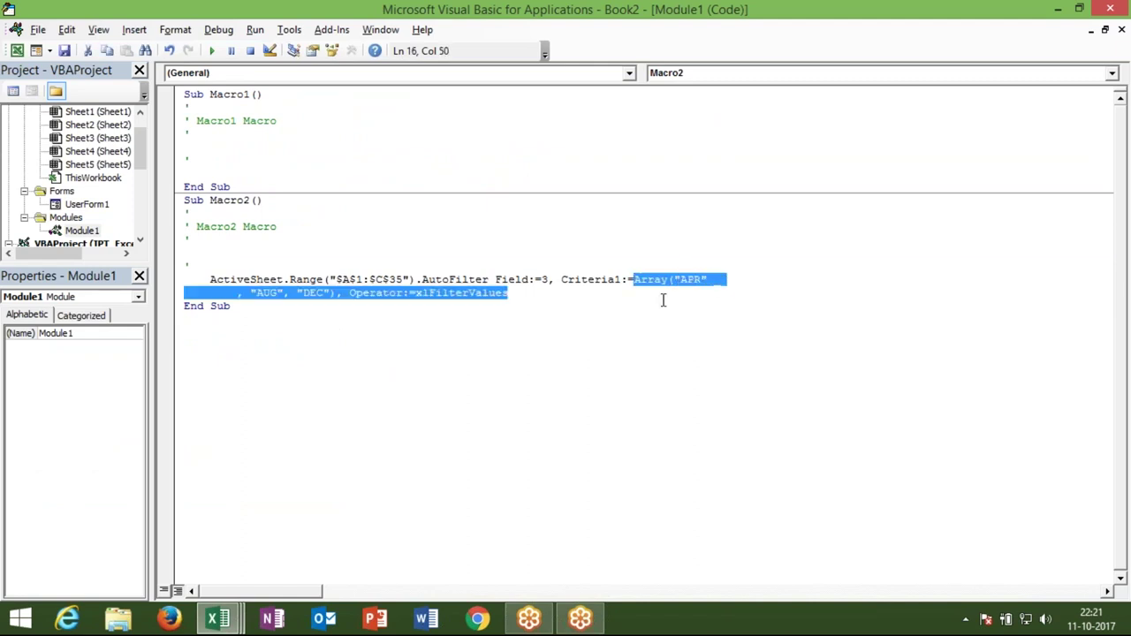
{"action": "left_click_drag", "start_coordinate": [663, 300], "coordinate": [332, 297]}
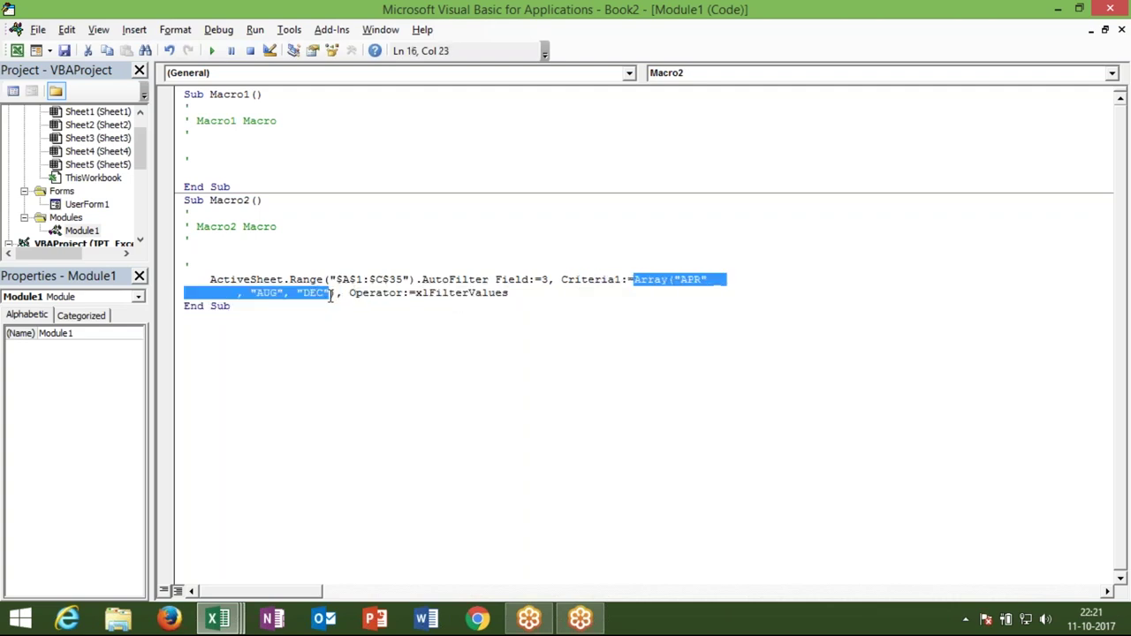
{"action": "left_click", "coordinate": [99, 205]}
{"action": "double_click", "coordinate": [100, 209]}
{"action": "left_click", "coordinate": [227, 193]}
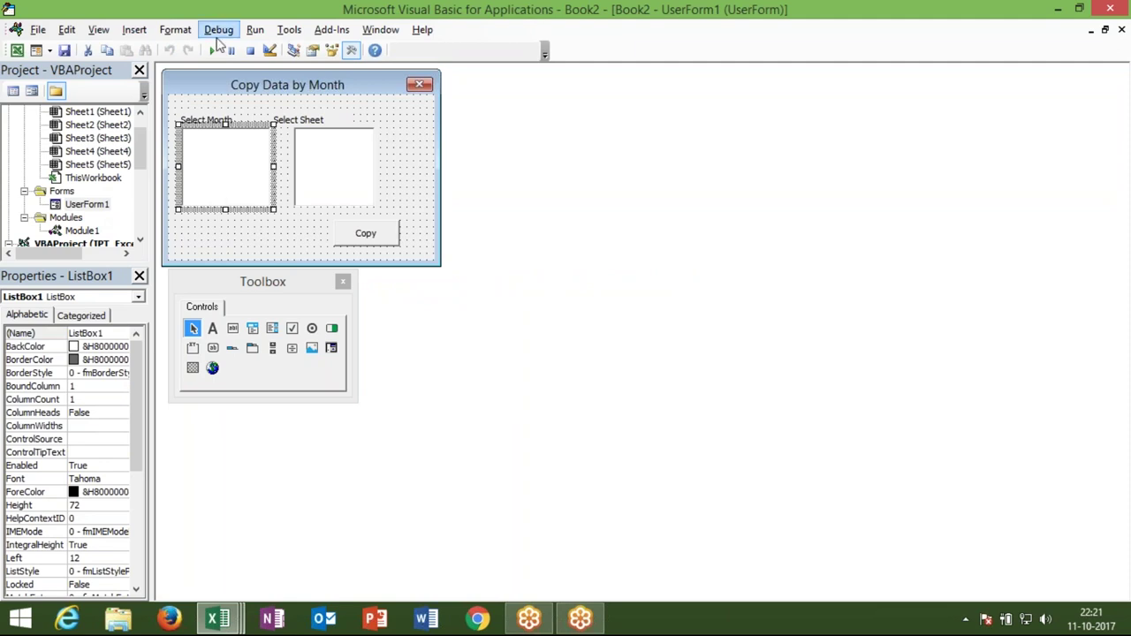
{"action": "left_click", "coordinate": [213, 50]}
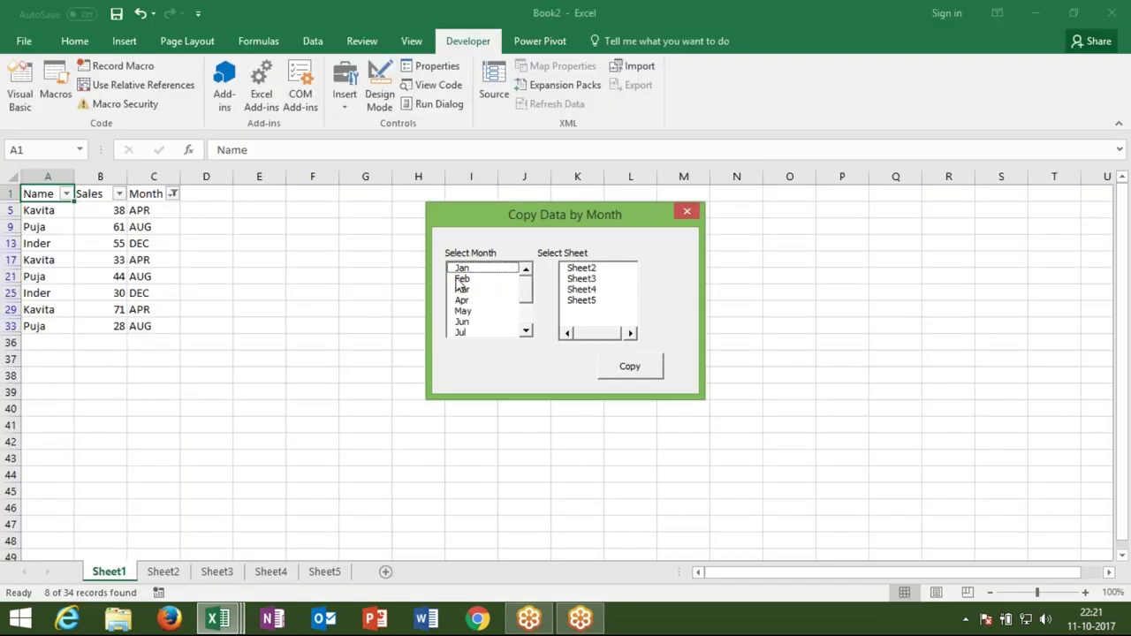
{"action": "left_click", "coordinate": [461, 279]}
{"action": "left_click", "coordinate": [463, 310]}
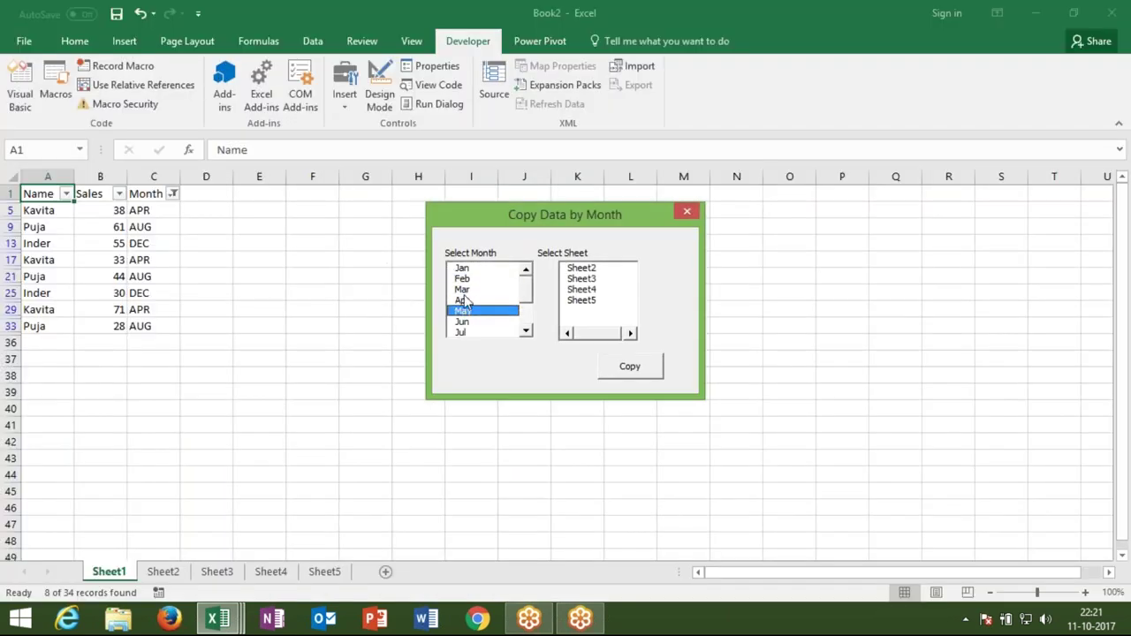
{"action": "left_click", "coordinate": [466, 302]}
{"action": "left_click", "coordinate": [473, 268]}
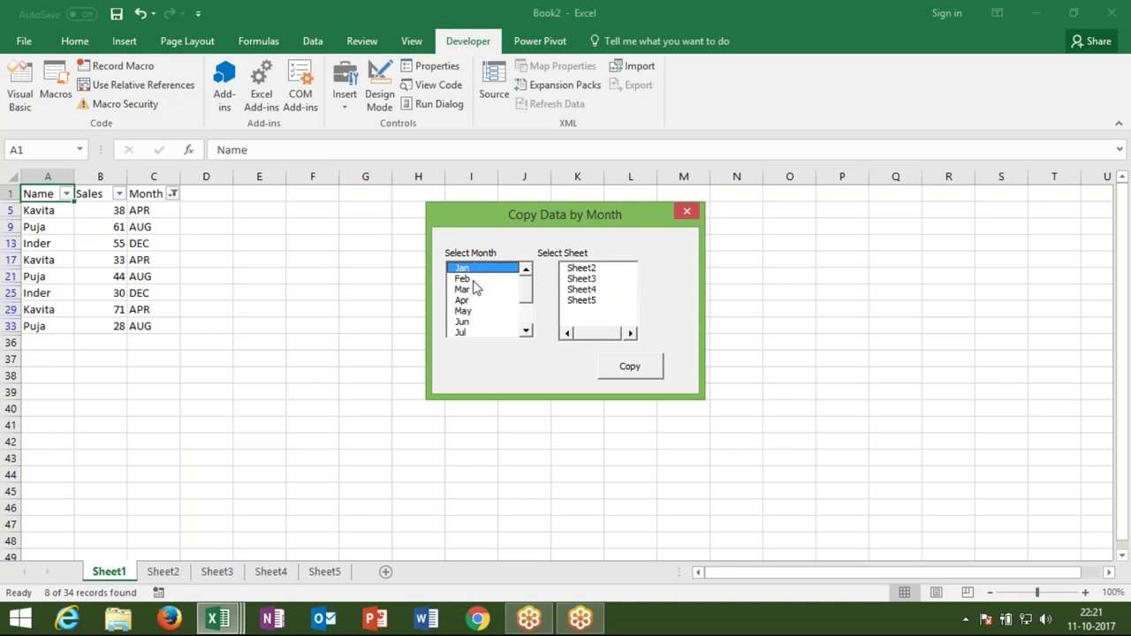
{"action": "left_click", "coordinate": [473, 280]}
{"action": "left_click", "coordinate": [474, 301]}
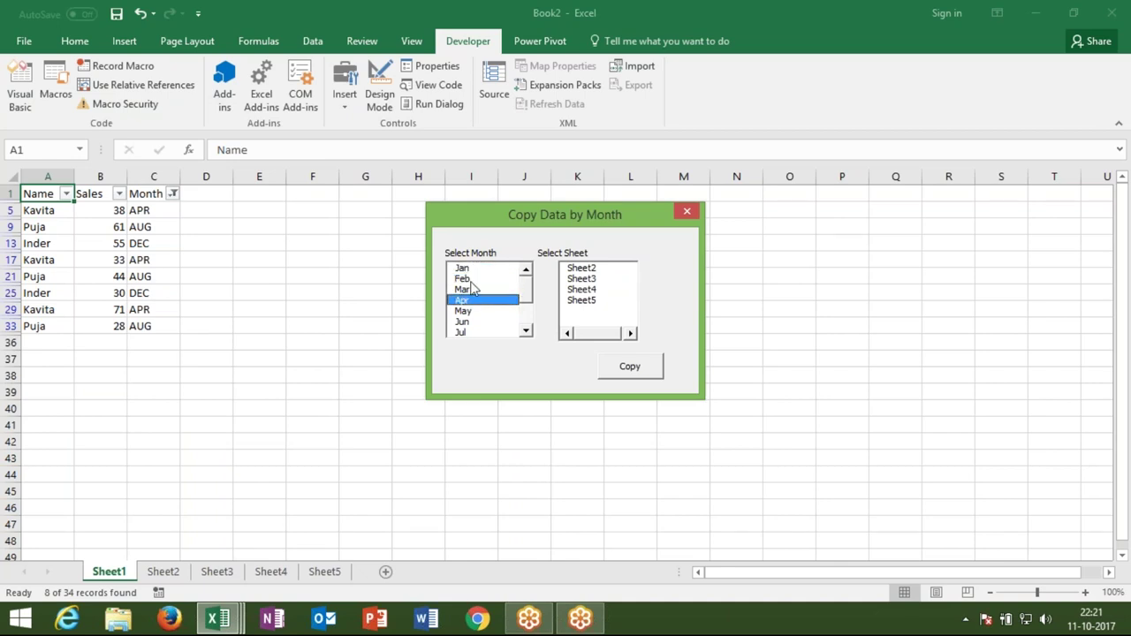
{"action": "left_click", "coordinate": [472, 279]}
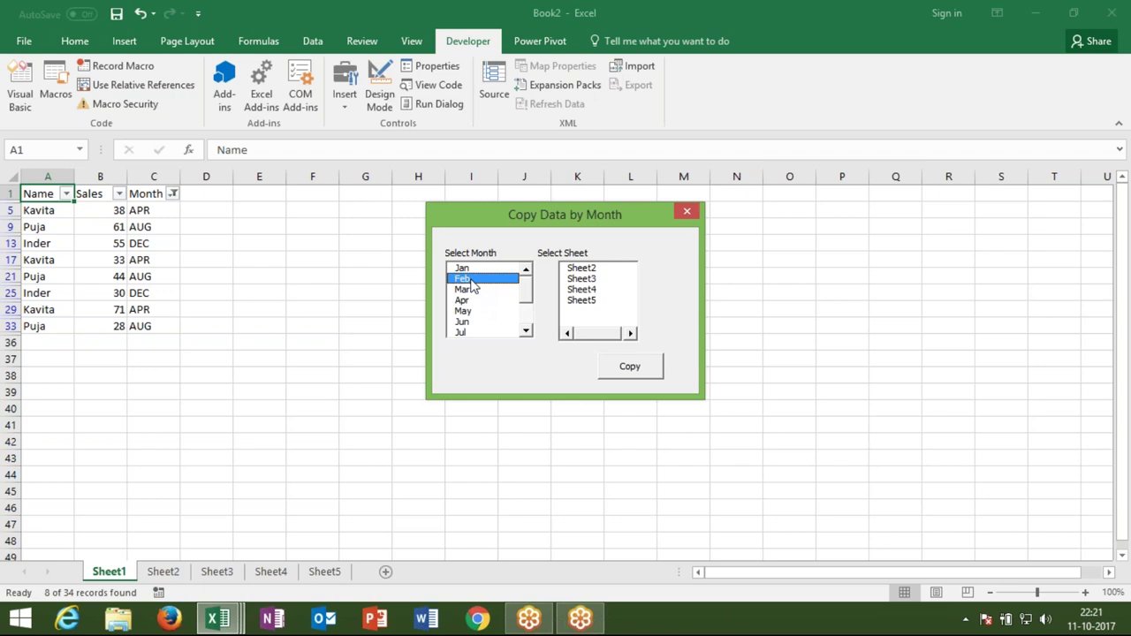
{"action": "left_click", "coordinate": [694, 214]}
{"action": "left_click", "coordinate": [249, 196]}
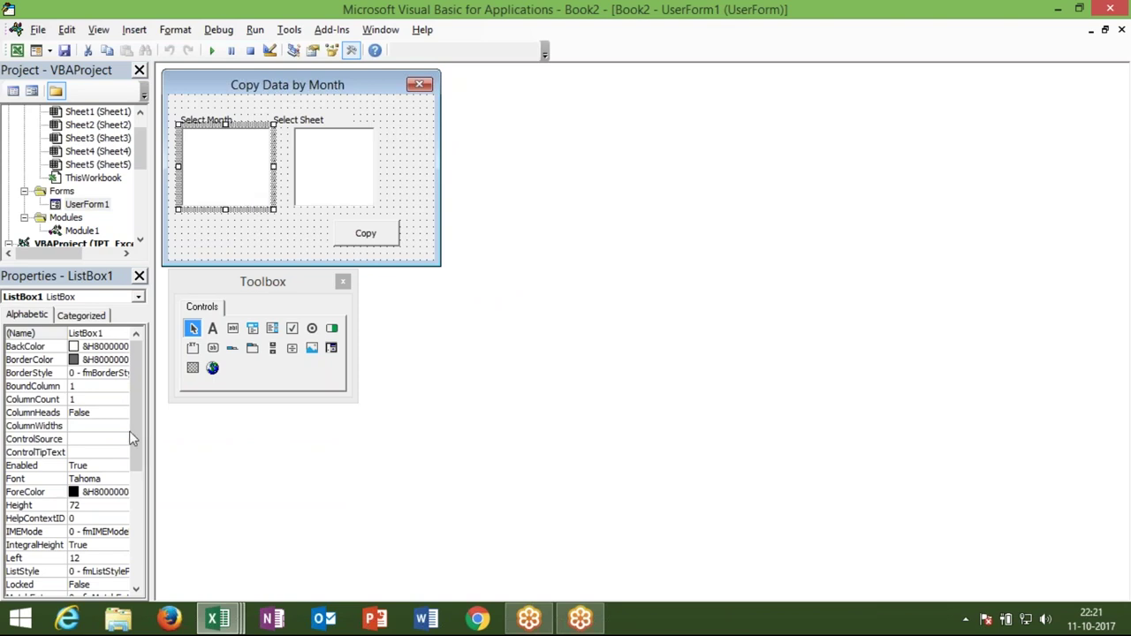
- Set the month list's MultiSelect property to 1 - fmMultiSelectMulti
{"action": "left_click_drag", "start_coordinate": [139, 413], "coordinate": [147, 450]}
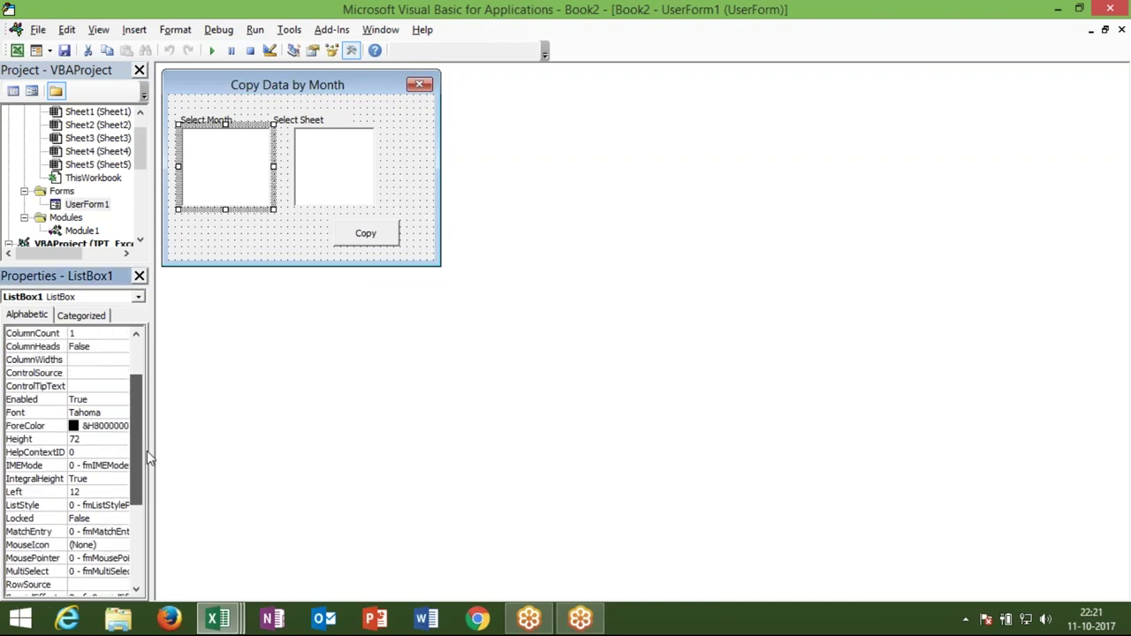
{"action": "left_click", "coordinate": [119, 563]}
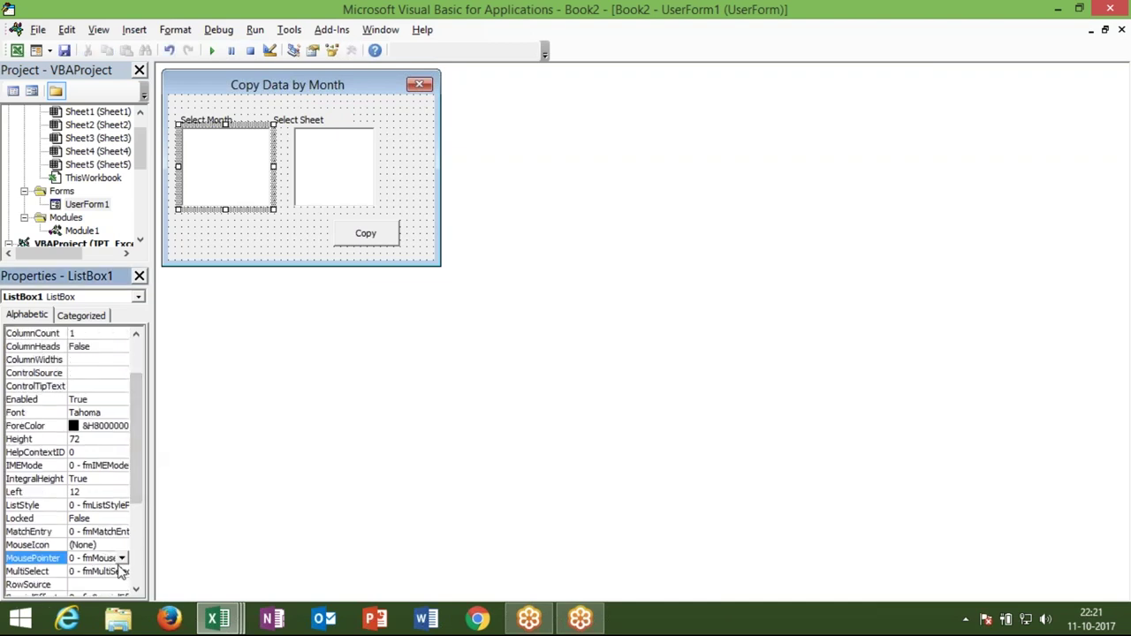
{"action": "left_click", "coordinate": [121, 573]}
{"action": "left_click", "coordinate": [124, 574]}
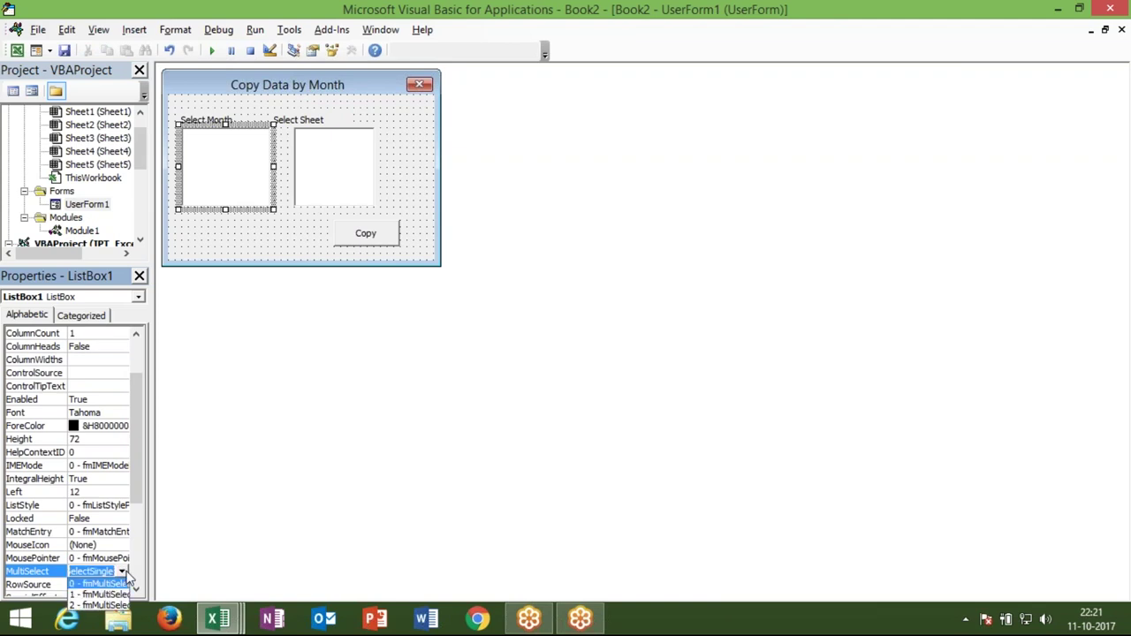
{"action": "left_click", "coordinate": [123, 594]}
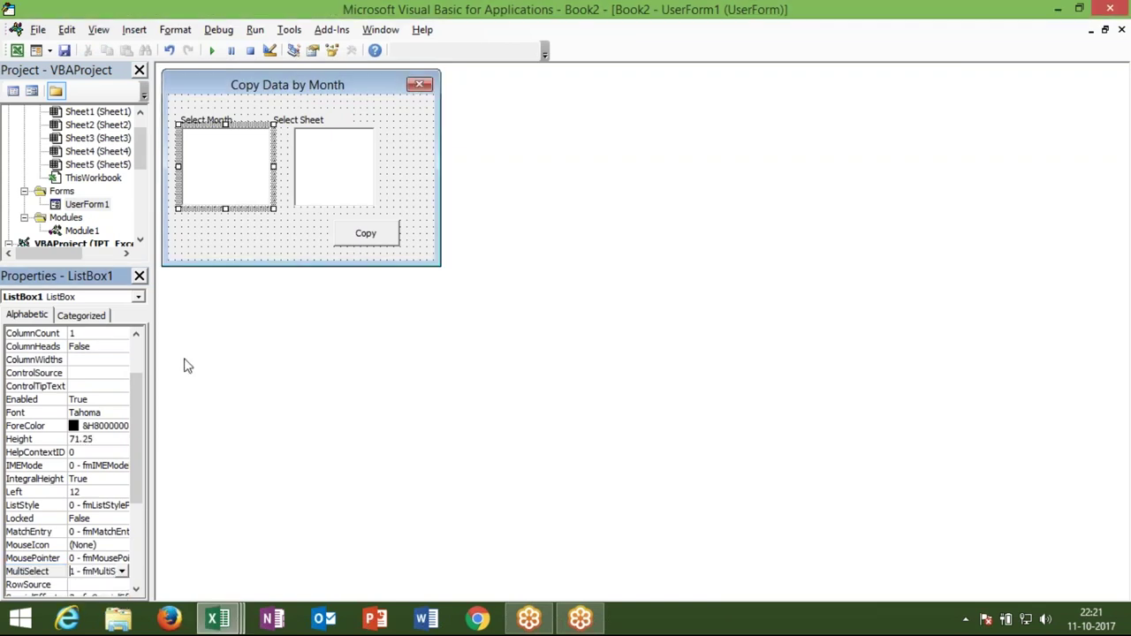
- Widen the project and properties panels and select the whole UserForm1 instead of the list
{"action": "left_click", "coordinate": [211, 50]}
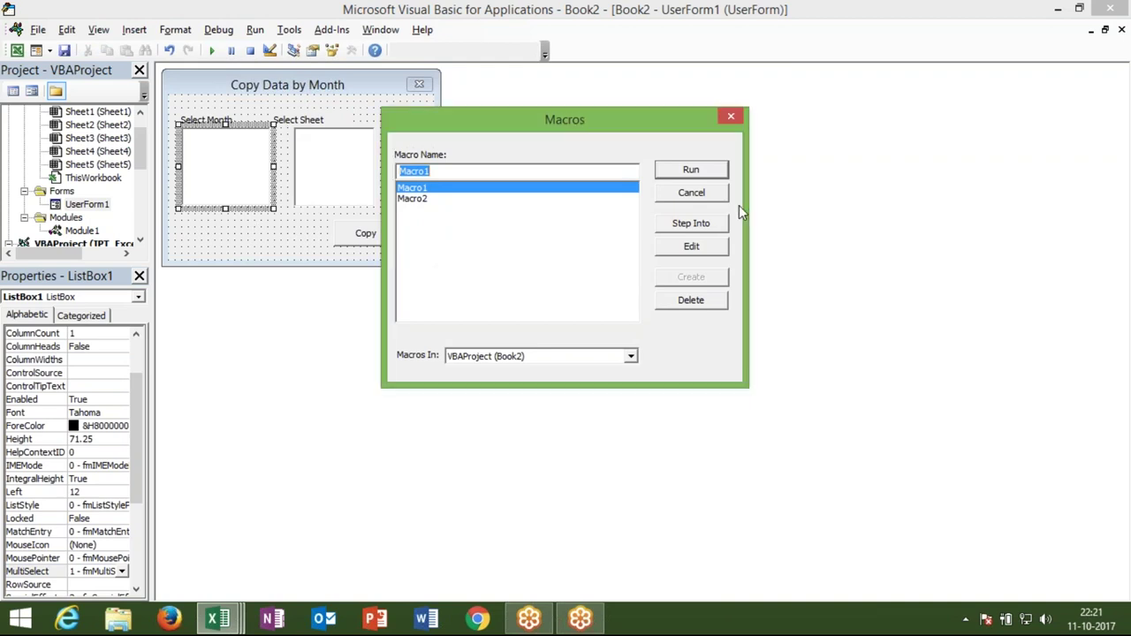
{"action": "left_click", "coordinate": [697, 195]}
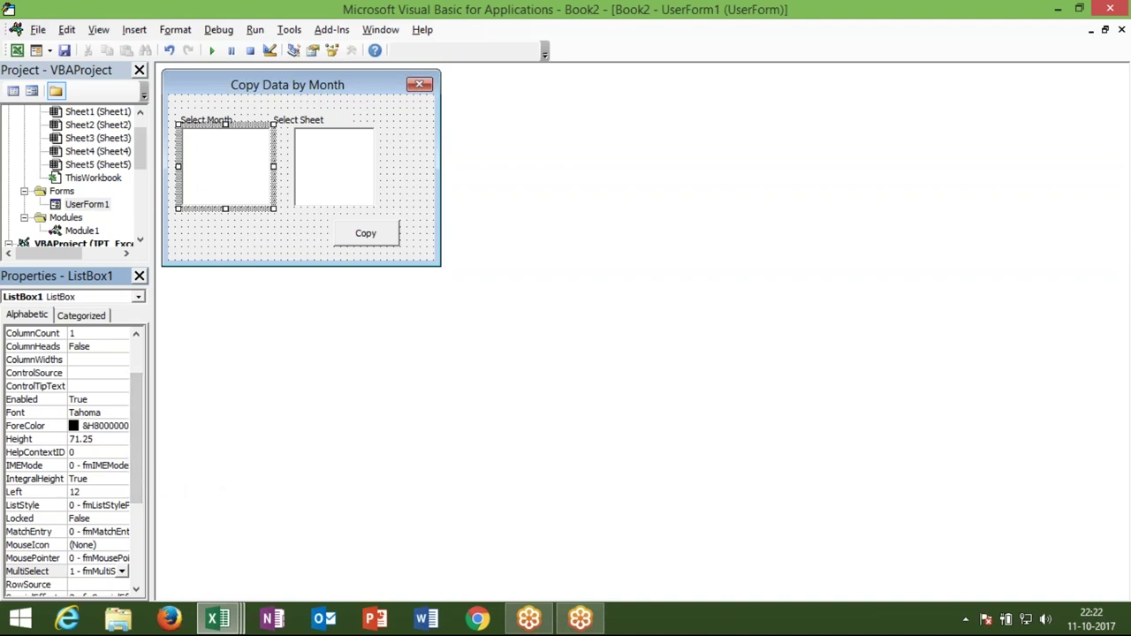
{"action": "left_click_drag", "start_coordinate": [152, 469], "coordinate": [222, 469]}
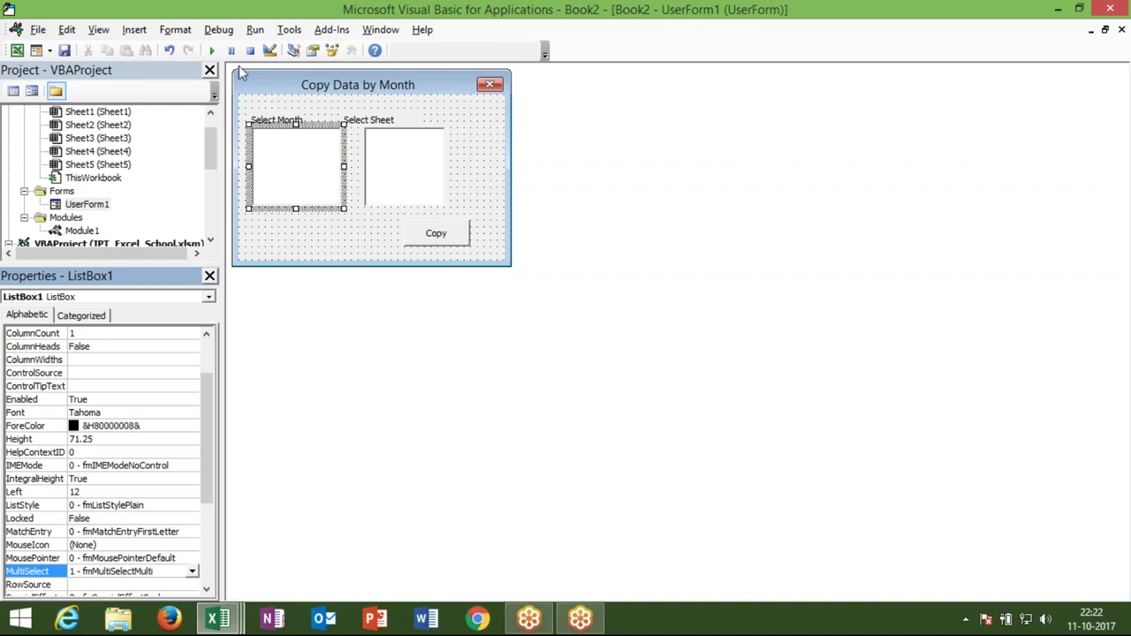
{"action": "left_click", "coordinate": [211, 50]}
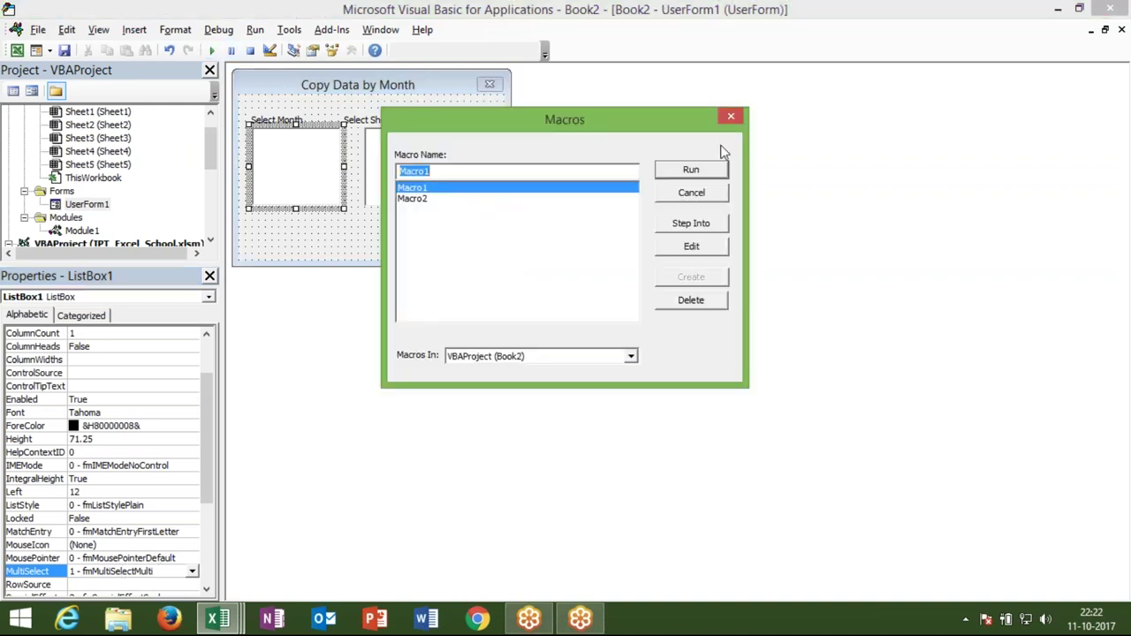
{"action": "left_click", "coordinate": [730, 117]}
{"action": "left_click", "coordinate": [484, 119]}
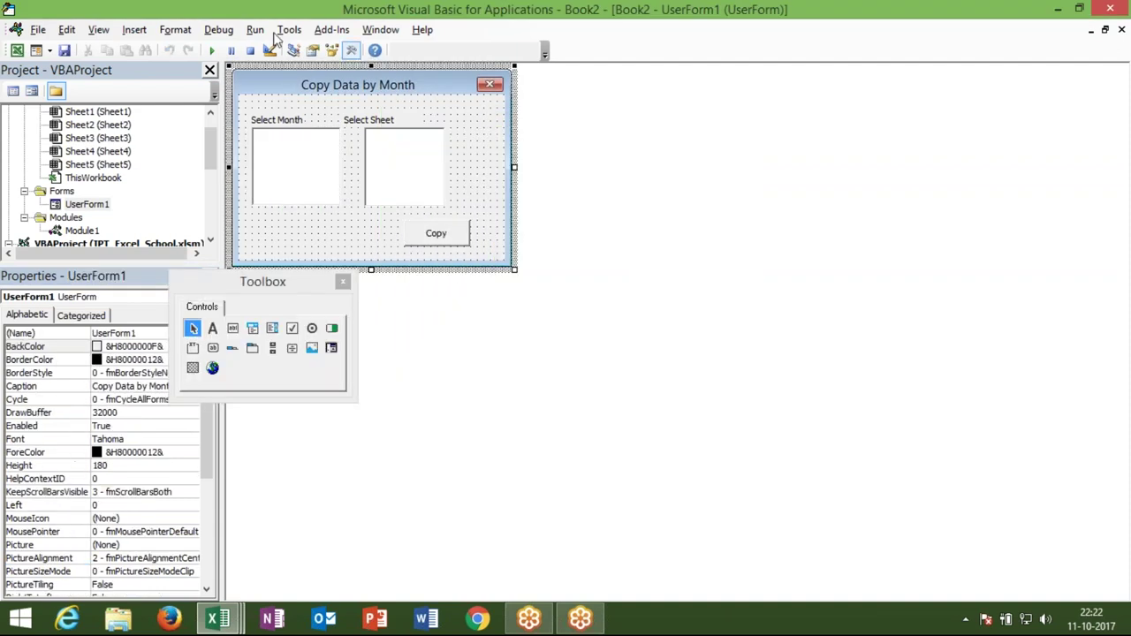
- Run the form, pick Feb, Apr, Jun and Mar in the month list, then close it
{"action": "left_click", "coordinate": [213, 52]}
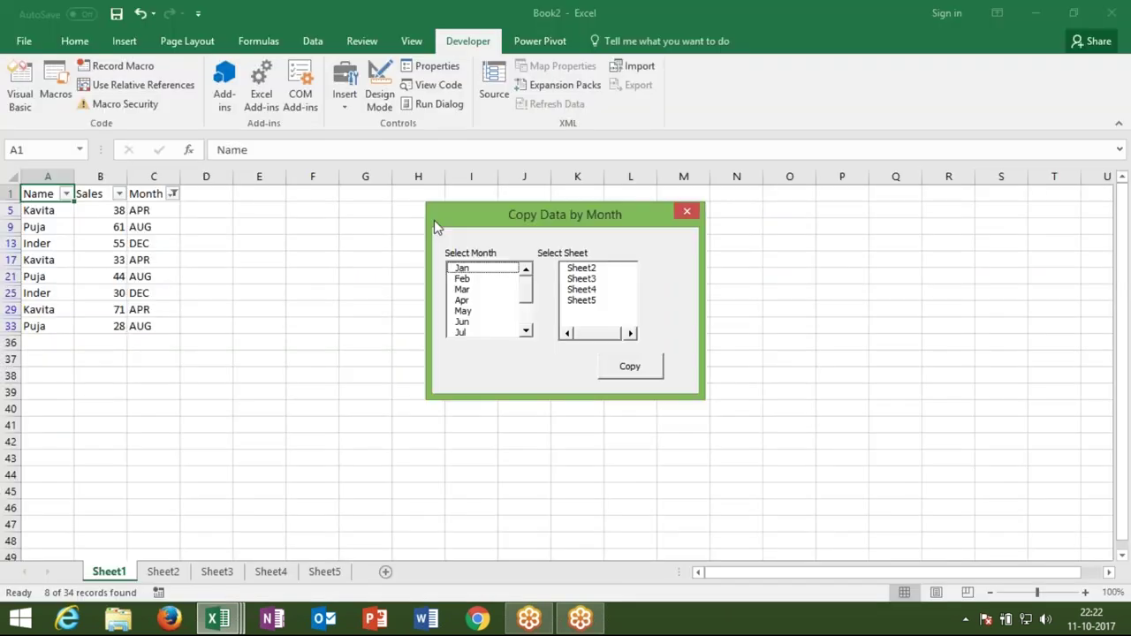
{"action": "left_click", "coordinate": [478, 280]}
{"action": "left_click", "coordinate": [477, 300]}
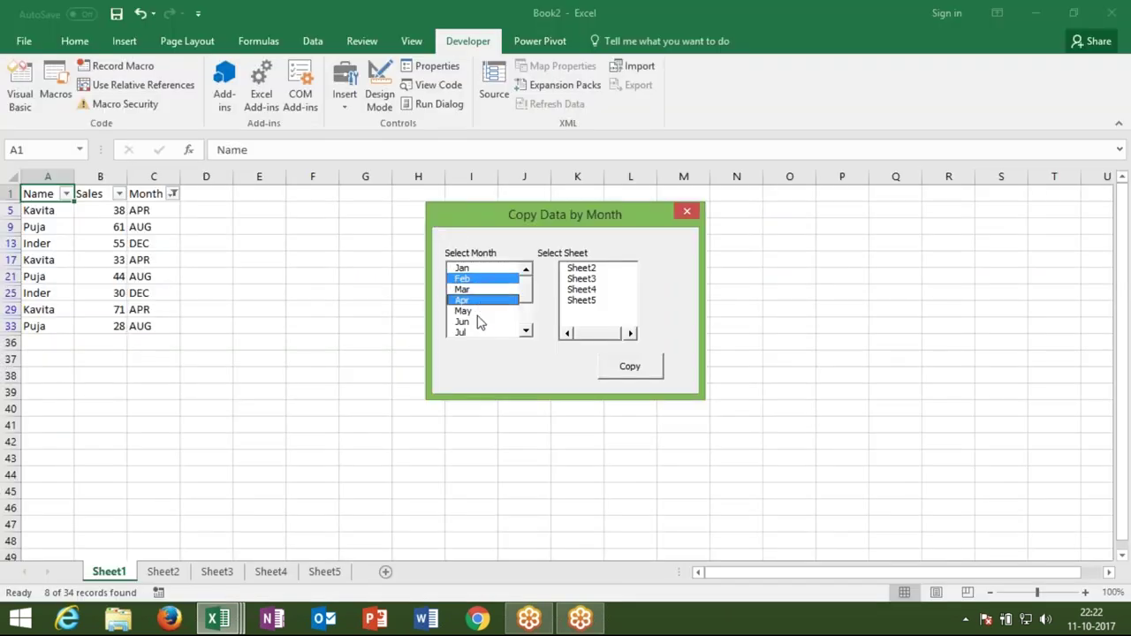
{"action": "left_click", "coordinate": [478, 322]}
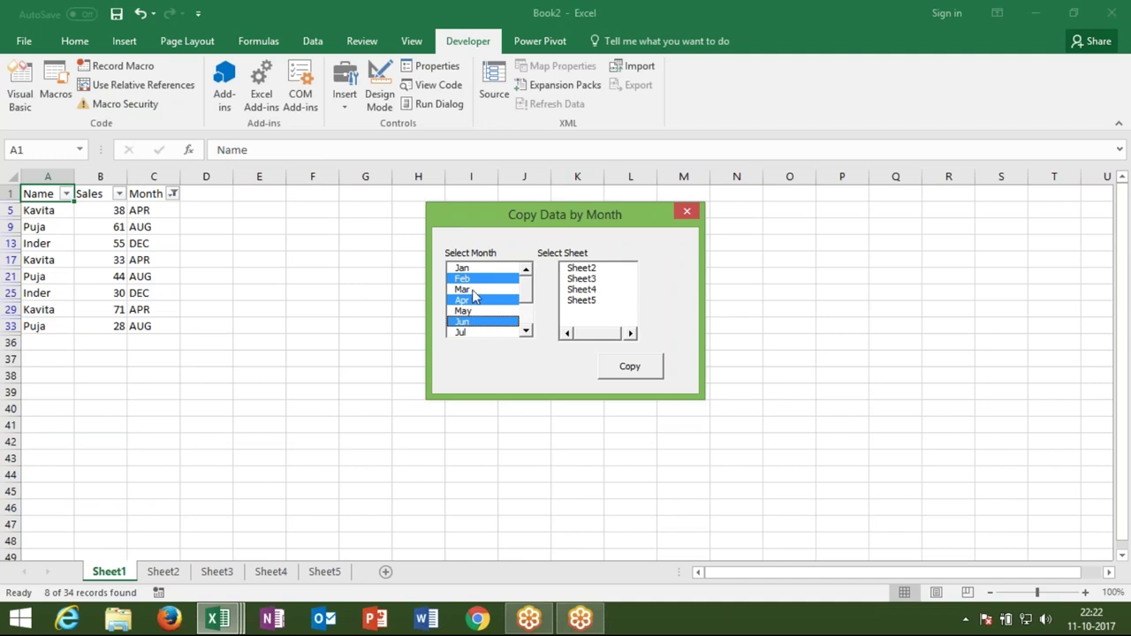
{"action": "left_click", "coordinate": [481, 290]}
{"action": "left_click", "coordinate": [688, 213]}
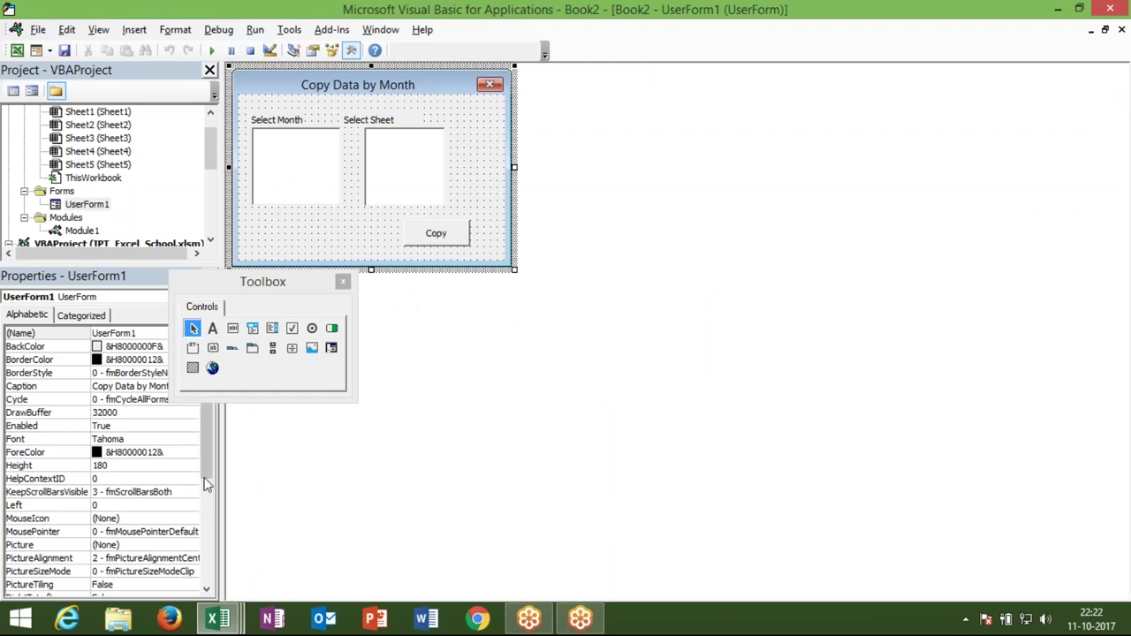
- Set the month list's MultiSelect property to 2 - fmMultiSelectExtended
{"action": "left_click", "coordinate": [293, 200]}
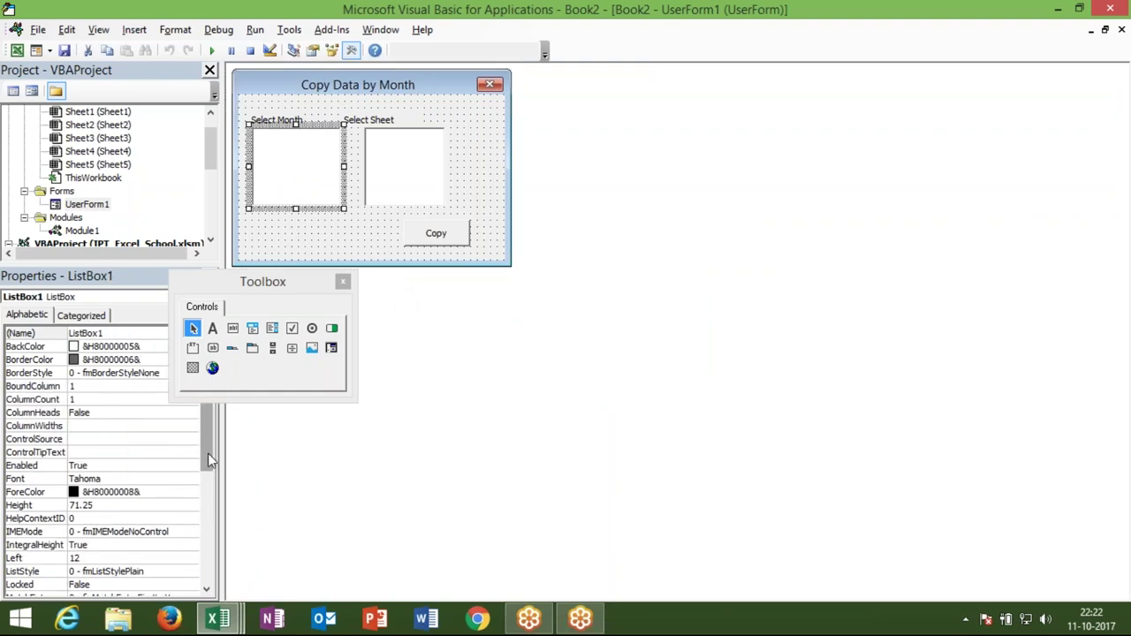
{"action": "left_click_drag", "start_coordinate": [207, 454], "coordinate": [214, 491]}
{"action": "left_click", "coordinate": [186, 558]}
{"action": "left_click", "coordinate": [191, 558]}
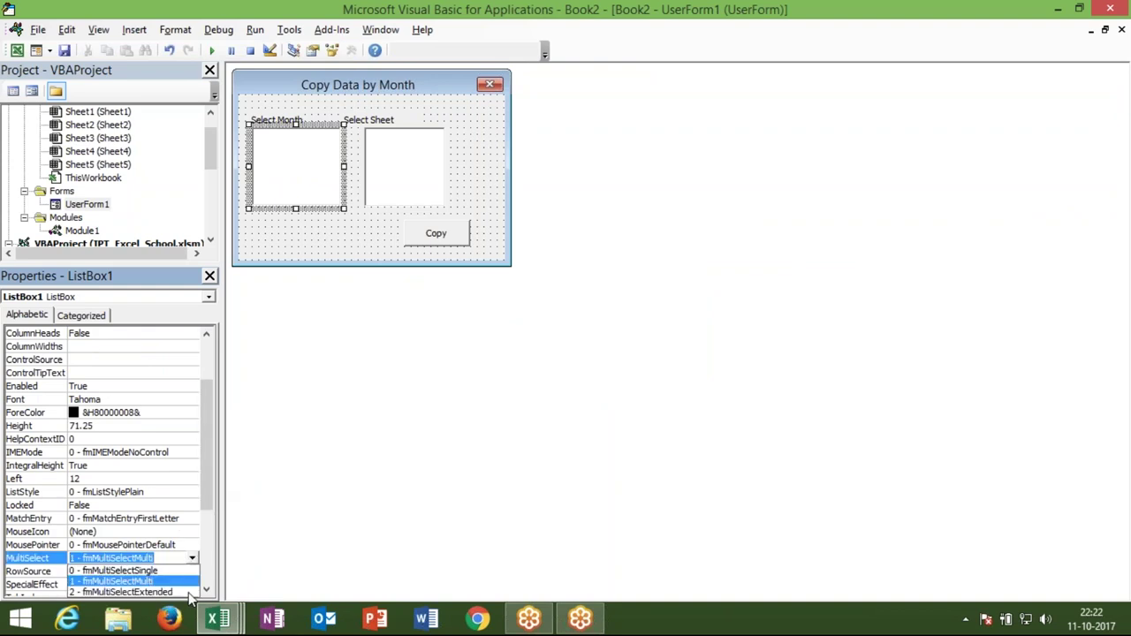
{"action": "left_click", "coordinate": [188, 591]}
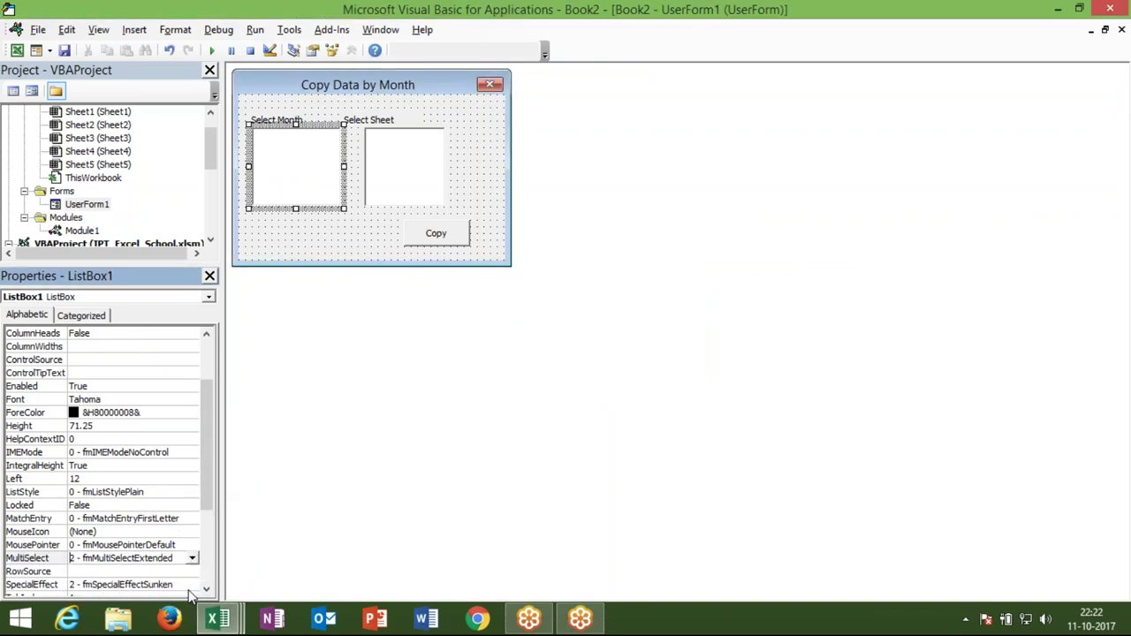
{"action": "left_click", "coordinate": [326, 255]}
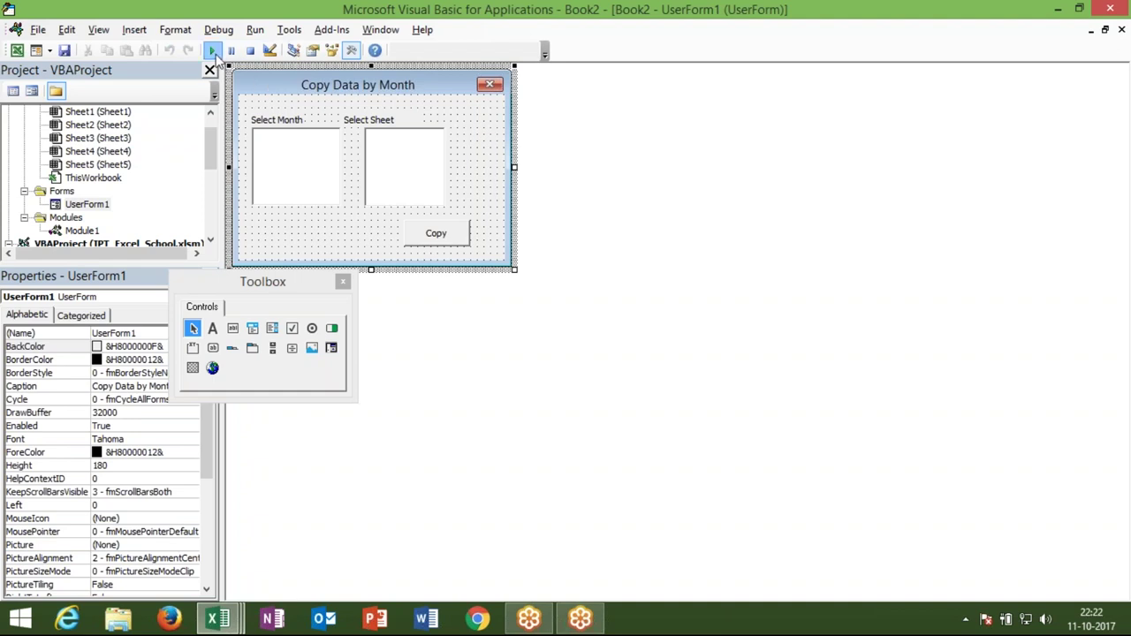
- Run the form and select the month range Jan through Jun
{"action": "left_click", "coordinate": [211, 50]}
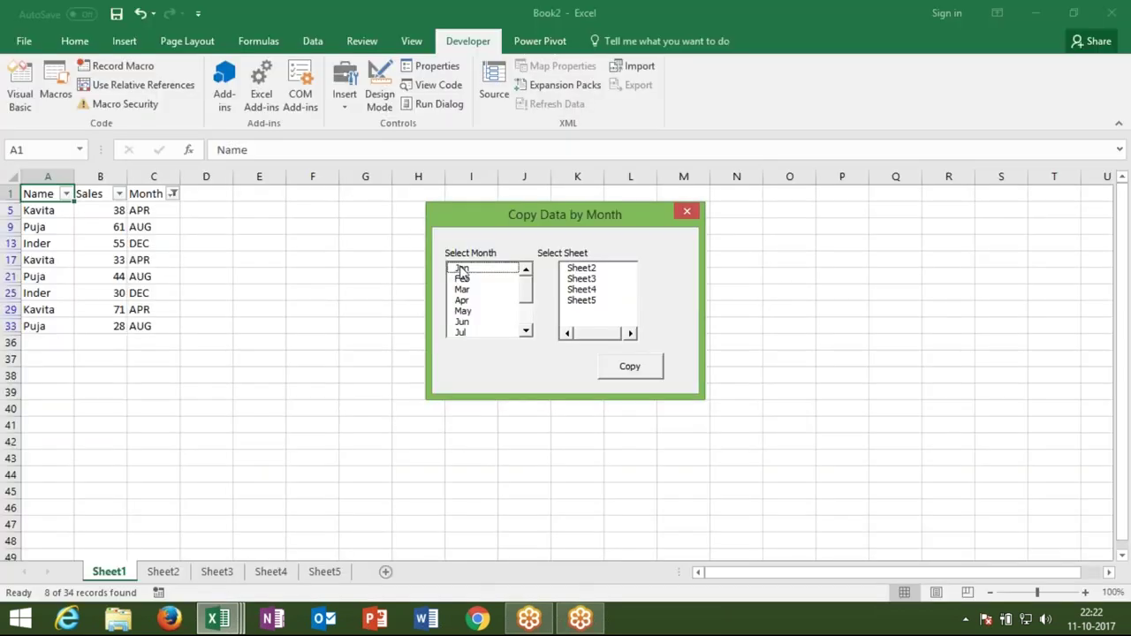
{"action": "left_click", "coordinate": [459, 267]}
{"action": "left_click", "coordinate": [462, 312]}
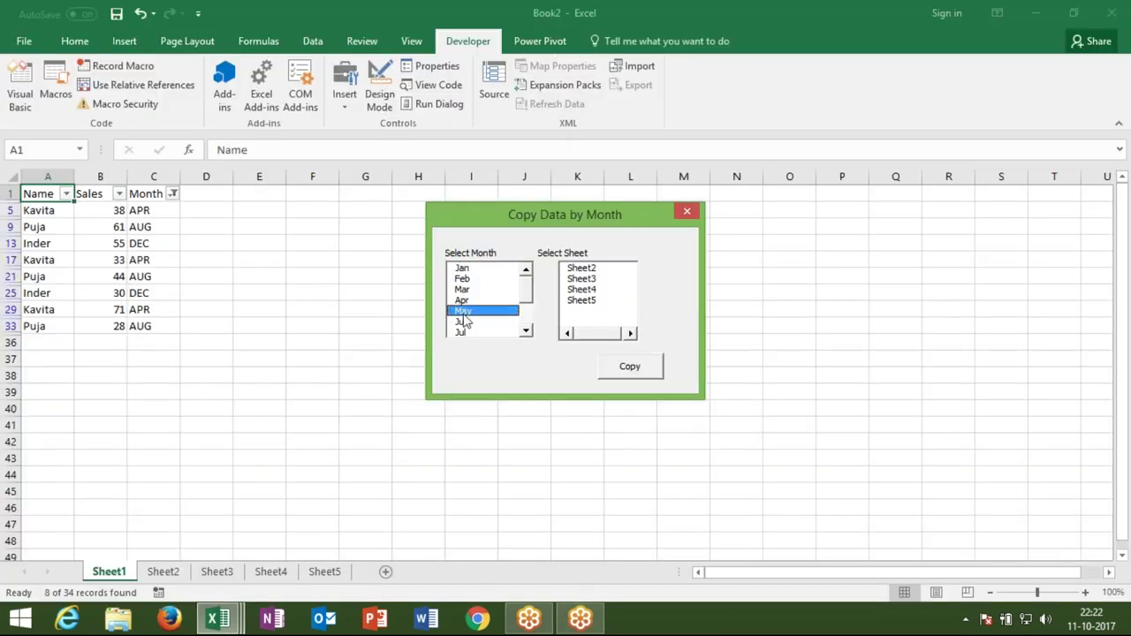
{"action": "left_click", "coordinate": [480, 269]}
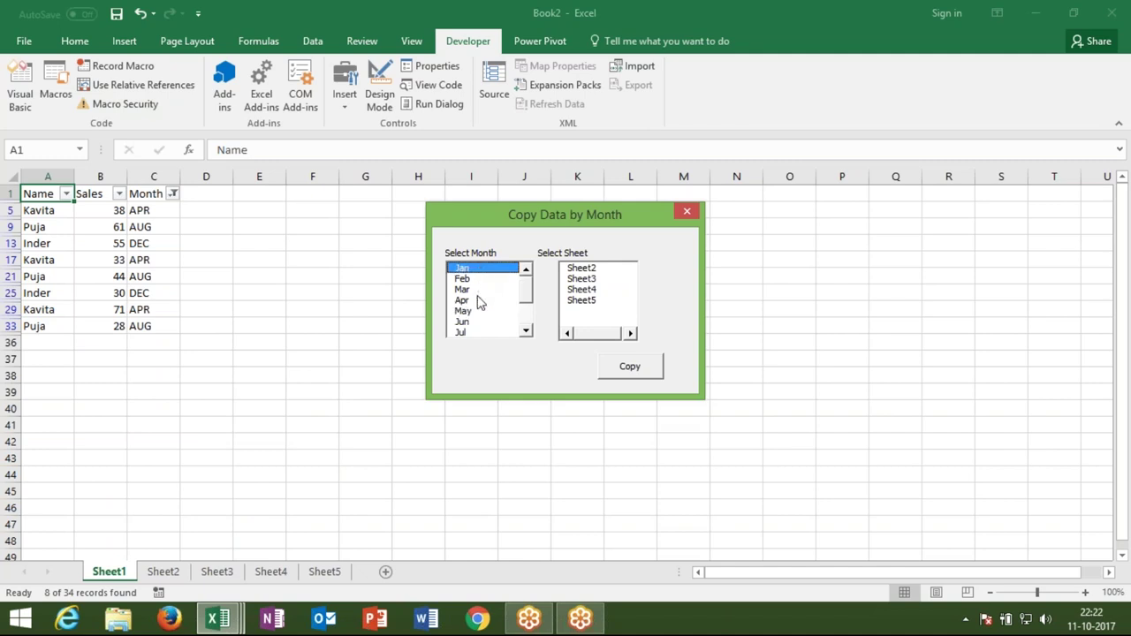
{"action": "left_click", "coordinate": [478, 303], "text": "shift"}
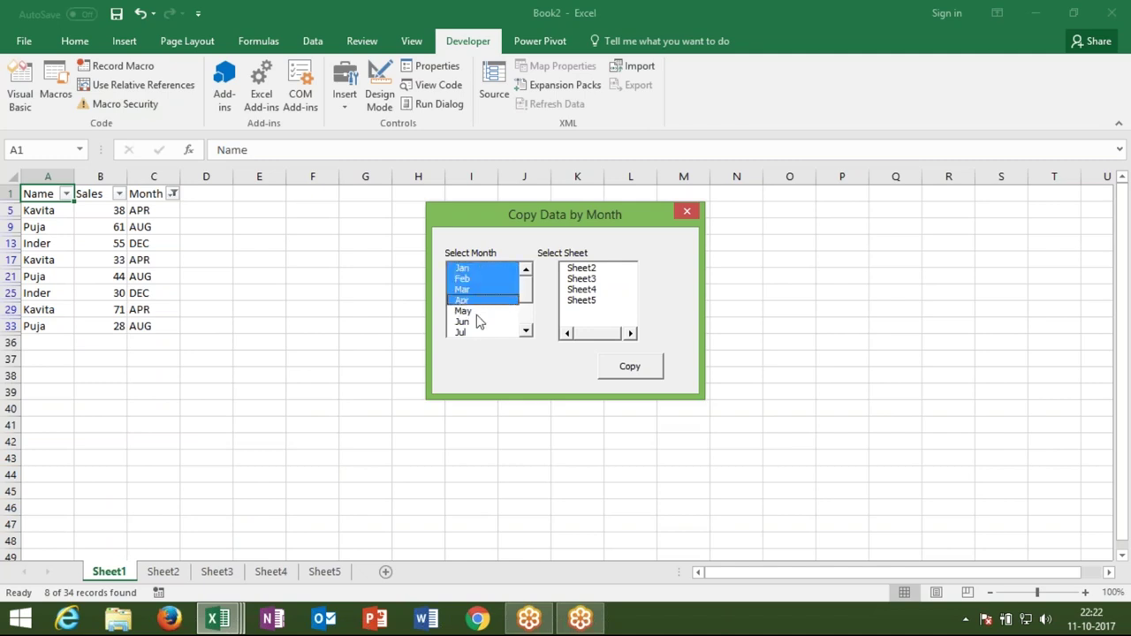
{"action": "left_click", "coordinate": [478, 324], "text": "shift"}
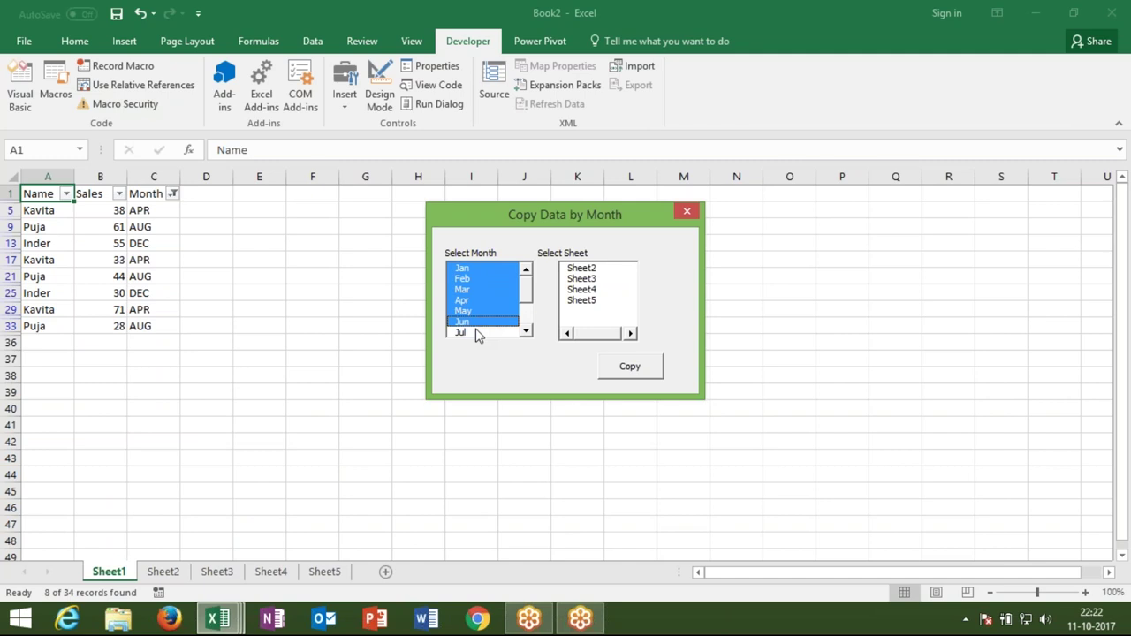
- Close the running form and set the month list's MultiSelect back to 1 - fmMultiSelectMulti
{"action": "left_click", "coordinate": [687, 211]}
{"action": "left_click", "coordinate": [315, 152]}
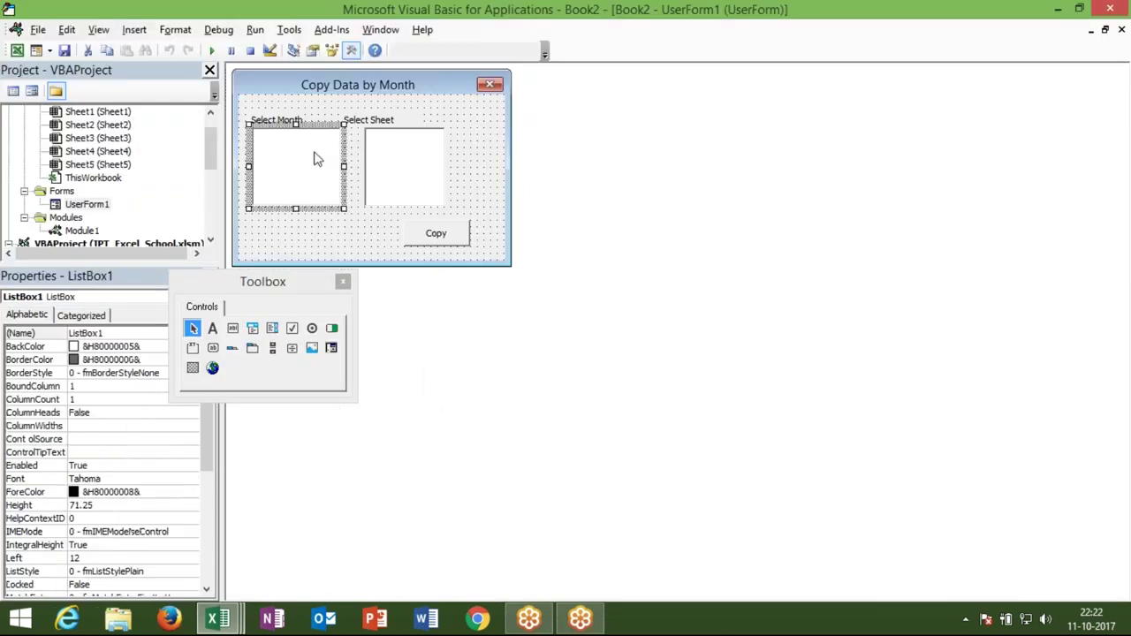
{"action": "left_click_drag", "start_coordinate": [210, 460], "coordinate": [210, 505]}
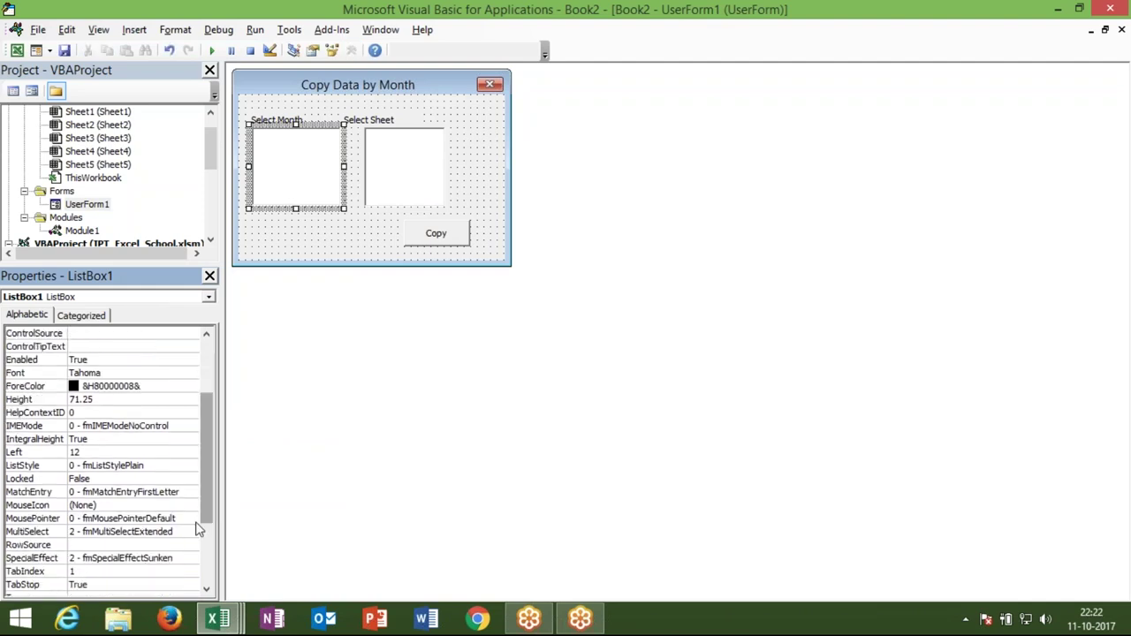
{"action": "left_click", "coordinate": [194, 532]}
{"action": "left_click", "coordinate": [193, 532]}
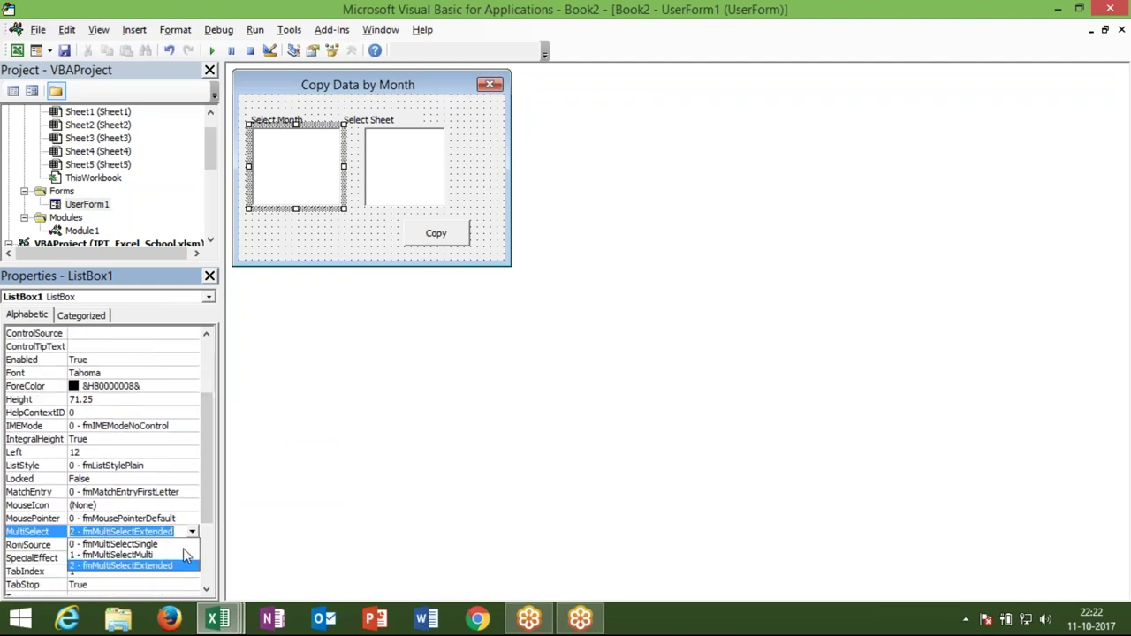
{"action": "left_click", "coordinate": [148, 560]}
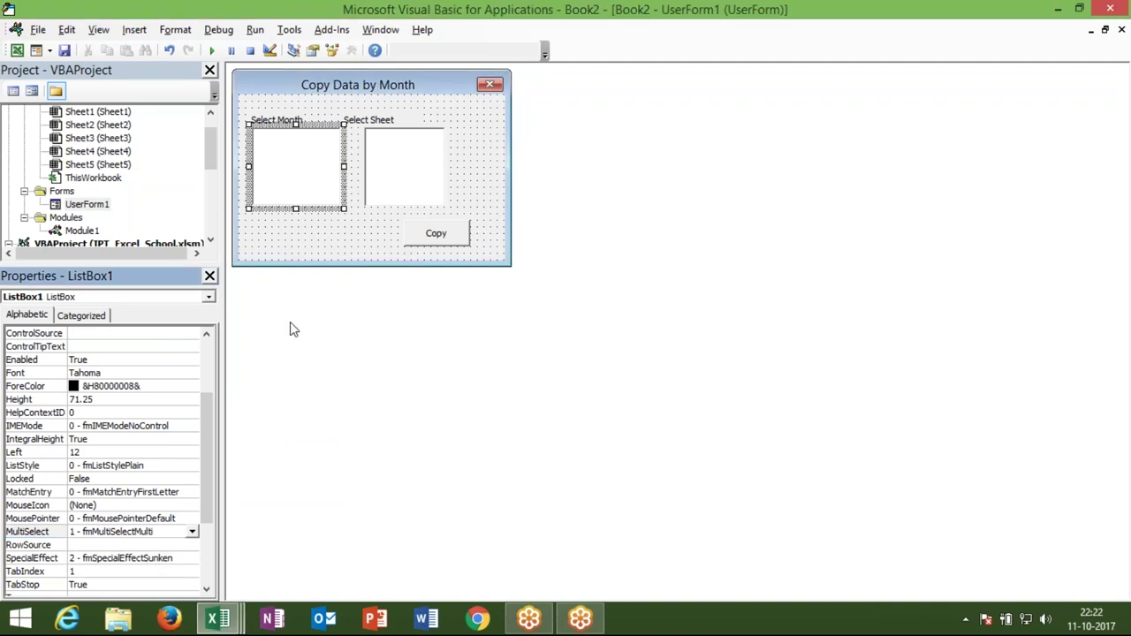
{"action": "left_click", "coordinate": [354, 242]}
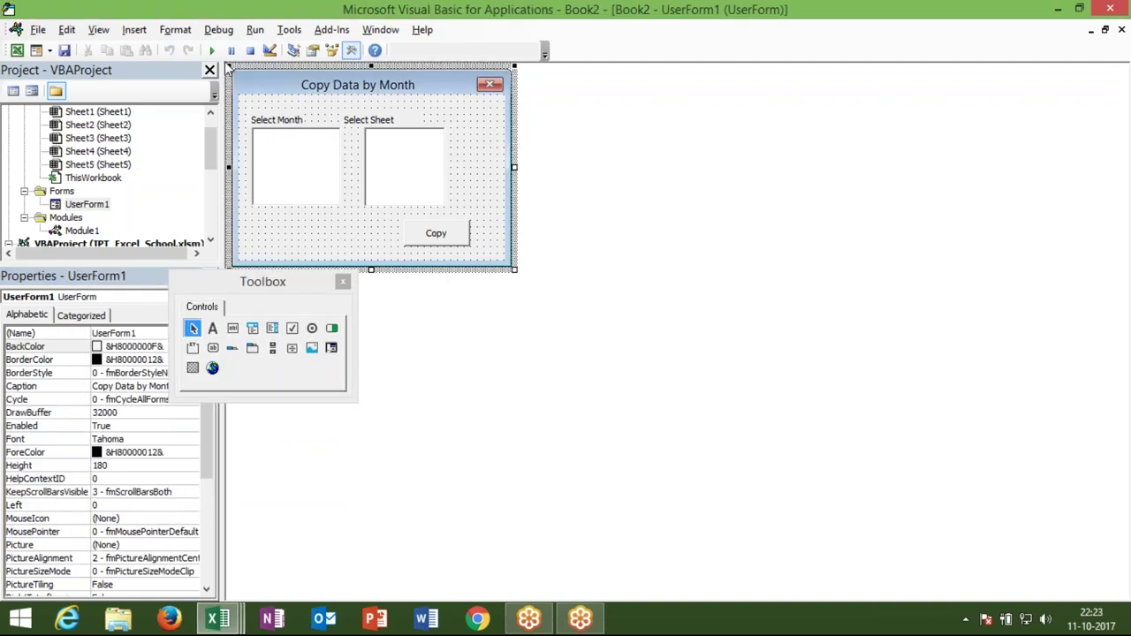
- Run the form, pick Feb and Mar together, then close it
{"action": "left_click", "coordinate": [212, 50]}
{"action": "left_click", "coordinate": [468, 279]}
{"action": "left_click", "coordinate": [468, 289]}
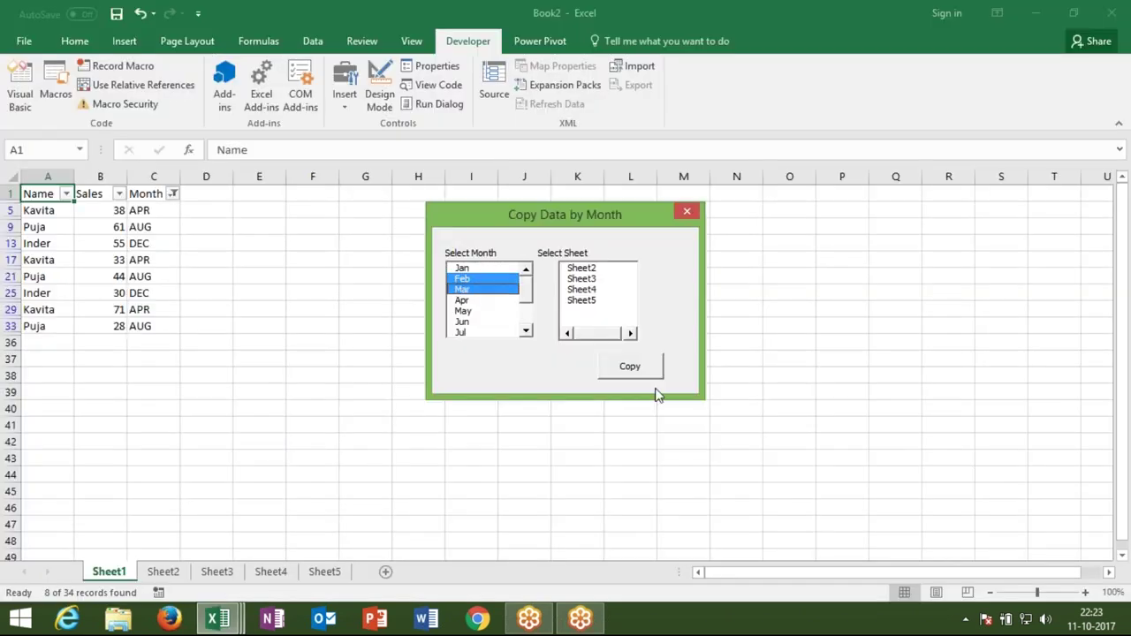
{"action": "left_click", "coordinate": [686, 212]}
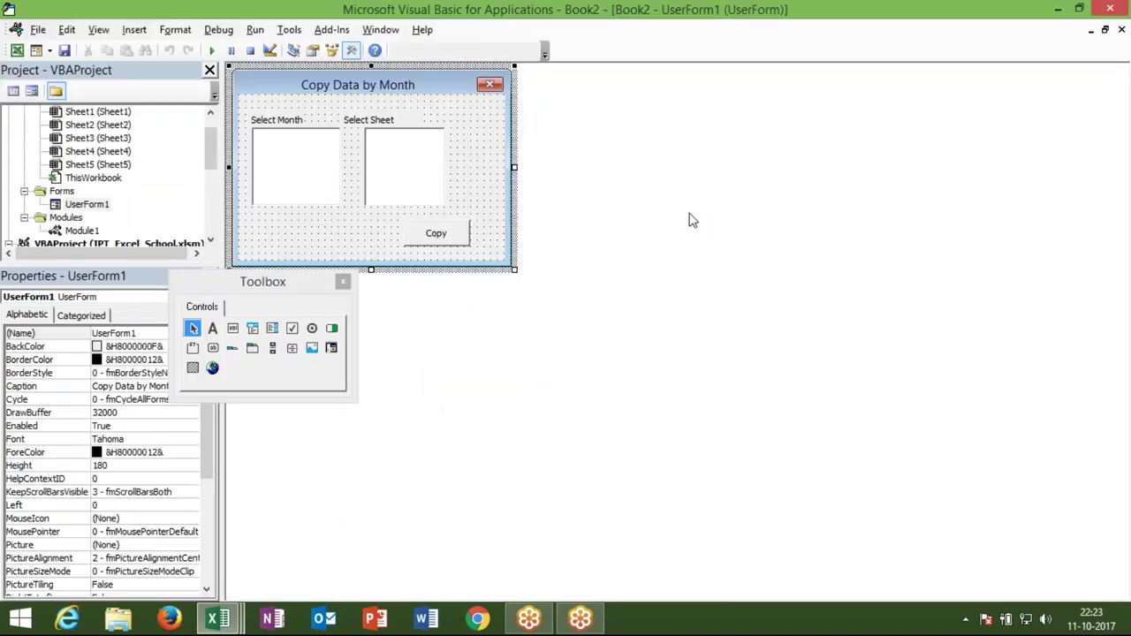
- Set the month list's ListStyle to 1 - fmListStyleOption and run the form again
{"action": "left_click", "coordinate": [297, 172]}
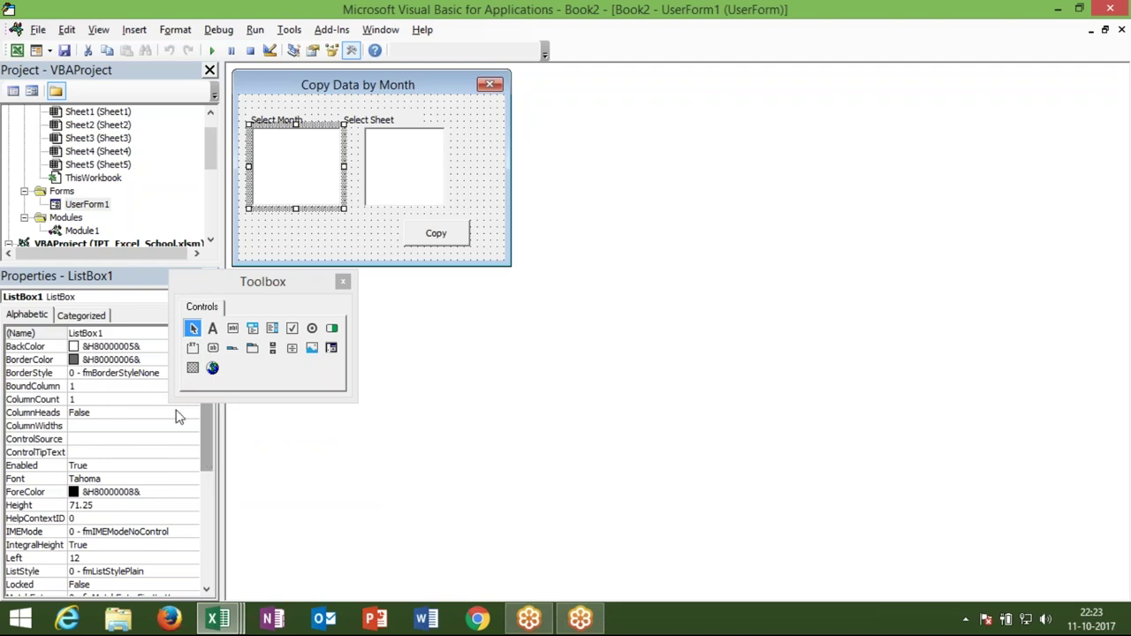
{"action": "left_click_drag", "start_coordinate": [206, 440], "coordinate": [213, 480]}
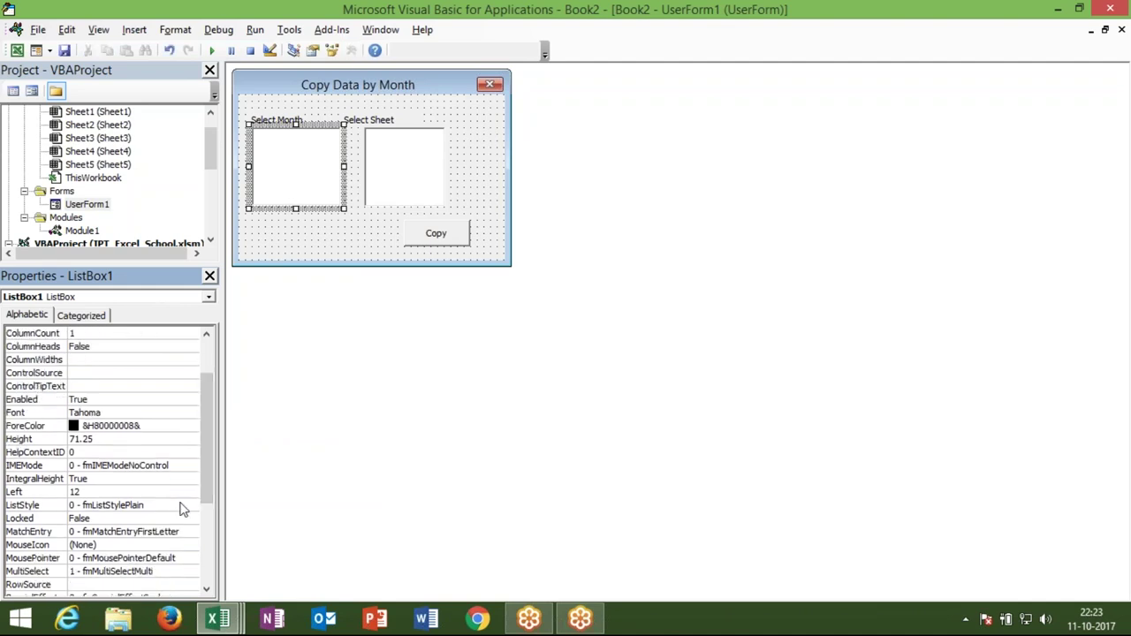
{"action": "left_click", "coordinate": [181, 505]}
{"action": "left_click", "coordinate": [191, 505]}
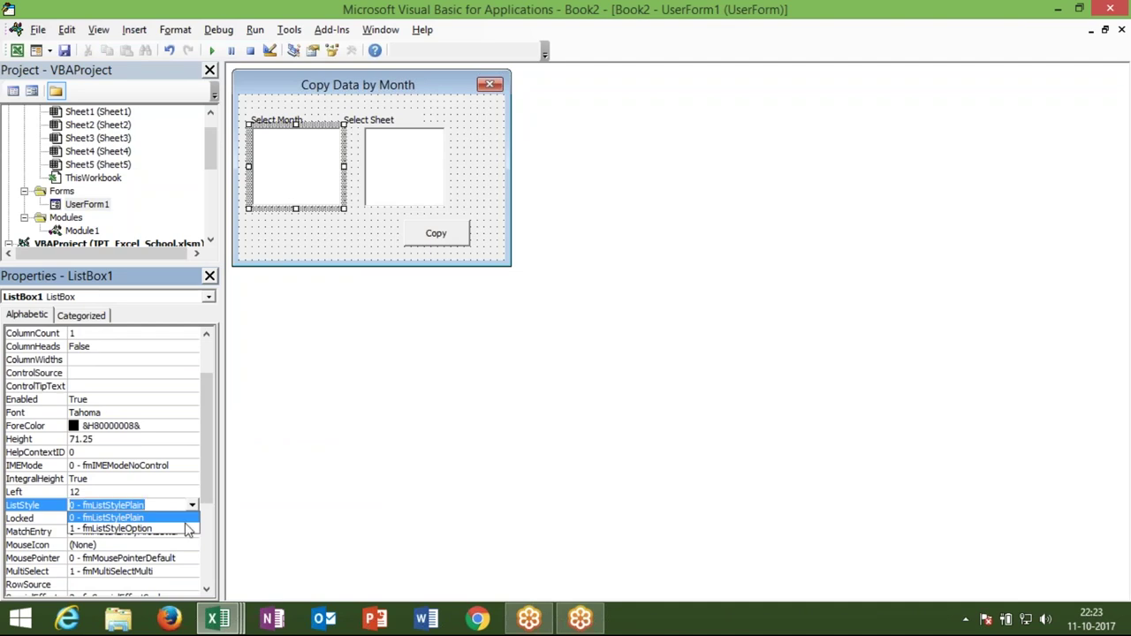
{"action": "left_click", "coordinate": [138, 528]}
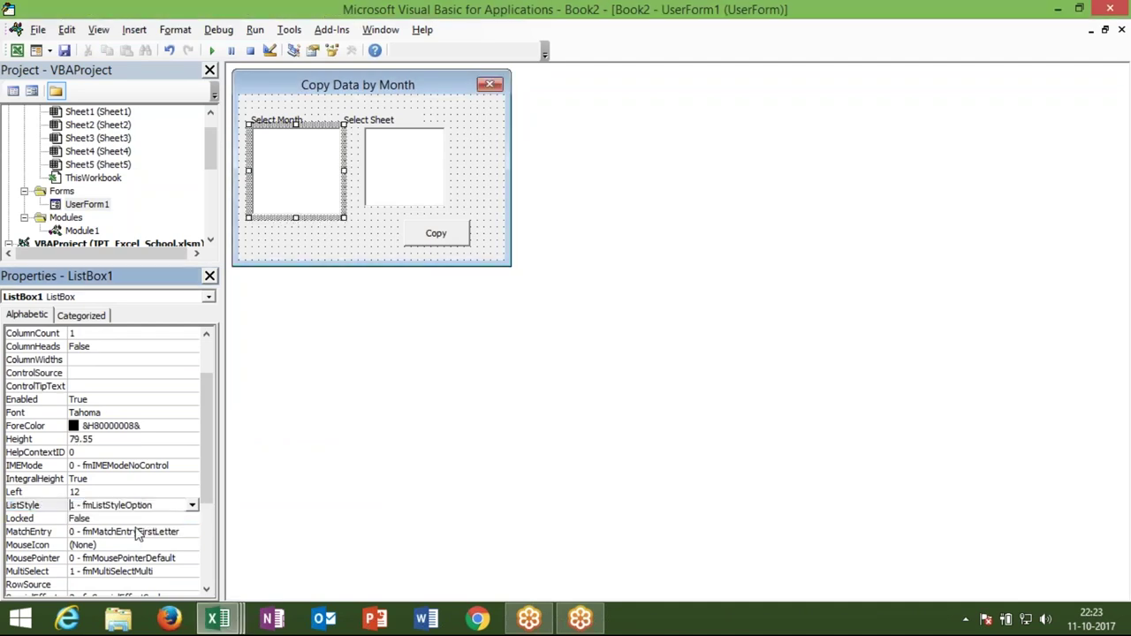
{"action": "left_click", "coordinate": [212, 50]}
{"action": "left_click", "coordinate": [730, 116]}
{"action": "left_click", "coordinate": [372, 248]}
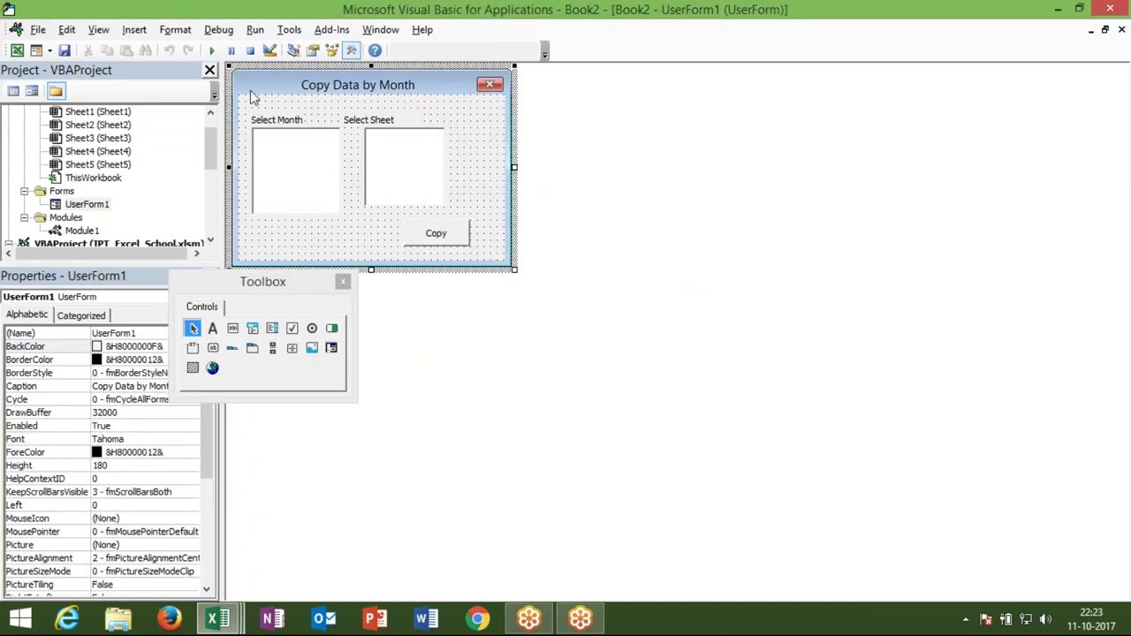
{"action": "left_click", "coordinate": [212, 51]}
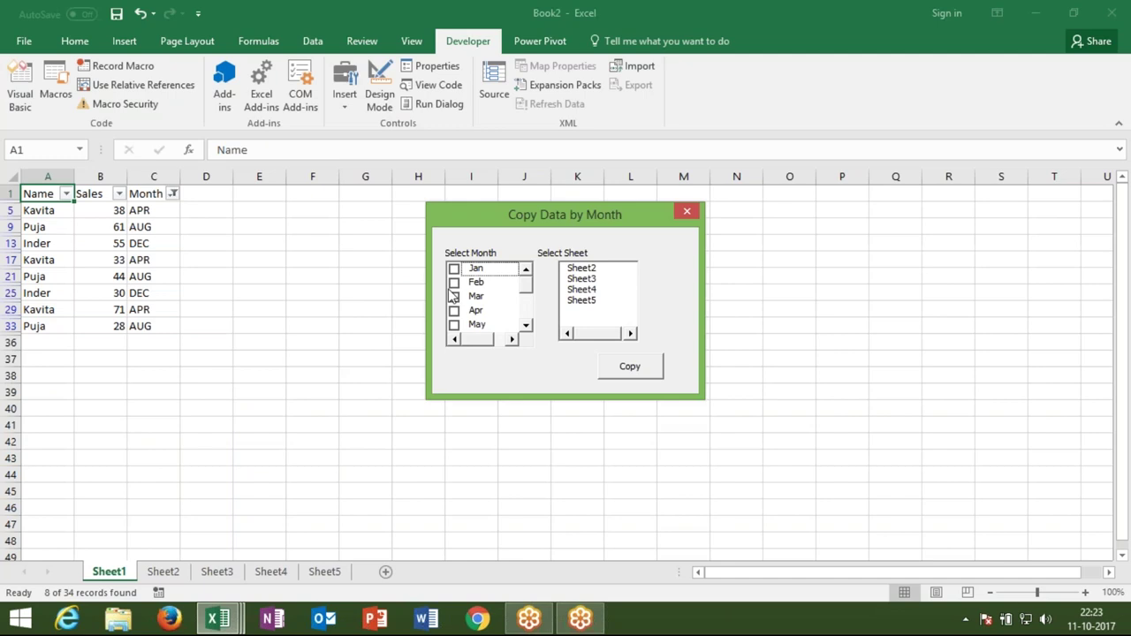
- Tick and untick the Jan, Feb, Mar and Apr checkboxes in the month list
{"action": "left_click", "coordinate": [456, 270]}
{"action": "left_click", "coordinate": [455, 282]}
{"action": "left_click", "coordinate": [456, 296]}
{"action": "left_click", "coordinate": [457, 301]}
{"action": "left_click", "coordinate": [456, 296]}
{"action": "left_click", "coordinate": [456, 311]}
{"action": "left_click", "coordinate": [454, 282]}
{"action": "left_click", "coordinate": [454, 269]}
- Tick Jan and Mar together, untick both, and close the running form
{"action": "left_click", "coordinate": [453, 269]}
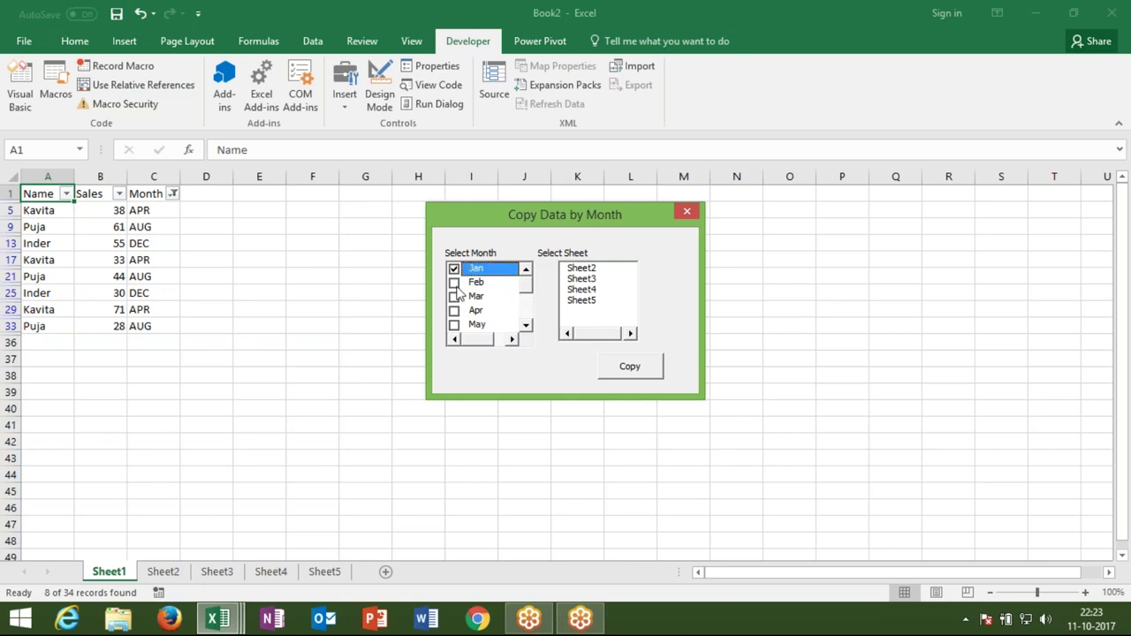
{"action": "left_click", "coordinate": [454, 270]}
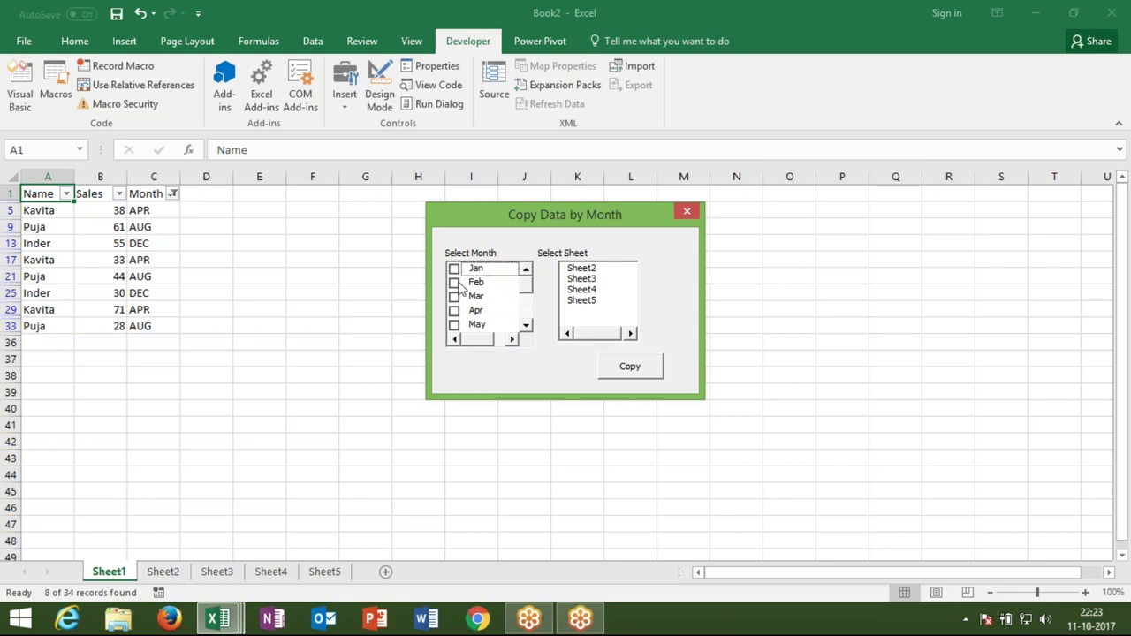
{"action": "left_click", "coordinate": [454, 269]}
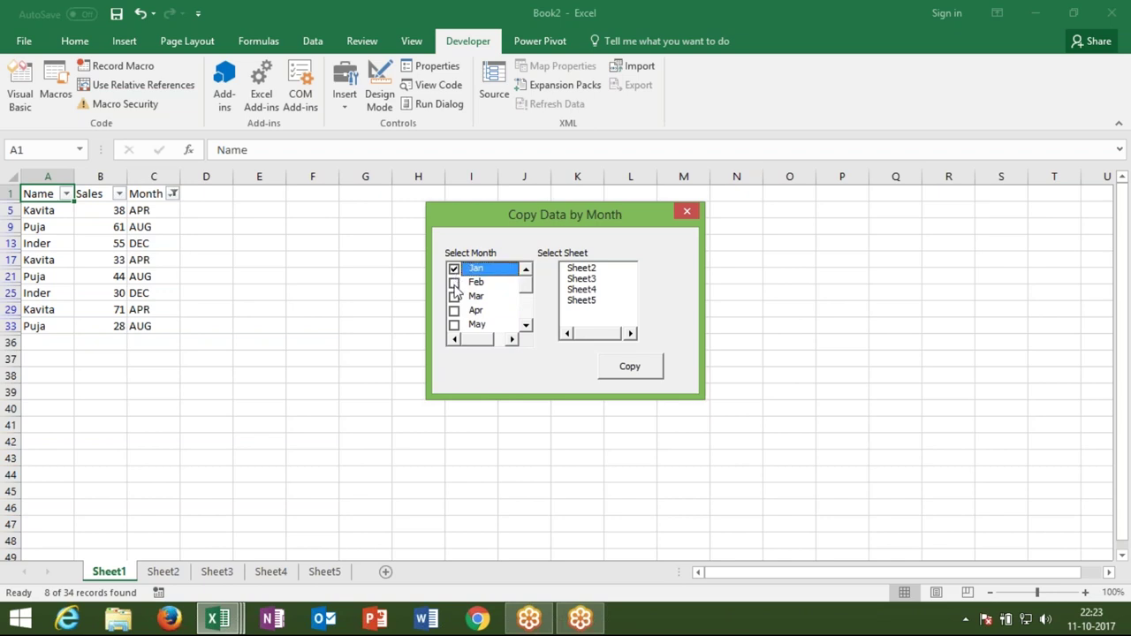
{"action": "left_click", "coordinate": [454, 296]}
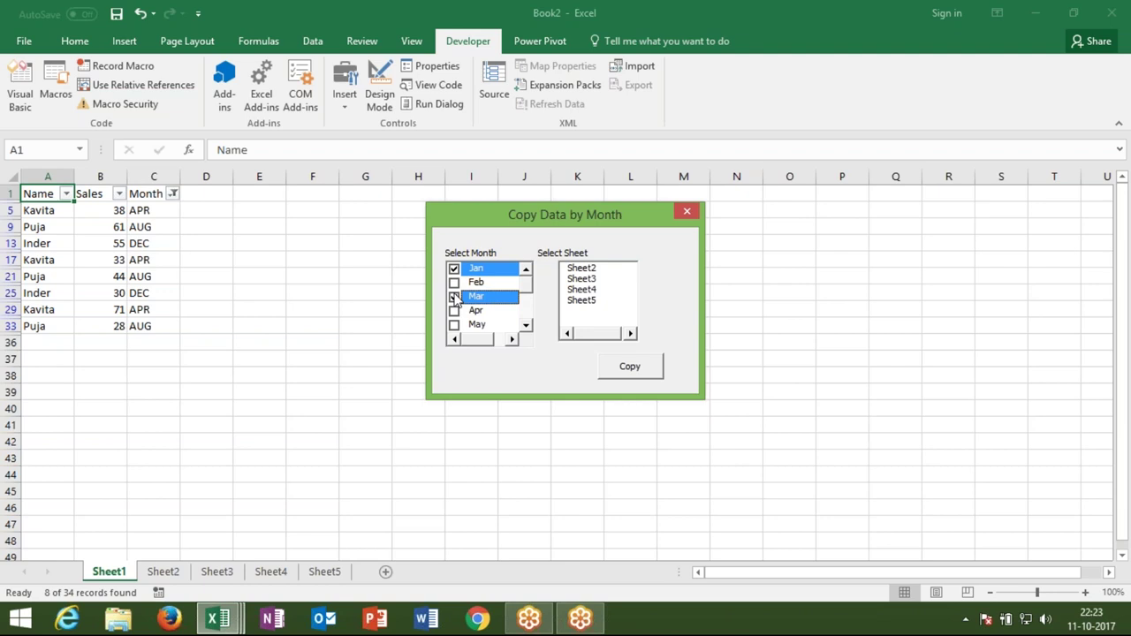
{"action": "left_click", "coordinate": [454, 296]}
{"action": "left_click", "coordinate": [454, 270]}
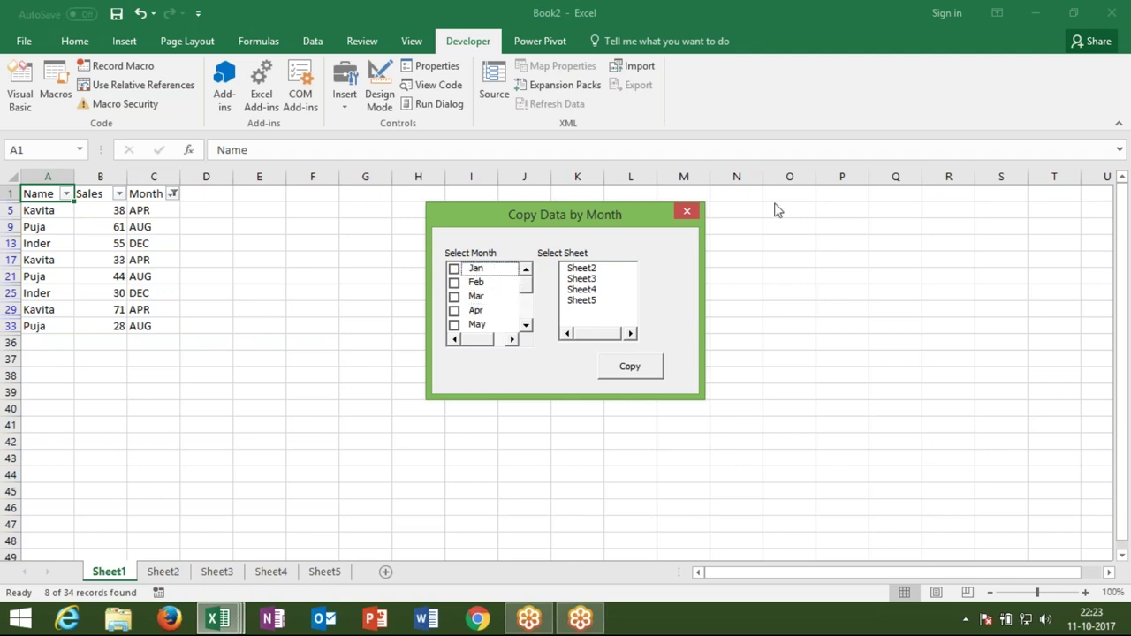
{"action": "left_click", "coordinate": [686, 211]}
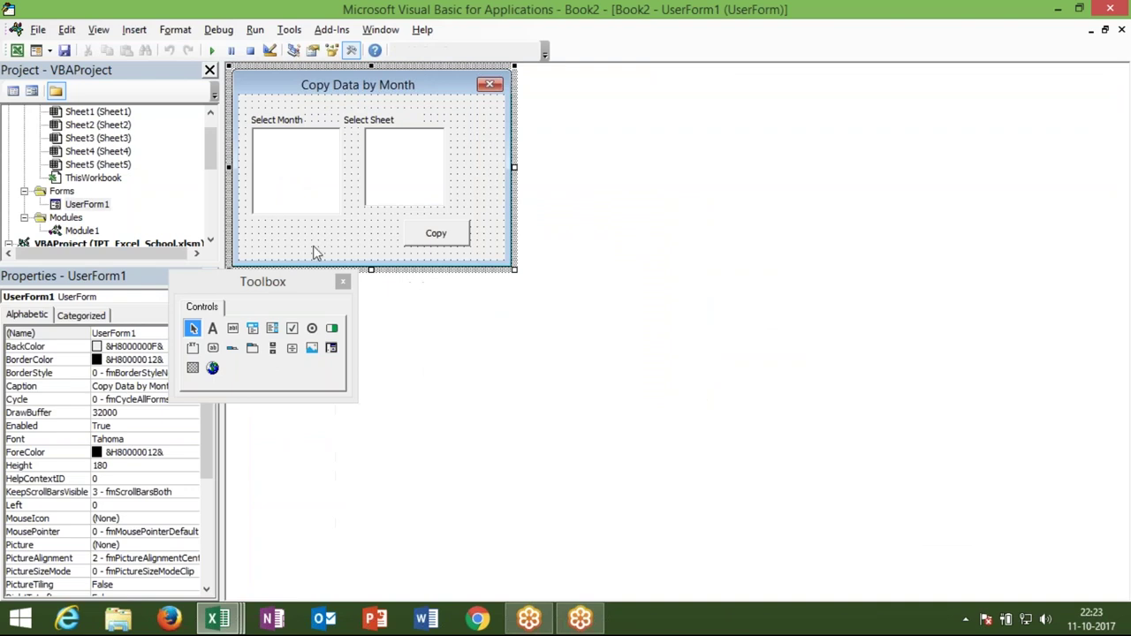
- Check the Copy button's click code, then move the Copy button to the form's lower left
{"action": "left_click", "coordinate": [309, 206]}
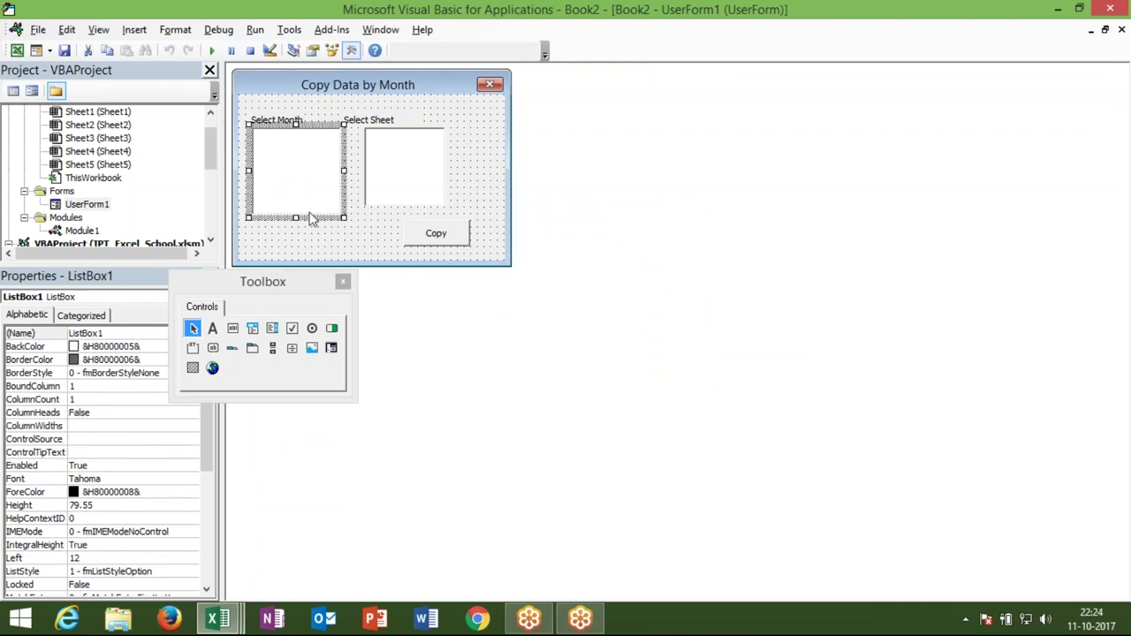
{"action": "double_click", "coordinate": [422, 235]}
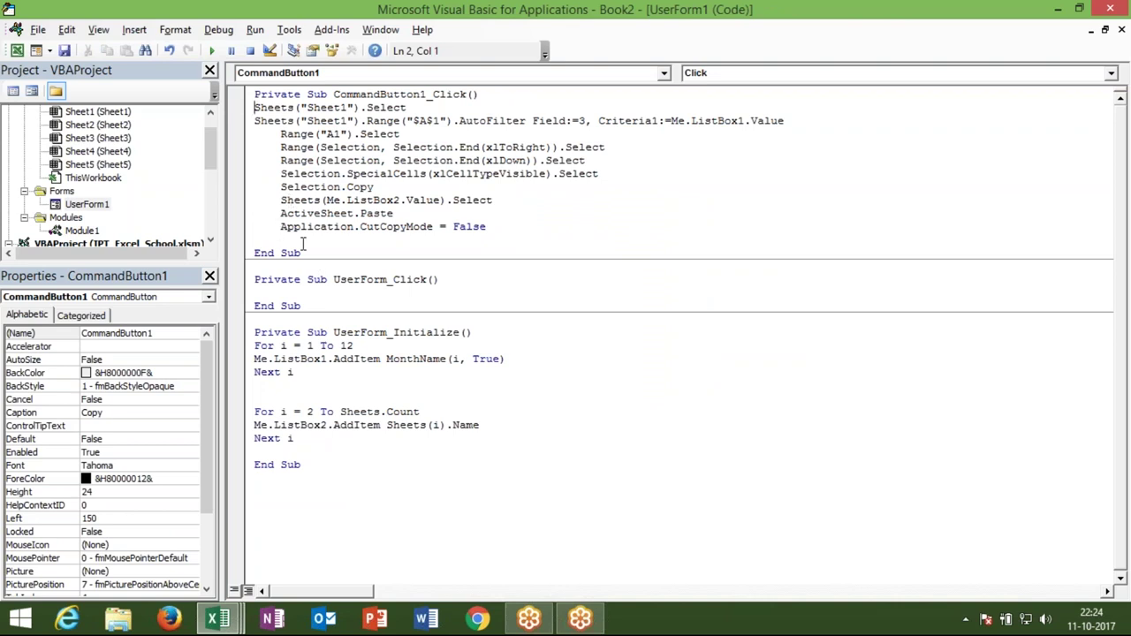
{"action": "double_click", "coordinate": [89, 205]}
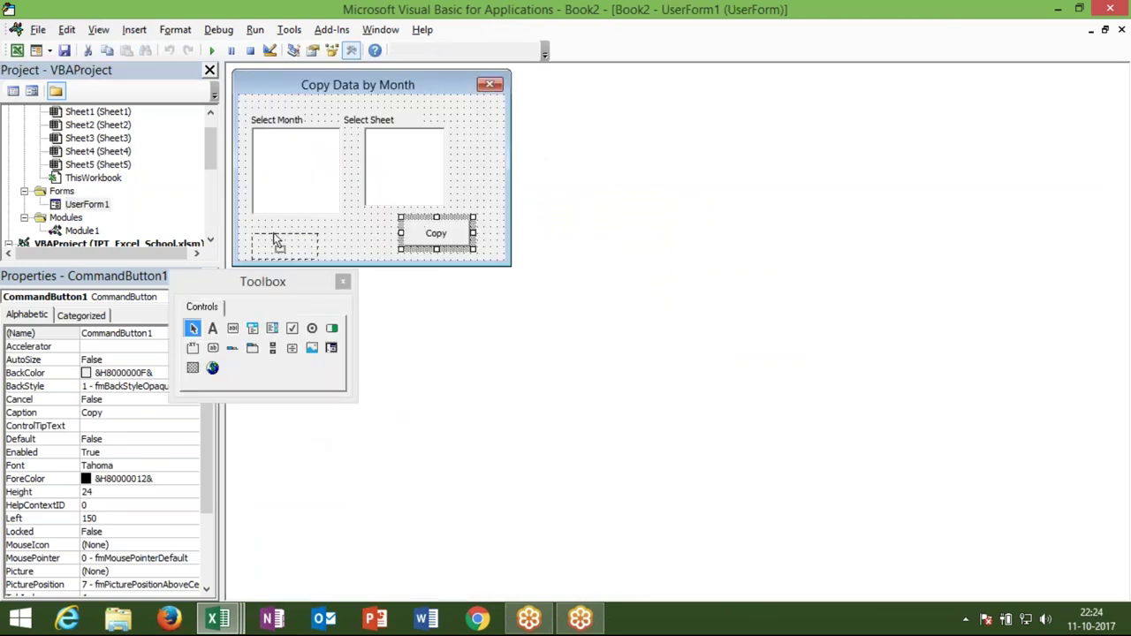
{"action": "left_click_drag", "start_coordinate": [337, 261], "coordinate": [285, 247]}
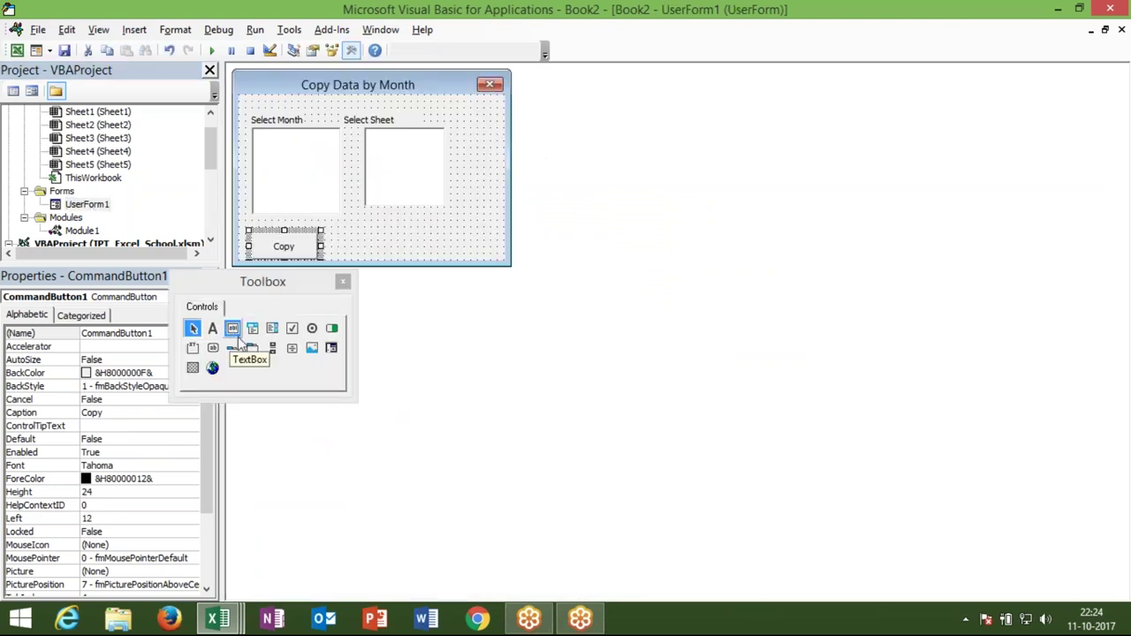
- Draw a taller new button captioned 'Copy Multi' and open its click procedure
{"action": "left_click", "coordinate": [214, 347]}
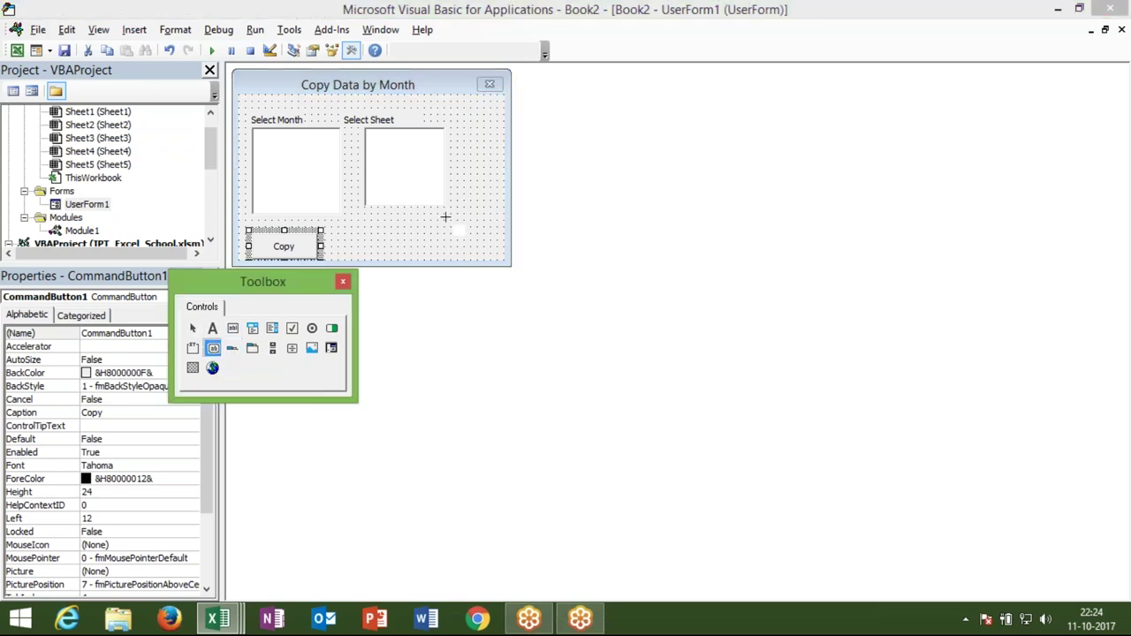
{"action": "left_click_drag", "start_coordinate": [401, 224], "coordinate": [485, 250]}
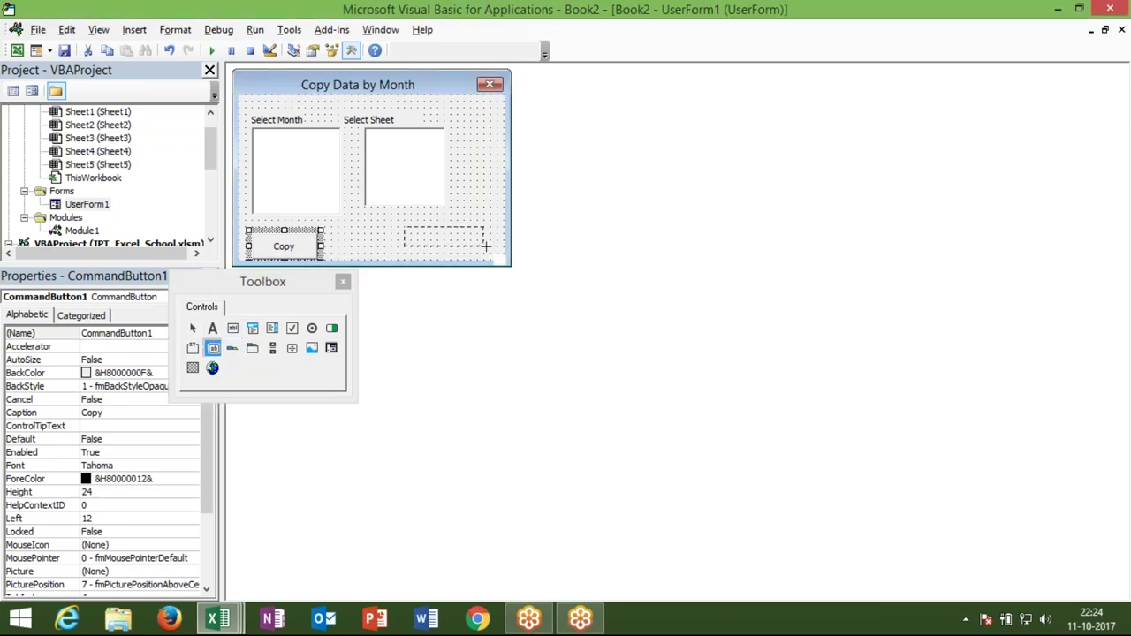
{"action": "left_click", "coordinate": [465, 242]}
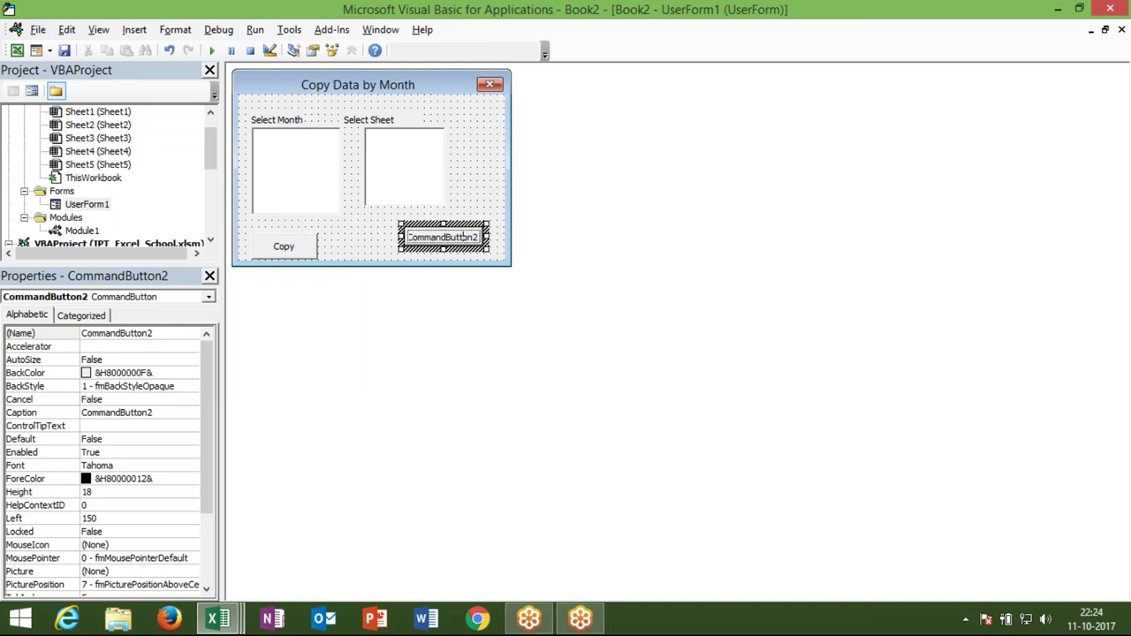
{"action": "key", "text": "BackSpace"}
{"action": "key", "text": "BackSpace"}
{"action": "key", "text": "BackSpace"}
{"action": "key", "text": "BackSpace"}
{"action": "key", "text": "BackSpace"}
{"action": "key", "text": "BackSpace"}
{"action": "key", "text": "BackSpace"}
{"action": "key", "text": "BackSpace"}
{"action": "key", "text": "BackSpace"}
{"action": "type", "text": "Copy Multi"}
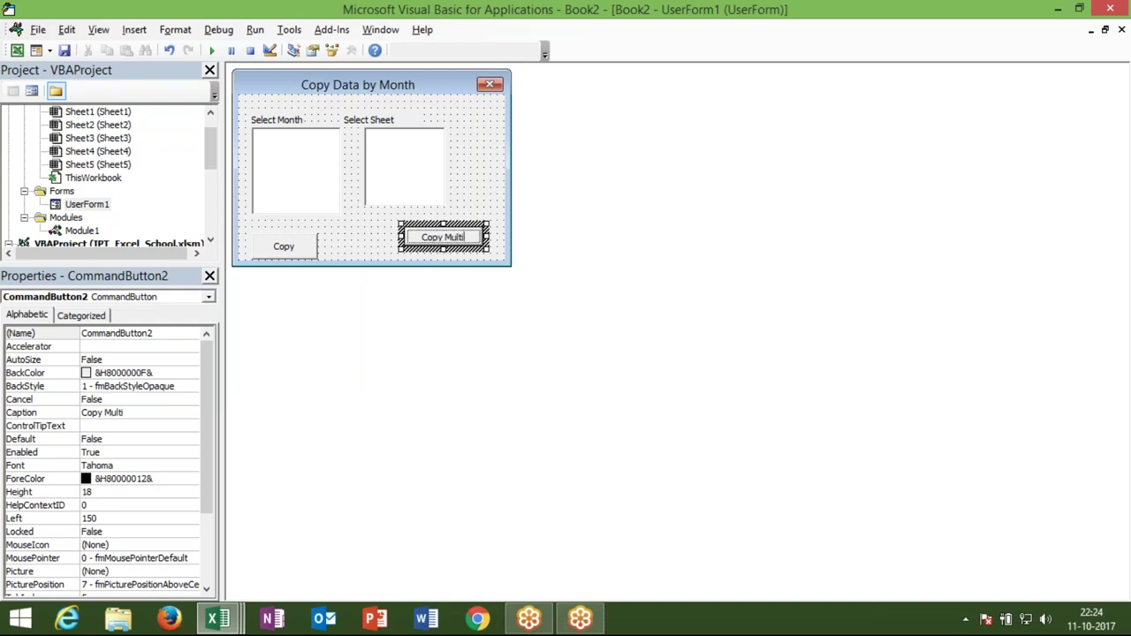
{"action": "left_click_drag", "start_coordinate": [443, 251], "coordinate": [443, 257]}
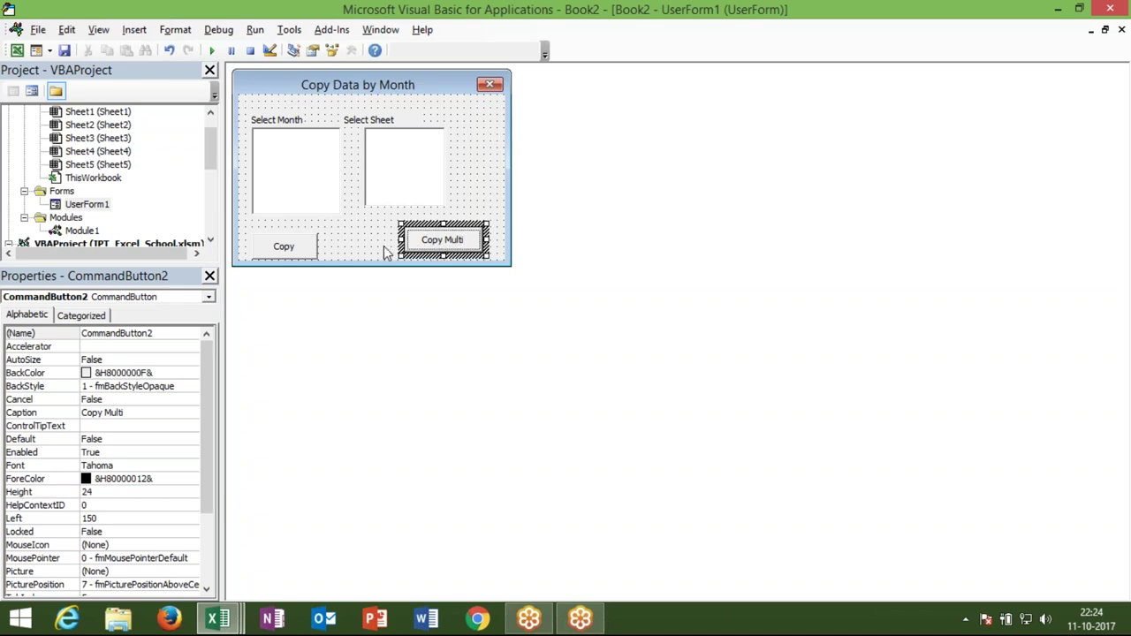
{"action": "double_click", "coordinate": [443, 254]}
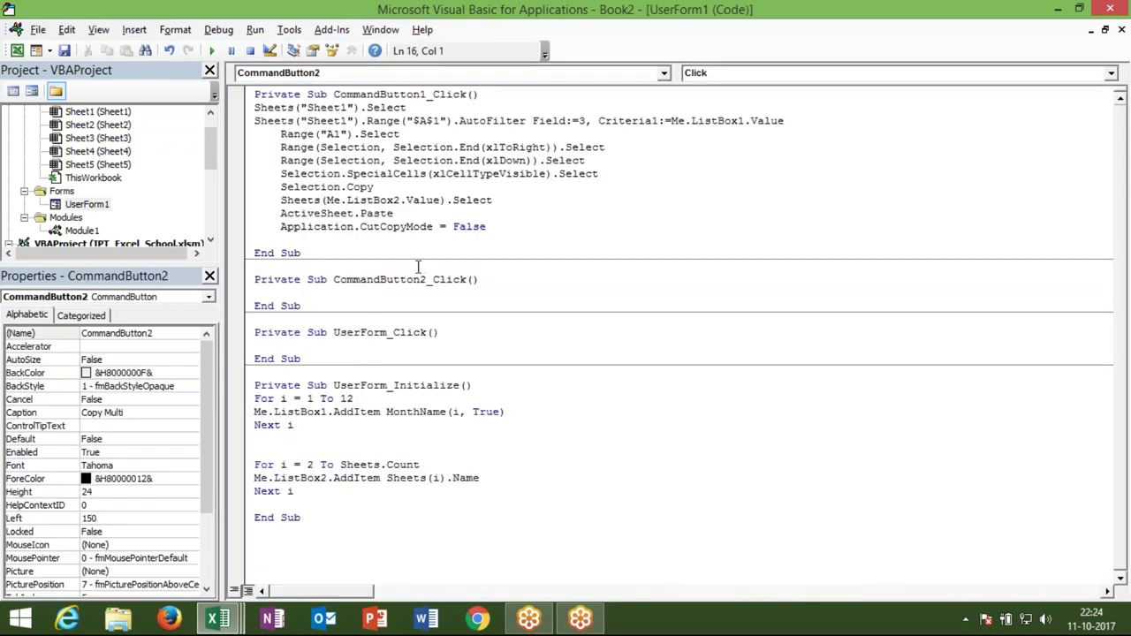
- Write the loop line For i = 0 To Me.ListBox1.ListCount - 1
{"action": "key", "text": "Return"}
{"action": "key", "text": "Return"}
{"action": "key", "text": "Return"}
{"action": "key", "text": "Return"}
{"action": "key", "text": "Up"}
{"action": "key", "text": "Up"}
{"action": "key", "text": "Up"}
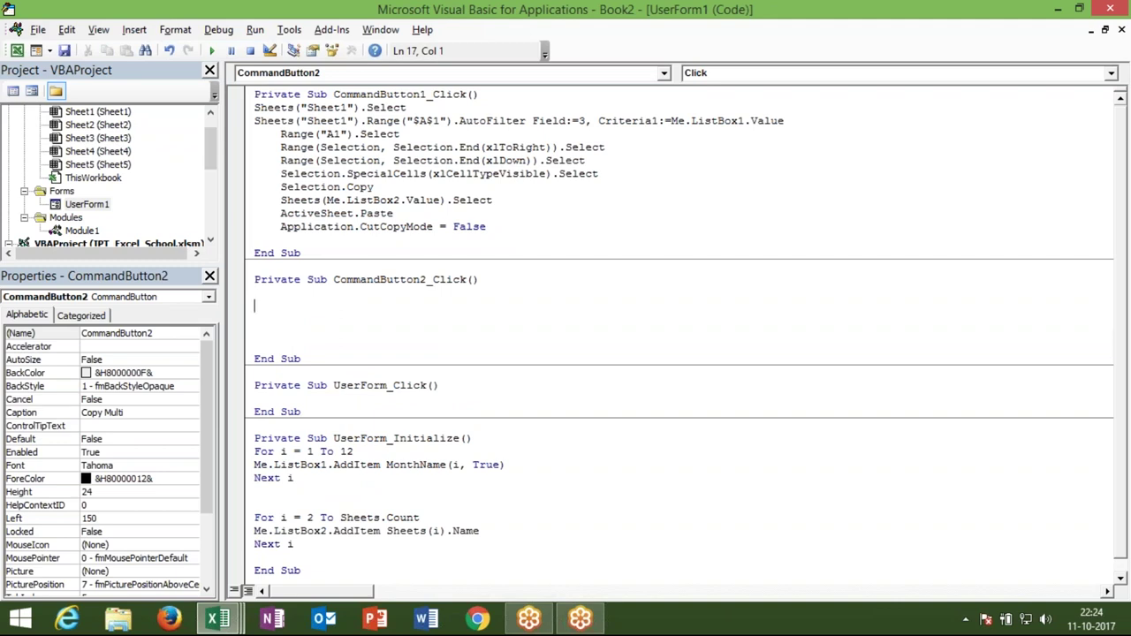
{"action": "left_click", "coordinate": [255, 292]}
{"action": "type", "text": "for i = 1"}
{"action": "key", "text": "Delete"}
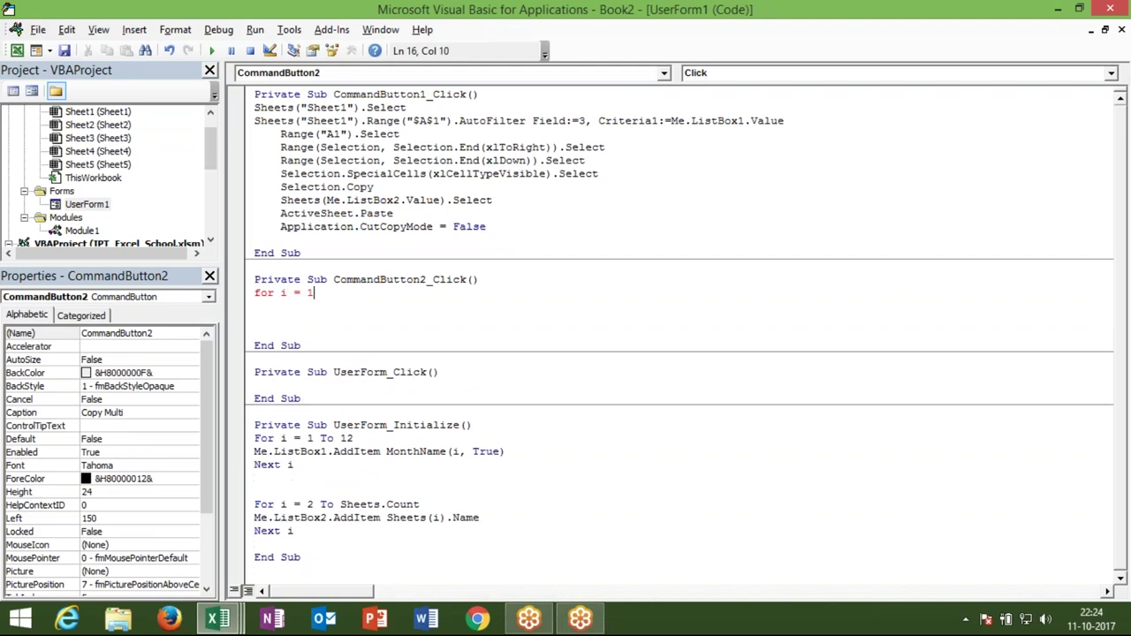
{"action": "key", "text": "BackSpace"}
{"action": "type", "text": "0"}
{"action": "type", "text": " to me.li"}
{"action": "key", "text": "Tab"}
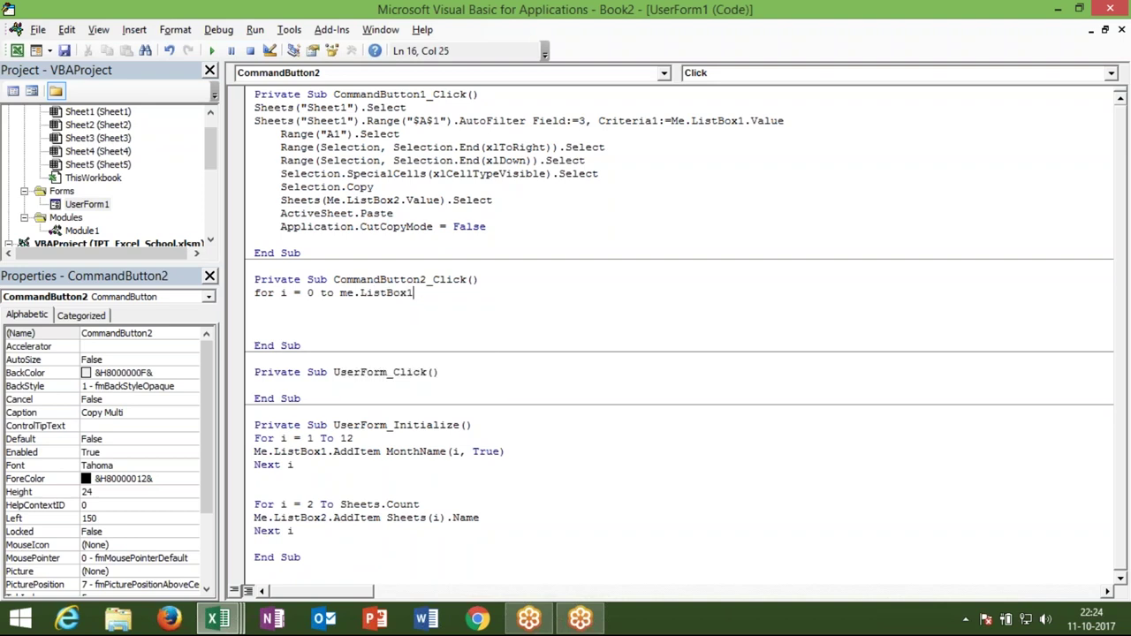
{"action": "type", "text": ".li"}
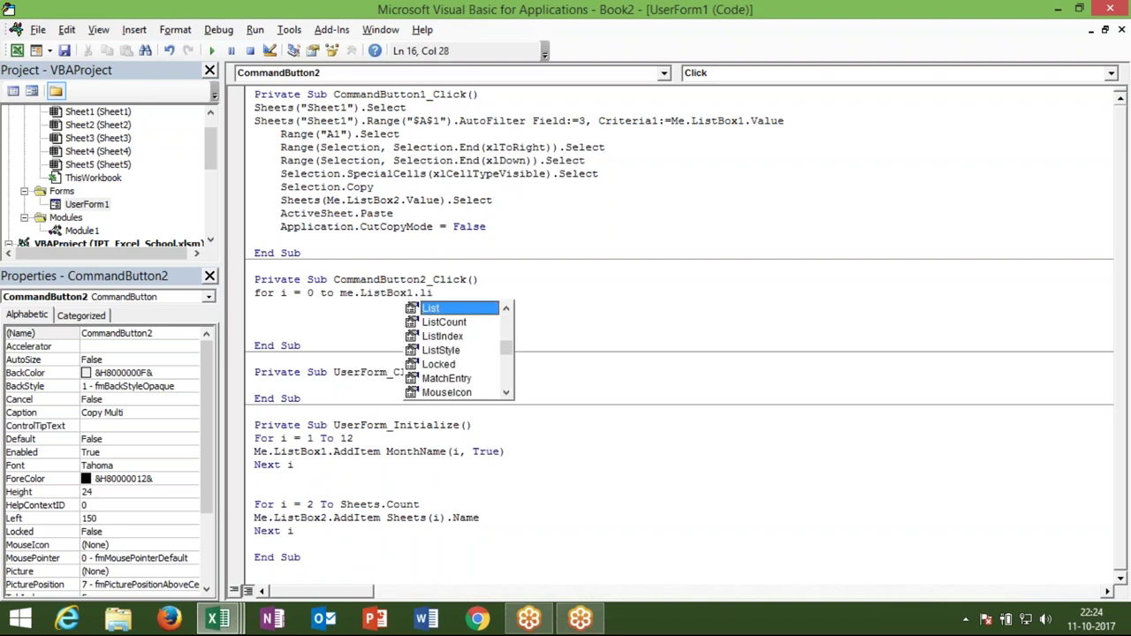
{"action": "key", "text": "Down"}
{"action": "key", "text": "Tab"}
{"action": "type", "text": "- "}
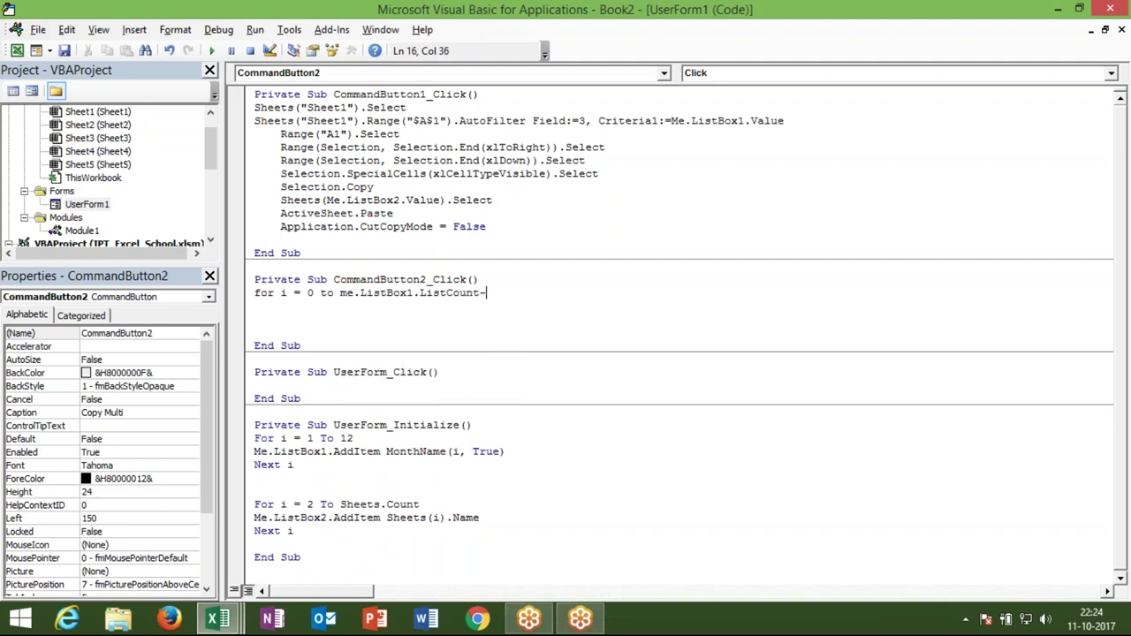
{"action": "type", "text": "1"}
{"action": "key", "text": "Return"}
{"action": "key", "text": "Return"}
{"action": "key", "text": "Return"}
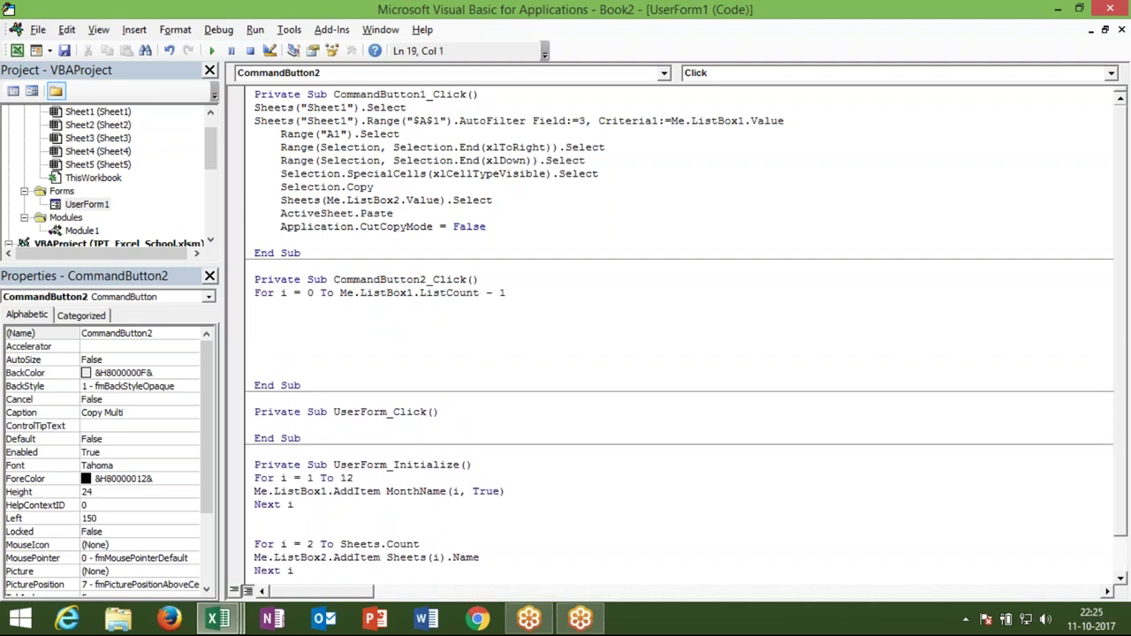
{"action": "double_click", "coordinate": [310, 293]}
- Add If Me.ListBox1.Selected(i) Then and begin the line a=a & ","
{"action": "left_click", "coordinate": [291, 324]}
{"action": "type", "text": "if"}
{"action": "type", "text": "me.l"}
{"action": "key", "text": "BackSpace"}
{"action": "key", "text": "BackSpace"}
{"action": "key", "text": "BackSpace"}
{"action": "key", "text": "BackSpace"}
{"action": "type", "text": "me.li"}
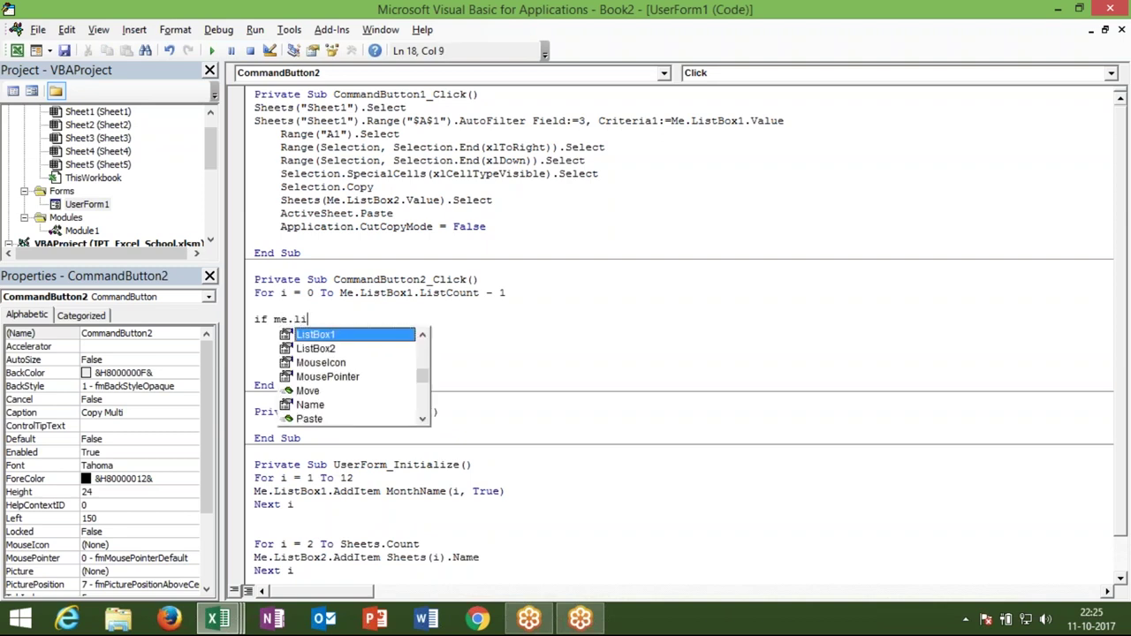
{"action": "key", "text": "Tab"}
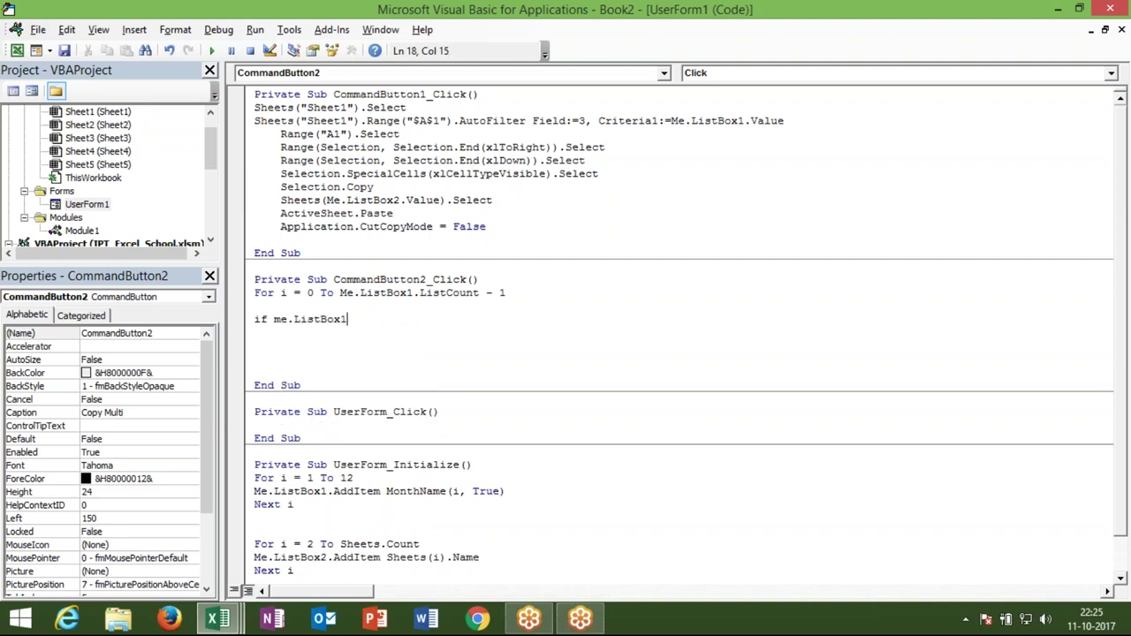
{"action": "type", "text": ".Lis"}
{"action": "key", "text": "Tab"}
{"action": "type", "text": "(i)"}
{"action": "type", "text": " then"}
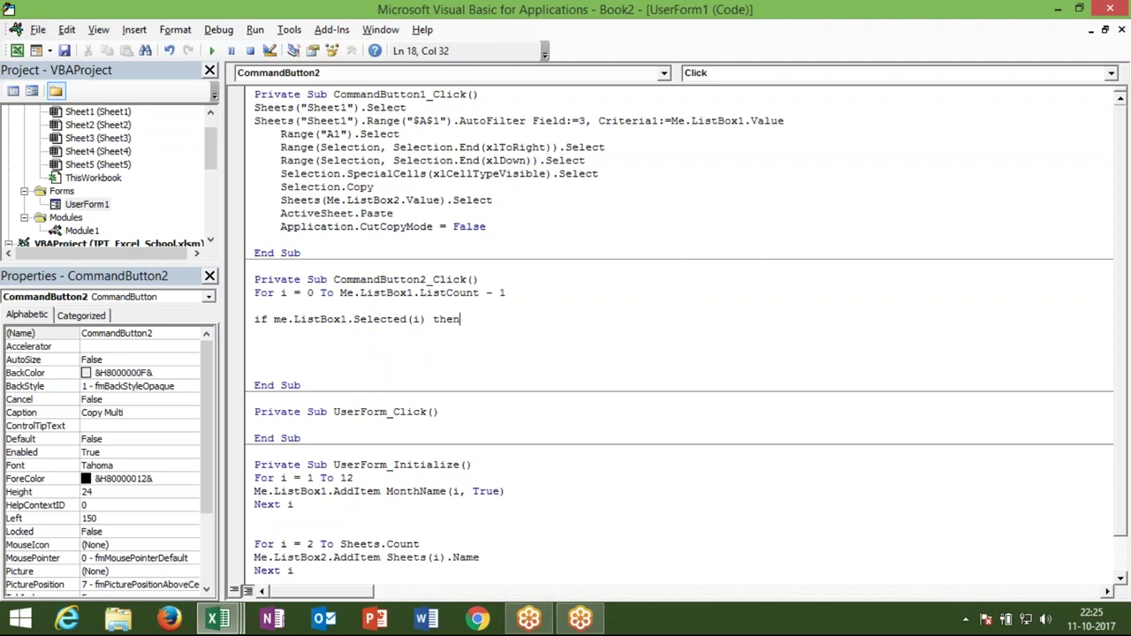
{"action": "key", "text": "Return"}
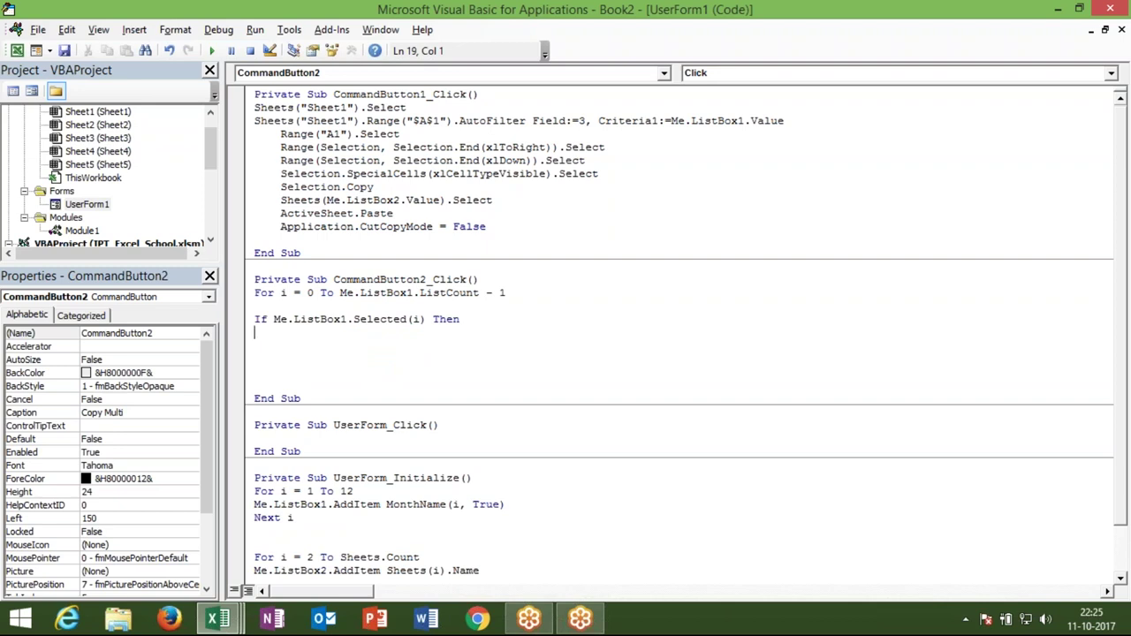
{"action": "type", "text": "a="}
{"action": "type", "text": "a\""}
{"action": "key", "text": "BackSpace"}
{"action": "type", "text": "& \","}
{"action": "type", "text": "\""}
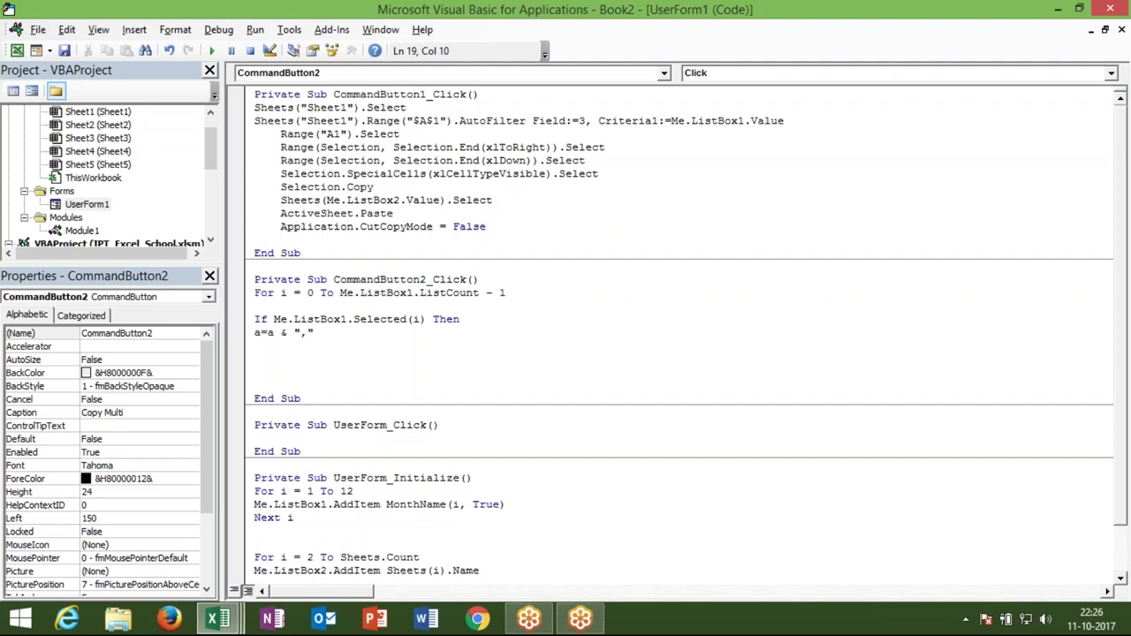
- Finish the line a = a & "," & Me.ListBox1.List(i) and close the loop with Next i
{"action": "type", "text": "& "}
{"action": "type", "text": "me."}
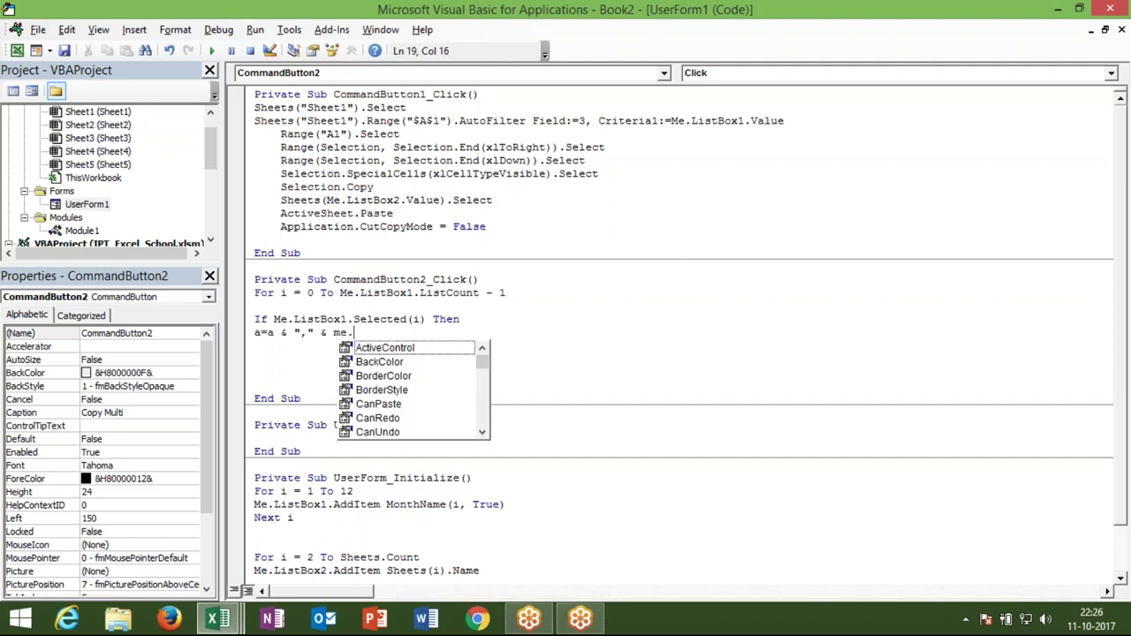
{"action": "type", "text": "li"}
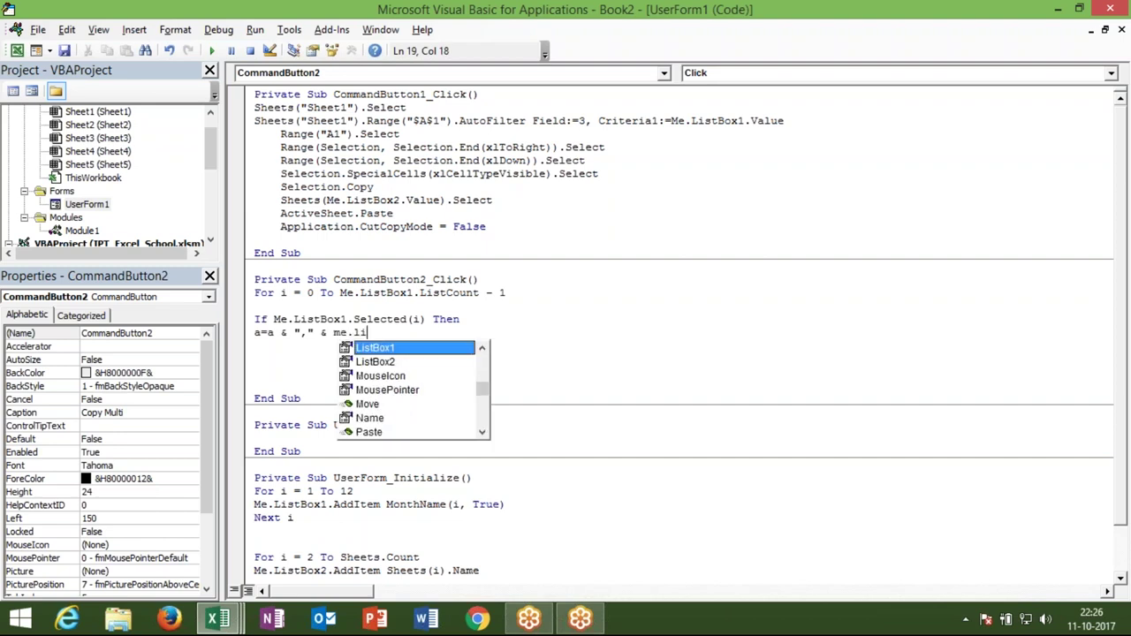
{"action": "key", "text": "Tab"}
{"action": "type", "text": "."}
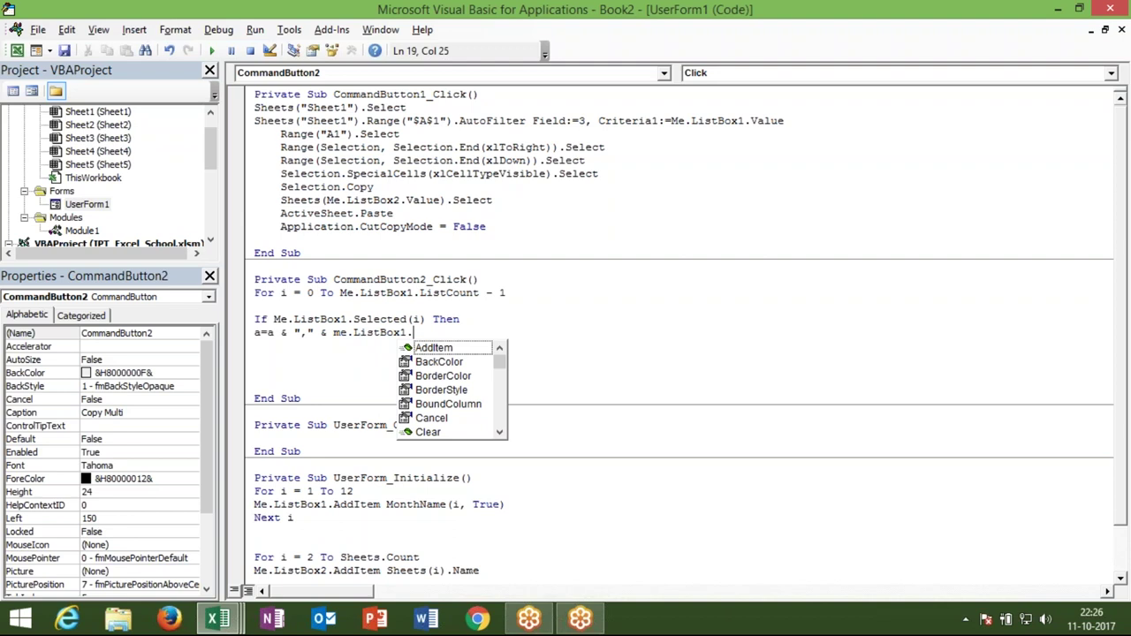
{"action": "type", "text": "li"}
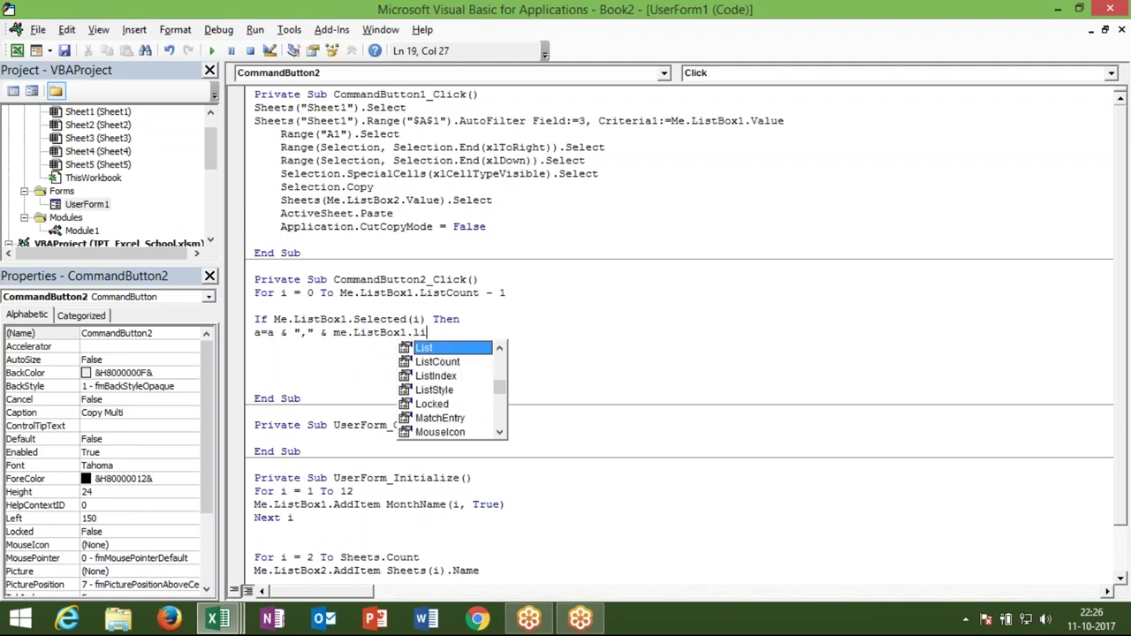
{"action": "key", "text": "Tab"}
{"action": "type", "text": "("}
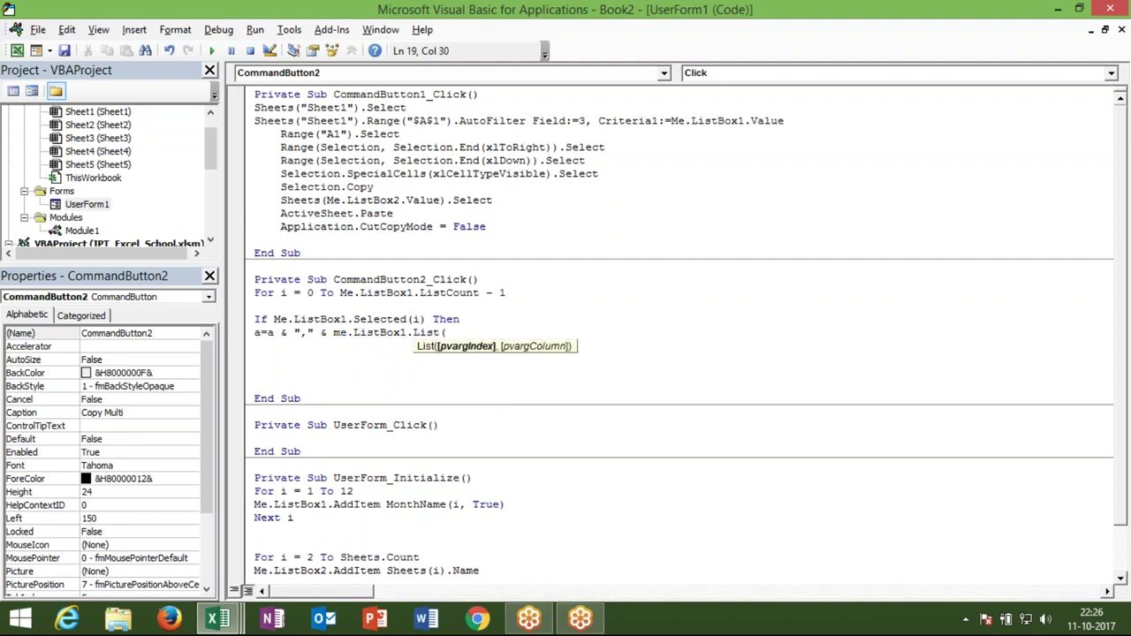
{"action": "type", "text": "i"}
{"action": "type", "text": ")"}
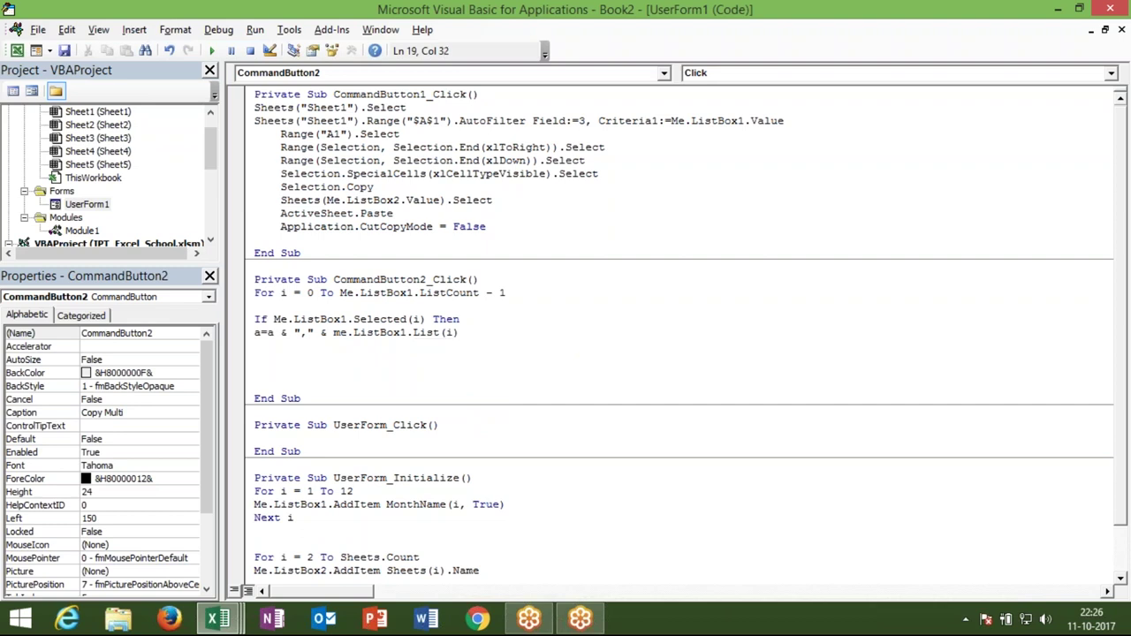
{"action": "key", "text": "Return"}
{"action": "type", "text": "next i"}
{"action": "key", "text": "Return"}
{"action": "key", "text": "Return"}
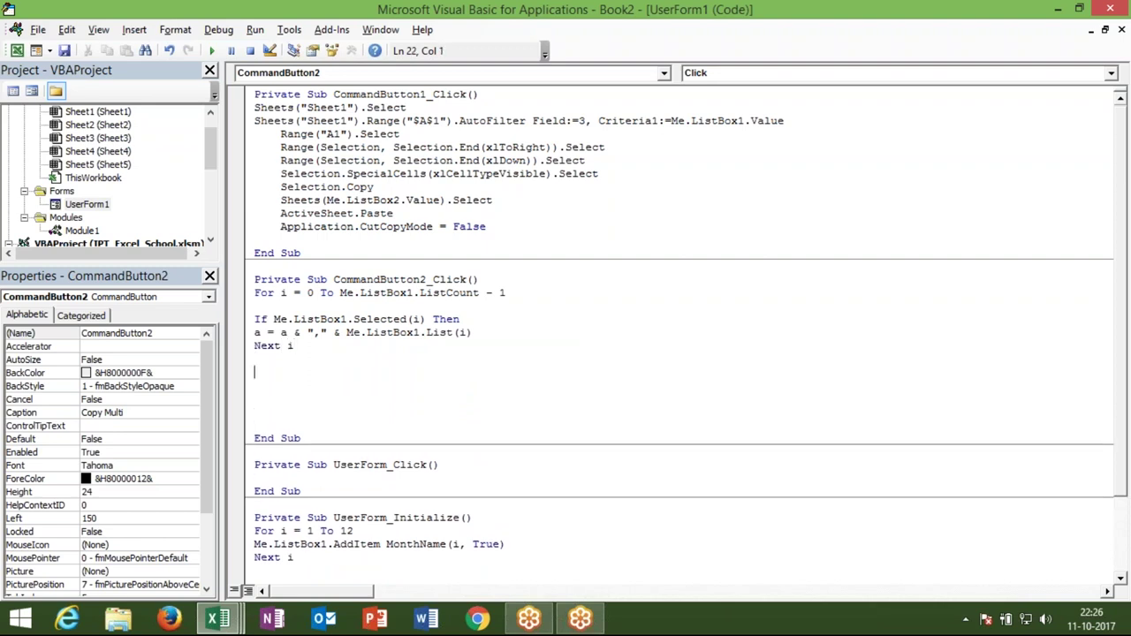
- Copy the recorded AutoFilter statement from Macro2 in Module1
{"action": "double_click", "coordinate": [82, 230]}
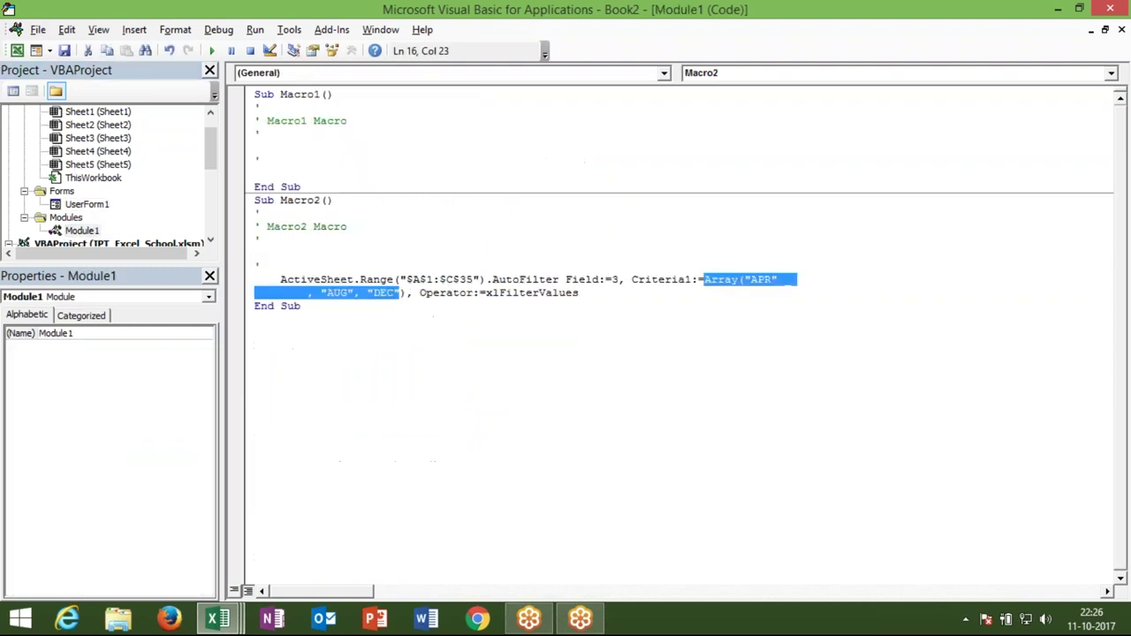
{"action": "left_click", "coordinate": [363, 315]}
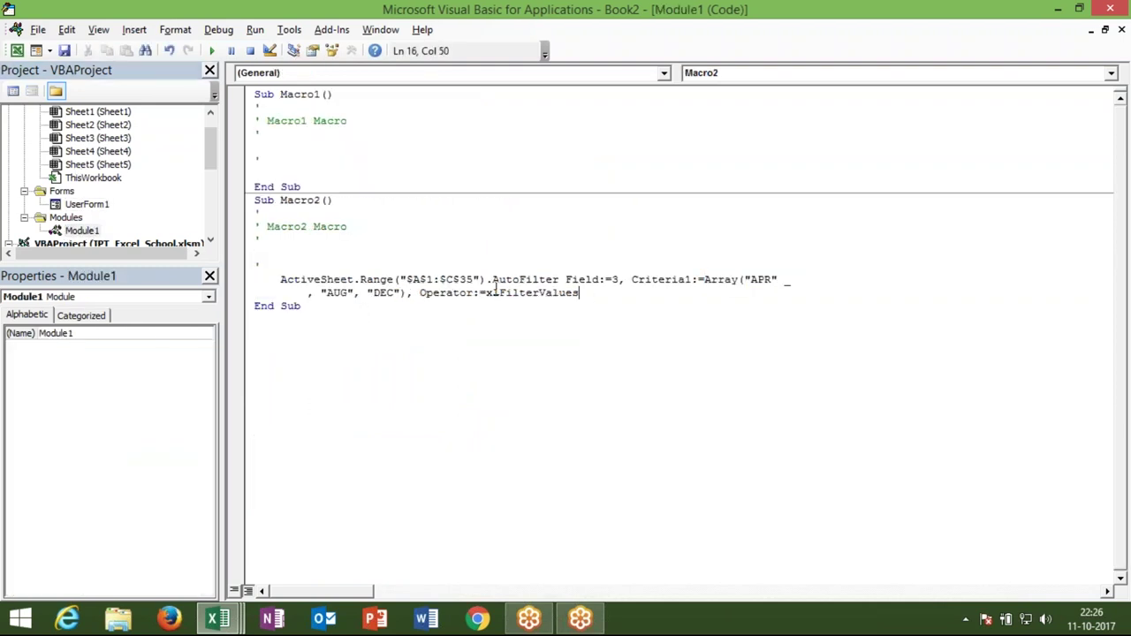
{"action": "left_click_drag", "start_coordinate": [579, 293], "coordinate": [276, 279]}
{"action": "key", "text": "ctrl+c"}
{"action": "double_click", "coordinate": [64, 232]}
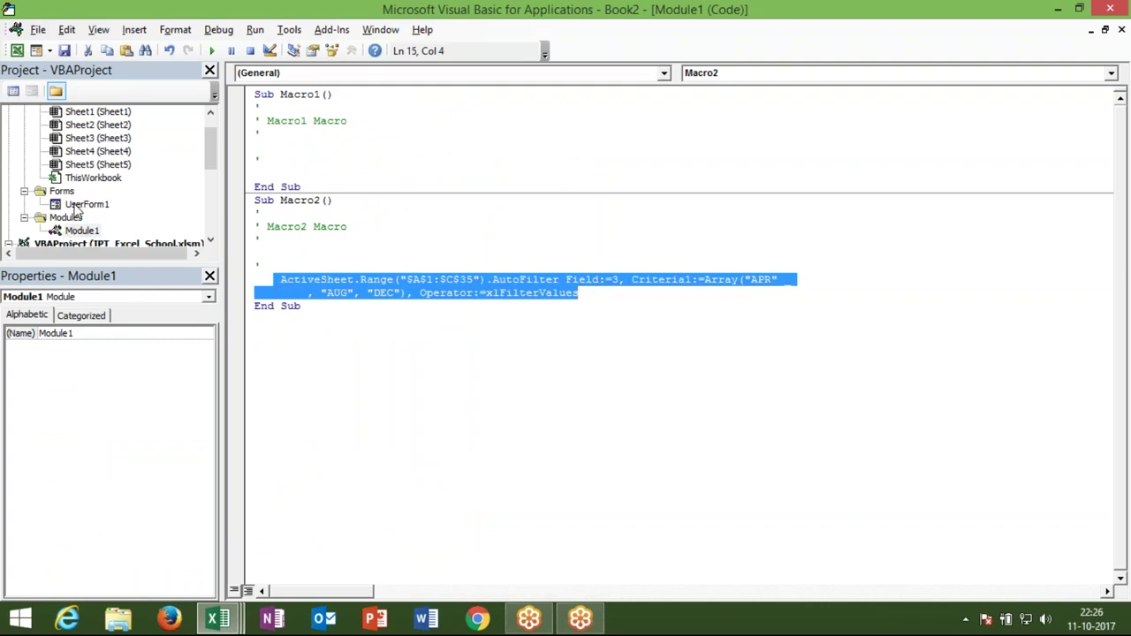
- Paste the AutoFilter statement into CommandButton2_Click below the loop
{"action": "double_click", "coordinate": [78, 205]}
{"action": "double_click", "coordinate": [422, 246]}
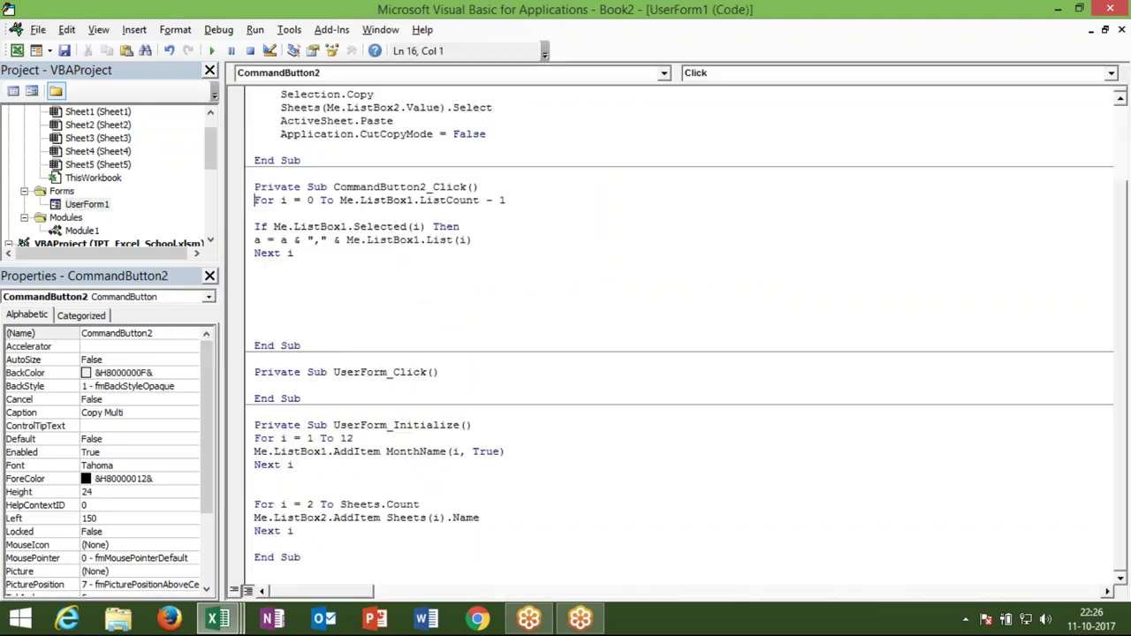
{"action": "left_click", "coordinate": [265, 286]}
{"action": "key", "text": "ctrl+v"}
- Delete the hard-coded "APR", "AUG", "DEC" criteria and rejoin the split line
{"action": "left_click", "coordinate": [332, 338]}
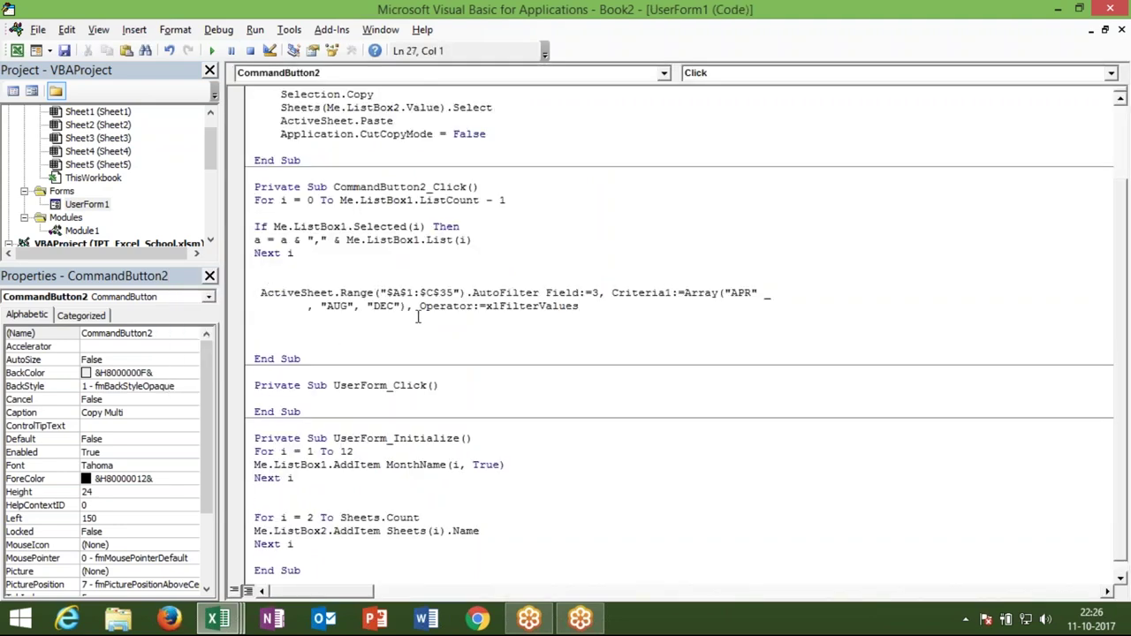
{"action": "left_click_drag", "start_coordinate": [402, 305], "coordinate": [327, 292]}
{"action": "left_click_drag", "start_coordinate": [429, 266], "coordinate": [730, 294]}
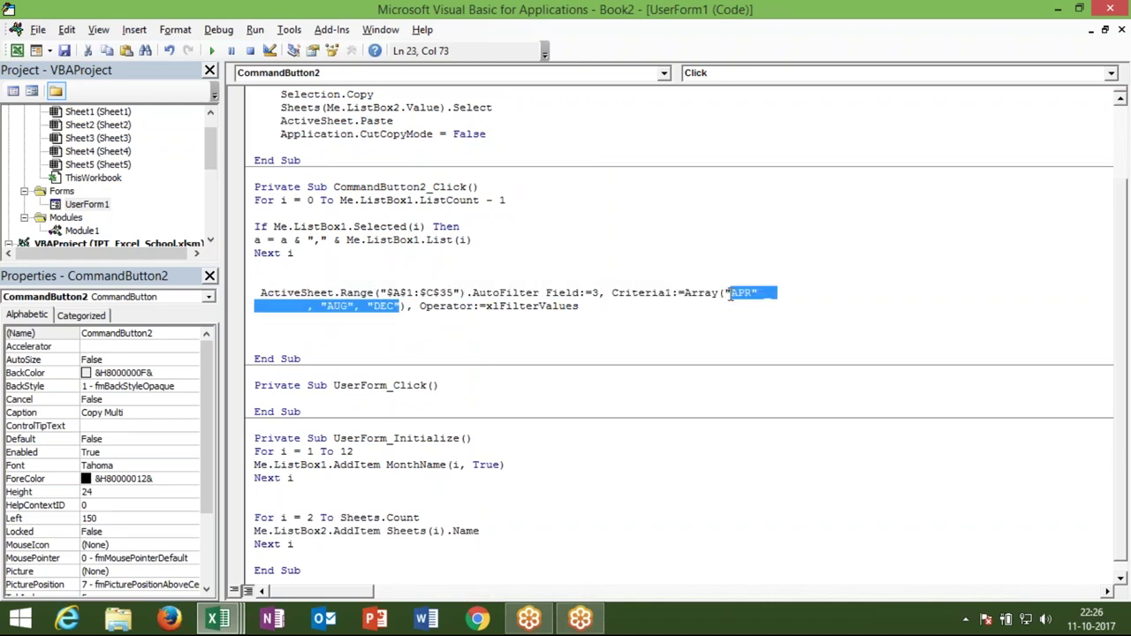
{"action": "key", "text": "Delete"}
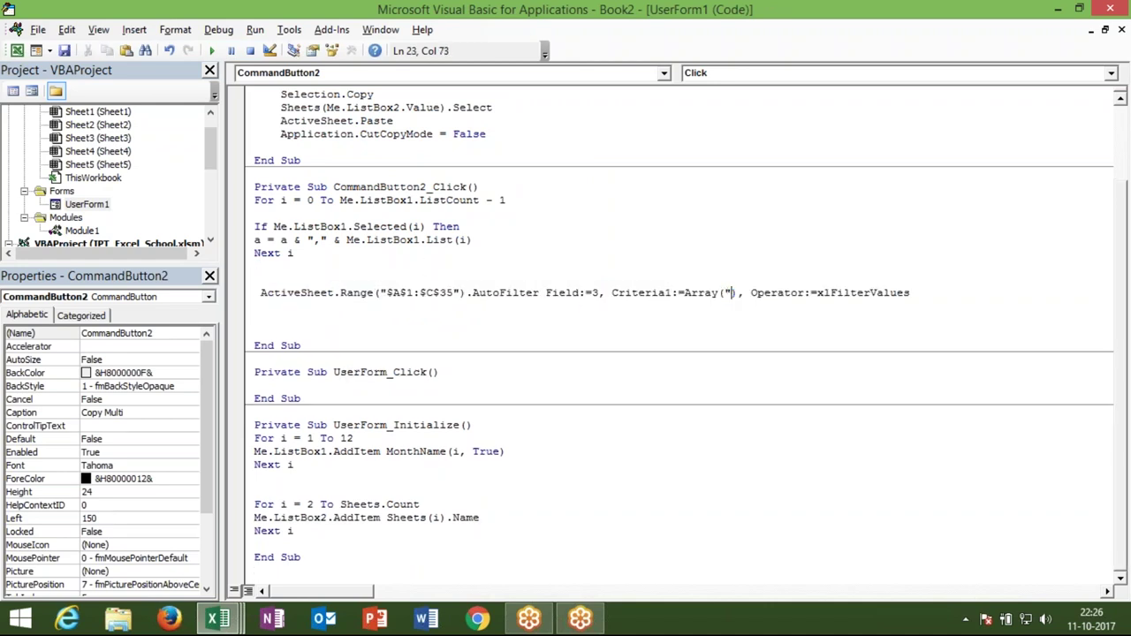
{"action": "key", "text": "Return"}
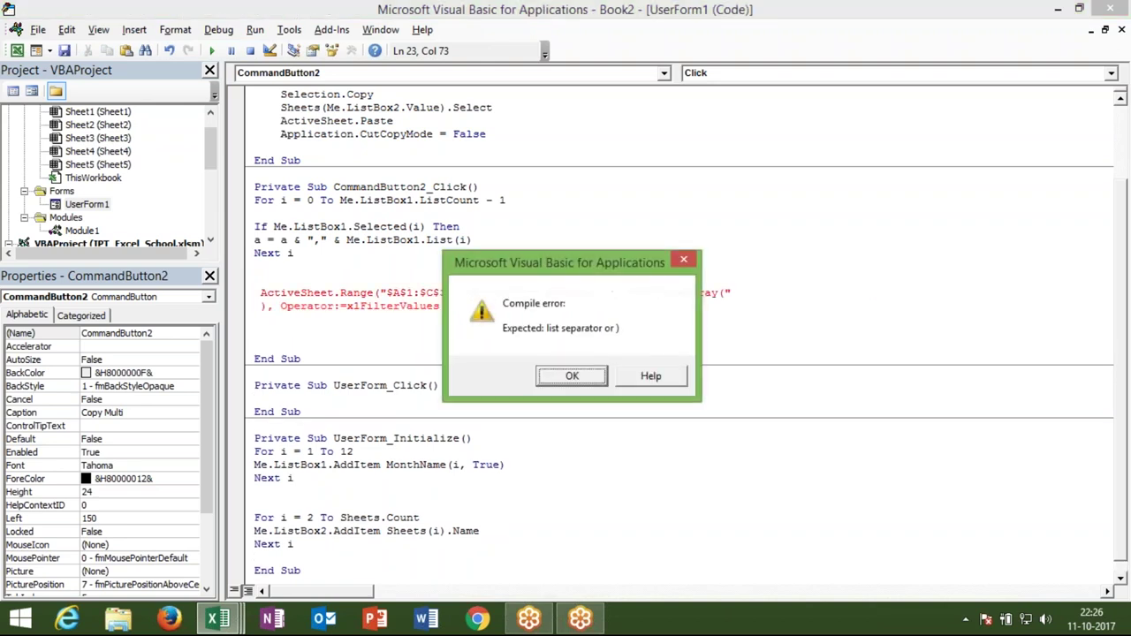
{"action": "key", "text": "Return"}
{"action": "key", "text": "Delete"}
{"action": "key", "text": "BackSpace"}
- Make Array(a) the criteria, then test Copy Multi with Jan, Feb and Mar, hitting 'Next without For'
{"action": "type", "text": "a), Operator:=xlFilterValues"}
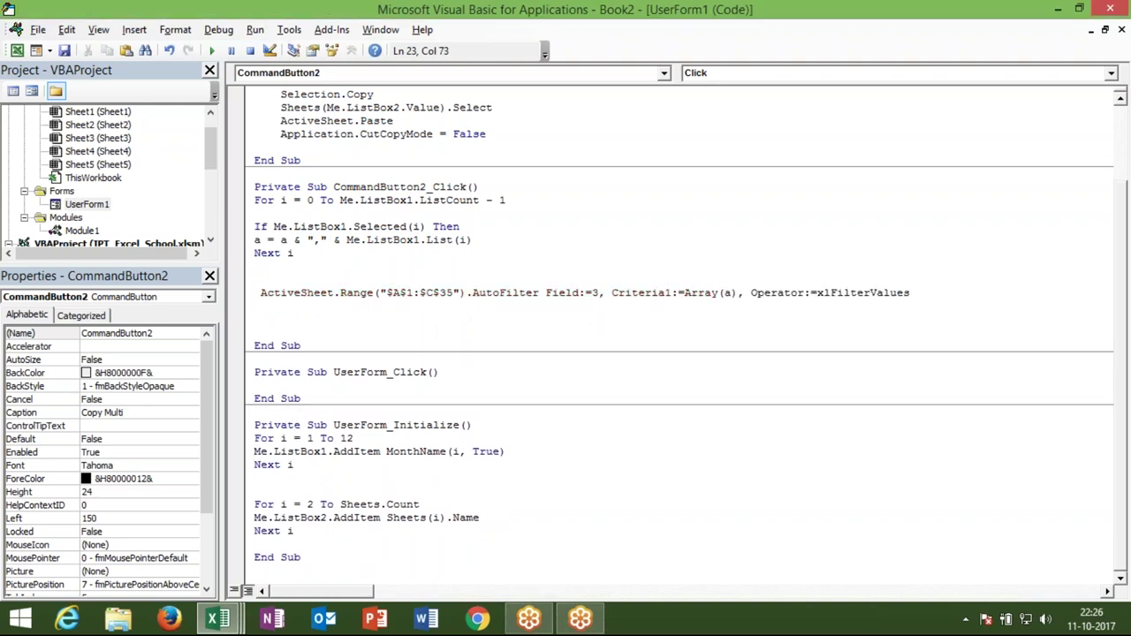
{"action": "left_click", "coordinate": [703, 318]}
{"action": "left_click", "coordinate": [212, 50]}
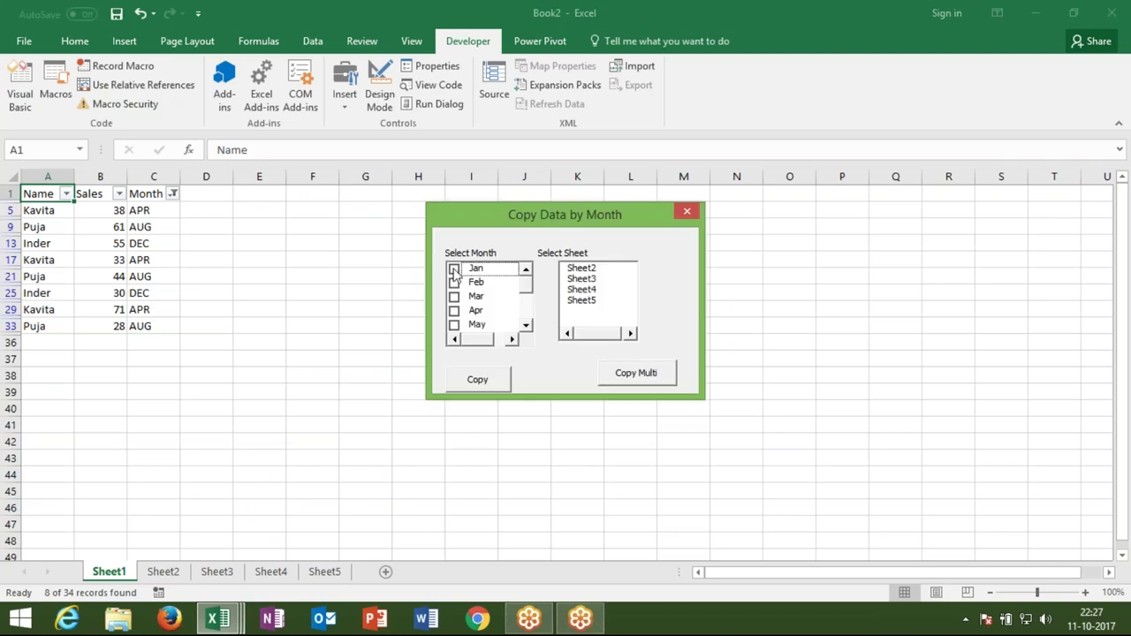
{"action": "left_click", "coordinate": [454, 269]}
{"action": "left_click", "coordinate": [454, 282]}
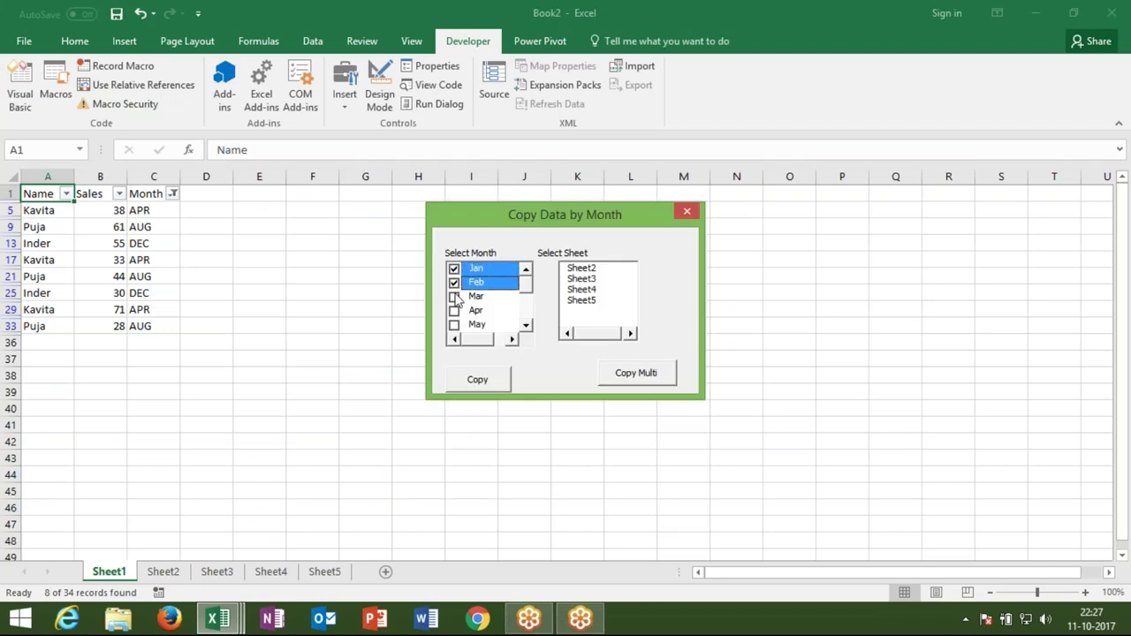
{"action": "left_click", "coordinate": [454, 297]}
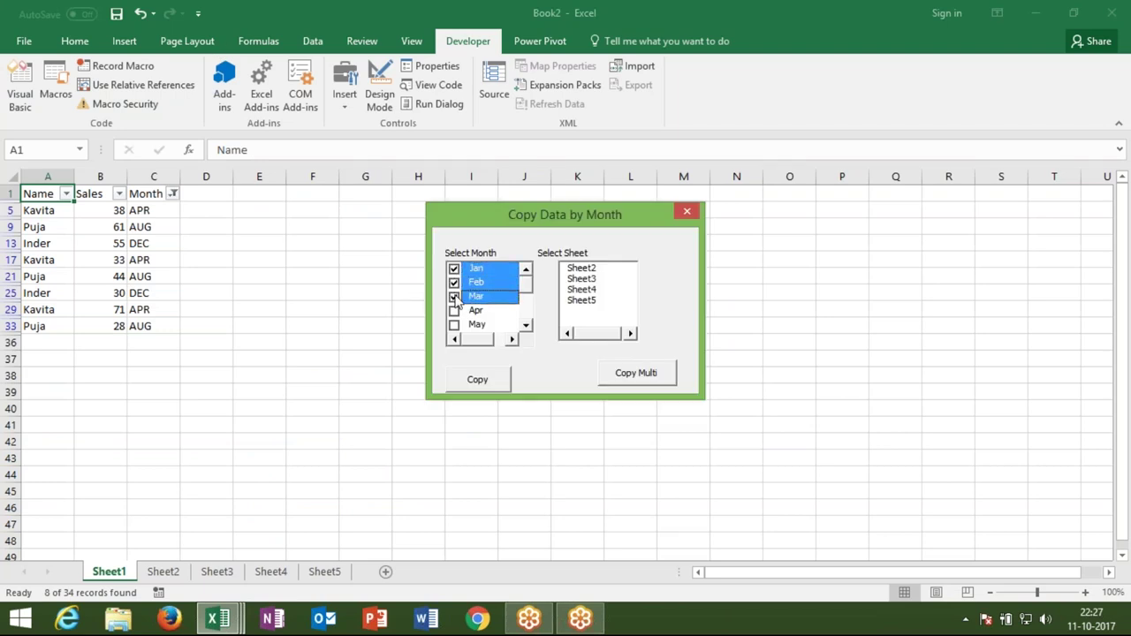
{"action": "left_click", "coordinate": [628, 380]}
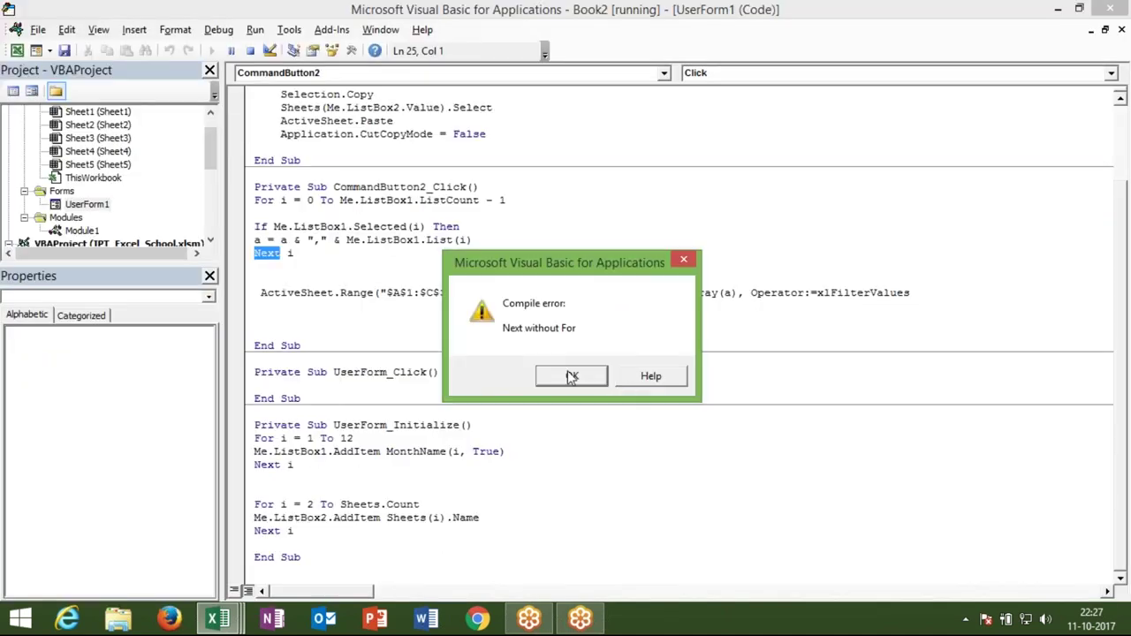
{"action": "left_click", "coordinate": [572, 378]}
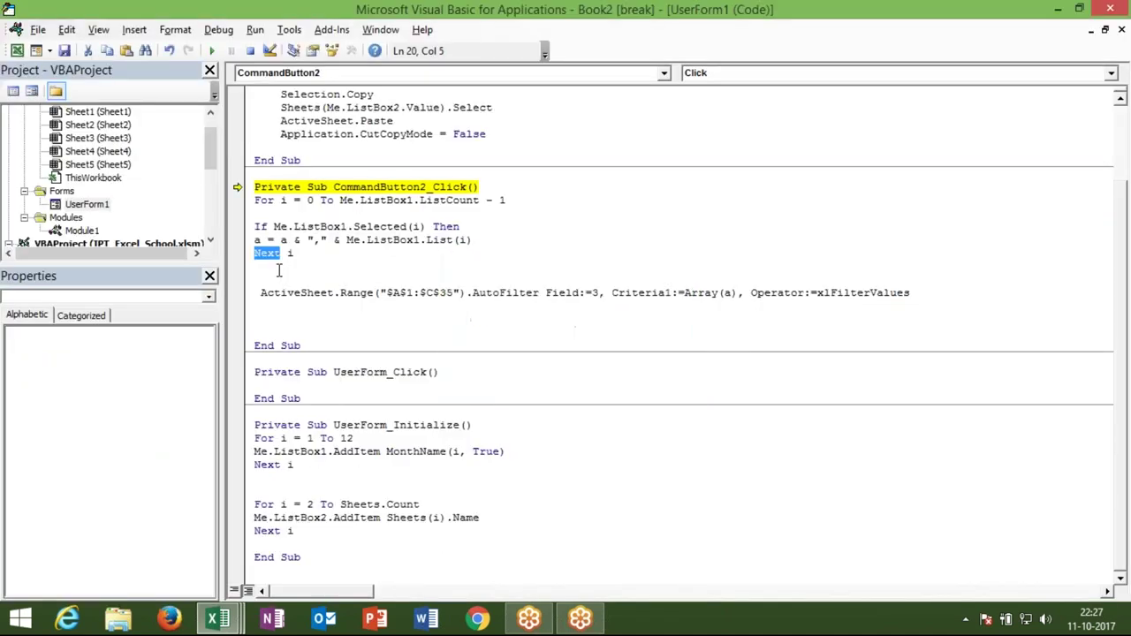
- Insert an End If line above Next i
{"action": "left_click", "coordinate": [257, 254]}
{"action": "left_click", "coordinate": [254, 254]}
{"action": "key", "text": "Return"}
{"action": "type", "text": "end if"}
{"action": "left_click", "coordinate": [275, 280]}
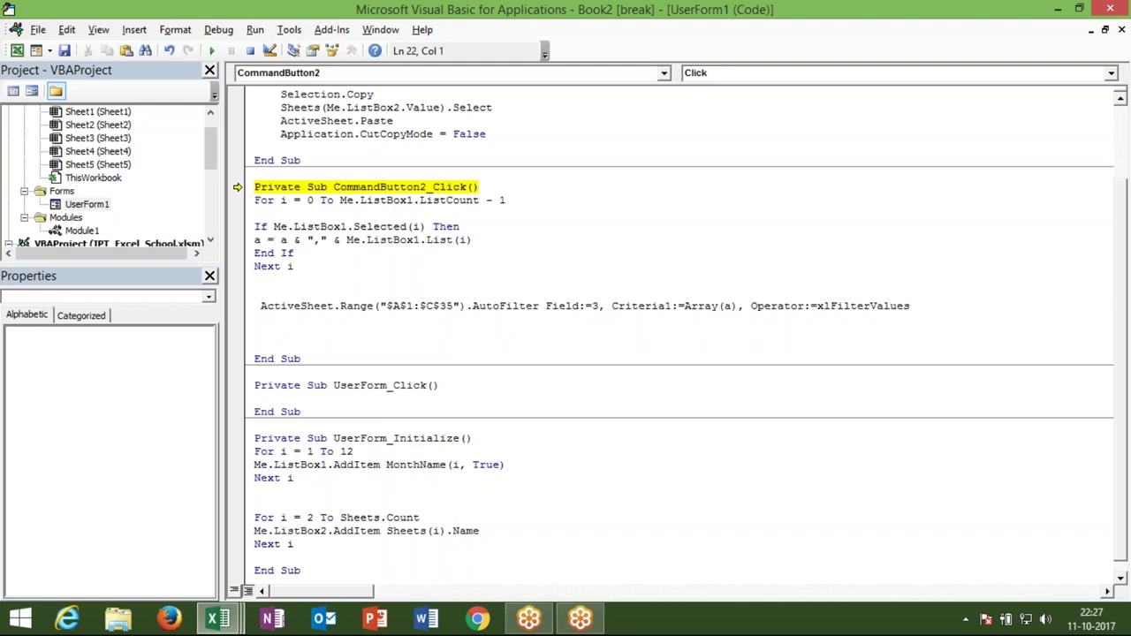
- Rerun the Jan–Mar filter, close the form, and view Sheet1 showing 0 of 34 records
{"action": "left_click", "coordinate": [213, 50]}
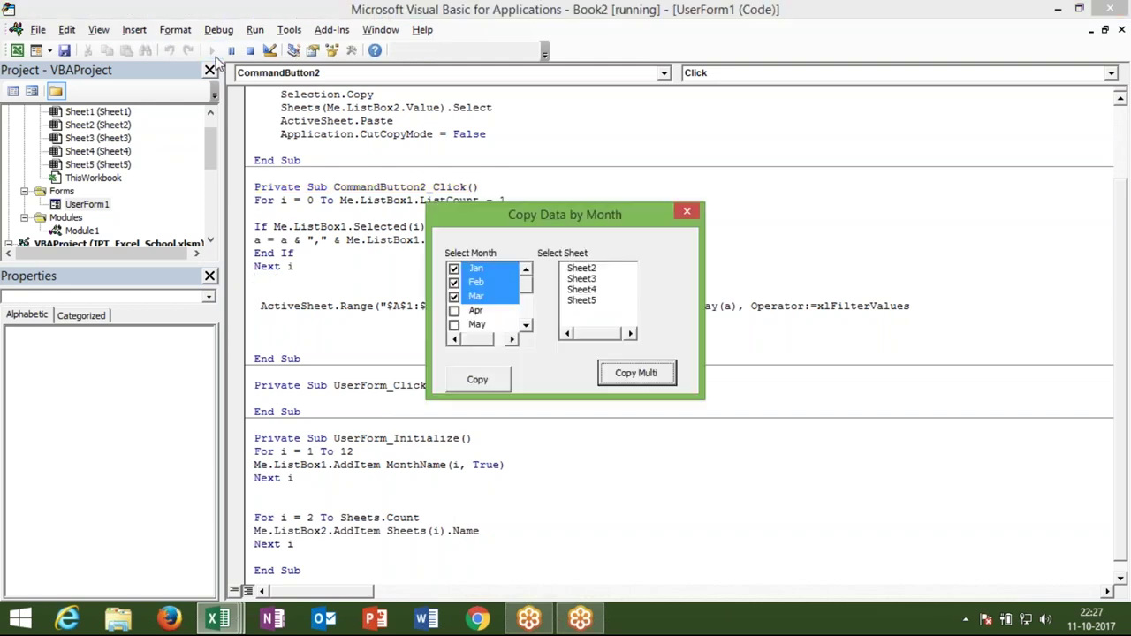
{"action": "left_click", "coordinate": [621, 378]}
{"action": "left_click", "coordinate": [686, 212]}
{"action": "key", "text": "alt+F11"}
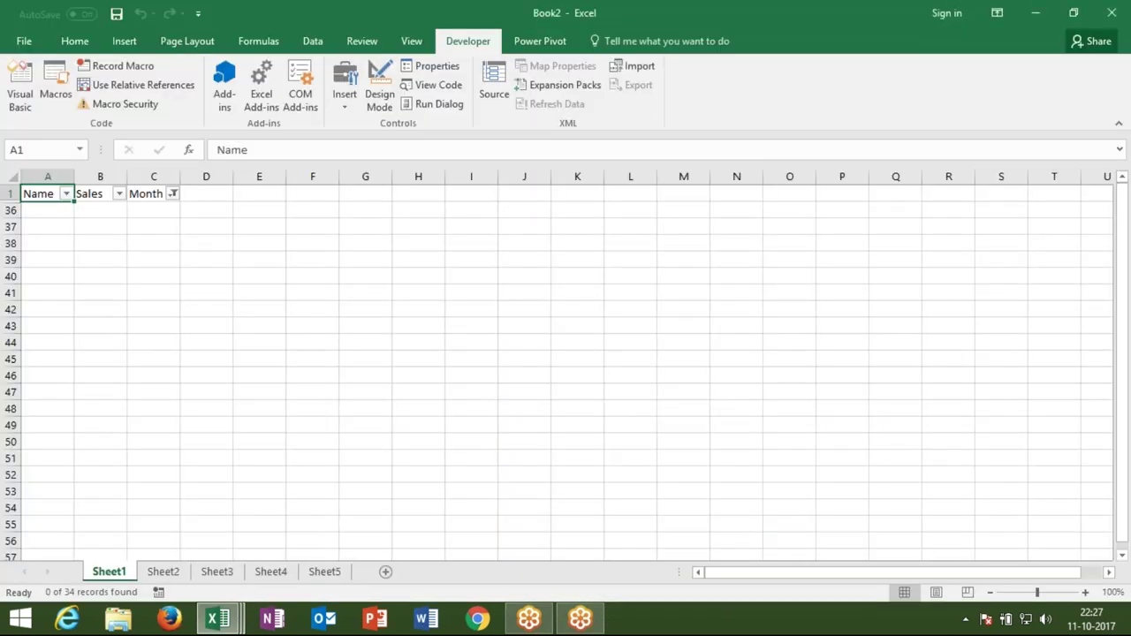
- Review the DEC criteria in Module1's recorded Macro2
{"action": "key", "text": "alt+Tab"}
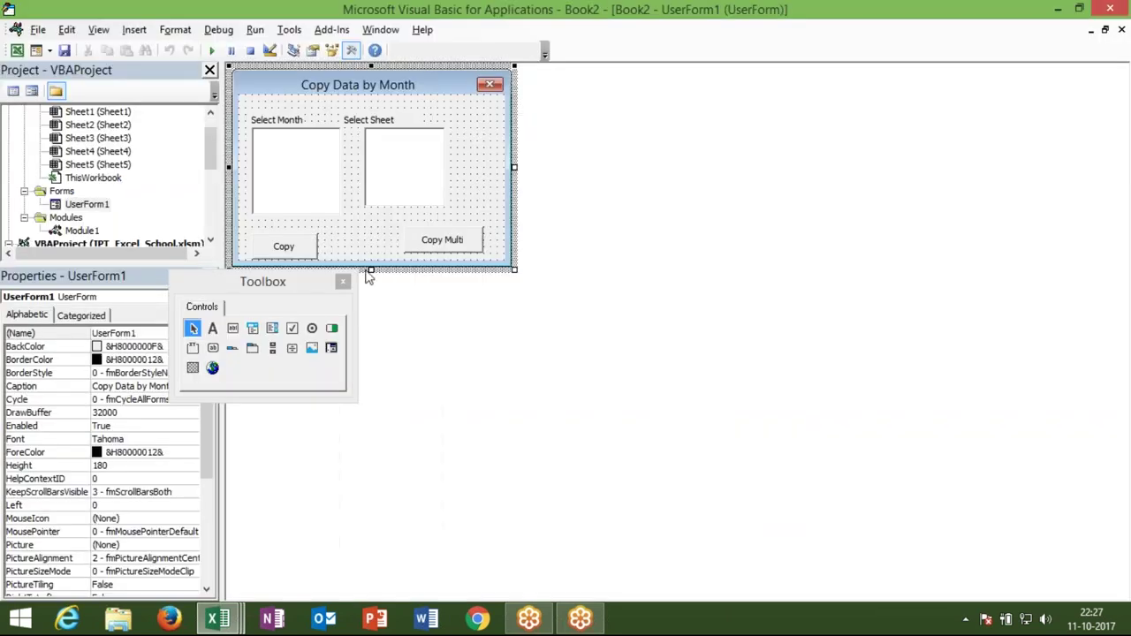
{"action": "double_click", "coordinate": [97, 232]}
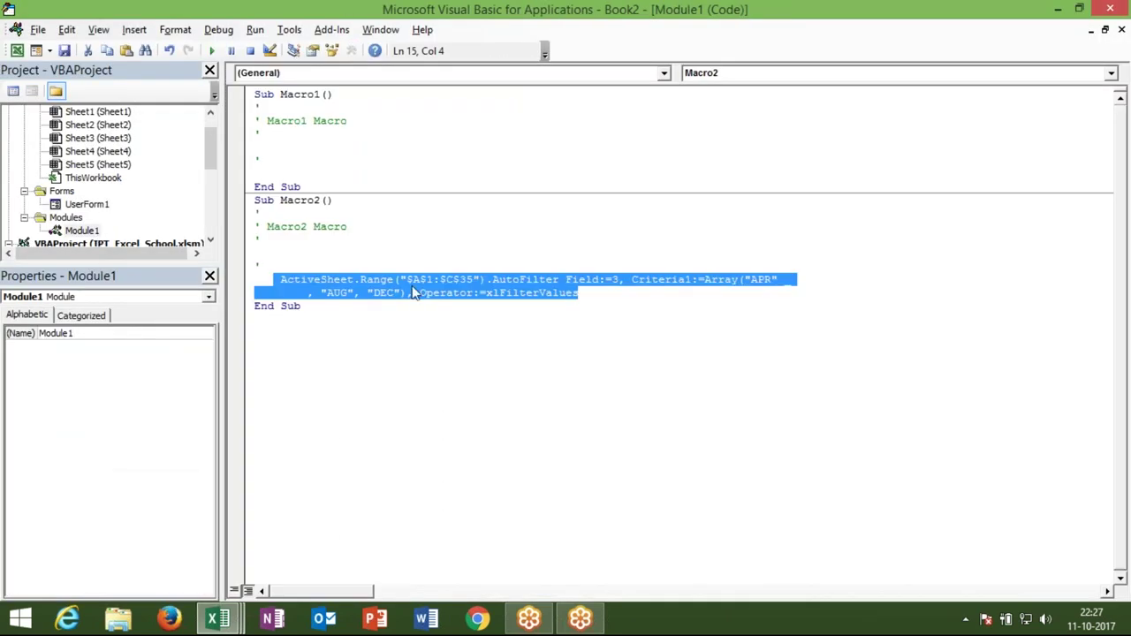
{"action": "left_click", "coordinate": [535, 315]}
{"action": "left_click_drag", "start_coordinate": [534, 314], "coordinate": [373, 293]}
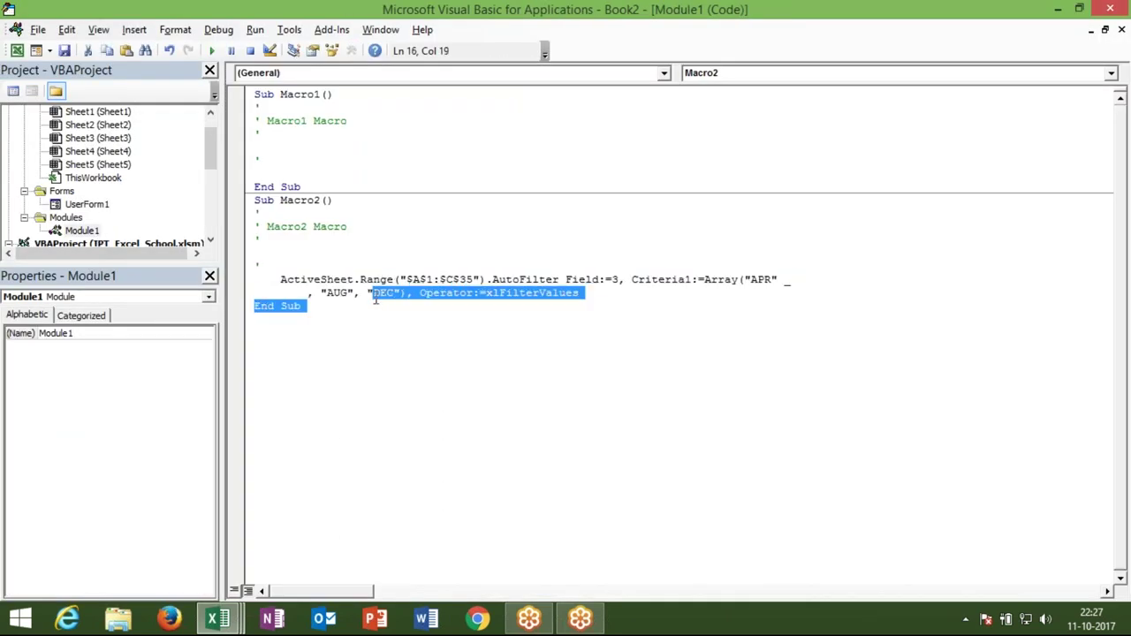
- Add 'Dim a(1 To 1, 1 To 12)' at the top of CommandButton2_Click
{"action": "left_click", "coordinate": [86, 207]}
{"action": "double_click", "coordinate": [86, 206]}
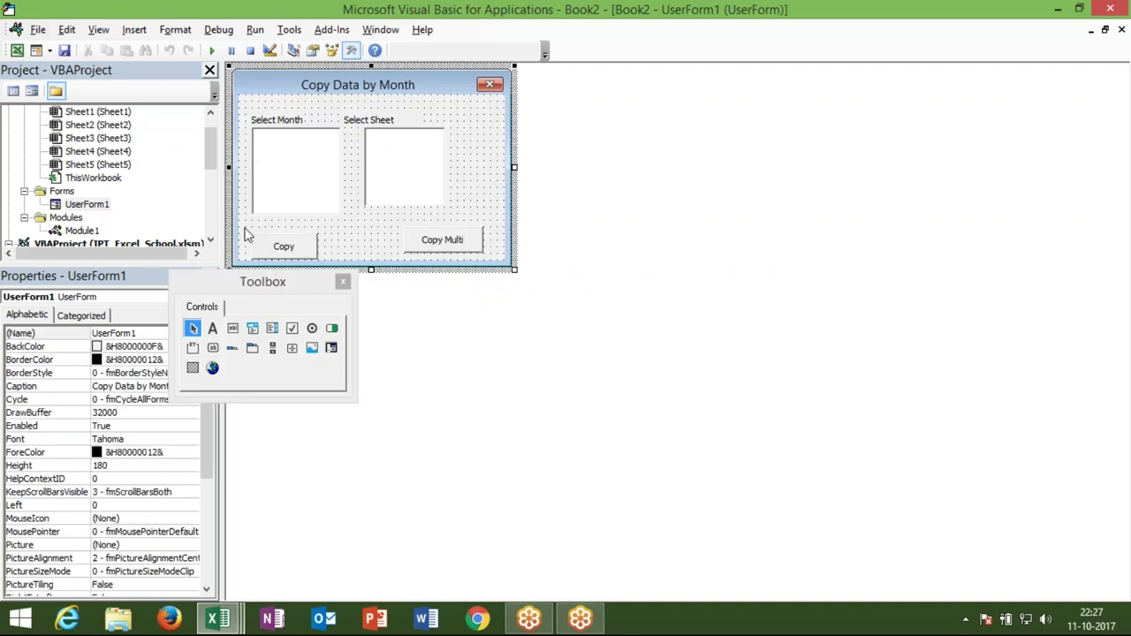
{"action": "double_click", "coordinate": [441, 239]}
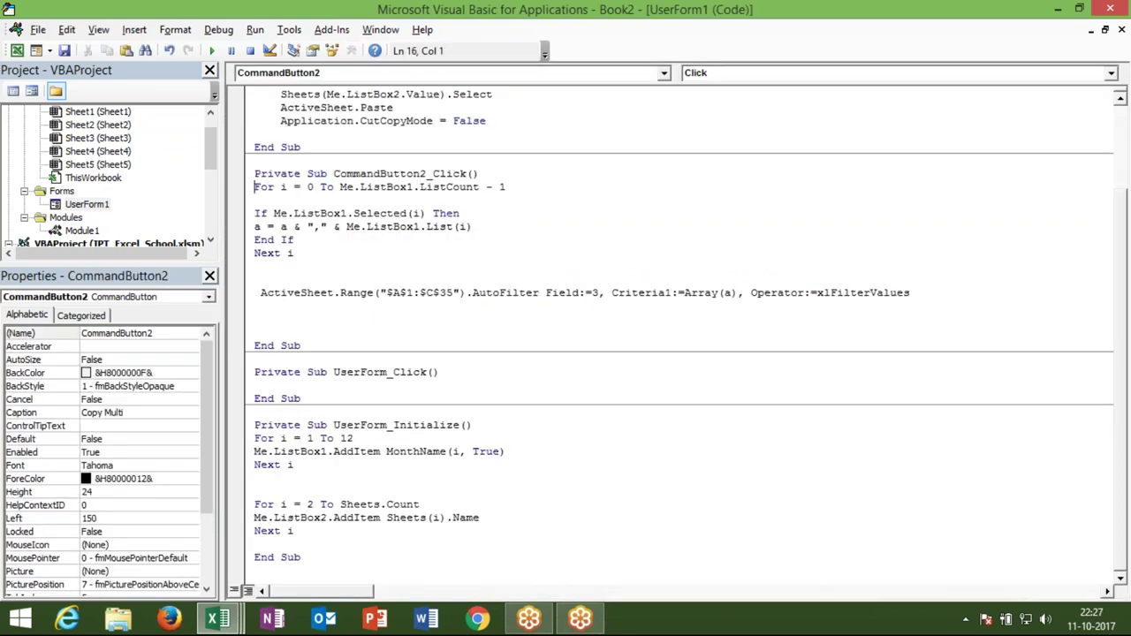
{"action": "key", "text": "Return"}
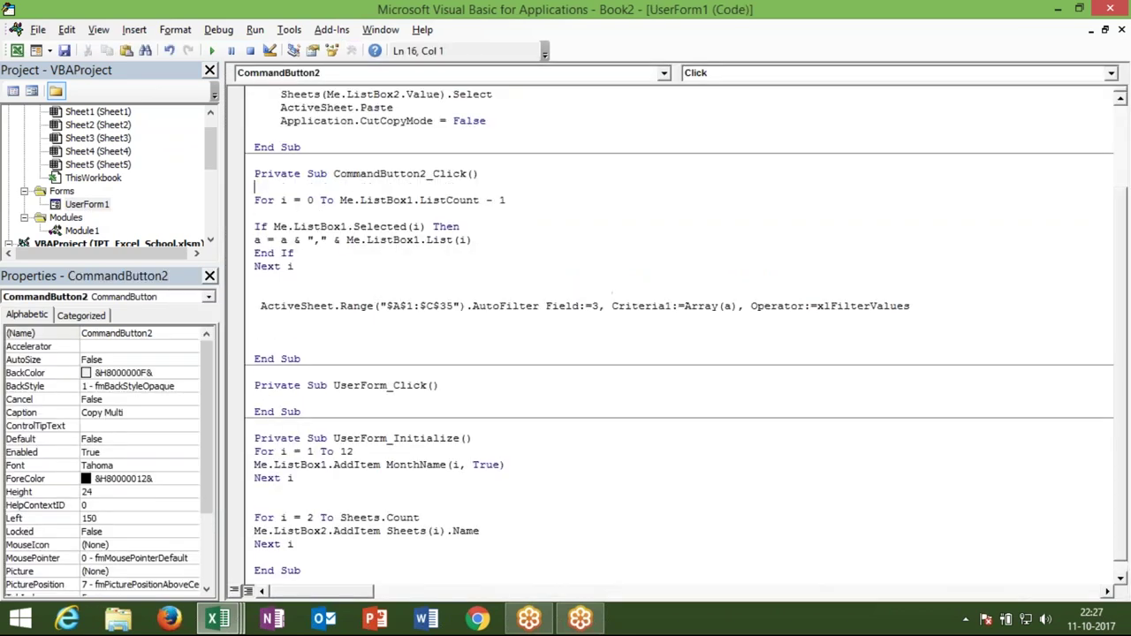
{"action": "type", "text": "dim a(1 to 1 , 1 to"}
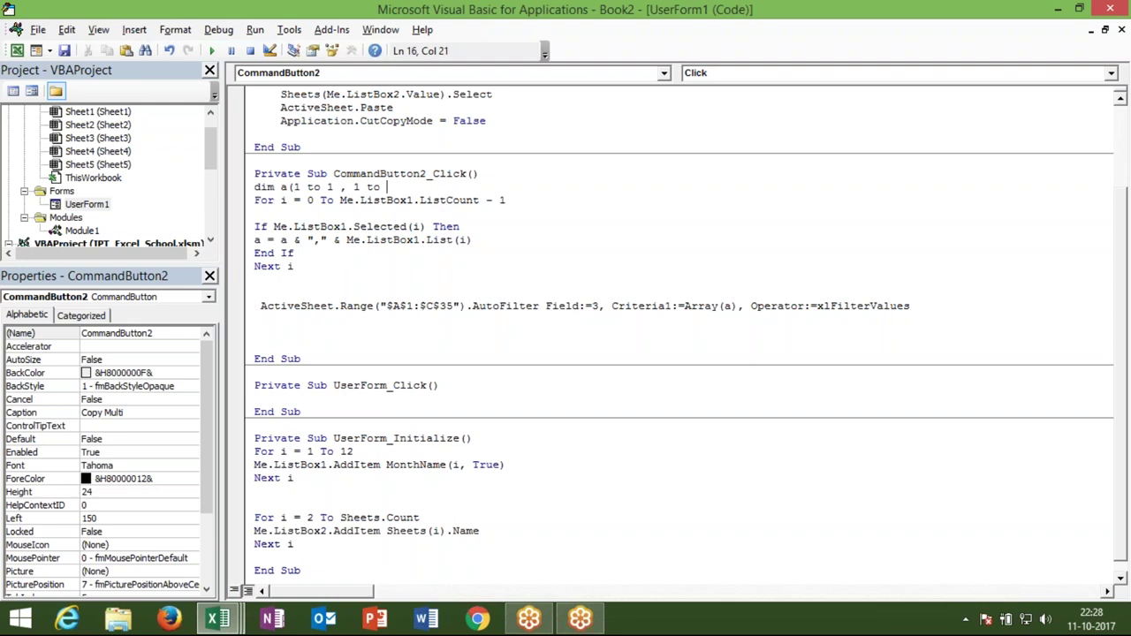
{"action": "type", "text": "10"}
{"action": "key", "text": "BackSpace"}
{"action": "type", "text": "2"}
{"action": "type", "text": ")"}
{"action": "left_click", "coordinate": [308, 250]}
- Rewrite the loop line as a(i + 1) = Me.ListBox1.List(i)
{"action": "left_click", "coordinate": [267, 240]}
{"action": "type", "text": "(i + 1)"}
{"action": "key", "text": "Down"}
{"action": "key", "text": "Down"}
{"action": "left_click_drag", "start_coordinate": [326, 239], "coordinate": [377, 240]}
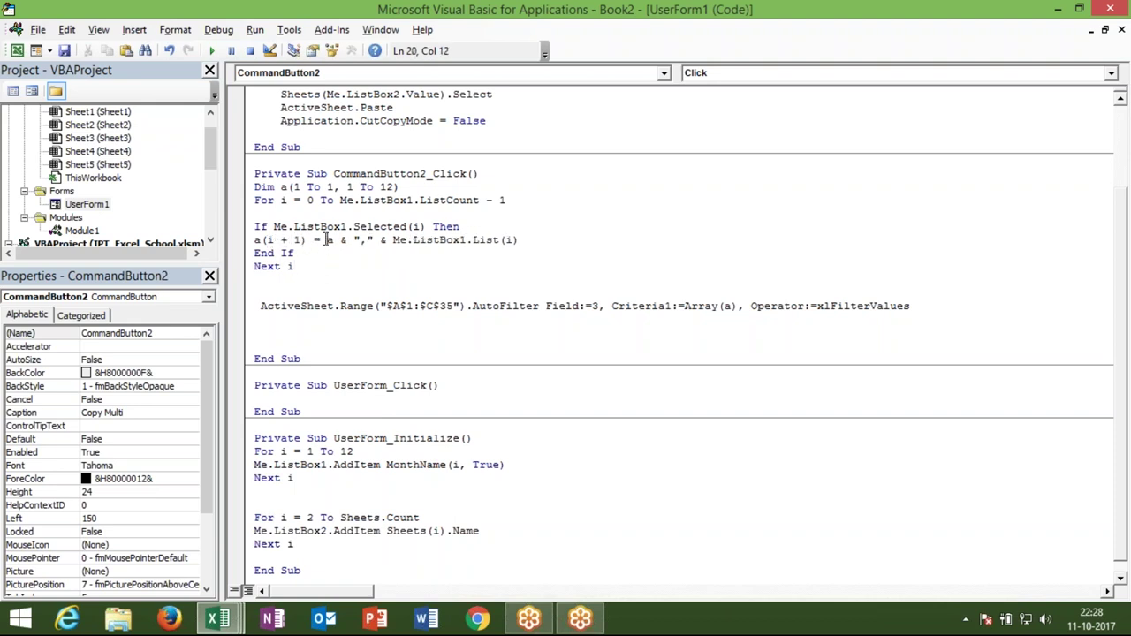
{"action": "key", "text": "BackSpace"}
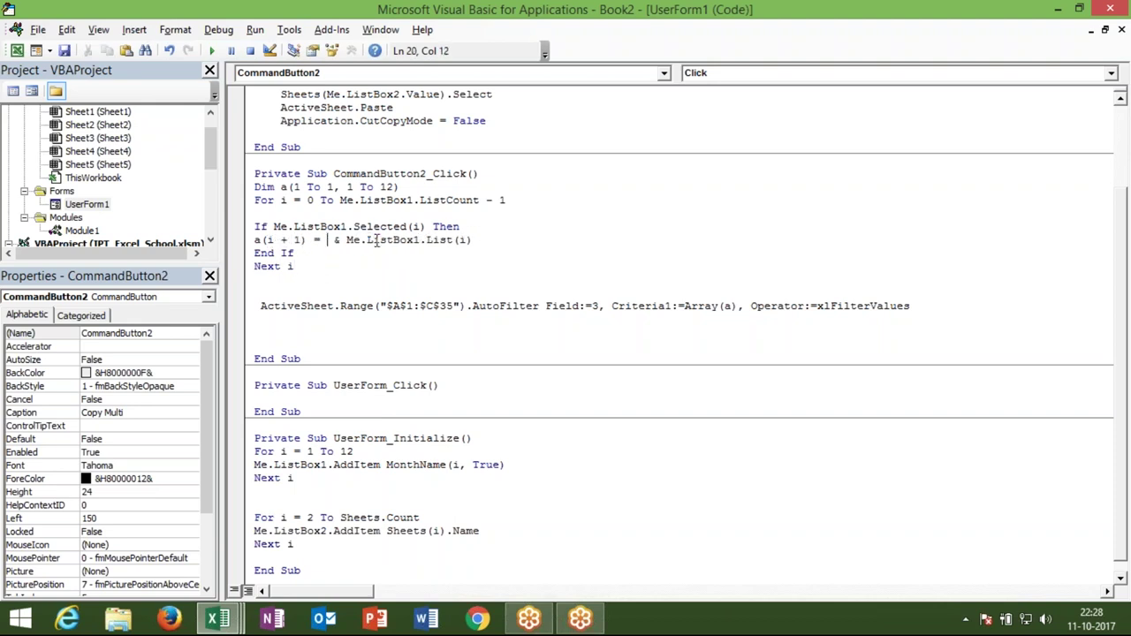
{"action": "key", "text": "Delete"}
{"action": "key", "text": "Delete"}
{"action": "left_click", "coordinate": [353, 285]}
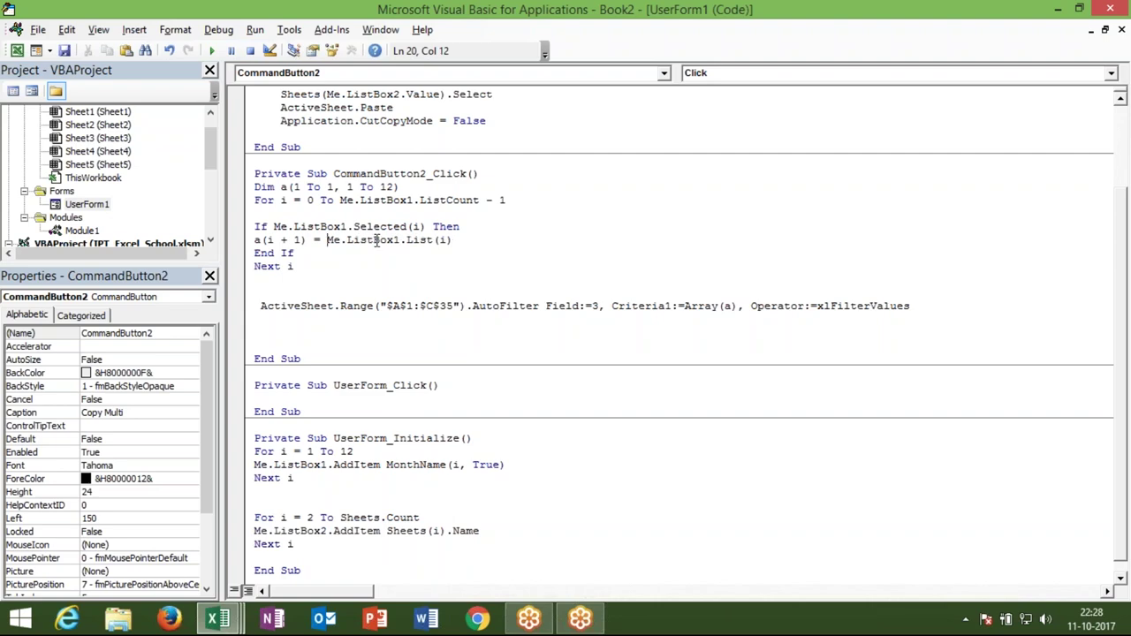
{"action": "key", "text": "alt+F11"}
{"action": "key", "text": "alt+Tab"}
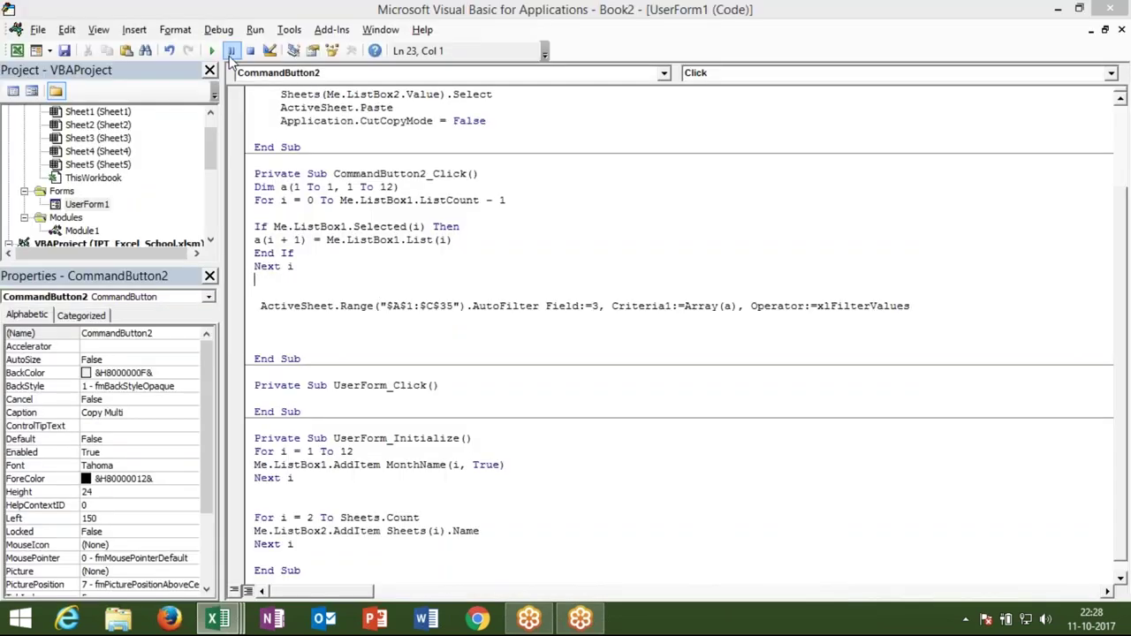
- Check the workbook's macro list, then return to the editor
{"action": "key", "text": "alt+F11"}
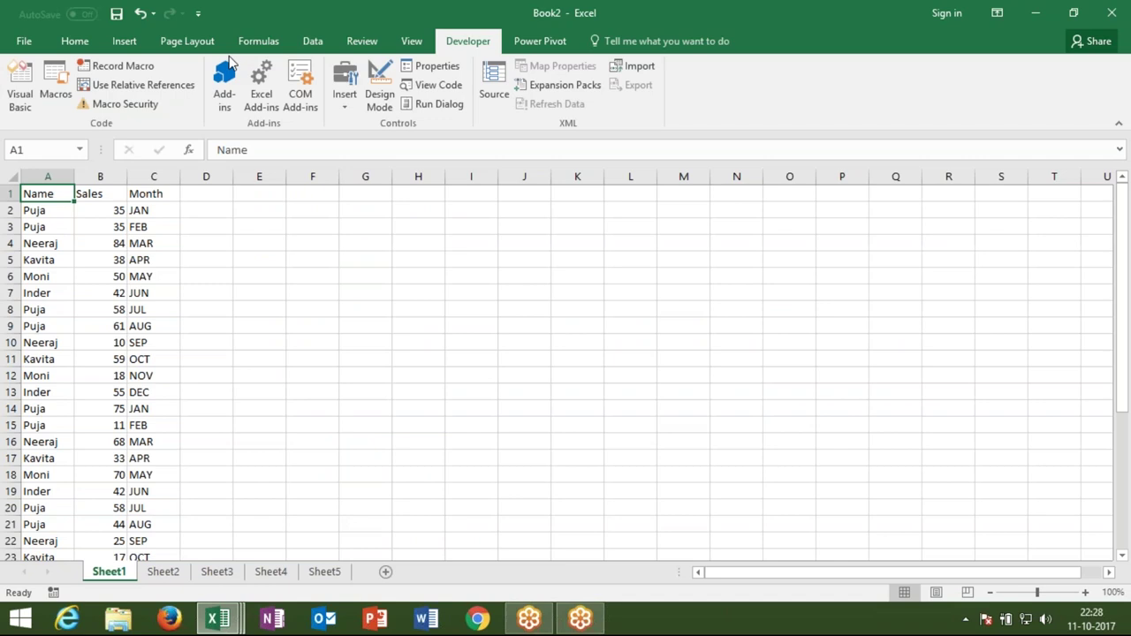
{"action": "left_click", "coordinate": [50, 111]}
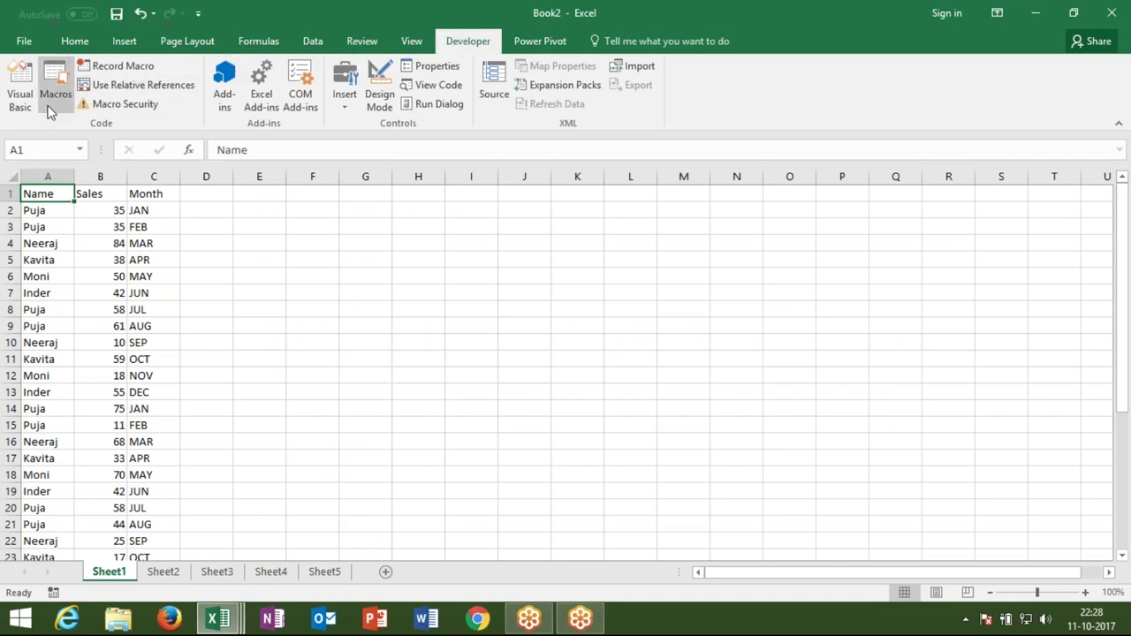
{"action": "key", "text": "Escape"}
{"action": "key", "text": "alt+F11"}
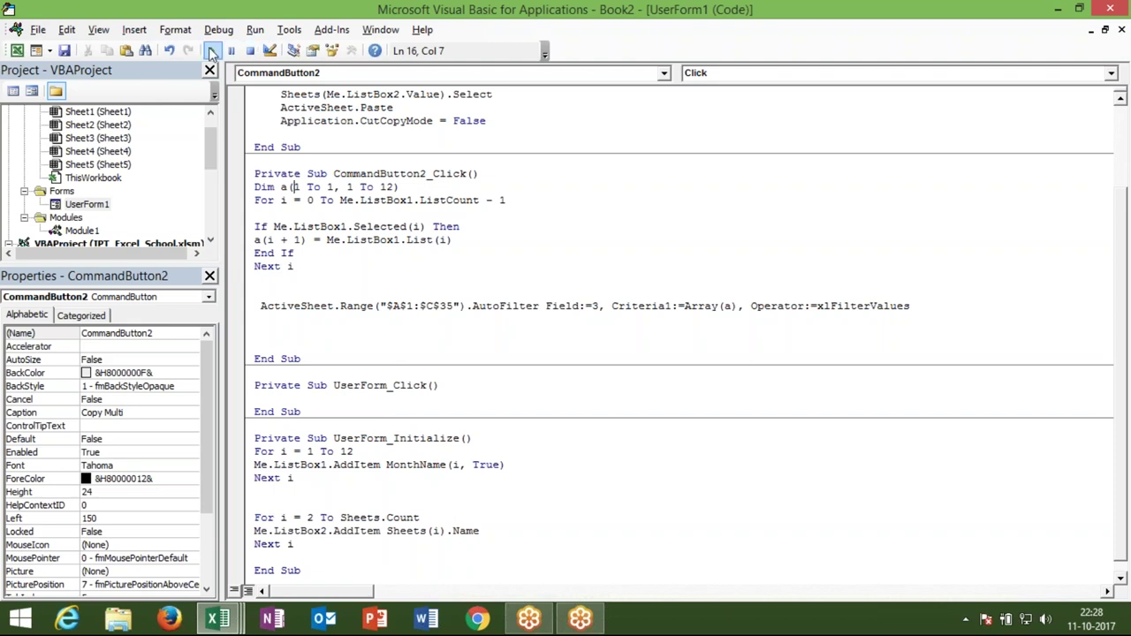
- Run the form with Jan, Feb and Mar ticked, close it, and reopen the Copy Multi code
{"action": "left_click", "coordinate": [212, 50]}
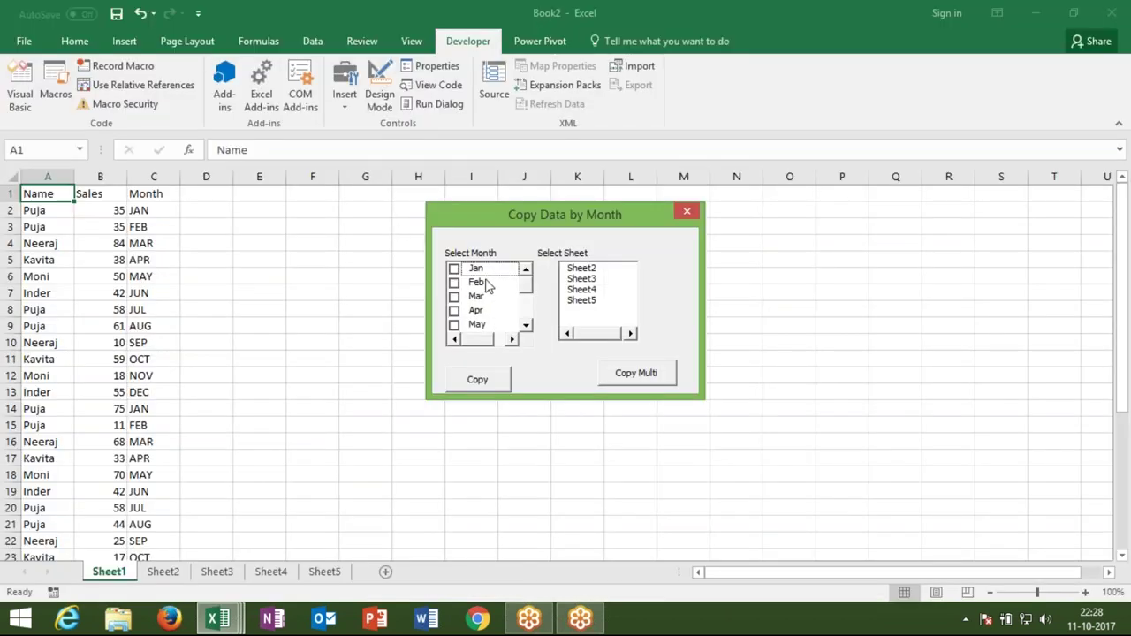
{"action": "left_click", "coordinate": [454, 268]}
{"action": "left_click", "coordinate": [454, 283]}
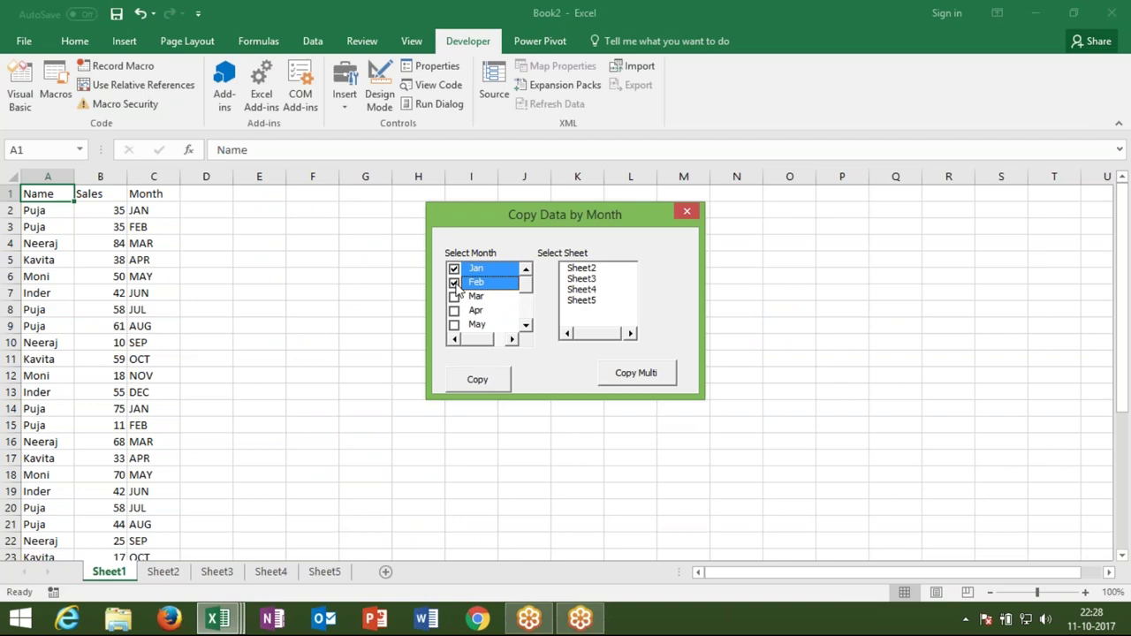
{"action": "left_click", "coordinate": [454, 297]}
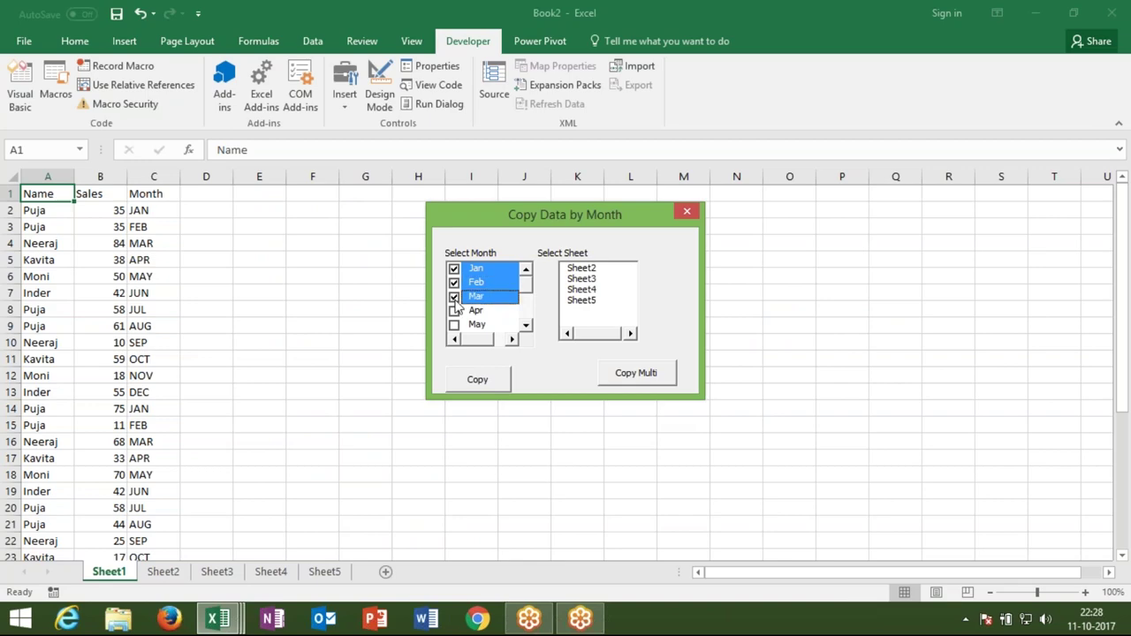
{"action": "left_click", "coordinate": [688, 211]}
{"action": "key", "text": "alt+F11"}
{"action": "key", "text": "alt+F11"}
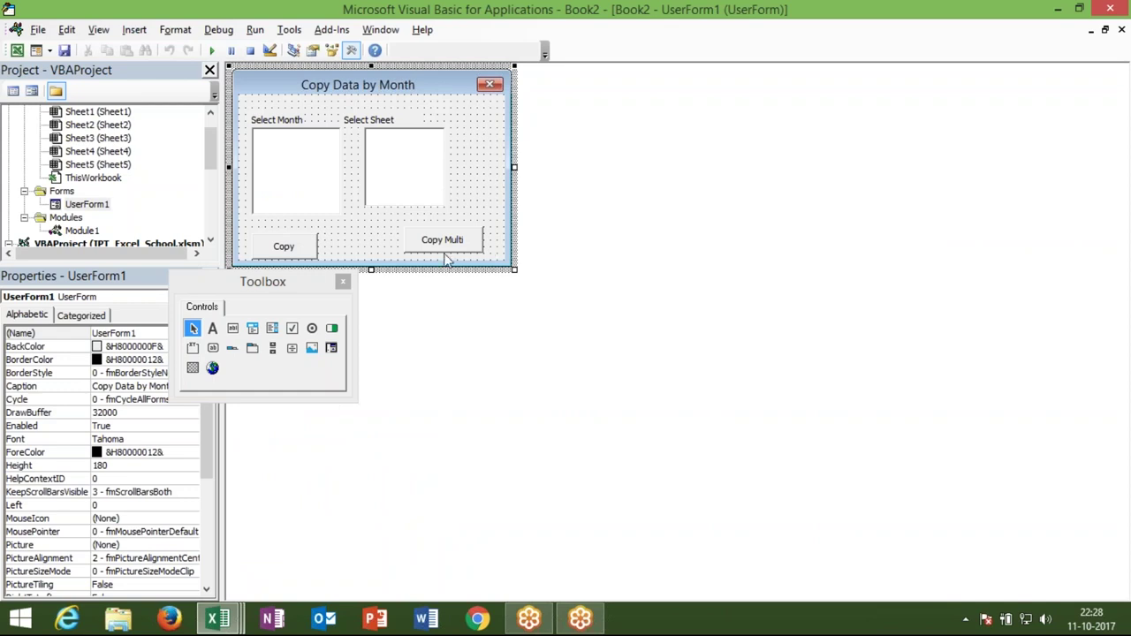
{"action": "double_click", "coordinate": [448, 251]}
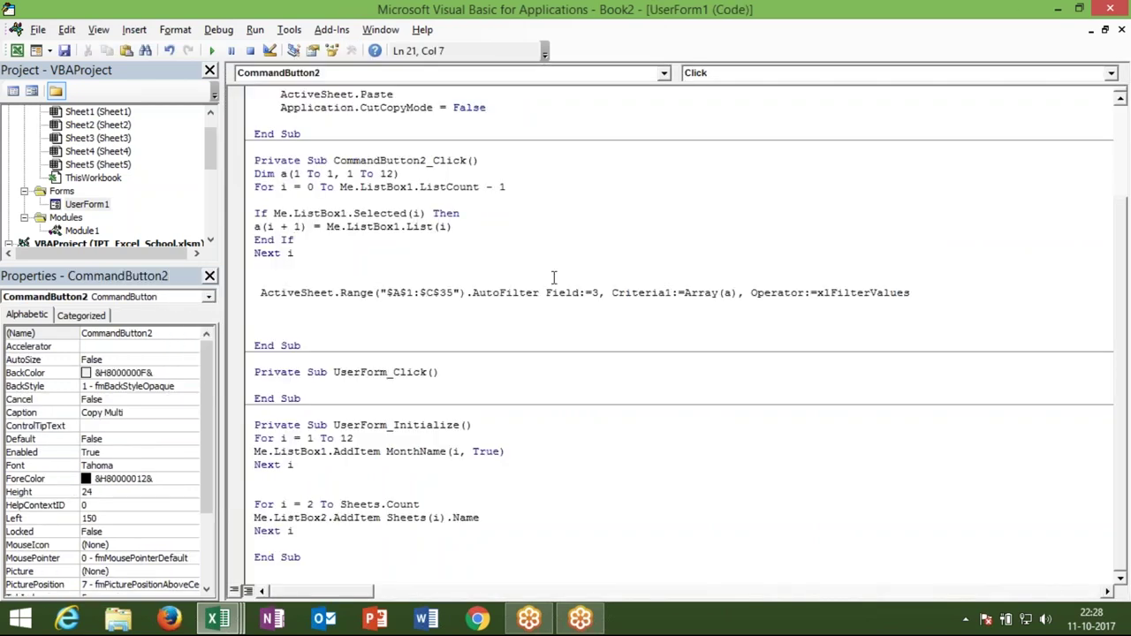
{"action": "left_click", "coordinate": [567, 281]}
{"action": "key", "text": "alt+Tab"}
{"action": "key", "text": "alt+Tab"}
- Rerun Copy Multi with Jan, Feb and Mar, dismissing the 'Wrong number of dimensions' error
{"action": "left_click", "coordinate": [214, 52]}
{"action": "left_click", "coordinate": [453, 270]}
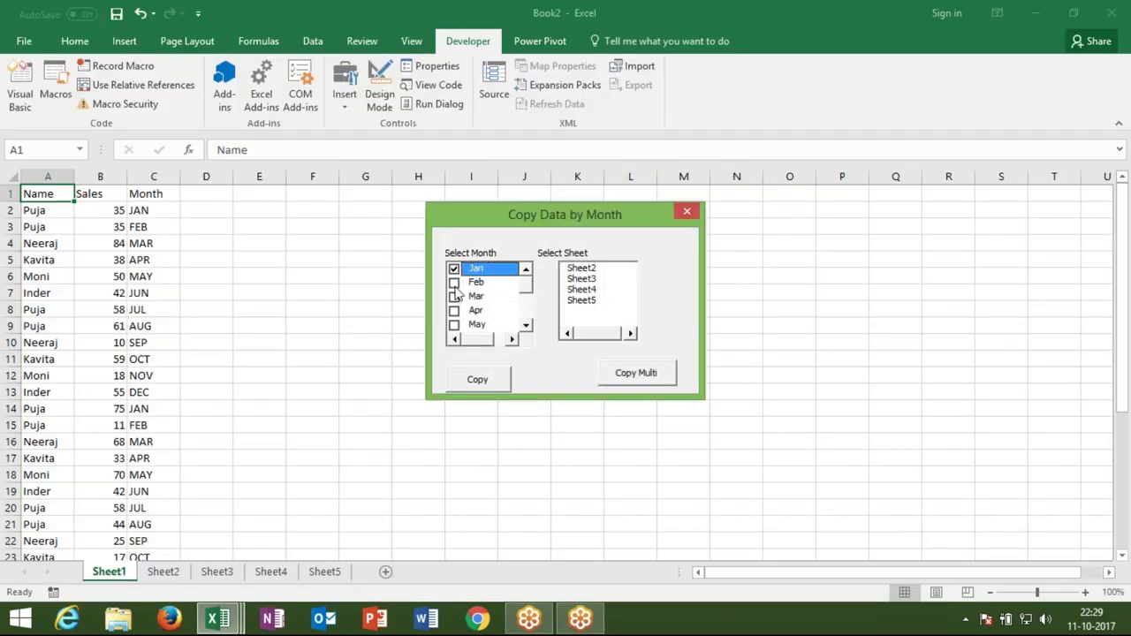
{"action": "left_click", "coordinate": [454, 283]}
{"action": "left_click", "coordinate": [454, 297]}
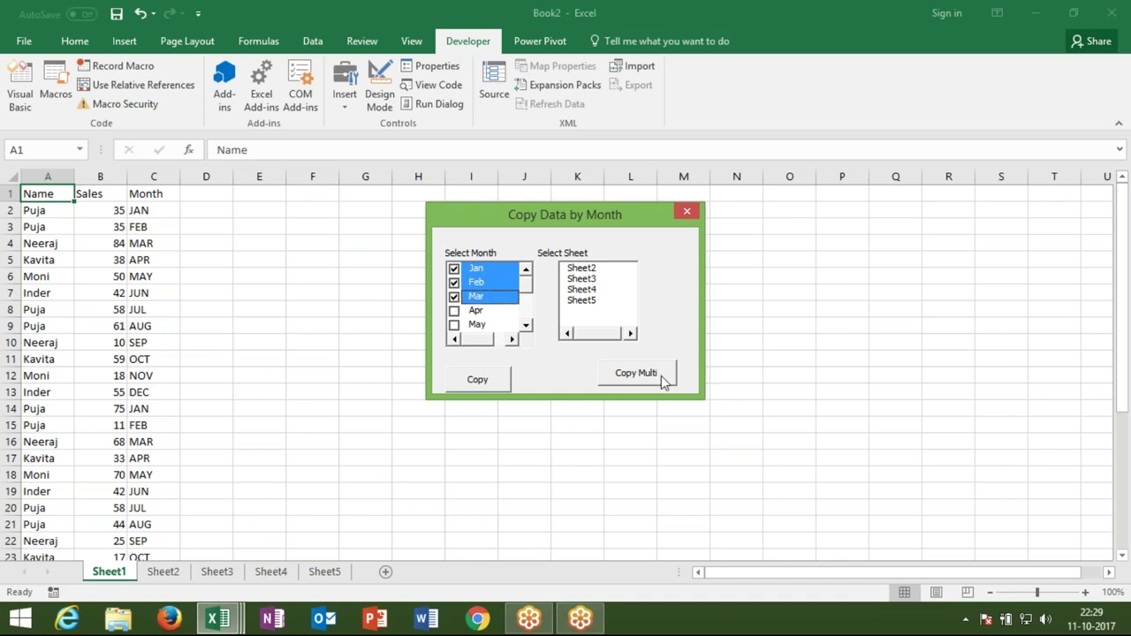
{"action": "left_click", "coordinate": [659, 375]}
{"action": "left_click", "coordinate": [580, 380]}
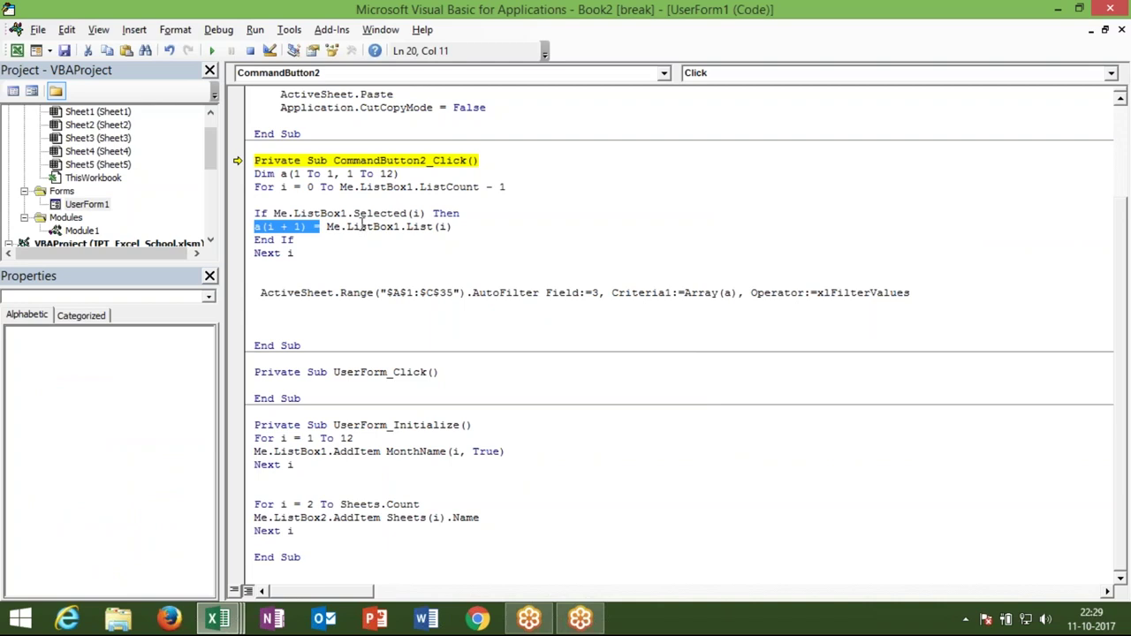
- Change the assignment to a(1, i + 1) and reset out of break mode
{"action": "left_click", "coordinate": [266, 227]}
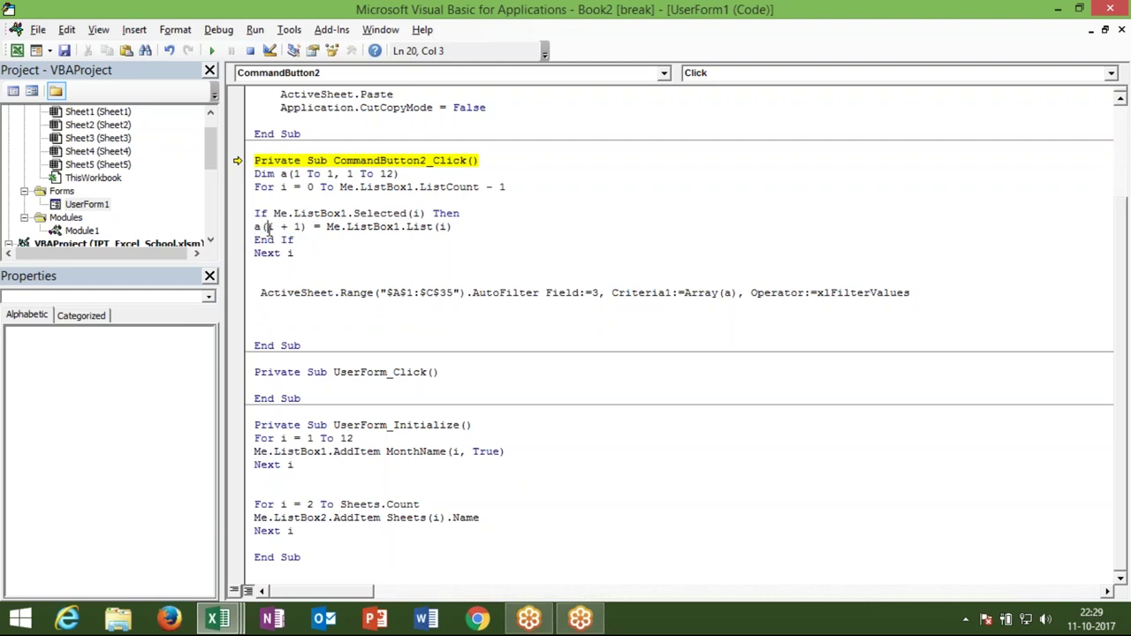
{"action": "type", "text": "1"}
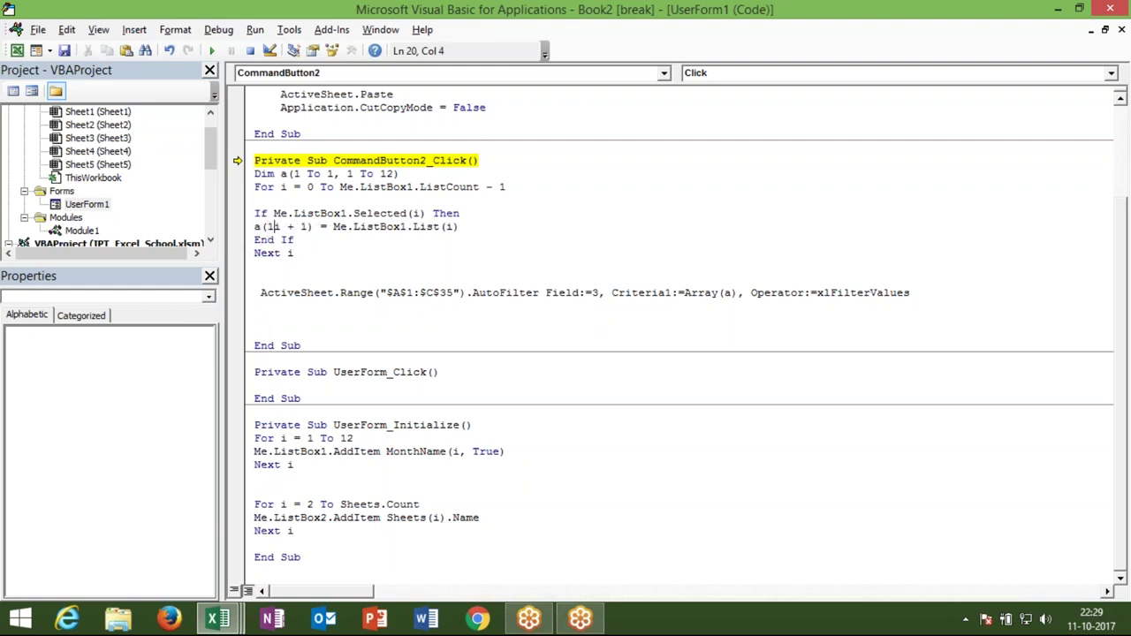
{"action": "type", "text": ","}
{"action": "left_click", "coordinate": [287, 279]}
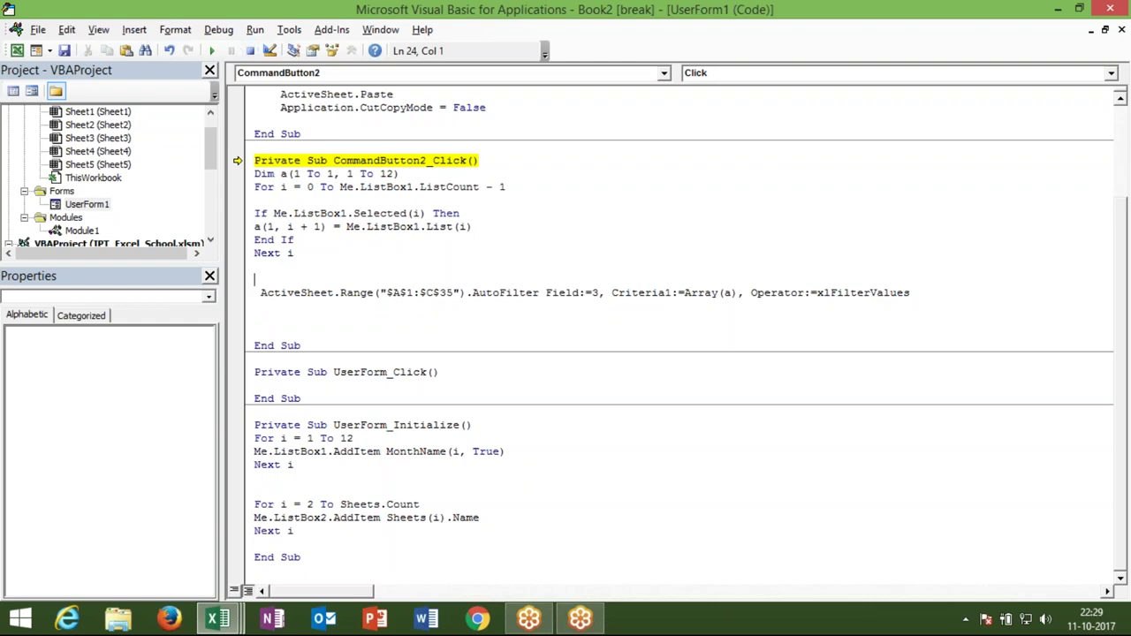
{"action": "left_click", "coordinate": [252, 52]}
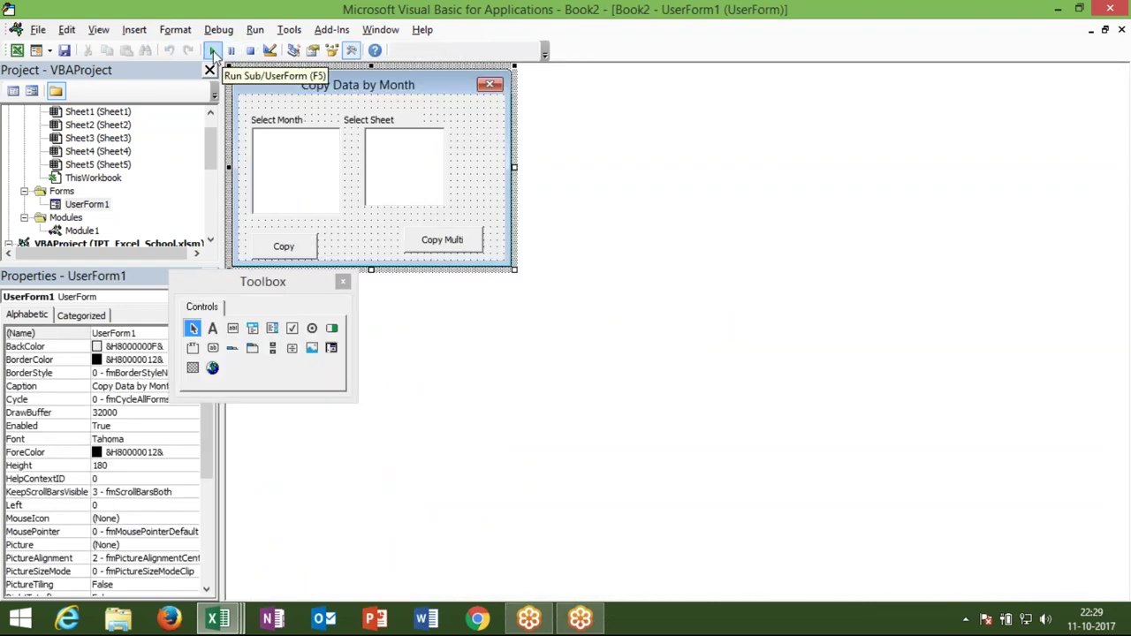
- Run Copy Multi on Jan, Feb and Mar, filtering Sheet1 to 9 of 34 records, then close the form
{"action": "left_click", "coordinate": [212, 51]}
{"action": "left_click", "coordinate": [453, 269]}
{"action": "left_click", "coordinate": [454, 282]}
{"action": "left_click", "coordinate": [454, 297]}
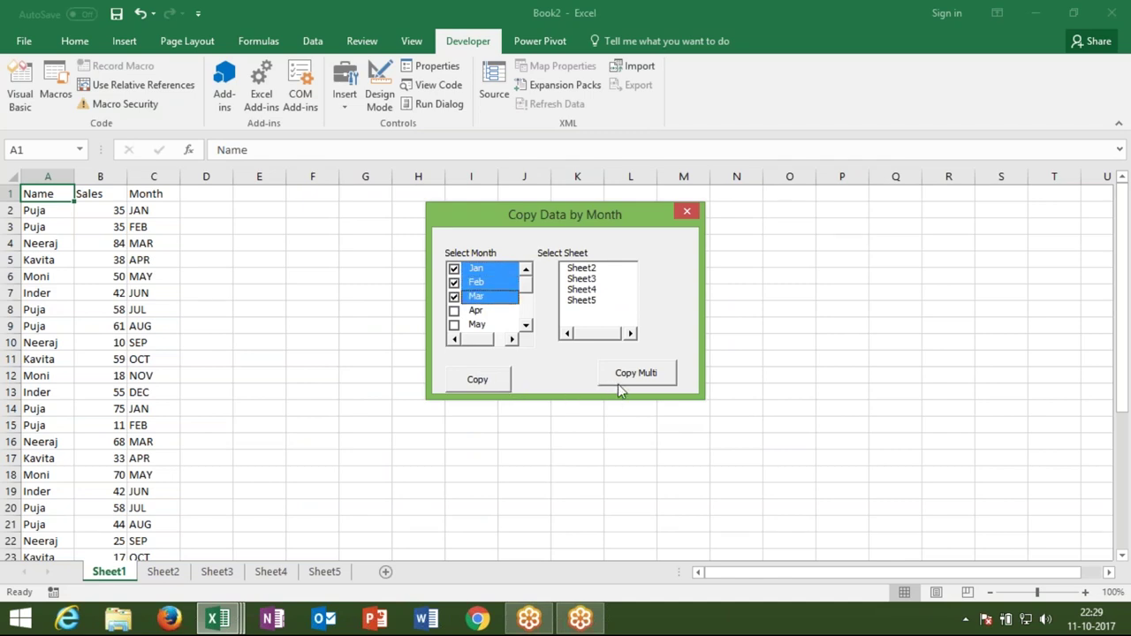
{"action": "left_click", "coordinate": [619, 387]}
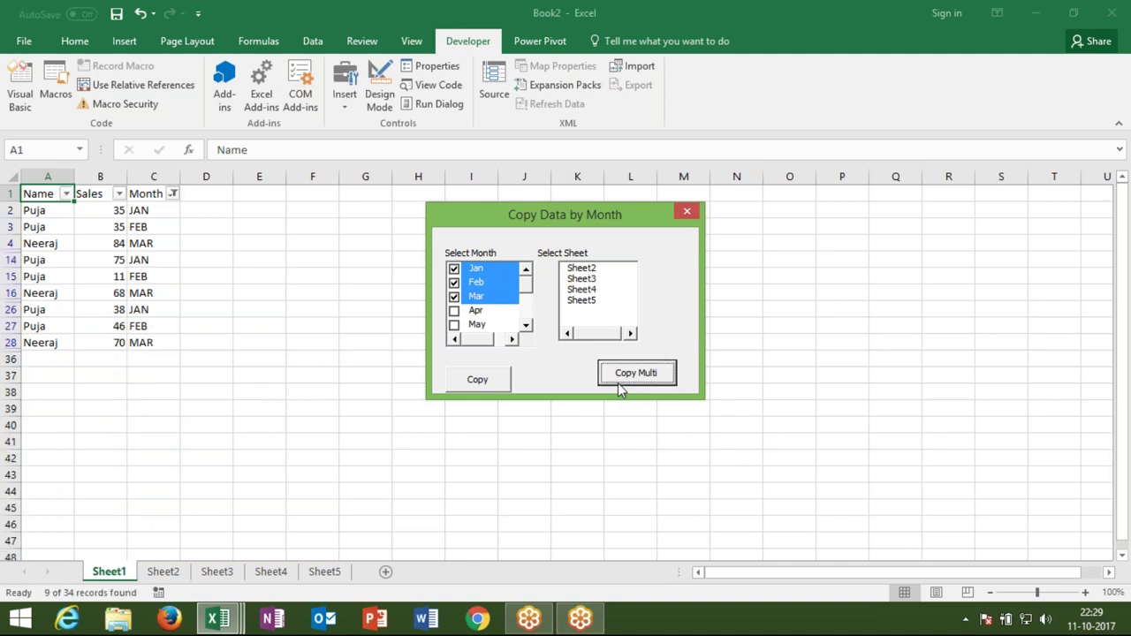
{"action": "left_click", "coordinate": [675, 212]}
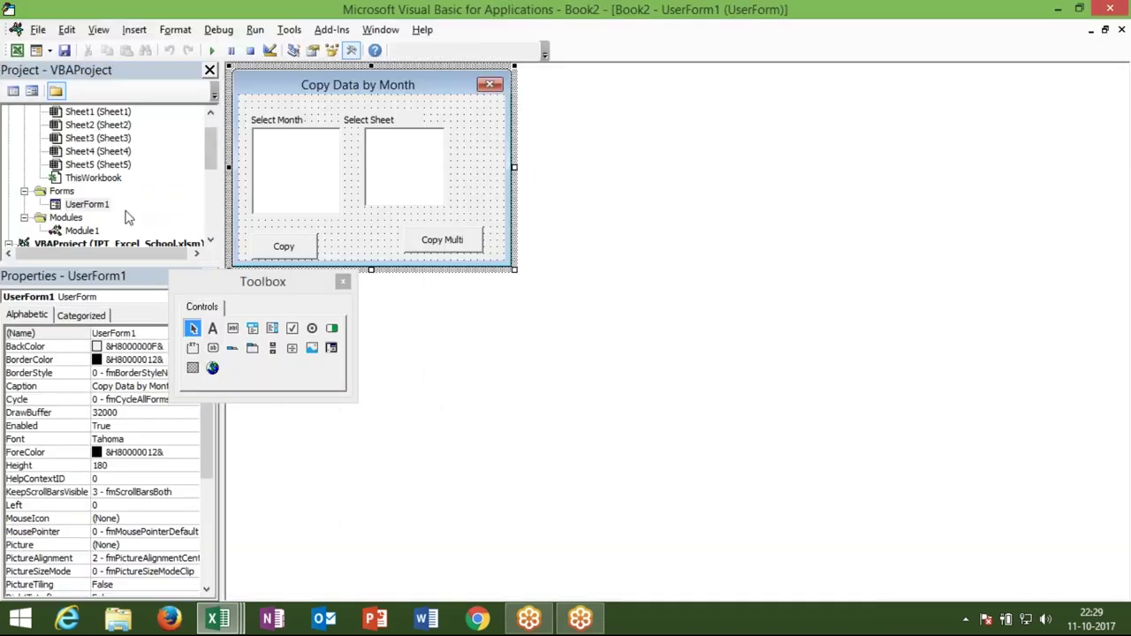
- Open the Copy Multi code and highlight the 1 To 12 bounds and the i + index
{"action": "left_click", "coordinate": [440, 256]}
{"action": "double_click", "coordinate": [440, 255]}
{"action": "left_click", "coordinate": [382, 260]}
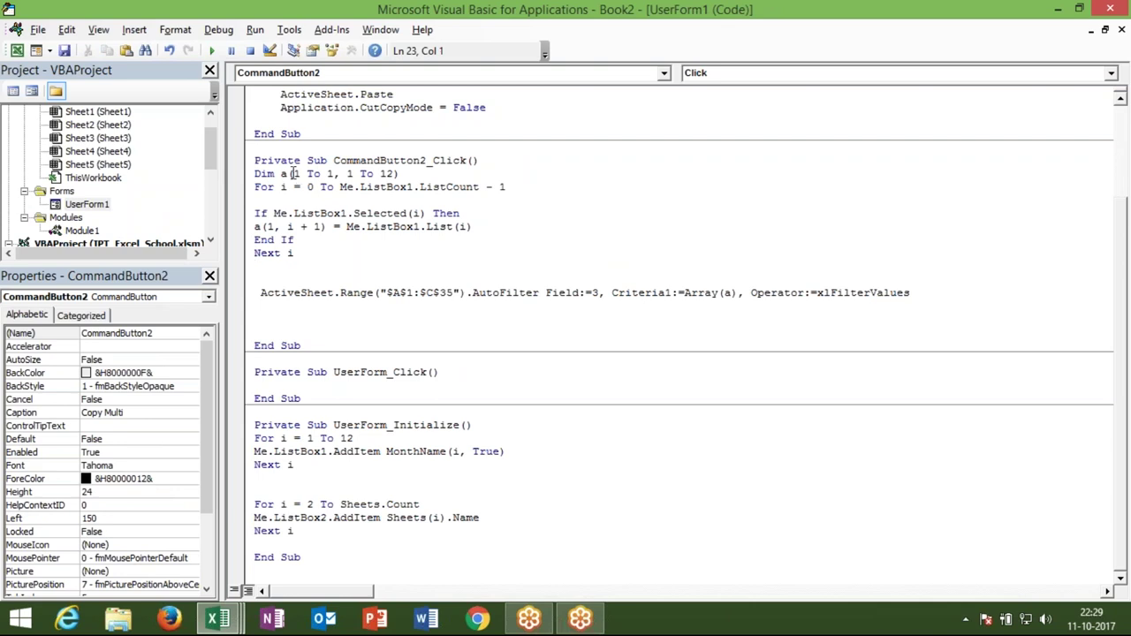
{"action": "mouse_move", "coordinate": [300, 173]}
{"action": "left_mouse_down"}
{"action": "mouse_move", "coordinate": [313, 187]}
{"action": "mouse_move", "coordinate": [397, 171]}
{"action": "left_mouse_up"}
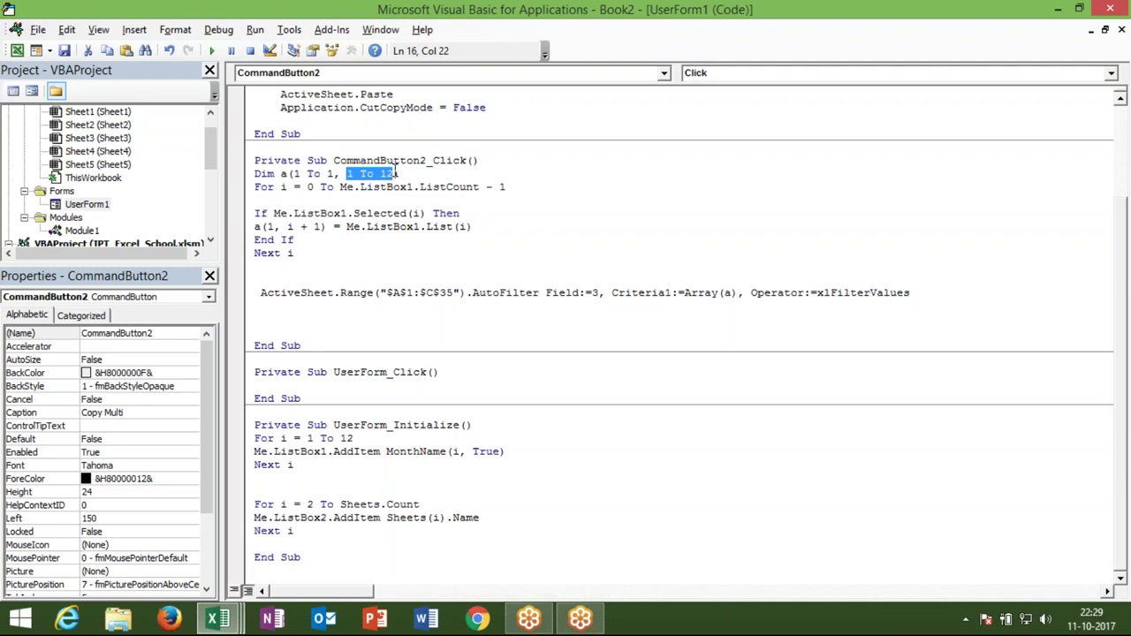
{"action": "left_click", "coordinate": [275, 228]}
{"action": "left_click_drag", "start_coordinate": [286, 227], "coordinate": [327, 227]}
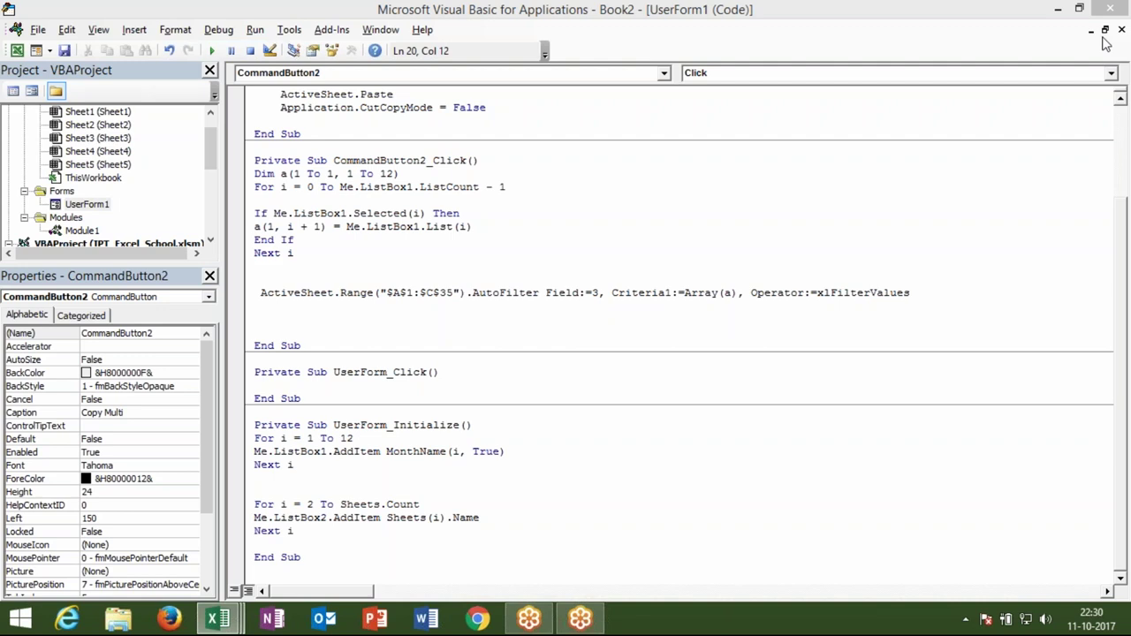
{"action": "mouse_move", "coordinate": [626, 159]}
{"action": "left_mouse_down"}
{"action": "mouse_move", "coordinate": [959, 155]}
{"action": "mouse_move", "coordinate": [1046, 140]}
{"action": "left_mouse_up"}
{"action": "mouse_move", "coordinate": [627, 159]}
{"action": "left_mouse_down"}
{"action": "mouse_move", "coordinate": [1039, 35]}
{"action": "mouse_move", "coordinate": [1046, 137]}
{"action": "left_mouse_up"}
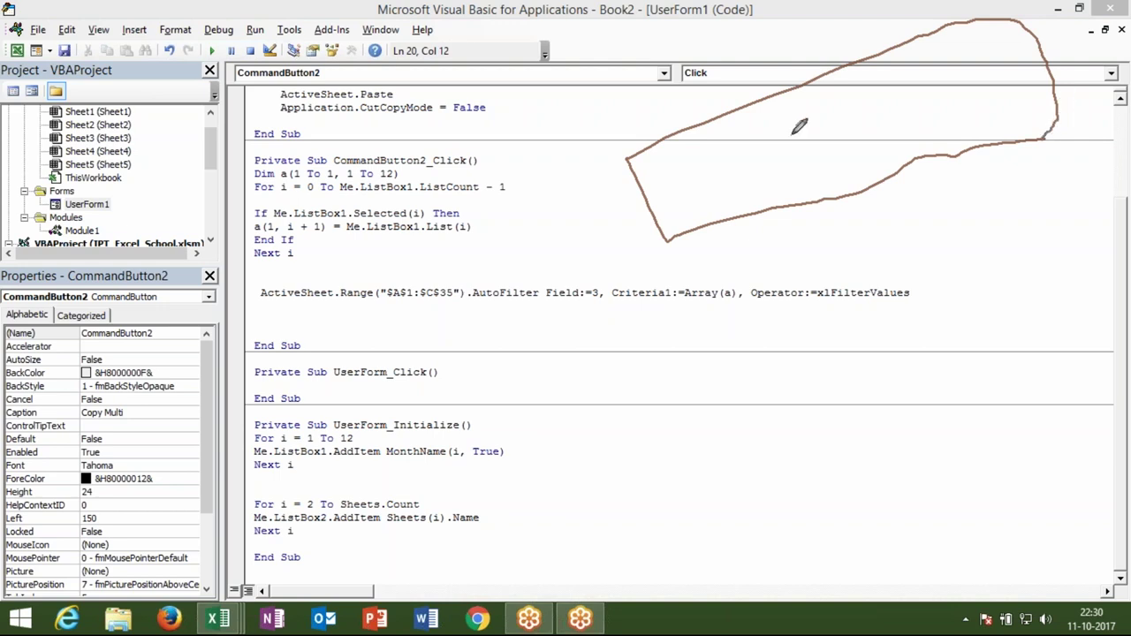
{"action": "left_click_drag", "start_coordinate": [742, 192], "coordinate": [751, 206]}
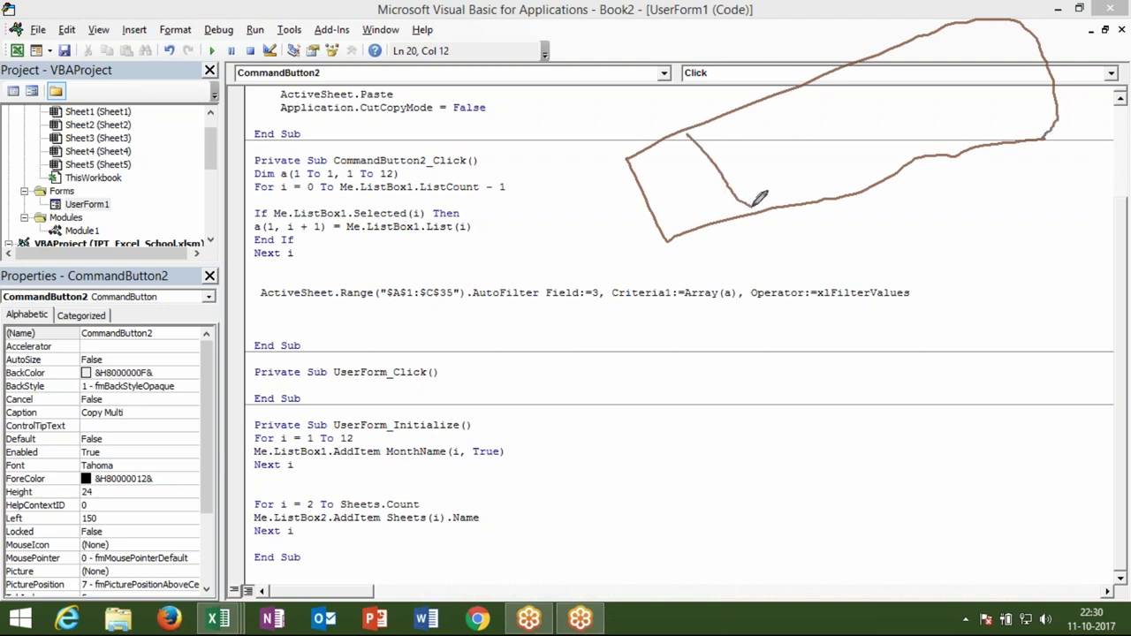
{"action": "left_click_drag", "start_coordinate": [742, 108], "coordinate": [803, 209]}
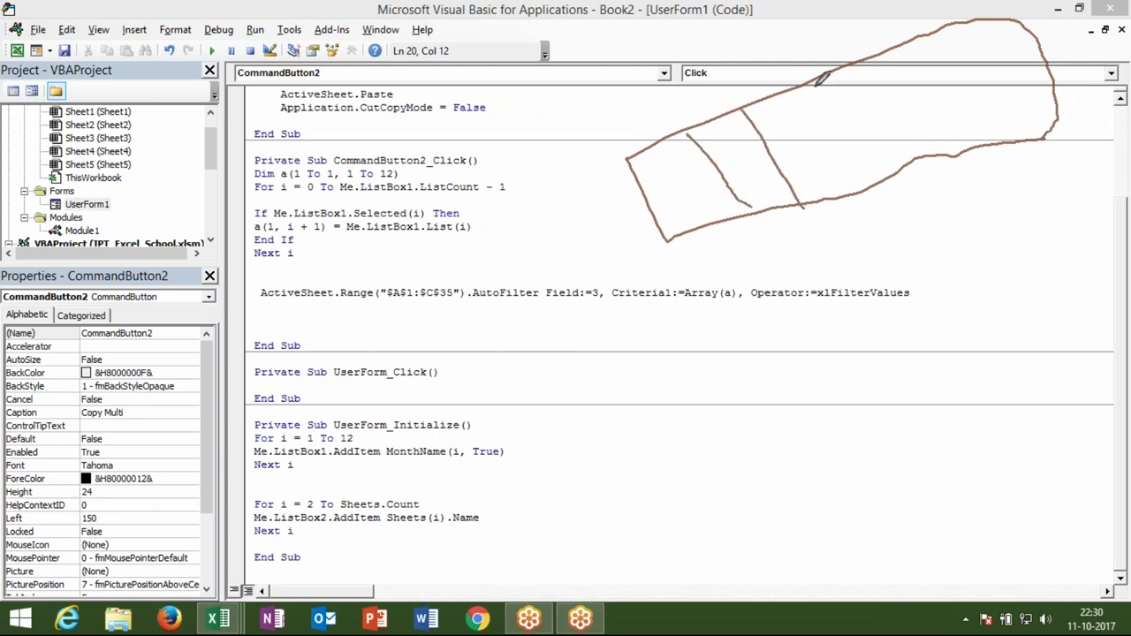
{"action": "left_click_drag", "start_coordinate": [810, 83], "coordinate": [865, 180]}
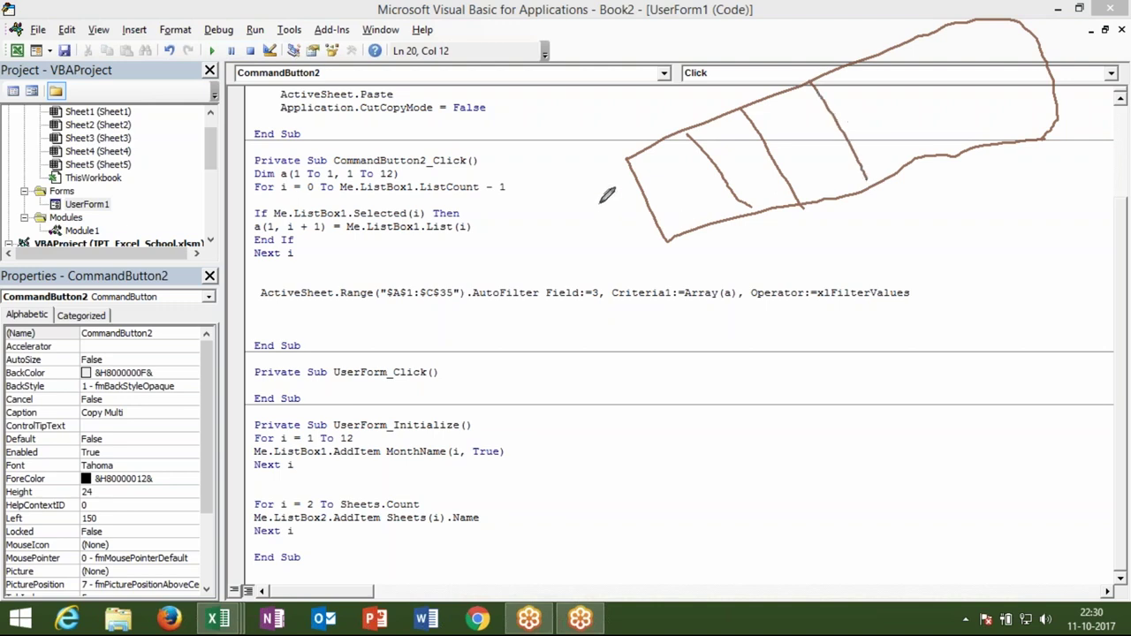
{"action": "mouse_move", "coordinate": [592, 209]}
{"action": "left_mouse_down"}
{"action": "mouse_move", "coordinate": [576, 216]}
{"action": "mouse_move", "coordinate": [632, 233]}
{"action": "left_mouse_up"}
{"action": "left_click_drag", "start_coordinate": [632, 131], "coordinate": [650, 152]}
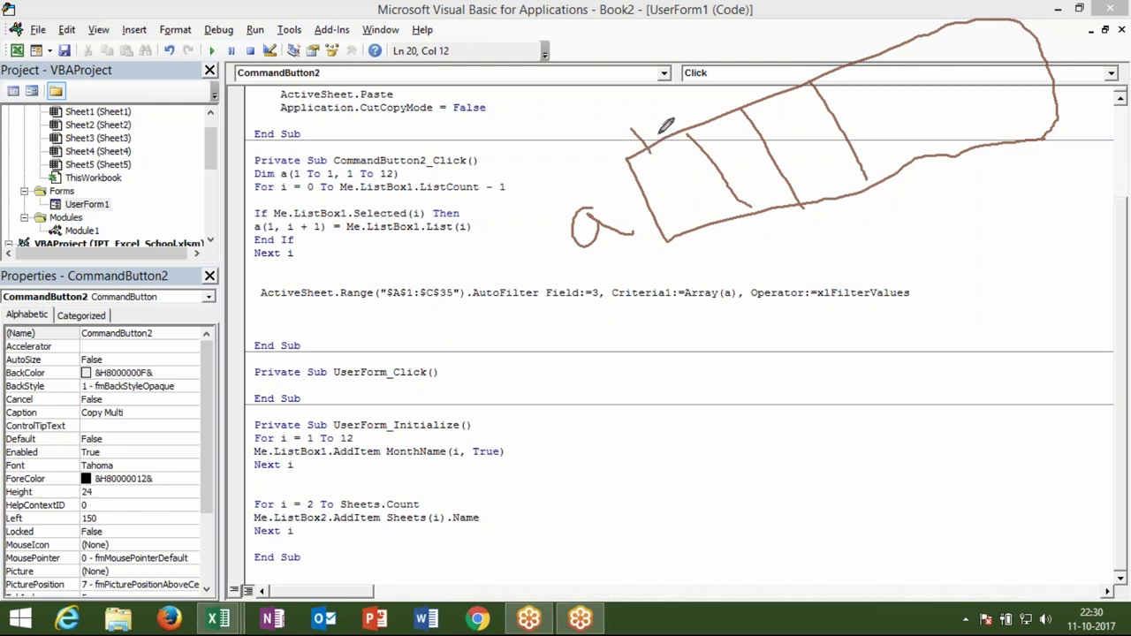
{"action": "left_click_drag", "start_coordinate": [673, 111], "coordinate": [741, 99]}
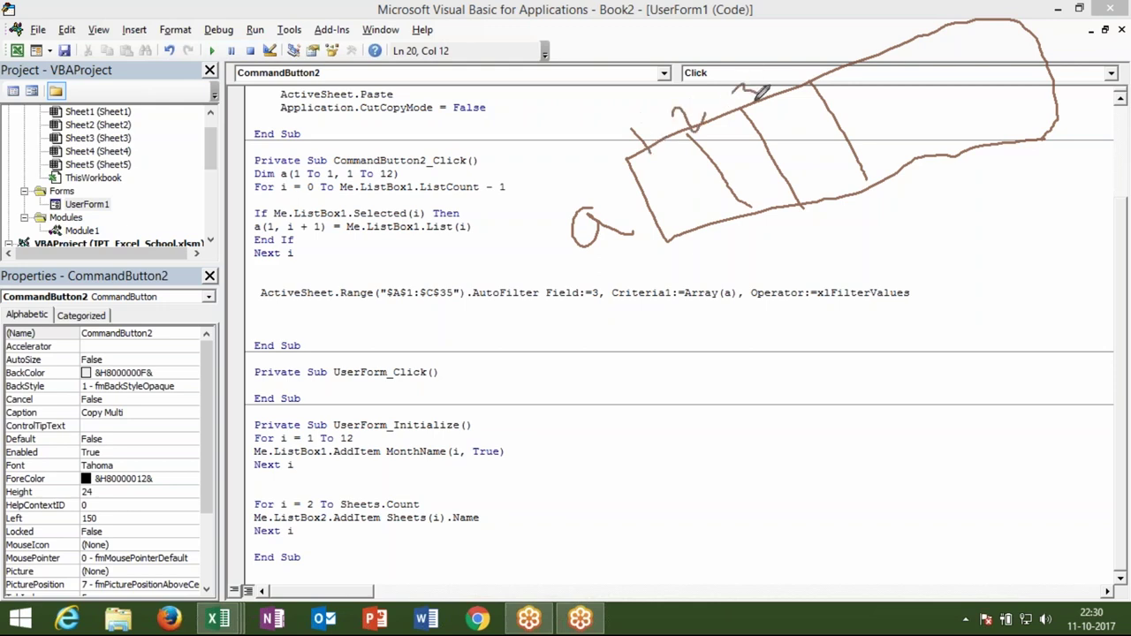
{"action": "mouse_move", "coordinate": [831, 60]}
{"action": "left_mouse_down"}
{"action": "mouse_move", "coordinate": [835, 70]}
{"action": "mouse_move", "coordinate": [856, 66]}
{"action": "left_mouse_up"}
{"action": "left_click_drag", "start_coordinate": [314, 181], "coordinate": [314, 180]}
{"action": "left_click_drag", "start_coordinate": [299, 169], "coordinate": [302, 173]}
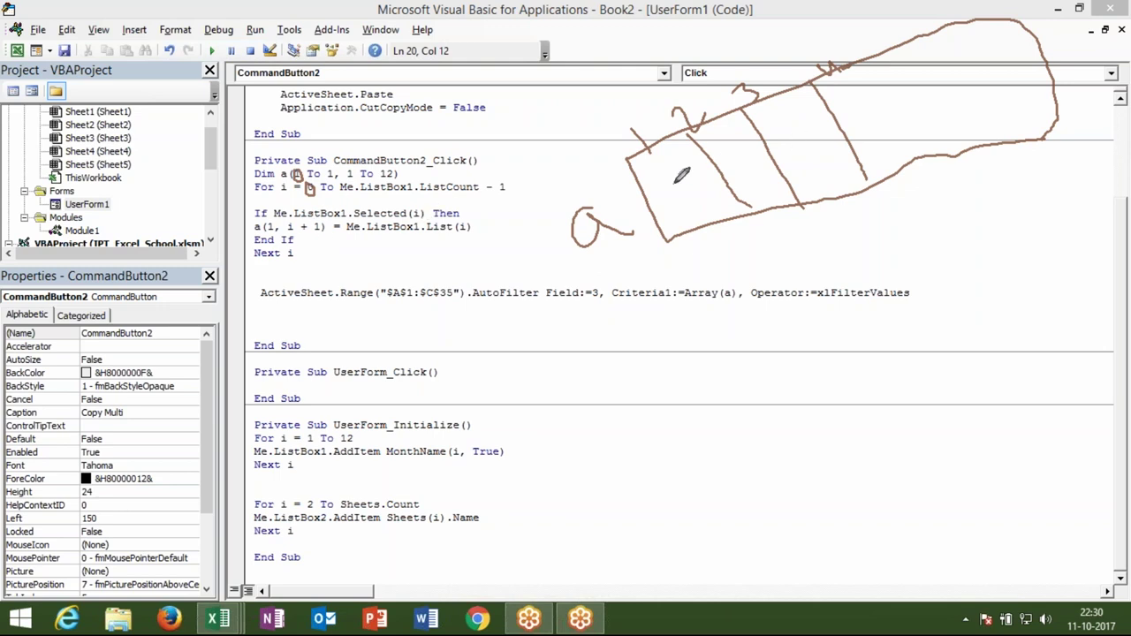
{"action": "left_click_drag", "start_coordinate": [686, 168], "coordinate": [686, 195]}
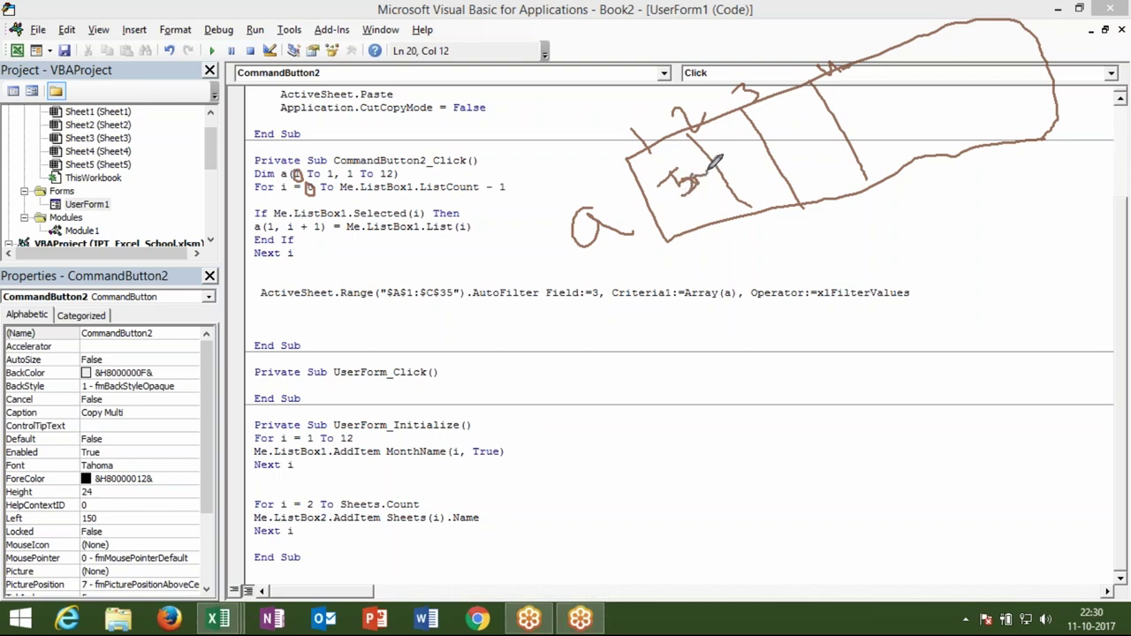
{"action": "left_click_drag", "start_coordinate": [735, 162], "coordinate": [809, 138]}
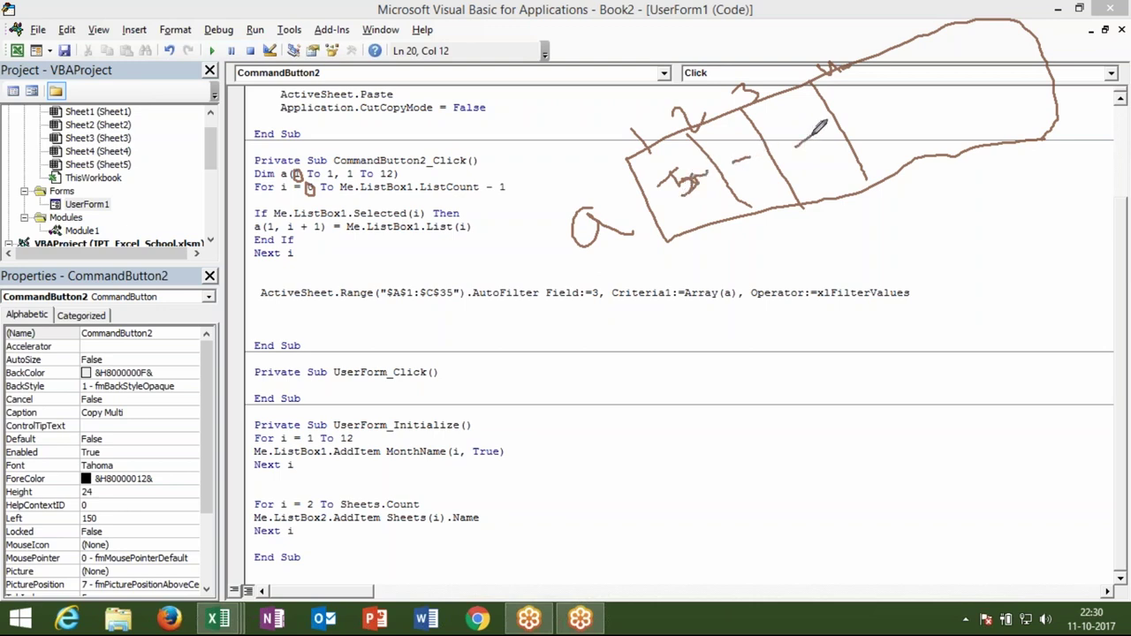
{"action": "left_click", "coordinate": [857, 119]}
{"action": "key", "text": "Escape"}
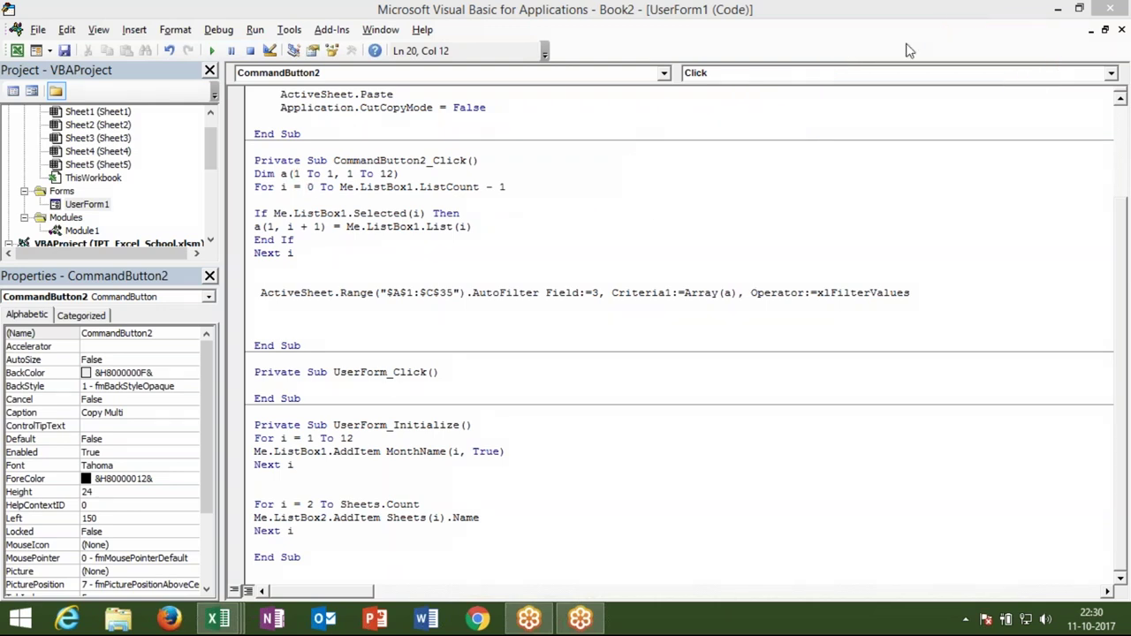
- Highlight the a in Array(a) and the 1 To 1 bounds of the Dim line
{"action": "left_click", "coordinate": [729, 291]}
{"action": "double_click", "coordinate": [727, 293]}
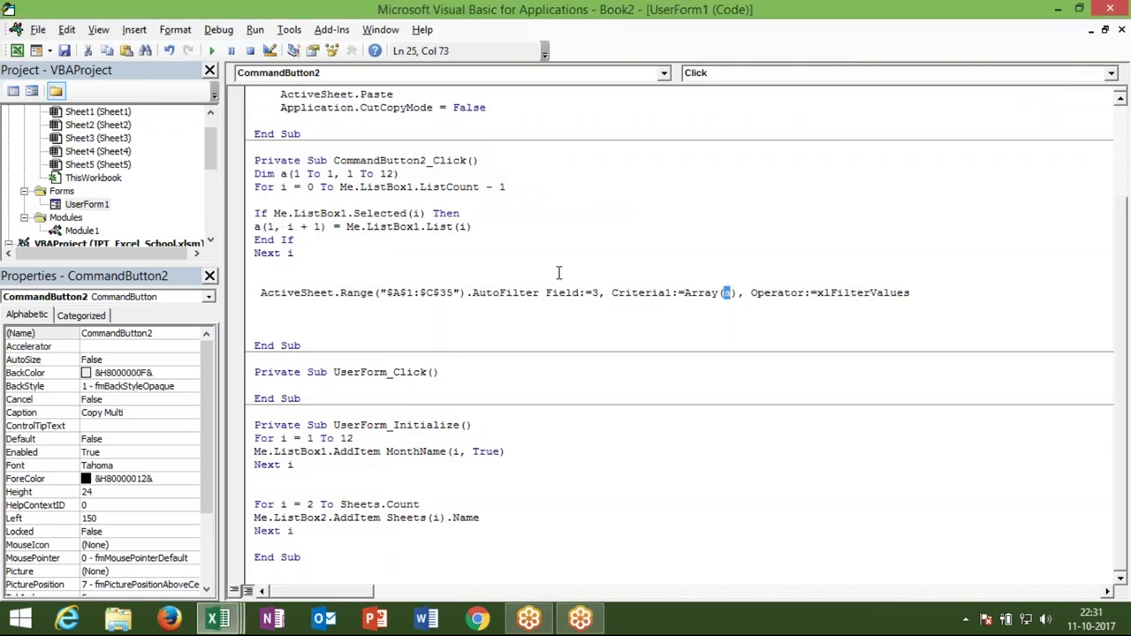
{"action": "left_click", "coordinate": [348, 173]}
{"action": "left_click_drag", "start_coordinate": [348, 173], "coordinate": [390, 175]}
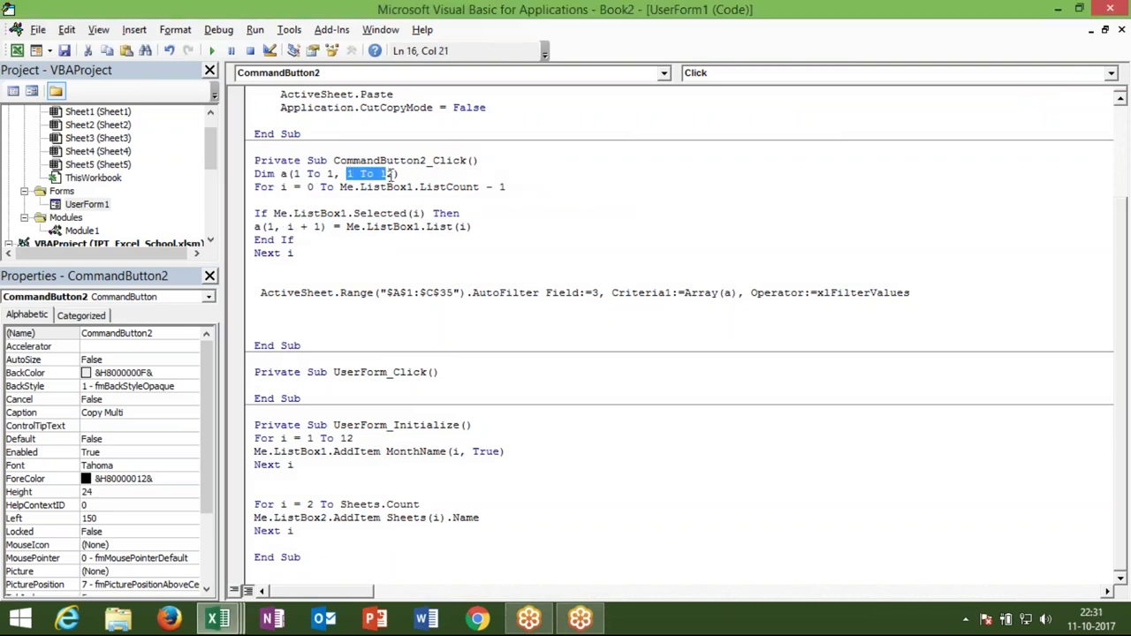
{"action": "left_click_drag", "start_coordinate": [293, 173], "coordinate": [334, 174]}
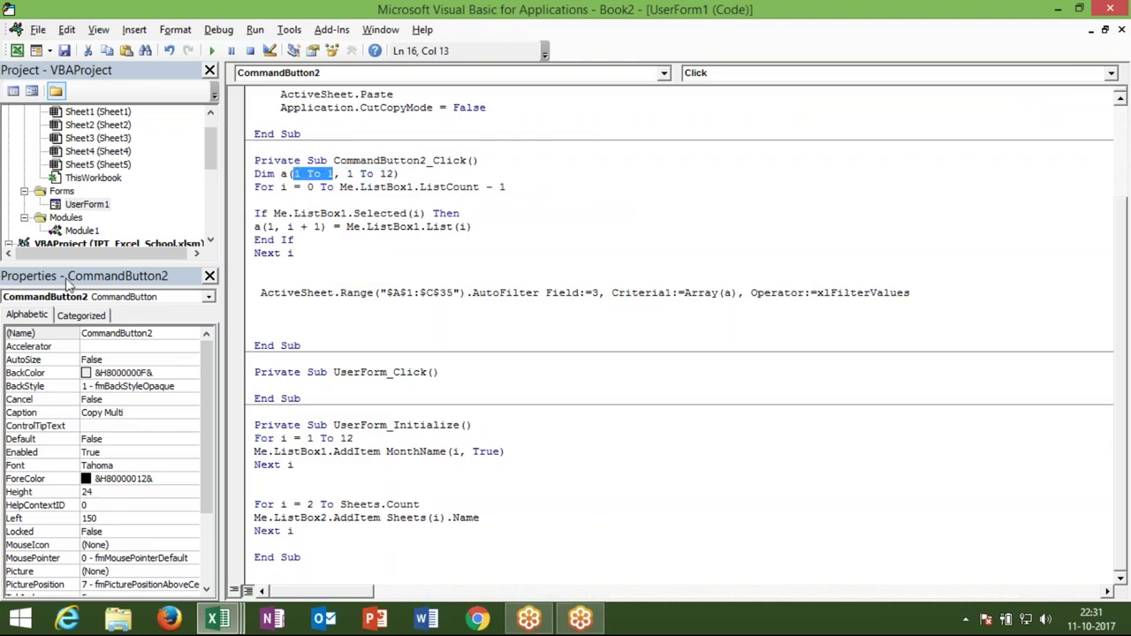
- Show Macro2's APR, AUG, DEC criteria in Module1, then switch to Excel
{"action": "double_click", "coordinate": [82, 231]}
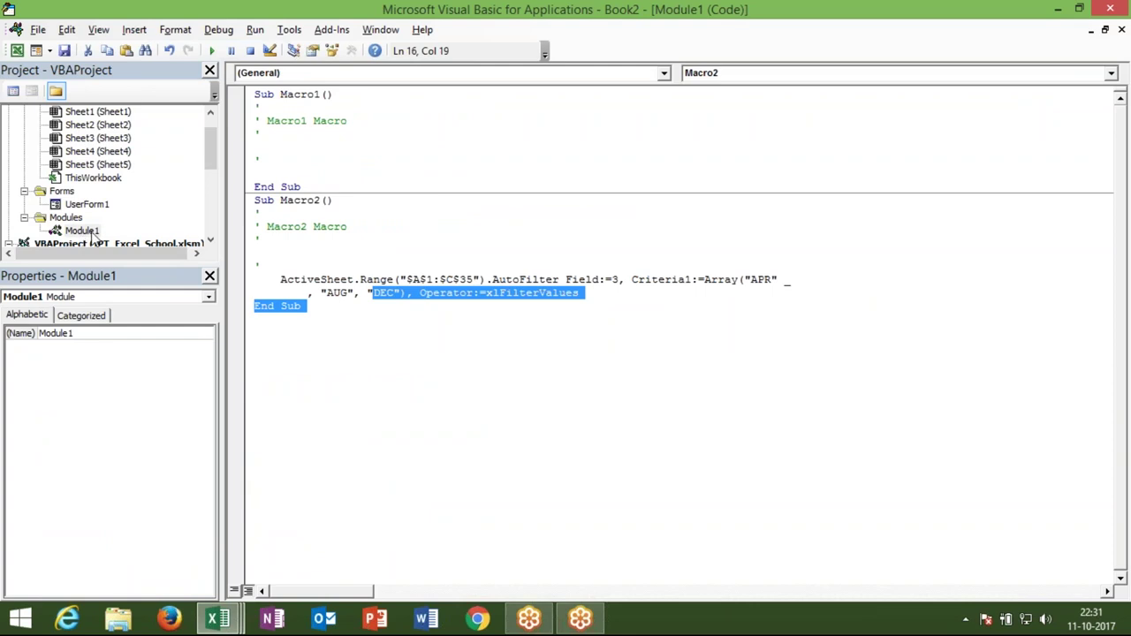
{"action": "left_click", "coordinate": [449, 395]}
{"action": "left_click_drag", "start_coordinate": [748, 280], "coordinate": [765, 279]}
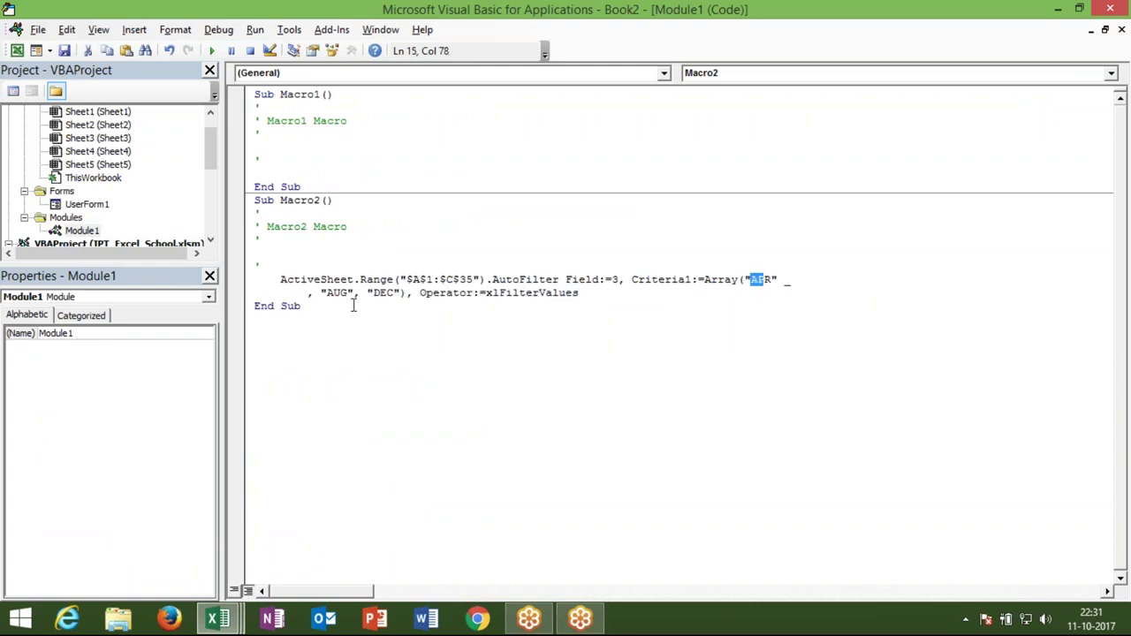
{"action": "left_click_drag", "start_coordinate": [389, 293], "coordinate": [307, 293]}
{"action": "left_click", "coordinate": [584, 293], "text": "shift"}
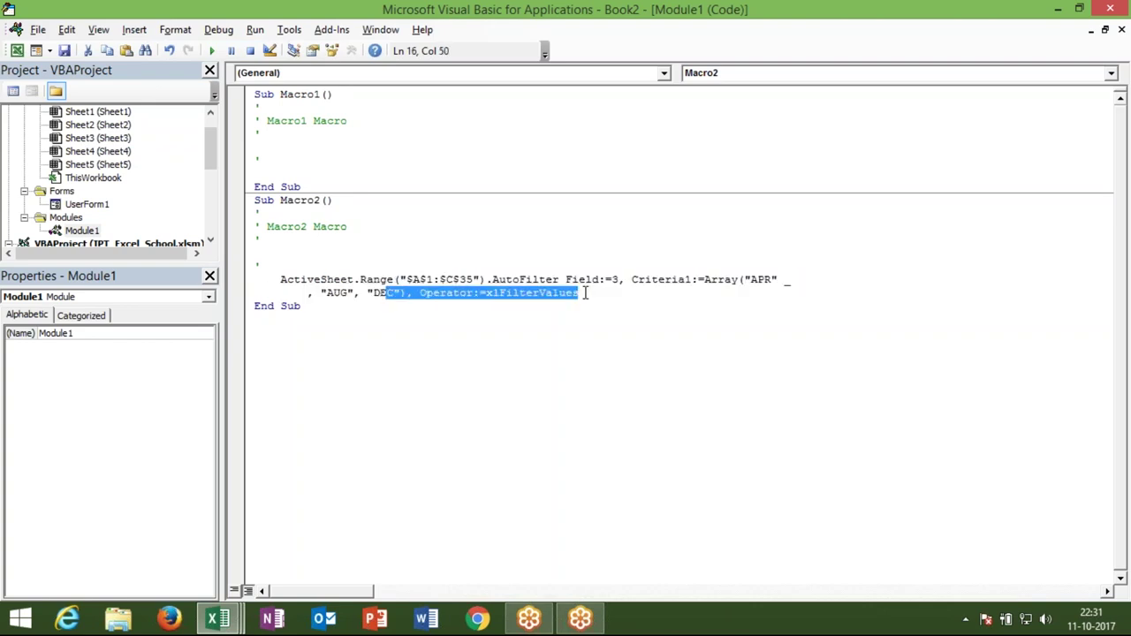
{"action": "key", "text": "alt+F11"}
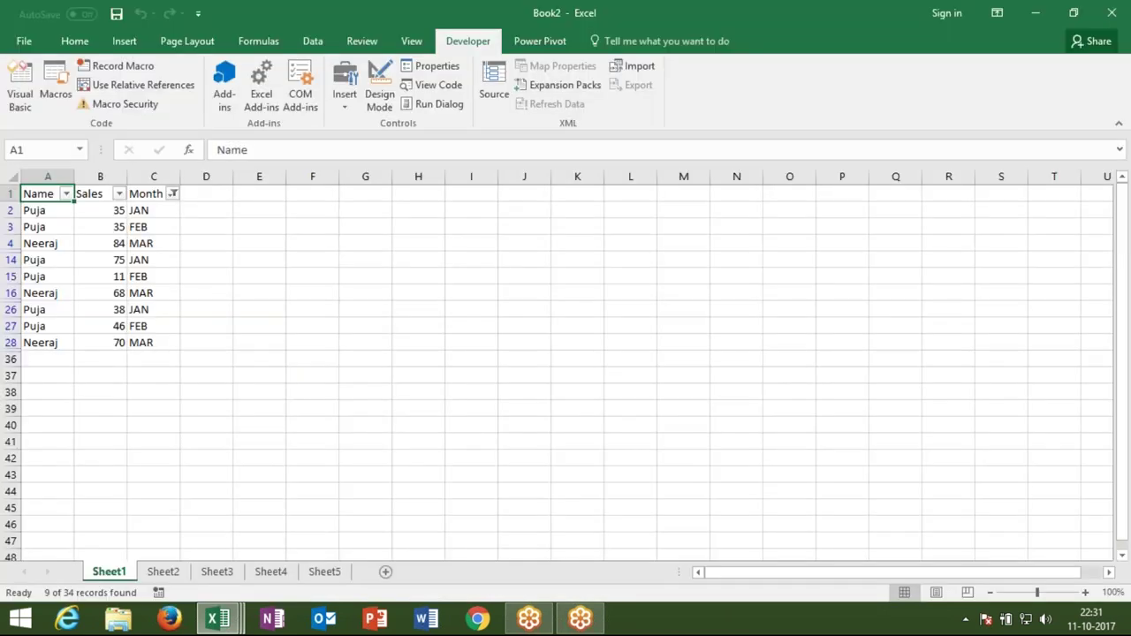
- Clear the filter and enter the array constant ={1,2,3,4} across G3:J3
{"action": "key", "text": "ctrl+shift+l"}
{"action": "left_click", "coordinate": [365, 226]}
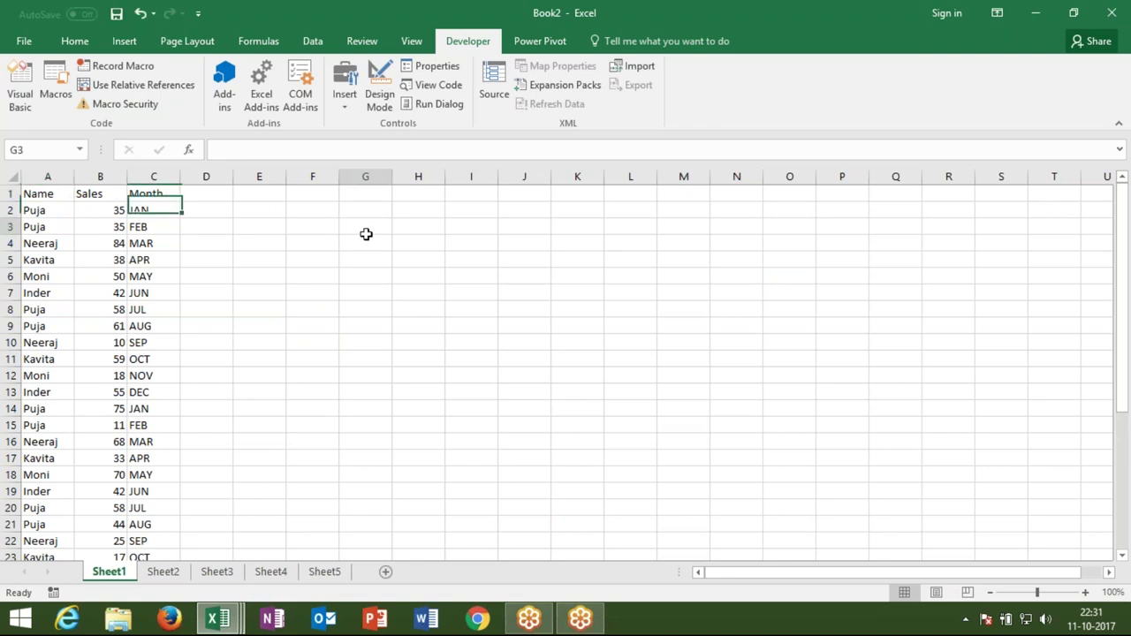
{"action": "type", "text": "=("}
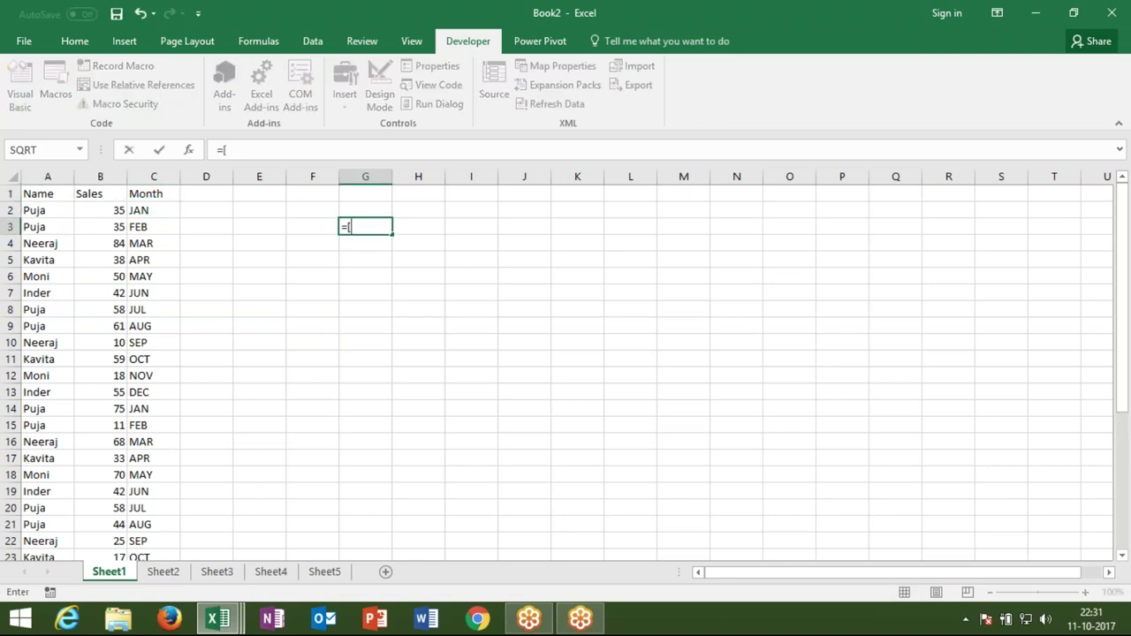
{"action": "type", "text": "{1,2,3,4"}
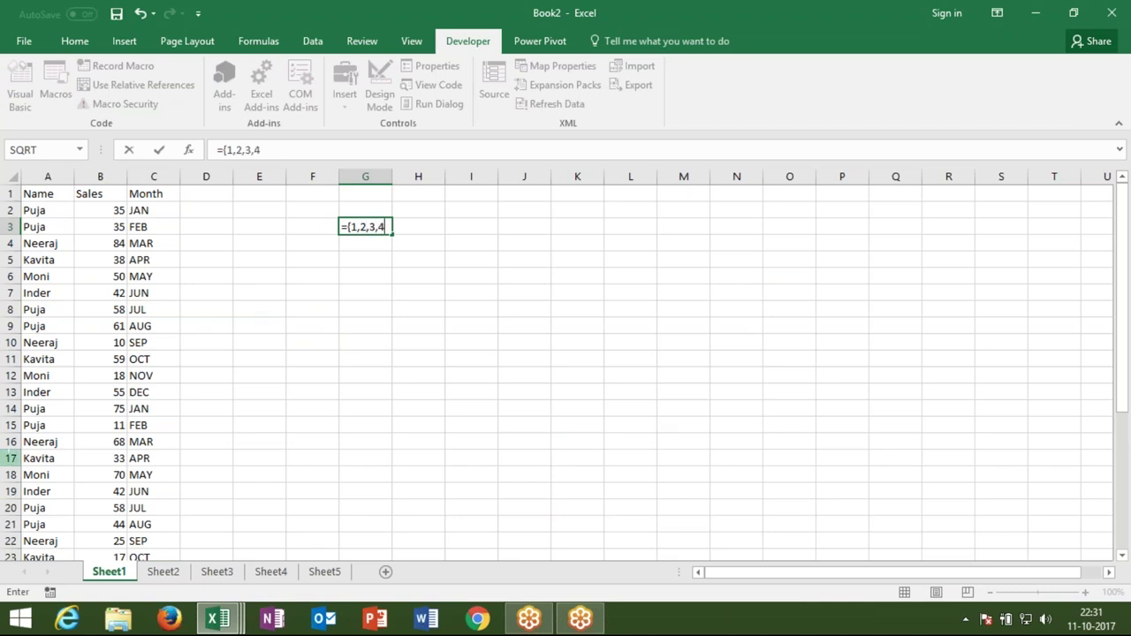
{"action": "type", "text": "}"}
{"action": "key", "text": "ctrl+Return"}
{"action": "key", "text": "shift+Right"}
{"action": "key", "text": "shift+Right"}
{"action": "key", "text": "shift+Right"}
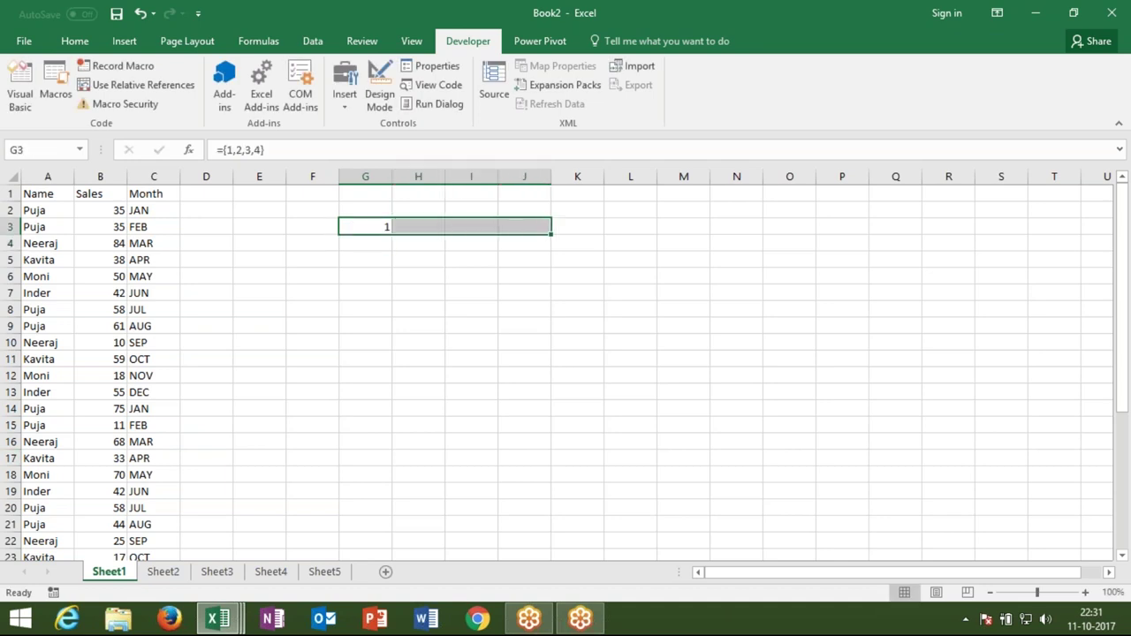
{"action": "key", "text": "F2"}
{"action": "key", "text": "ctrl+shift+Return"}
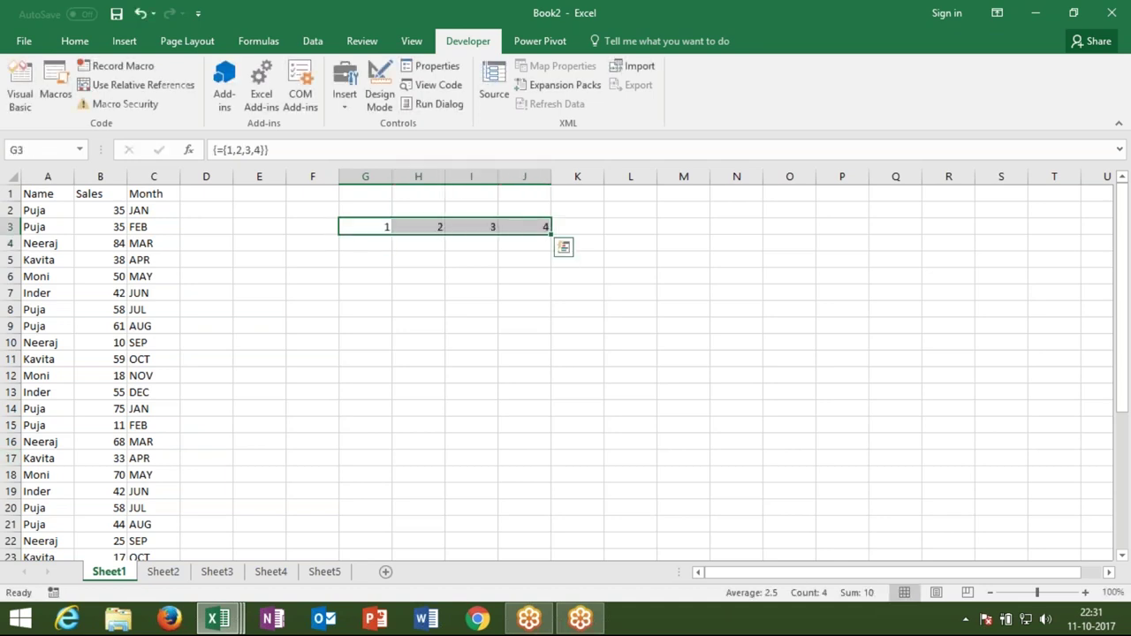
- Enter the vertical array constant ={1;2;3;4} down G5:G8
{"action": "left_click", "coordinate": [365, 259]}
{"action": "type", "text": "="}
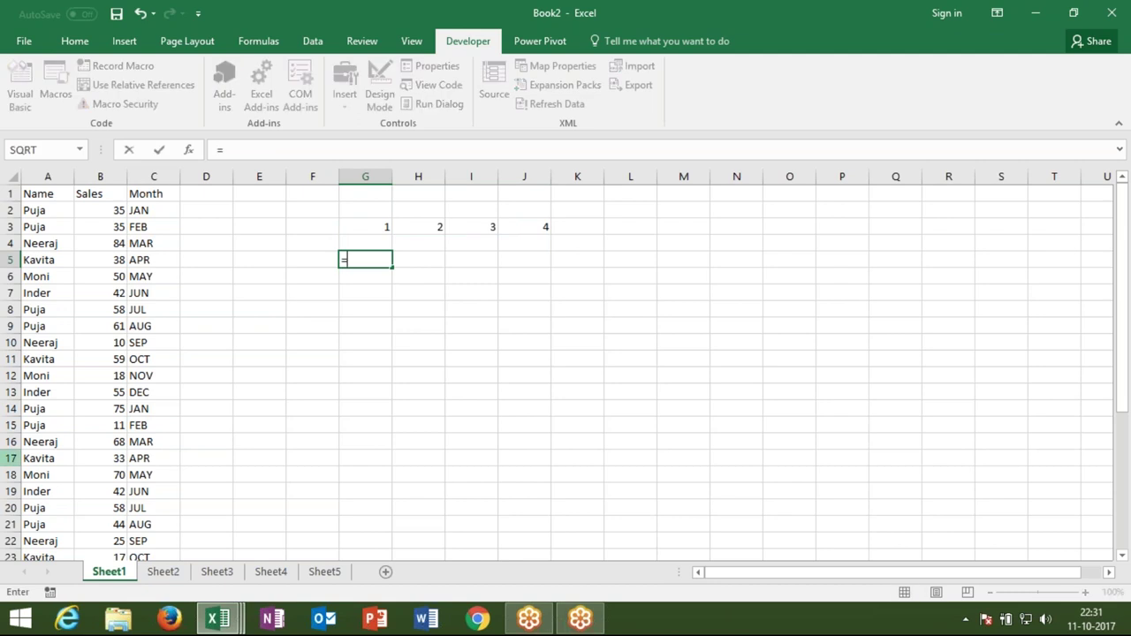
{"action": "type", "text": "{1;"}
{"action": "type", "text": "2;3;4}"}
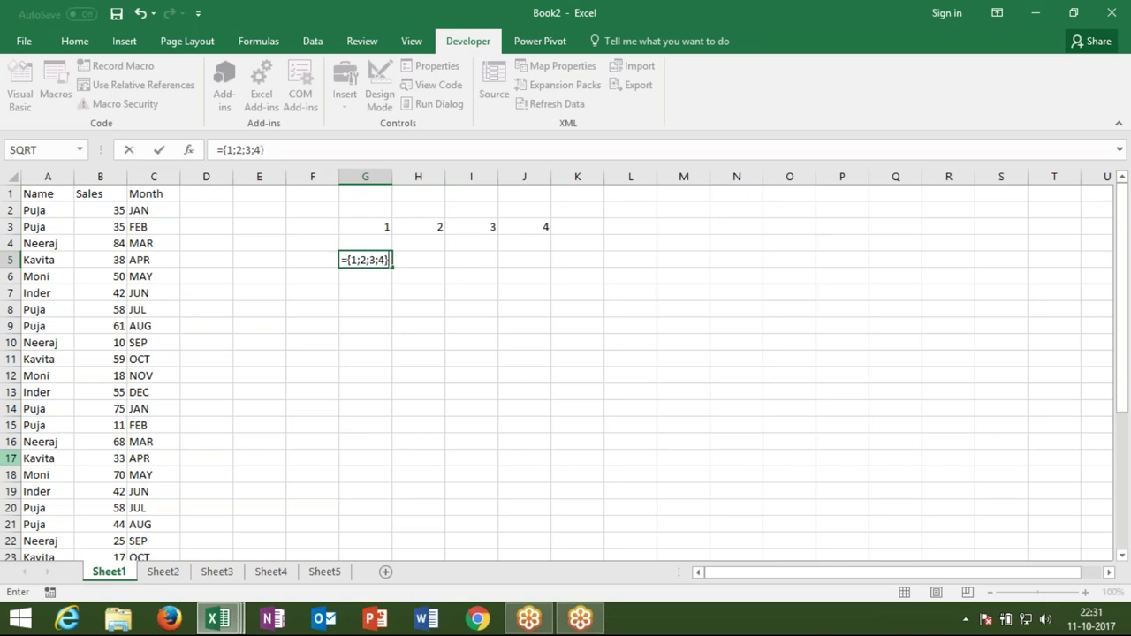
{"action": "key", "text": "Return"}
{"action": "left_click_drag", "start_coordinate": [364, 260], "coordinate": [365, 309]}
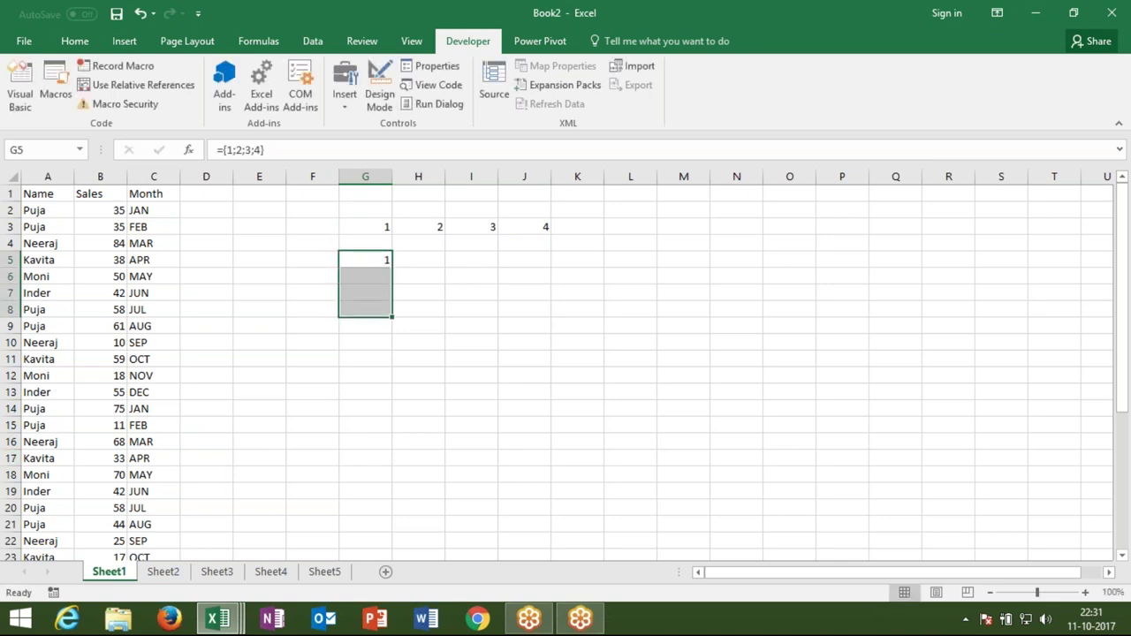
{"action": "key", "text": "F2"}
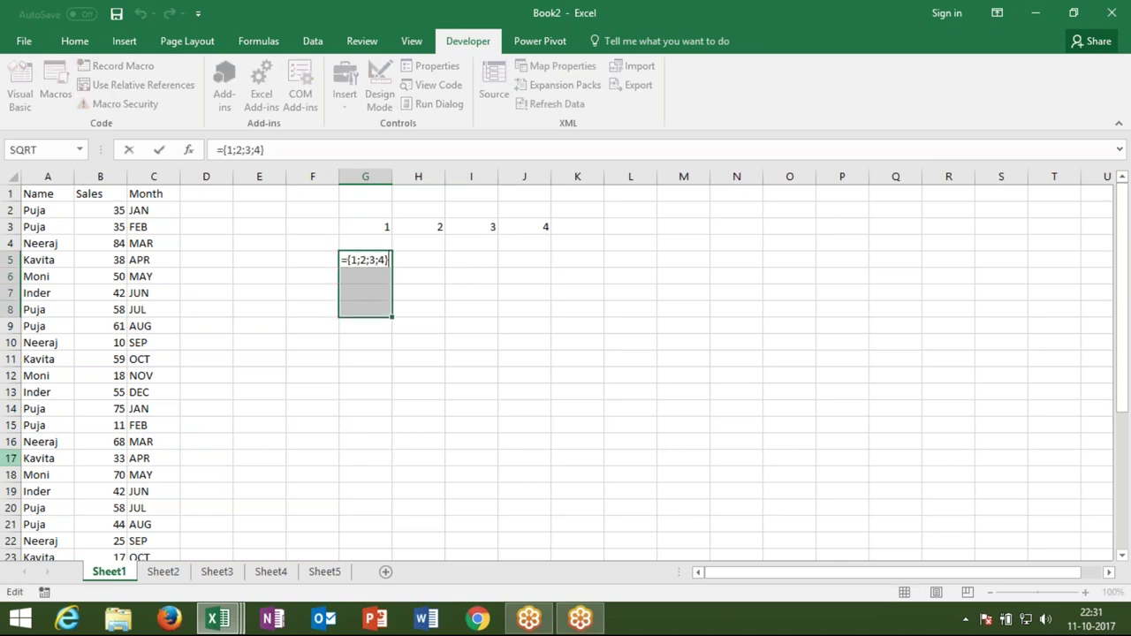
{"action": "key", "text": "ctrl+shift+Return"}
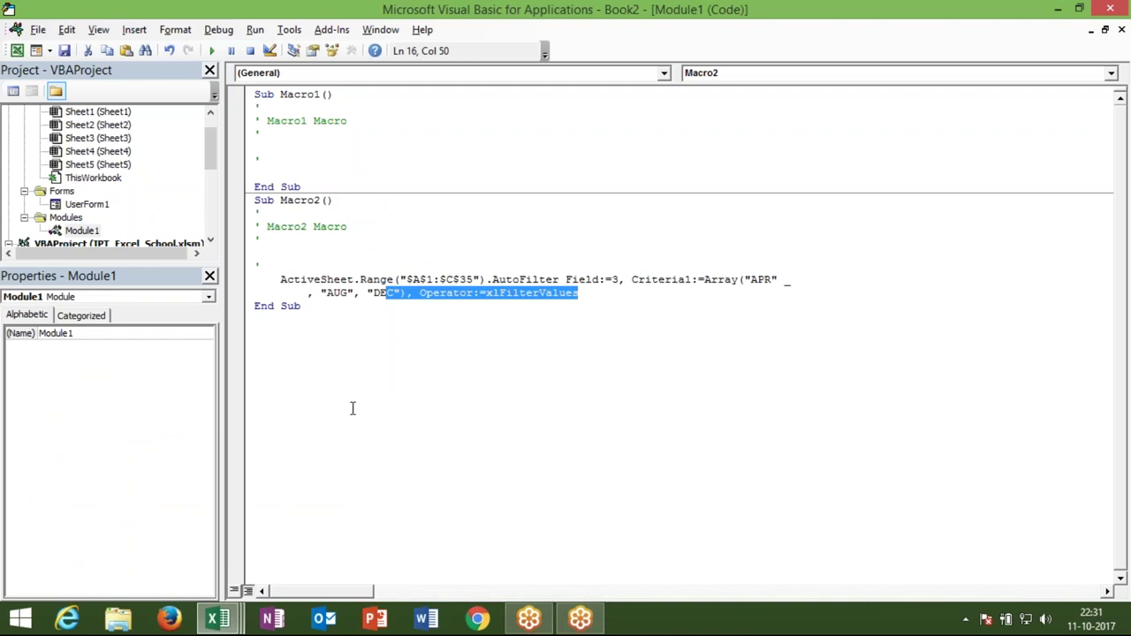
- Open the Copy Multi code from UserForm1 and highlight the Dim bounds, a(1, i + 1) and Array(a)
{"action": "double_click", "coordinate": [101, 207]}
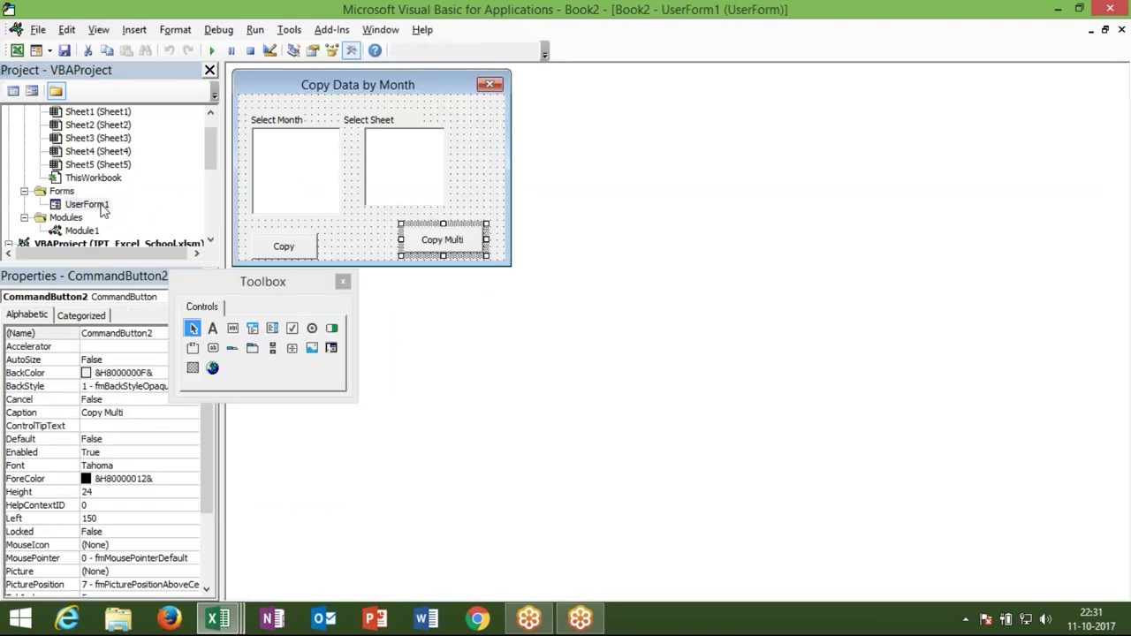
{"action": "double_click", "coordinate": [423, 242]}
{"action": "left_click", "coordinate": [418, 261]}
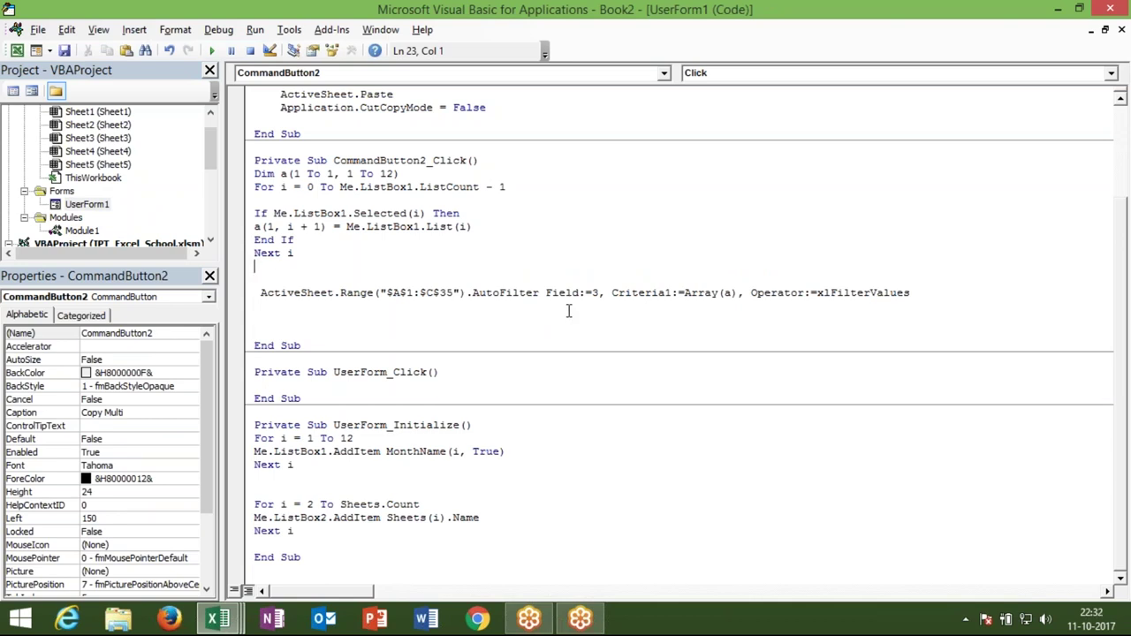
{"action": "double_click", "coordinate": [320, 174]}
{"action": "left_click", "coordinate": [336, 174]}
{"action": "double_click", "coordinate": [350, 174]}
{"action": "left_click", "coordinate": [285, 227]}
{"action": "double_click", "coordinate": [694, 294]}
{"action": "key", "text": "Up"}
{"action": "key", "text": "Up"}
{"action": "key", "text": "Up"}
{"action": "key", "text": "Up"}
{"action": "key", "text": "Up"}
{"action": "key", "text": "Up"}
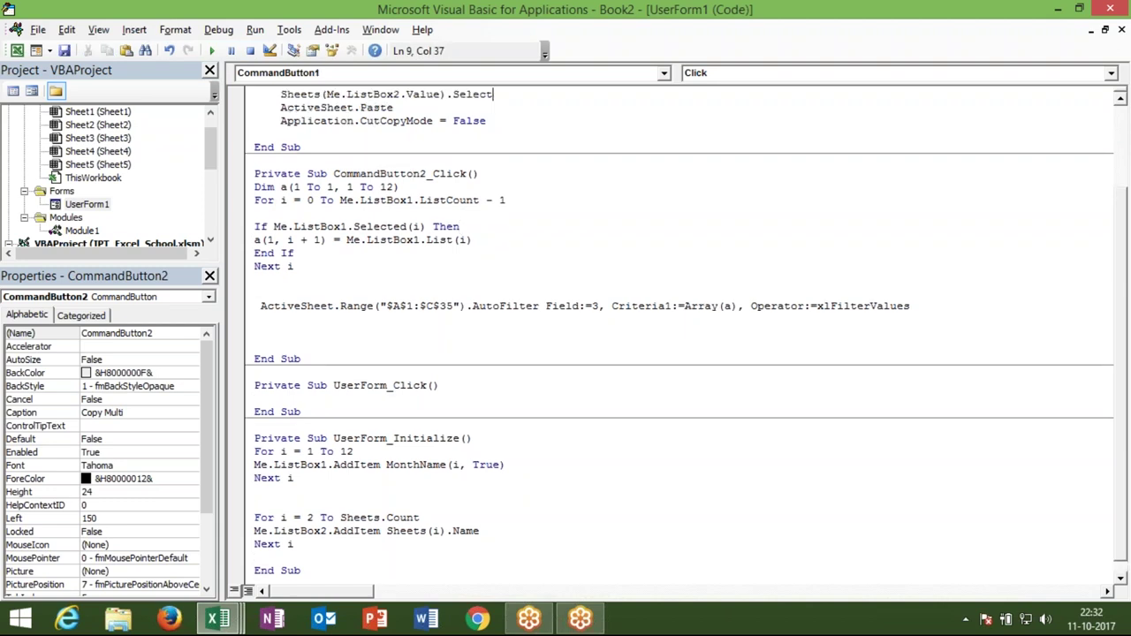
{"action": "key", "text": "Up"}
{"action": "key", "text": "Up"}
{"action": "key", "text": "Up"}
{"action": "key", "text": "Down"}
{"action": "key", "text": "Down"}
{"action": "key", "text": "Down"}
{"action": "key", "text": "Down"}
{"action": "key", "text": "End"}
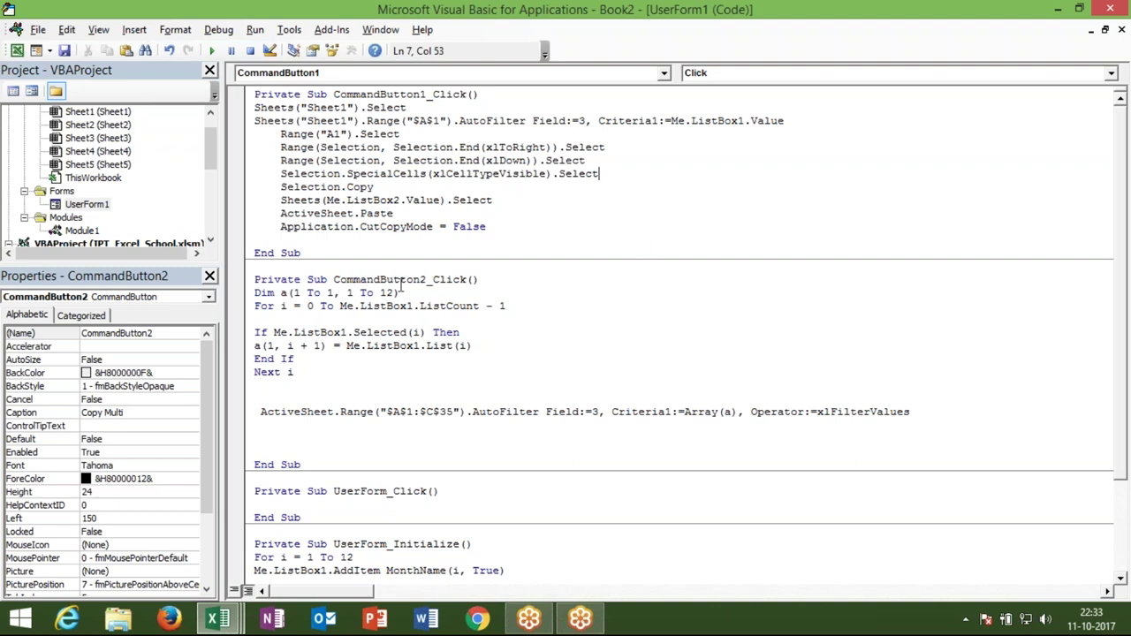
- Insert a new UserForm and draw a label captioned Month near its top-left
{"action": "left_click", "coordinate": [133, 30]}
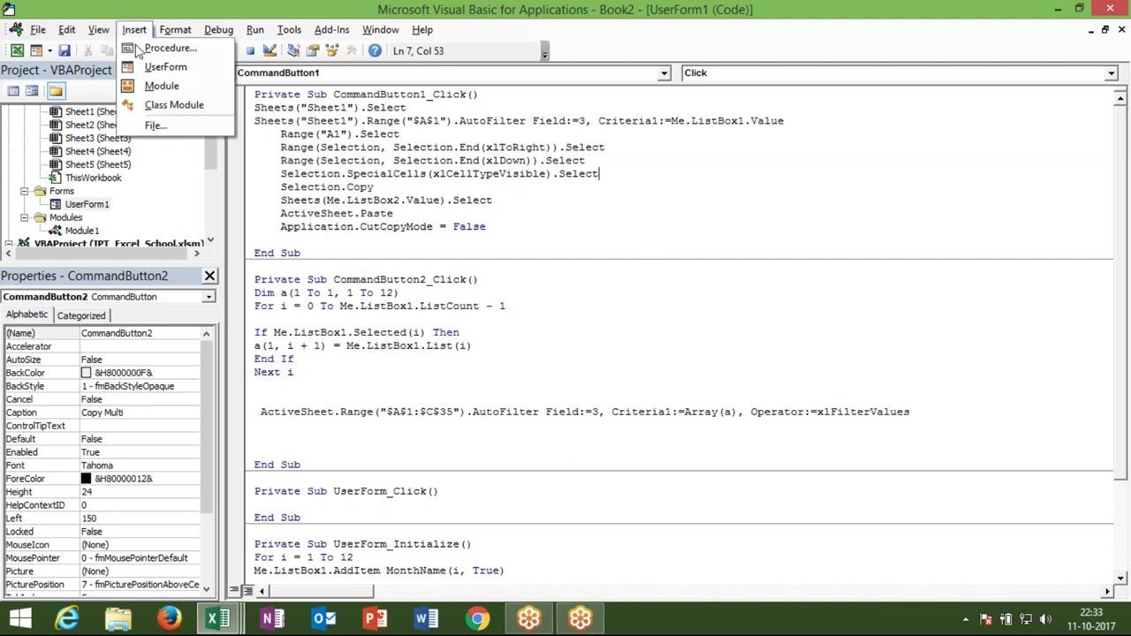
{"action": "left_click", "coordinate": [159, 68]}
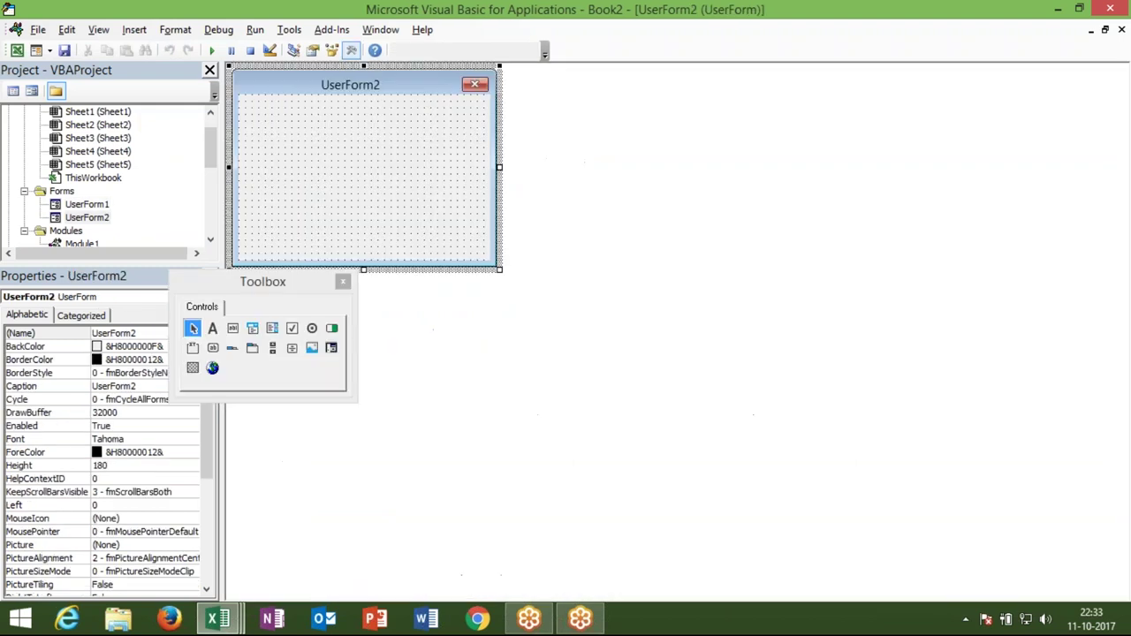
{"action": "left_click", "coordinate": [234, 334]}
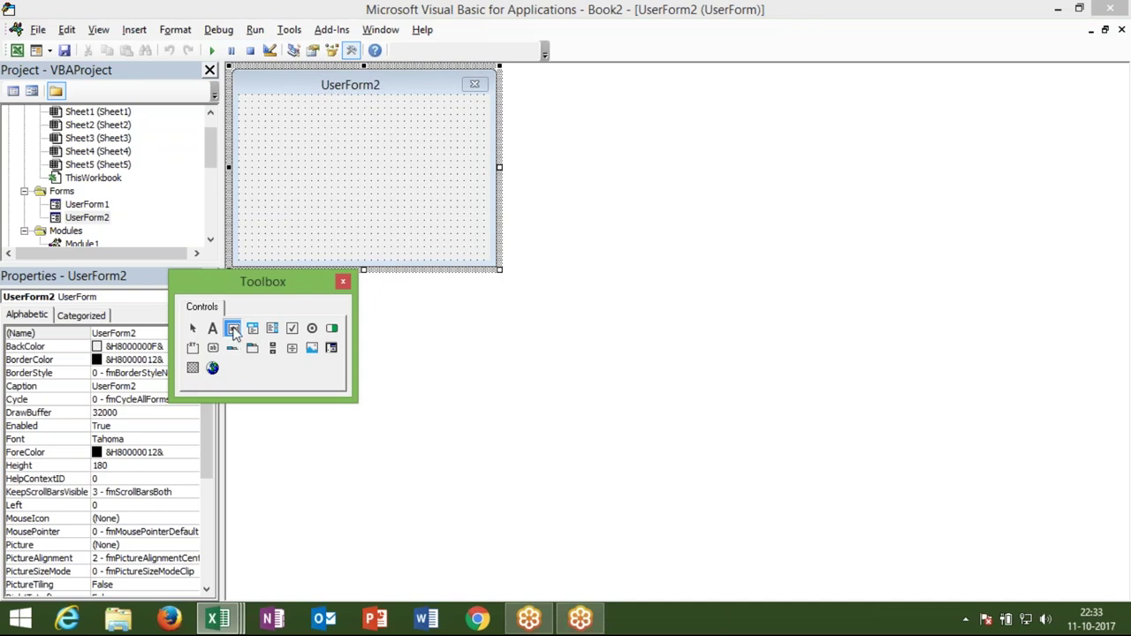
{"action": "left_click", "coordinate": [213, 327]}
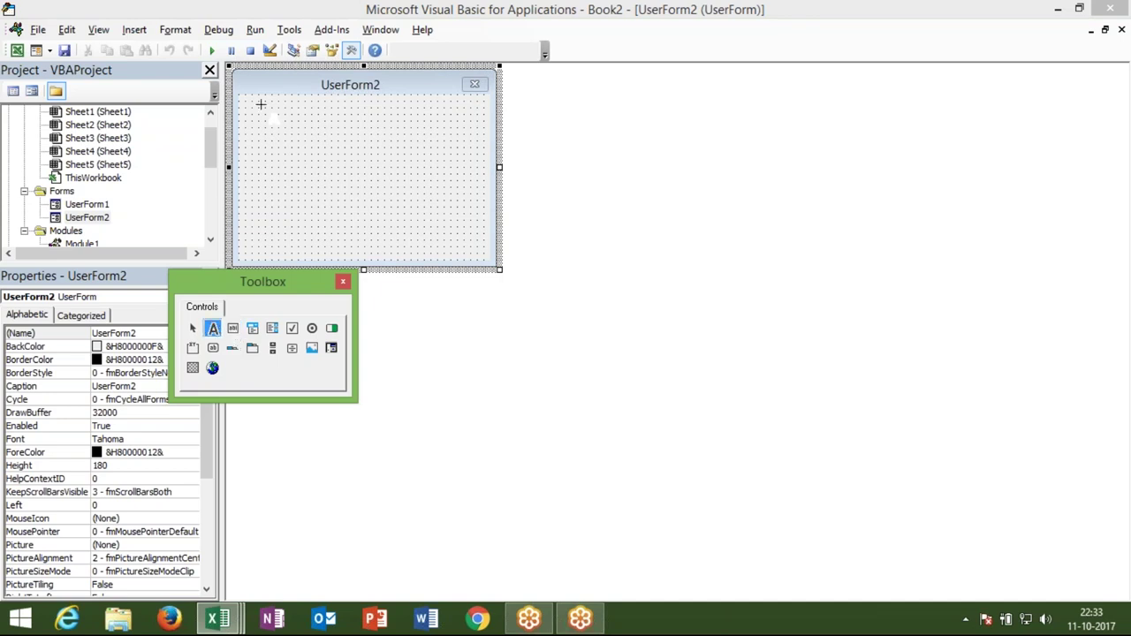
{"action": "left_click_drag", "start_coordinate": [253, 116], "coordinate": [281, 126]}
{"action": "left_click_drag", "start_coordinate": [245, 106], "coordinate": [303, 139]}
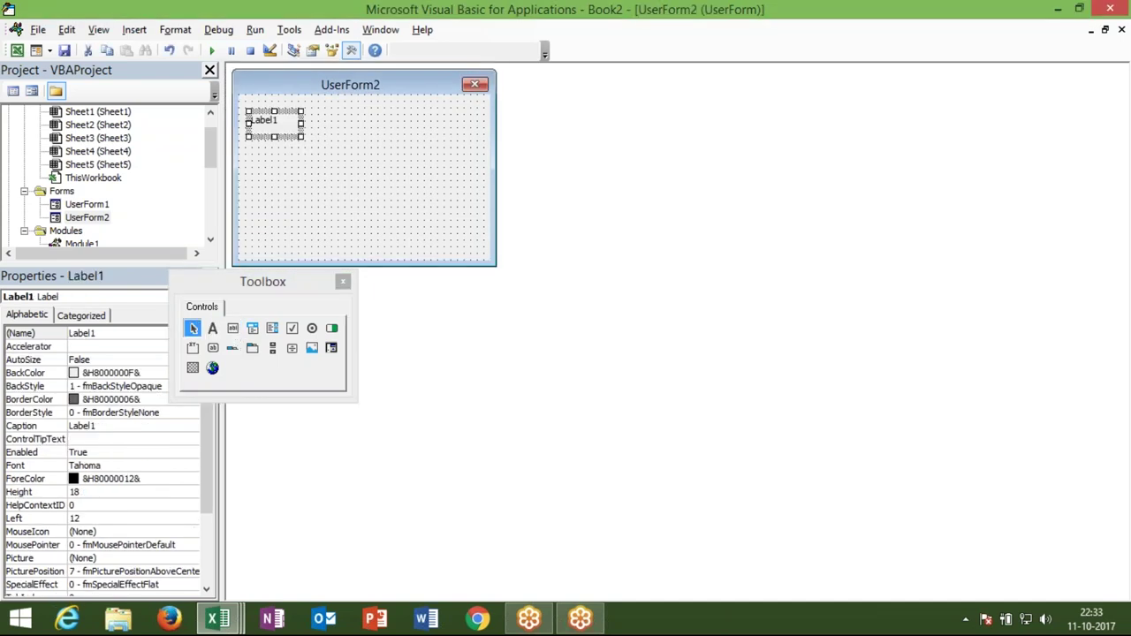
{"action": "key", "text": "BackSpace"}
{"action": "key", "text": "BackSpace"}
{"action": "key", "text": "BackSpace"}
{"action": "key", "text": "BackSpace"}
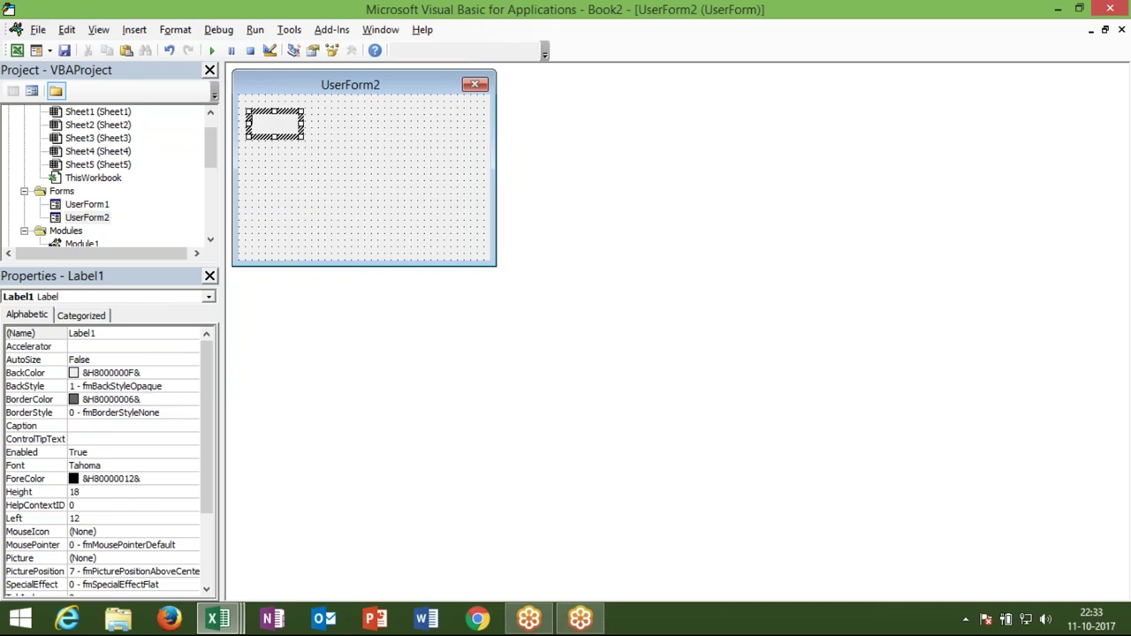
{"action": "type", "text": "Month"}
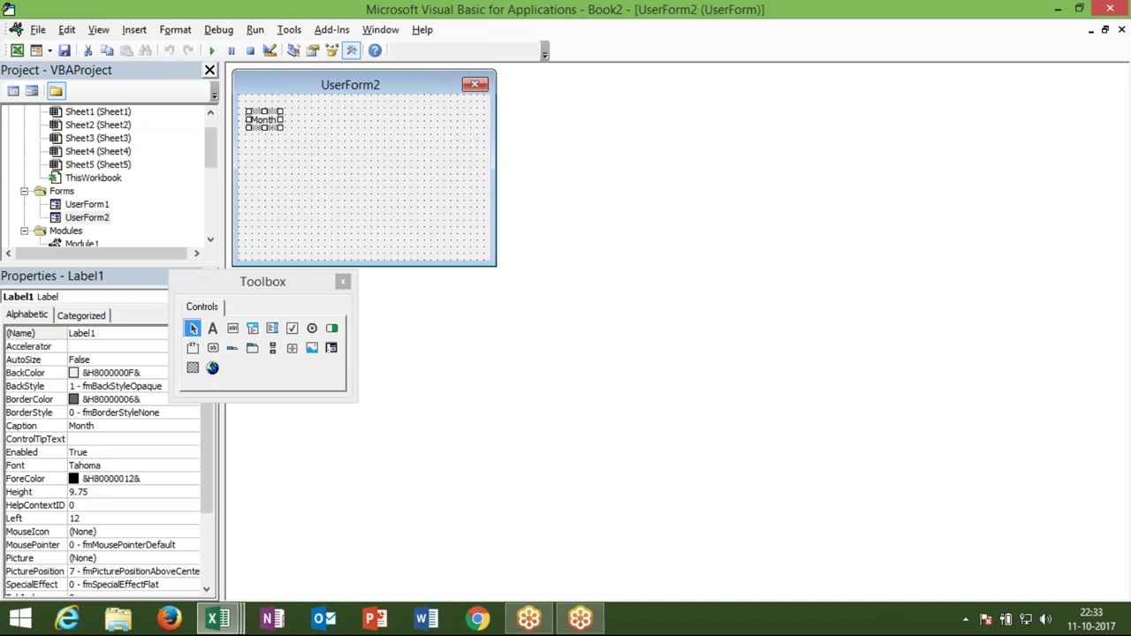
{"action": "left_click", "coordinate": [292, 167]}
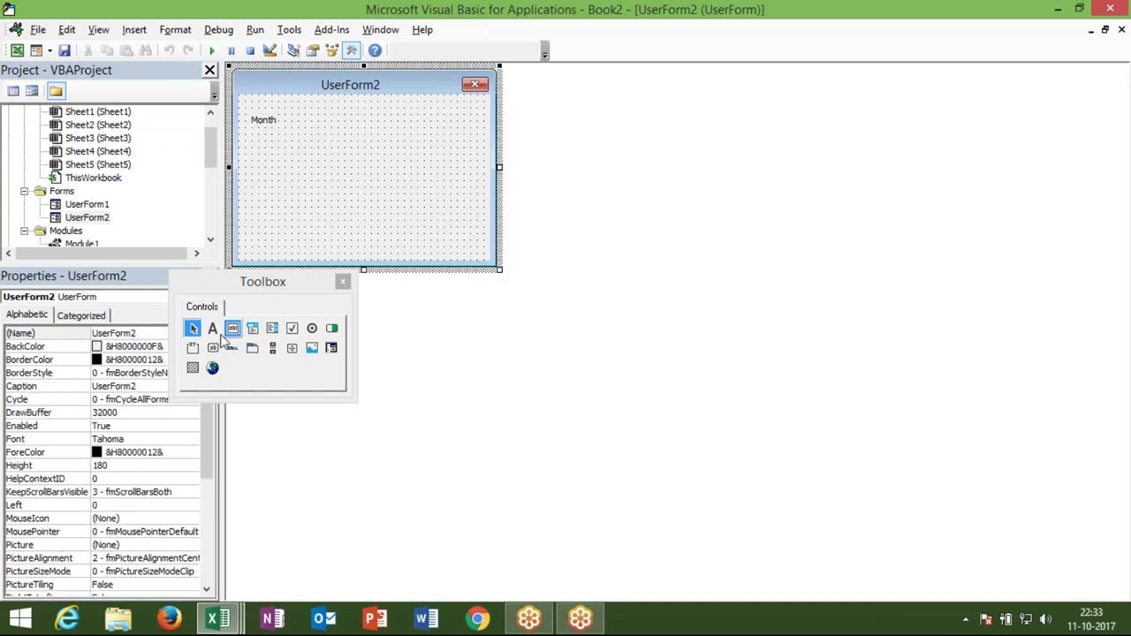
- Draw a list box below the Month label and a second label captioned Choose Month
{"action": "left_click", "coordinate": [272, 328]}
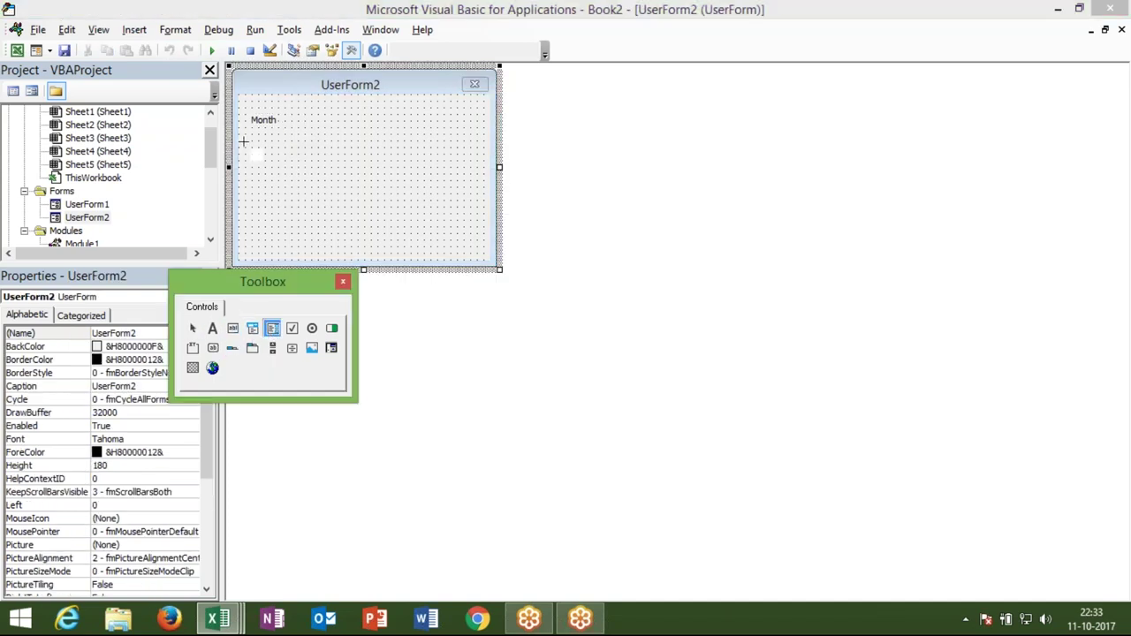
{"action": "left_click_drag", "start_coordinate": [252, 139], "coordinate": [314, 242]}
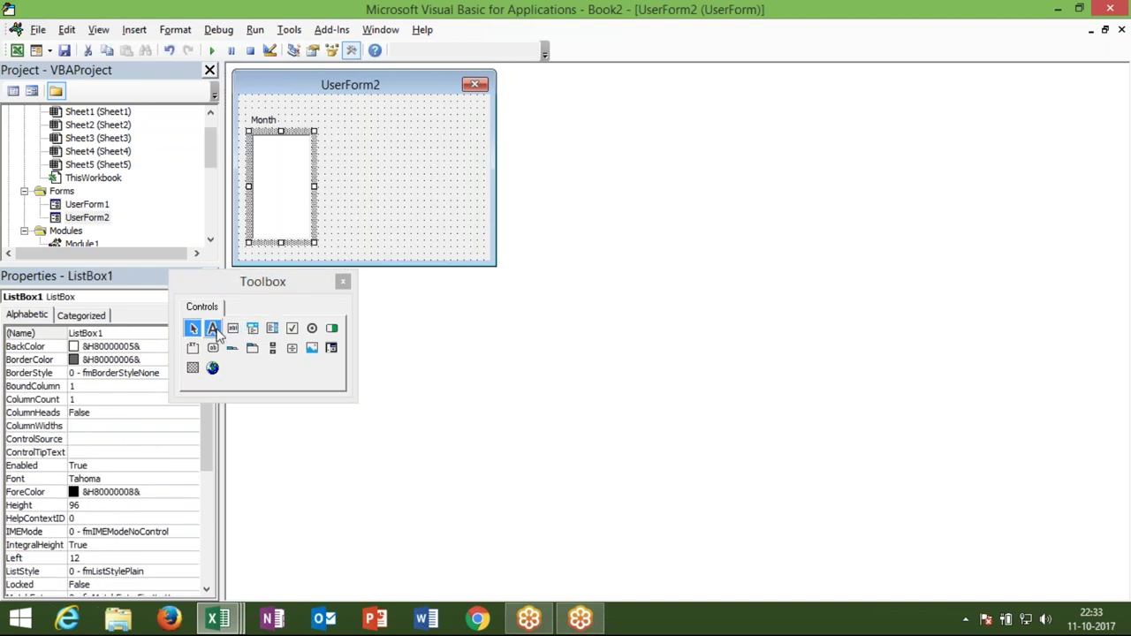
{"action": "left_click", "coordinate": [212, 328]}
{"action": "left_click_drag", "start_coordinate": [358, 110], "coordinate": [401, 128]}
{"action": "left_click", "coordinate": [378, 115]}
{"action": "key", "text": "BackSpace"}
{"action": "key", "text": "BackSpace"}
{"action": "key", "text": "BackSpace"}
{"action": "key", "text": "BackSpace"}
{"action": "key", "text": "BackSpace"}
{"action": "key", "text": "BackSpace"}
{"action": "type", "text": "Choose Month"}
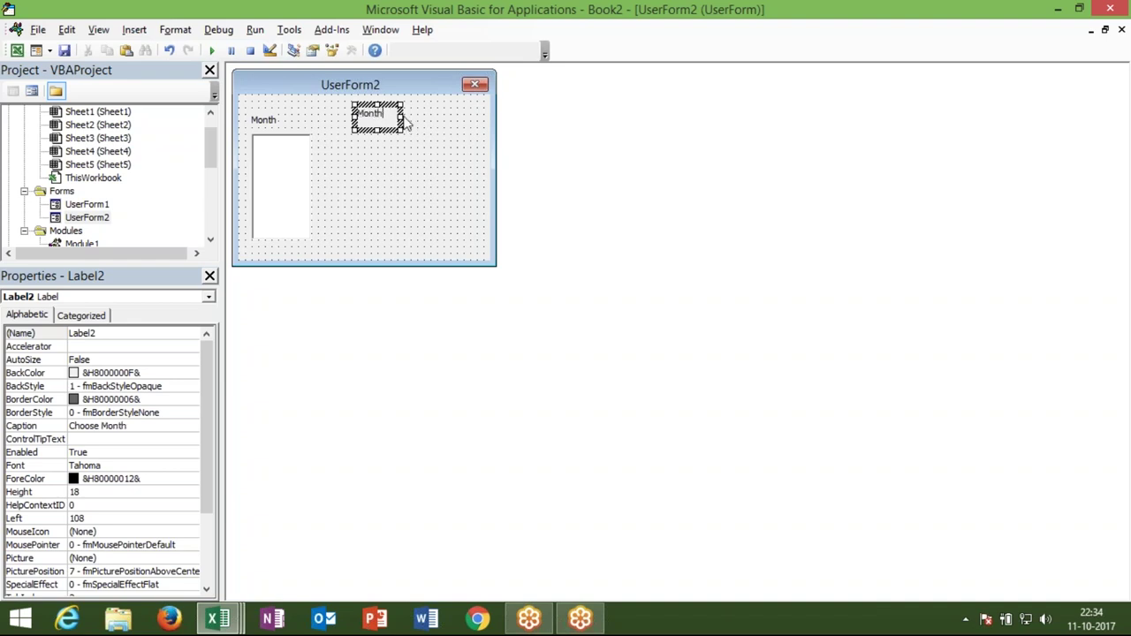
- Widen and lower the Choose Month label, then draw a second list box under it
{"action": "left_click_drag", "start_coordinate": [403, 116], "coordinate": [435, 116]}
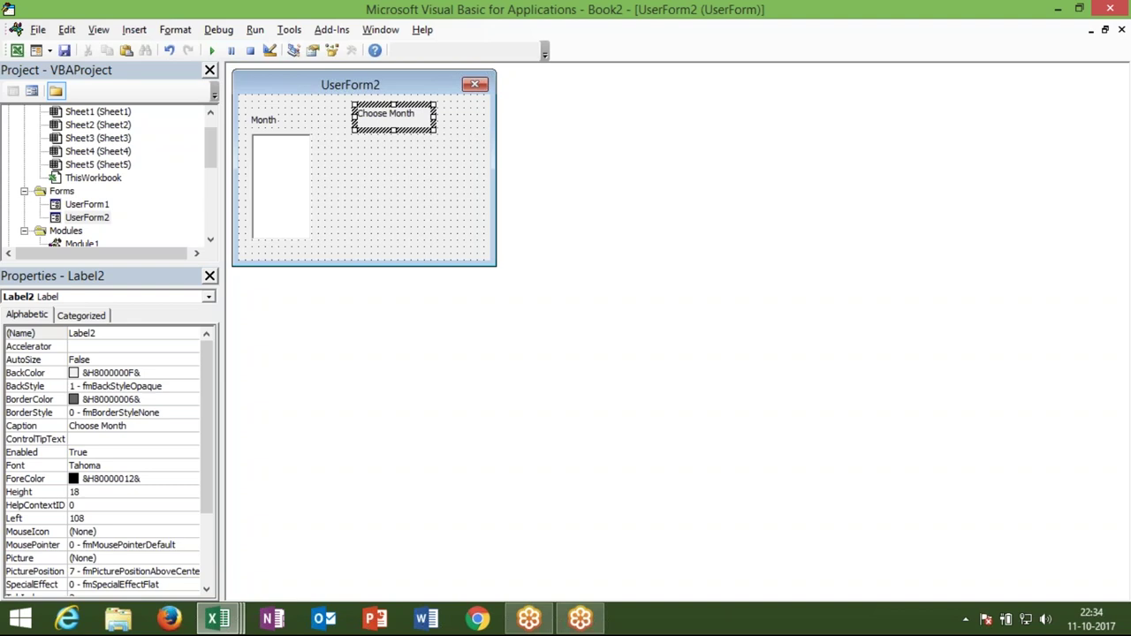
{"action": "left_click", "coordinate": [397, 152]}
{"action": "left_click", "coordinate": [393, 130]}
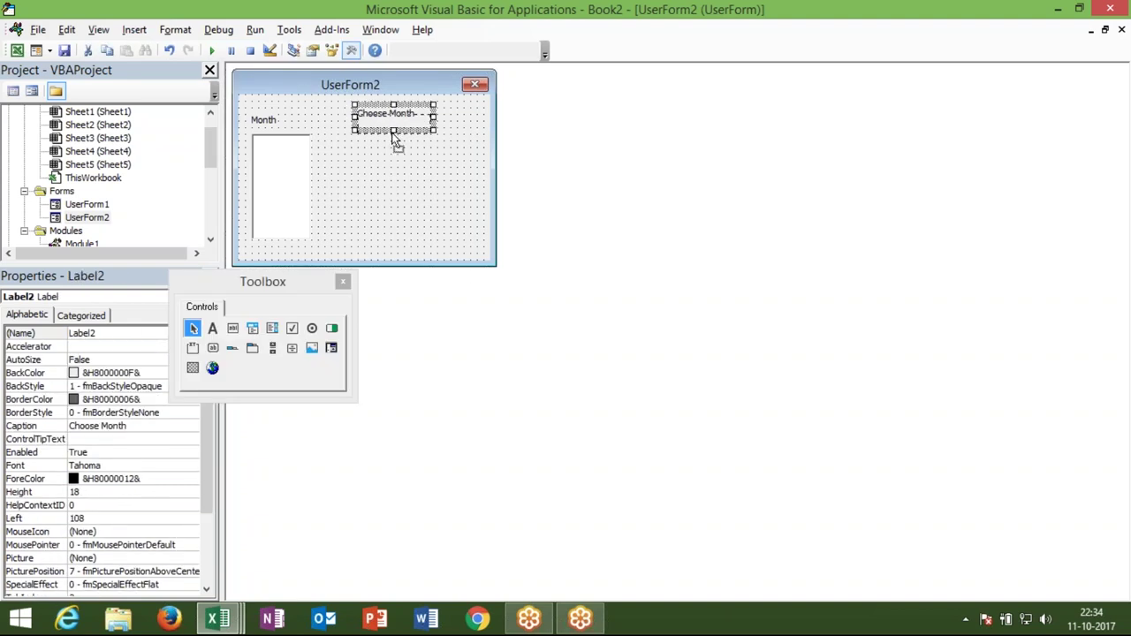
{"action": "left_click_drag", "start_coordinate": [394, 132], "coordinate": [394, 140]}
{"action": "left_click", "coordinate": [271, 329]}
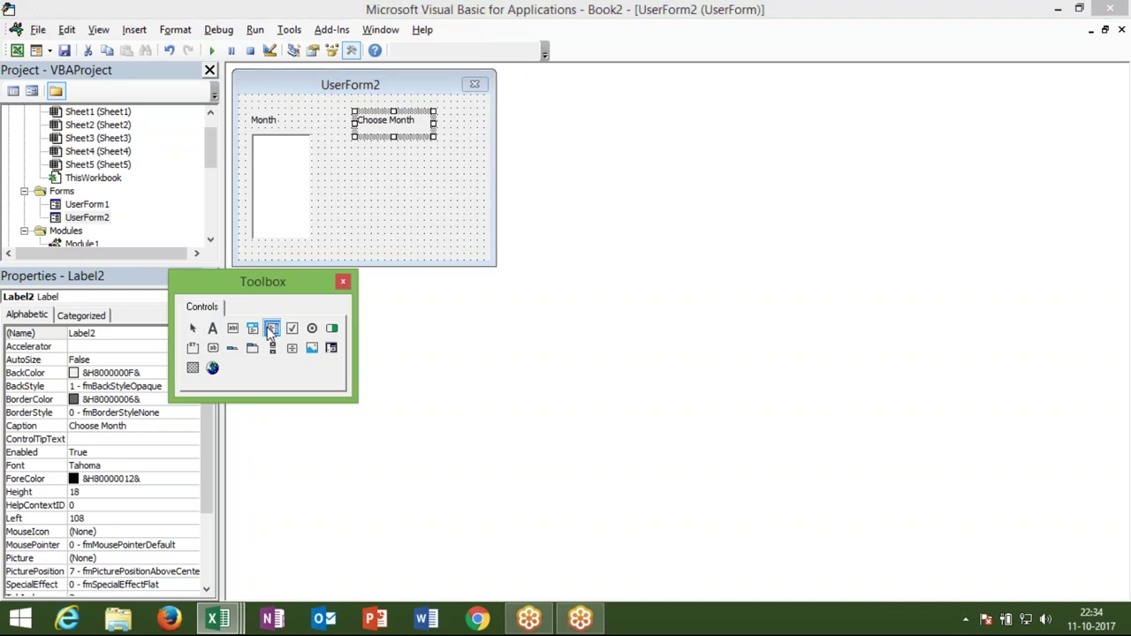
{"action": "left_click_drag", "start_coordinate": [365, 143], "coordinate": [438, 239]}
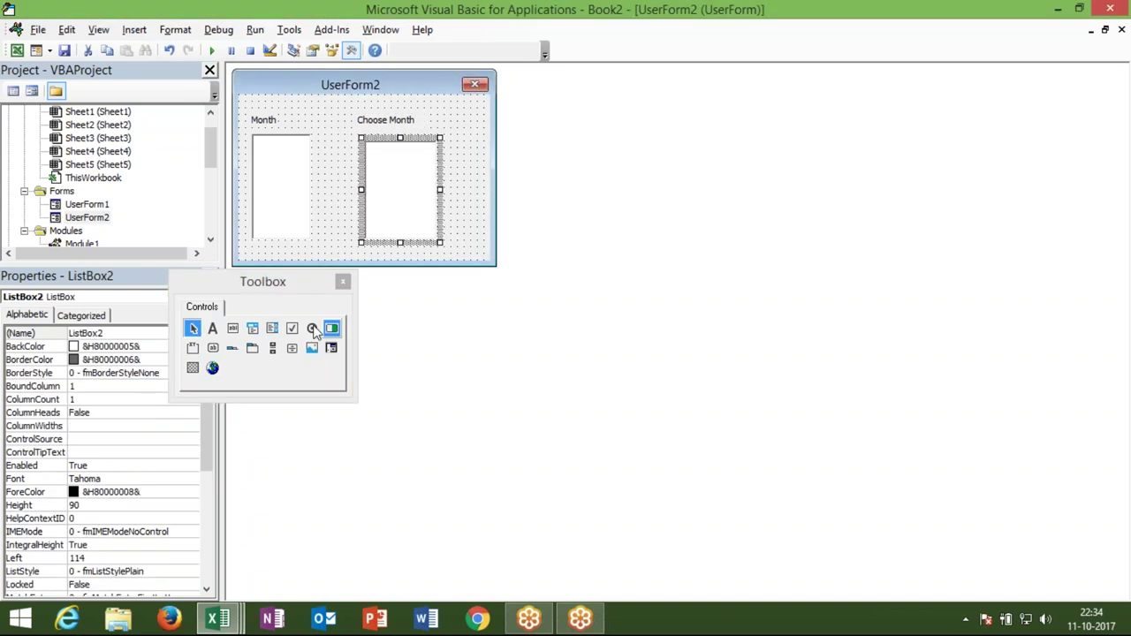
- Add a command button captioned >> between the two list boxes
{"action": "left_click", "coordinate": [213, 348]}
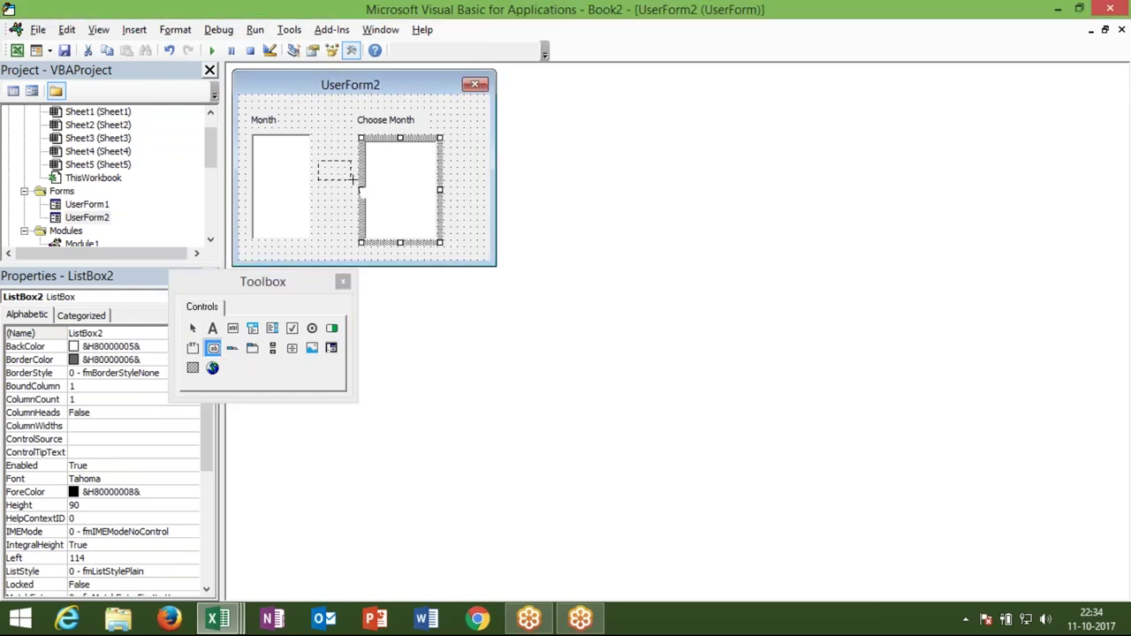
{"action": "left_click_drag", "start_coordinate": [316, 161], "coordinate": [355, 185]}
{"action": "left_click", "coordinate": [344, 176]}
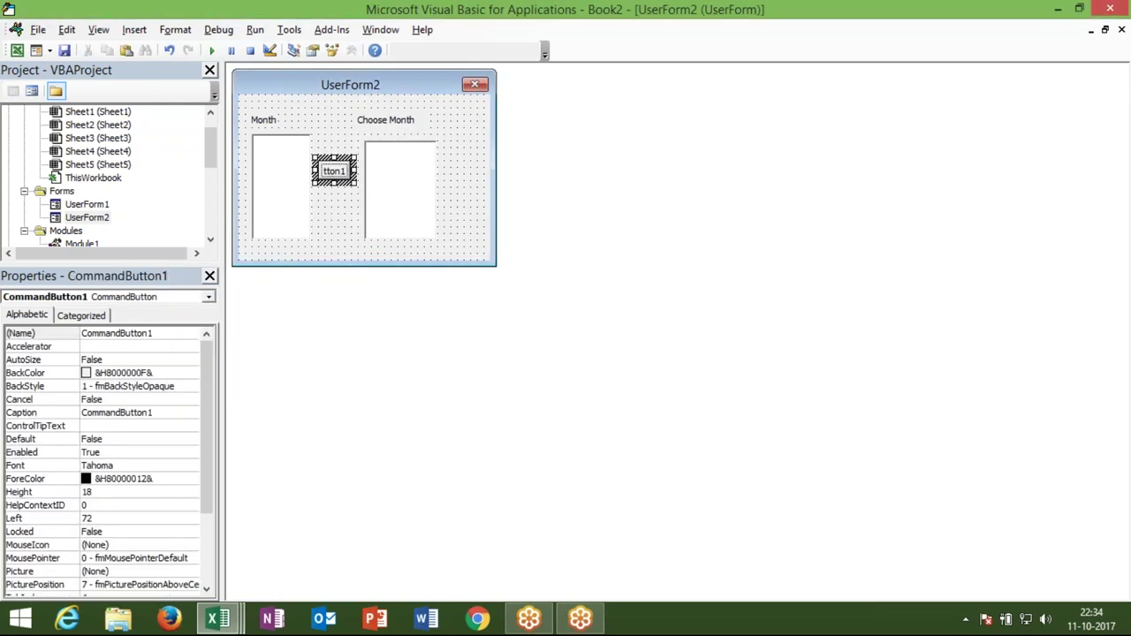
{"action": "key", "text": "BackSpace"}
{"action": "key", "text": "BackSpace"}
{"action": "key", "text": "BackSpace"}
{"action": "key", "text": "BackSpace"}
{"action": "key", "text": "BackSpace"}
{"action": "key", "text": "BackSpace"}
{"action": "key", "text": "BackSpace"}
{"action": "key", "text": "BackSpace"}
{"action": "type", "text": ">>"}
{"action": "left_click", "coordinate": [343, 202]}
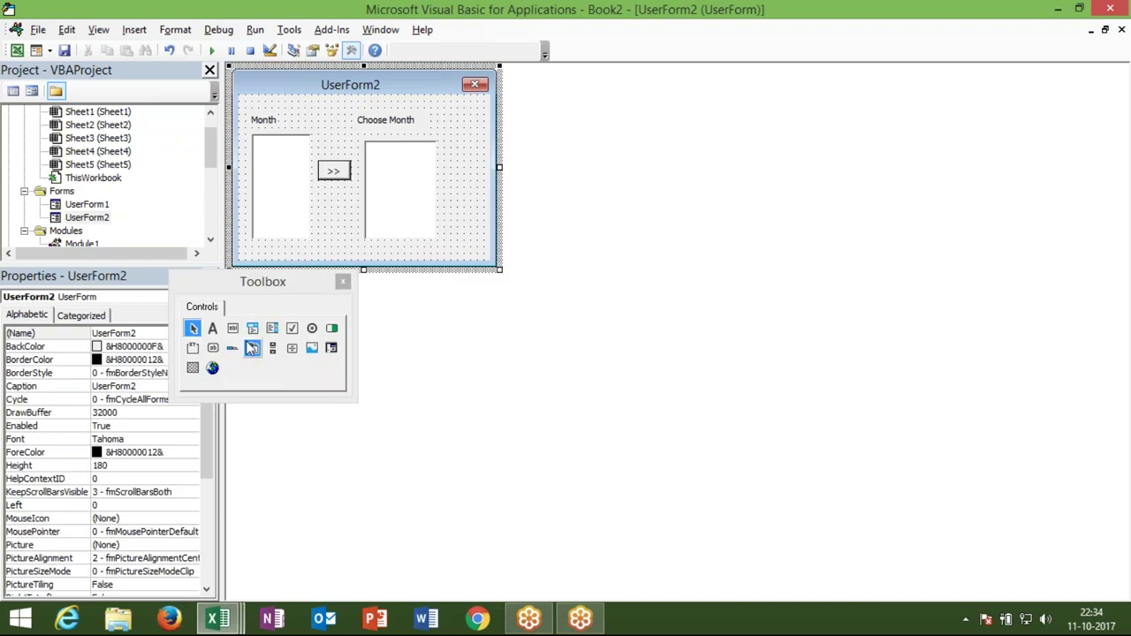
- Add a << button below the >> button and switch to Excel with Alt+F11
{"action": "left_click", "coordinate": [215, 349]}
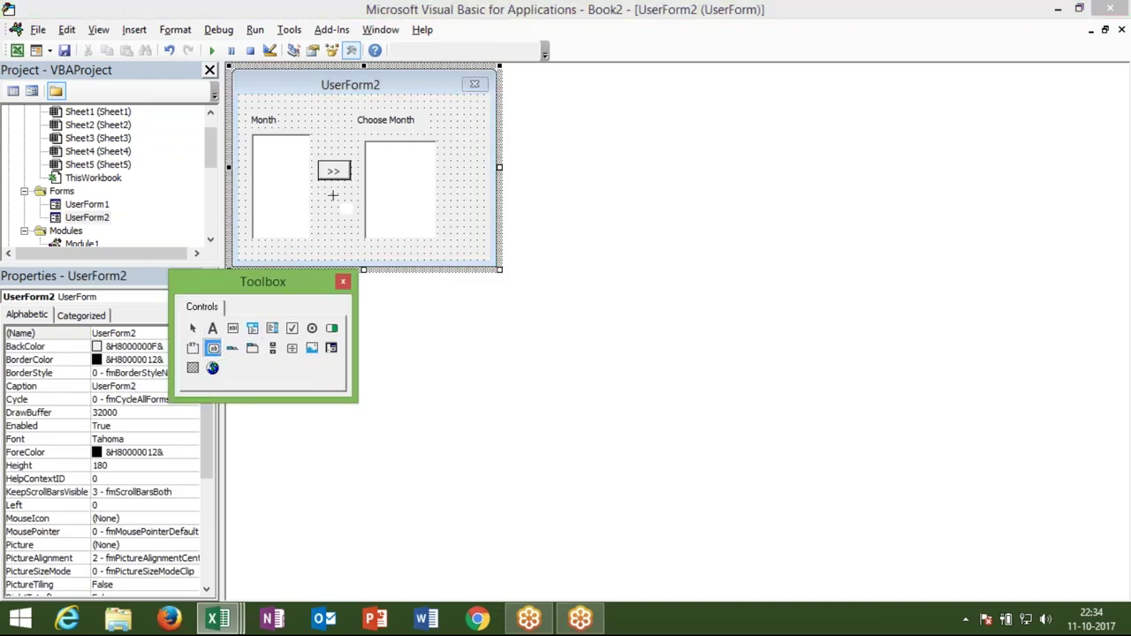
{"action": "left_click_drag", "start_coordinate": [320, 193], "coordinate": [355, 216]}
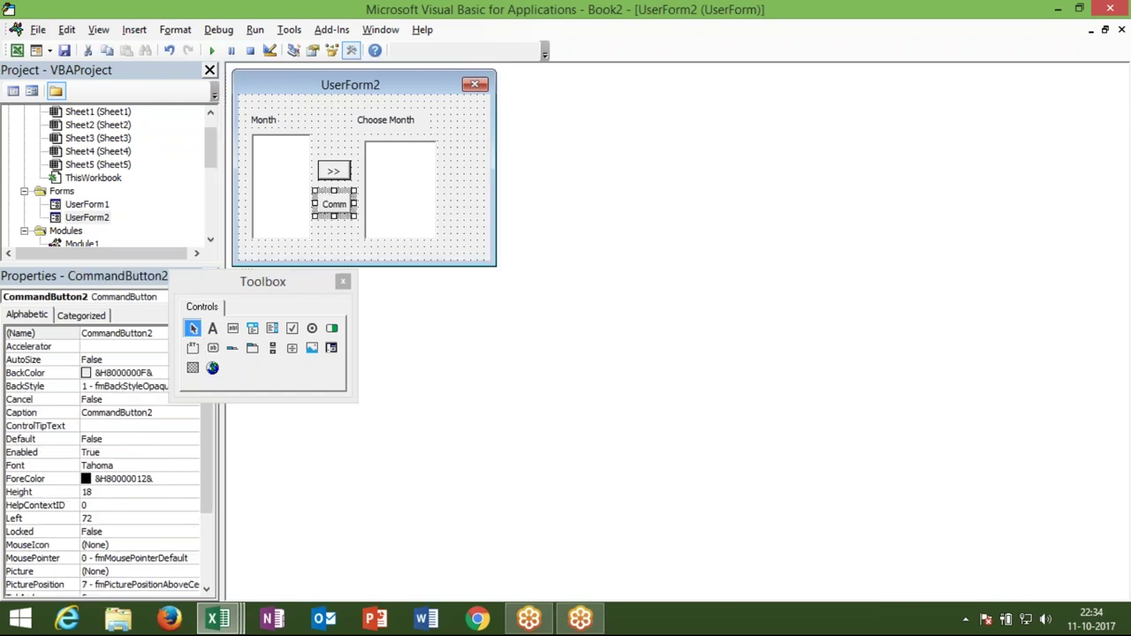
{"action": "left_click", "coordinate": [351, 208]}
{"action": "key", "text": "BackSpace"}
{"action": "key", "text": "BackSpace"}
{"action": "key", "text": "BackSpace"}
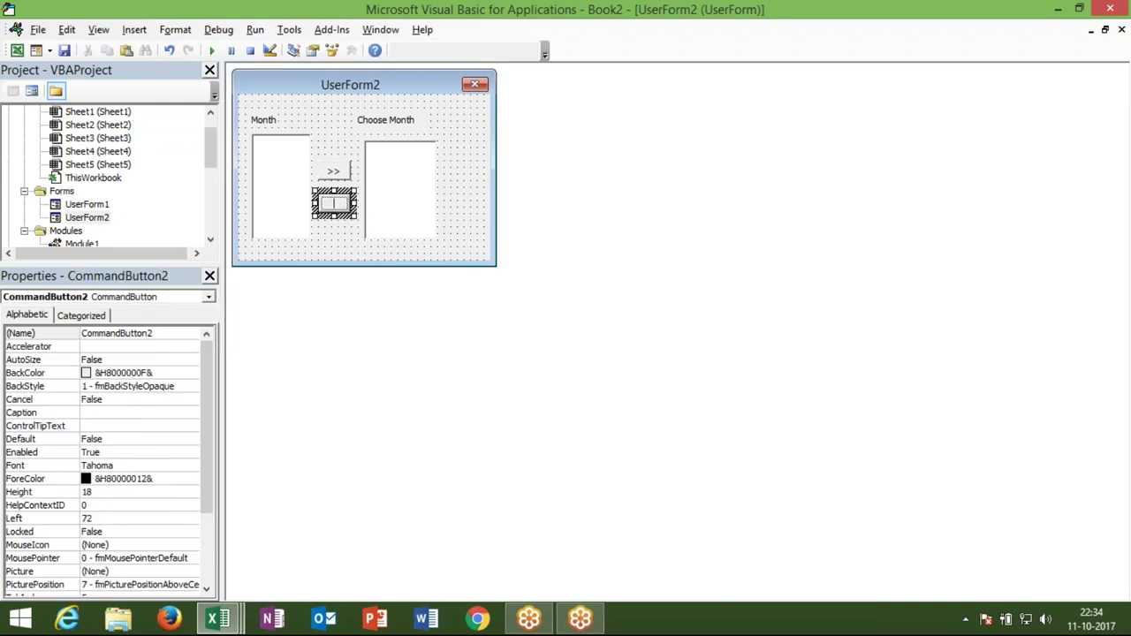
{"action": "type", "text": "<<"}
{"action": "left_click", "coordinate": [344, 232]}
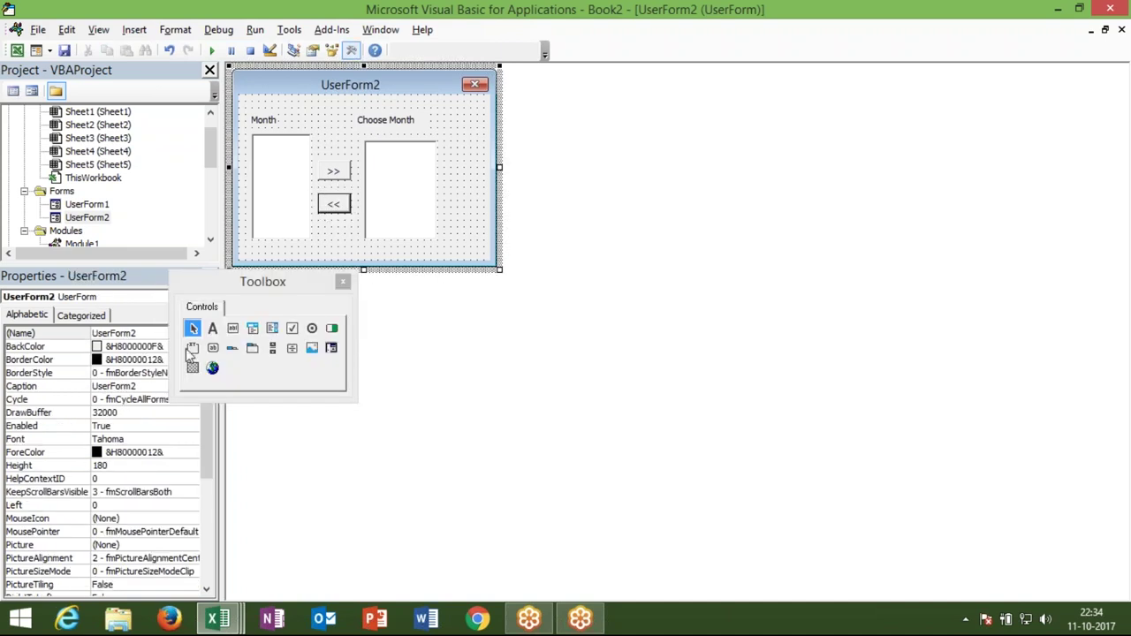
{"action": "key", "text": "alt+F11"}
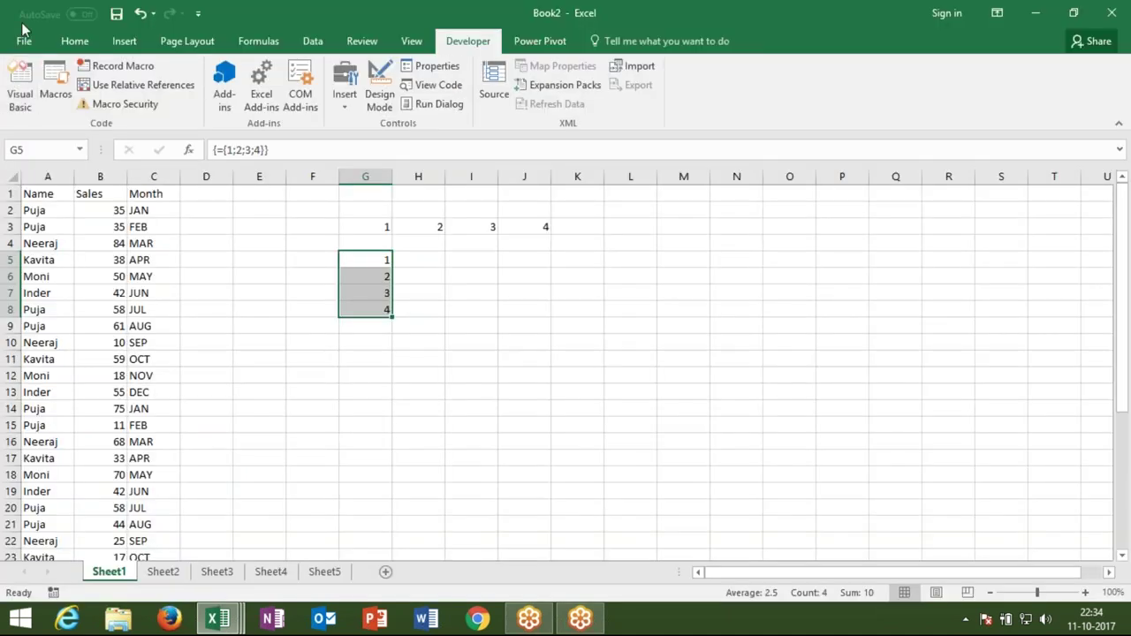
{"action": "left_click", "coordinate": [27, 40]}
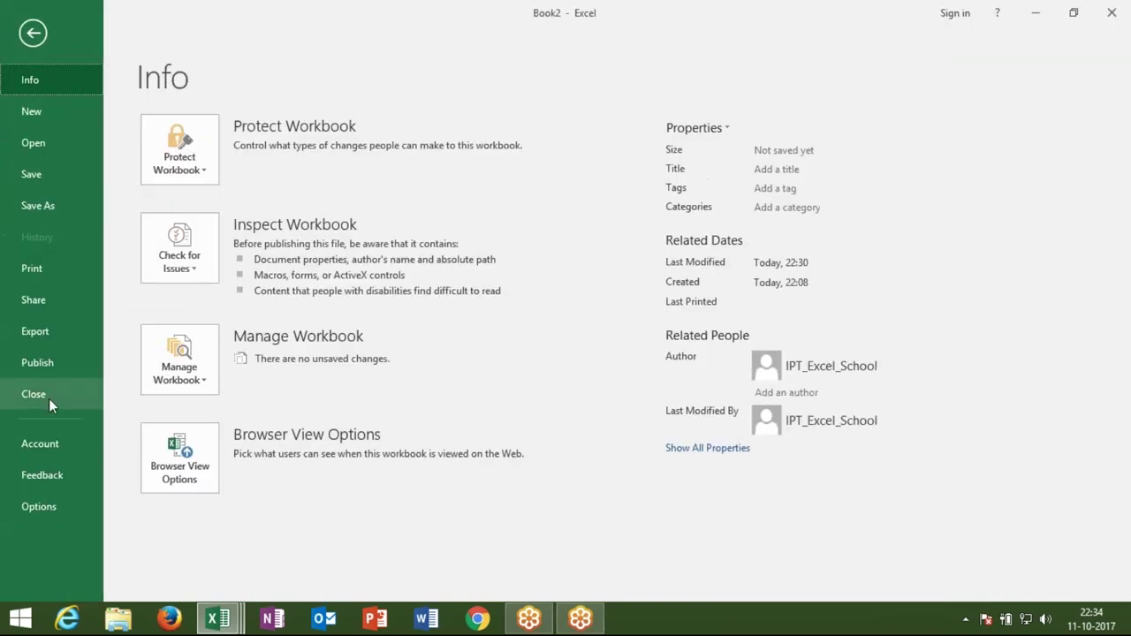
{"action": "key", "text": "Escape"}
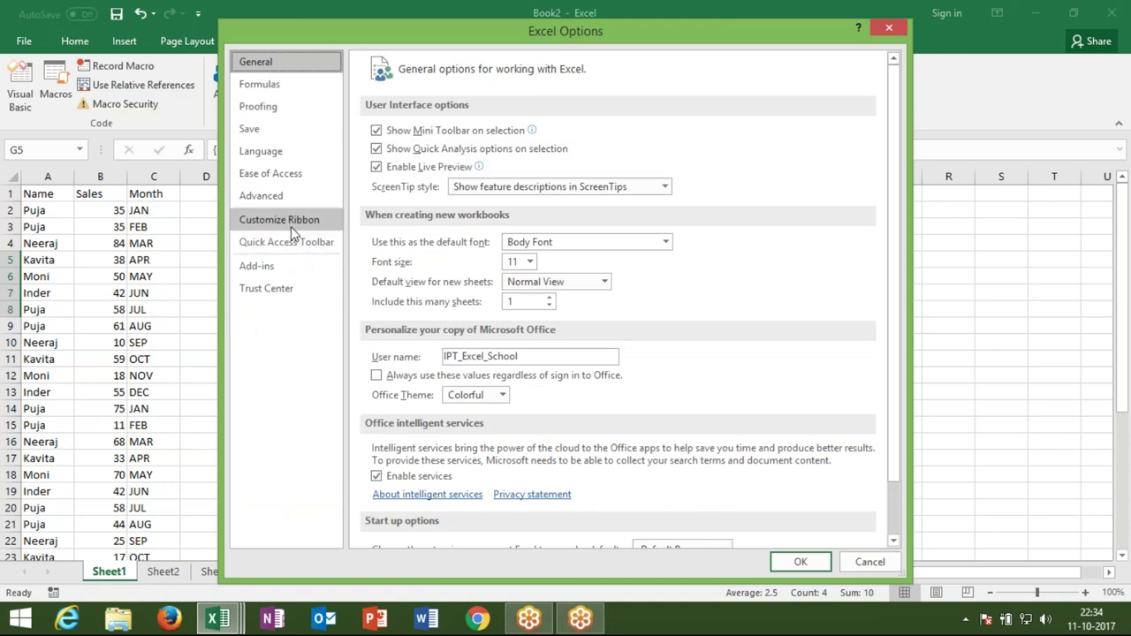
{"action": "left_click", "coordinate": [291, 226]}
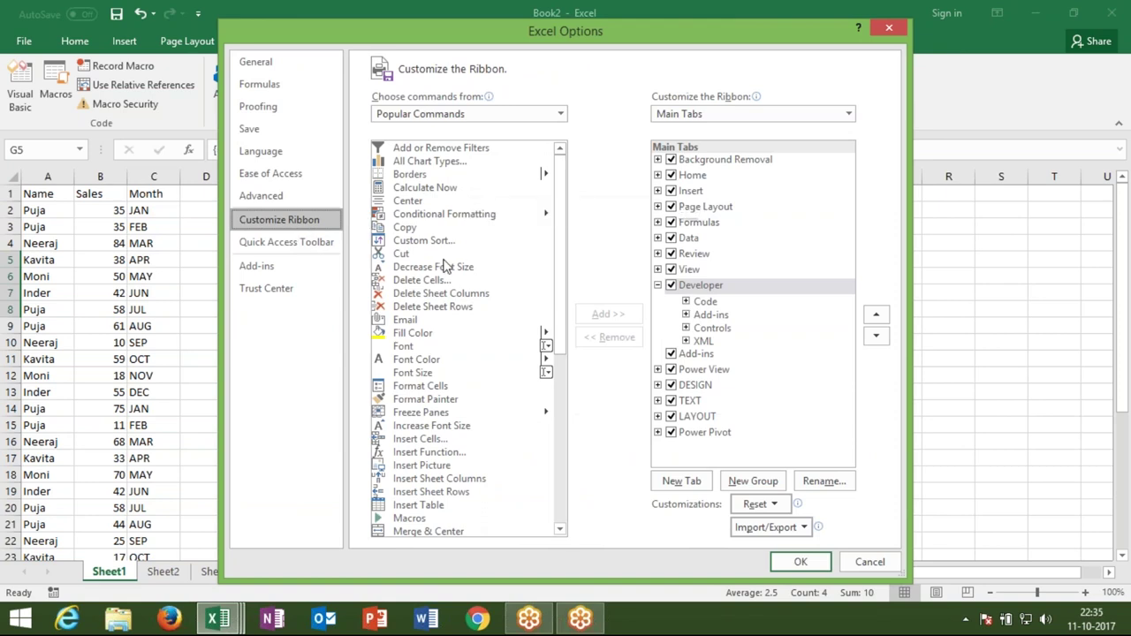
{"action": "left_click", "coordinate": [406, 256]}
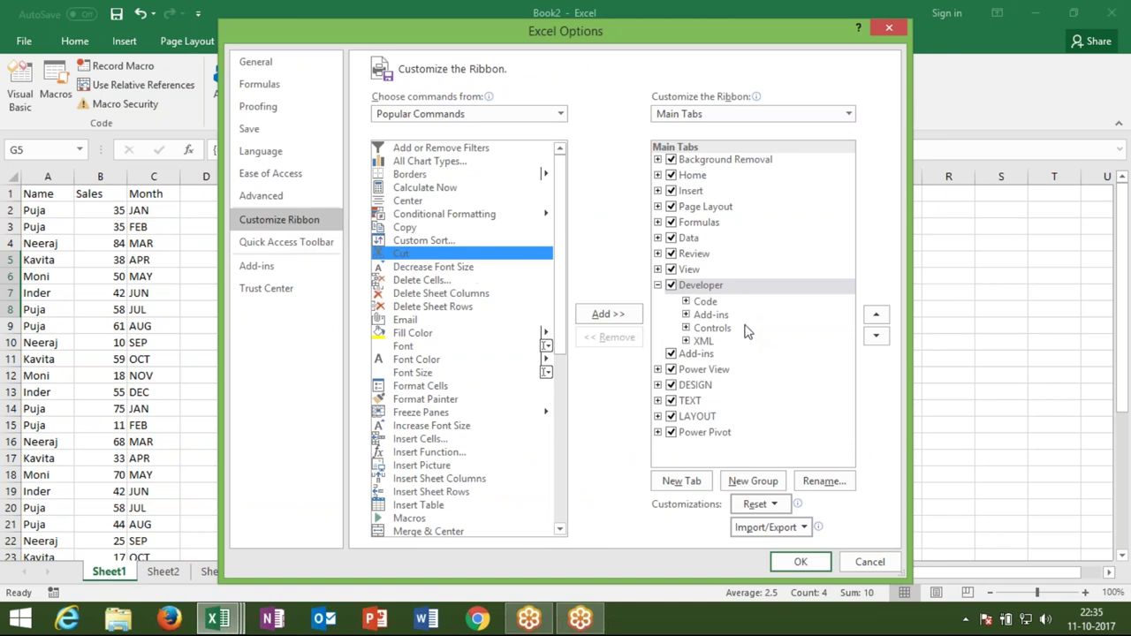
{"action": "left_click", "coordinate": [885, 563]}
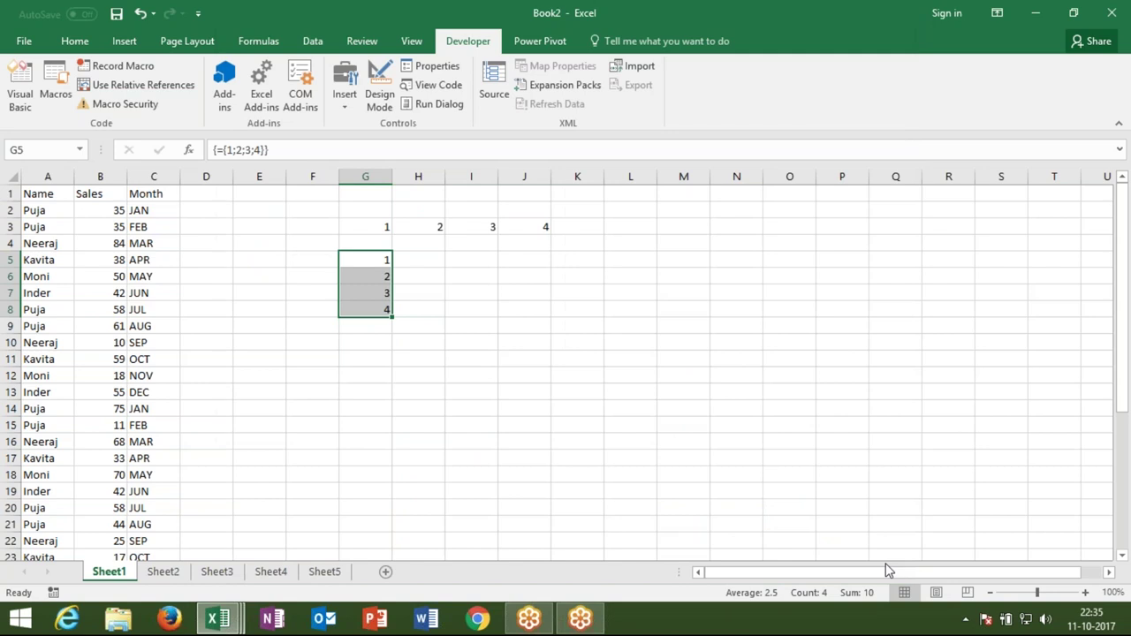
- Return to the VBA Editor and select UserForm2 with its lists and >> and << buttons
{"action": "key", "text": "alt+F11"}
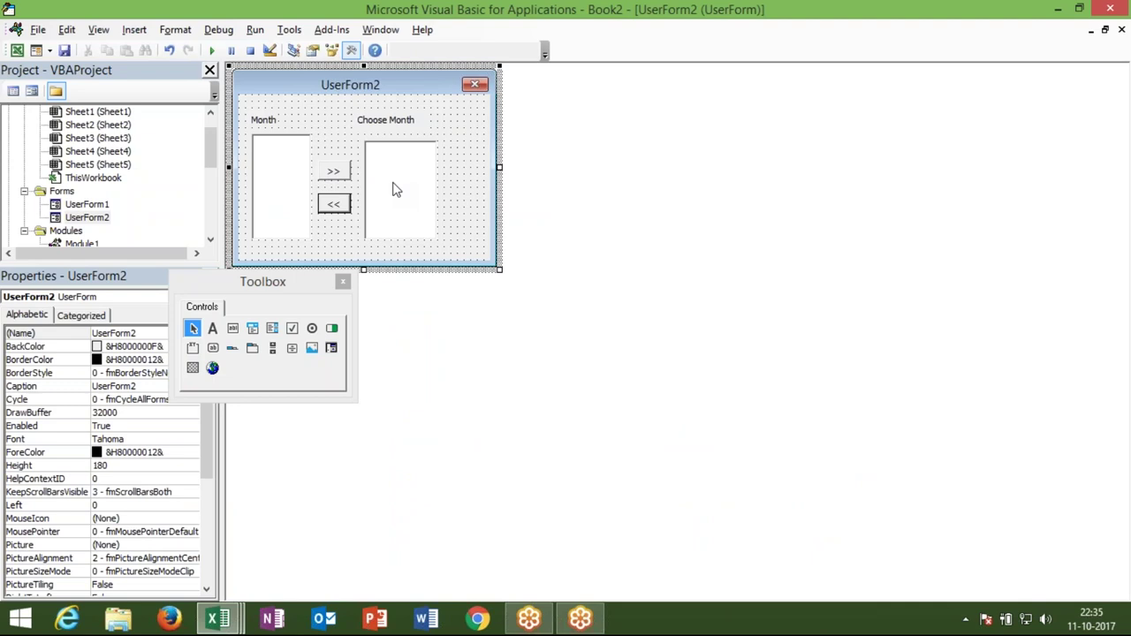
{"action": "left_click", "coordinate": [343, 179]}
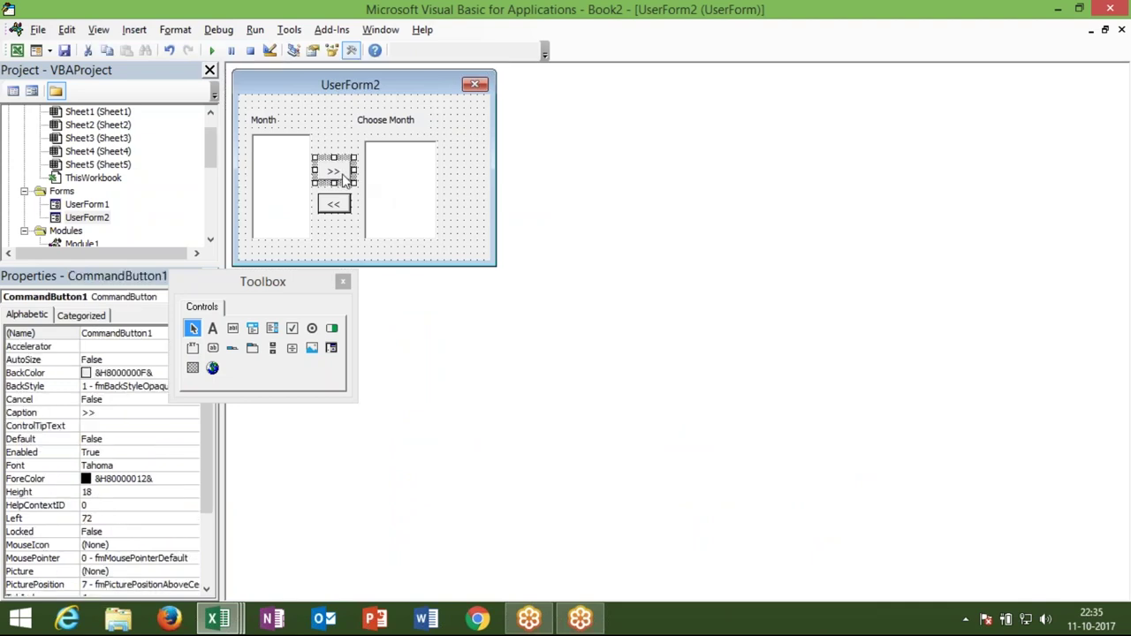
{"action": "left_click", "coordinate": [336, 145]}
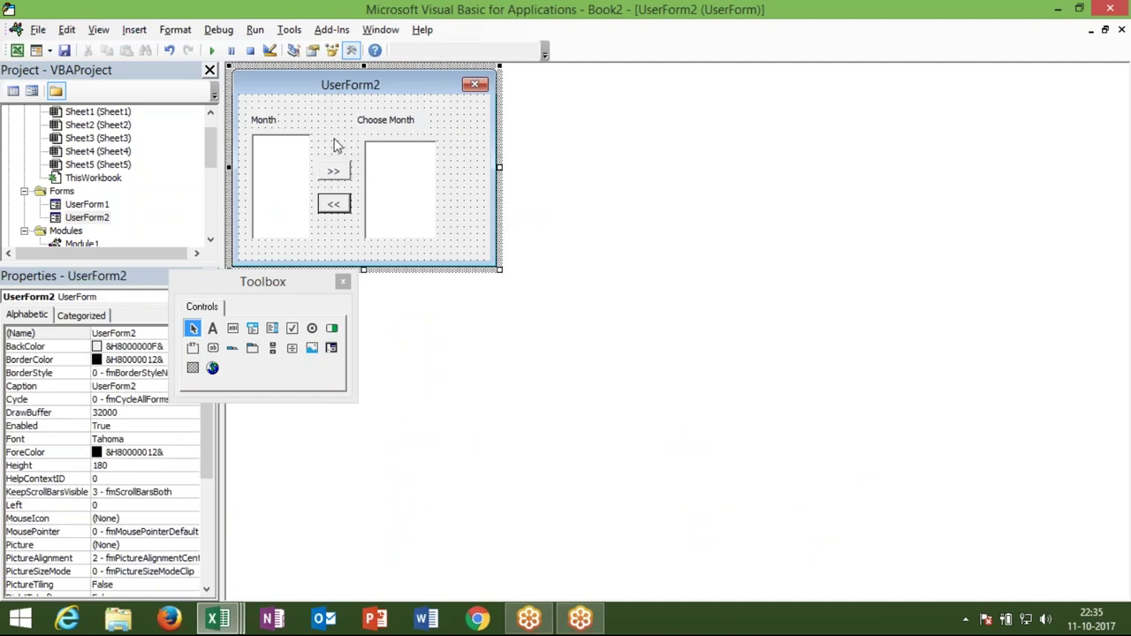
- In UserForm_Click, loop i = 1 To 12 adding MonthName(i, True) to ListBox1
{"action": "double_click", "coordinate": [359, 263]}
{"action": "key", "text": "Up"}
{"action": "type", "text": "for i = 1 to 12"}
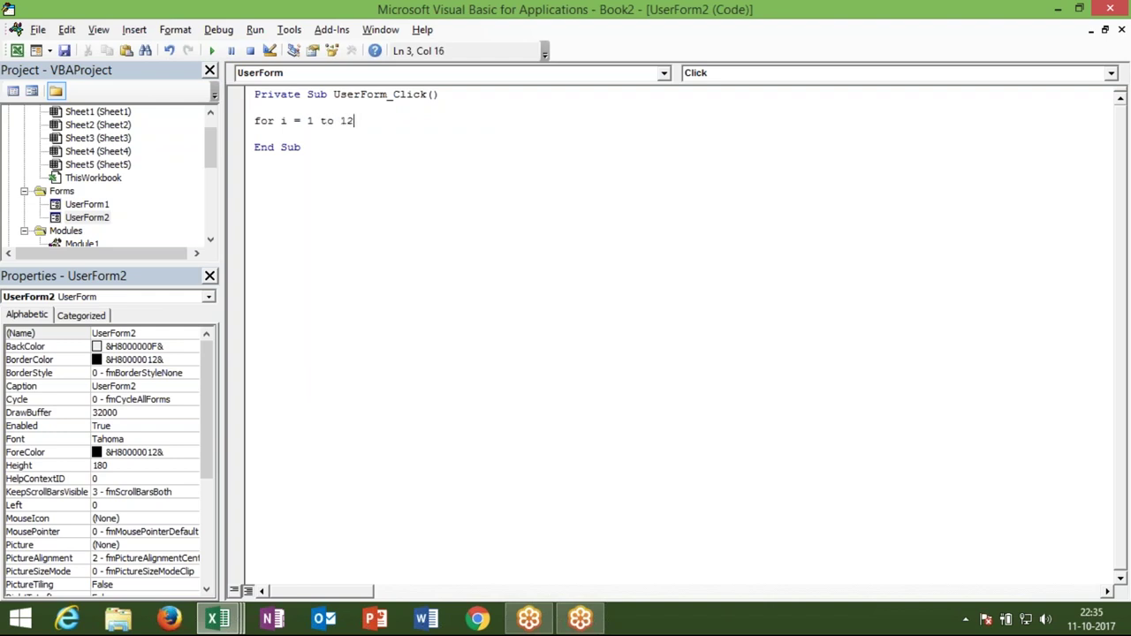
{"action": "key", "text": "Return"}
{"action": "type", "text": "me.l"}
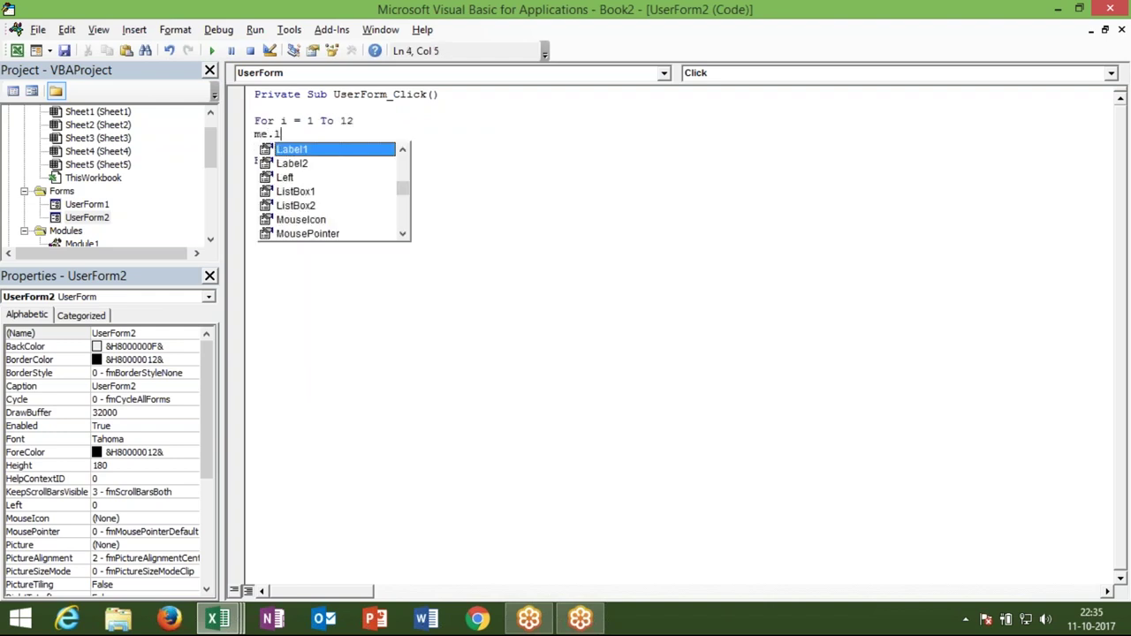
{"action": "type", "text": "i"}
{"action": "key", "text": "Tab"}
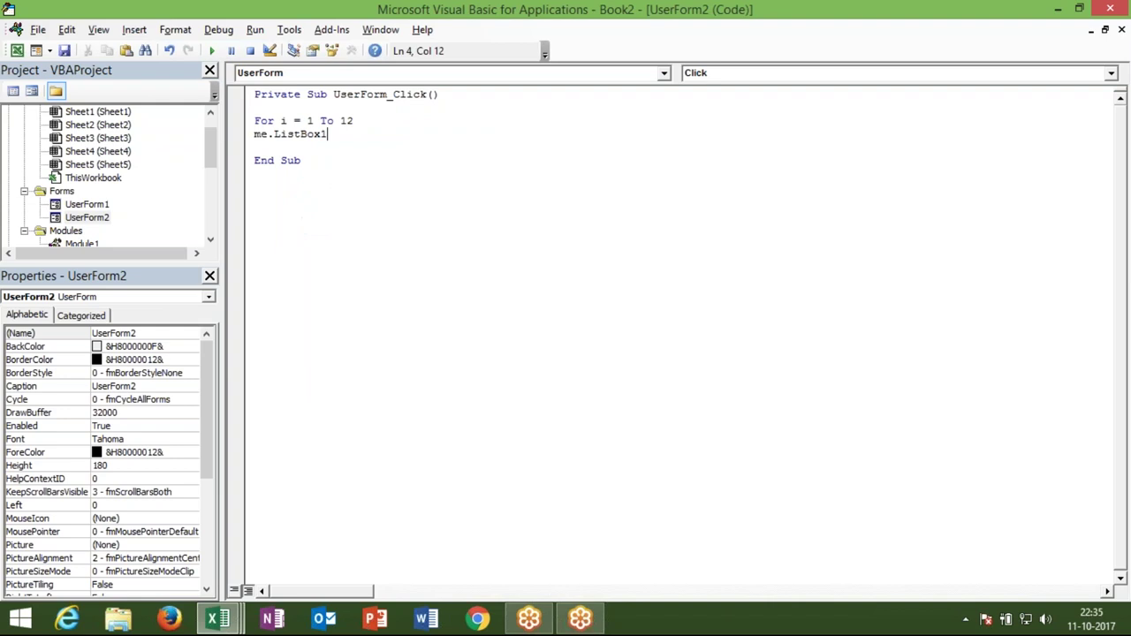
{"action": "type", "text": ".ad "}
{"action": "type", "text": "monthname("}
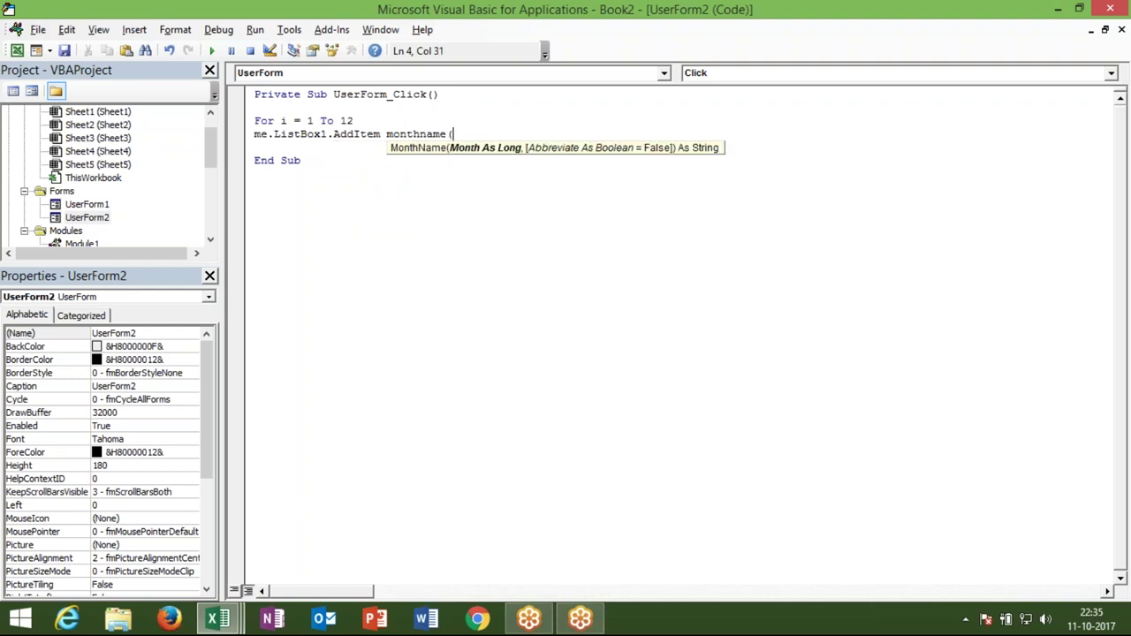
{"action": "type", "text": "i,"}
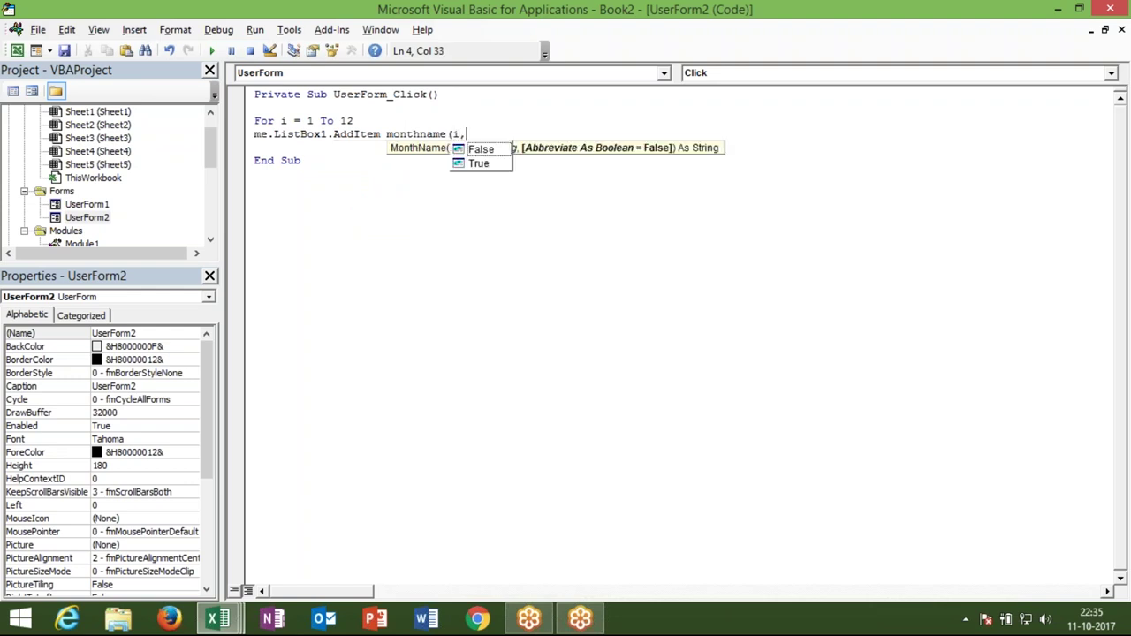
{"action": "type", "text": "t"}
{"action": "key", "text": "Tab"}
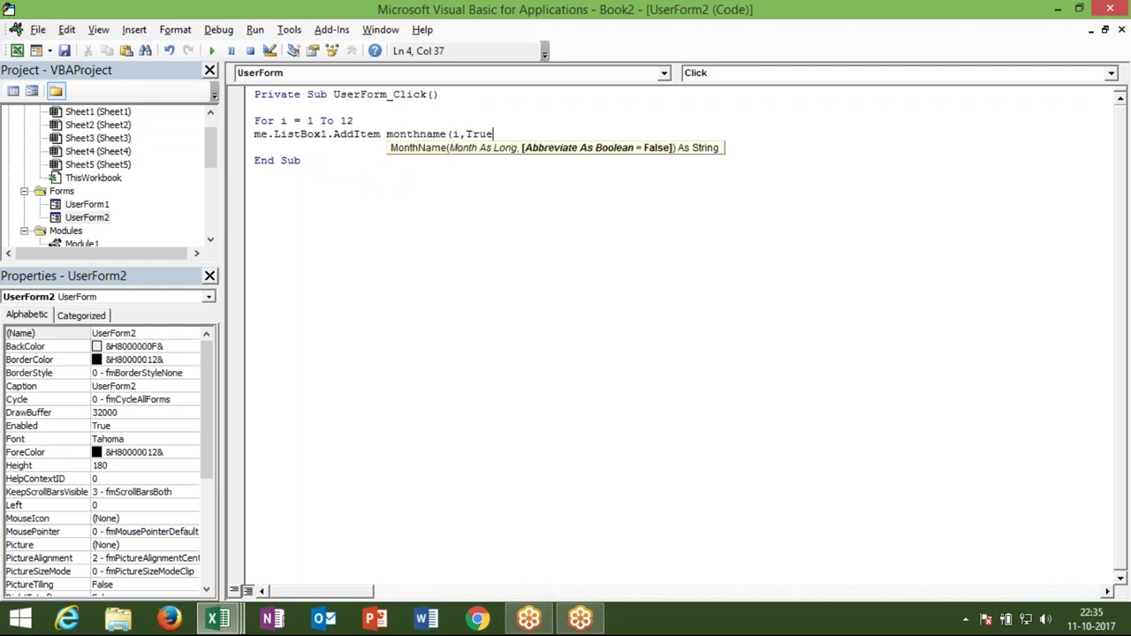
{"action": "key", "text": "Return"}
{"action": "type", "text": "next i"}
{"action": "left_click", "coordinate": [345, 223]}
{"action": "left_click", "coordinate": [95, 218]}
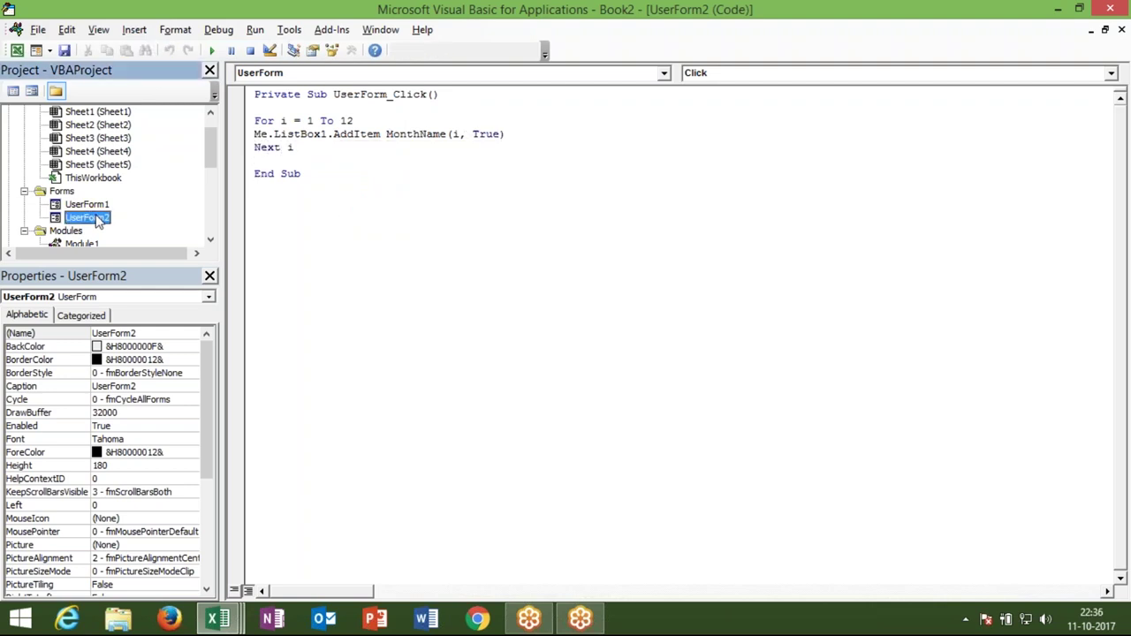
- Create the >> button's click routine and type If Me.ListBox1.ListIndex = -1 Then exit line
{"action": "double_click", "coordinate": [96, 219]}
{"action": "double_click", "coordinate": [328, 173]}
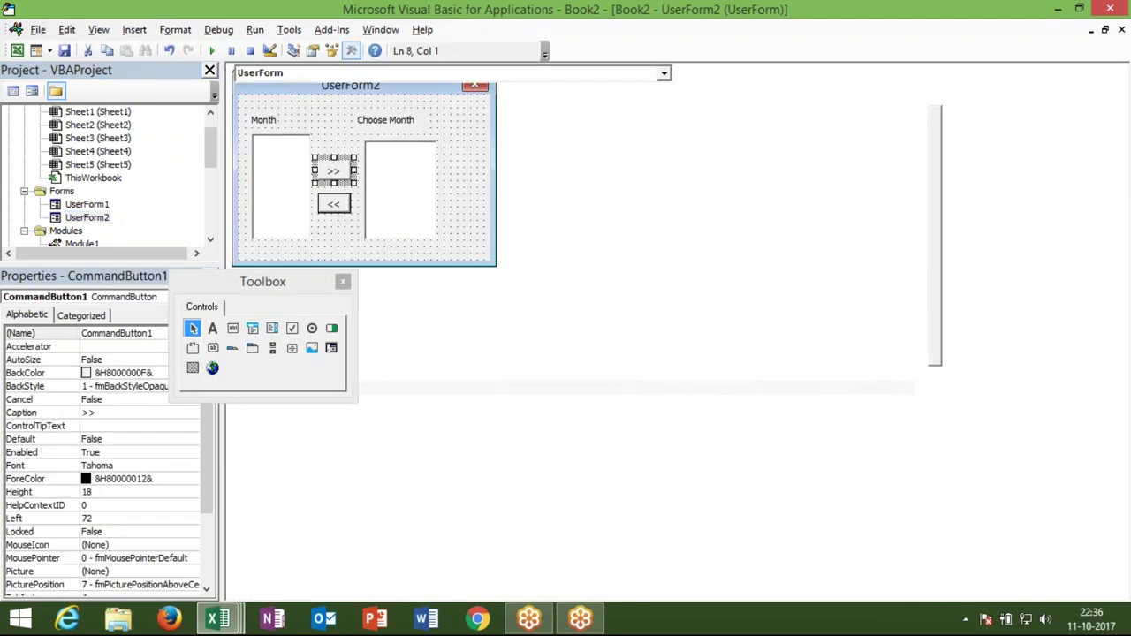
{"action": "key", "text": "Return"}
{"action": "key", "text": "Return"}
{"action": "left_click", "coordinate": [256, 107]}
{"action": "left_click", "coordinate": [255, 94]}
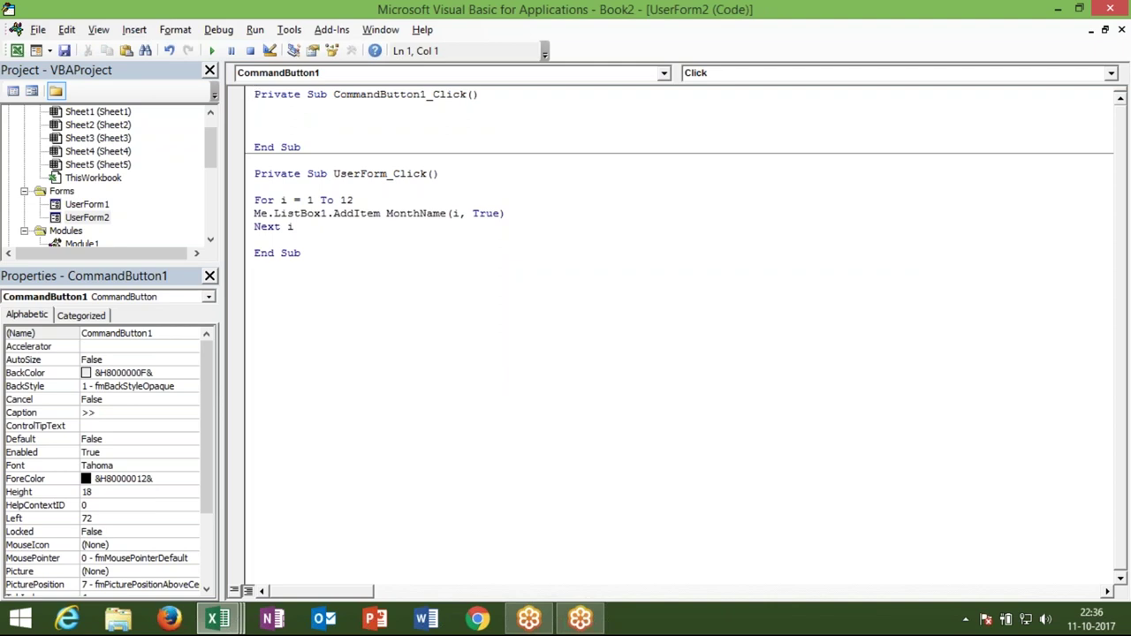
{"action": "left_click", "coordinate": [255, 106]}
{"action": "key", "text": "Return"}
{"action": "type", "text": "if "}
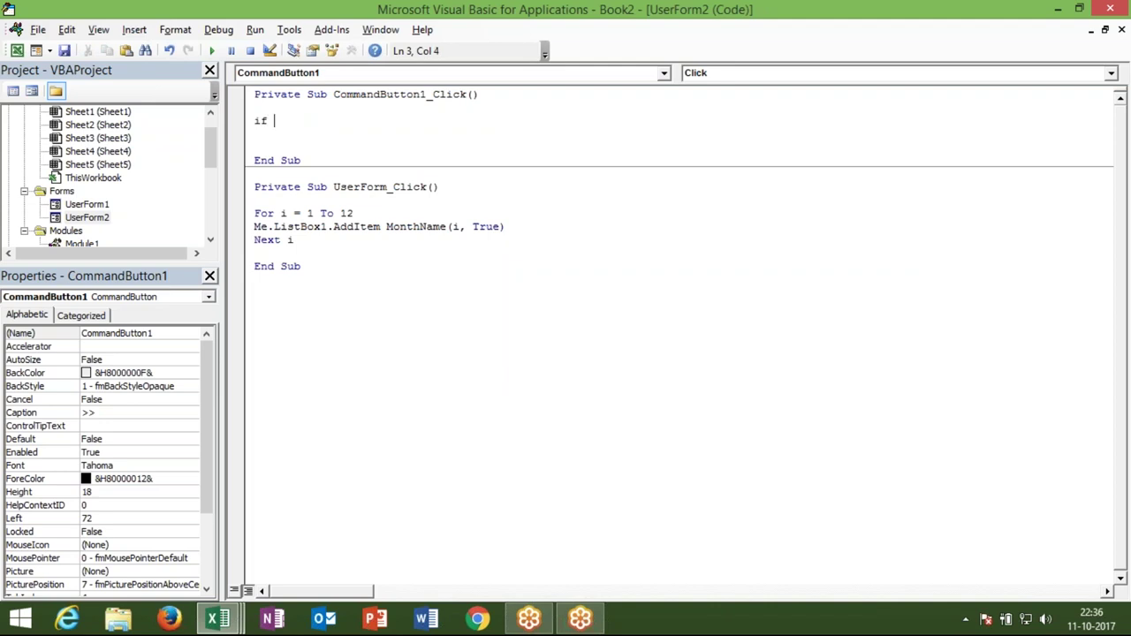
{"action": "type", "text": "me.ListBox1"}
{"action": "key", "text": "Tab"}
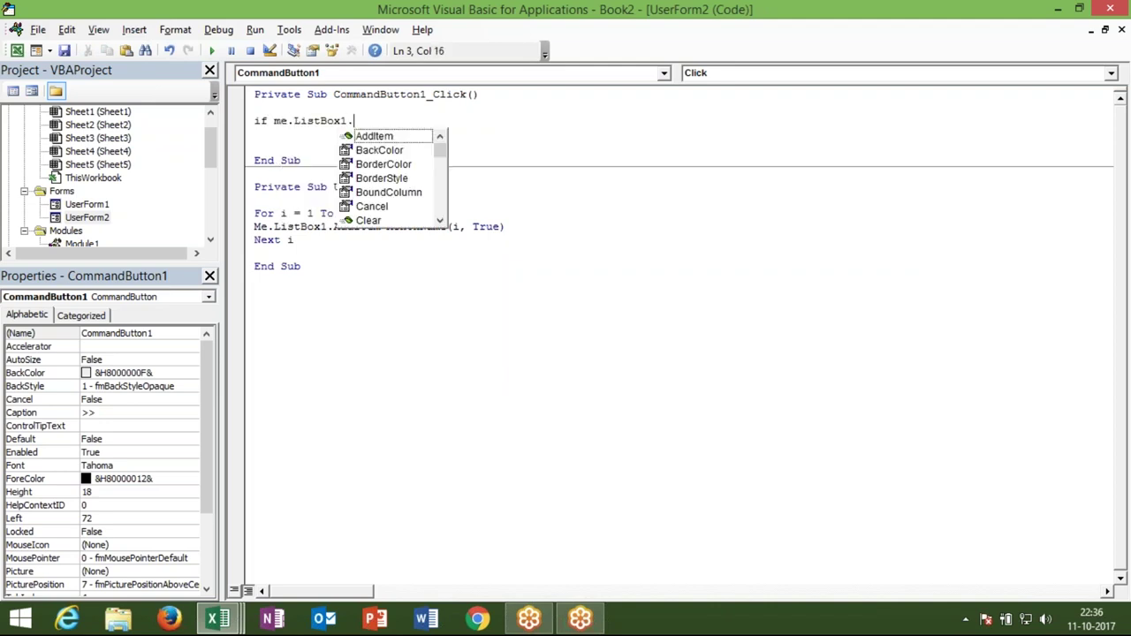
{"action": "type", "text": "li"}
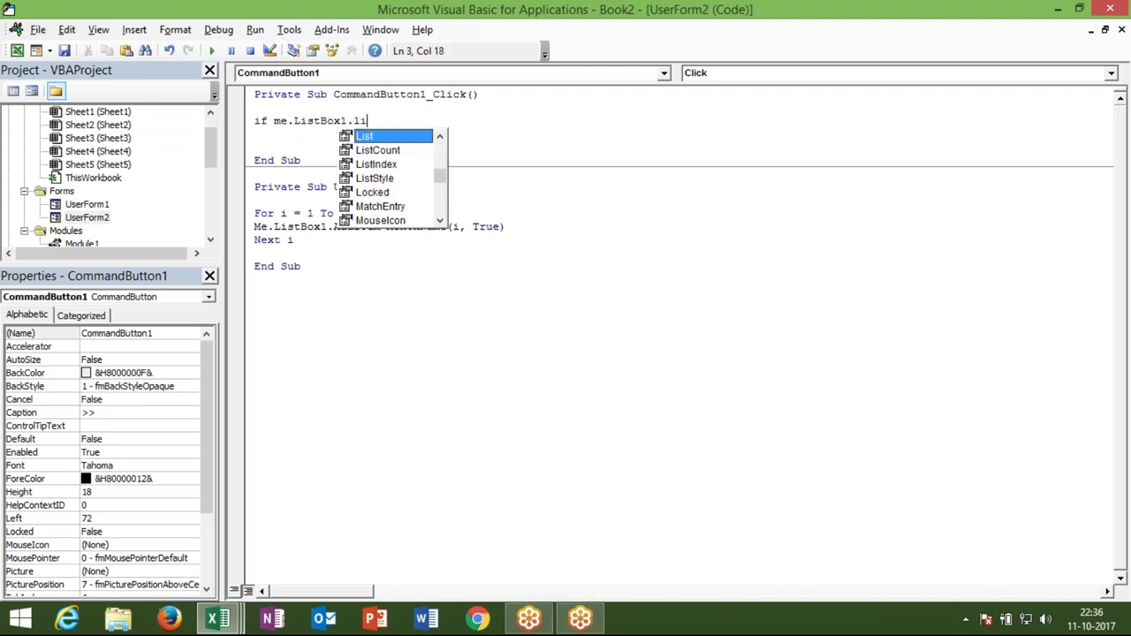
{"action": "key", "text": "Down"}
{"action": "key", "text": "Down"}
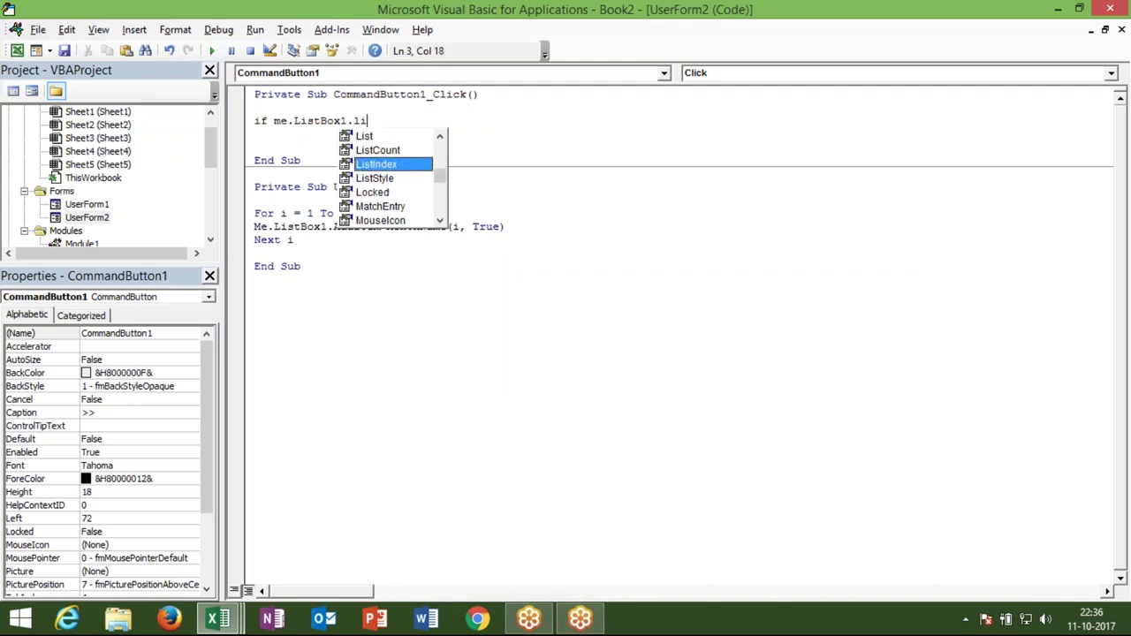
{"action": "key", "text": "Tab"}
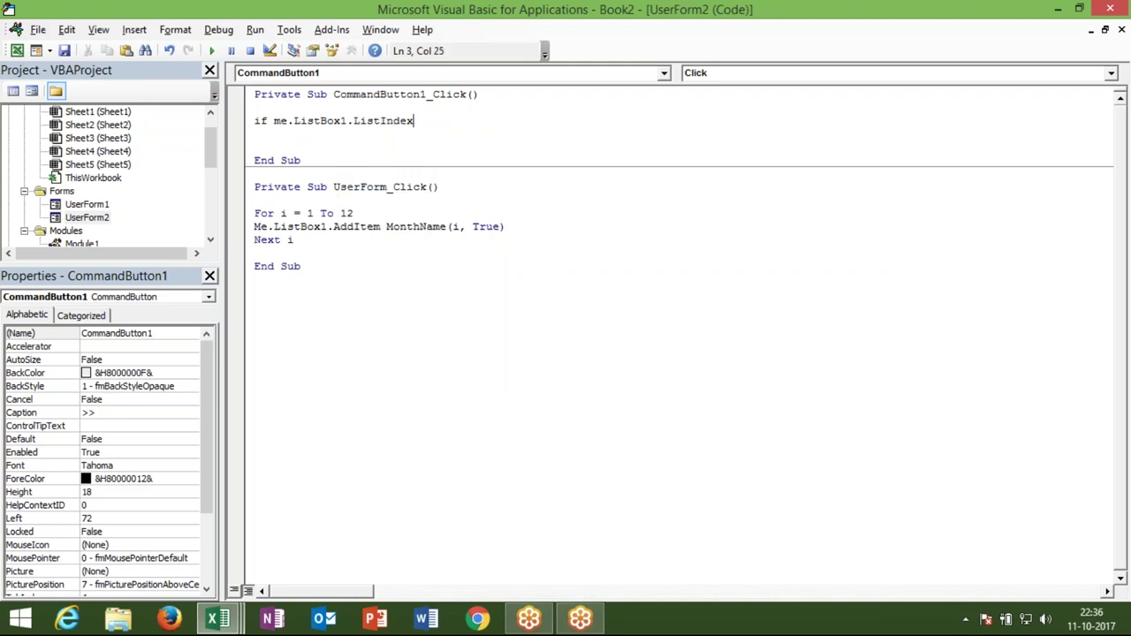
{"action": "type", "text": "=-1 then exti sub"}
{"action": "key", "text": "Return"}
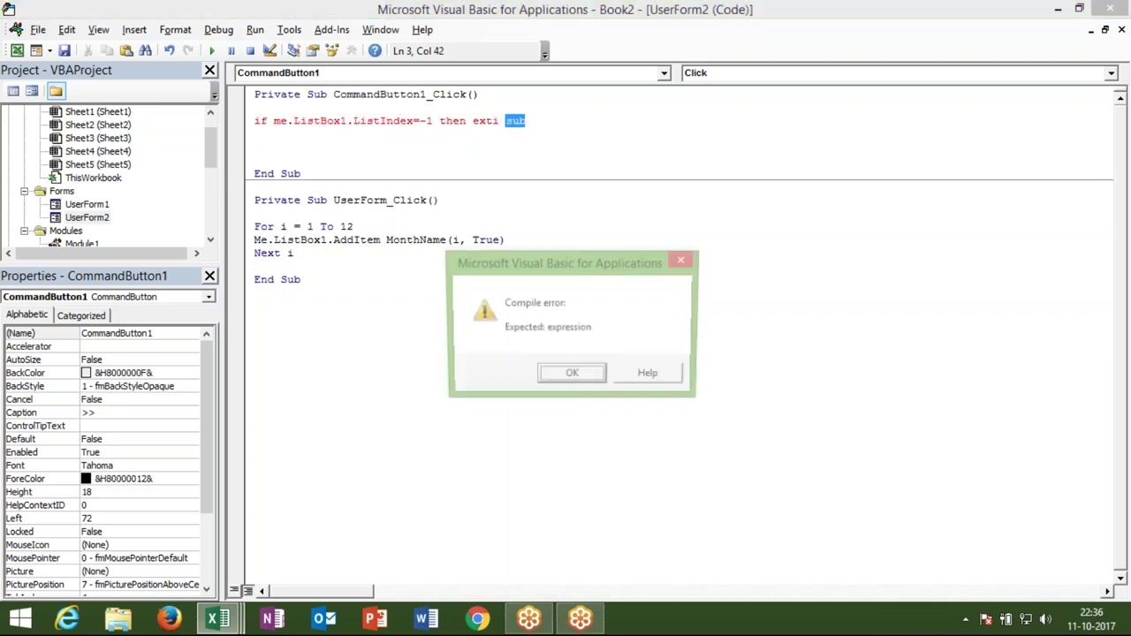
- Fix the compile error by correcting the misspelled 'exti sub' to Exit Sub
{"action": "key", "text": "Return"}
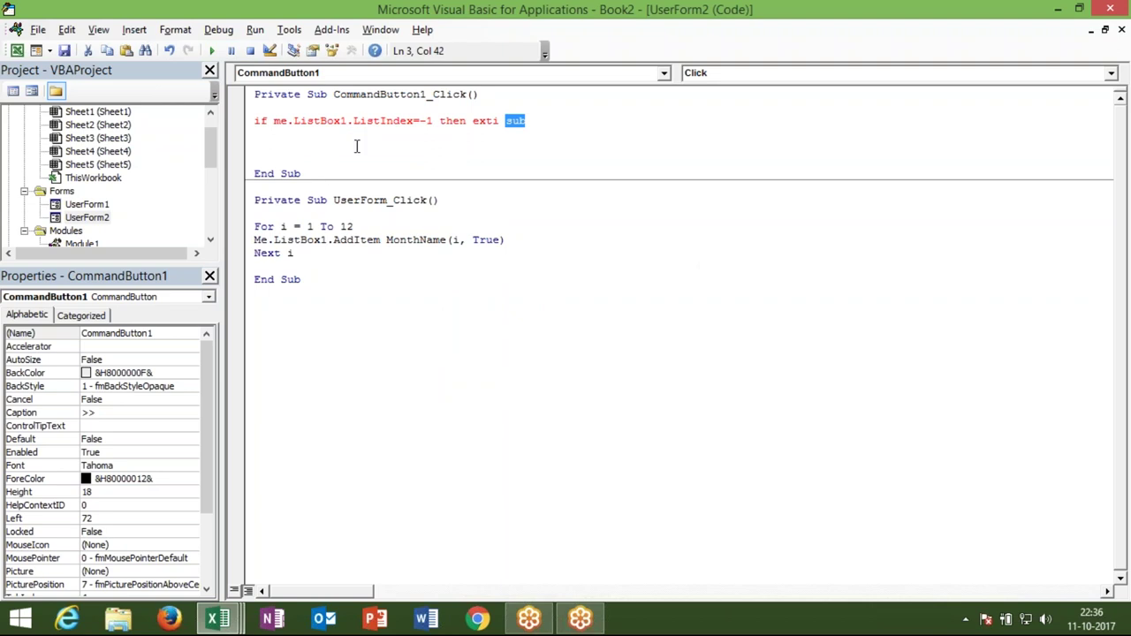
{"action": "left_click", "coordinate": [415, 121]}
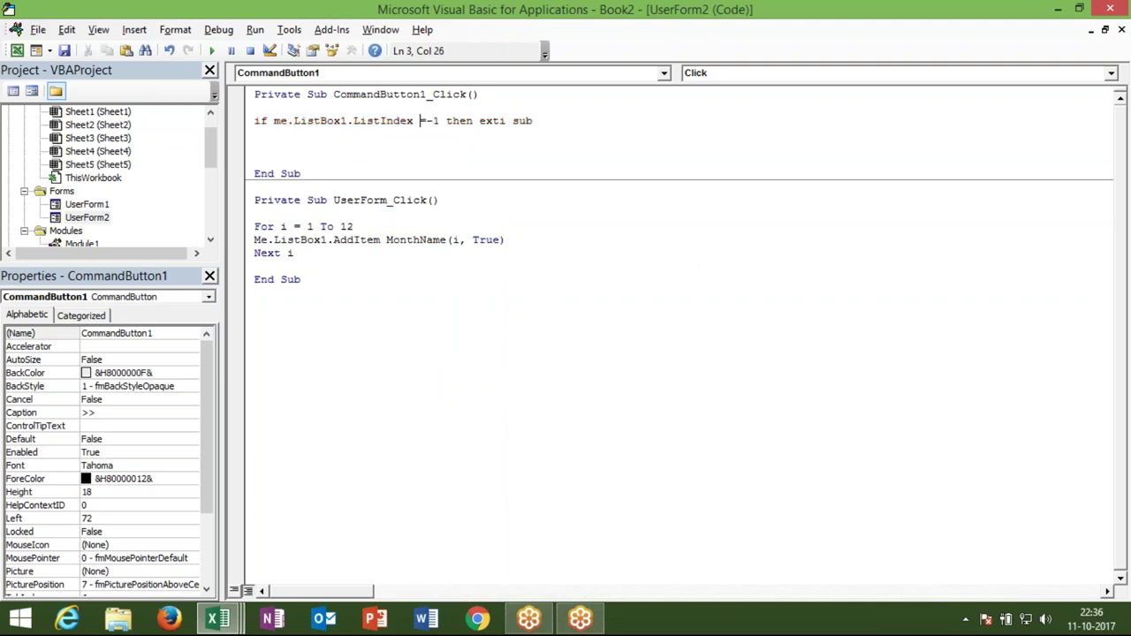
{"action": "left_click", "coordinate": [412, 146]}
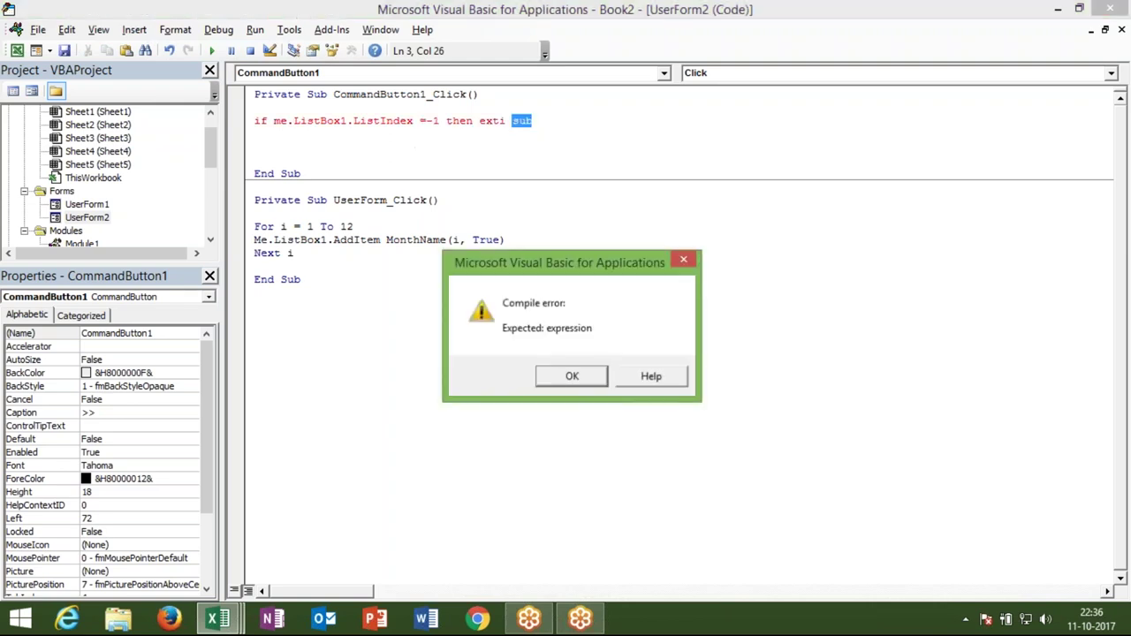
{"action": "key", "text": "Return"}
{"action": "key", "text": "BackSpace"}
{"action": "key", "text": "BackSpace"}
{"action": "key", "text": "BackSpace"}
{"action": "key", "text": "BackSpace"}
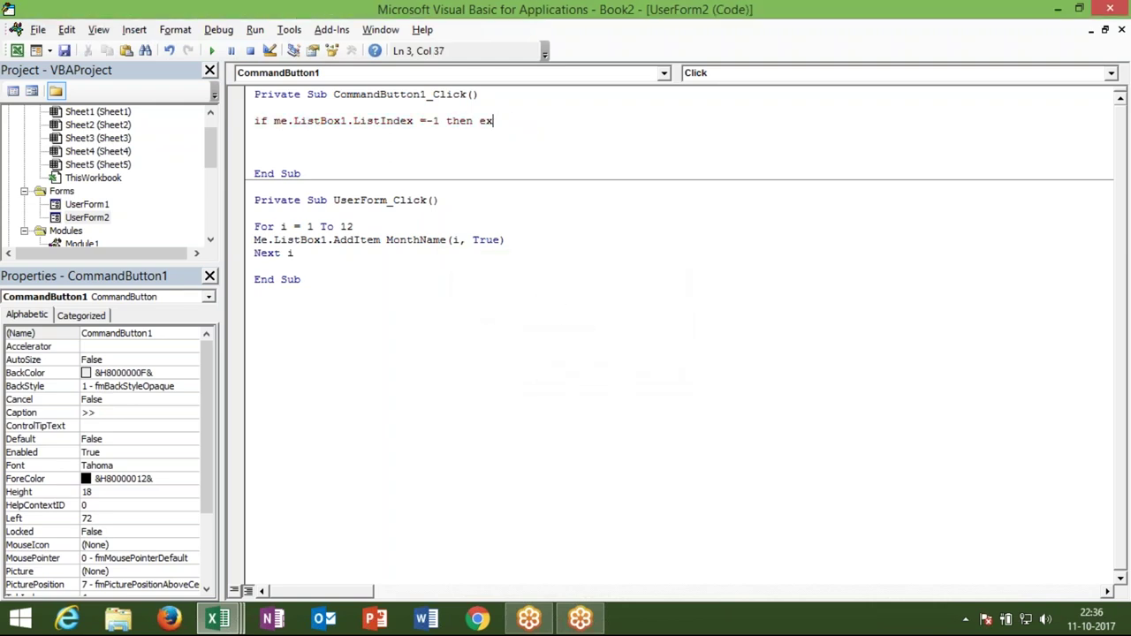
{"action": "type", "text": "it sub"}
{"action": "left_click", "coordinate": [430, 166]}
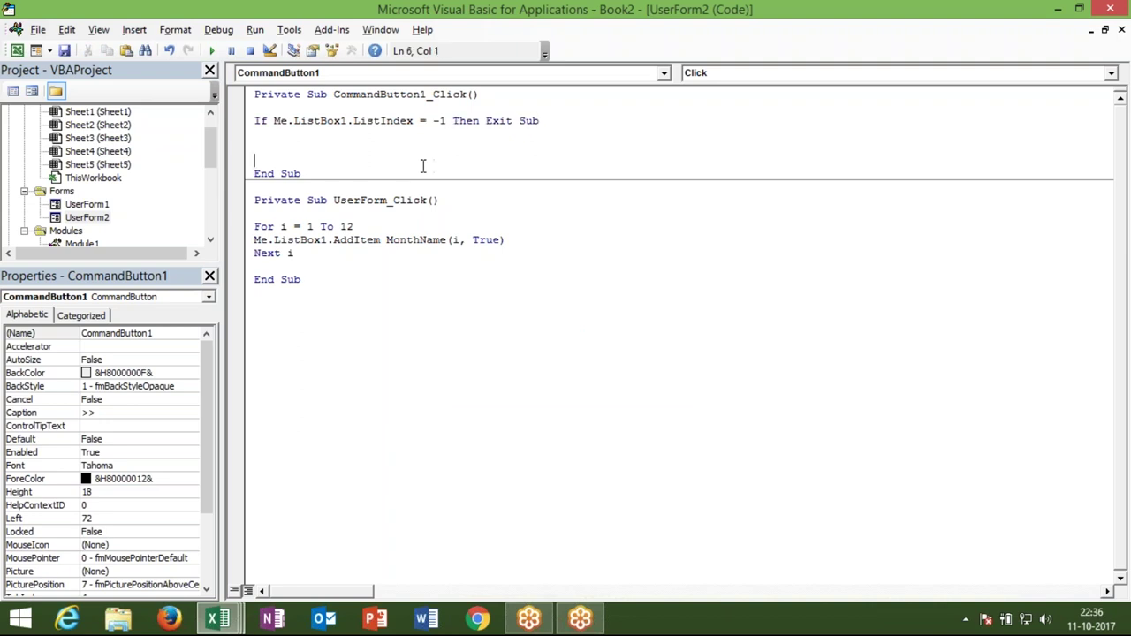
- Add a For i = 0 To Me.ListBox1.ListCount - 1 loop below the exit check
{"action": "double_click", "coordinate": [395, 124]}
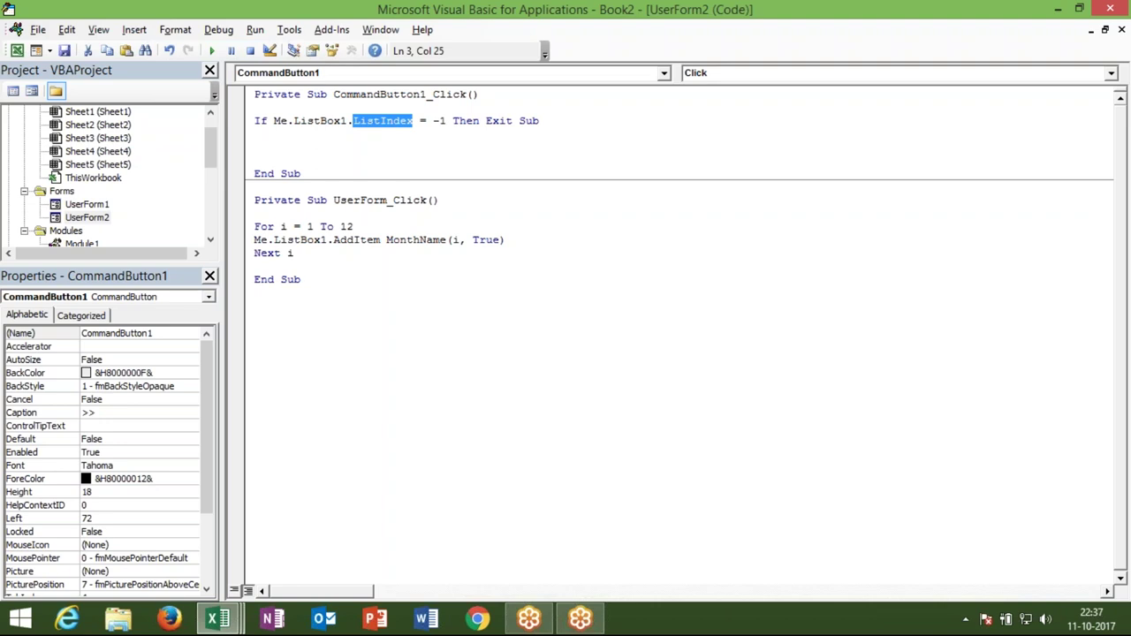
{"action": "left_click", "coordinate": [336, 137]}
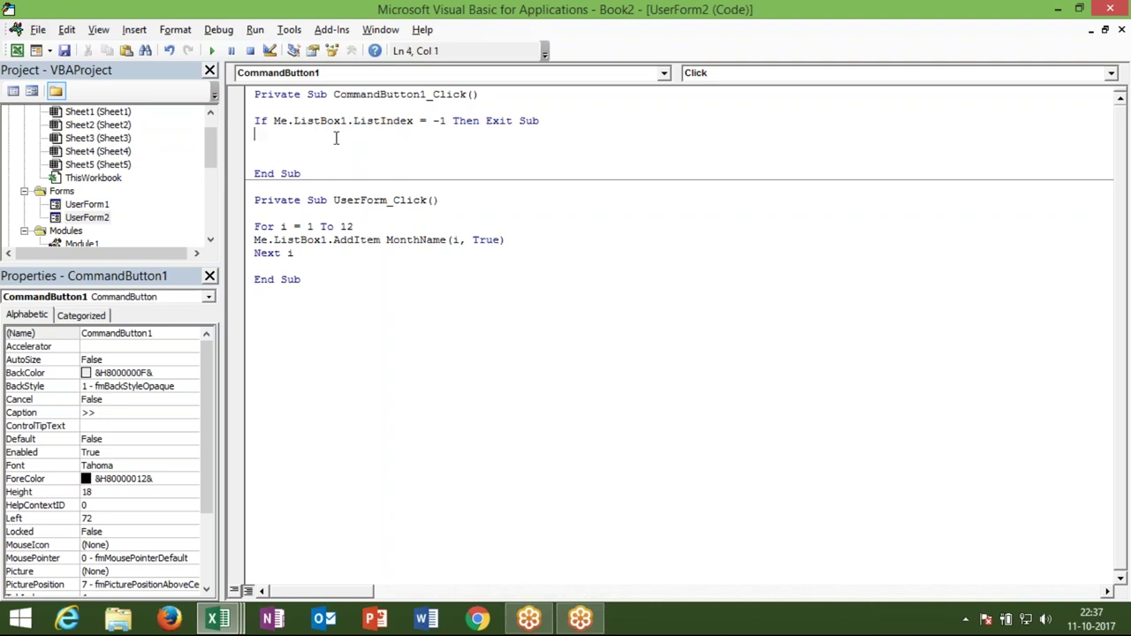
{"action": "key", "text": "Return"}
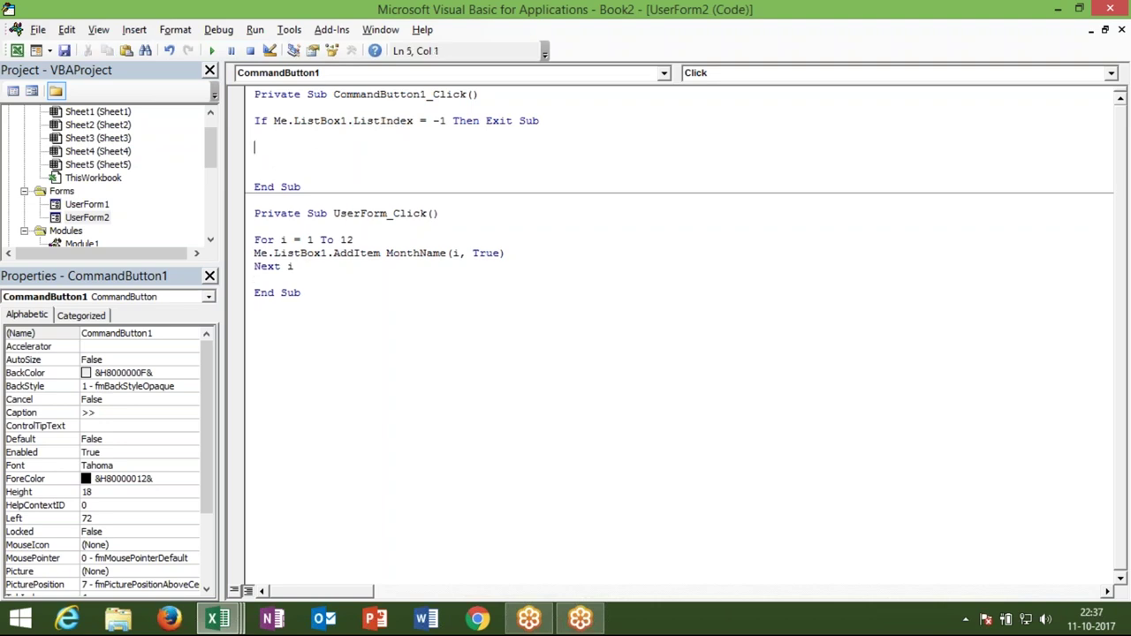
{"action": "type", "text": "for "}
{"action": "type", "text": "i = 0 to "}
{"action": "type", "text": "me.li"}
{"action": "type", "text": "stBox1."}
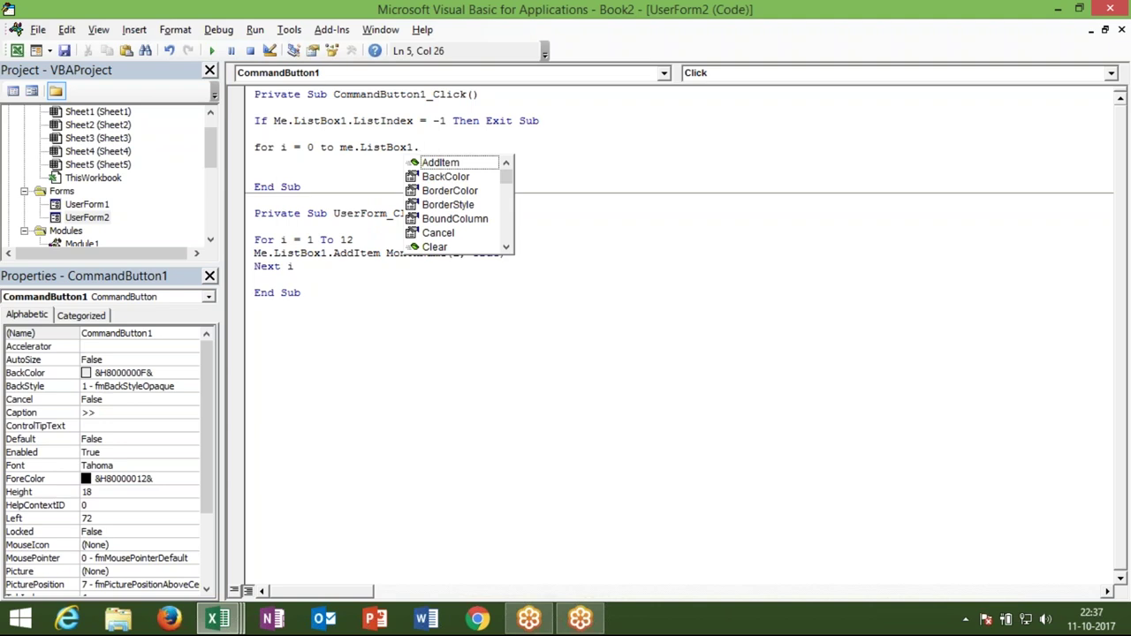
{"action": "type", "text": "li"}
{"action": "key", "text": "Down"}
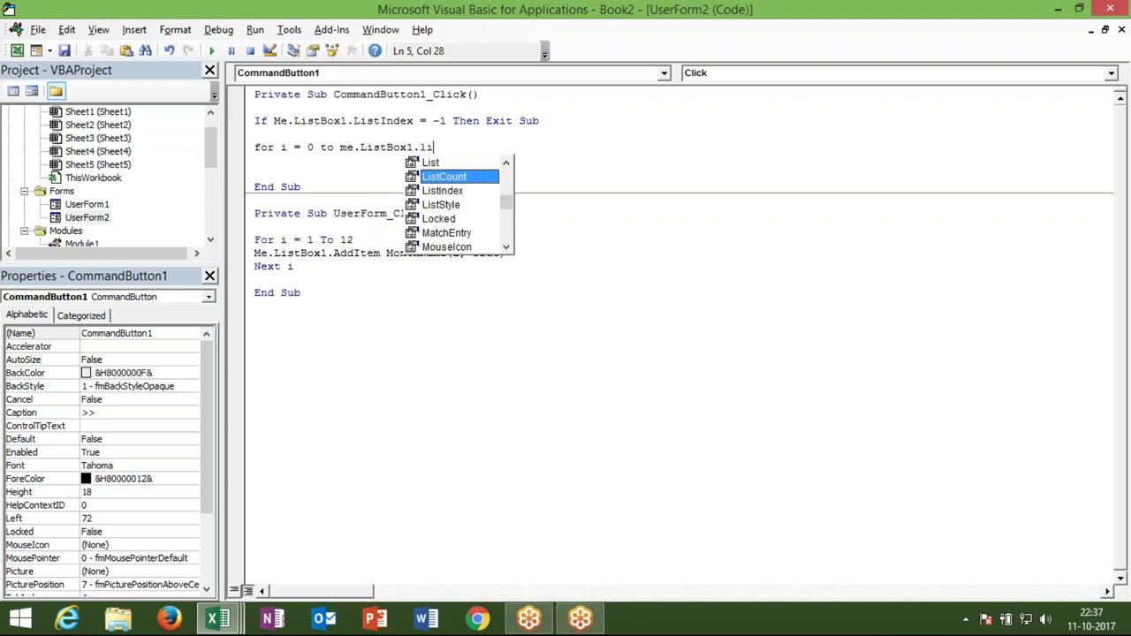
{"action": "key", "text": "Tab"}
{"action": "type", "text": "-1"}
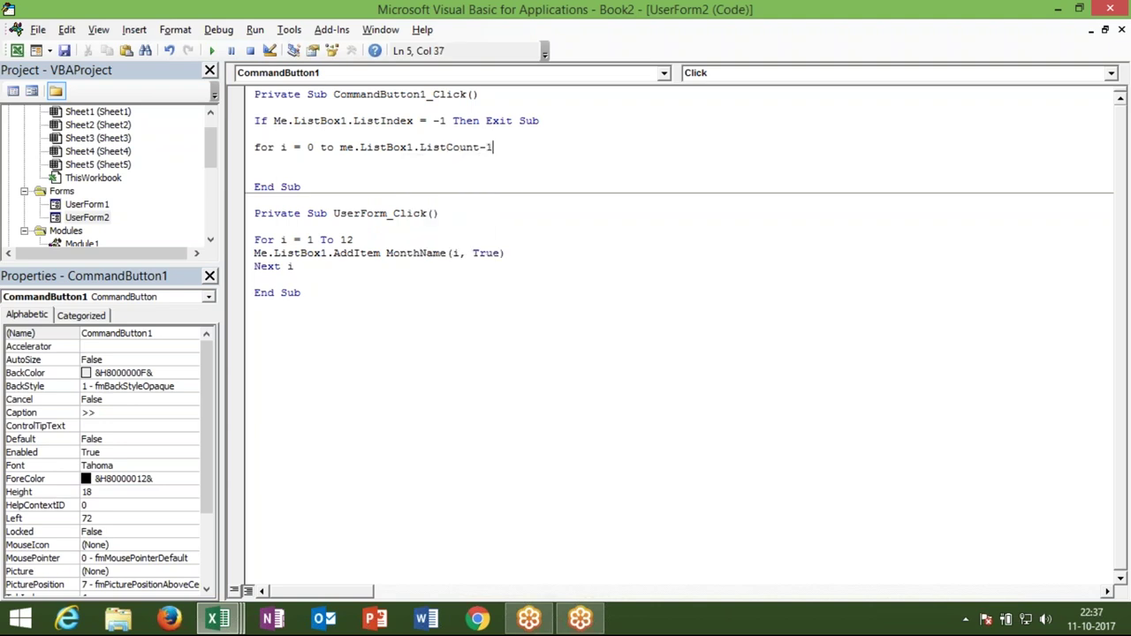
{"action": "key", "text": "Return"}
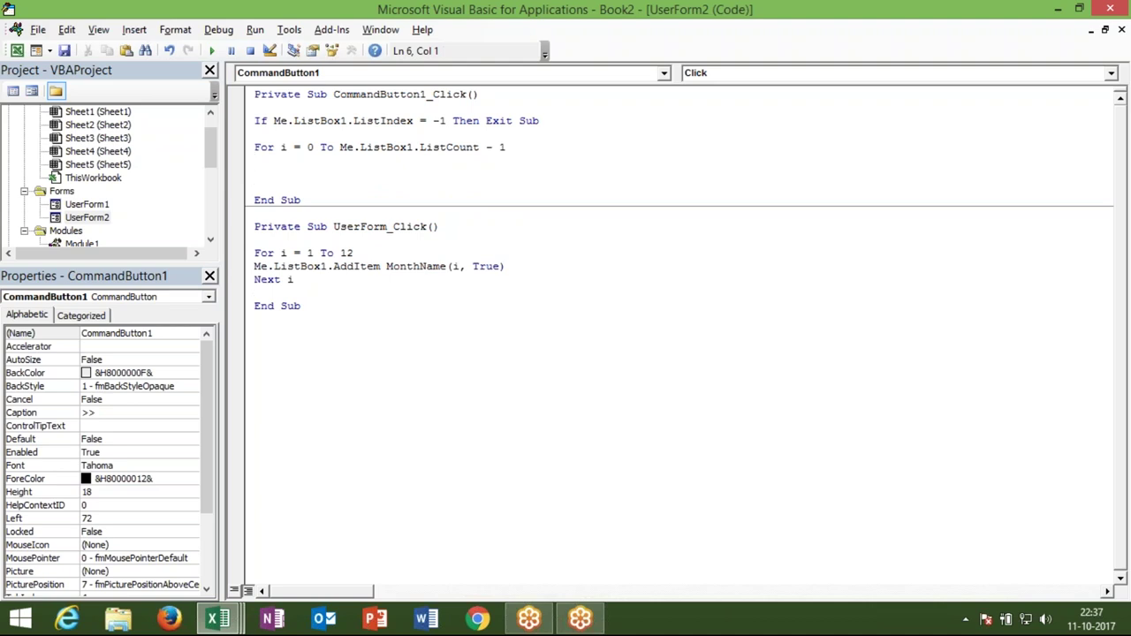
- Start the If line comparing Me.ListBox1.Value with Me.ListBox2
{"action": "type", "text": "if "}
{"action": "type", "text": "me"}
{"action": "type", "text": ".l"}
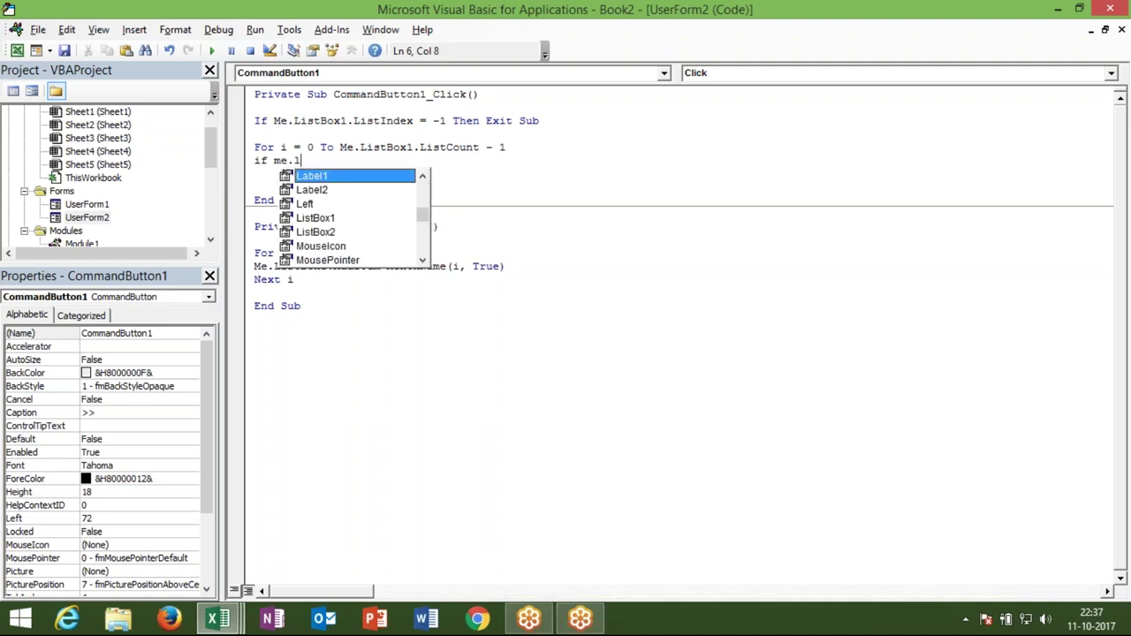
{"action": "type", "text": "is"}
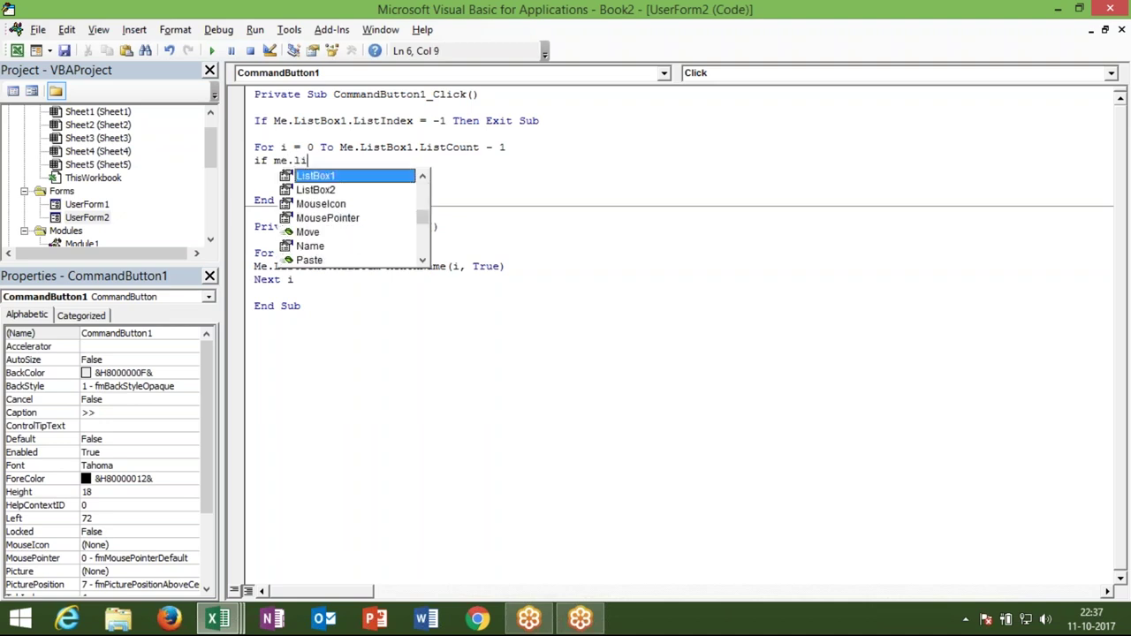
{"action": "key", "text": "Tab"}
{"action": "type", "text": "."}
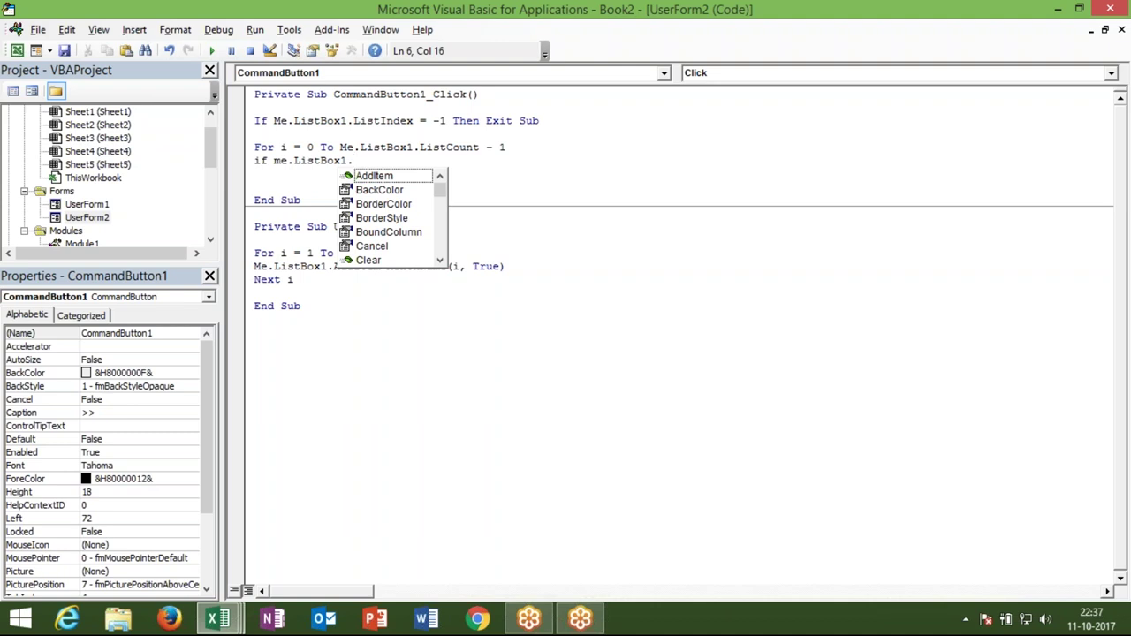
{"action": "type", "text": "v"}
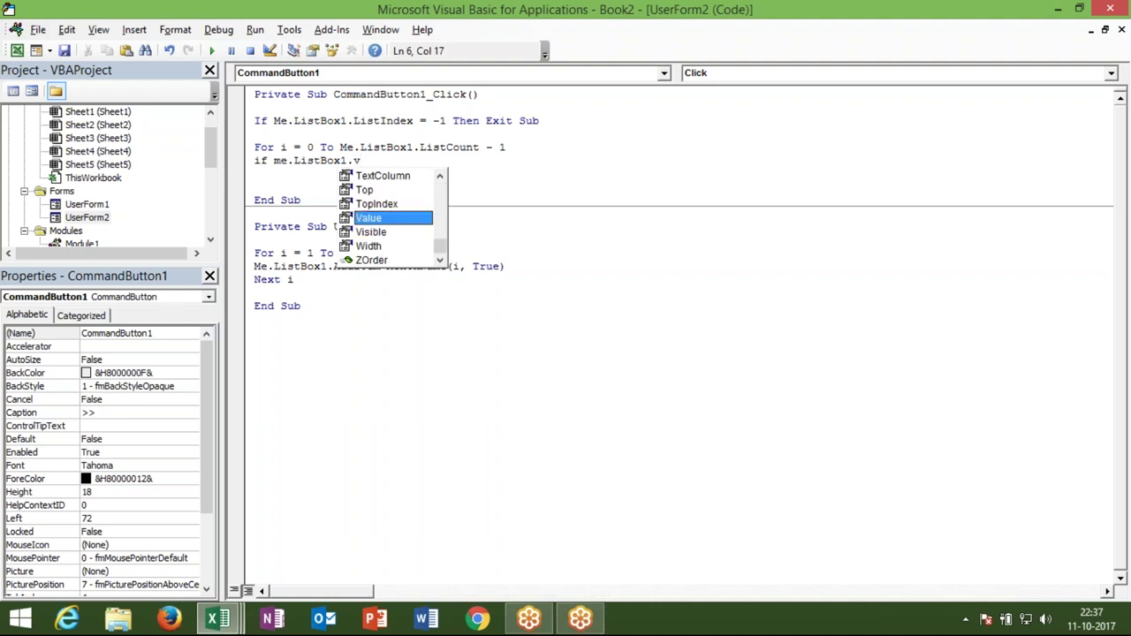
{"action": "key", "text": "Tab"}
{"action": "type", "text": "="}
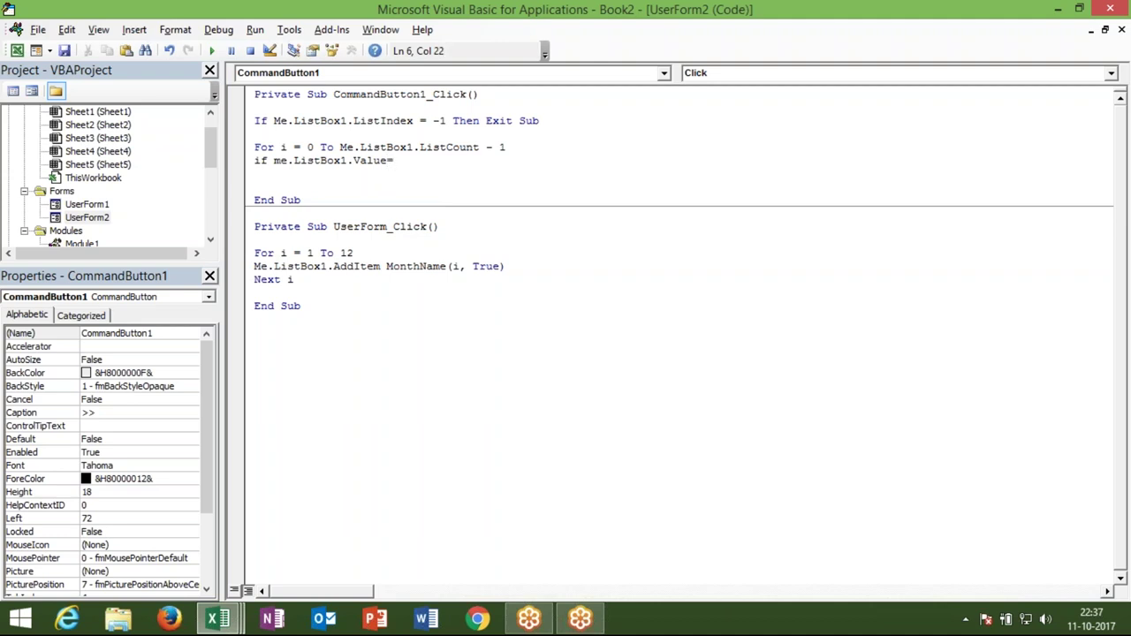
{"action": "type", "text": "me"}
{"action": "type", "text": "."}
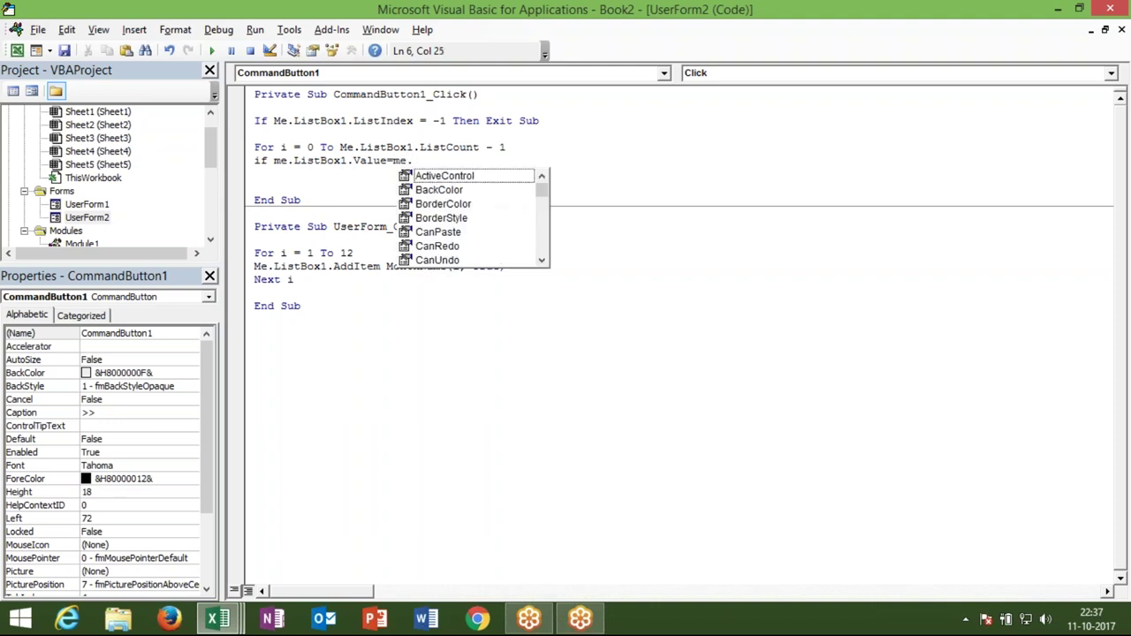
{"action": "type", "text": "li"}
{"action": "key", "text": "Down"}
{"action": "key", "text": "Up"}
{"action": "key", "text": "Down"}
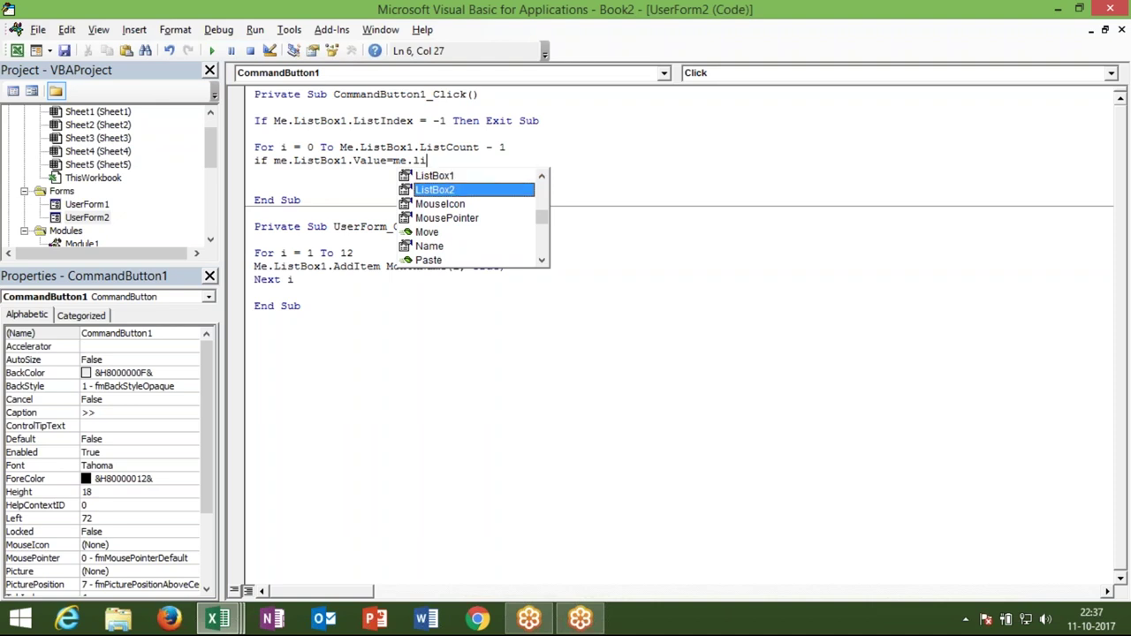
{"action": "key", "text": "Tab"}
- Complete the condition as Me.ListBox2.Value(i).Value Then, clearing the compile error
{"action": "type", "text": ".v"}
{"action": "key", "text": "Tab"}
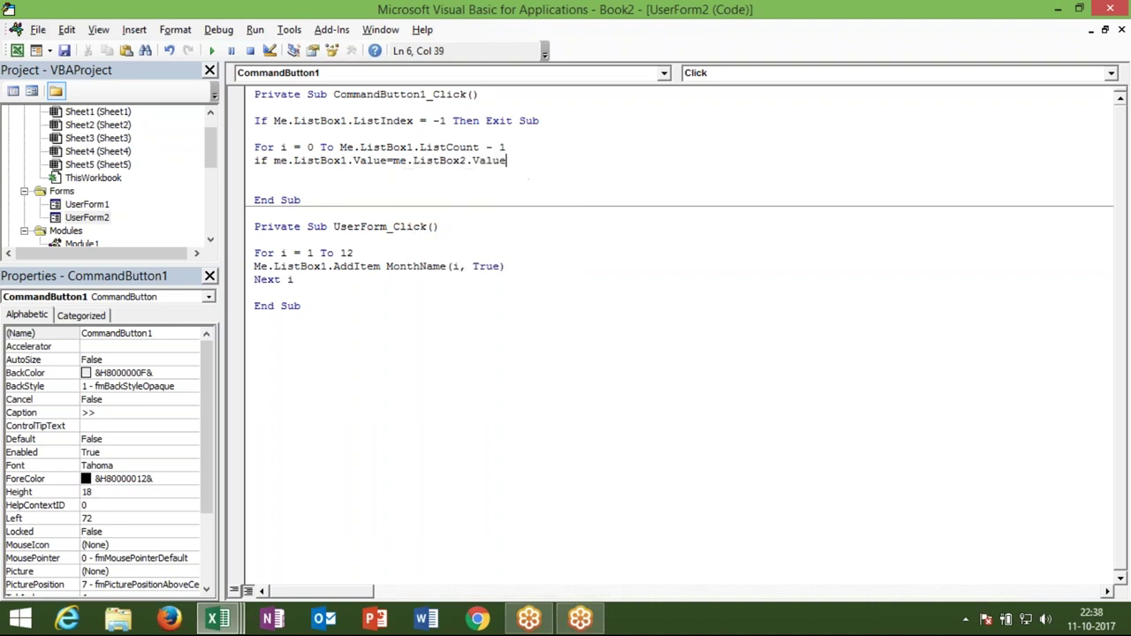
{"action": "type", "text": "("}
{"action": "type", "text": "i)"}
{"action": "type", "text": ".value"}
{"action": "key", "text": "Return"}
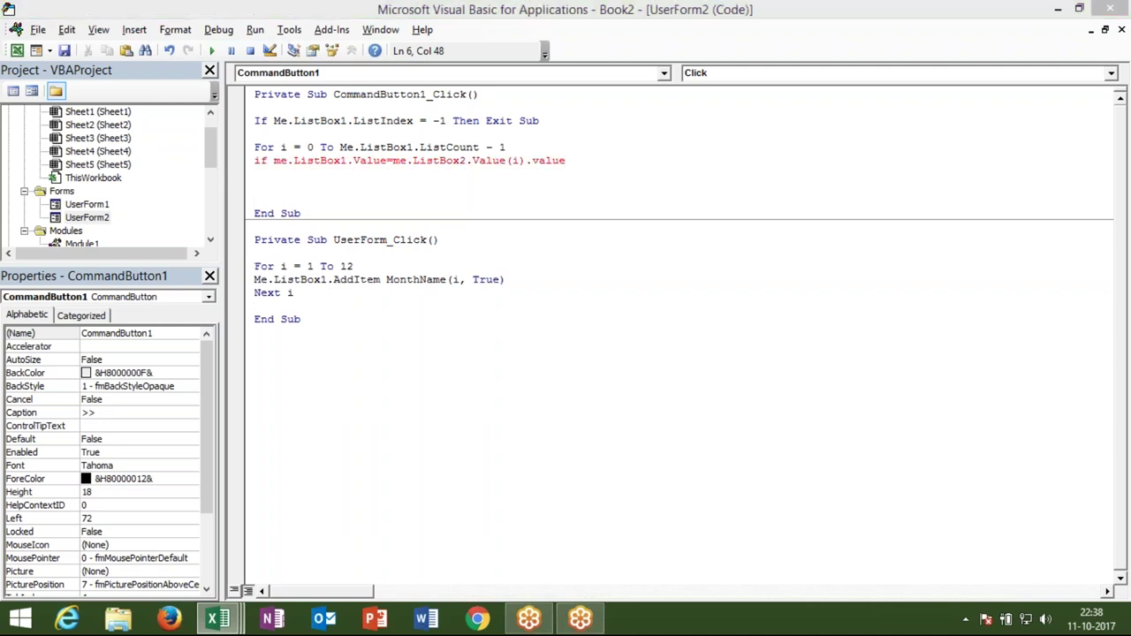
{"action": "key", "text": "Return"}
{"action": "type", "text": "then"}
{"action": "key", "text": "Return"}
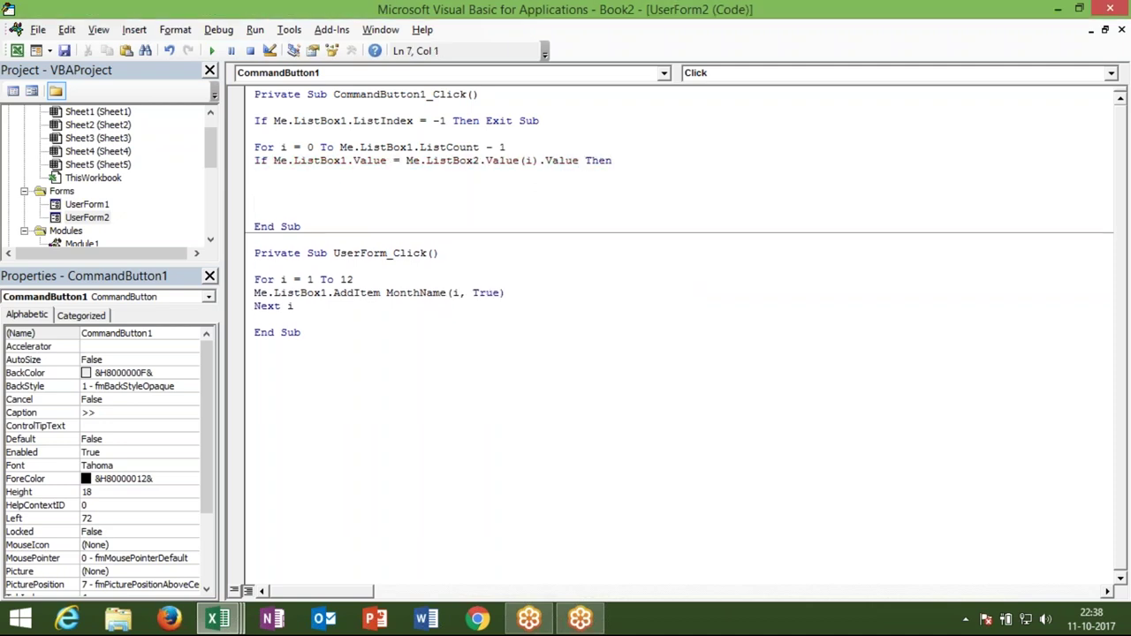
- Inside the If, add Beep and Exit Sub, then close with End If and Next i
{"action": "type", "text": "beep"}
{"action": "key", "text": "Return"}
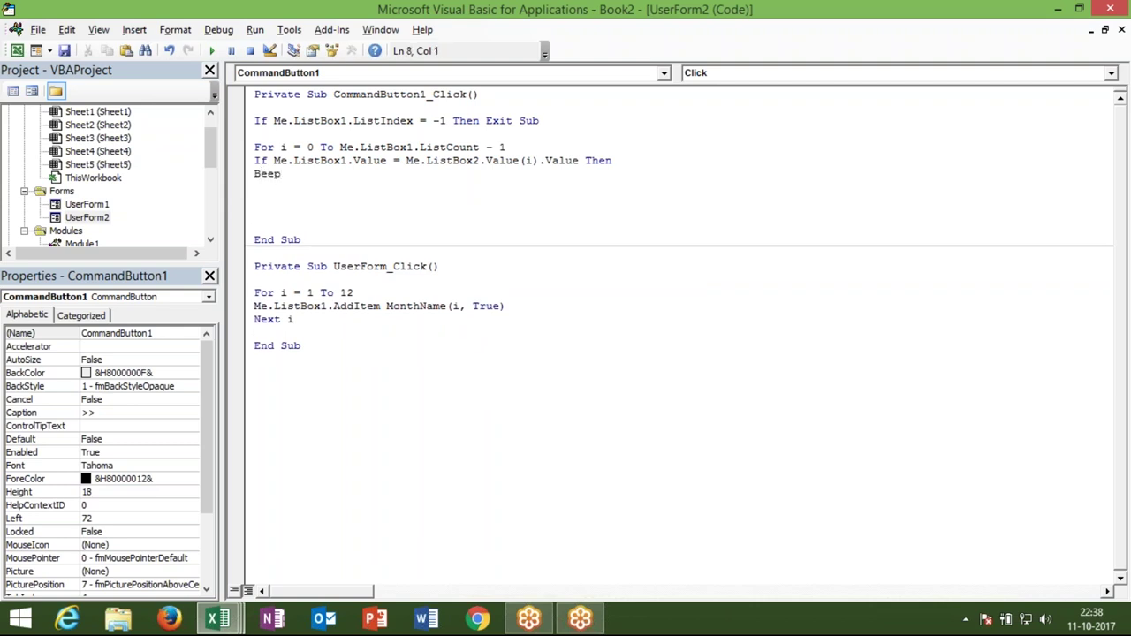
{"action": "type", "text": "exit "}
{"action": "type", "text": "sub"}
{"action": "key", "text": "Return"}
{"action": "type", "text": "end "}
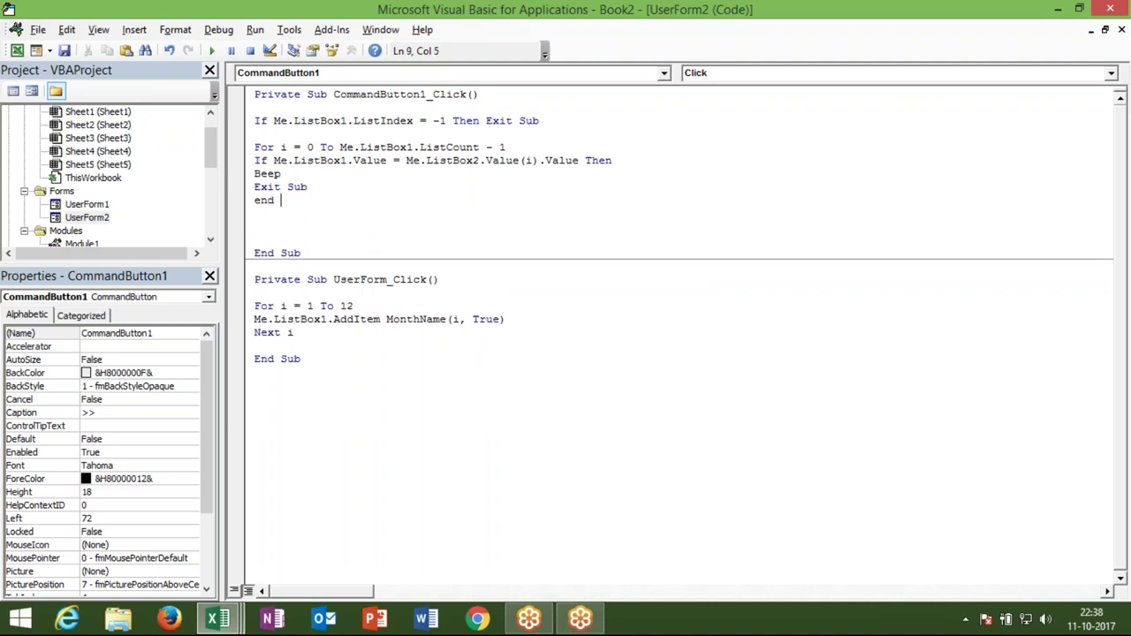
{"action": "type", "text": "if"}
{"action": "key", "text": "Return"}
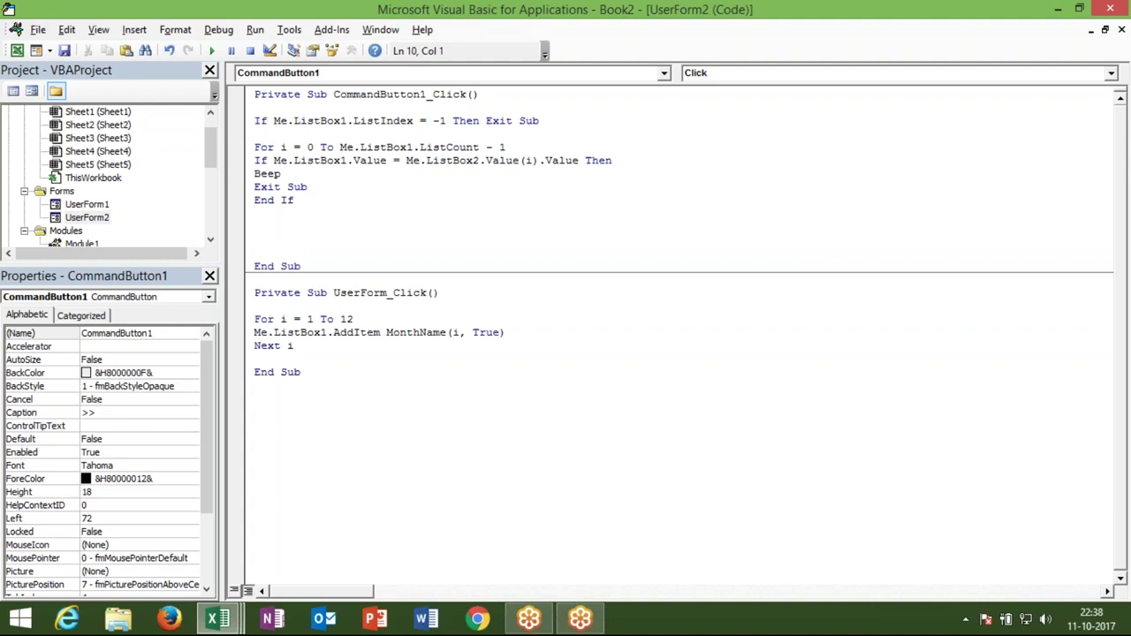
{"action": "key", "text": "Return"}
{"action": "type", "text": "next "}
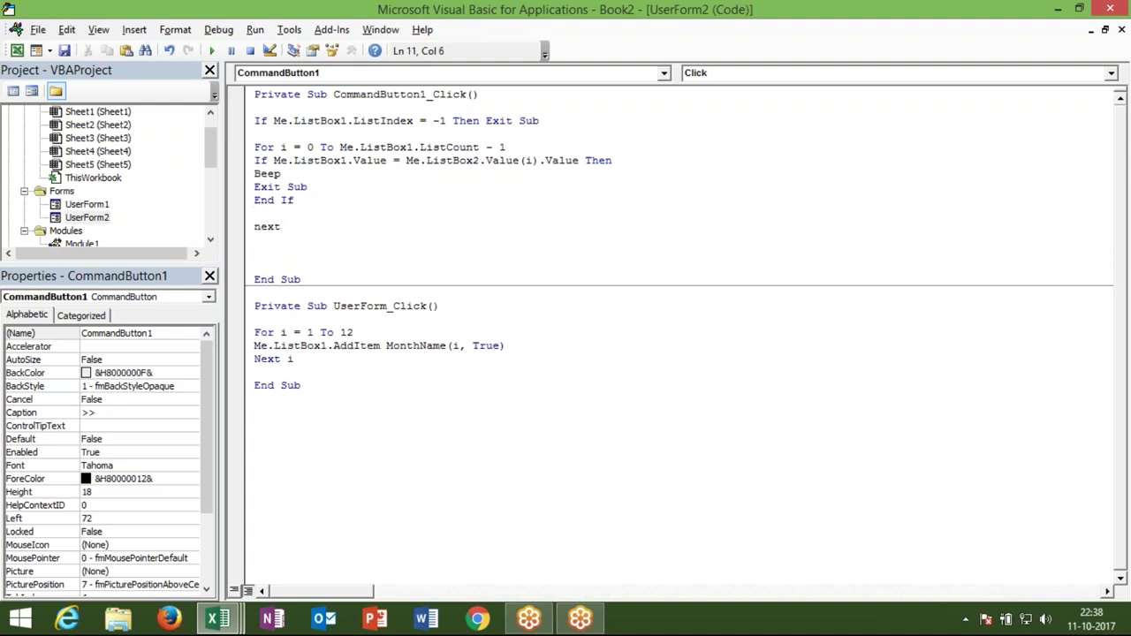
{"action": "type", "text": "i"}
{"action": "key", "text": "Return"}
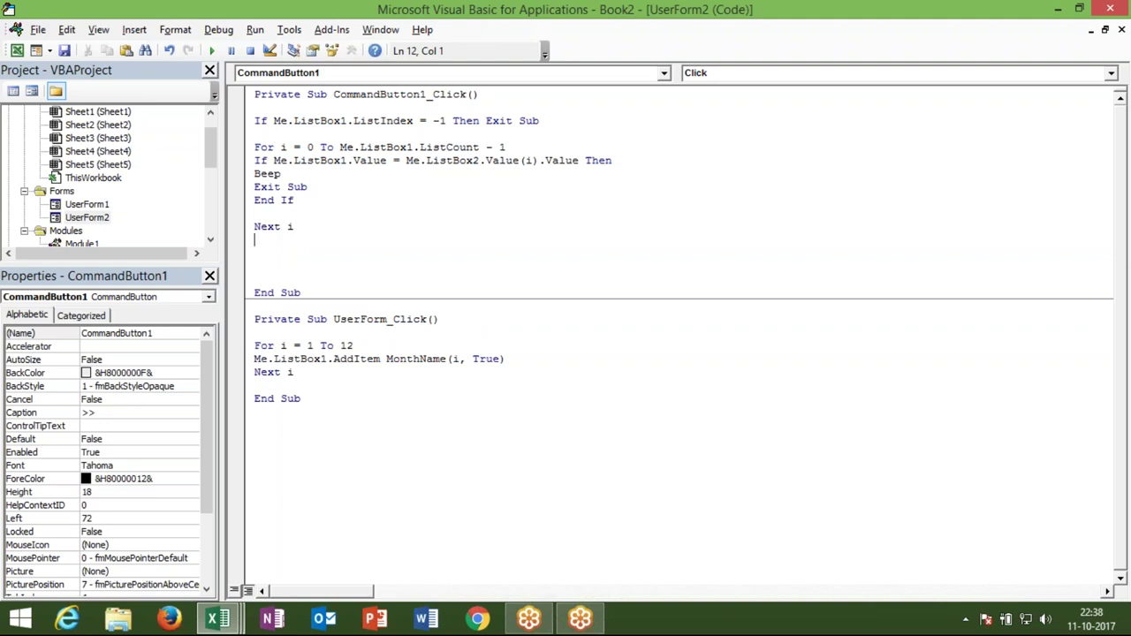
- Below the loop, add the line Me.ListBox2.AddItem Me.ListBox1.Value
{"action": "type", "text": "m"}
{"action": "key", "text": "BackSpace"}
{"action": "type", "text": "mell"}
{"action": "key", "text": "BackSpace"}
{"action": "key", "text": "BackSpace"}
{"action": "type", "text": ".li"}
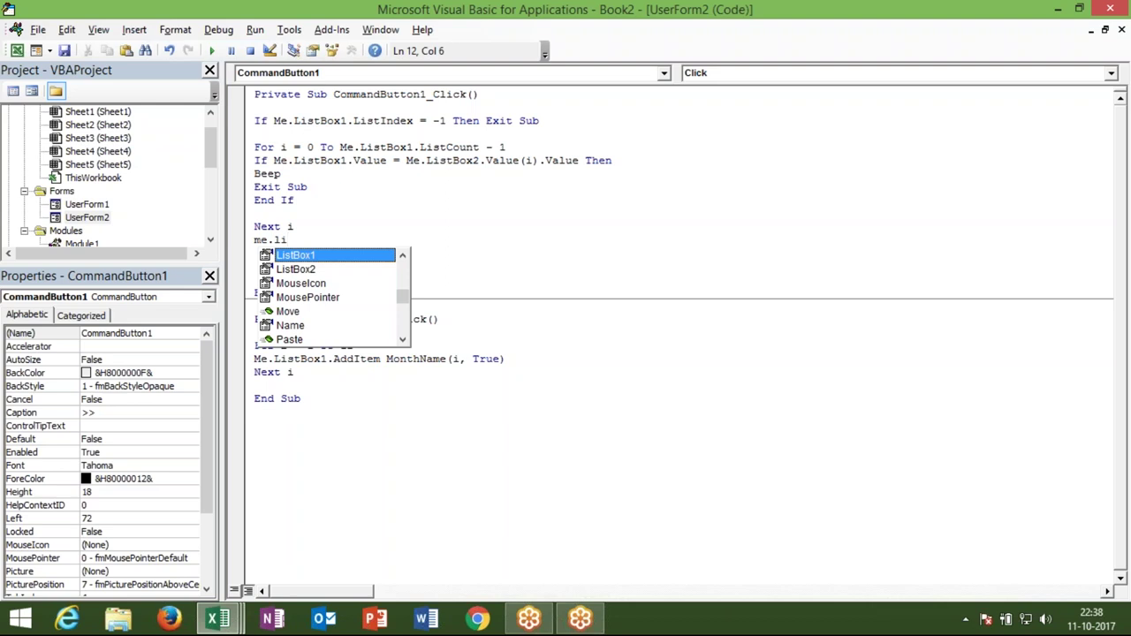
{"action": "key", "text": "Down"}
{"action": "key", "text": "Tab"}
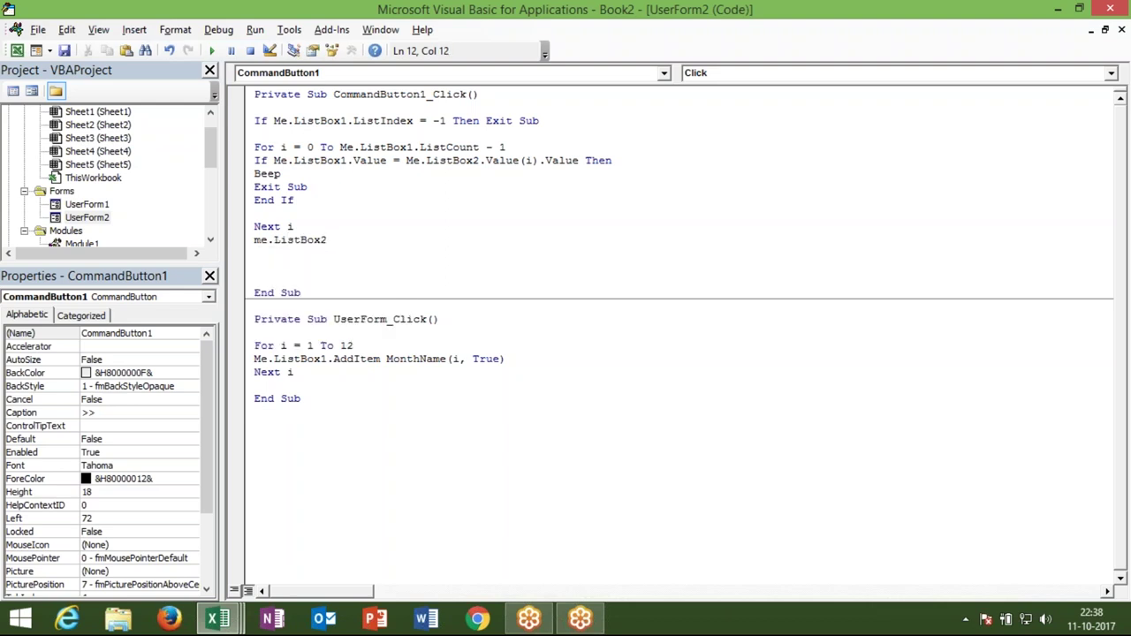
{"action": "type", "text": "."}
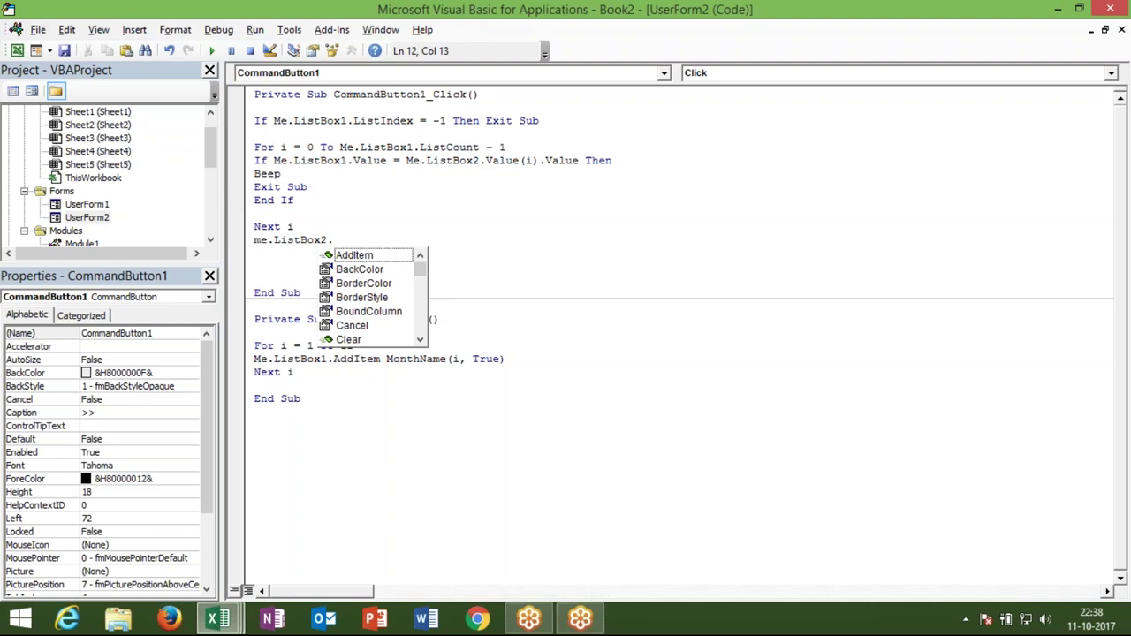
{"action": "type", "text": "ad"}
{"action": "key", "text": "Tab"}
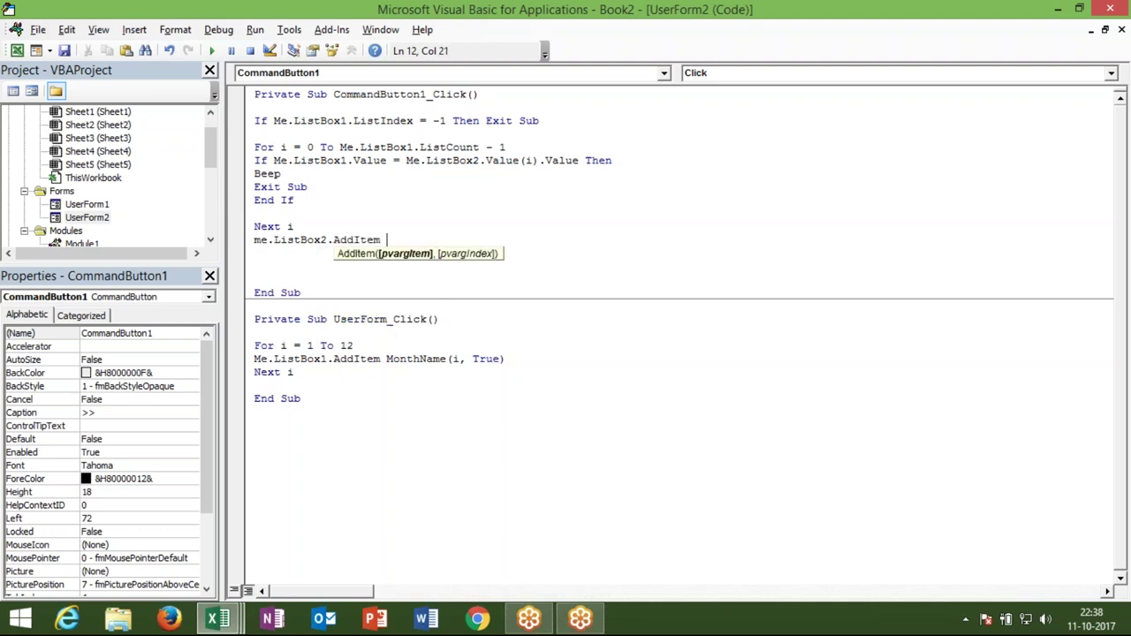
{"action": "type", "text": "me.li"}
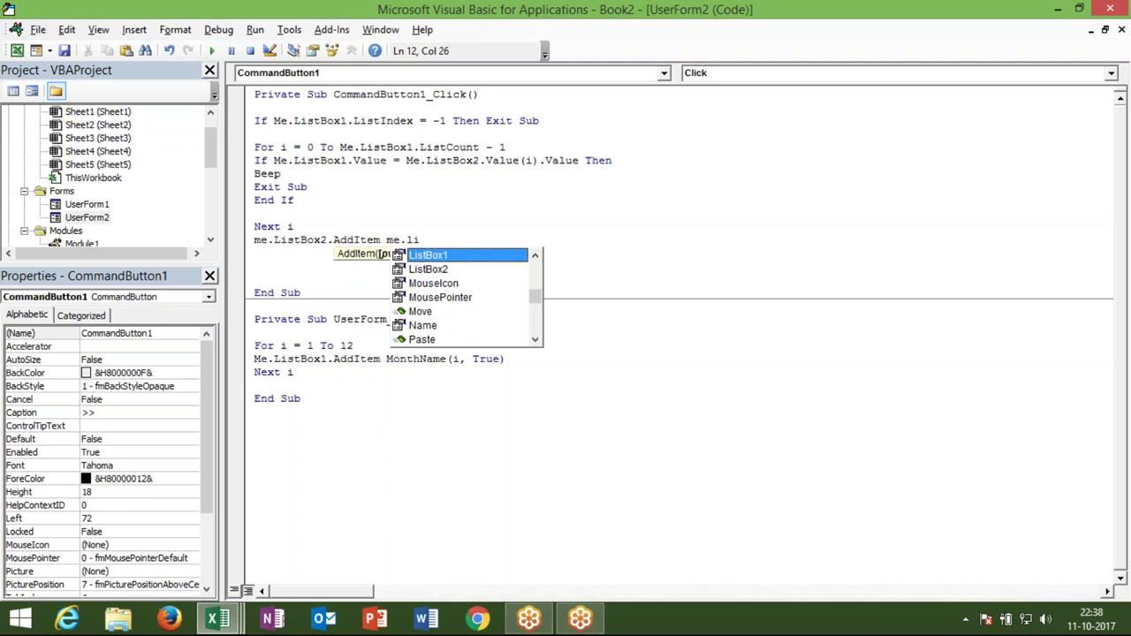
{"action": "key", "text": "Tab"}
{"action": "type", "text": ".v"}
{"action": "key", "text": "Tab"}
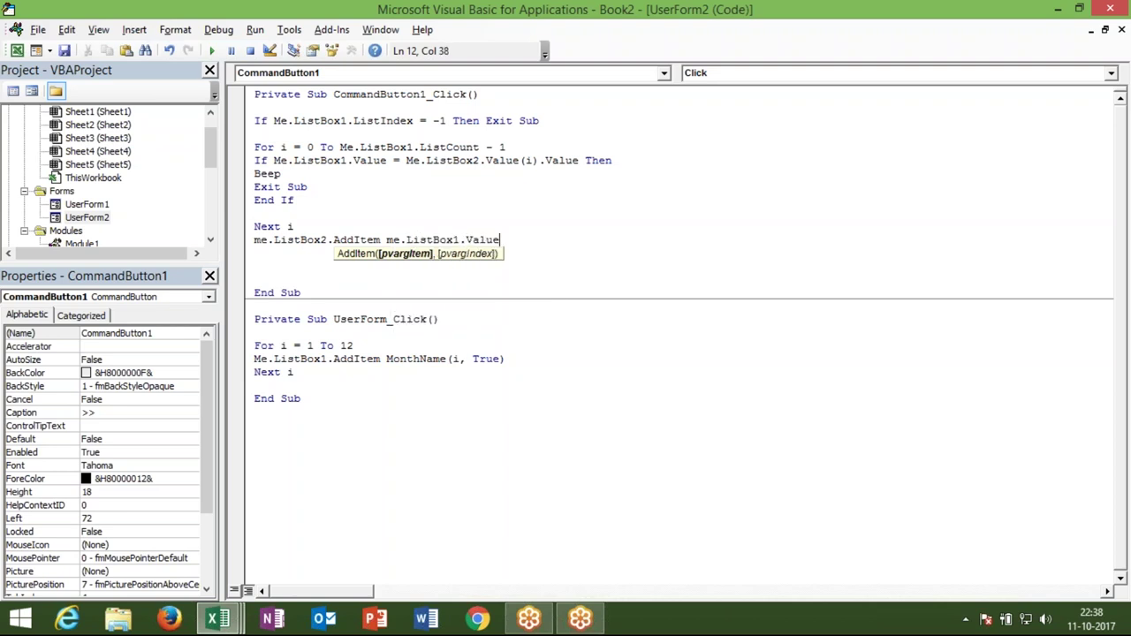
{"action": "key", "text": "Return"}
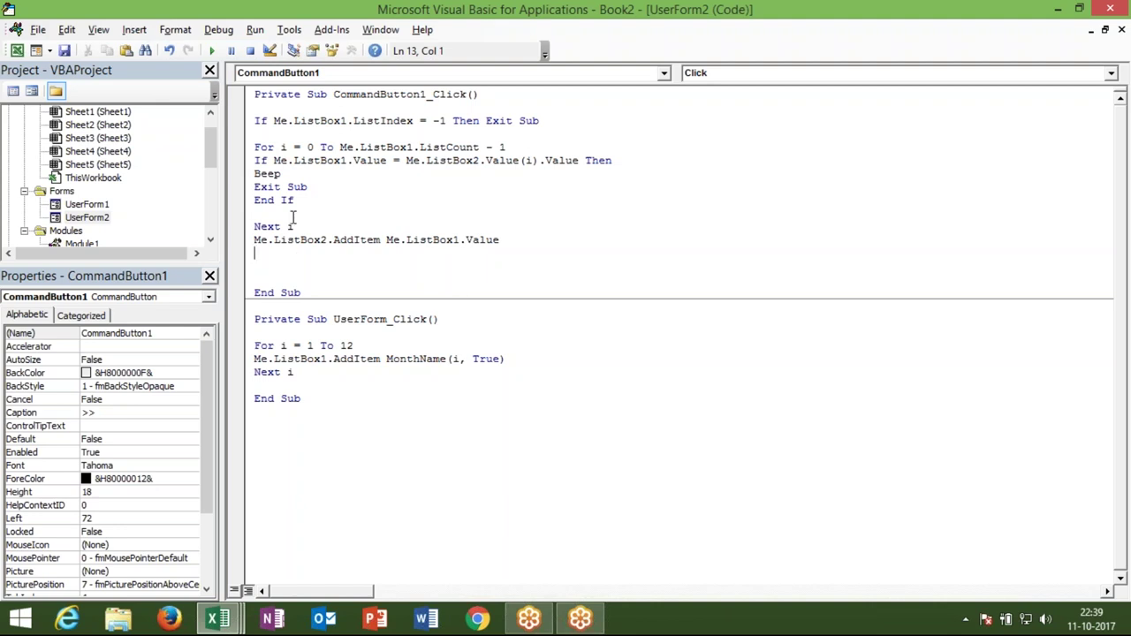
- Test-run the form, then cut the month-filling For…Next loop out of UserForm_Click
{"action": "left_click", "coordinate": [212, 51]}
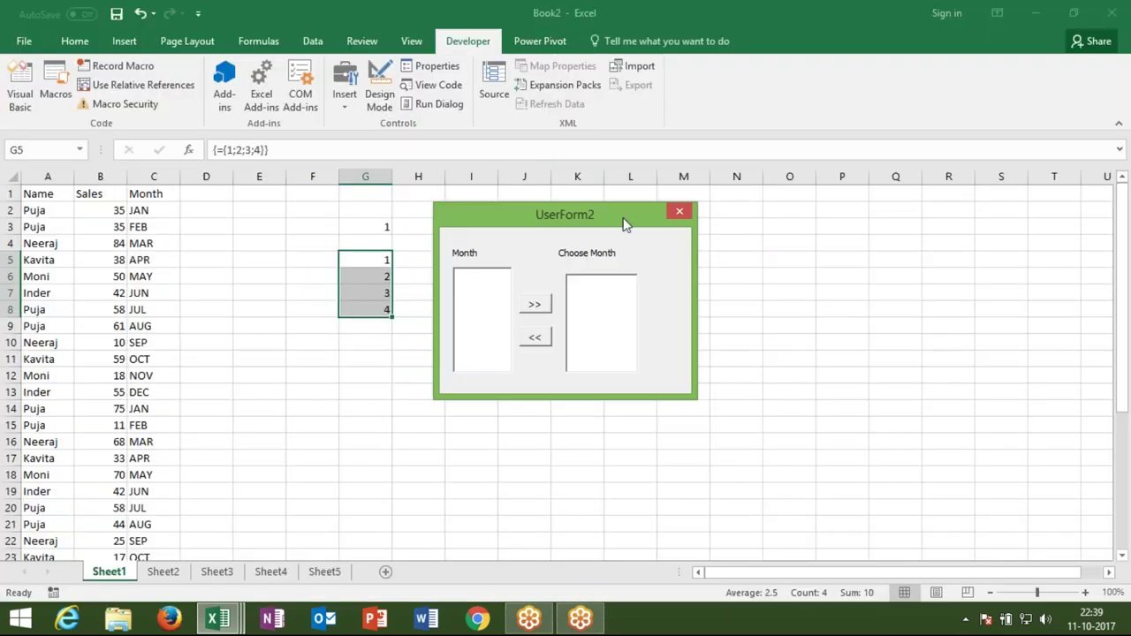
{"action": "left_click", "coordinate": [680, 213]}
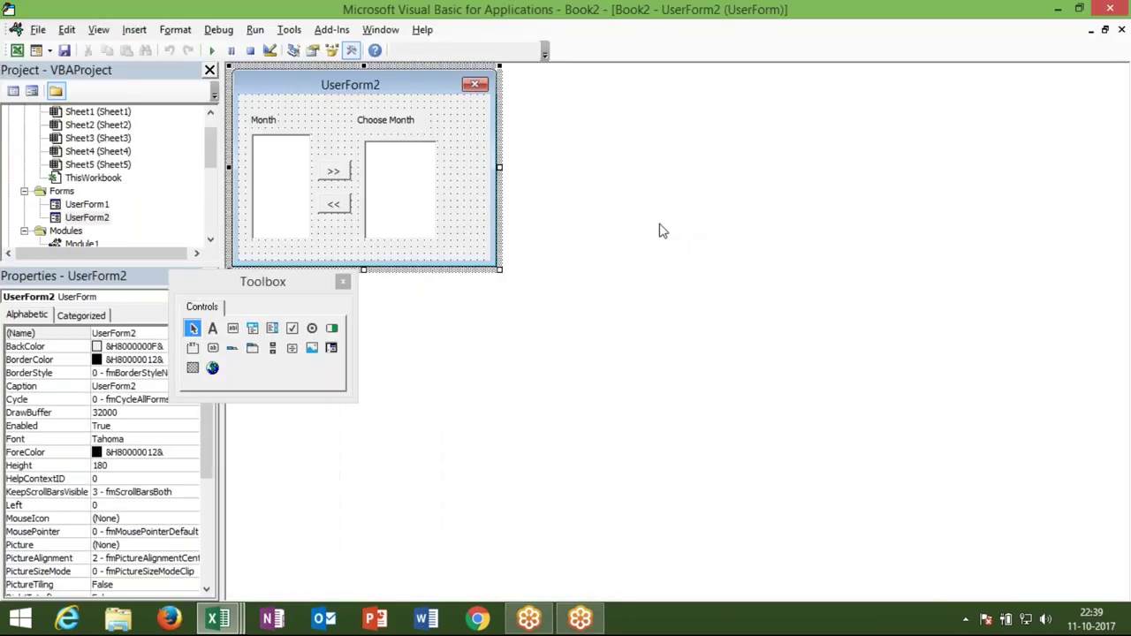
{"action": "double_click", "coordinate": [463, 255]}
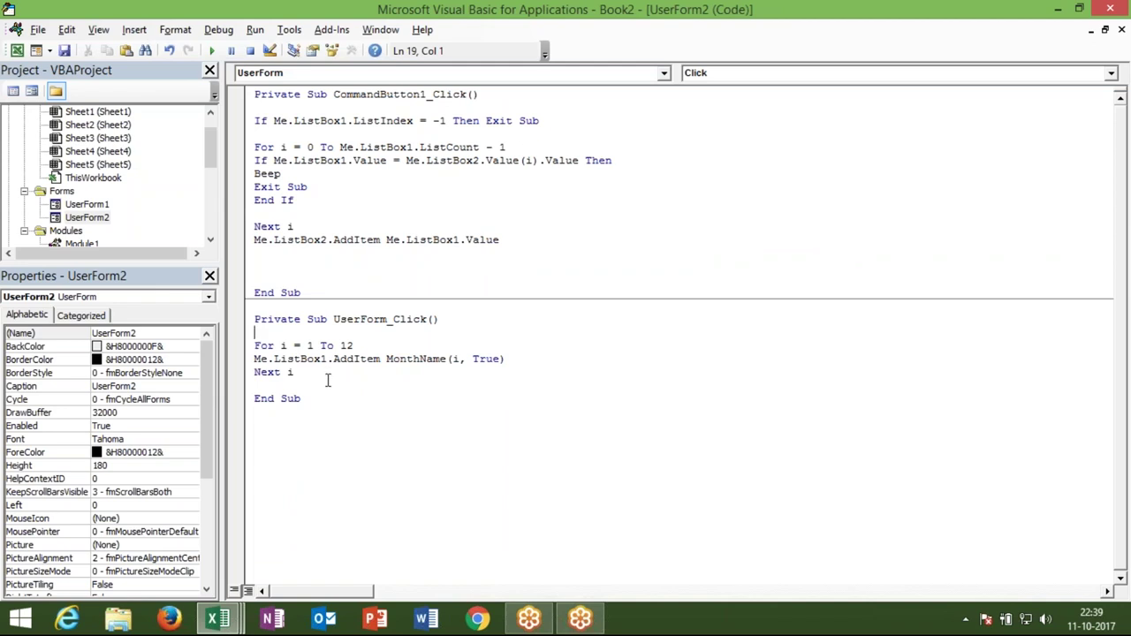
{"action": "left_click_drag", "start_coordinate": [327, 378], "coordinate": [256, 346]}
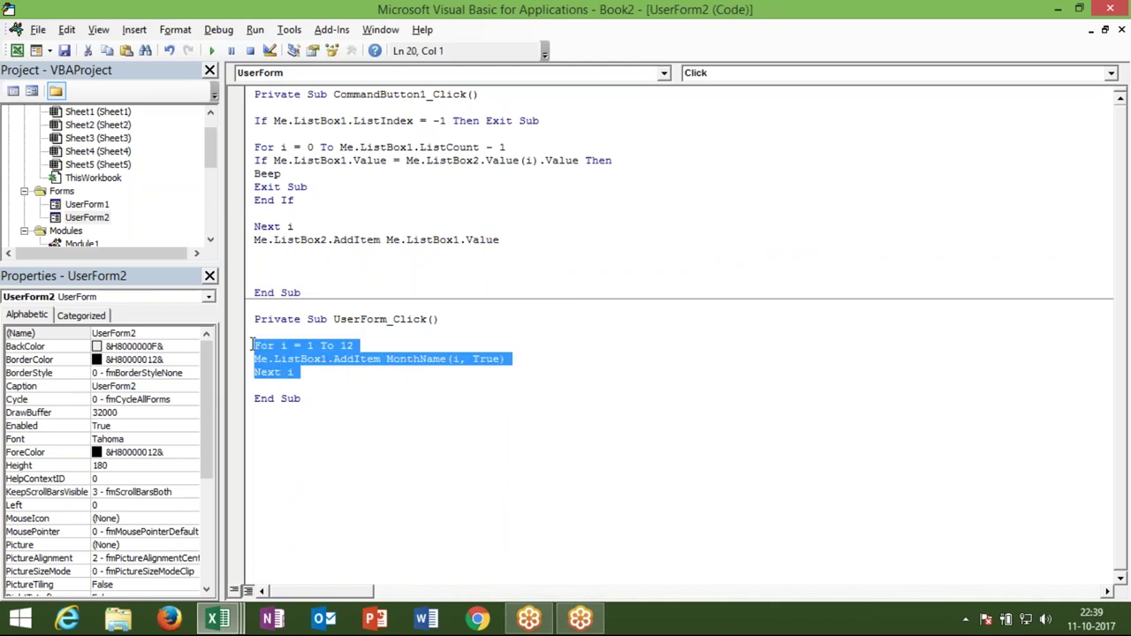
{"action": "key", "text": "Delete"}
- Paste the loop into a new UserForm_Initialize procedure and run the form again
{"action": "left_click", "coordinate": [698, 73]}
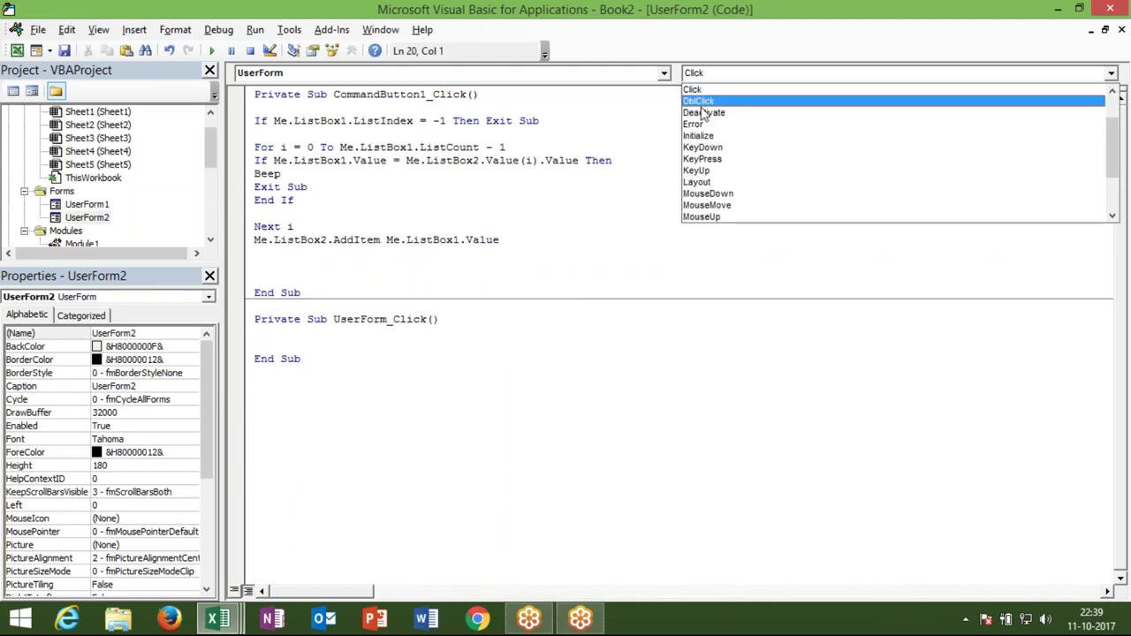
{"action": "left_click", "coordinate": [698, 135]}
{"action": "type", "text": "For i = 1 To 12 Me.ListBox1.AddItem MonthName(i, True) Next i"}
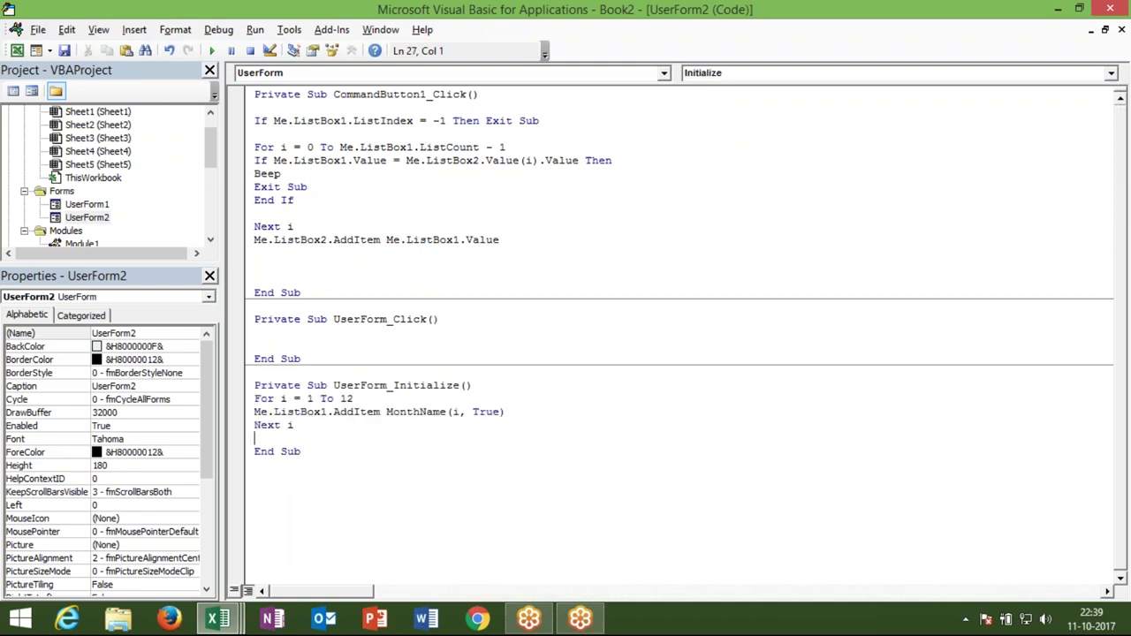
{"action": "left_click", "coordinate": [440, 240]}
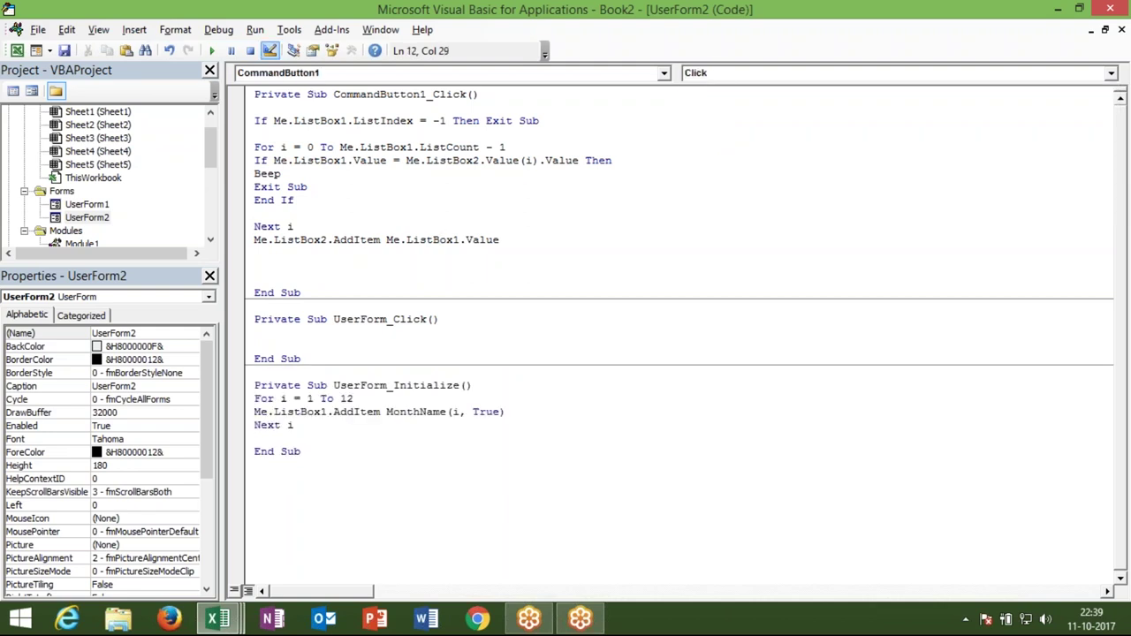
{"action": "left_click", "coordinate": [212, 51]}
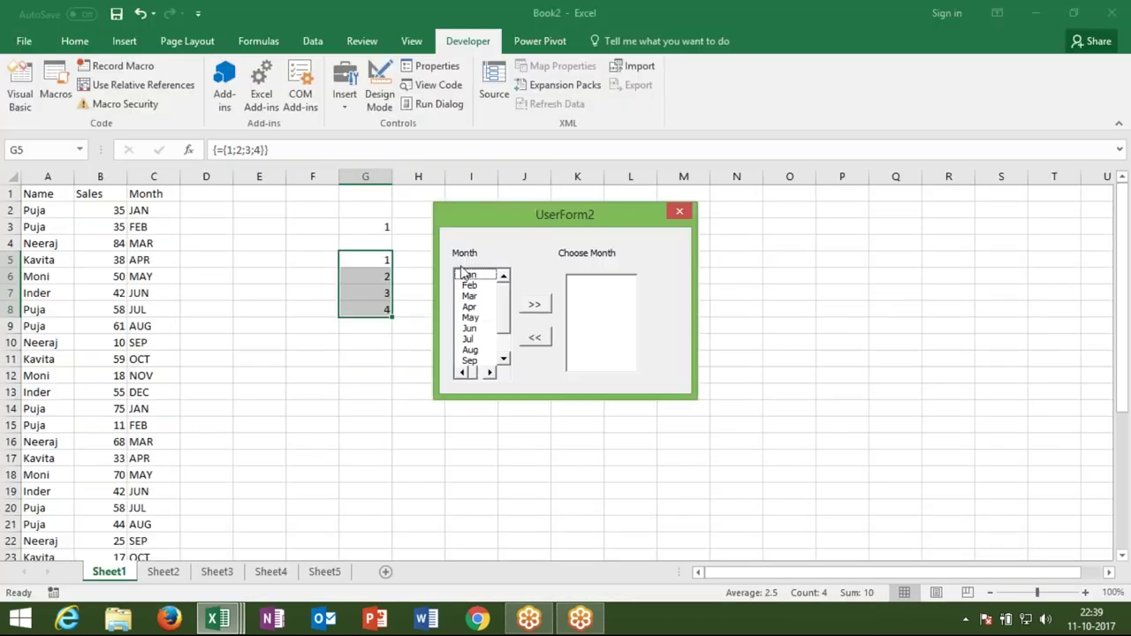
- Send Jan to Choose Month, hit the Type mismatch error, and choose Debug
{"action": "left_click", "coordinate": [468, 274]}
{"action": "left_click", "coordinate": [532, 305]}
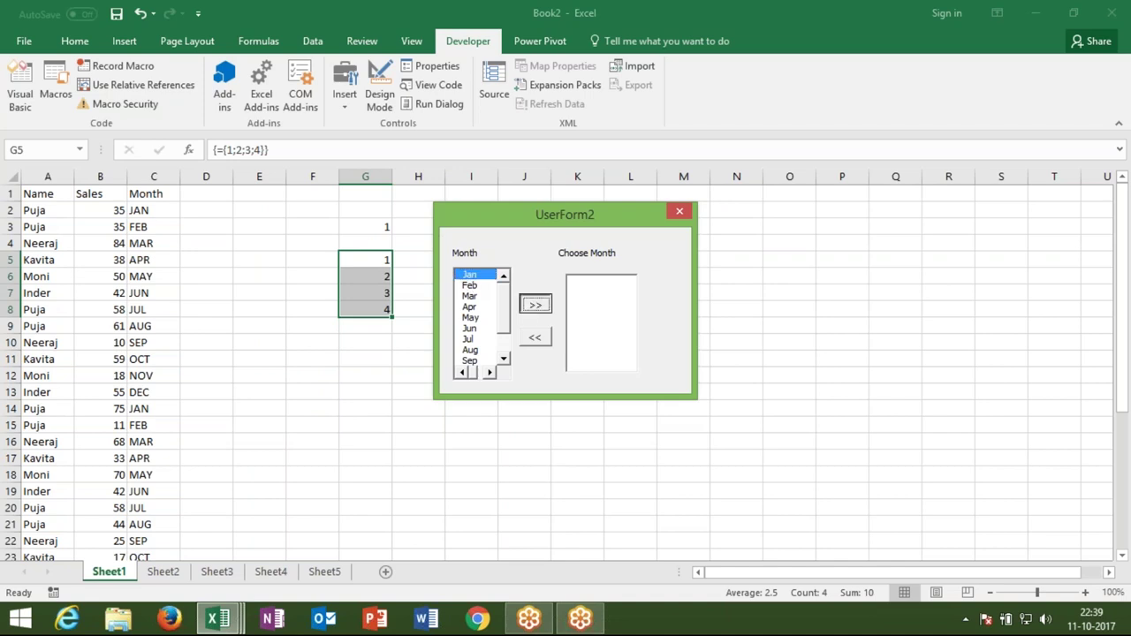
{"action": "left_click", "coordinate": [598, 297]}
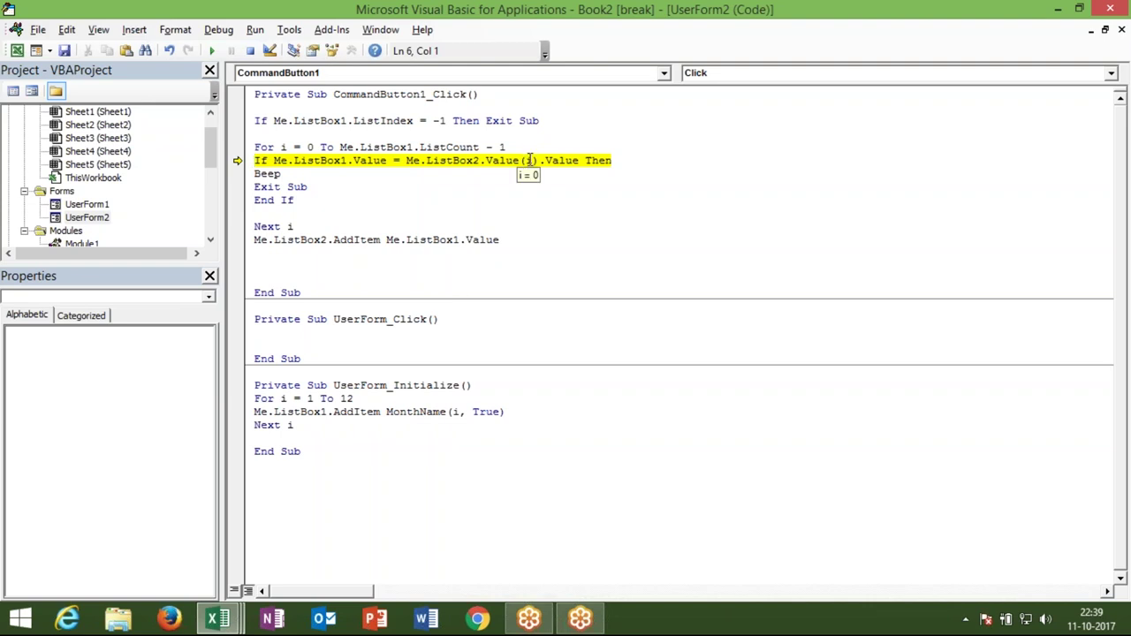
- Replace the Value property with List in the ListBox2 comparison line
{"action": "left_click", "coordinate": [507, 181]}
{"action": "double_click", "coordinate": [502, 161]}
{"action": "key", "text": "BackSpace"}
{"action": "key", "text": "BackSpace"}
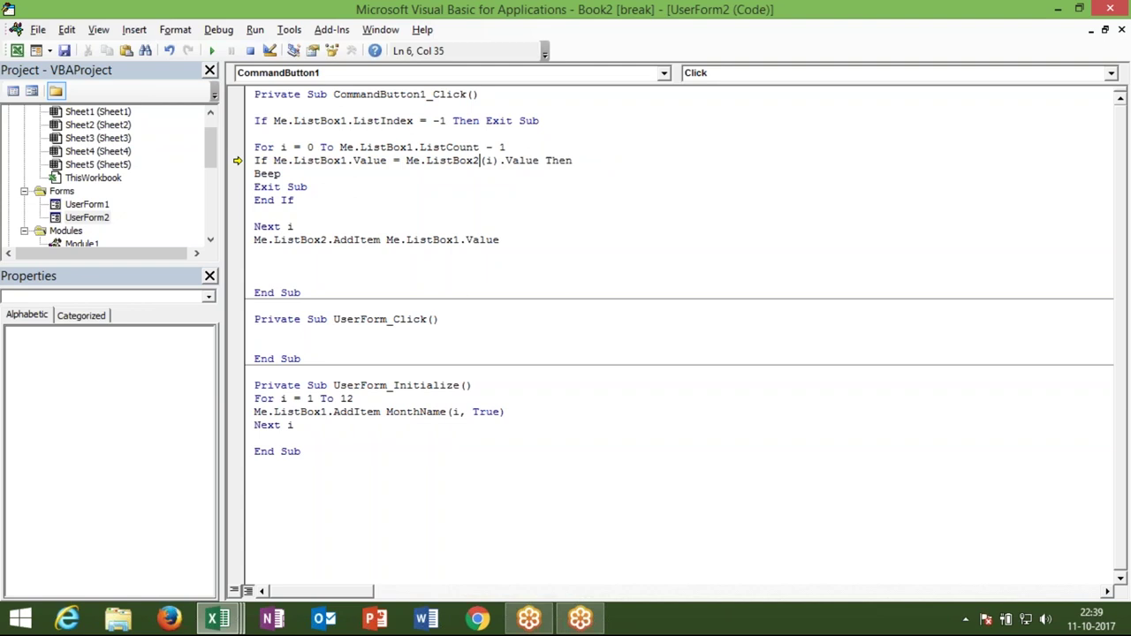
{"action": "type", "text": ".Li"}
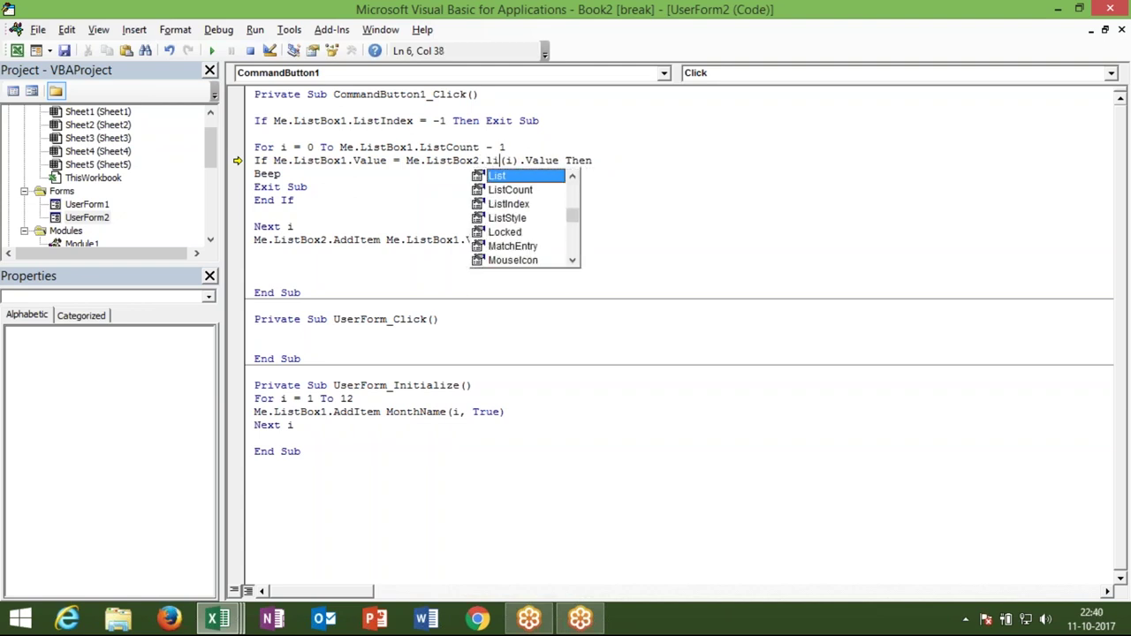
{"action": "key", "text": "Tab"}
{"action": "left_click", "coordinate": [511, 194]}
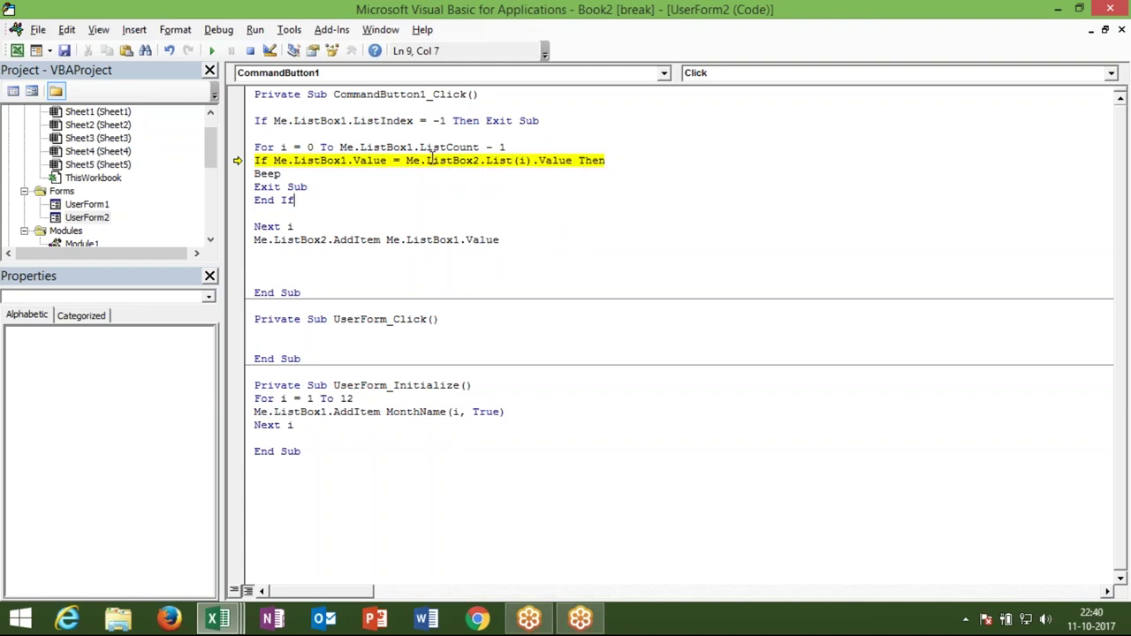
- Reset and rerun UserForm2, selecting Jan, which breaks on the error line again
{"action": "left_click", "coordinate": [215, 55]}
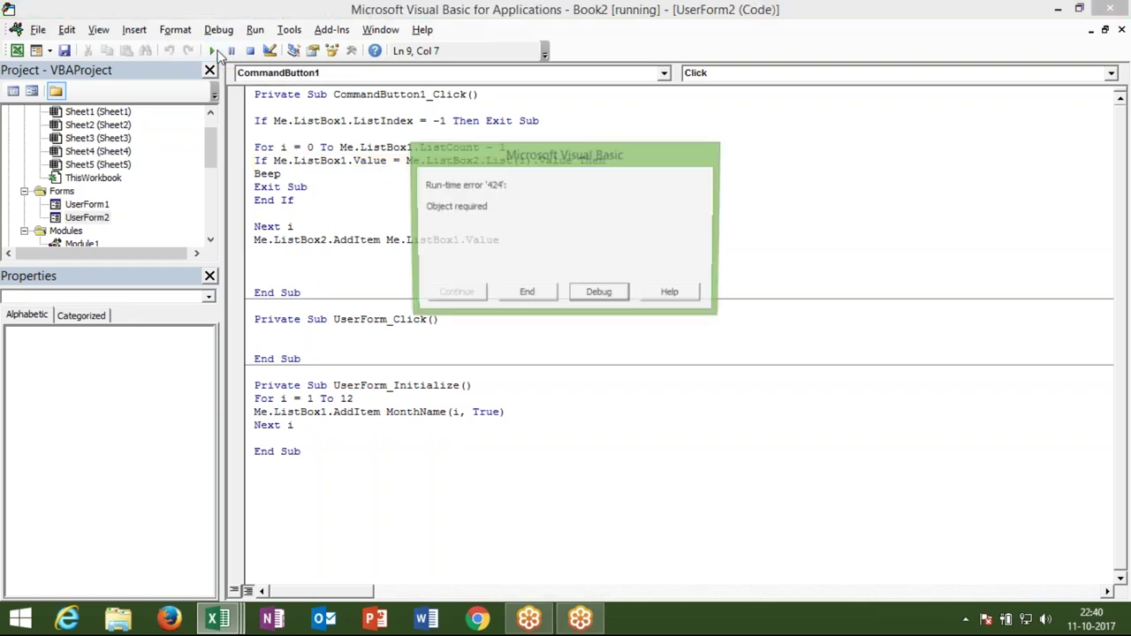
{"action": "left_click", "coordinate": [599, 294]}
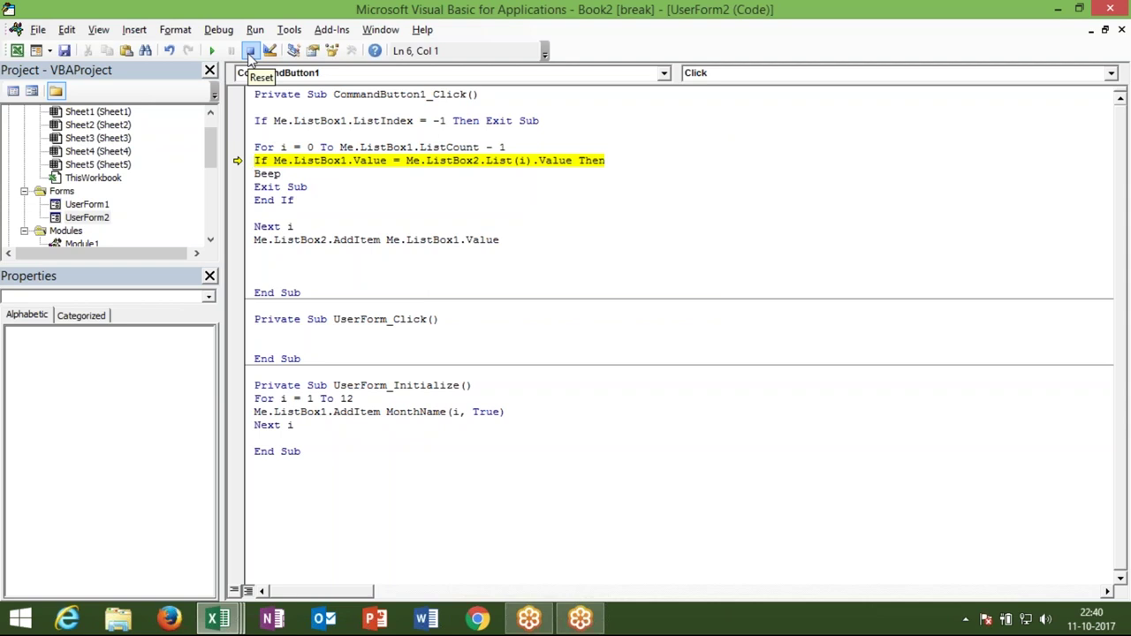
{"action": "left_click", "coordinate": [250, 53]}
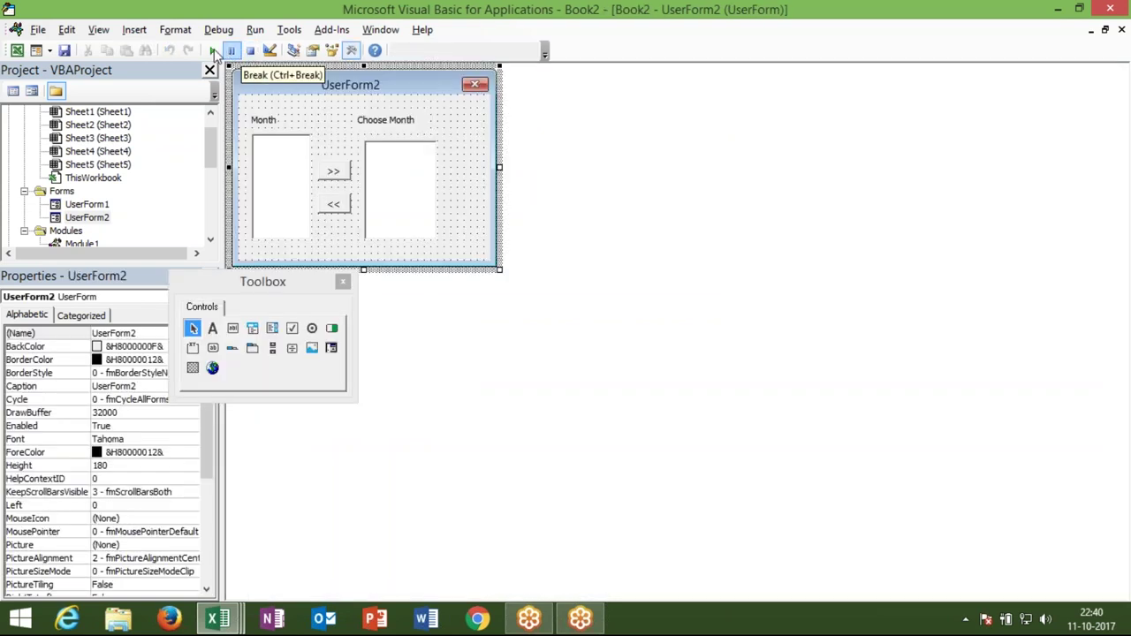
{"action": "left_click", "coordinate": [213, 50]}
{"action": "left_click", "coordinate": [465, 277]}
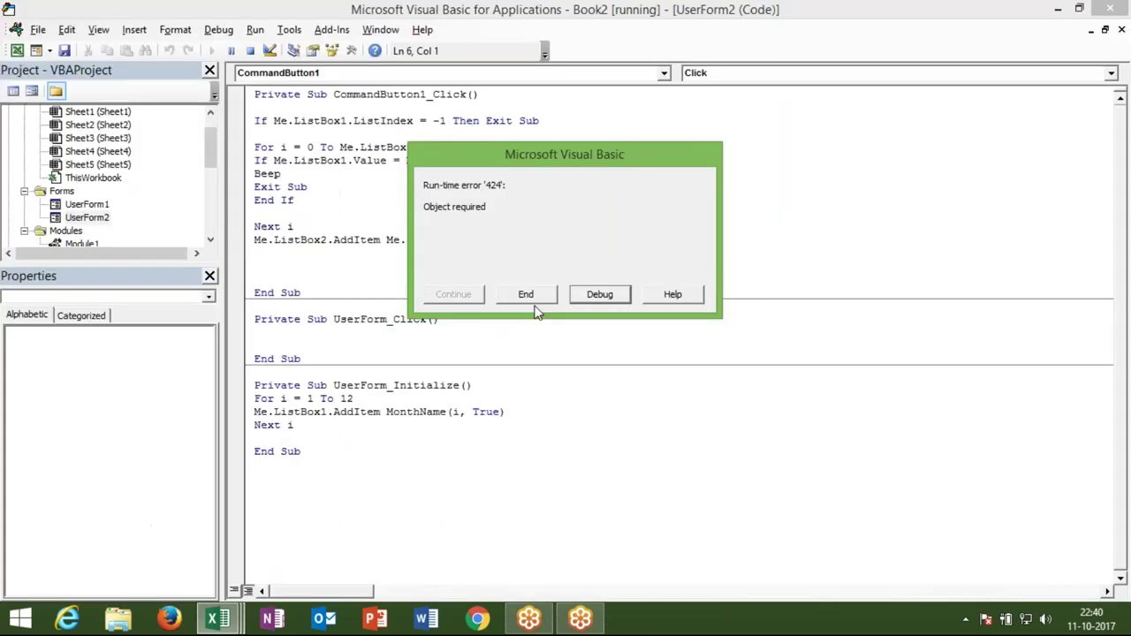
{"action": "left_click", "coordinate": [598, 294]}
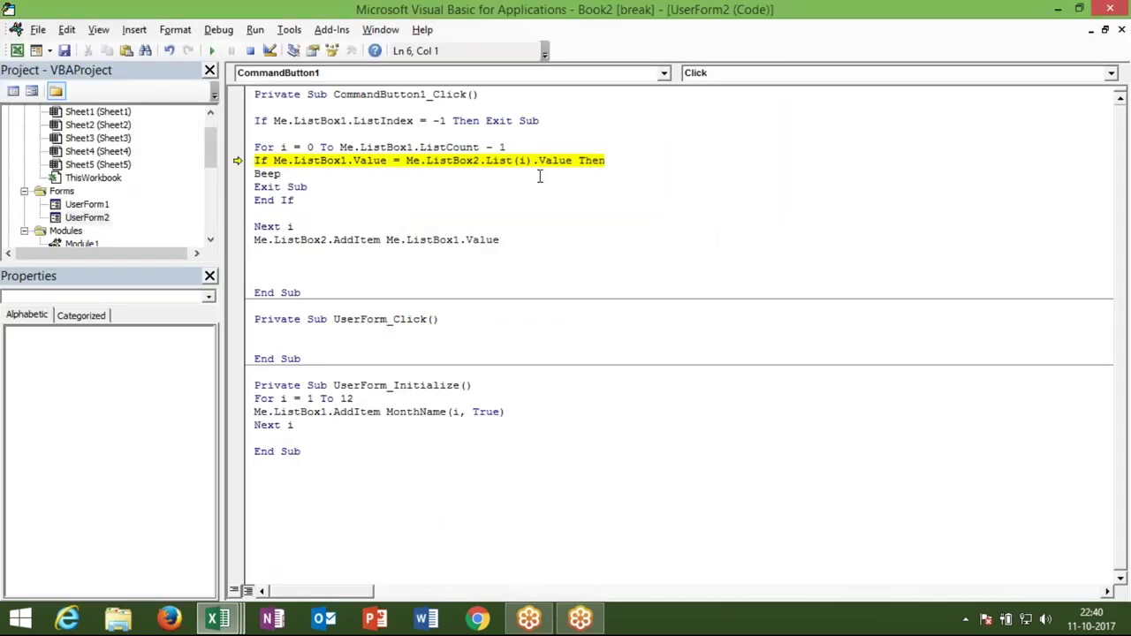
- Change the For loop's ListBox1.ListCount to ListBox2.ListCount and stop the paused code
{"action": "mouse_move", "coordinate": [521, 161]}
{"action": "left_click", "coordinate": [414, 147]}
{"action": "key", "text": "BackSpace"}
{"action": "type", "text": "2"}
{"action": "key", "text": "Down"}
{"action": "key", "text": "Down"}
{"action": "left_click", "coordinate": [250, 50]}
- Run UserForm2, send Jan to Choose Month, then a second month, which raises error 424
{"action": "left_click", "coordinate": [212, 50]}
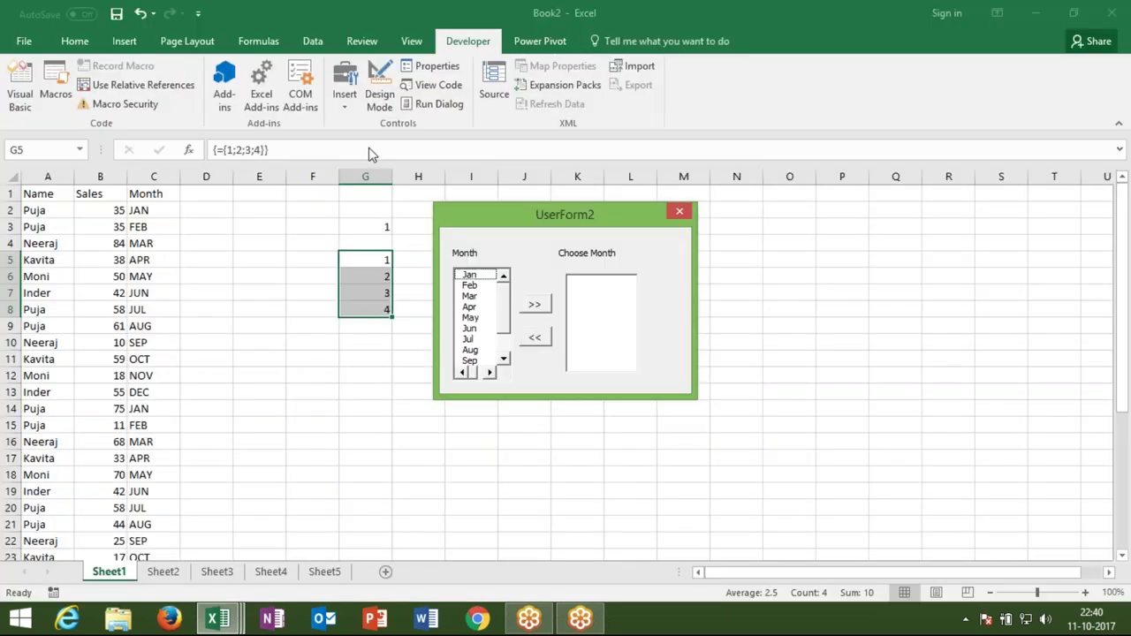
{"action": "left_click", "coordinate": [477, 274]}
{"action": "left_click", "coordinate": [539, 306]}
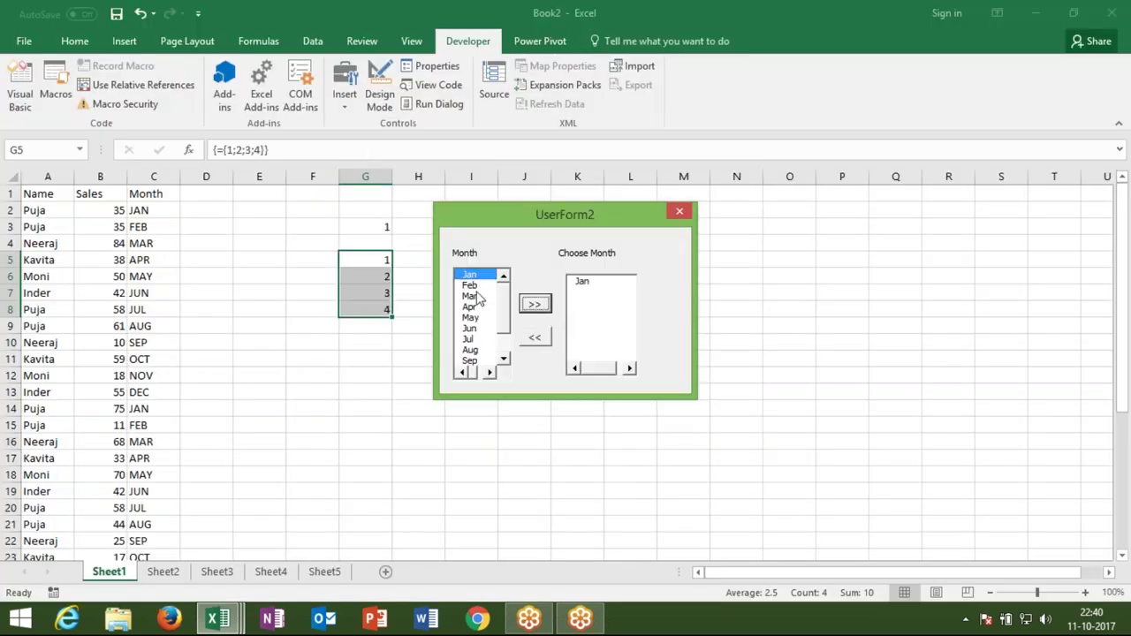
{"action": "left_click", "coordinate": [481, 307]}
{"action": "left_click", "coordinate": [534, 305]}
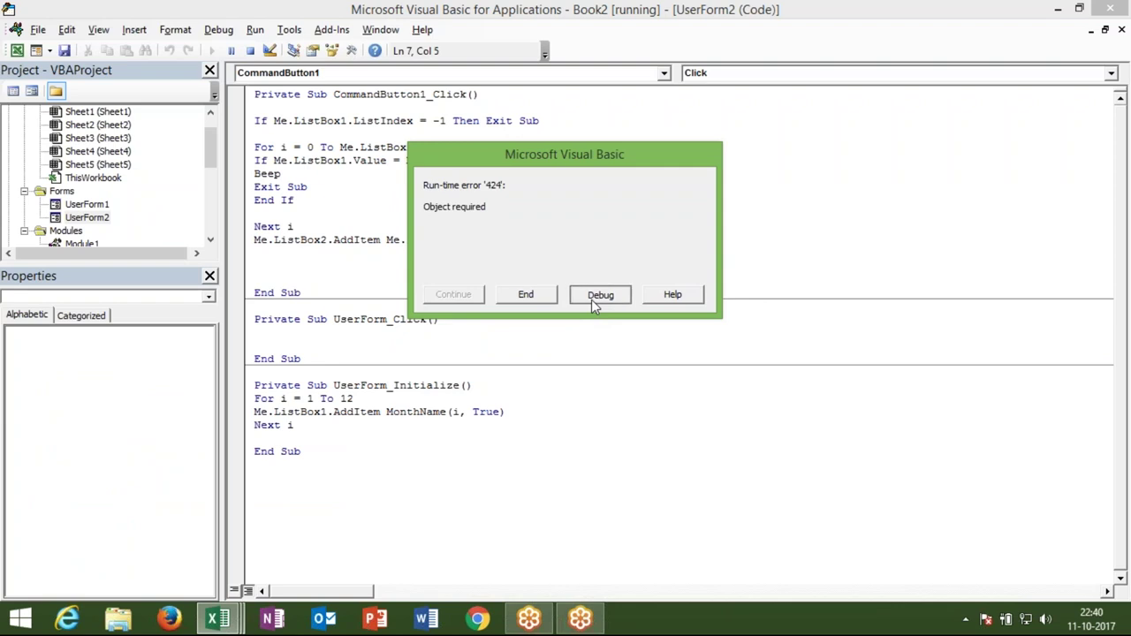
{"action": "left_click", "coordinate": [595, 298]}
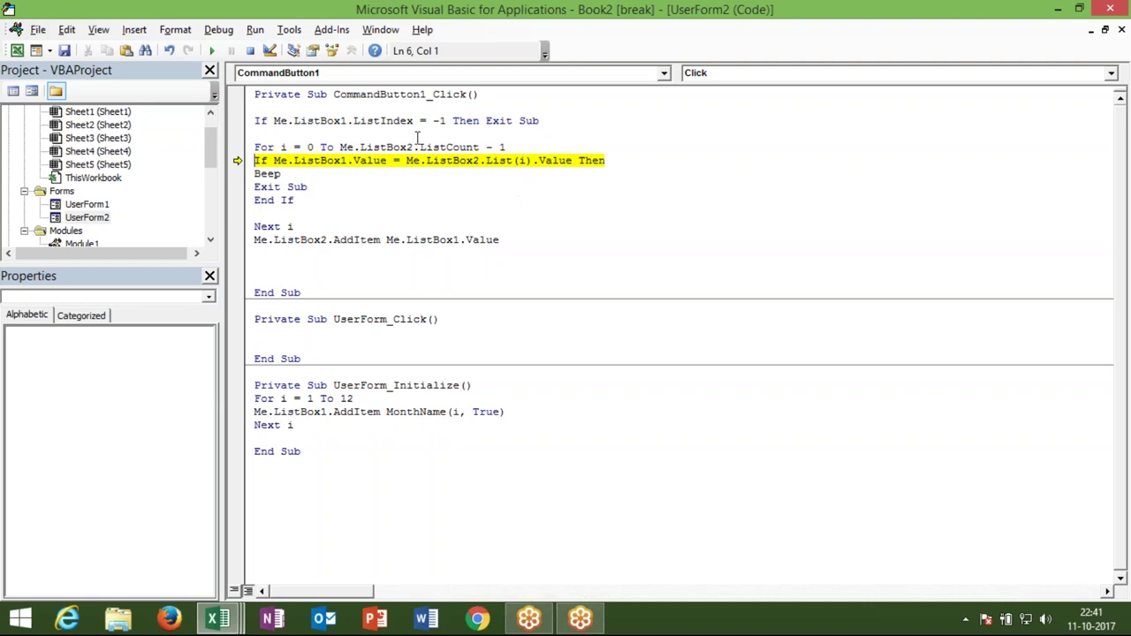
- Rerun UserForm2, add Jan then Mar, and inspect ListBox2.ListCount at the break line
{"action": "left_click", "coordinate": [251, 51]}
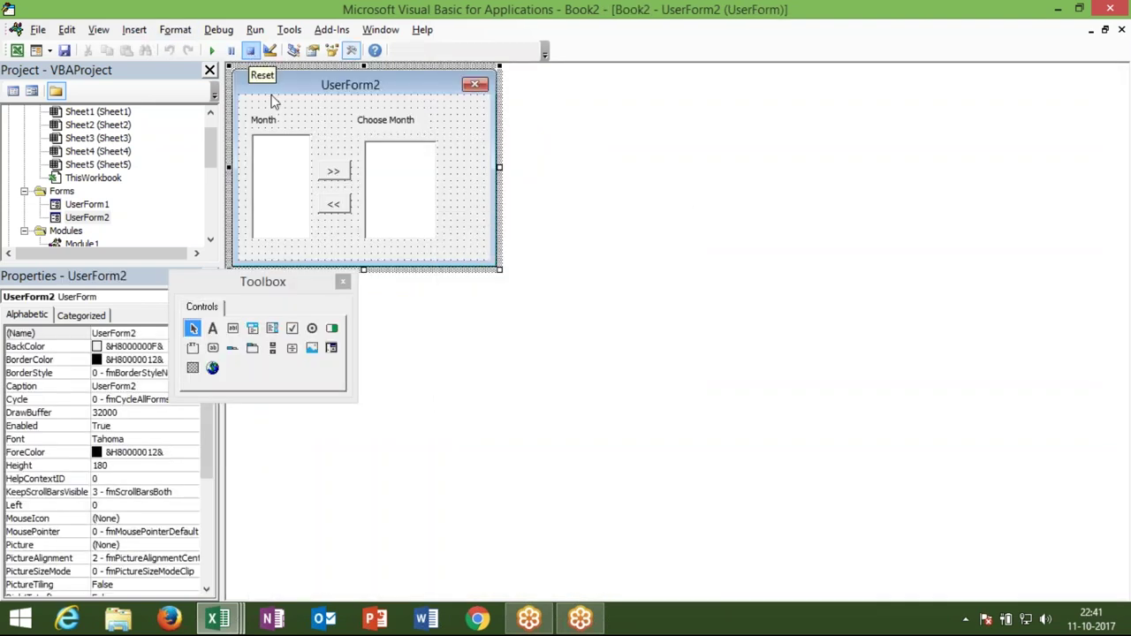
{"action": "left_click", "coordinate": [212, 53]}
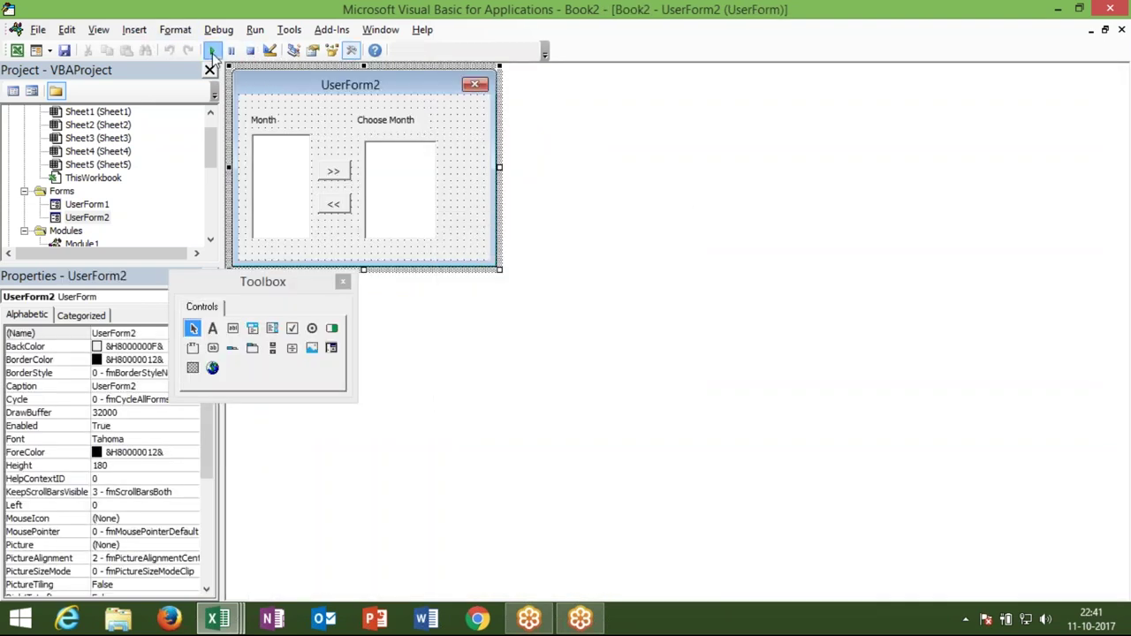
{"action": "left_click", "coordinate": [471, 276]}
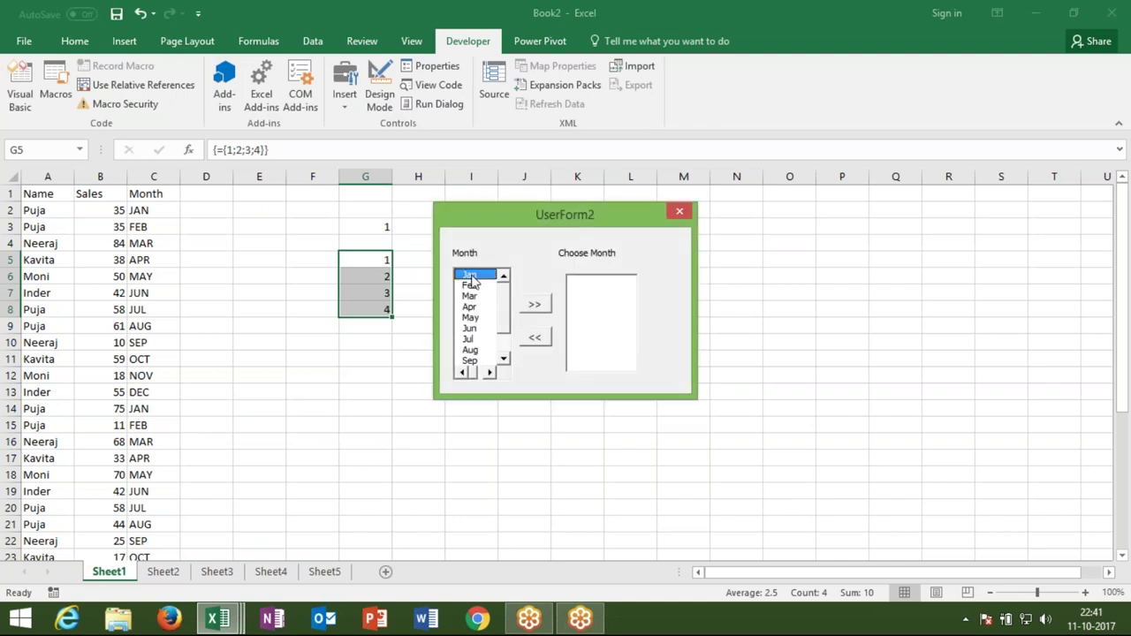
{"action": "left_click", "coordinate": [532, 306]}
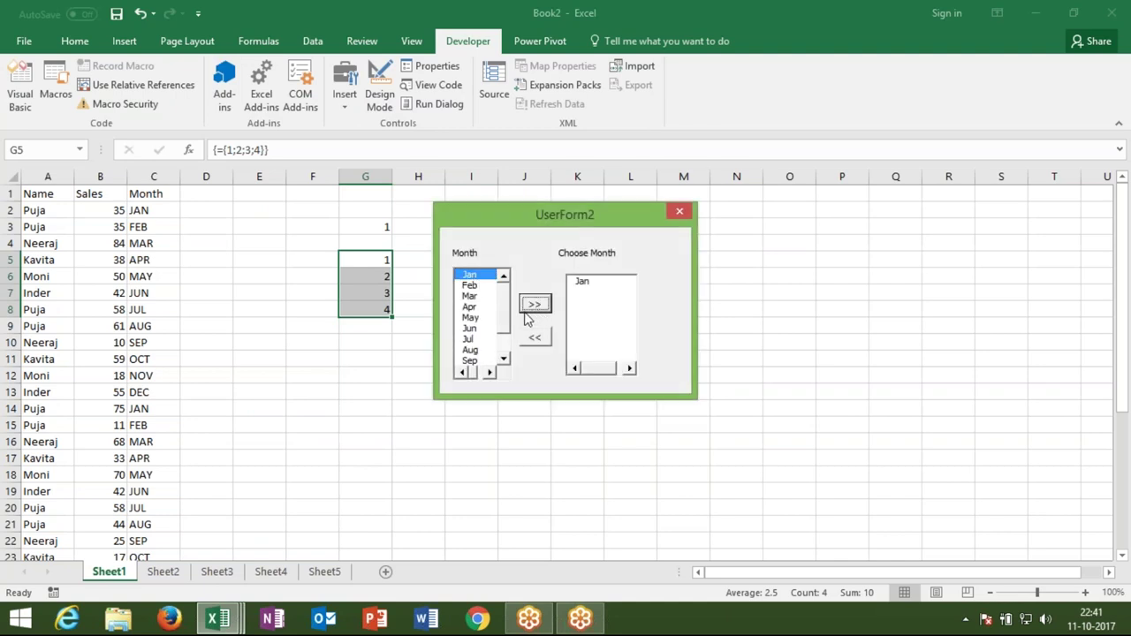
{"action": "left_click", "coordinate": [473, 297]}
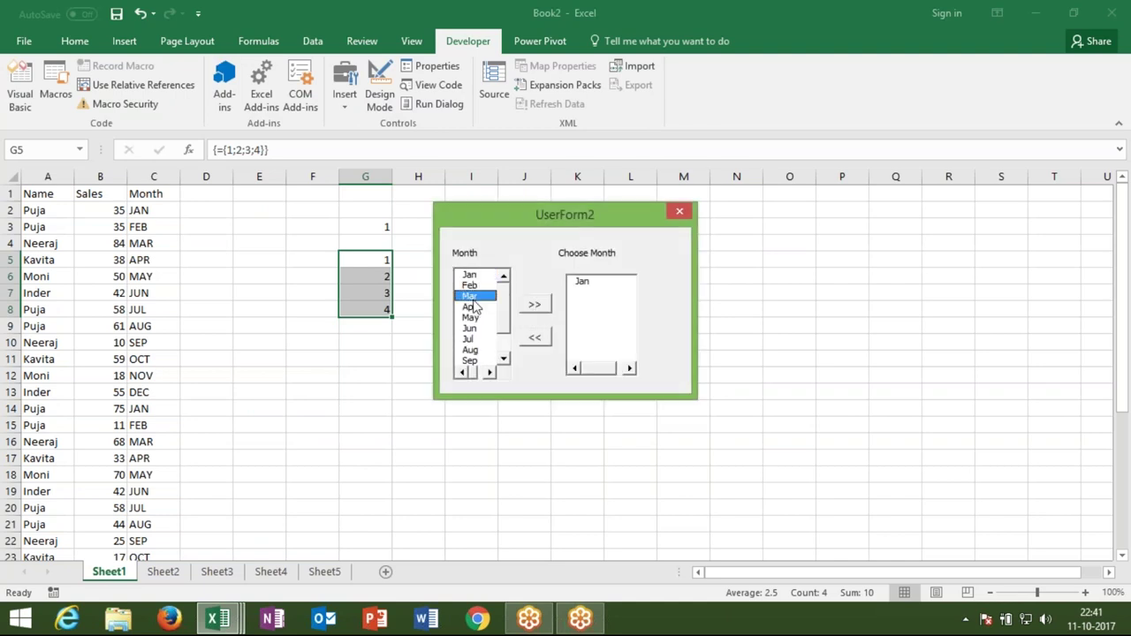
{"action": "left_click", "coordinate": [530, 307]}
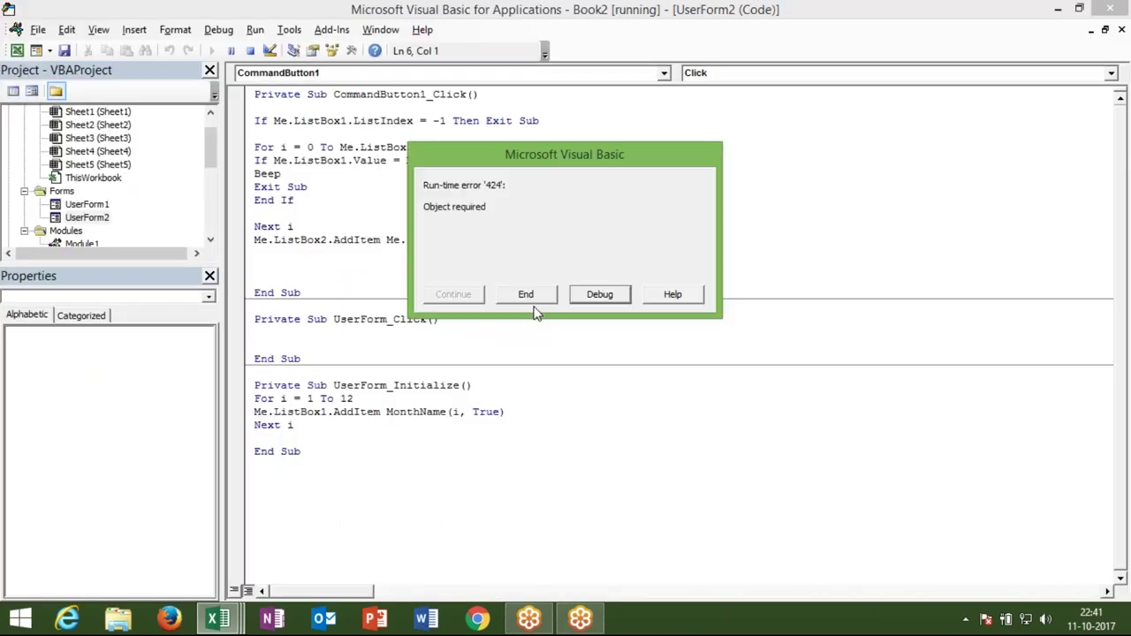
{"action": "left_click", "coordinate": [584, 302]}
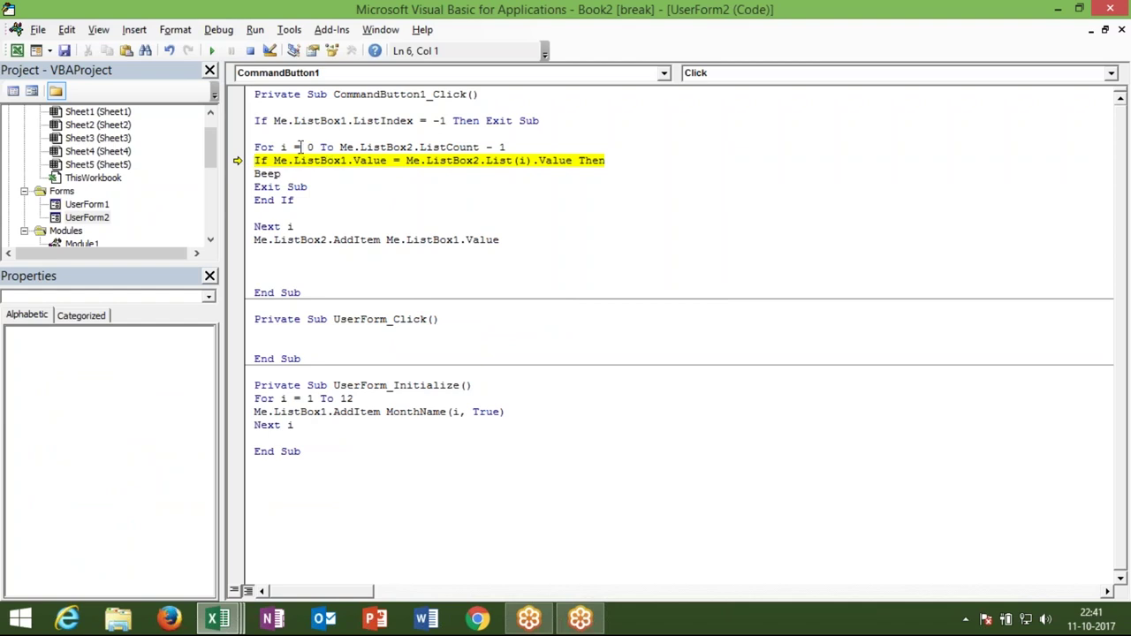
{"action": "left_click", "coordinate": [376, 146]}
- Insert 'If Not cbduplicates Then' on a new line above the For loop
{"action": "key", "text": "Home"}
{"action": "key", "text": "Up"}
{"action": "key", "text": "Return"}
{"action": "key", "text": "Up"}
{"action": "key", "text": "Down"}
{"action": "key", "text": "Up"}
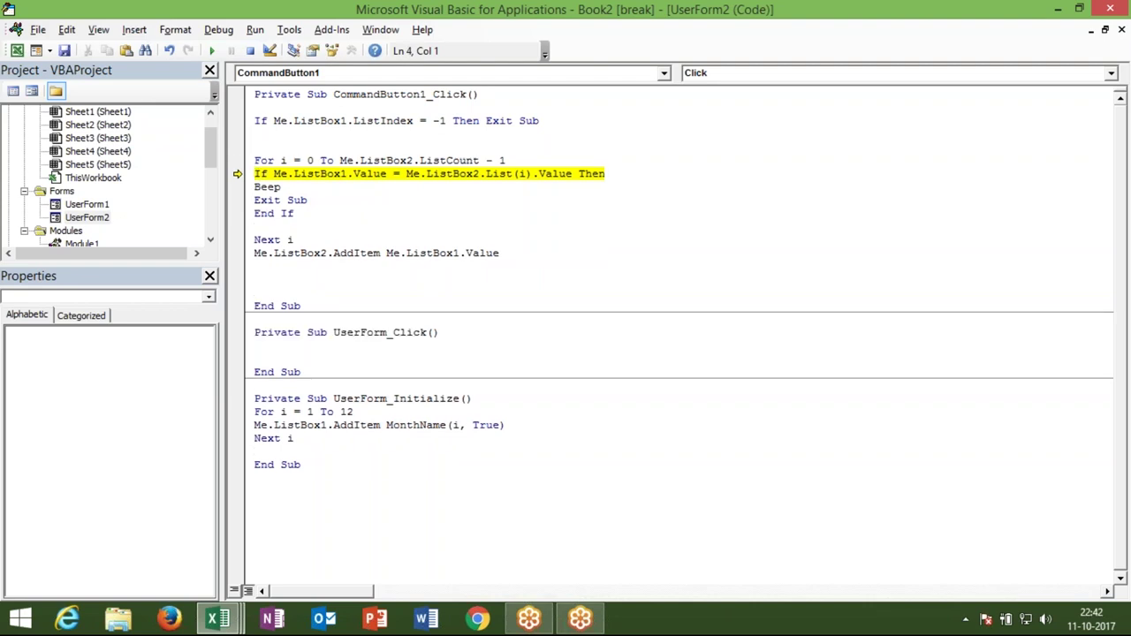
{"action": "type", "text": "if"}
{"action": "type", "text": "not cbdup"}
{"action": "type", "text": "licates then"}
- Add 'End If' on a new line after Next i
{"action": "left_click", "coordinate": [255, 279]}
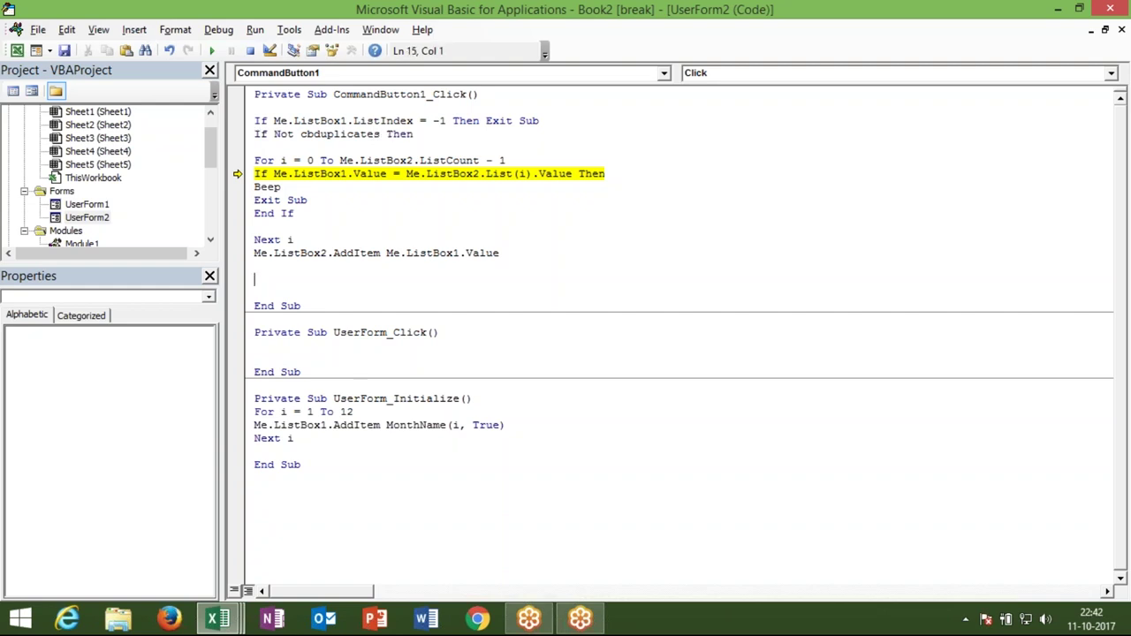
{"action": "left_click", "coordinate": [283, 267]}
{"action": "left_click", "coordinate": [256, 253]}
{"action": "key", "text": "Return"}
{"action": "key", "text": "Up"}
{"action": "type", "text": "end if"}
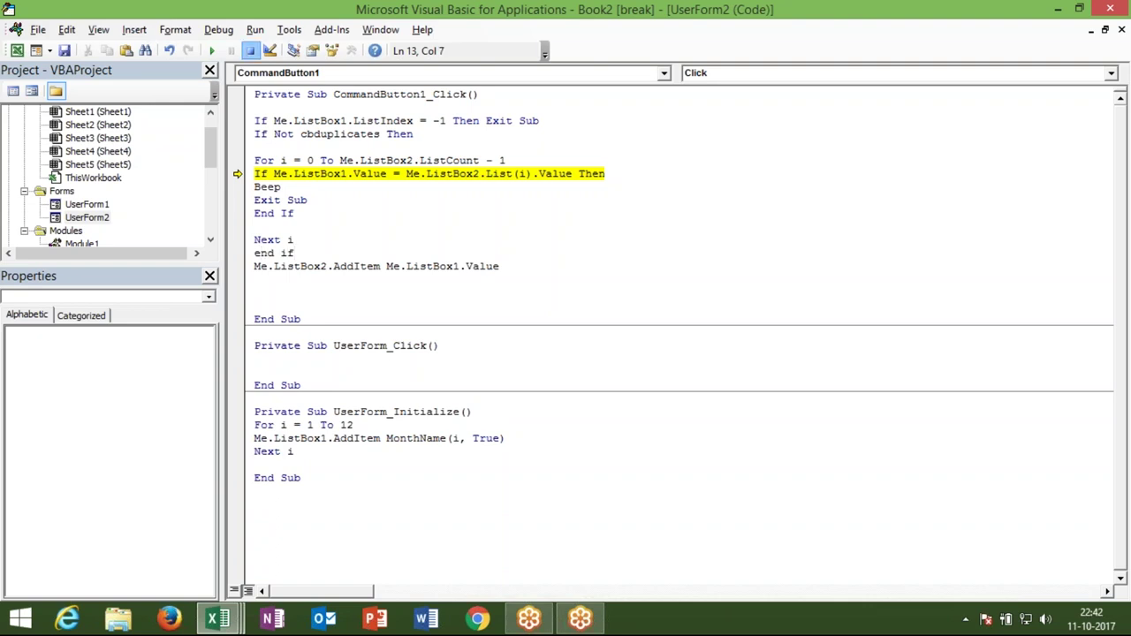
- Reset and rerun UserForm2, copying Jan into Choose Month
{"action": "left_click", "coordinate": [250, 50]}
{"action": "left_click", "coordinate": [212, 50]}
{"action": "left_click", "coordinate": [482, 275]}
{"action": "left_click", "coordinate": [543, 309]}
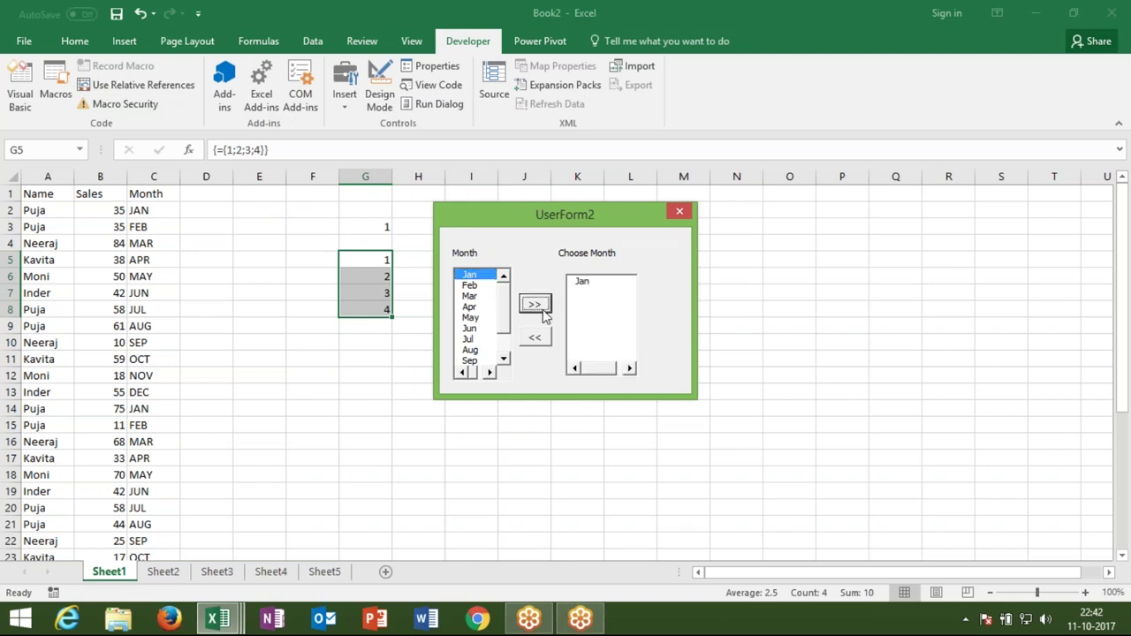
- Send Mar to Choose Month, which breaks with error 424 on the If comparison line
{"action": "left_click", "coordinate": [477, 296]}
{"action": "left_click", "coordinate": [534, 307]}
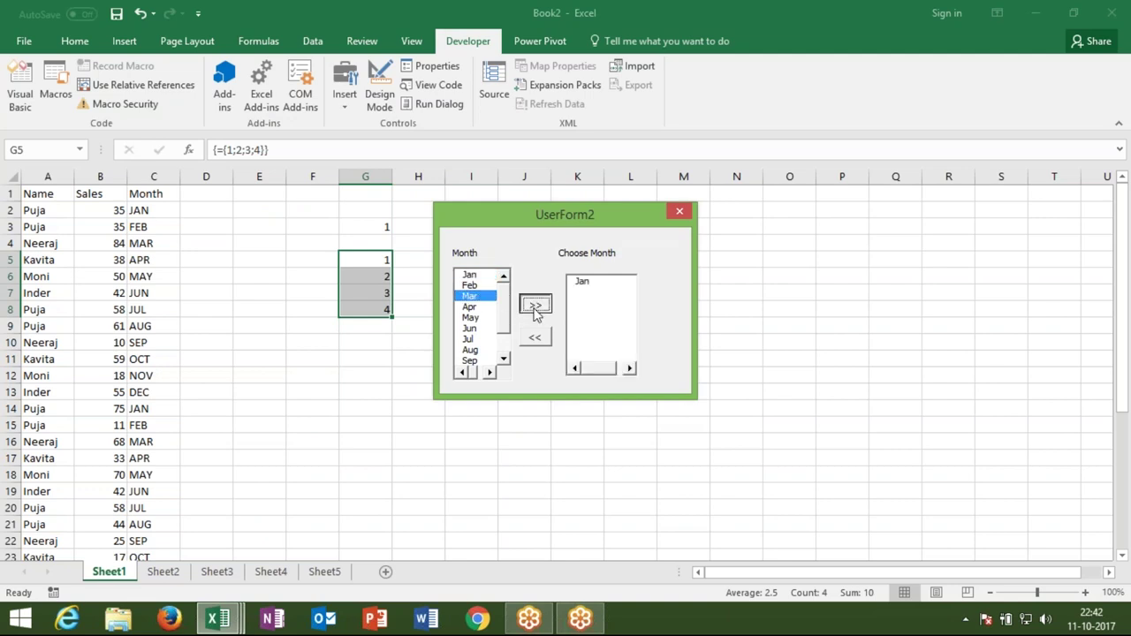
{"action": "left_click", "coordinate": [590, 296]}
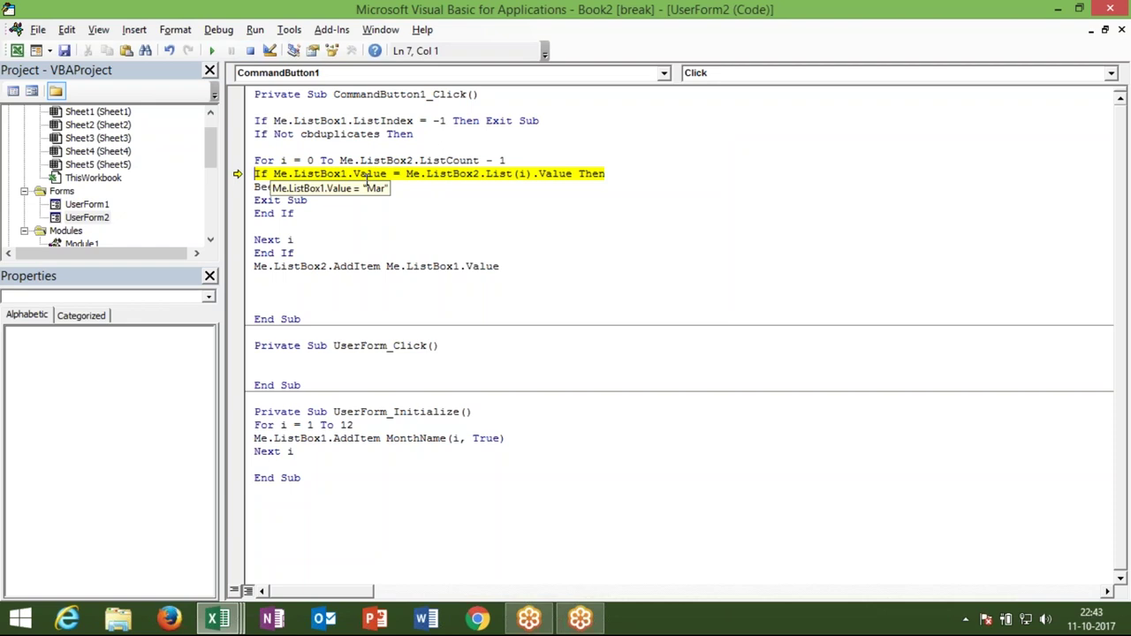
{"action": "left_click", "coordinate": [422, 177]}
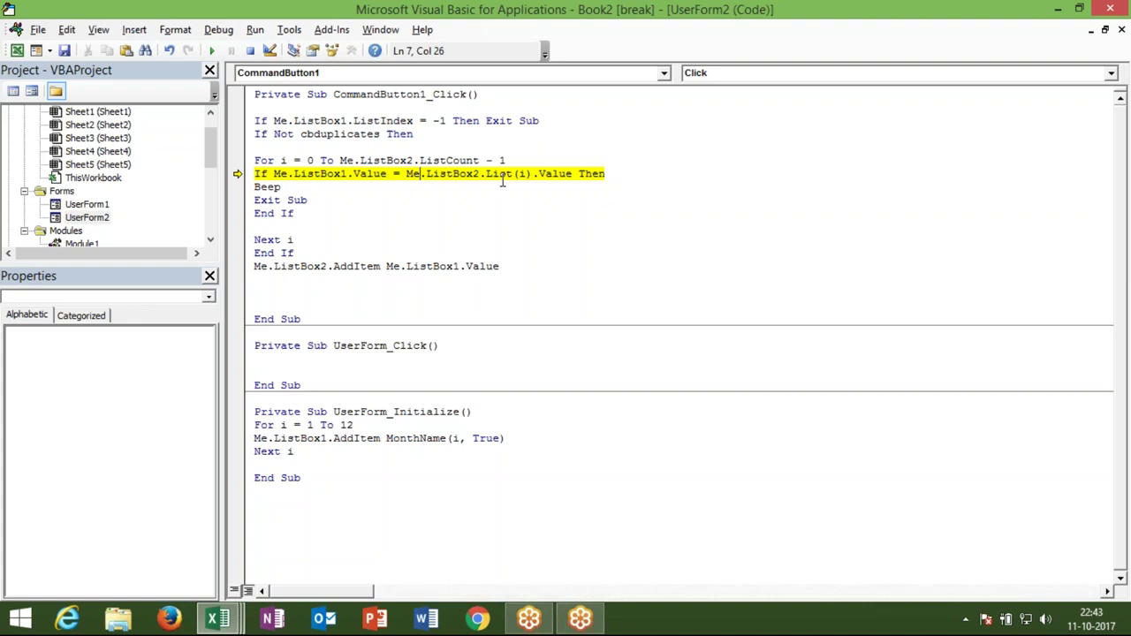
- Remove '.Value' after Me.ListBox2.List(i) in the duplicate comparison on the break line
{"action": "left_click", "coordinate": [503, 181]}
{"action": "left_click", "coordinate": [550, 173]}
{"action": "left_click", "coordinate": [577, 173]}
{"action": "key", "text": "BackSpace"}
{"action": "key", "text": "BackSpace"}
{"action": "key", "text": "BackSpace"}
{"action": "key", "text": "BackSpace"}
{"action": "key", "text": "BackSpace"}
{"action": "key", "text": "BackSpace"}
{"action": "key", "text": "BackSpace"}
{"action": "key", "text": "Down"}
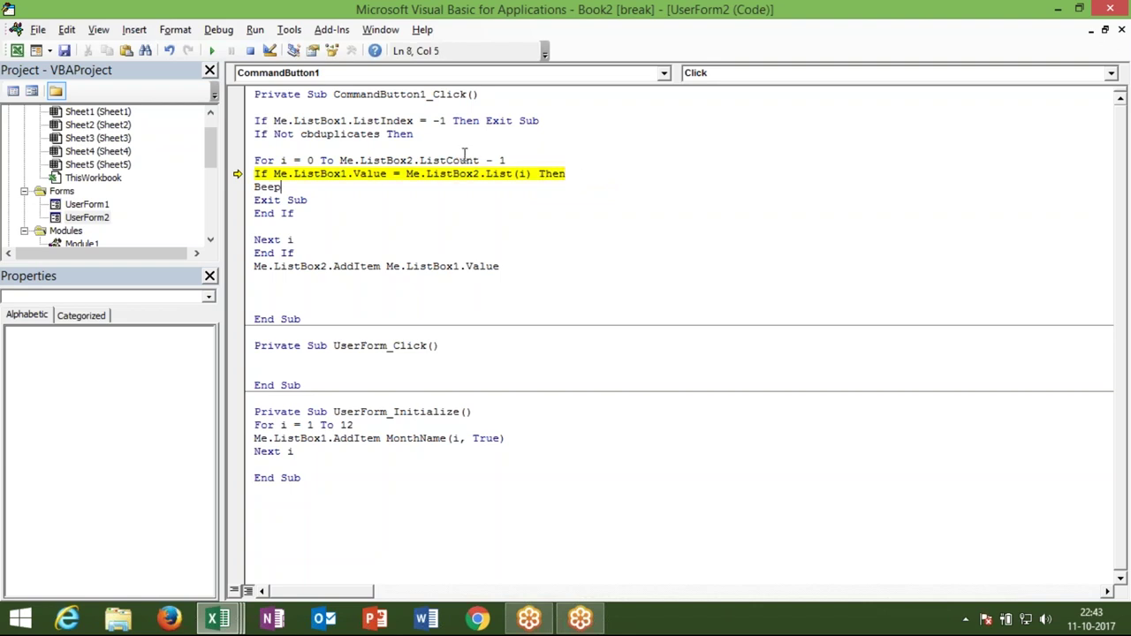
- Reset break mode, run UserForm2 and move Jan and Feb into Choose Month
{"action": "left_click", "coordinate": [250, 51]}
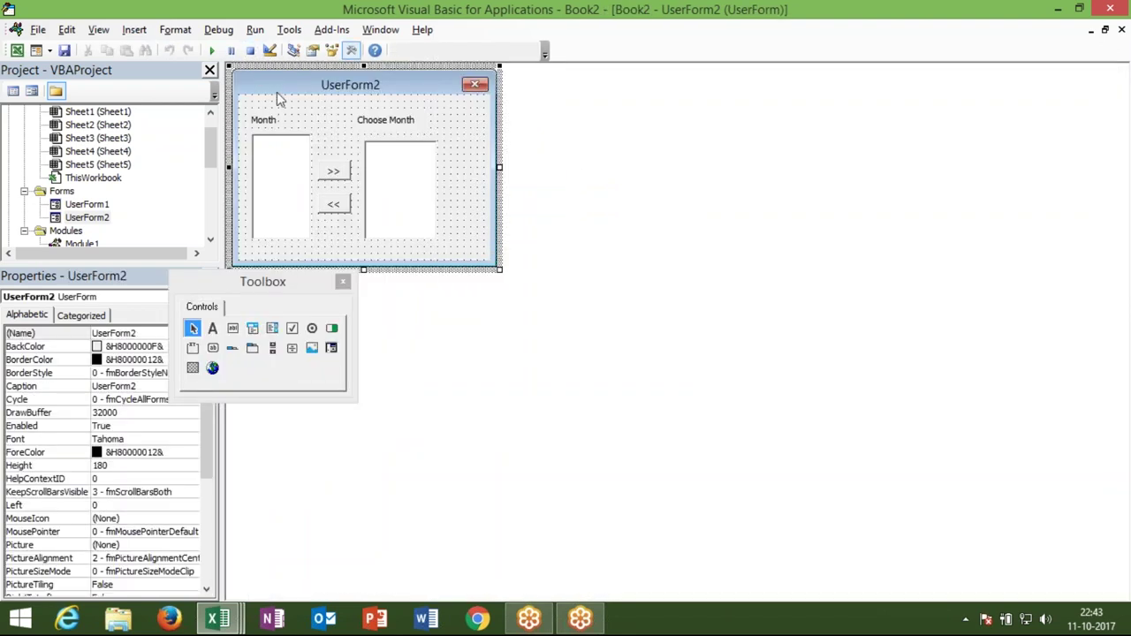
{"action": "left_click", "coordinate": [212, 51]}
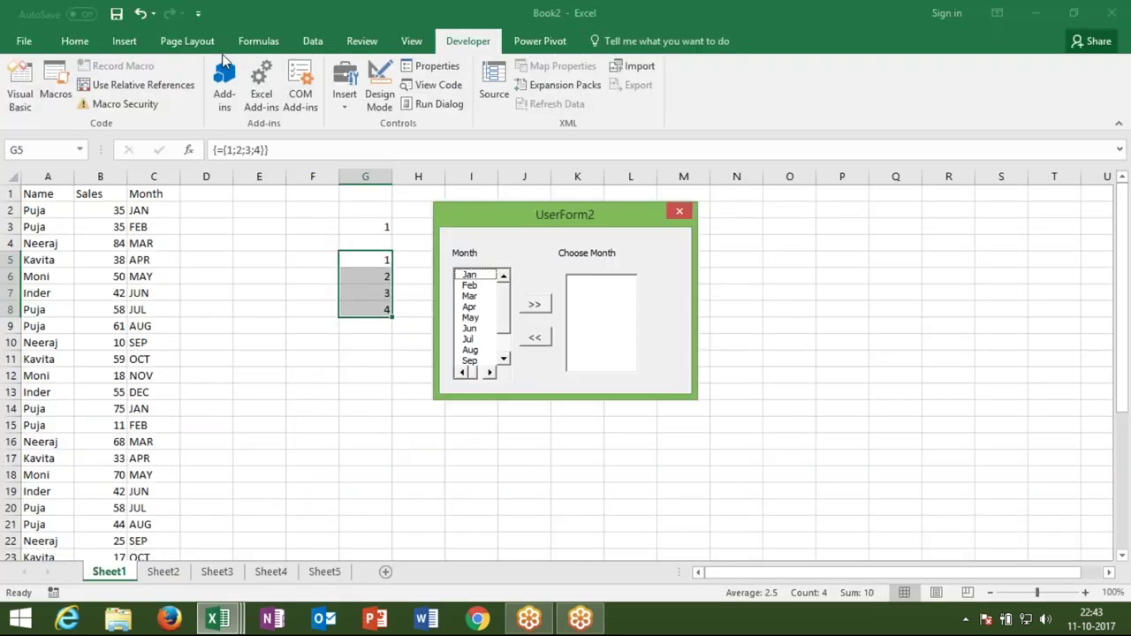
{"action": "left_click", "coordinate": [482, 285]}
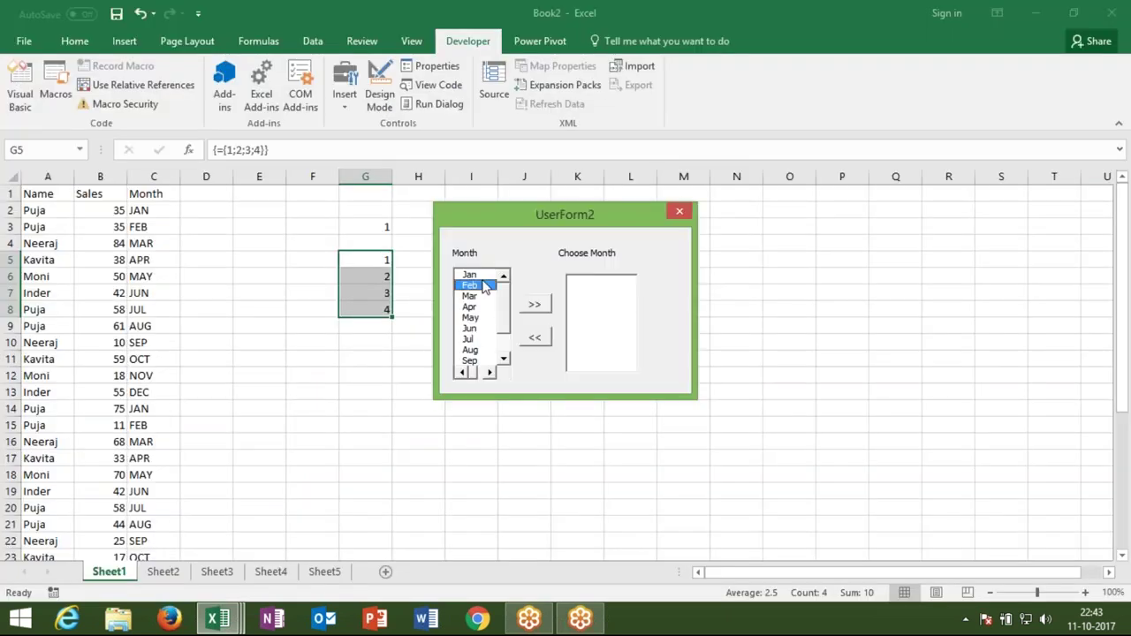
{"action": "left_click", "coordinate": [480, 278]}
{"action": "left_click", "coordinate": [531, 305]}
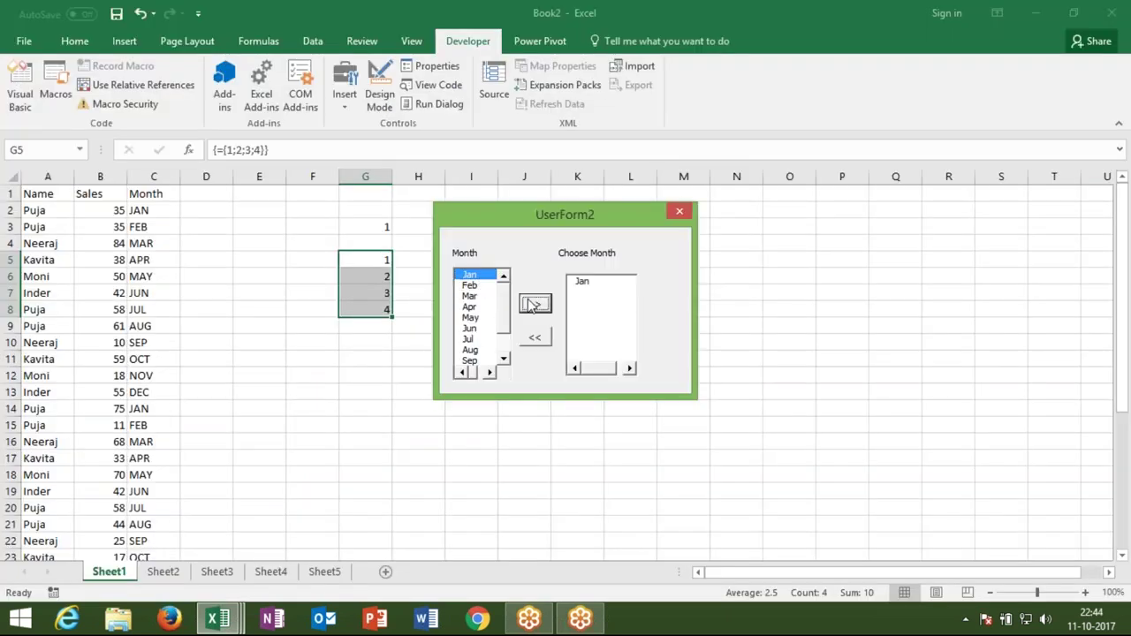
{"action": "left_click", "coordinate": [477, 285]}
{"action": "left_click", "coordinate": [532, 304]}
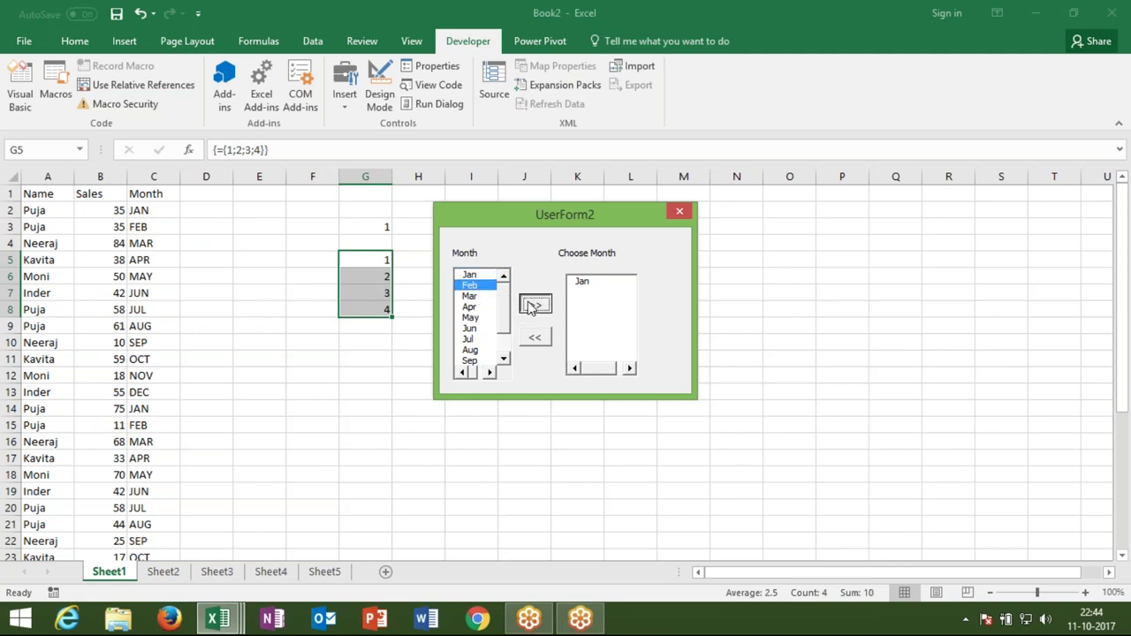
- Move Mar, Apr and May into Choose Month, then close the form
{"action": "left_click", "coordinate": [482, 296]}
{"action": "left_click", "coordinate": [531, 305]}
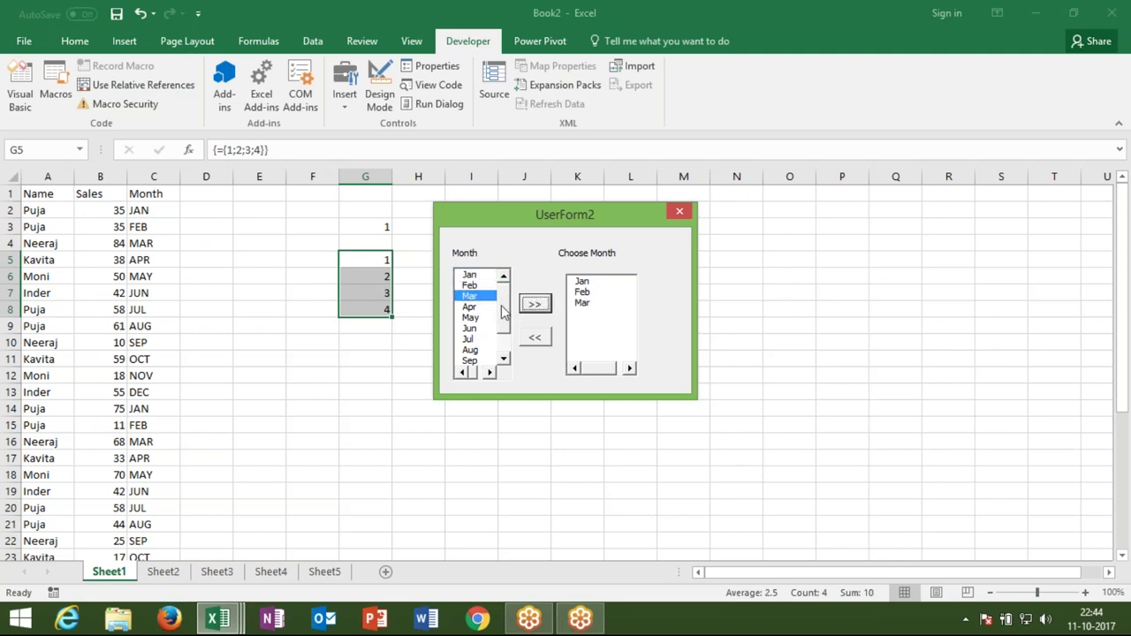
{"action": "left_click", "coordinate": [482, 307]}
{"action": "left_click", "coordinate": [528, 306]}
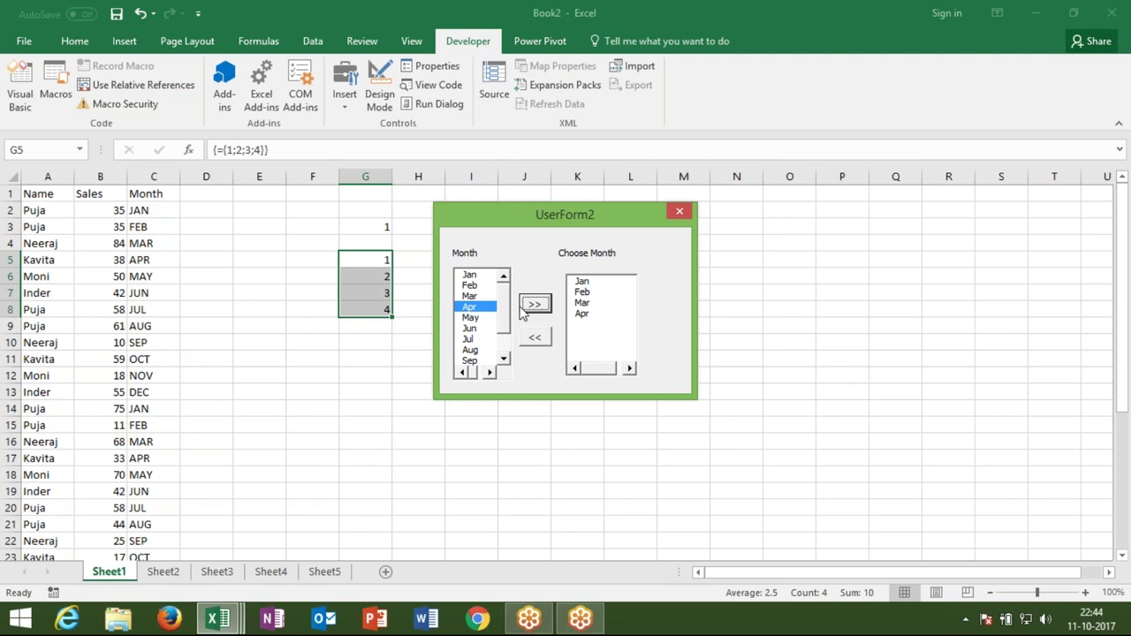
{"action": "left_click", "coordinate": [485, 317]}
{"action": "left_click", "coordinate": [533, 303]}
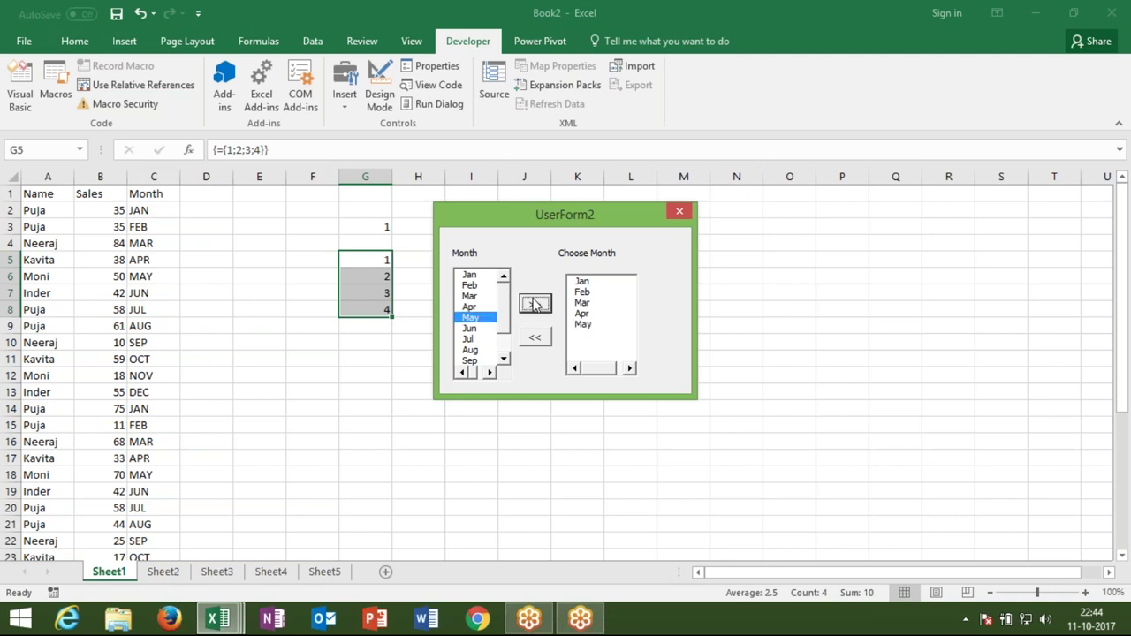
{"action": "left_click", "coordinate": [686, 214]}
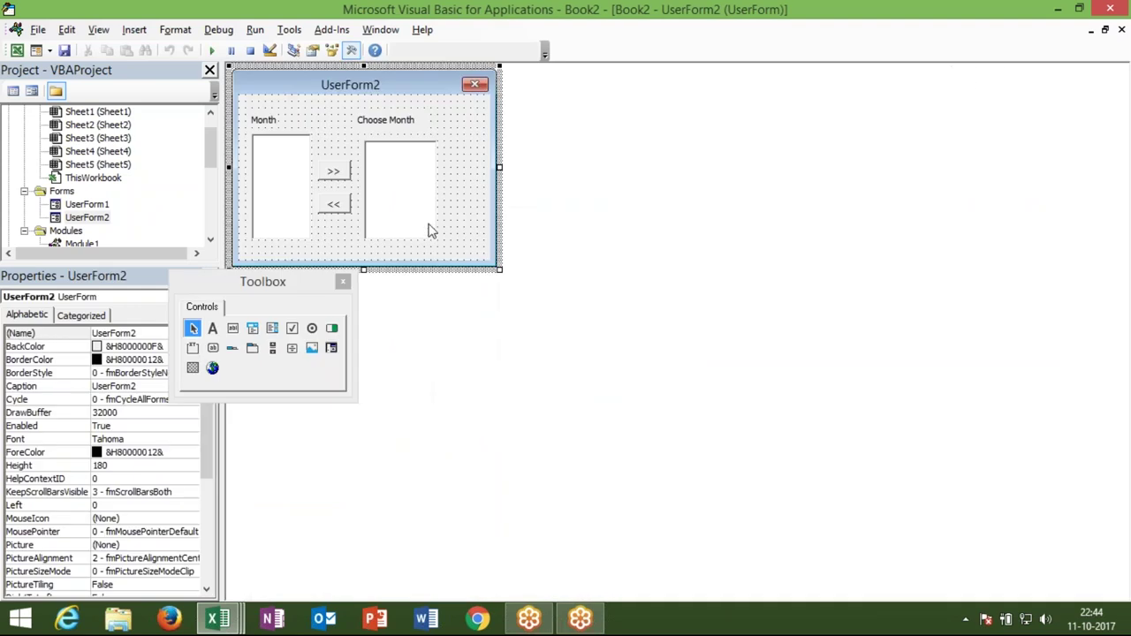
- Delete the 'If Not cbduplicates Then' line and its End If from CommandButton1_Click
{"action": "double_click", "coordinate": [340, 177]}
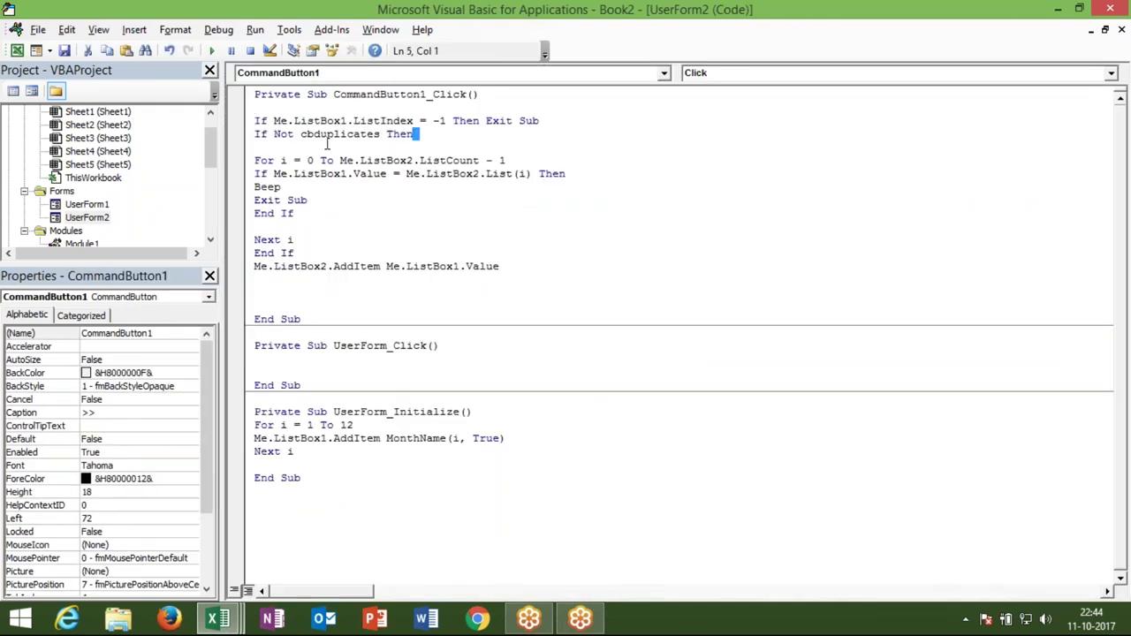
{"action": "left_click_drag", "start_coordinate": [414, 135], "coordinate": [240, 130]}
{"action": "key", "text": "Delete"}
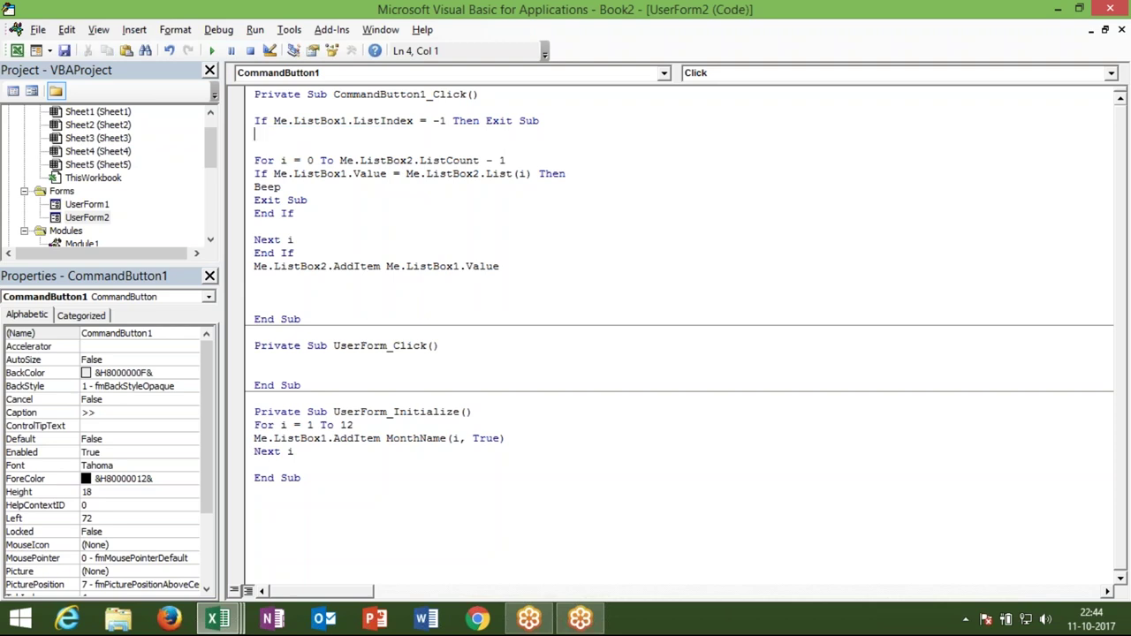
{"action": "mouse_move", "coordinate": [295, 254]}
{"action": "left_mouse_down"}
{"action": "mouse_move", "coordinate": [254, 240]}
{"action": "mouse_move", "coordinate": [254, 255]}
{"action": "left_mouse_up"}
{"action": "key", "text": "Delete"}
- Point out the ListBox1 ListIndex = -1 Then Exit Sub check, then rerun the form
{"action": "left_click", "coordinate": [265, 121]}
{"action": "double_click", "coordinate": [303, 121]}
{"action": "left_click", "coordinate": [359, 122]}
{"action": "left_click", "coordinate": [445, 121]}
{"action": "key", "text": "shift+Down"}
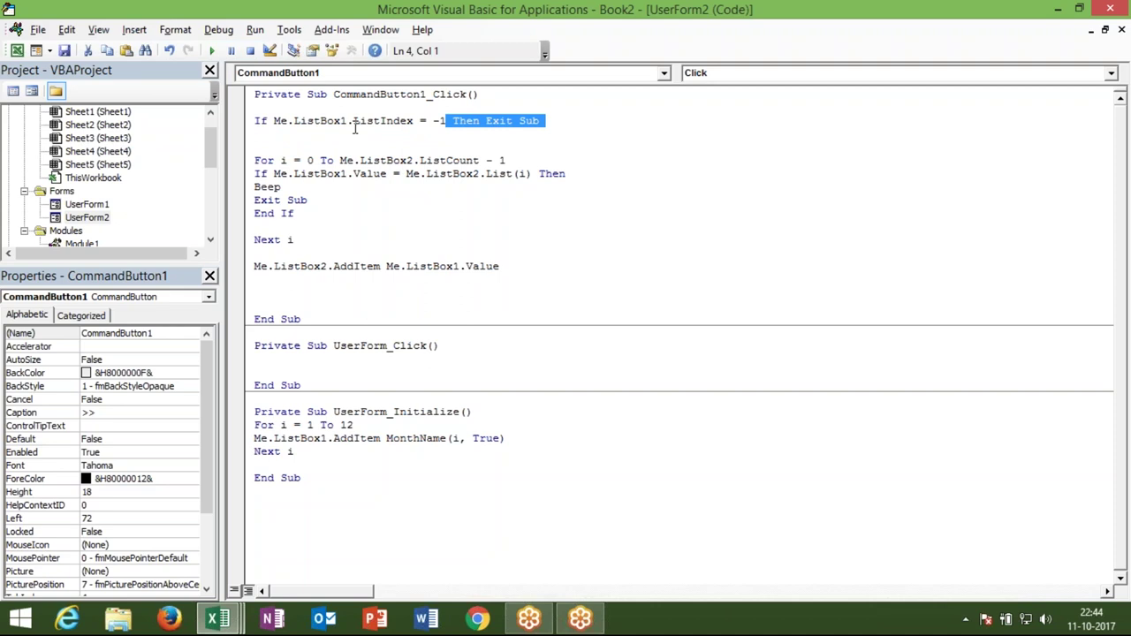
{"action": "left_click_drag", "start_coordinate": [355, 129], "coordinate": [318, 126]}
{"action": "left_click", "coordinate": [291, 135]}
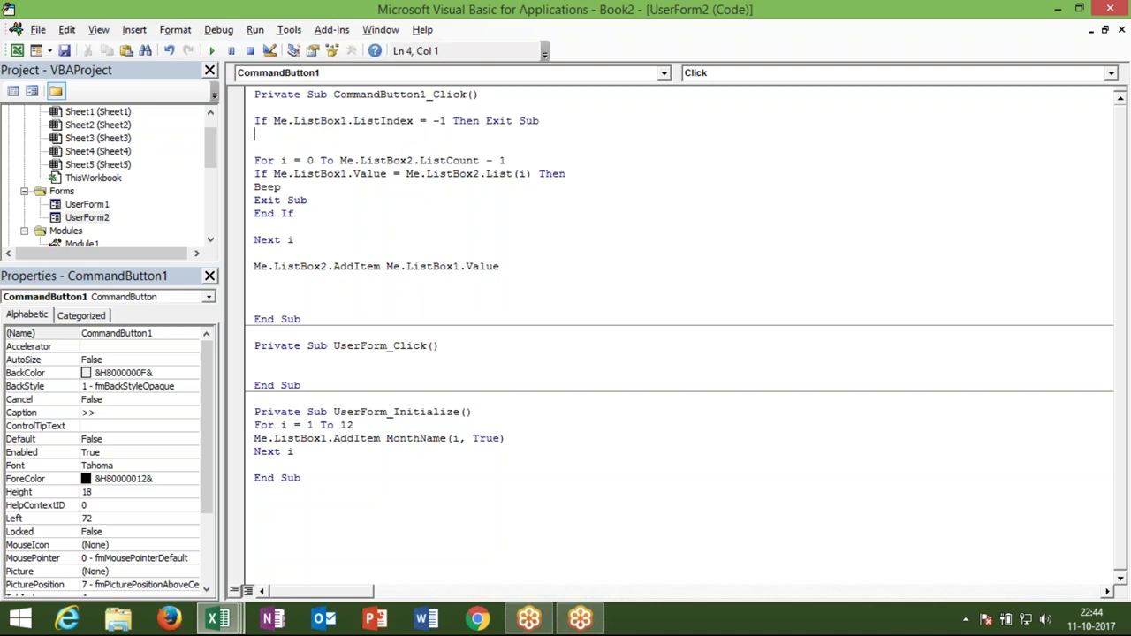
{"action": "left_click", "coordinate": [212, 50]}
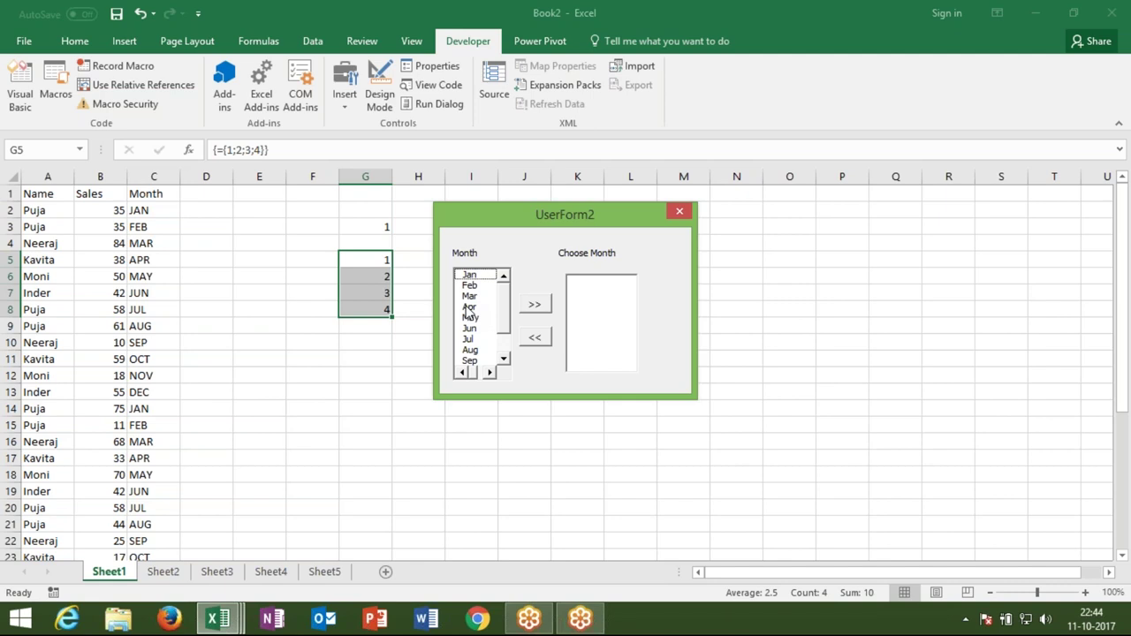
- Select Jan in the running form's Month list, then close UserForm2
{"action": "left_click", "coordinate": [471, 277]}
{"action": "left_click", "coordinate": [678, 215]}
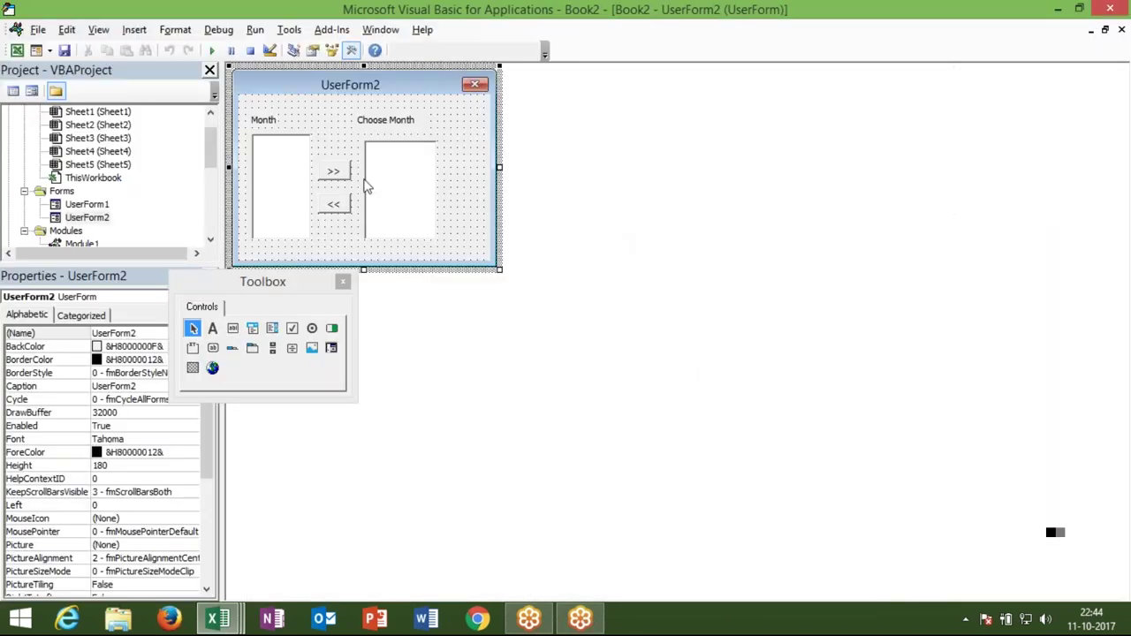
- Open CommandButton1_Click and explain the ListIndex, -1 and Exit Sub parts of the check
{"action": "double_click", "coordinate": [336, 174]}
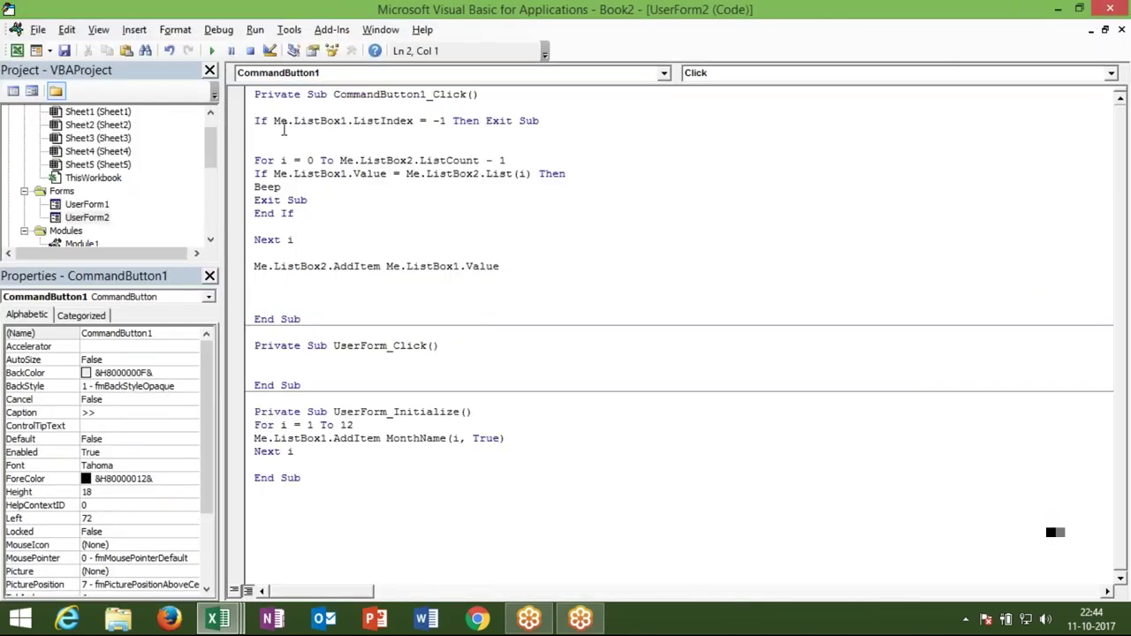
{"action": "left_click", "coordinate": [304, 123]}
{"action": "left_click", "coordinate": [362, 124]}
{"action": "double_click", "coordinate": [362, 124]}
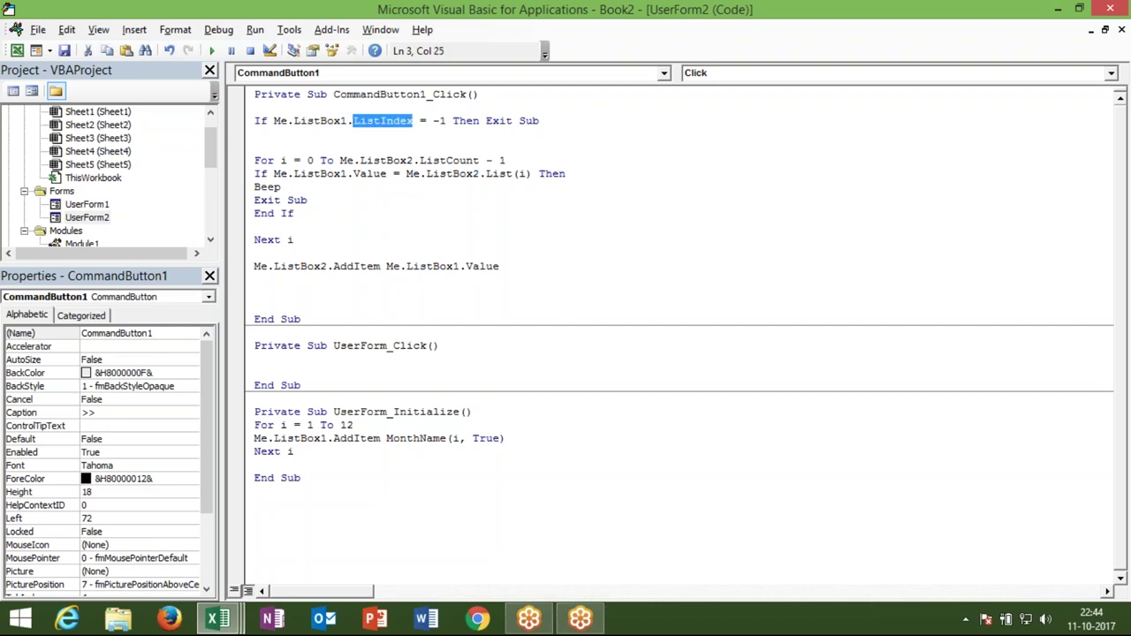
{"action": "double_click", "coordinate": [438, 120]}
{"action": "left_click", "coordinate": [485, 120]}
{"action": "left_click_drag", "start_coordinate": [485, 120], "coordinate": [543, 120]}
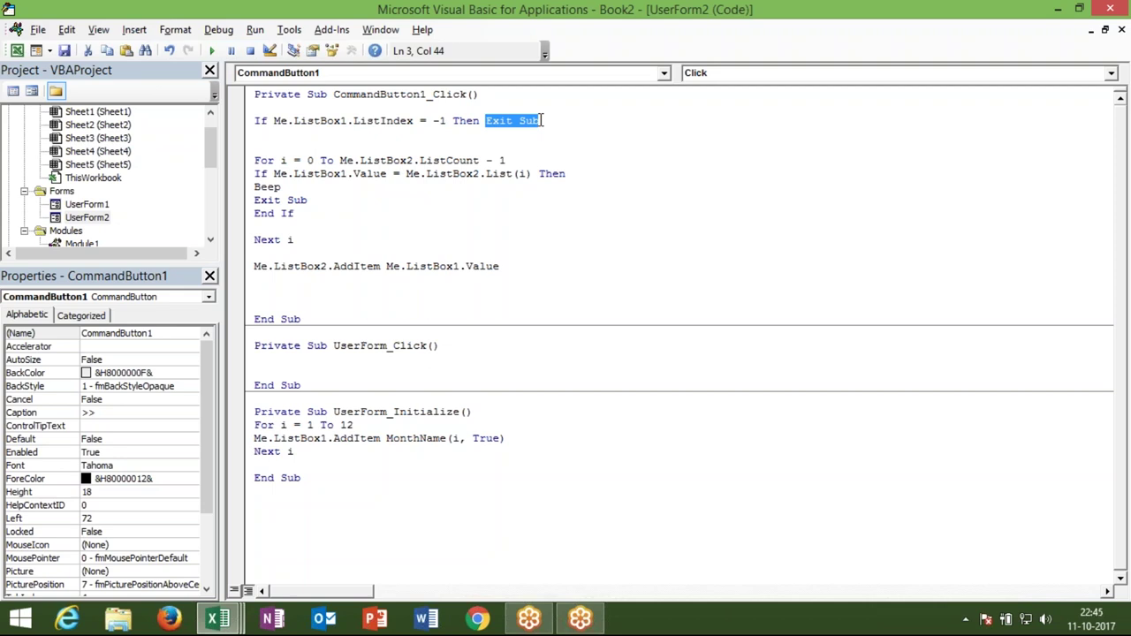
{"action": "left_click", "coordinate": [564, 123]}
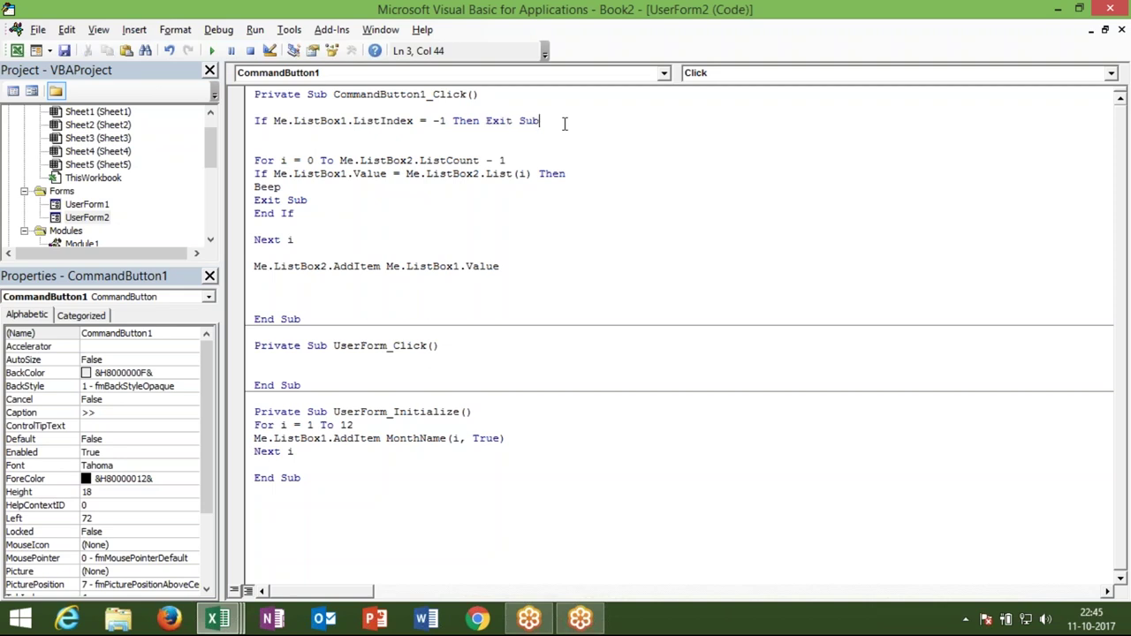
{"action": "mouse_move", "coordinate": [541, 120]}
{"action": "left_mouse_down"}
{"action": "mouse_move", "coordinate": [256, 125]}
{"action": "mouse_move", "coordinate": [273, 164]}
{"action": "left_mouse_up"}
- Select the lines from 'For i = 0' to 'Next i' and delete the loop
{"action": "left_click", "coordinate": [263, 173]}
{"action": "left_click", "coordinate": [285, 161]}
{"action": "left_click", "coordinate": [299, 226]}
{"action": "left_click_drag", "start_coordinate": [299, 239], "coordinate": [249, 159]}
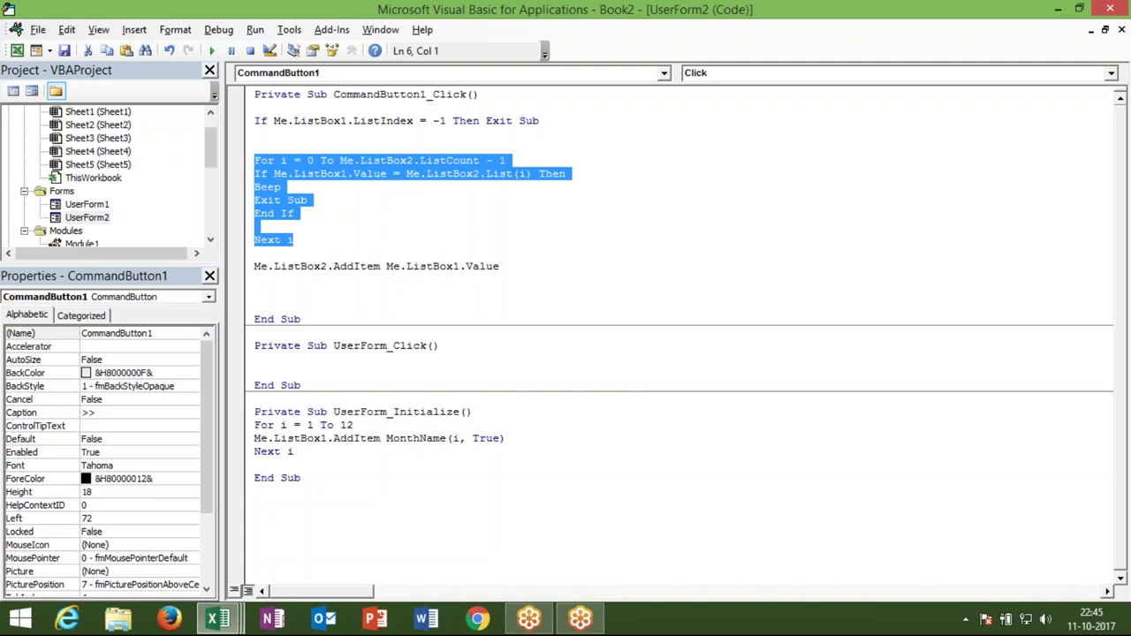
{"action": "key", "text": "Delete"}
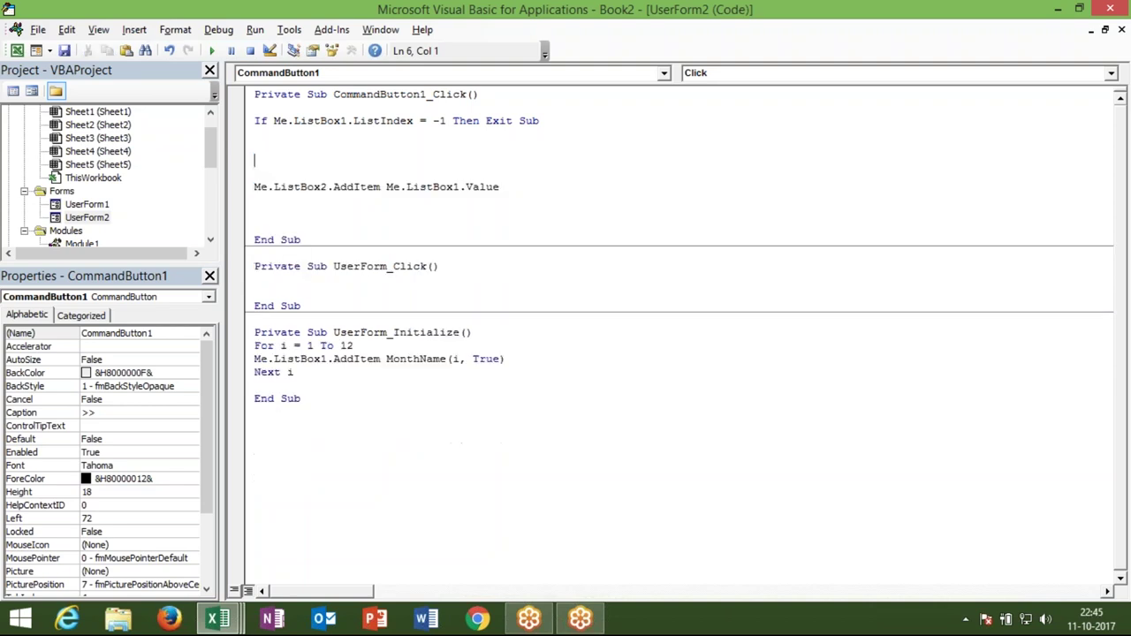
- Run UserForm2 and move Feb, Apr, then Feb again into Choose Month, showing the duplicate
{"action": "left_click", "coordinate": [212, 52]}
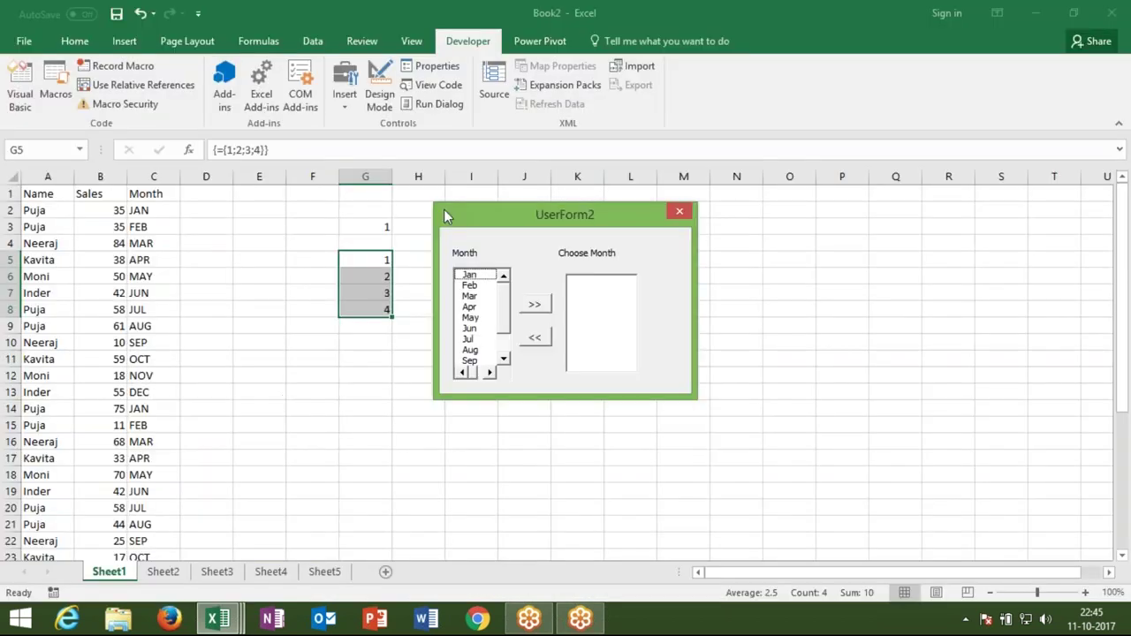
{"action": "left_click", "coordinate": [471, 286]}
{"action": "left_click", "coordinate": [533, 306]}
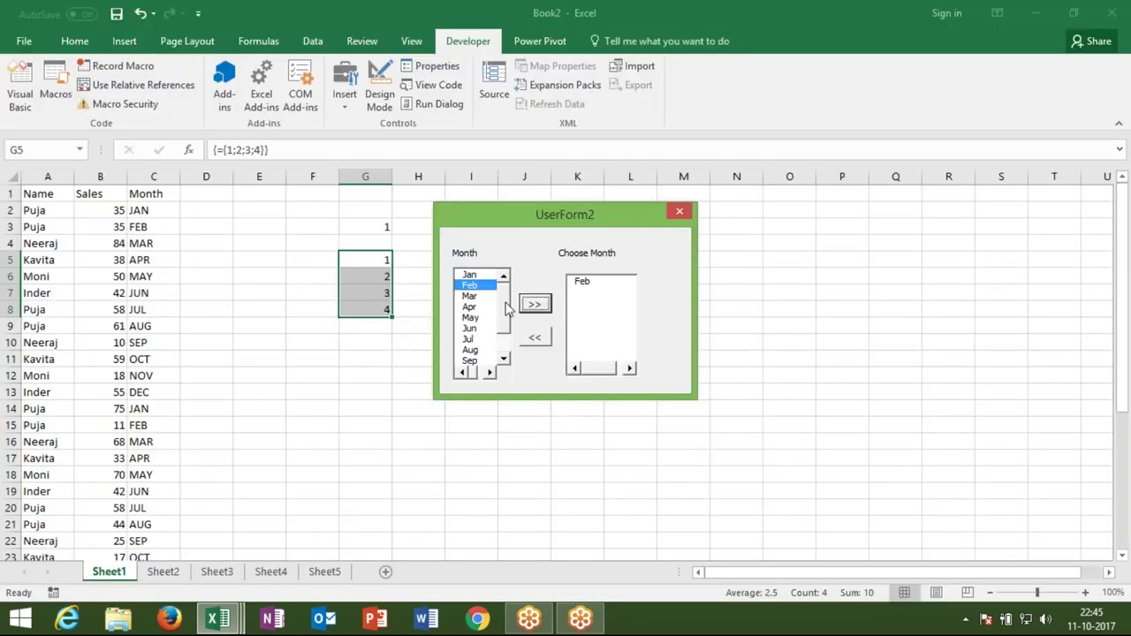
{"action": "left_click", "coordinate": [486, 308]}
{"action": "left_click", "coordinate": [532, 305]}
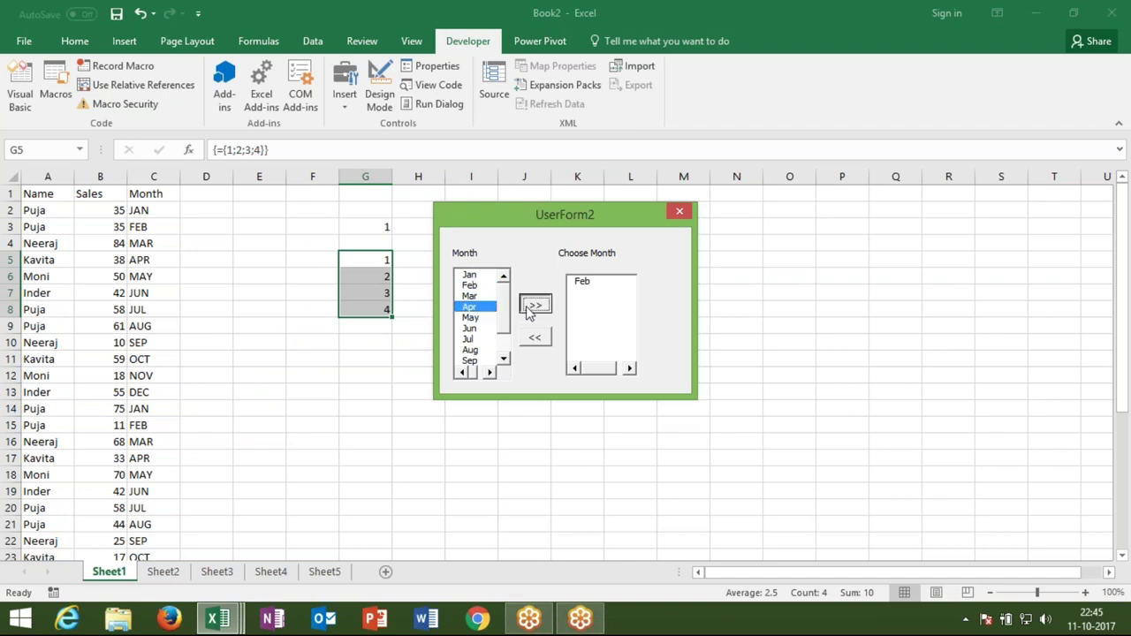
{"action": "left_click", "coordinate": [482, 285]}
{"action": "left_click", "coordinate": [531, 306]}
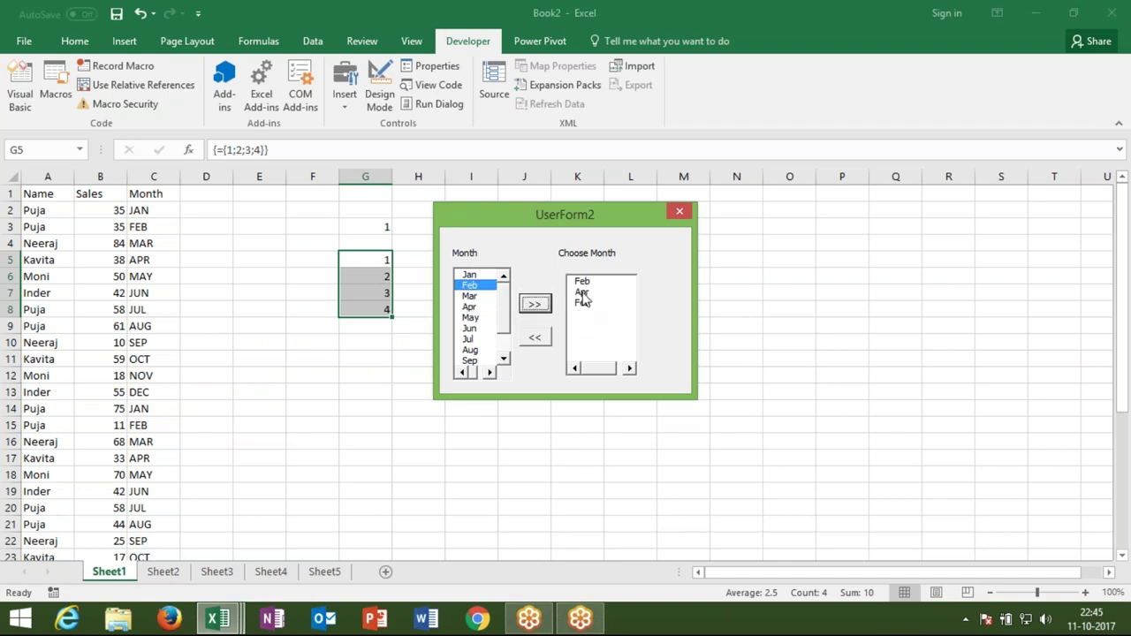
- Close the form and paste the duplicate-check For…Next loop into CommandButton1_Click
{"action": "left_click", "coordinate": [678, 213]}
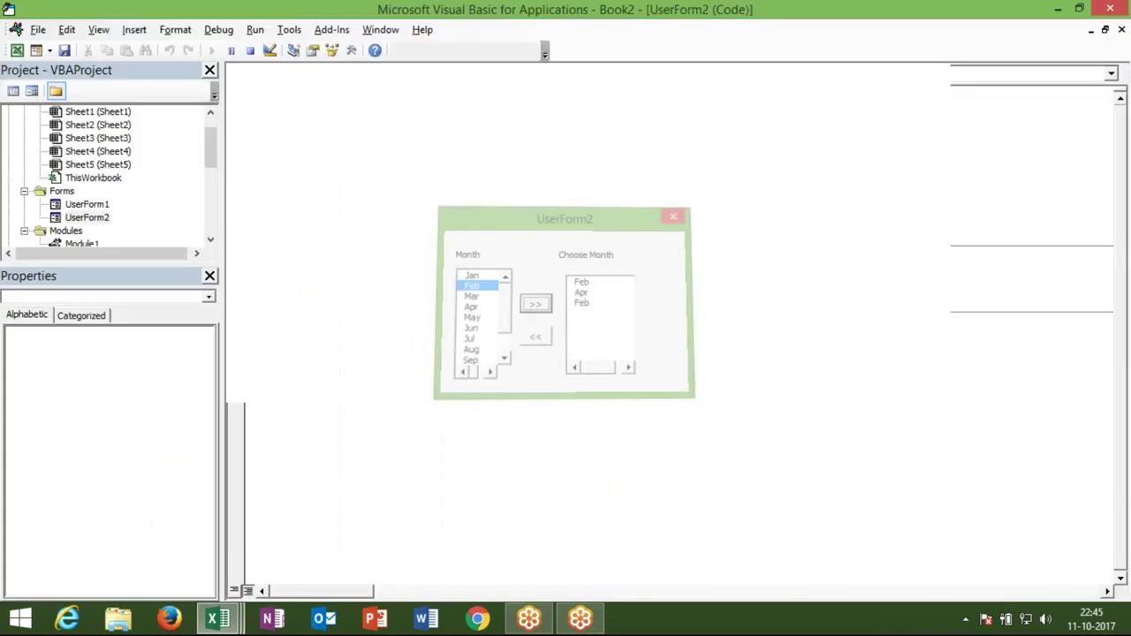
{"action": "double_click", "coordinate": [340, 184]}
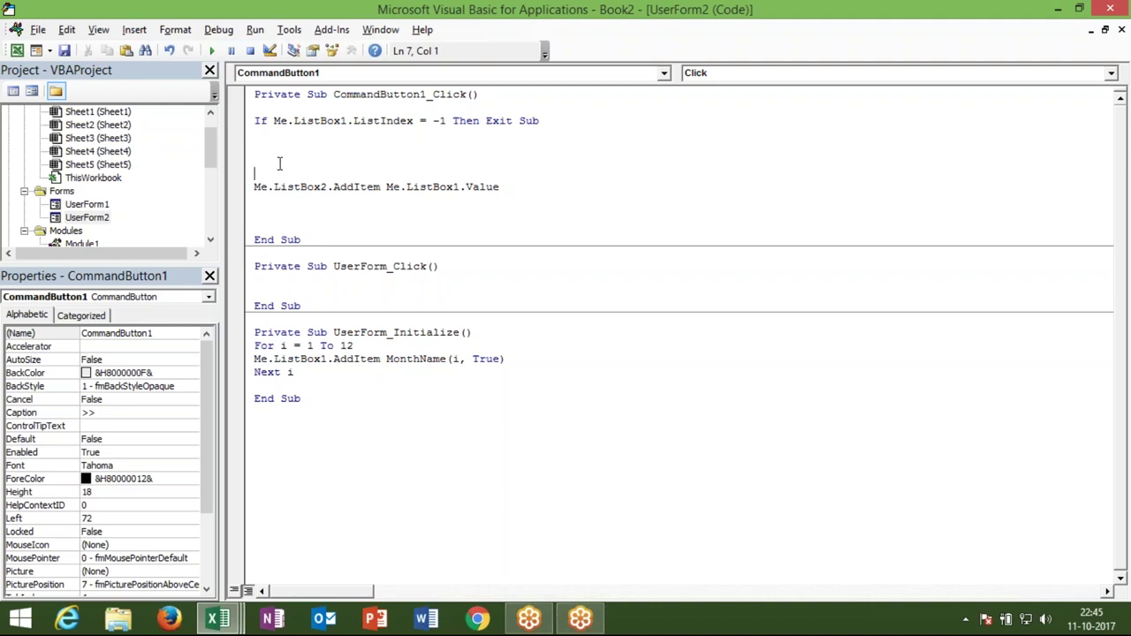
{"action": "left_click", "coordinate": [279, 150]}
{"action": "type", "text": "For i = 0 To Me.ListBox2.ListCount - 1 If Me.ListBox1.Value = Me.ListBox2.List(i) Then Beep Exit Sub End If  Next i"}
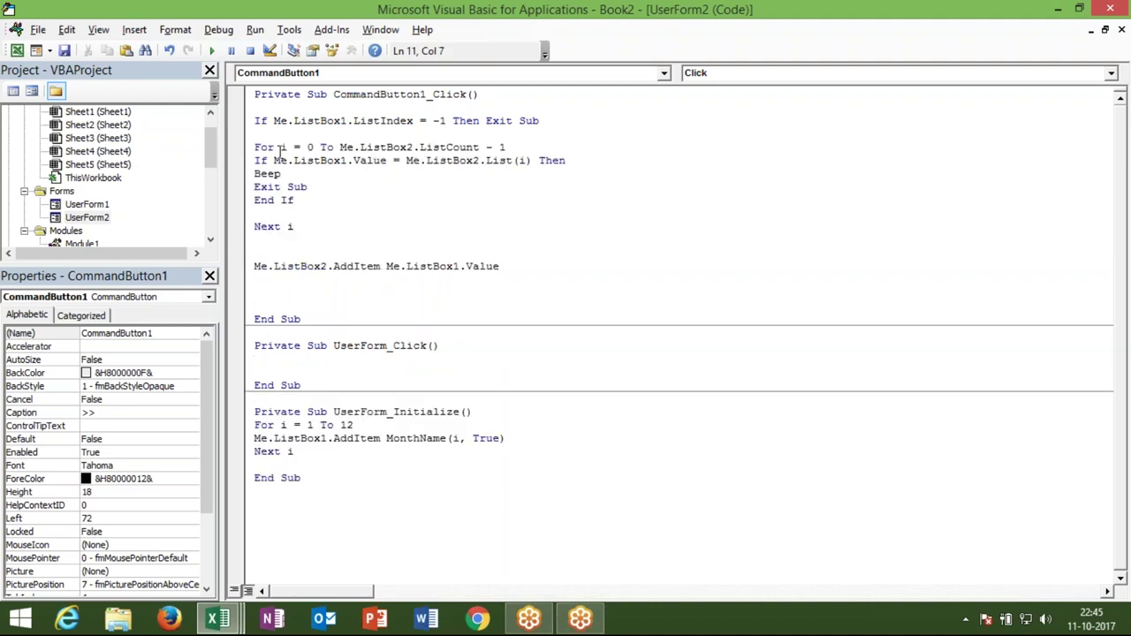
- Explain the loop's ListBox2 count, the ListBox1.Value versus ListBox2 comparison and Beep
{"action": "left_click", "coordinate": [275, 148]}
{"action": "left_click", "coordinate": [307, 160]}
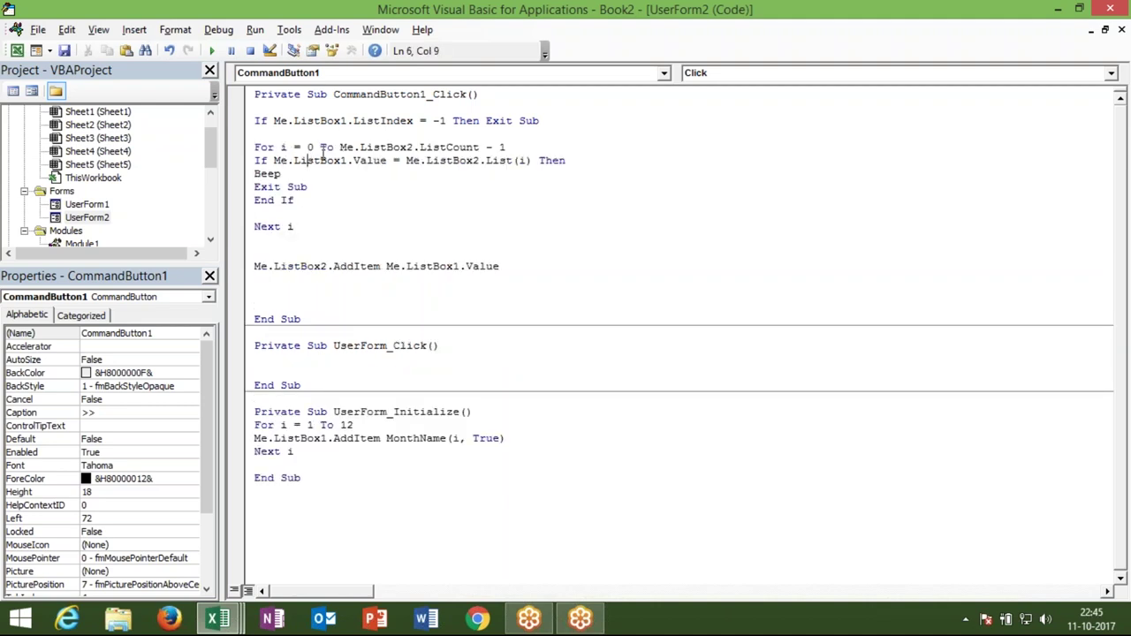
{"action": "double_click", "coordinate": [385, 148]}
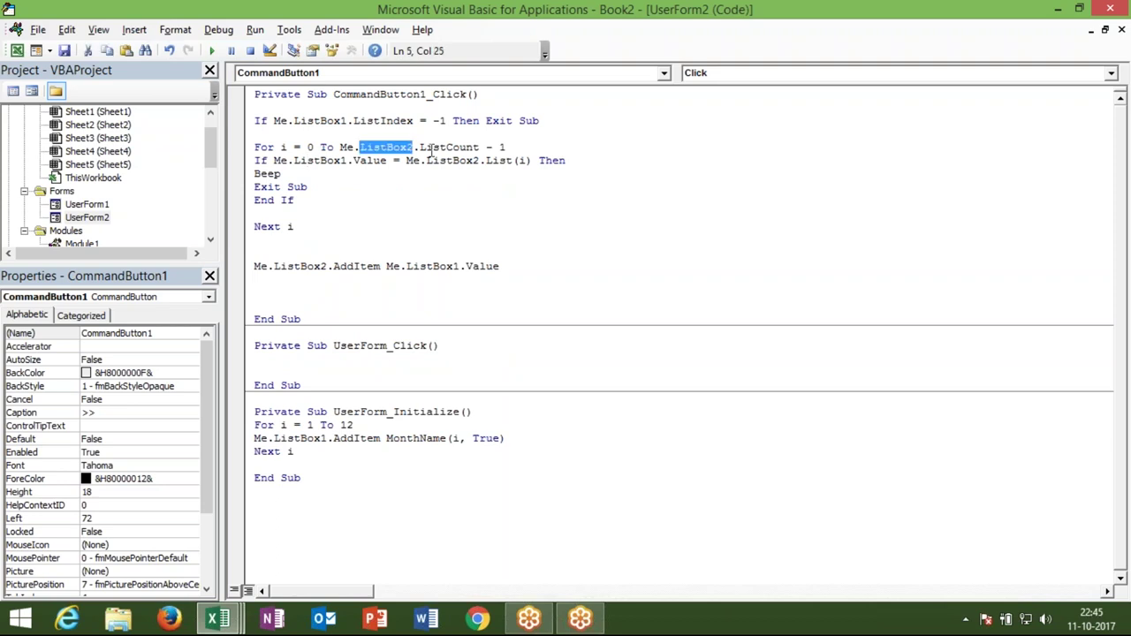
{"action": "double_click", "coordinate": [369, 160]}
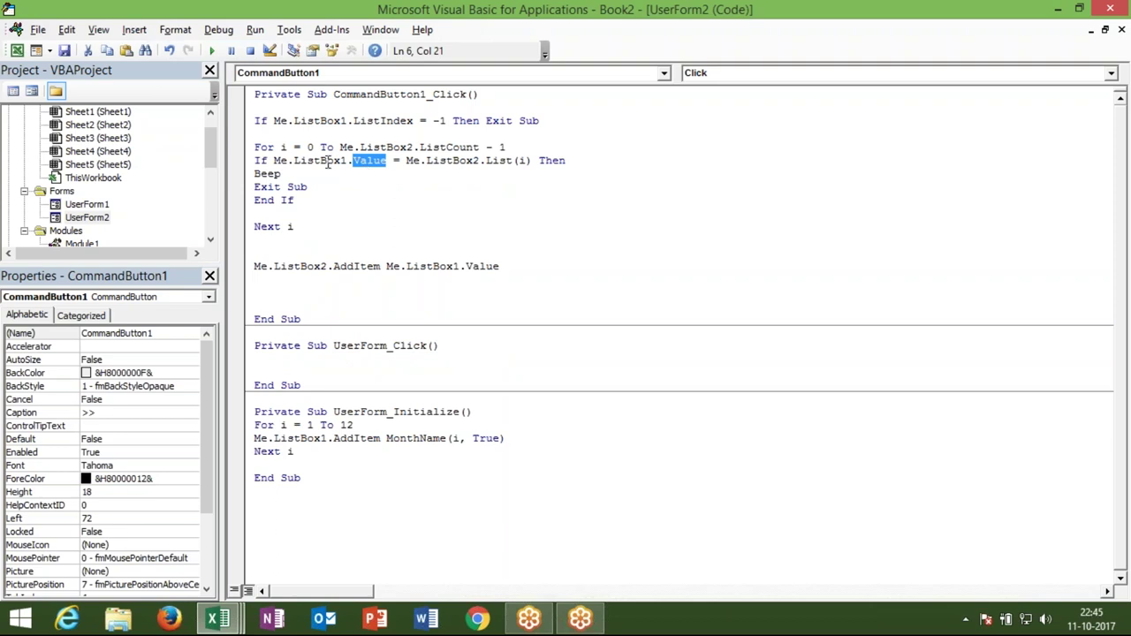
{"action": "left_click", "coordinate": [431, 161]}
{"action": "double_click", "coordinate": [431, 161]}
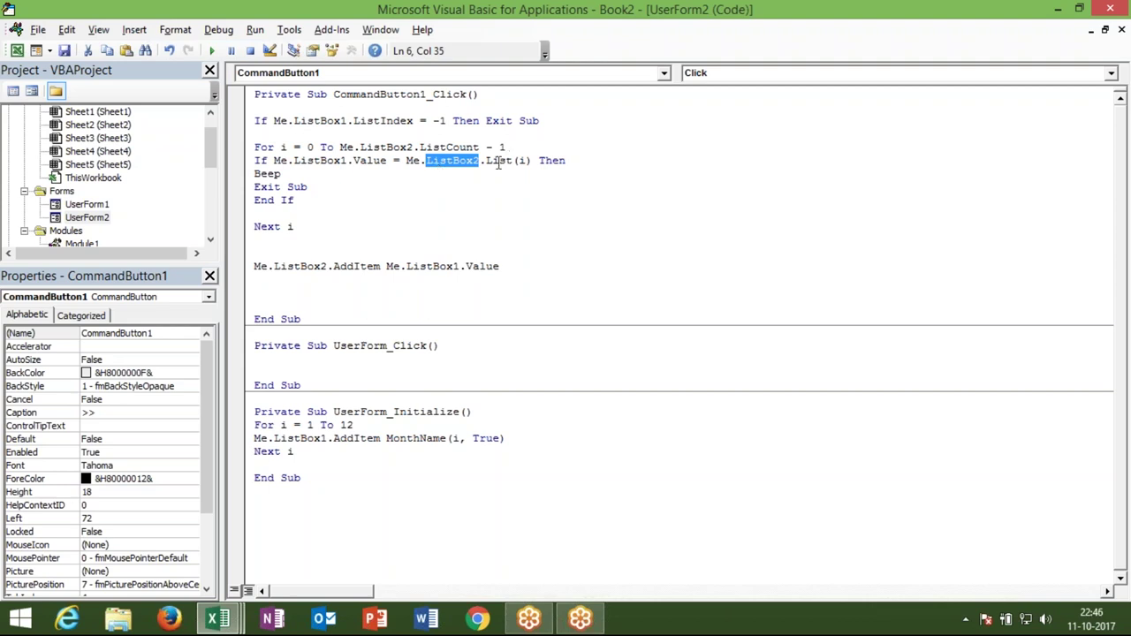
{"action": "left_click_drag", "start_coordinate": [279, 173], "coordinate": [251, 173]}
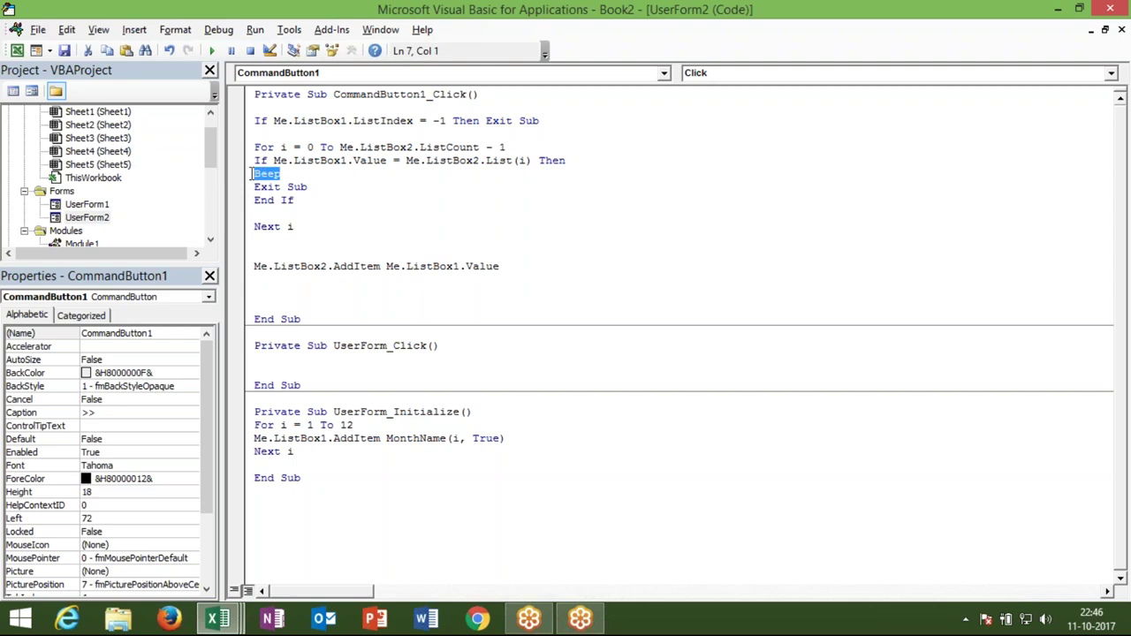
- Point out Next i, the AddItem line and the whole For…Next block
{"action": "left_click", "coordinate": [305, 184]}
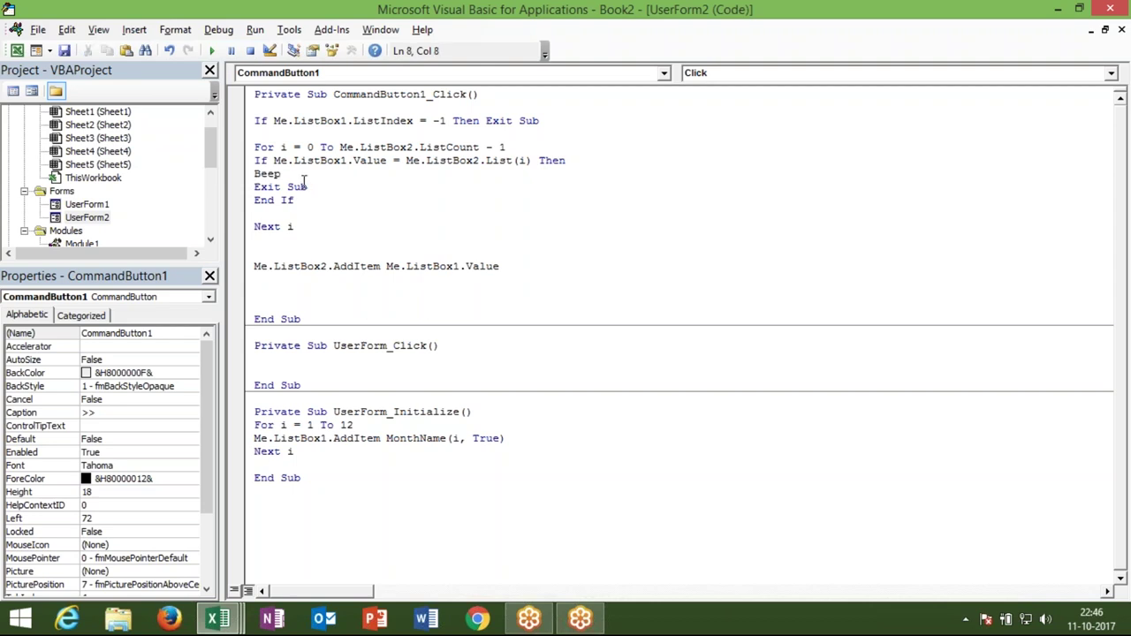
{"action": "mouse_move", "coordinate": [303, 227]}
{"action": "left_mouse_down"}
{"action": "mouse_move", "coordinate": [262, 203]}
{"action": "mouse_move", "coordinate": [249, 146]}
{"action": "left_mouse_up"}
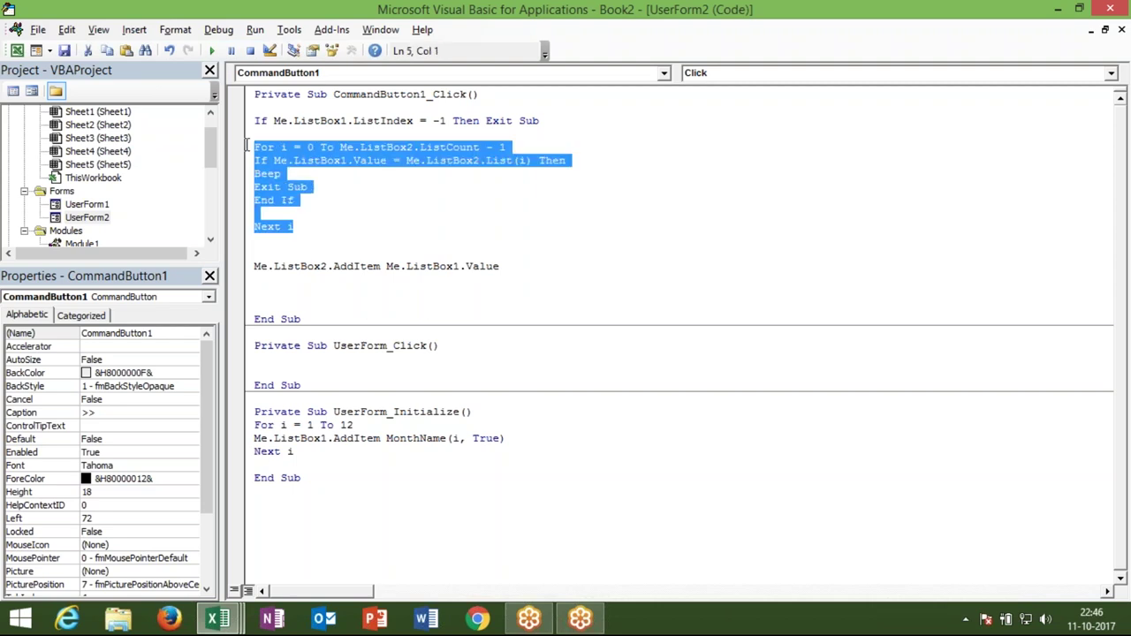
{"action": "left_click", "coordinate": [261, 266]}
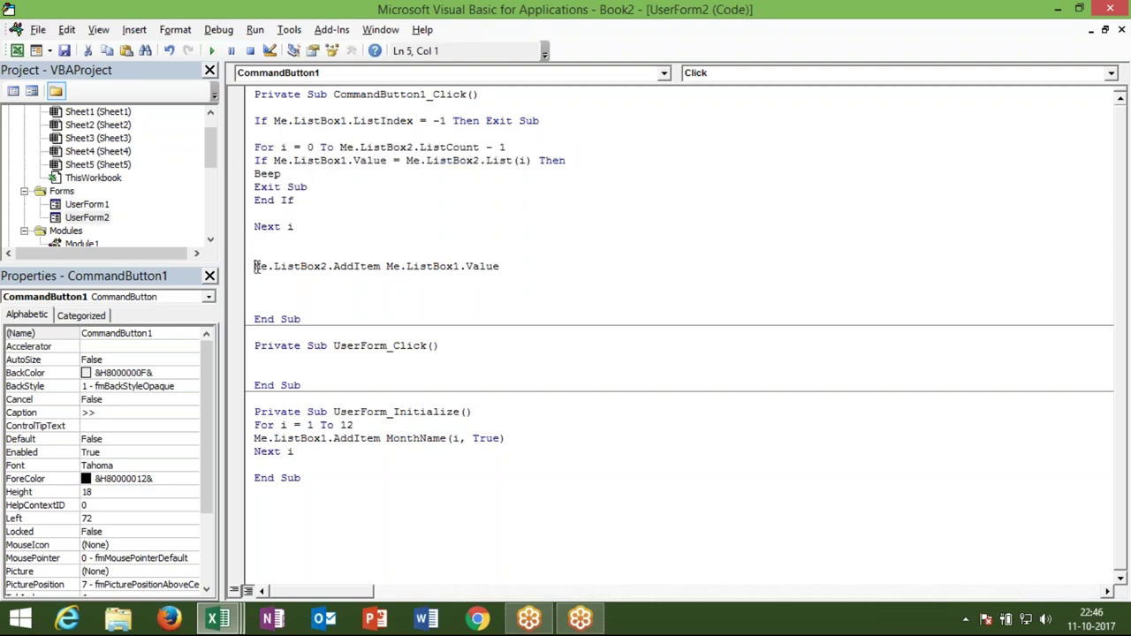
{"action": "left_click_drag", "start_coordinate": [321, 271], "coordinate": [504, 265]}
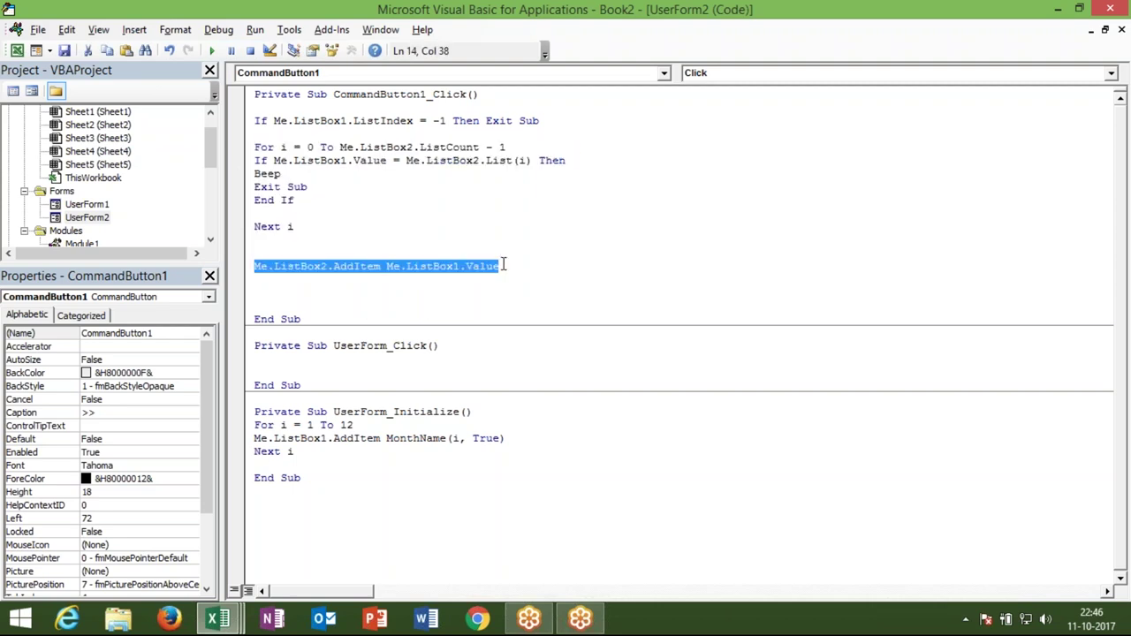
{"action": "left_click_drag", "start_coordinate": [300, 228], "coordinate": [247, 146]}
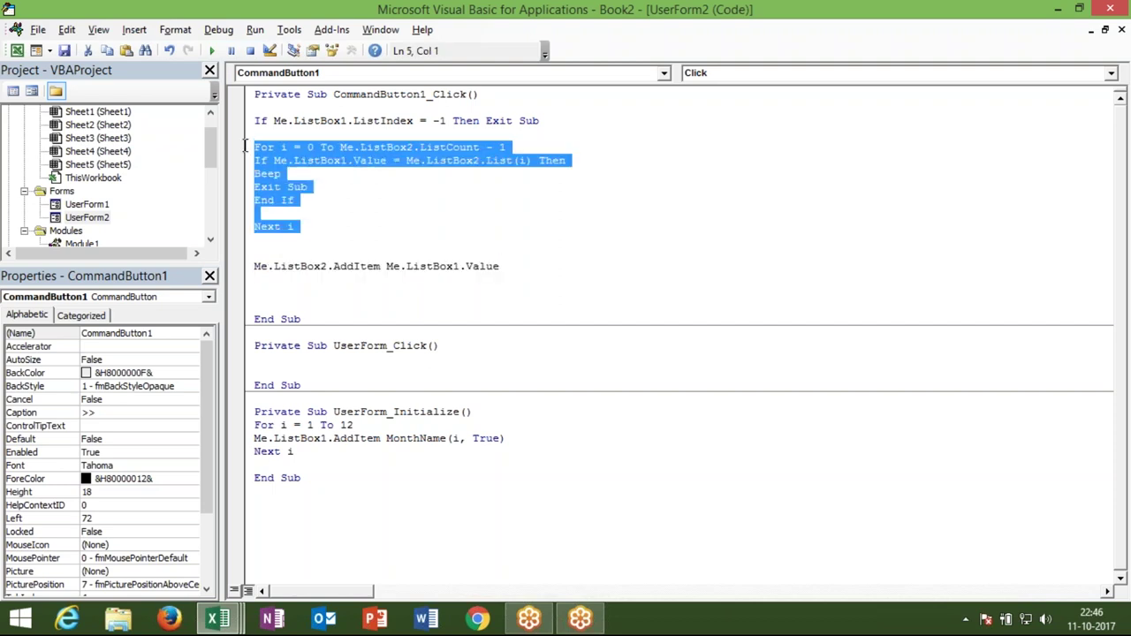
{"action": "left_click", "coordinate": [301, 177]}
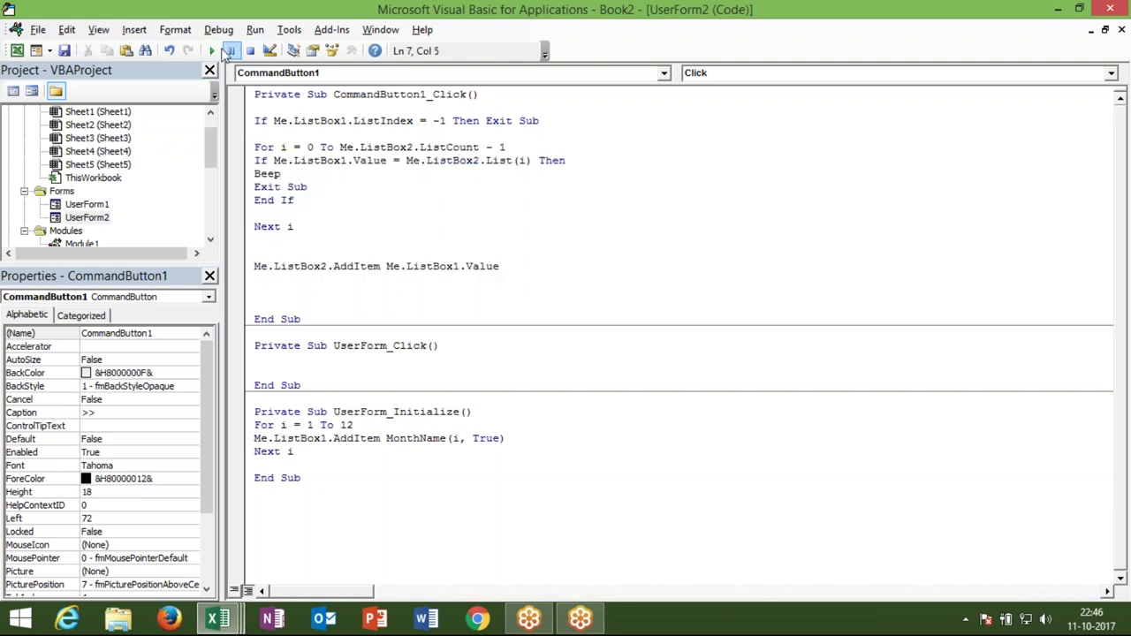
- Run the form, add Jan to Choose Month, try sending it back with <<, then close
{"action": "left_click", "coordinate": [223, 51]}
{"action": "left_click", "coordinate": [469, 275]}
{"action": "left_click", "coordinate": [528, 309]}
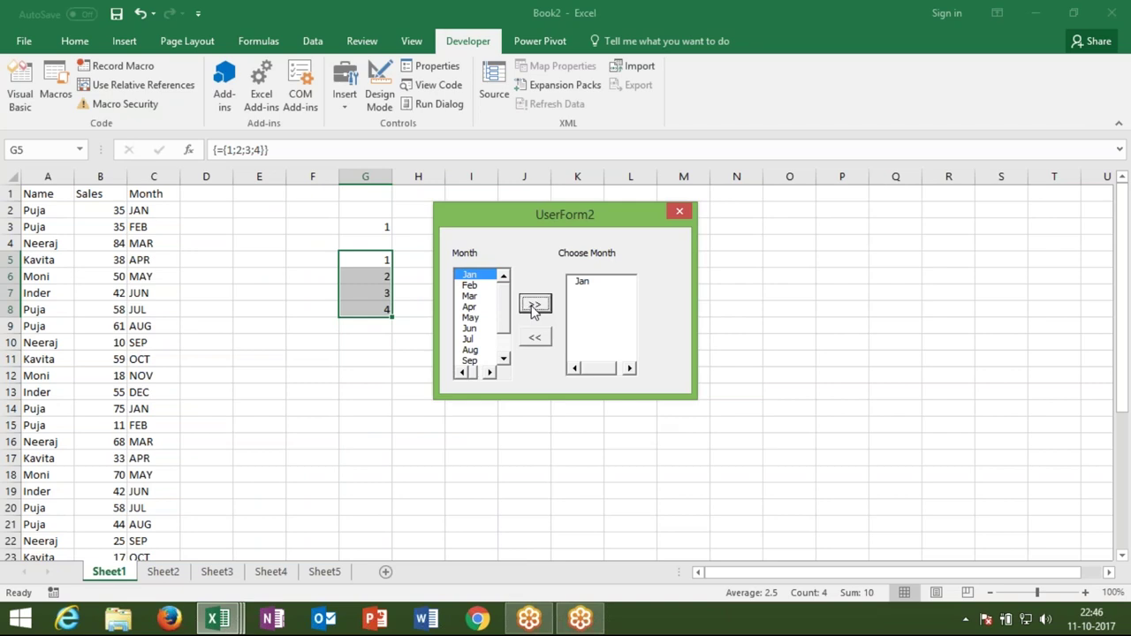
{"action": "left_click", "coordinate": [592, 281]}
{"action": "left_click", "coordinate": [551, 339]}
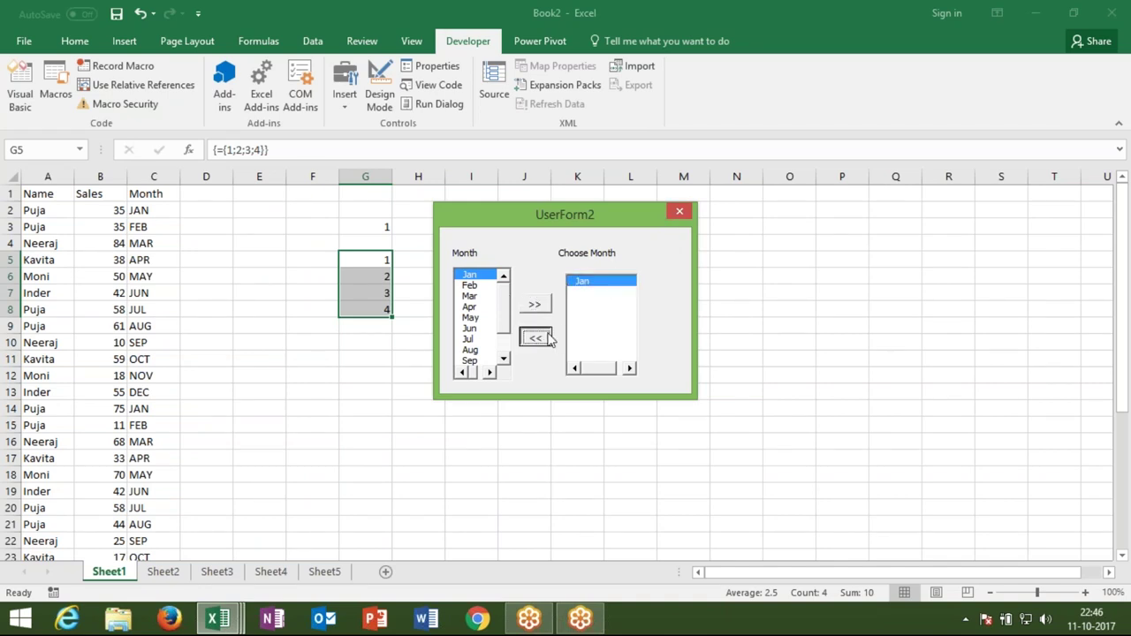
{"action": "left_click", "coordinate": [678, 211]}
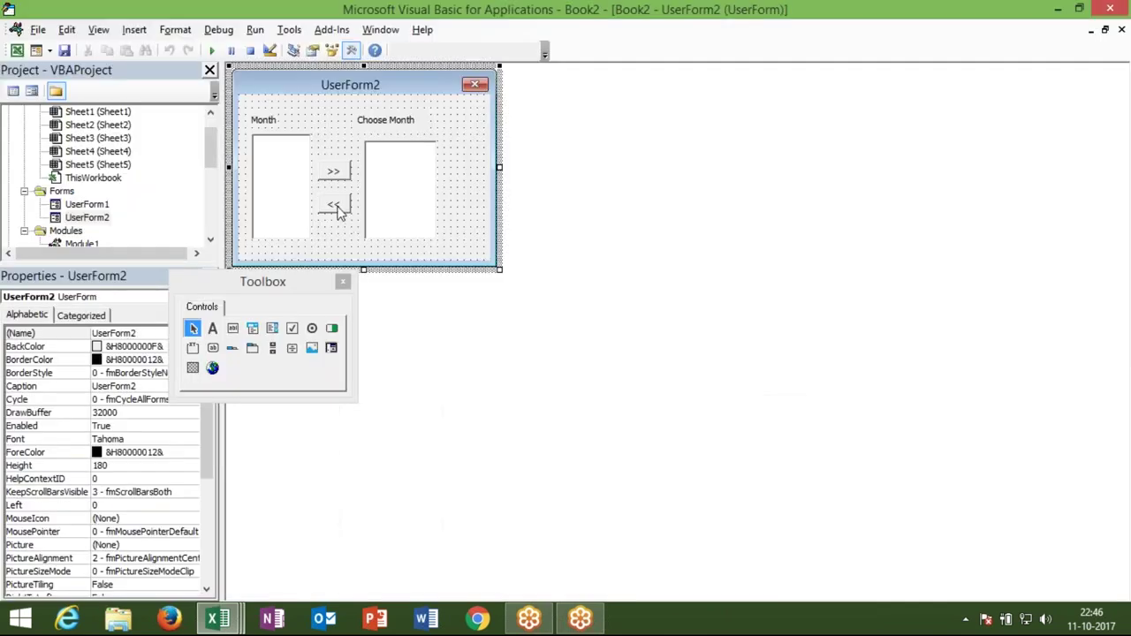
- Paste the ListIndex = -1 Exit Sub check into CommandButton2_Click, changed to ListBox2
{"action": "double_click", "coordinate": [336, 206]}
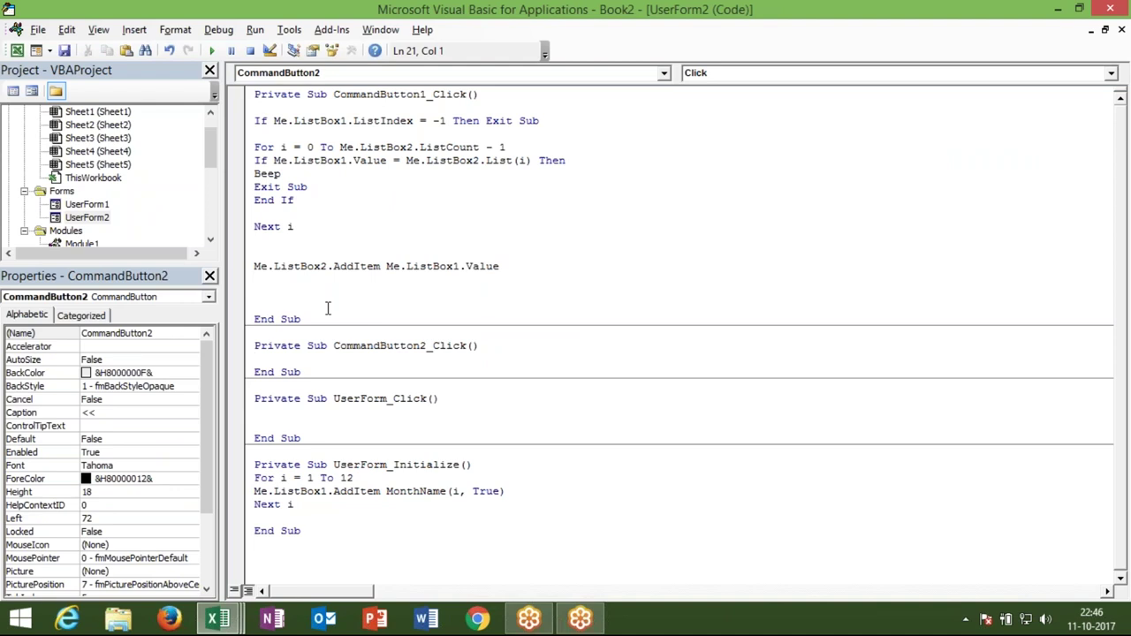
{"action": "left_click_drag", "start_coordinate": [546, 121], "coordinate": [247, 127]}
{"action": "key", "text": "ctrl+c"}
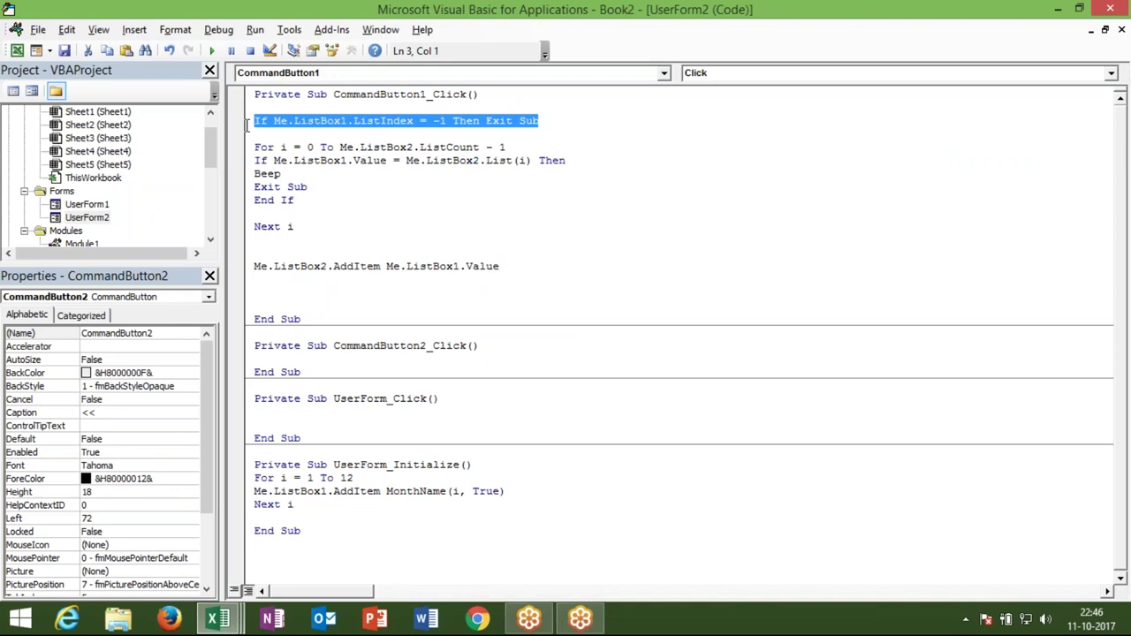
{"action": "left_click", "coordinate": [274, 364]}
{"action": "left_click", "coordinate": [274, 360]}
{"action": "key", "text": "ctrl+v"}
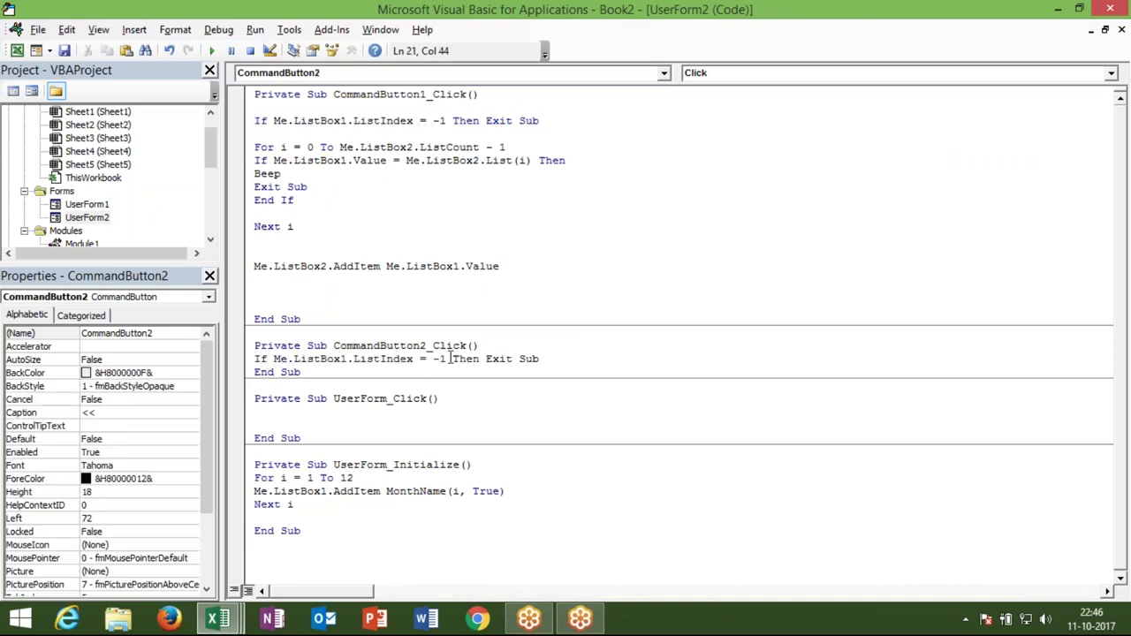
{"action": "left_click", "coordinate": [349, 359]}
{"action": "key", "text": "BackSpace"}
{"action": "type", "text": "2"}
- Start a new line below the check with Me.ListBox2.RemoveItem using IntelliSense
{"action": "left_click", "coordinate": [565, 359]}
{"action": "key", "text": "Return"}
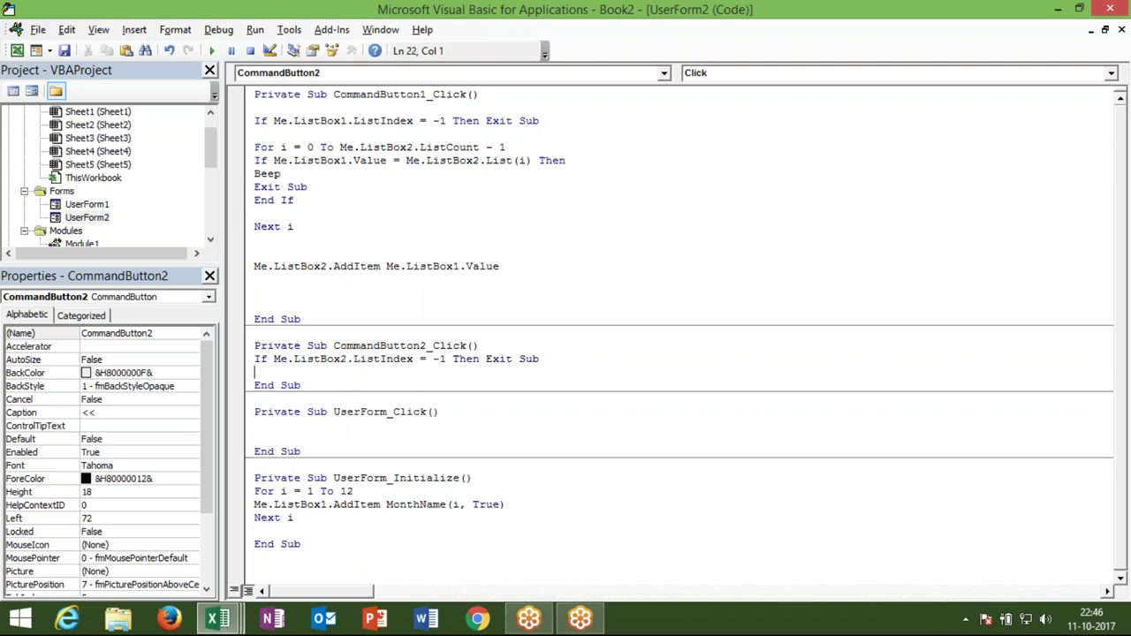
{"action": "key", "text": "Return"}
{"action": "key", "text": "Up"}
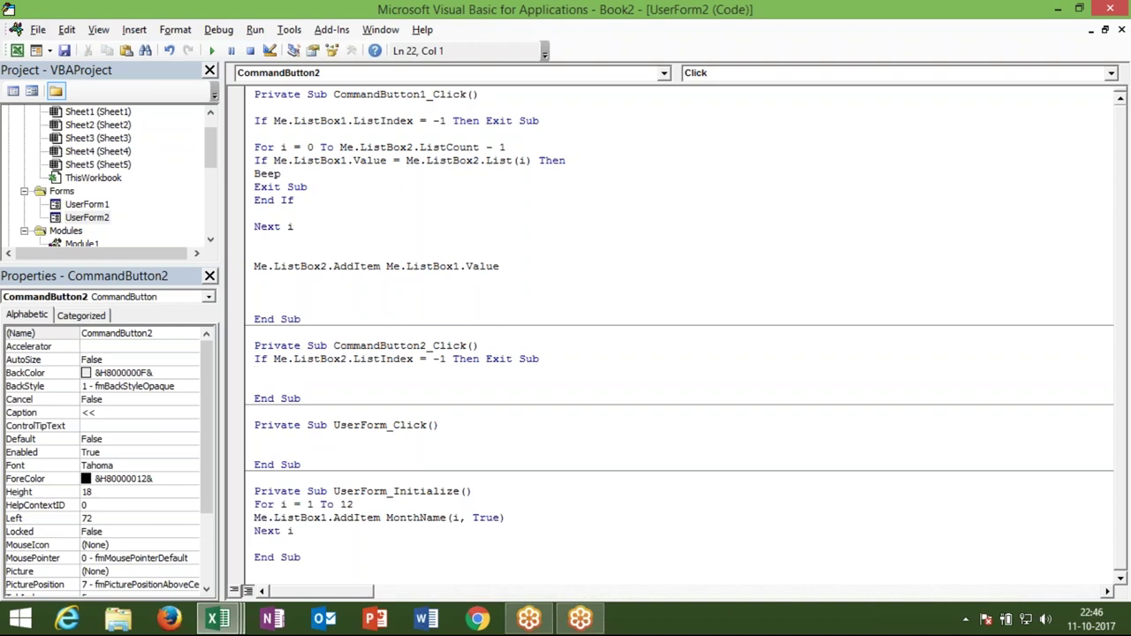
{"action": "type", "text": "me"}
{"action": "type", "text": ".li"}
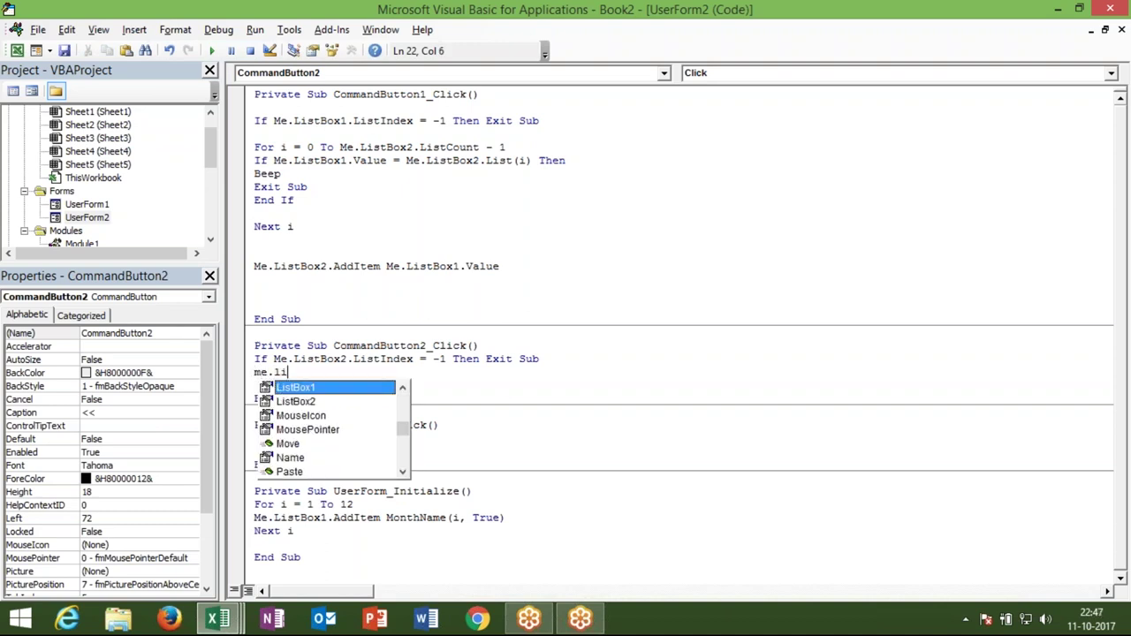
{"action": "key", "text": "Down"}
{"action": "key", "text": "Tab"}
{"action": "type", "text": "."}
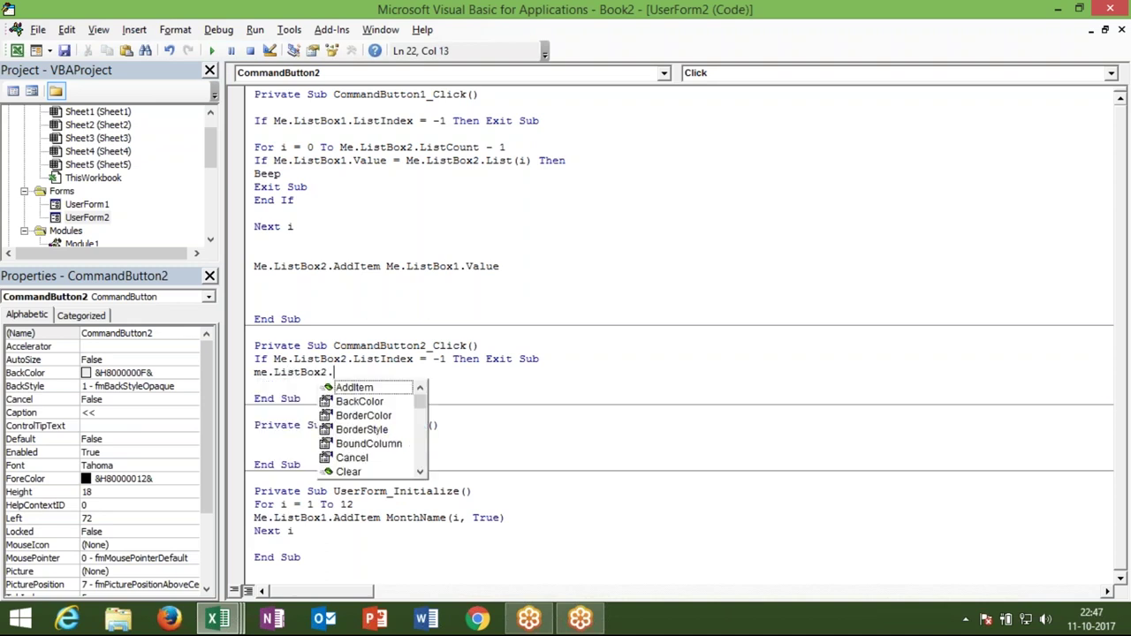
{"action": "type", "text": "r"}
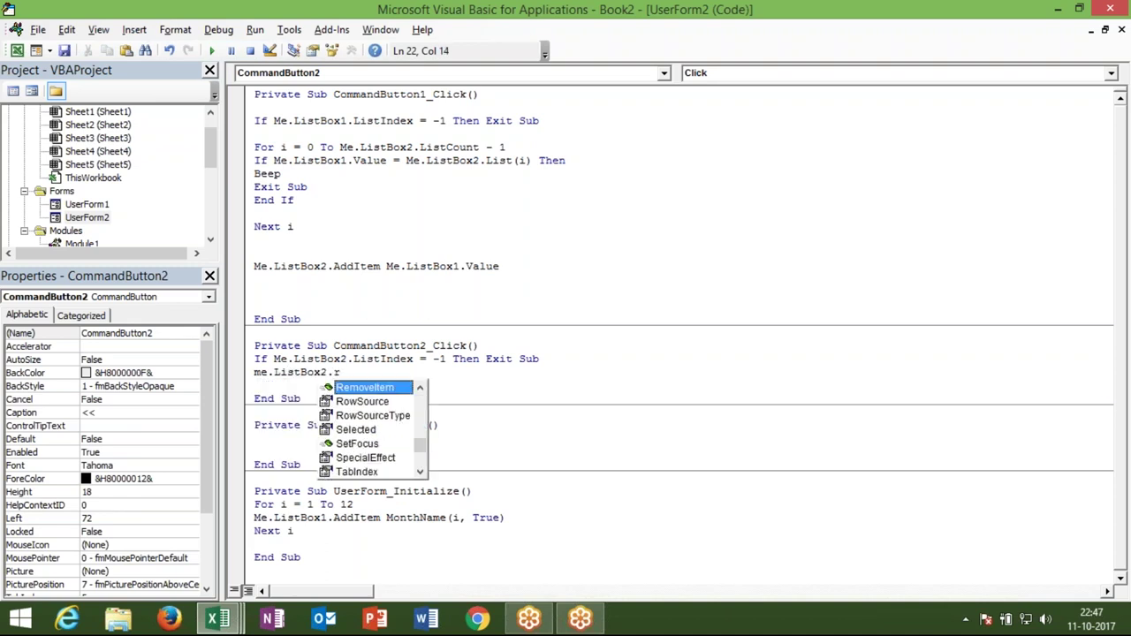
{"action": "key", "text": "Tab"}
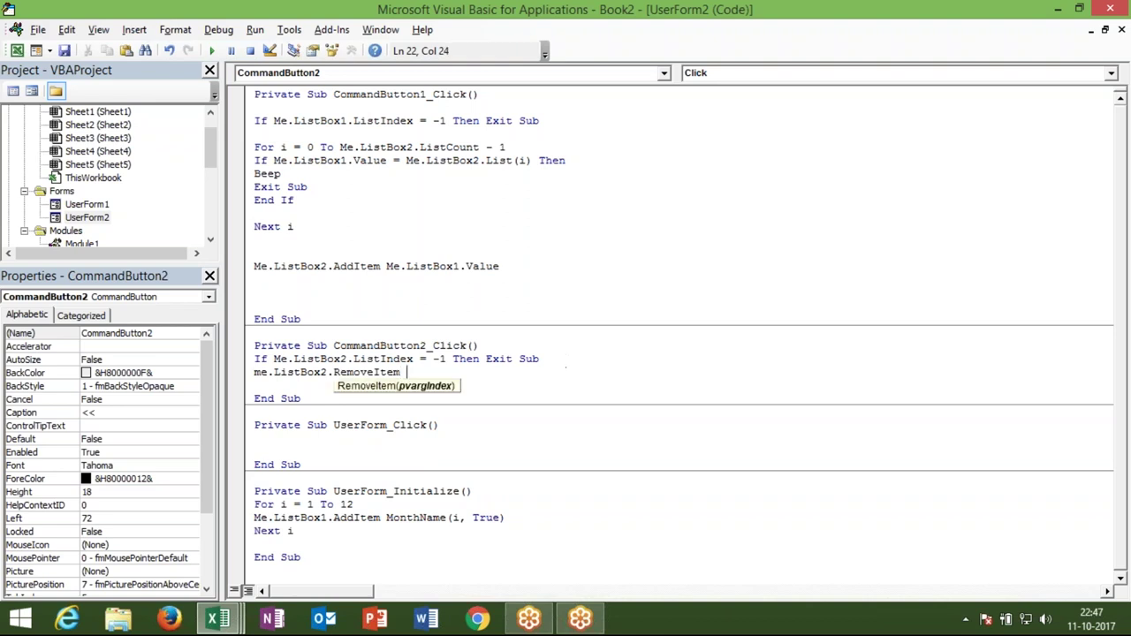
- Complete the RemoveItem argument as Me.ListBox2.Value
{"action": "type", "text": "me."}
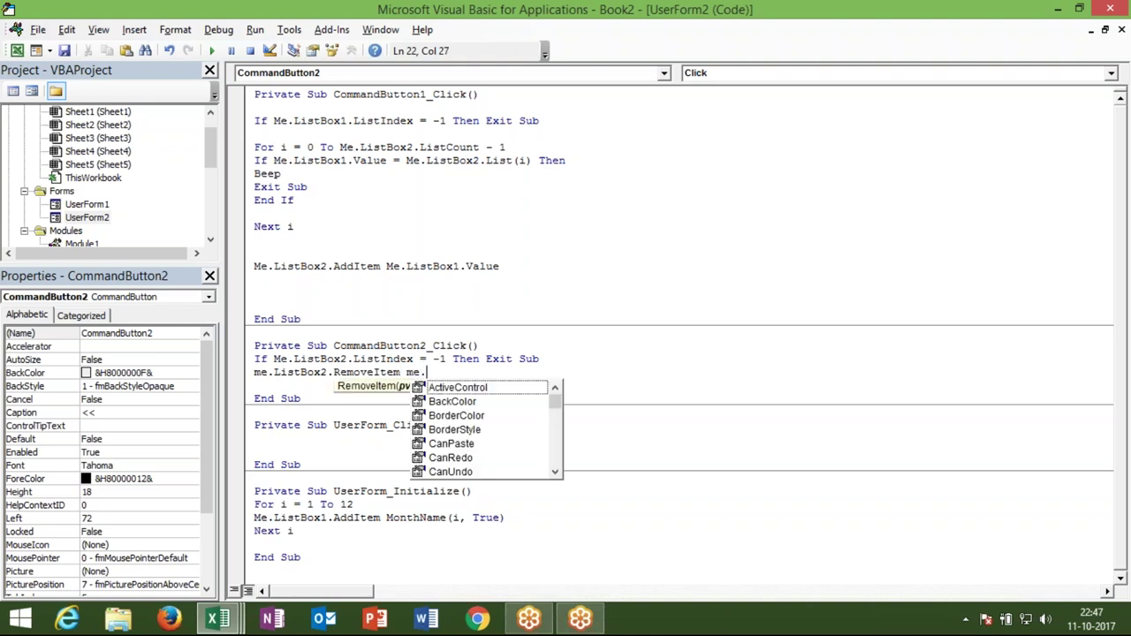
{"action": "type", "text": "li"}
{"action": "key", "text": "Down"}
{"action": "key", "text": "Tab"}
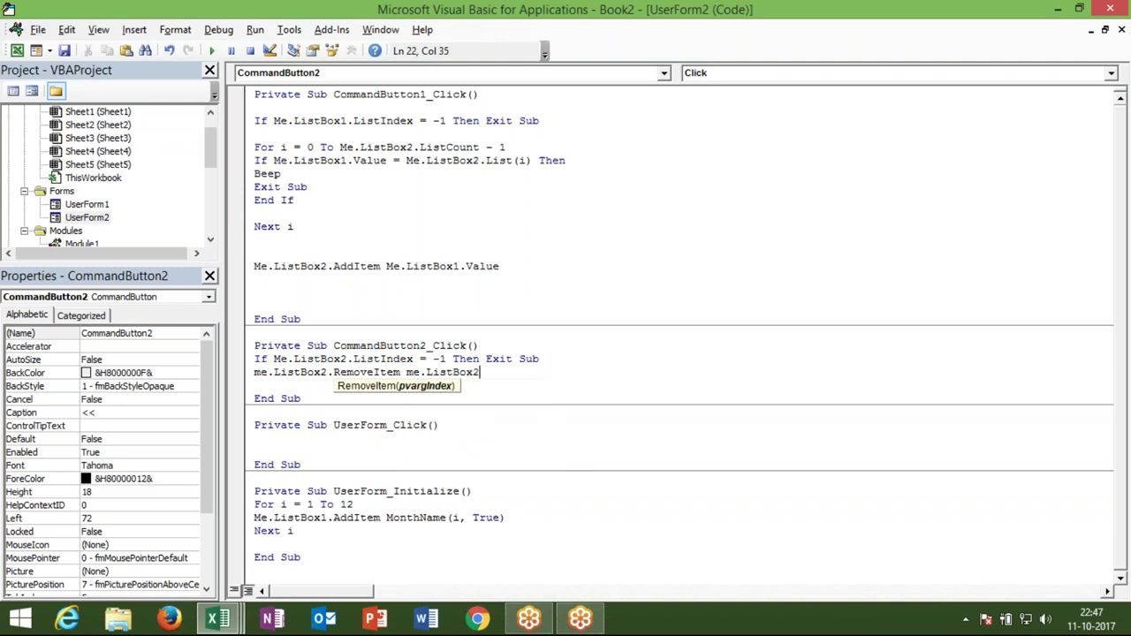
{"action": "type", "text": ".v"}
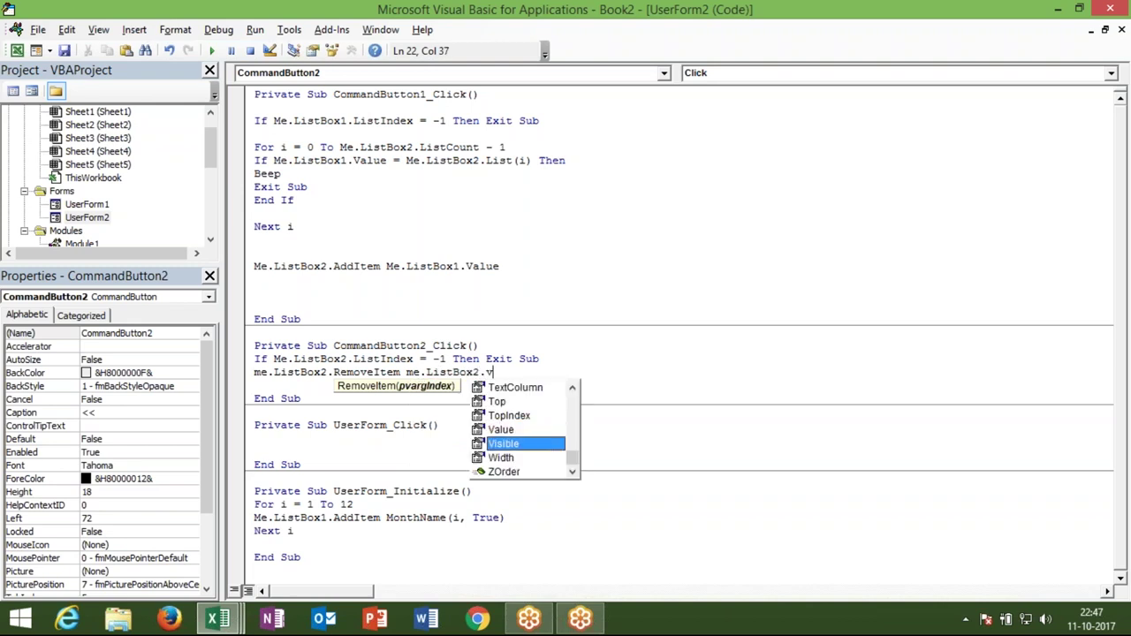
{"action": "key", "text": "Up"}
{"action": "key", "text": "Tab"}
- Run UserForm2, move Jan to Choose Month and back, then Debug the 'Invalid argument' error
{"action": "left_click", "coordinate": [523, 329]}
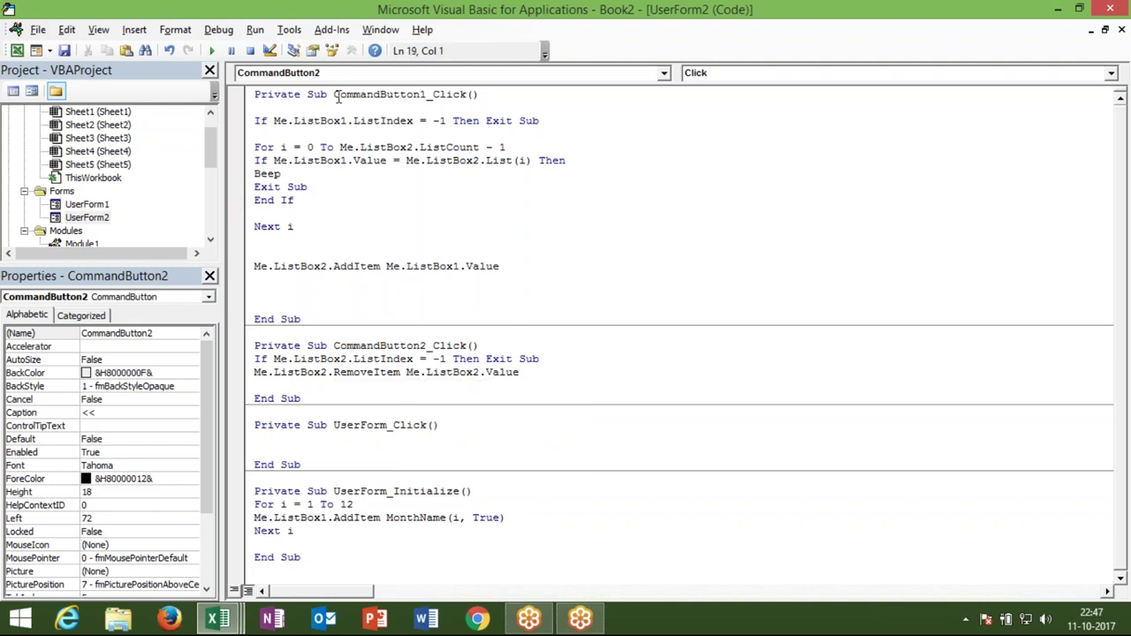
{"action": "left_click", "coordinate": [211, 51]}
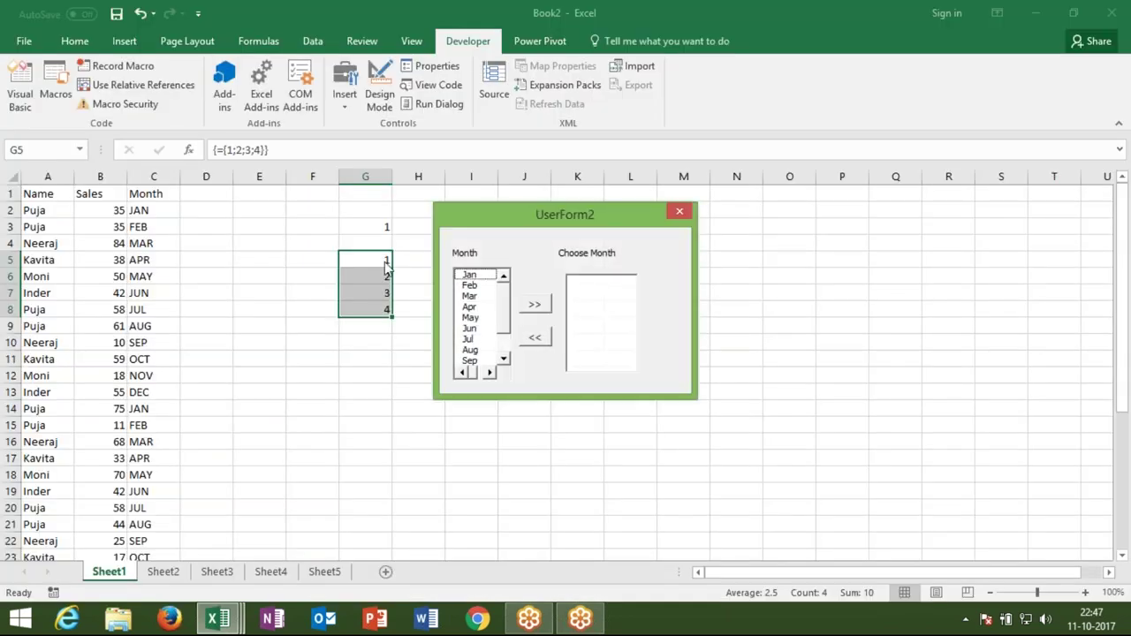
{"action": "left_click", "coordinate": [467, 276]}
{"action": "left_click", "coordinate": [535, 304]}
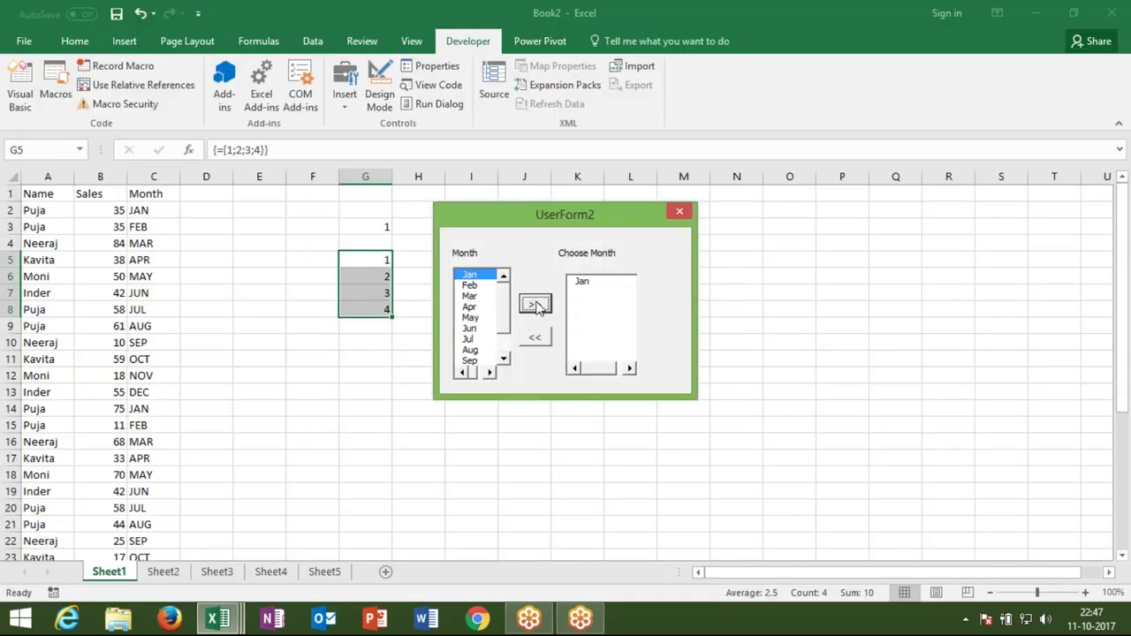
{"action": "left_click", "coordinate": [580, 282]}
{"action": "left_click", "coordinate": [535, 338]}
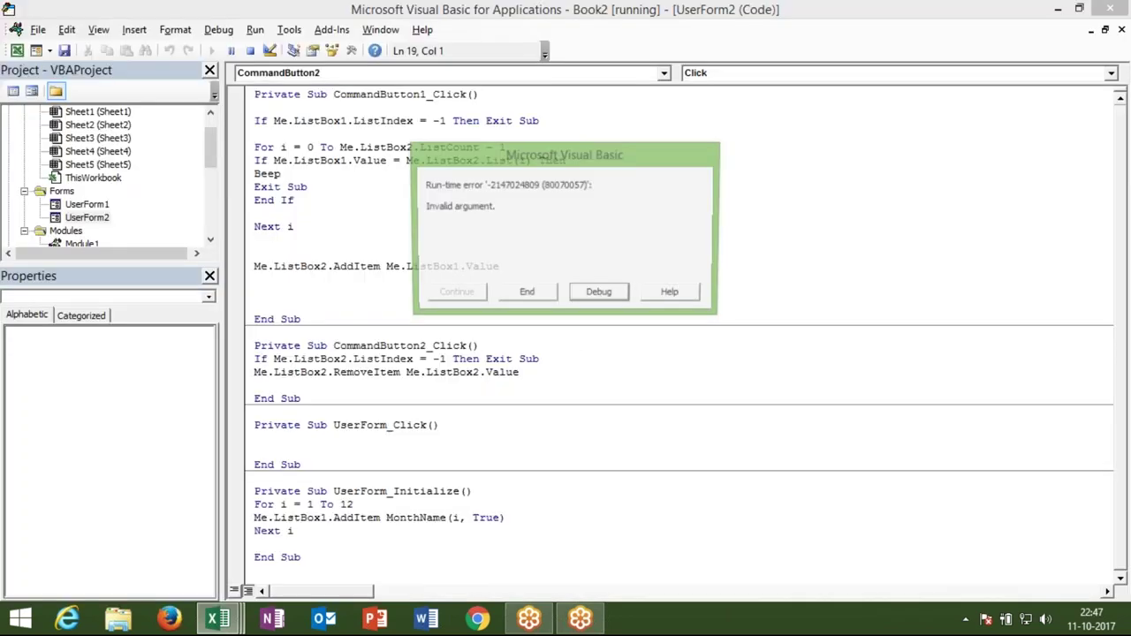
{"action": "left_click", "coordinate": [600, 294]}
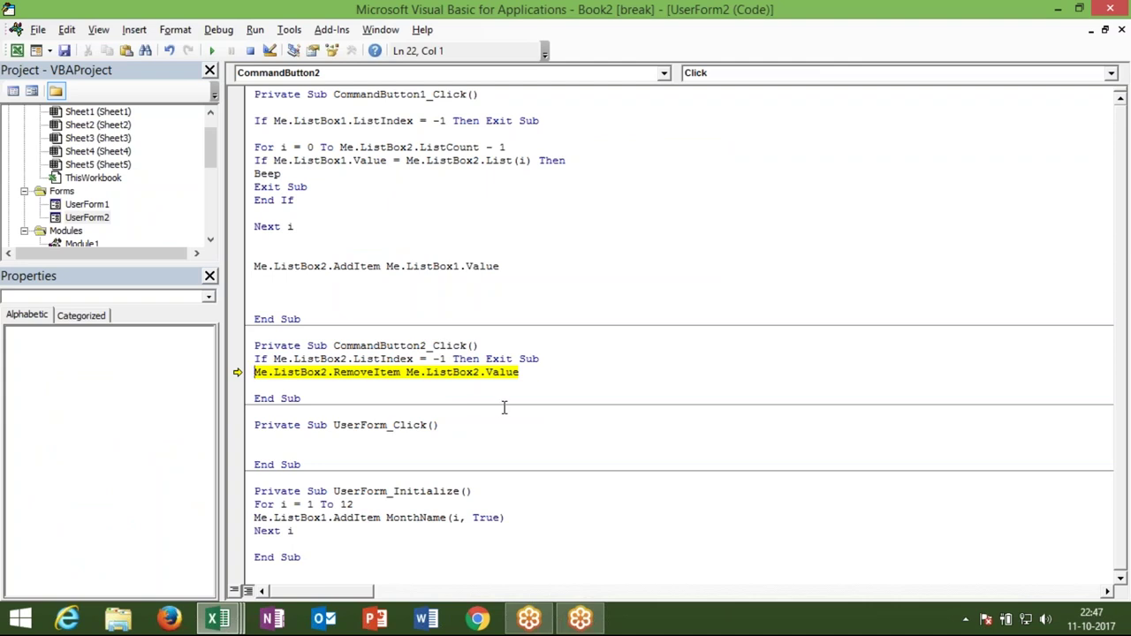
- Change the RemoveItem argument to Me.ListBox2.ListIndex and reset the code
{"action": "left_click_drag", "start_coordinate": [520, 372], "coordinate": [408, 380]}
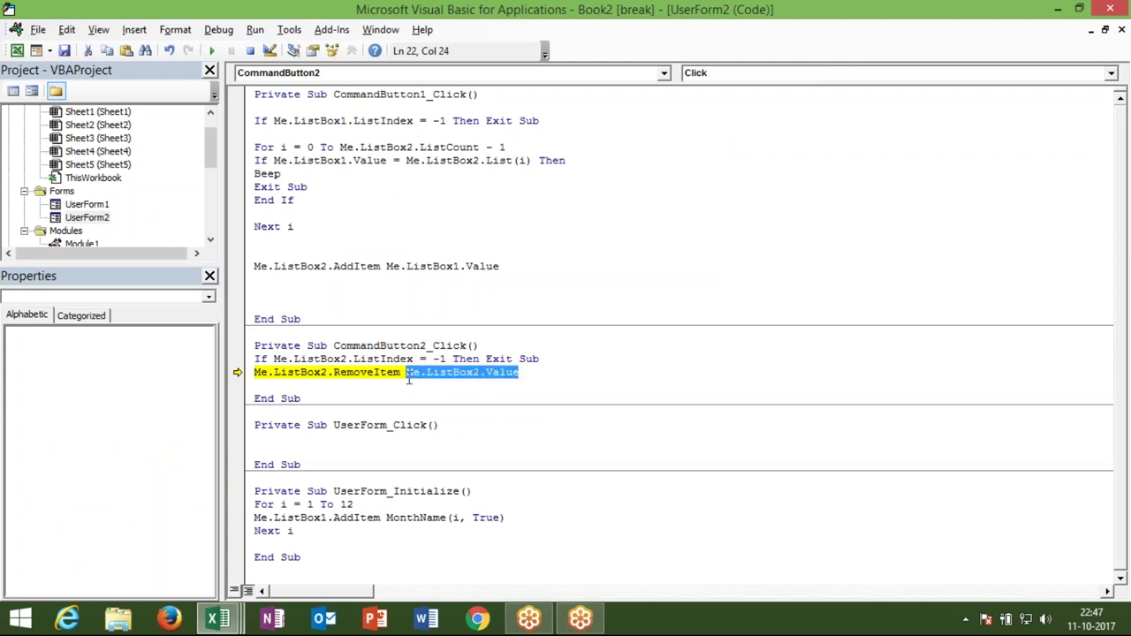
{"action": "key", "text": "BackSpace"}
{"action": "type", "text": "me."}
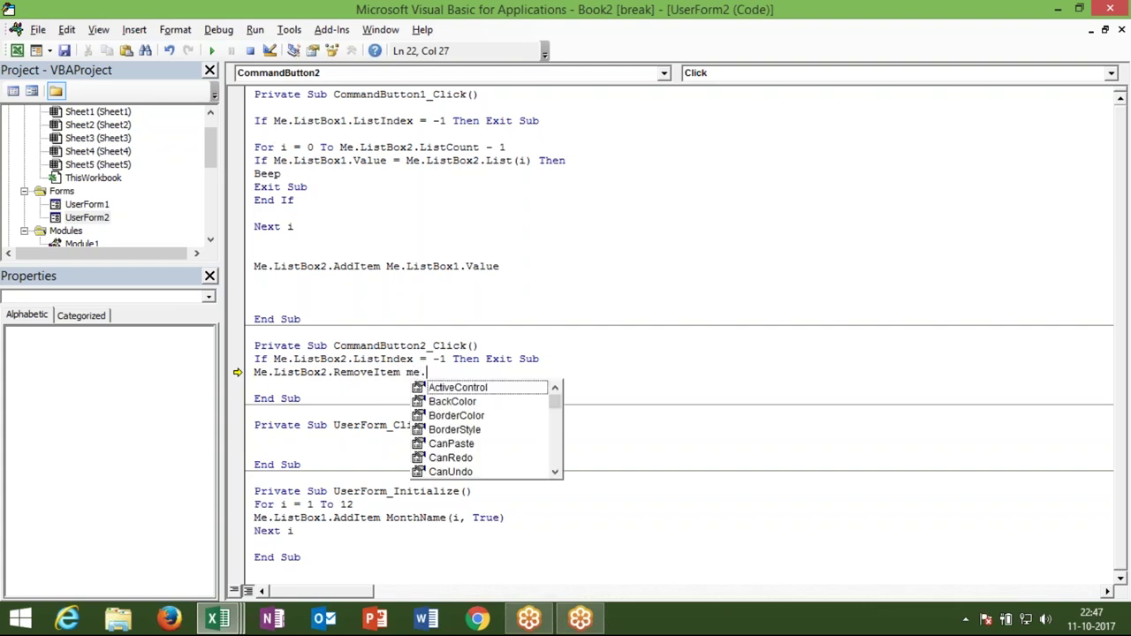
{"action": "type", "text": "li"}
{"action": "key", "text": "Down"}
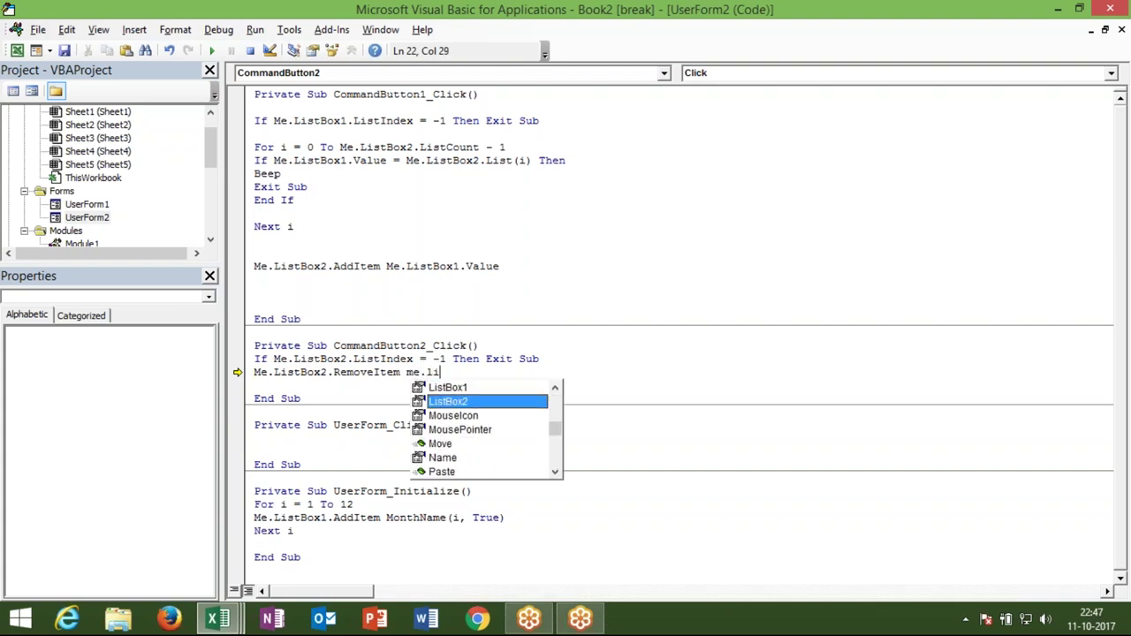
{"action": "key", "text": "Tab"}
{"action": "type", "text": ".li"}
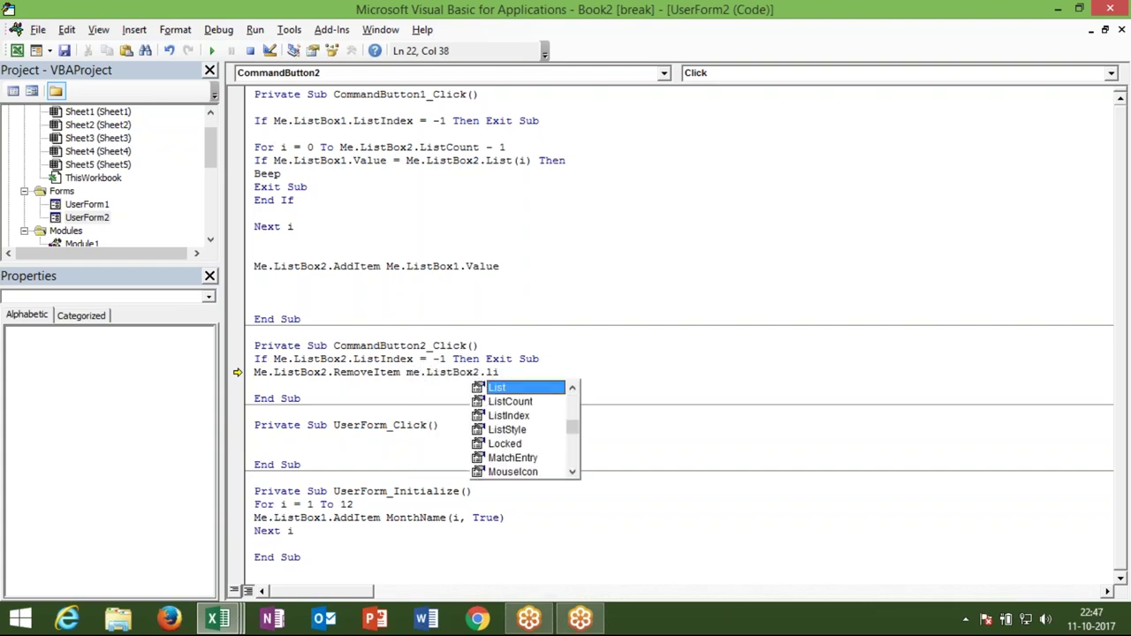
{"action": "key", "text": "Down"}
{"action": "key", "text": "Down"}
{"action": "key", "text": "Tab"}
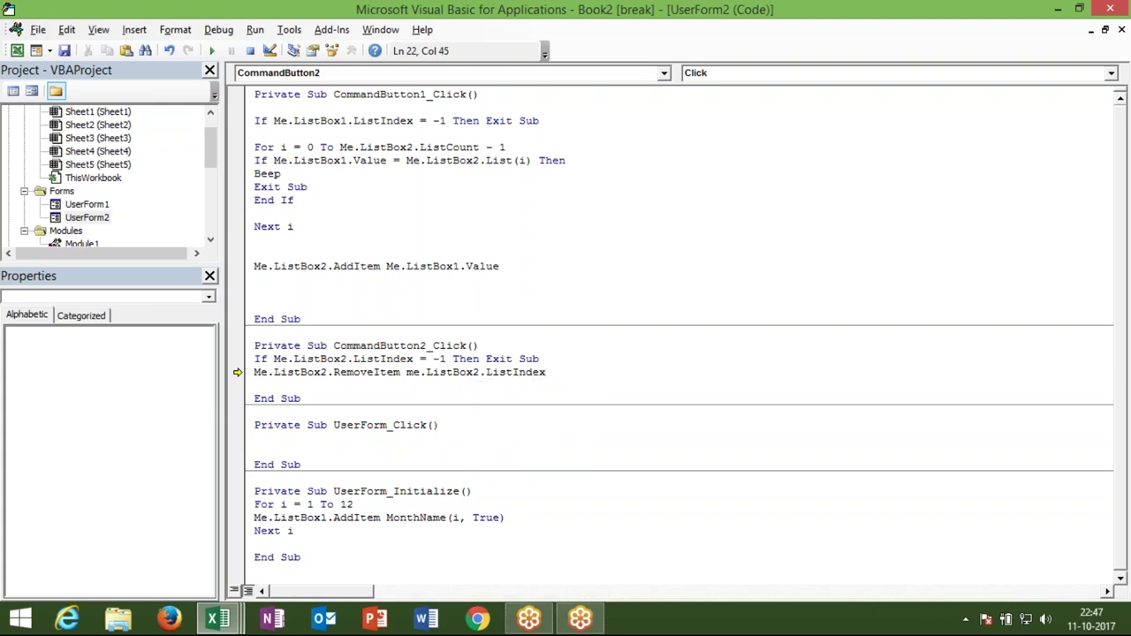
{"action": "left_click", "coordinate": [409, 386]}
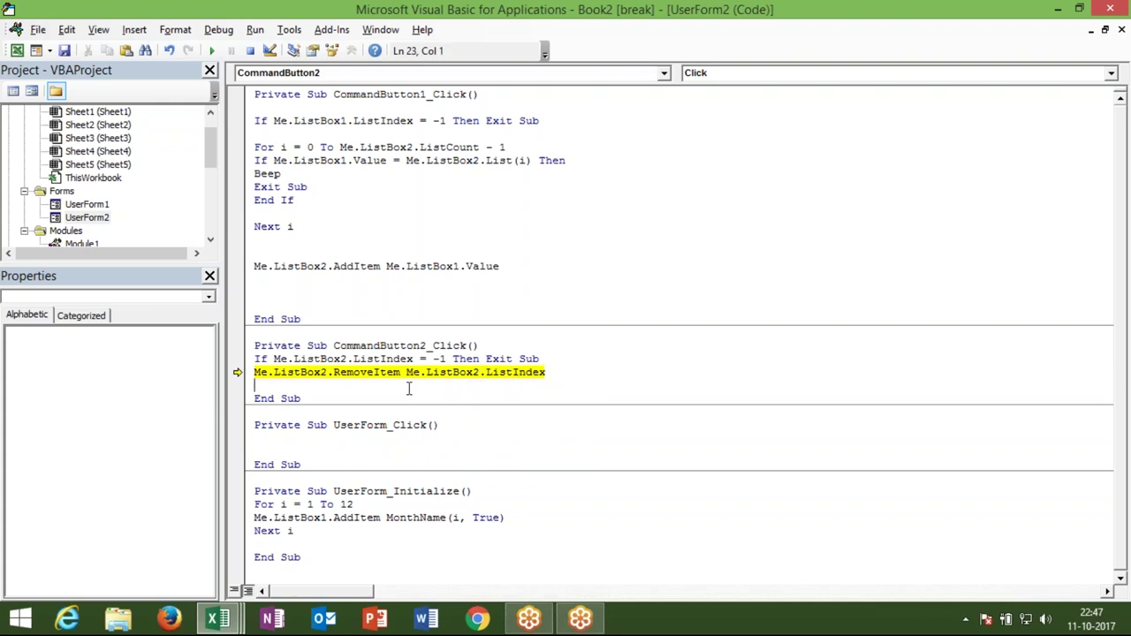
{"action": "left_click", "coordinate": [251, 50]}
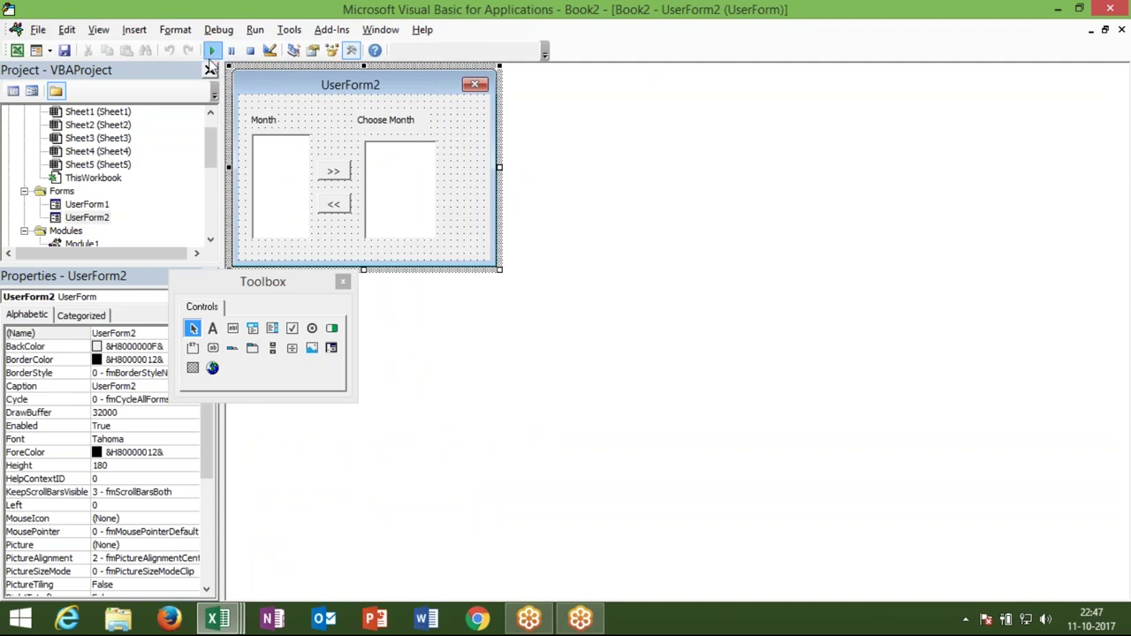
- Run the form, move Jan into Choose Month and back out, then close it
{"action": "left_click", "coordinate": [212, 50]}
{"action": "left_click", "coordinate": [468, 275]}
{"action": "left_click", "coordinate": [537, 306]}
{"action": "left_click", "coordinate": [581, 282]}
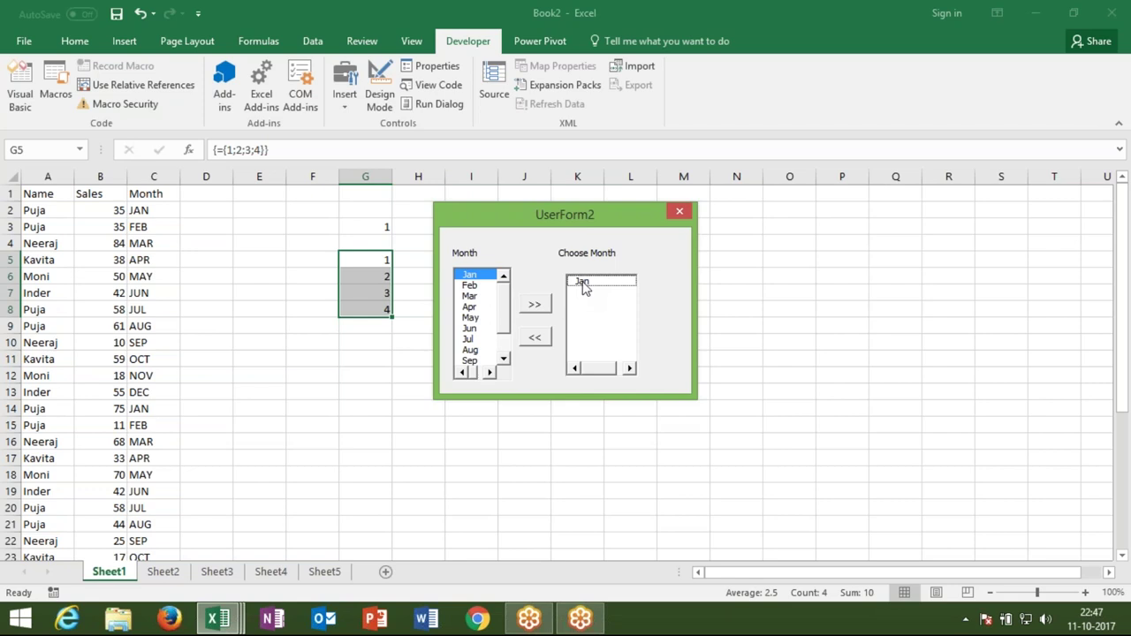
{"action": "left_click", "coordinate": [535, 338]}
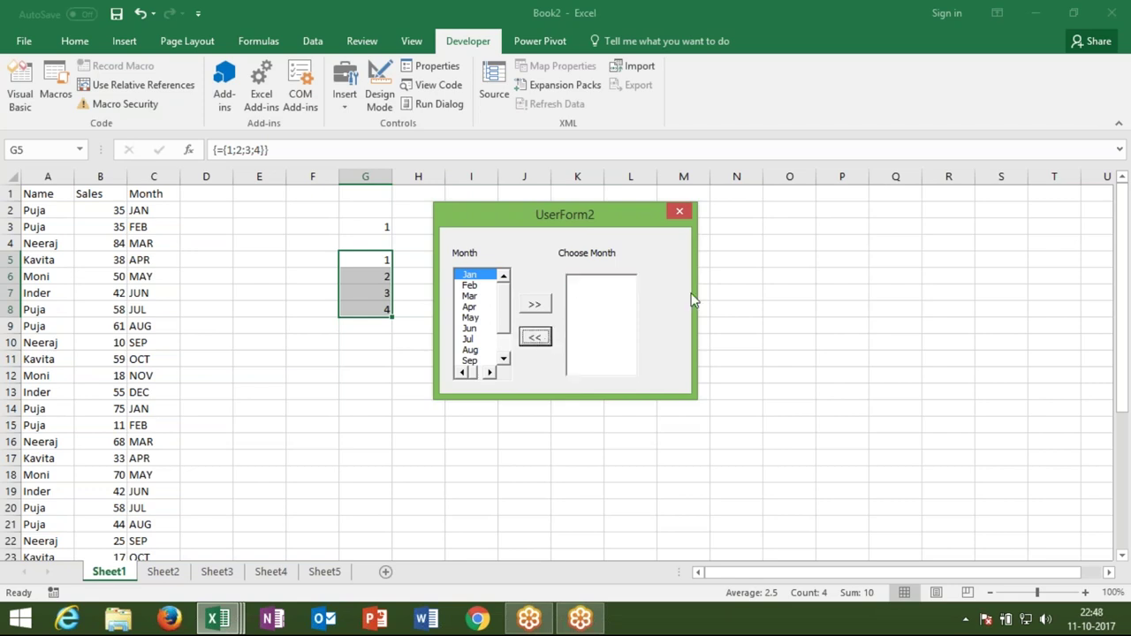
{"action": "left_click", "coordinate": [679, 214]}
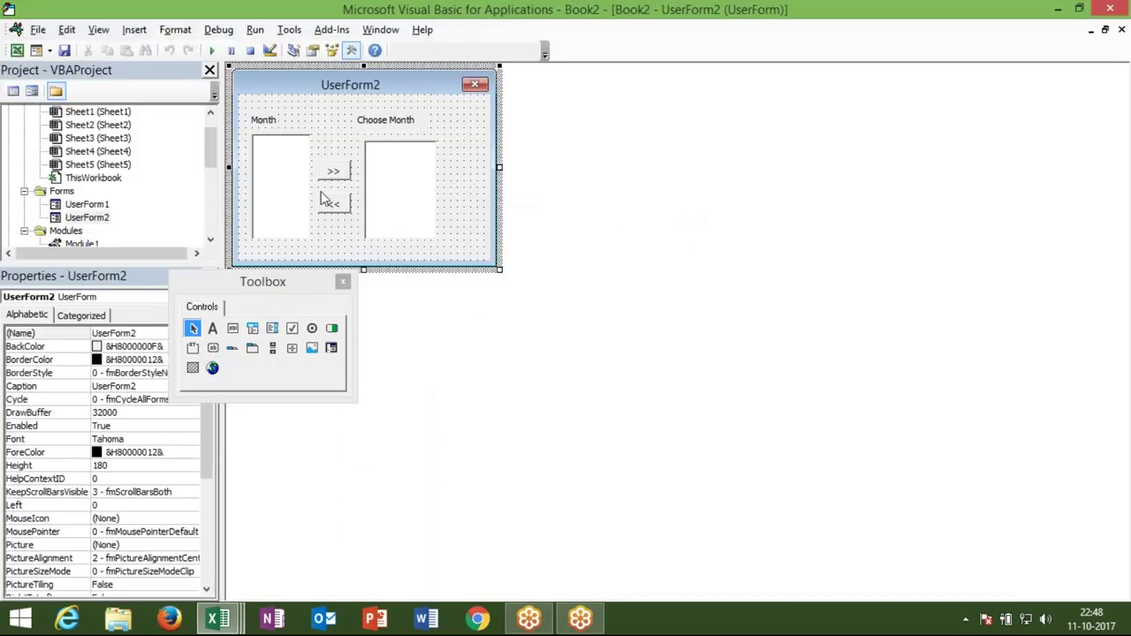
- Rerun the form, move Jan and Apr into Choose Month, then close the form and VBA editor
{"action": "left_click", "coordinate": [212, 53]}
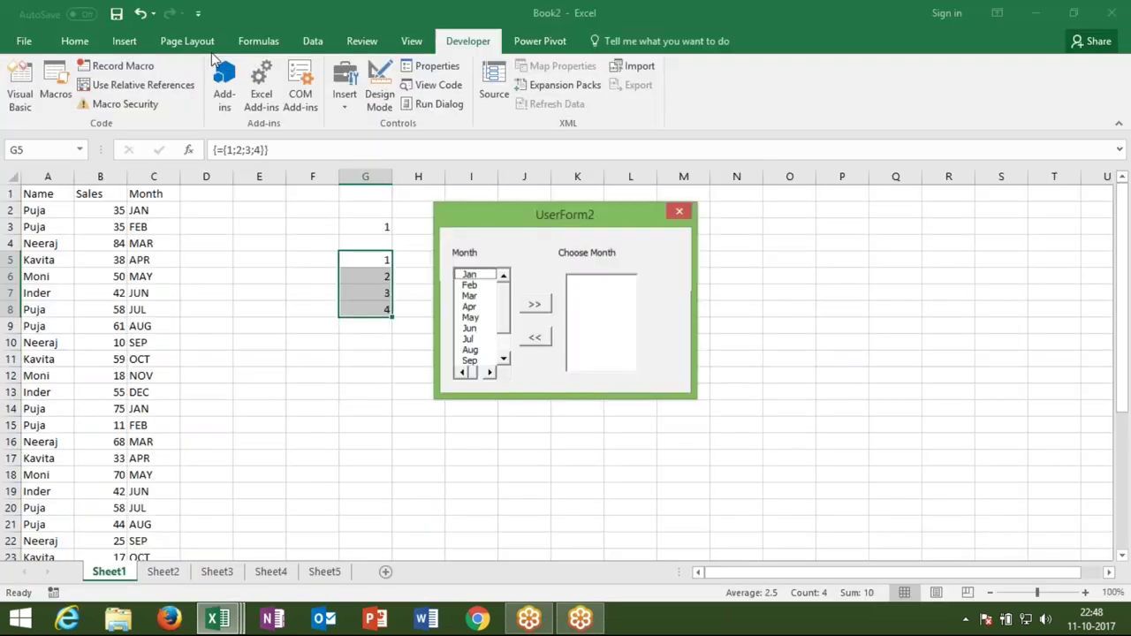
{"action": "left_click", "coordinate": [470, 276]}
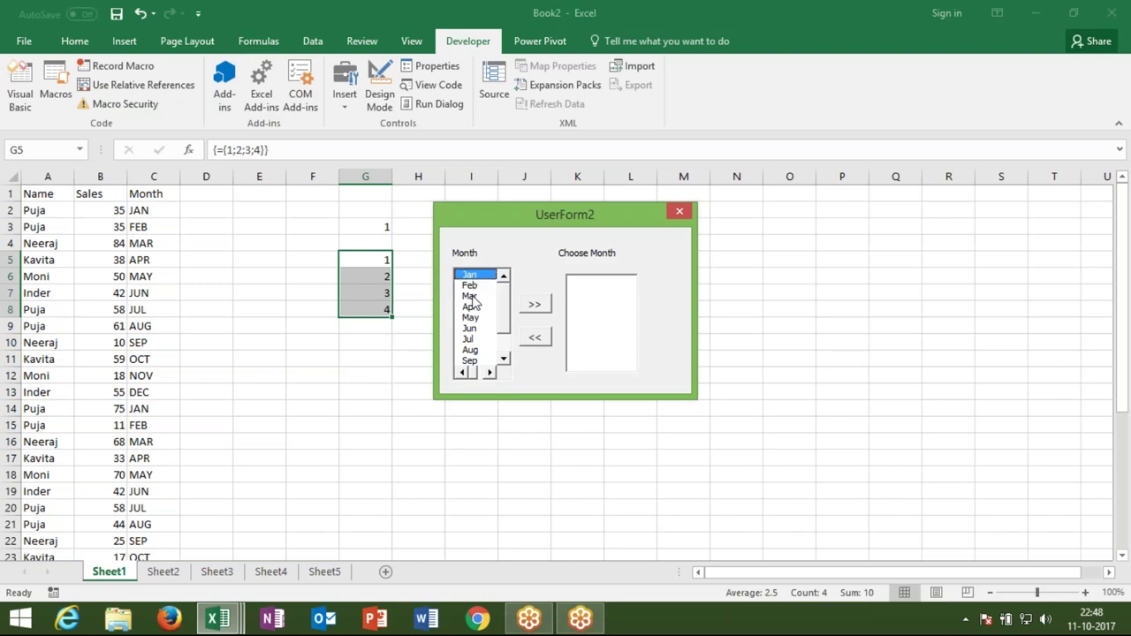
{"action": "left_click", "coordinate": [533, 305]}
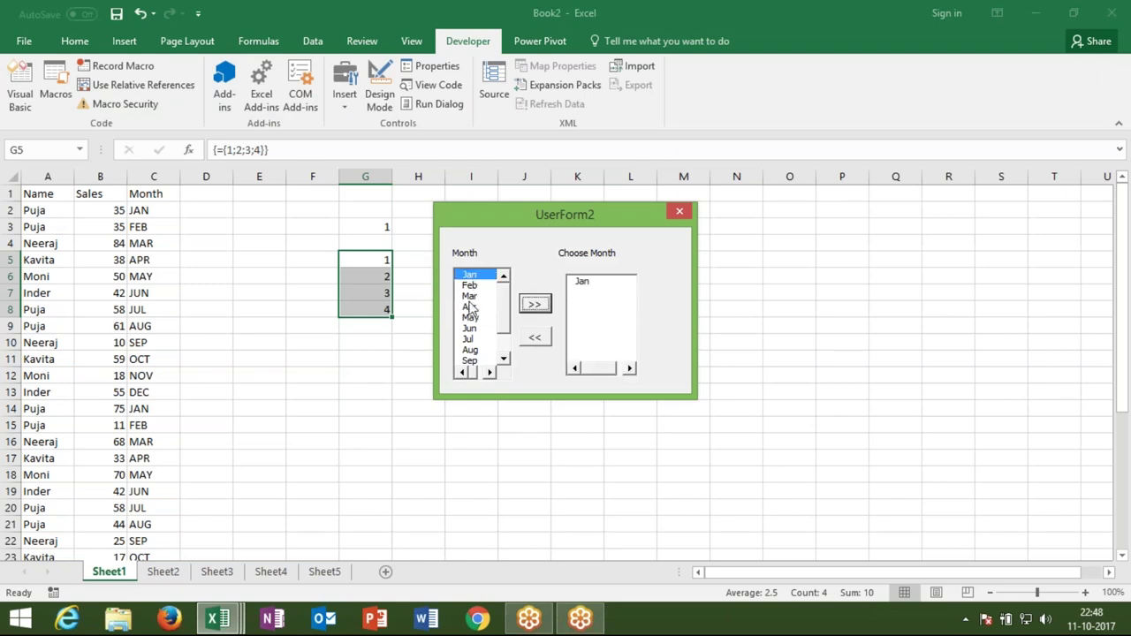
{"action": "left_click", "coordinate": [471, 306]}
{"action": "left_click", "coordinate": [534, 309]}
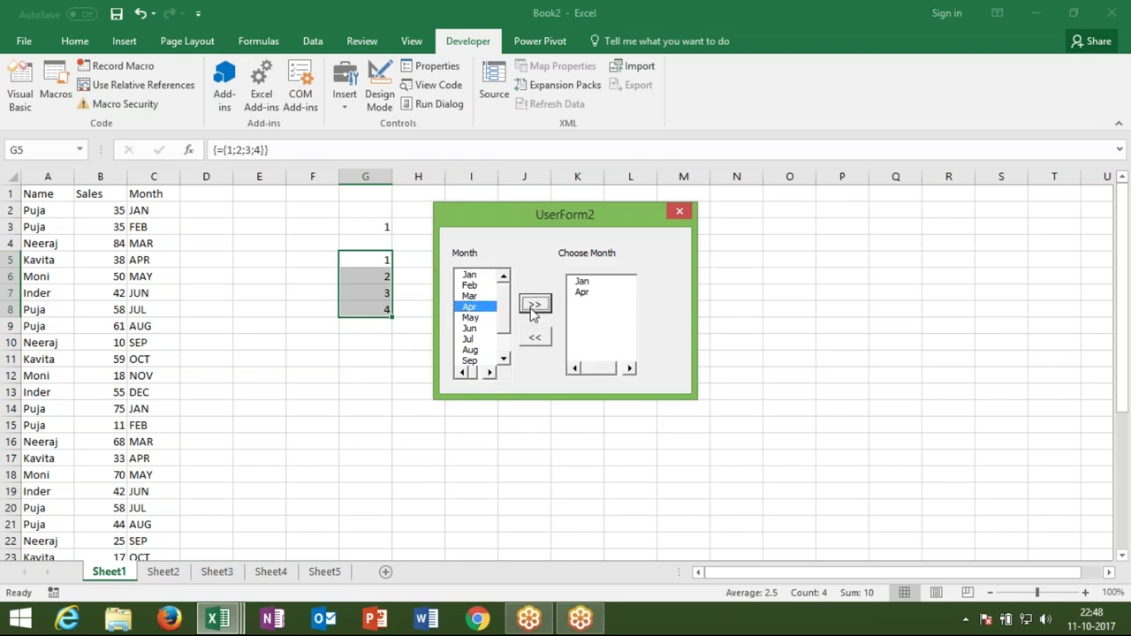
{"action": "left_click", "coordinate": [471, 286]}
{"action": "left_click", "coordinate": [478, 298]}
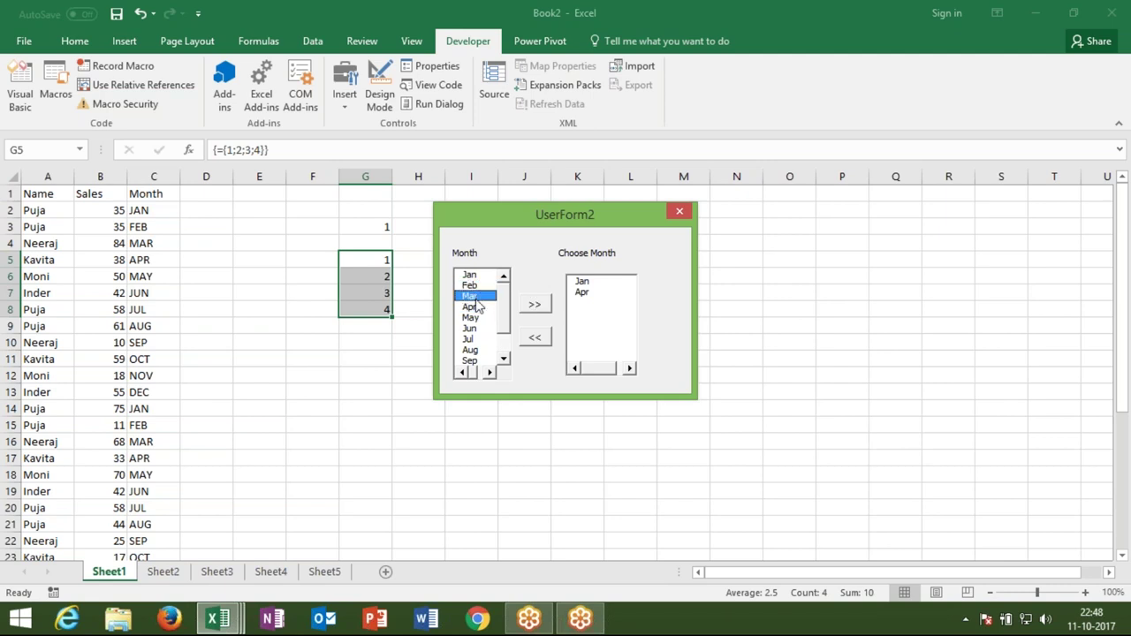
{"action": "left_click", "coordinate": [477, 316]}
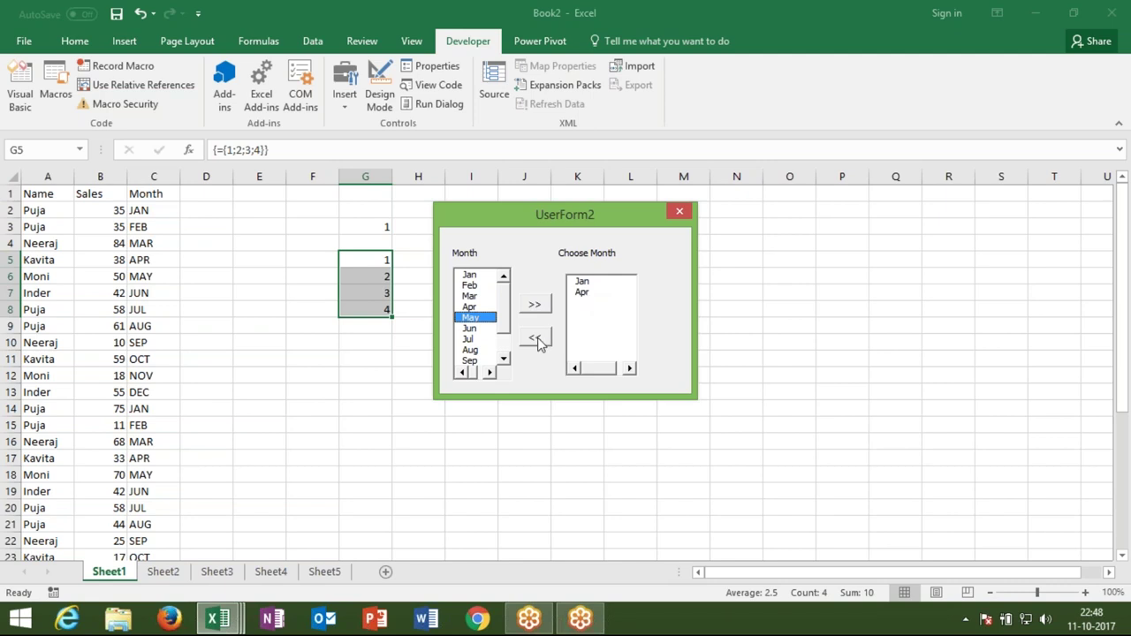
{"action": "left_click", "coordinate": [680, 213]}
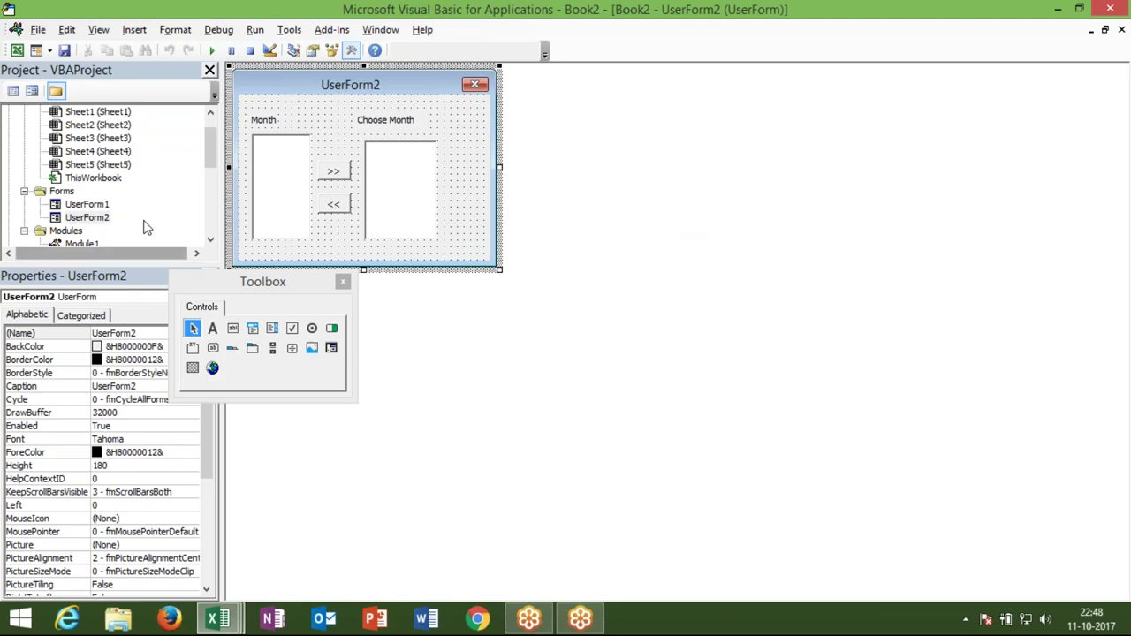
{"action": "double_click", "coordinate": [720, 11]}
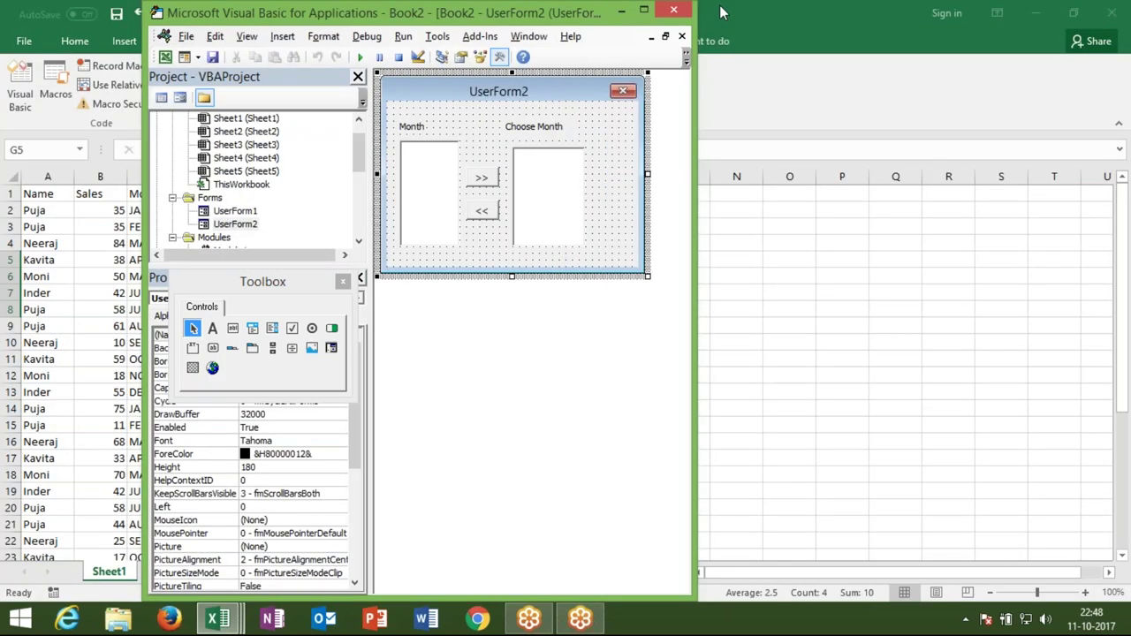
{"action": "left_click", "coordinate": [680, 12]}
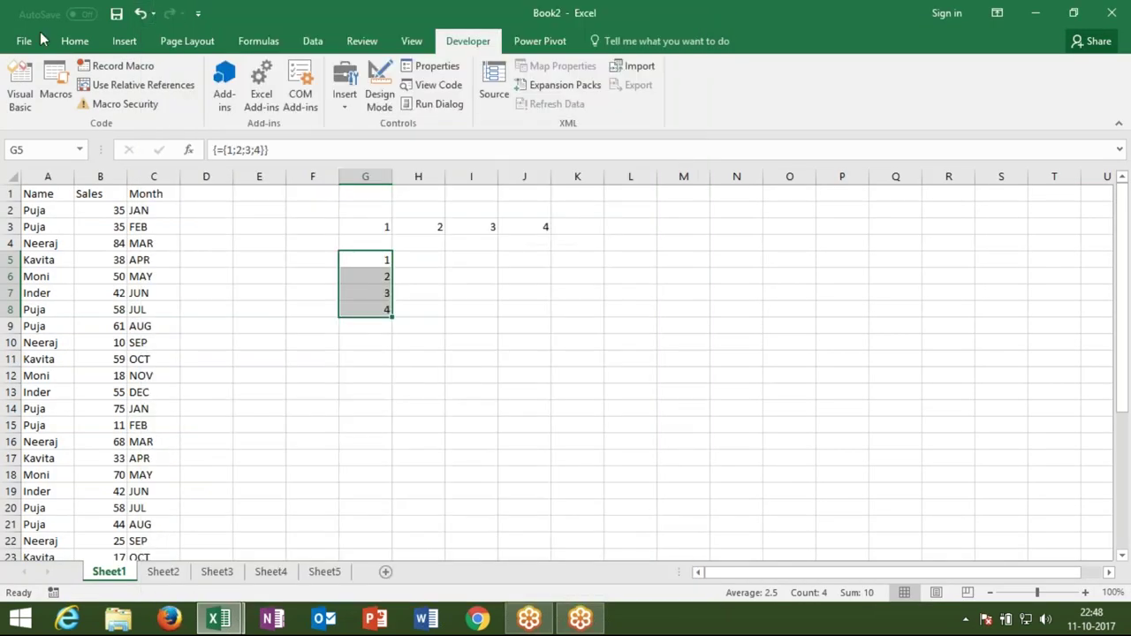
- Save the workbook on the Desktop as Listmult, an Excel Macro-Enabled Workbook
{"action": "left_click", "coordinate": [32, 40]}
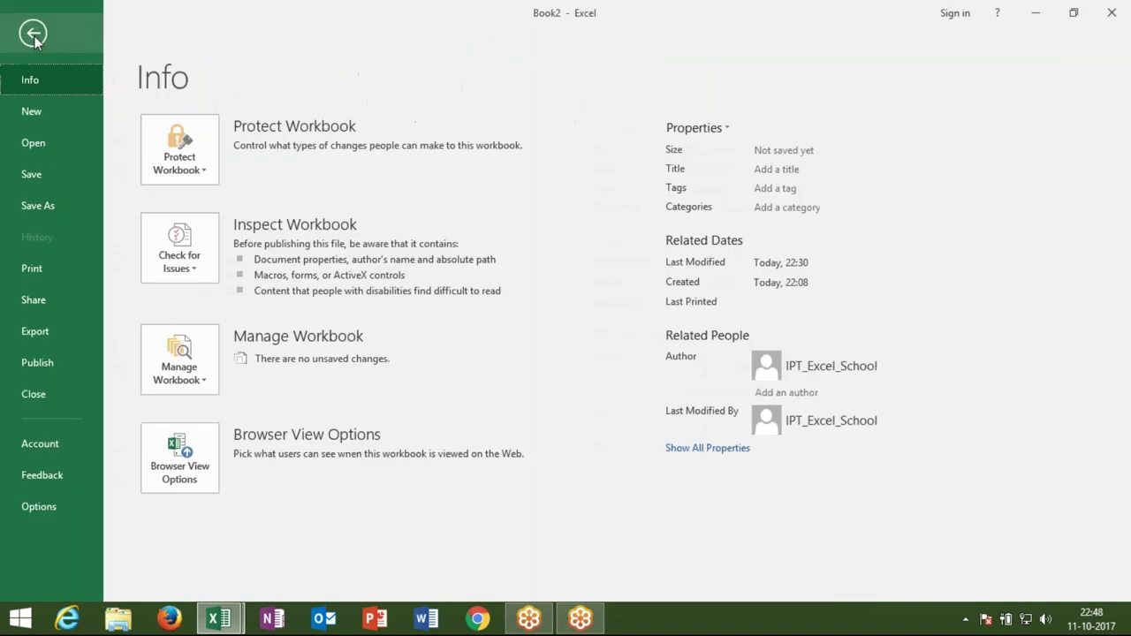
{"action": "left_click", "coordinate": [39, 204]}
{"action": "left_click", "coordinate": [171, 257]}
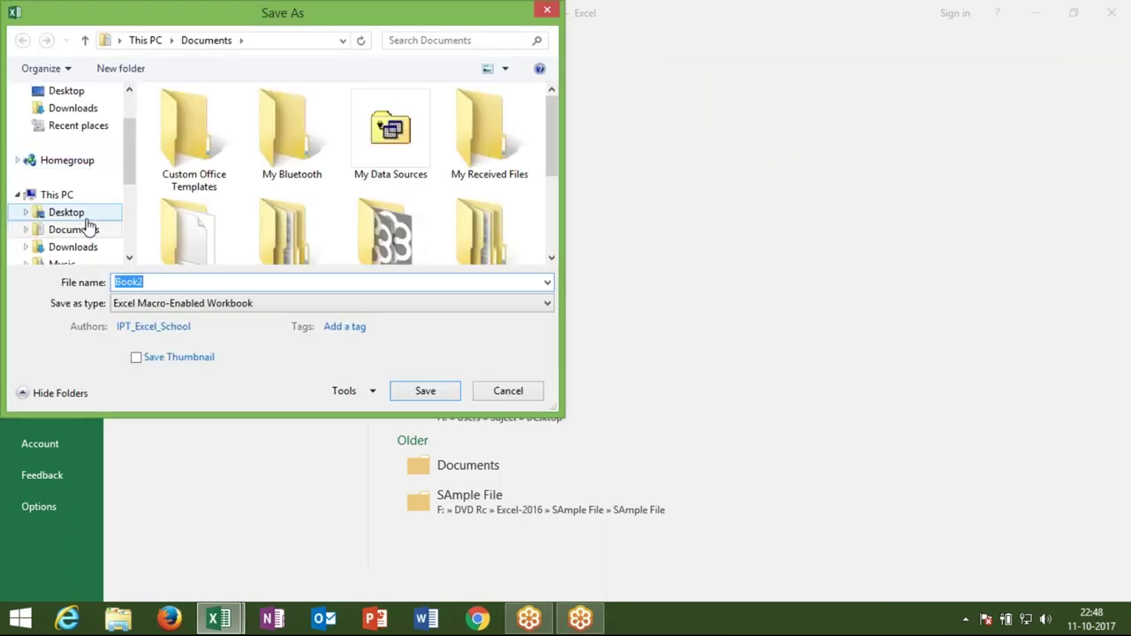
{"action": "left_click", "coordinate": [83, 216]}
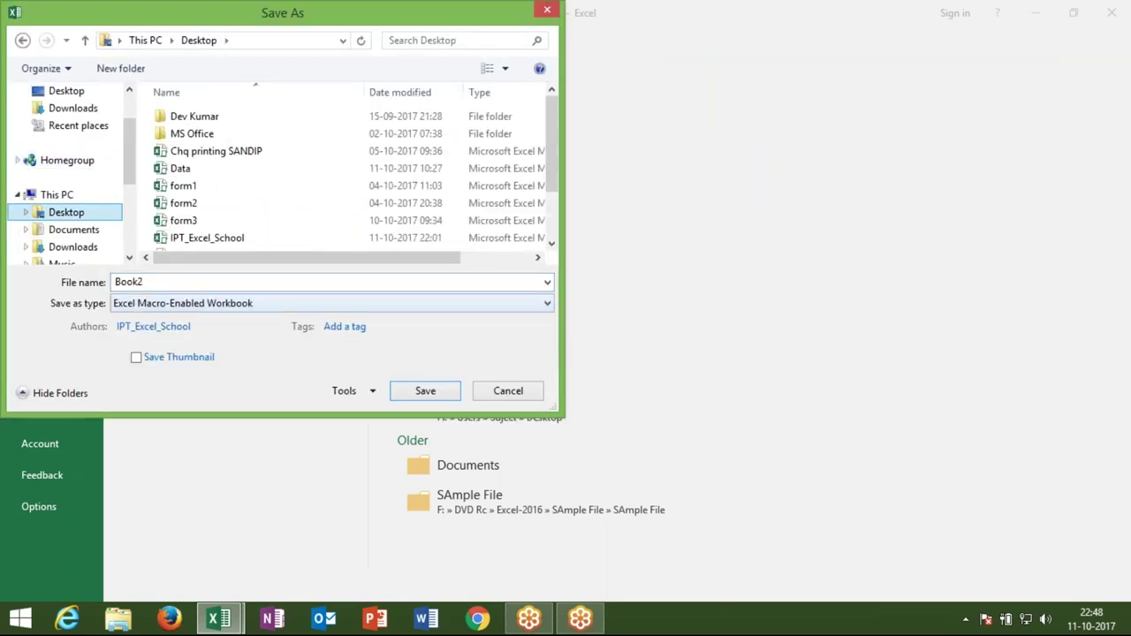
{"action": "double_click", "coordinate": [128, 282]}
{"action": "type", "text": "C"}
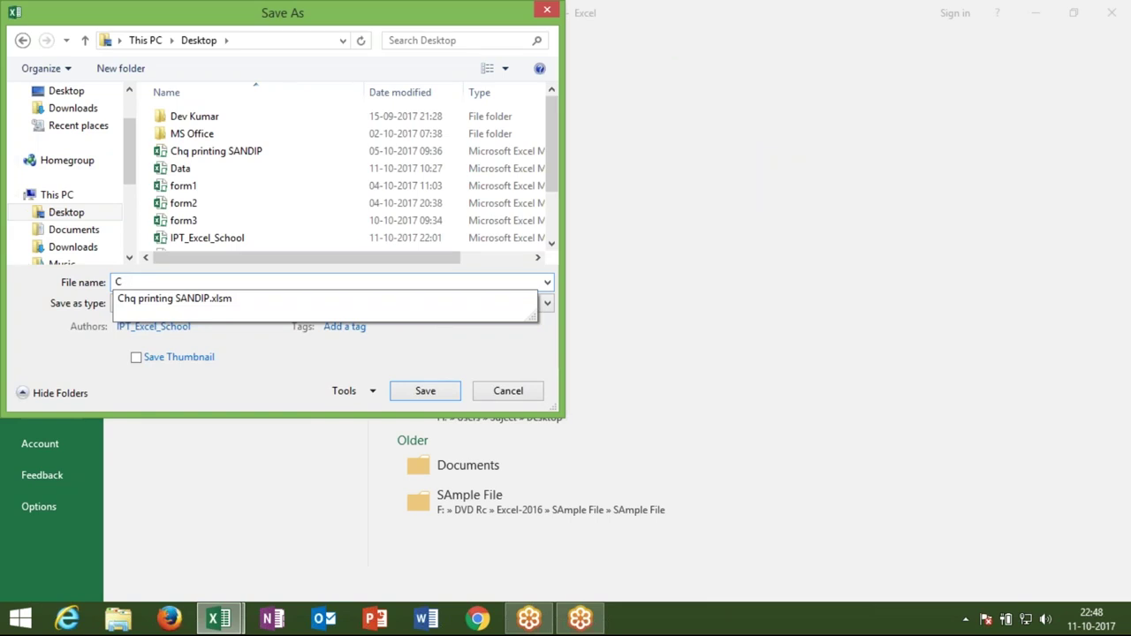
{"action": "key", "text": "BackSpace"}
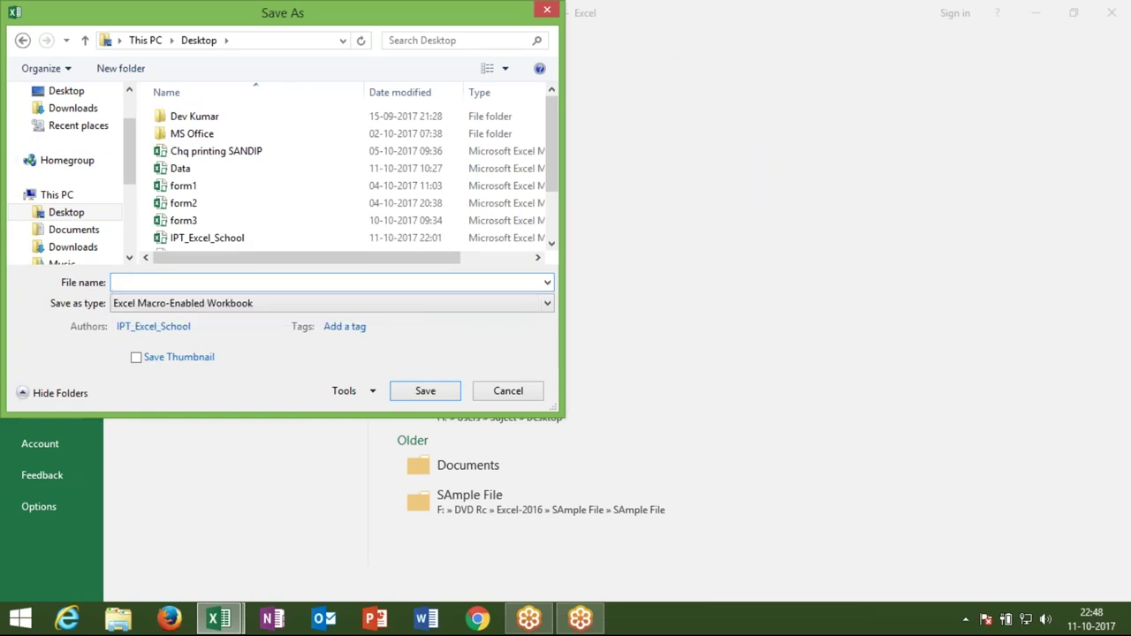
{"action": "type", "text": "List"}
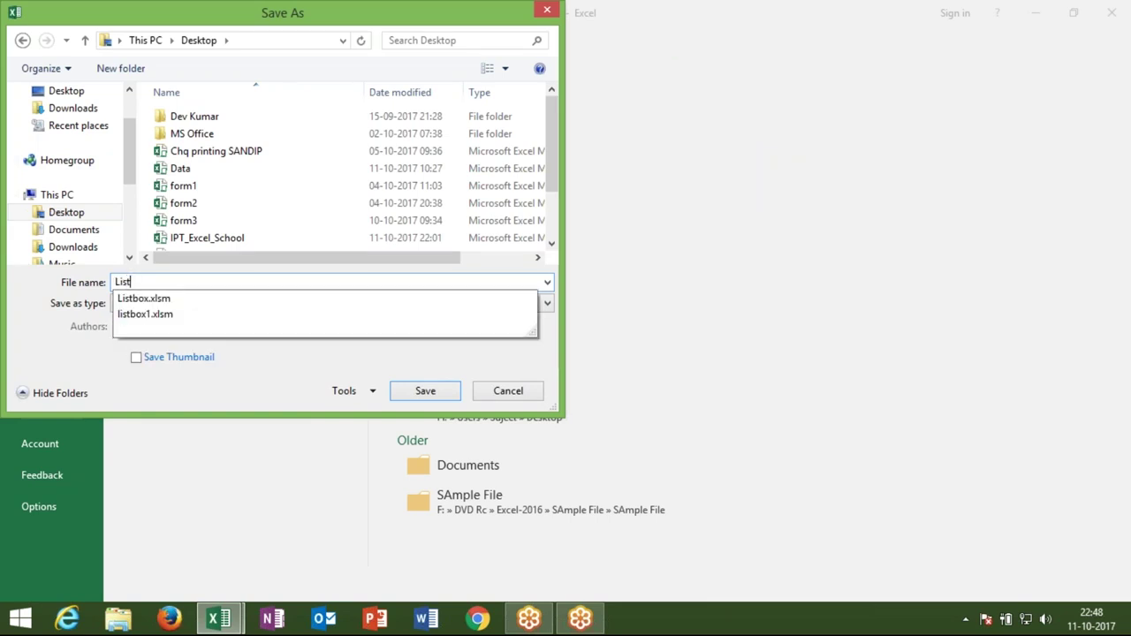
{"action": "type", "text": "mult"}
{"action": "left_click", "coordinate": [421, 390]}
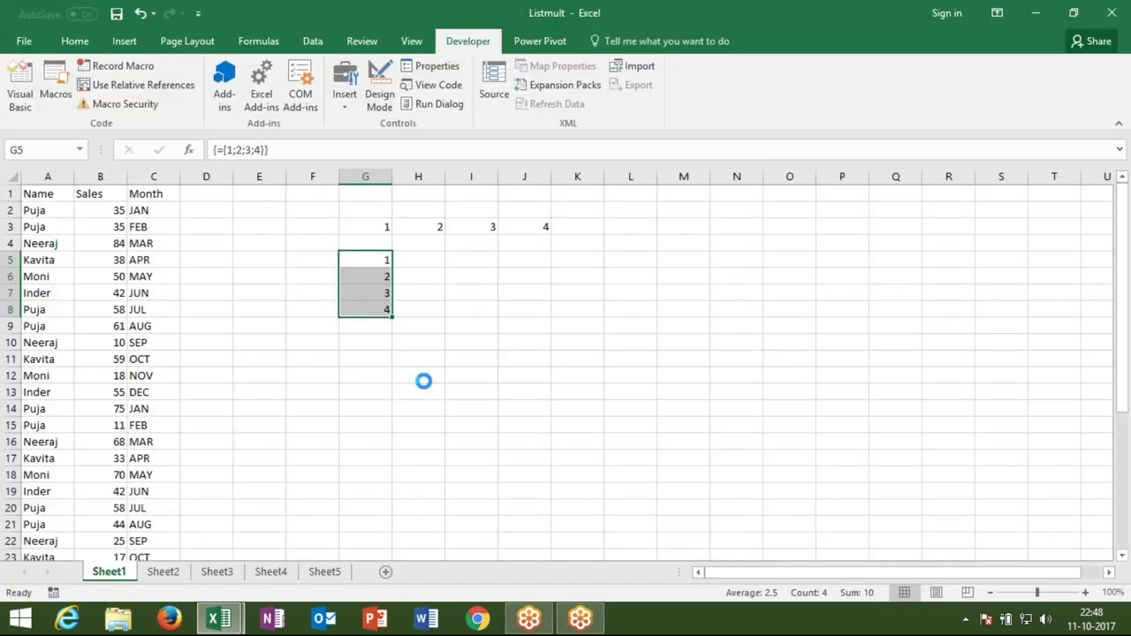
{"action": "left_click", "coordinate": [418, 391]}
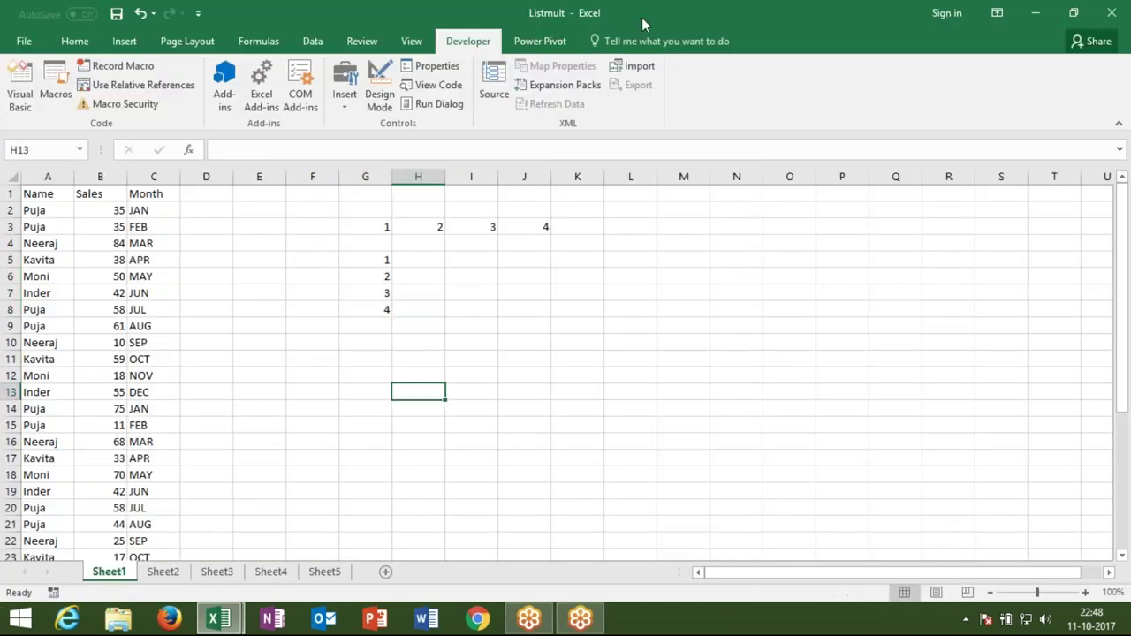
{"action": "double_click", "coordinate": [641, 17]}
- Close the Excel workbook and go to gmail.com in the Chrome tab
{"action": "left_click", "coordinate": [724, 204]}
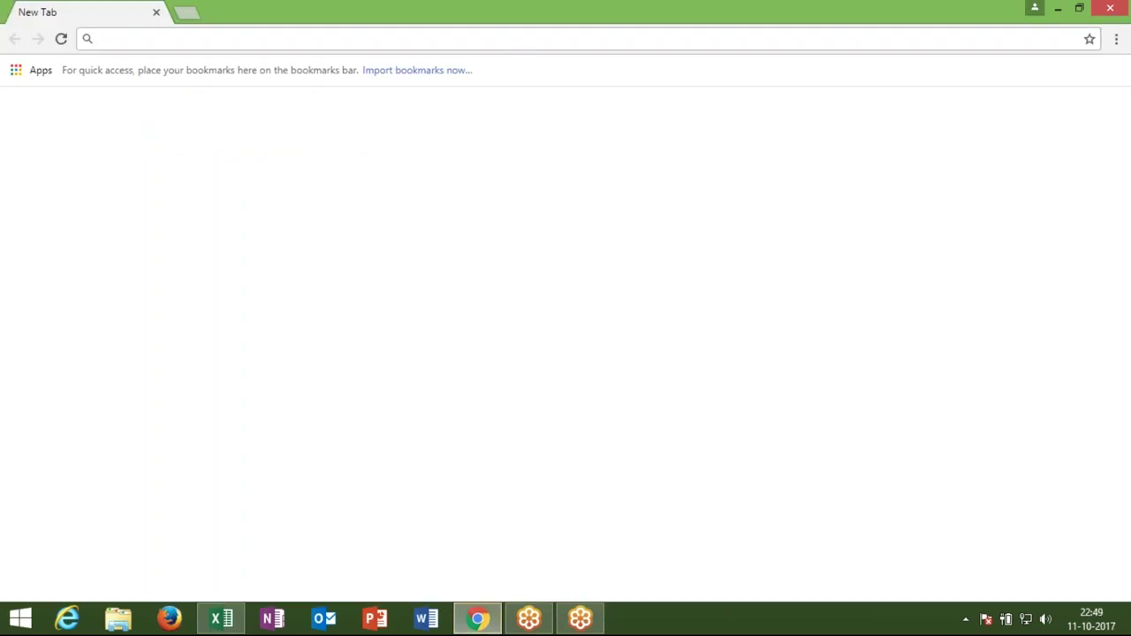
{"action": "type", "text": "gmail.com"}
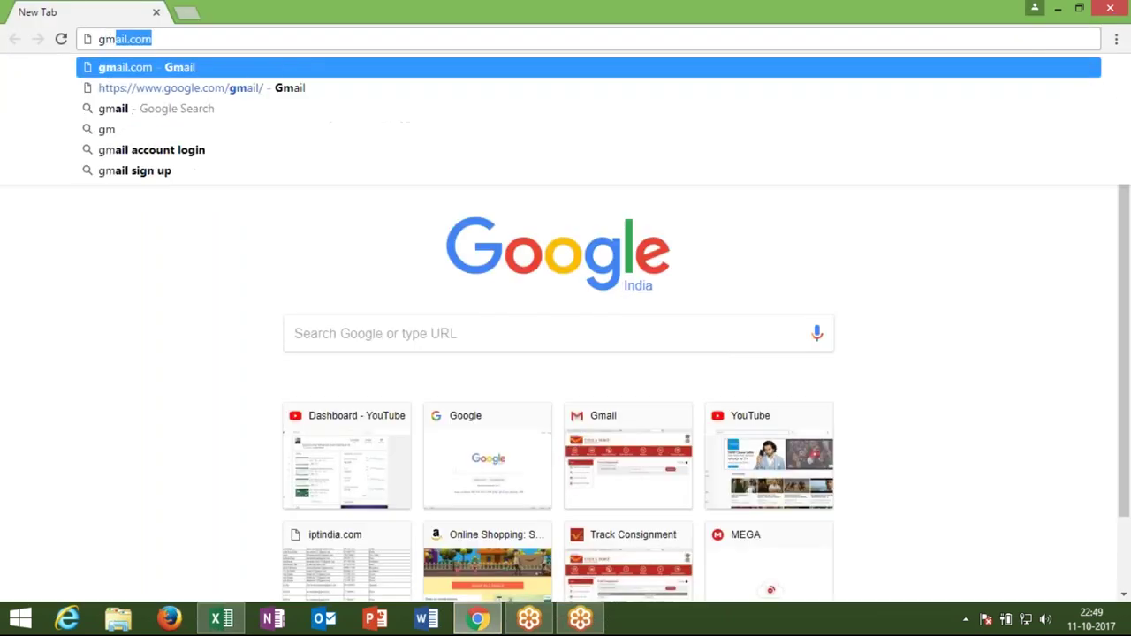
{"action": "key", "text": "Return"}
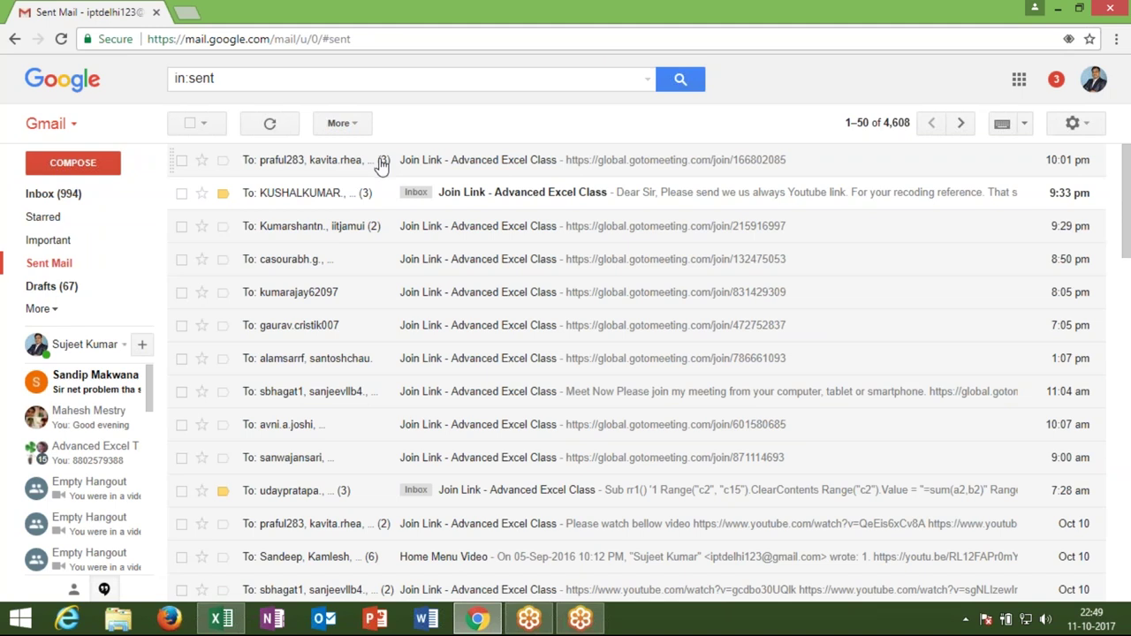
- Open the first sent 'Join Link - Advanced Excel Class' email and reply to its latest message
{"action": "left_click", "coordinate": [382, 165]}
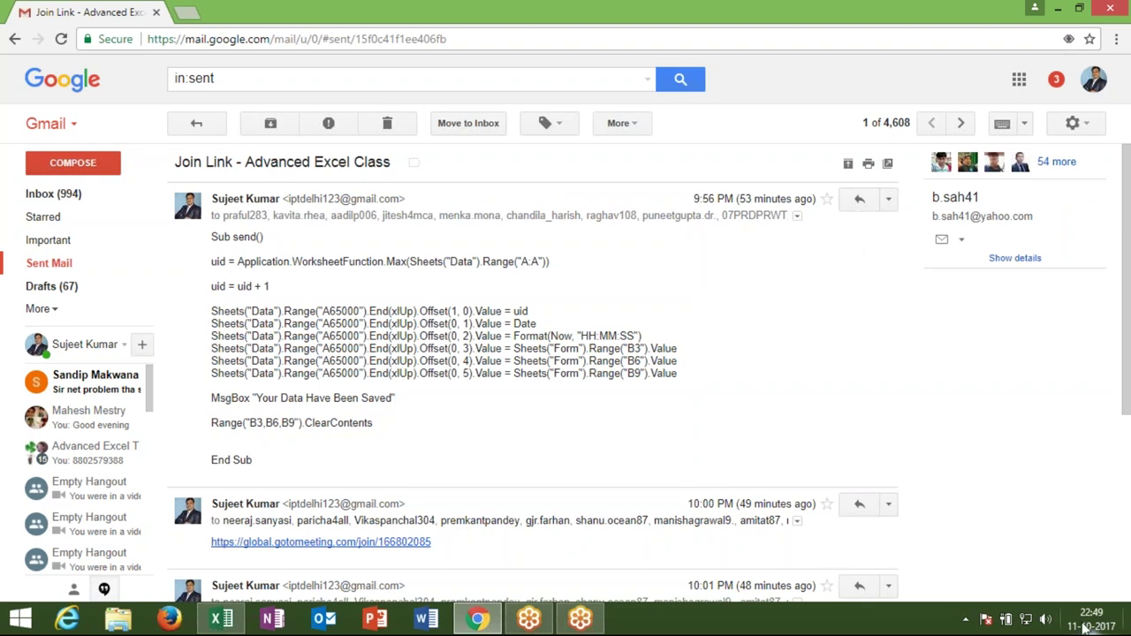
{"action": "scroll", "coordinate": [1127, 579], "scroll_direction": "down", "scroll_amount": 4}
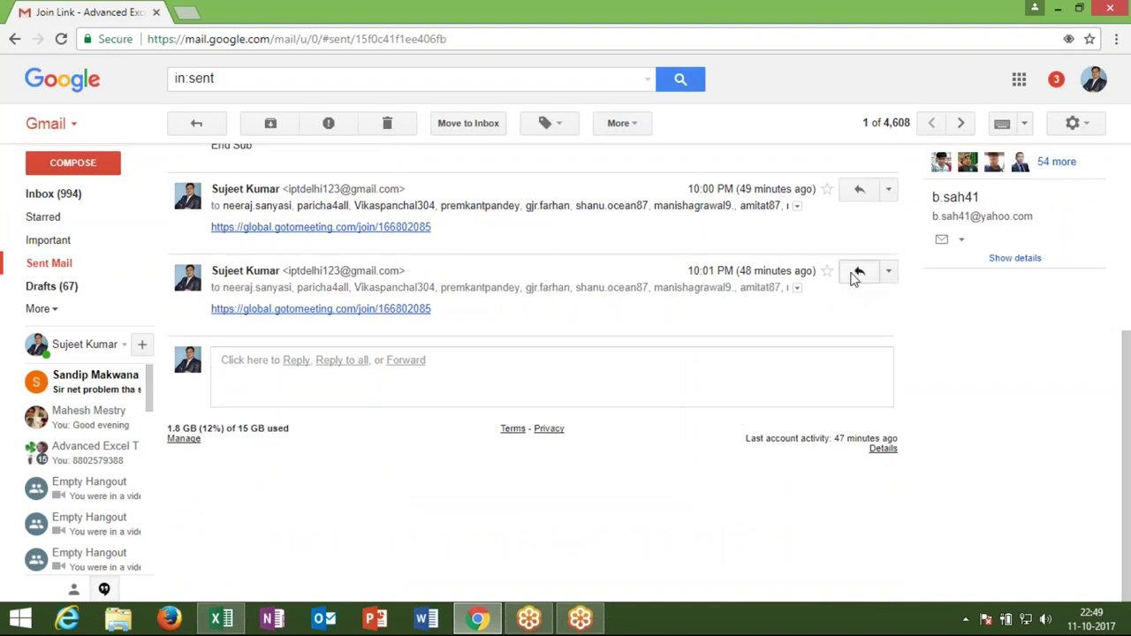
{"action": "left_click", "coordinate": [541, 620]}
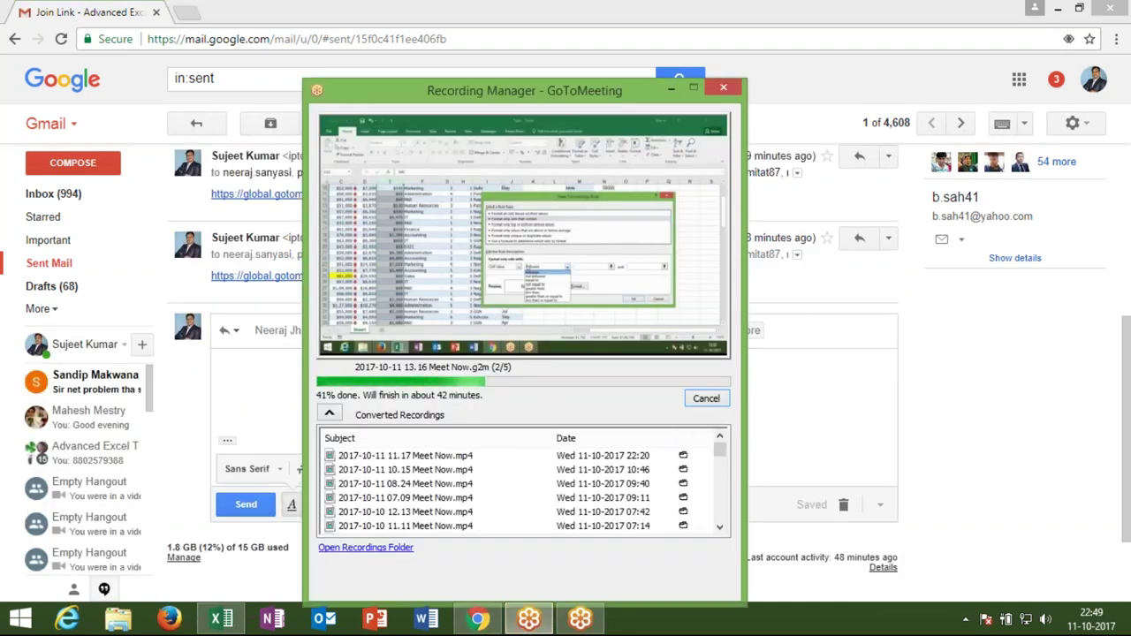
{"action": "key", "text": "alt+Tab"}
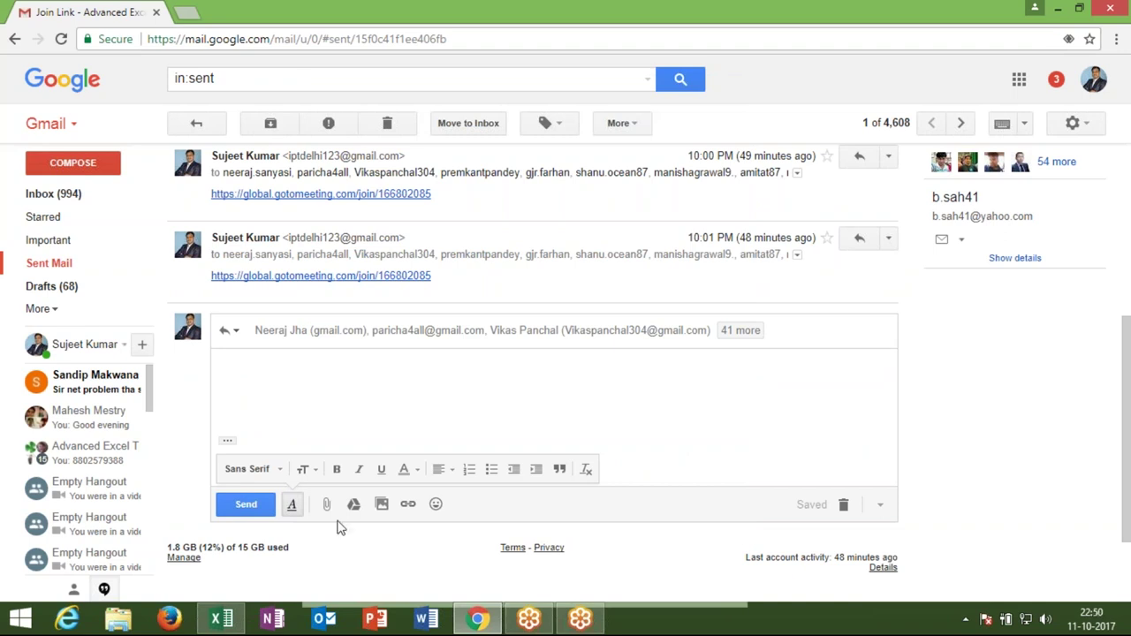
- Attach Listmult.xlsm from the Desktop to the reply
{"action": "left_click", "coordinate": [326, 505]}
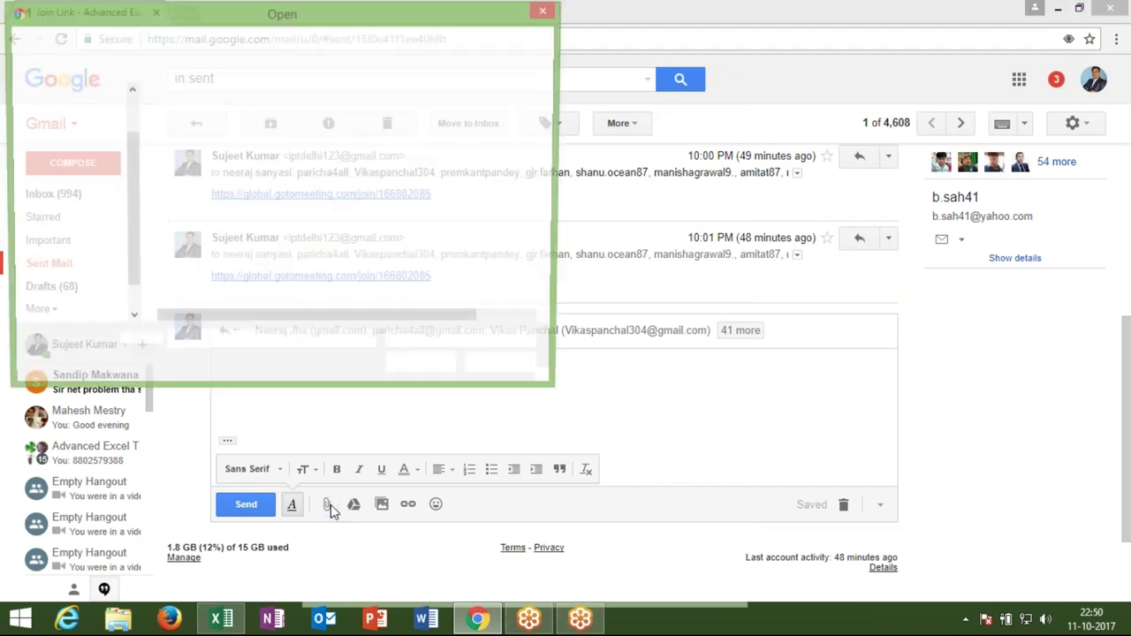
{"action": "left_click", "coordinate": [66, 178]}
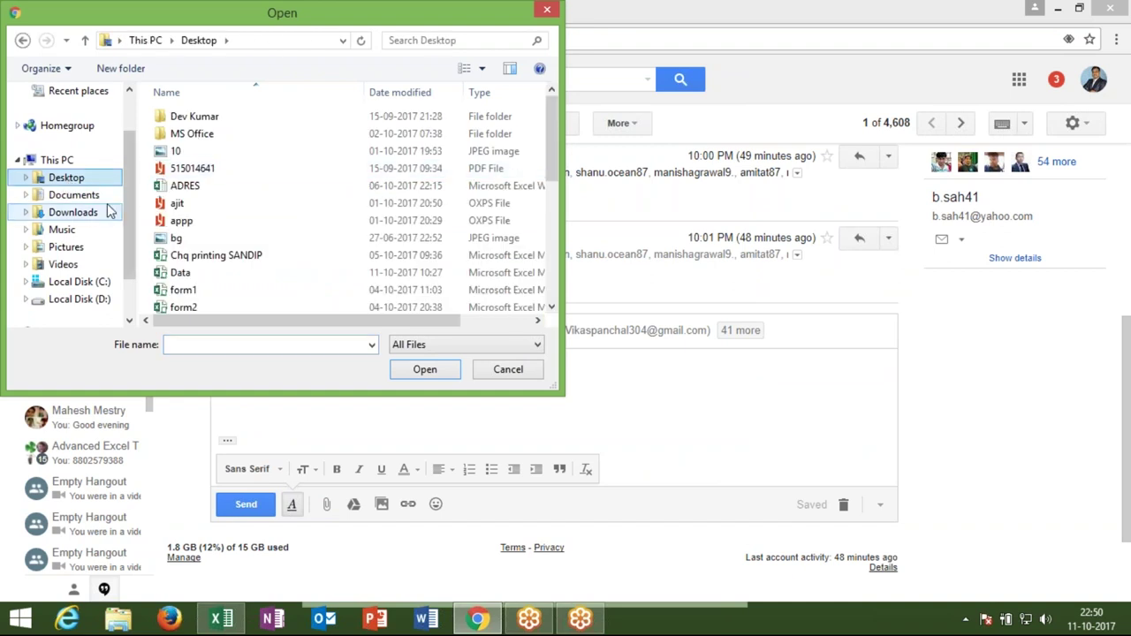
{"action": "left_click", "coordinate": [301, 255]}
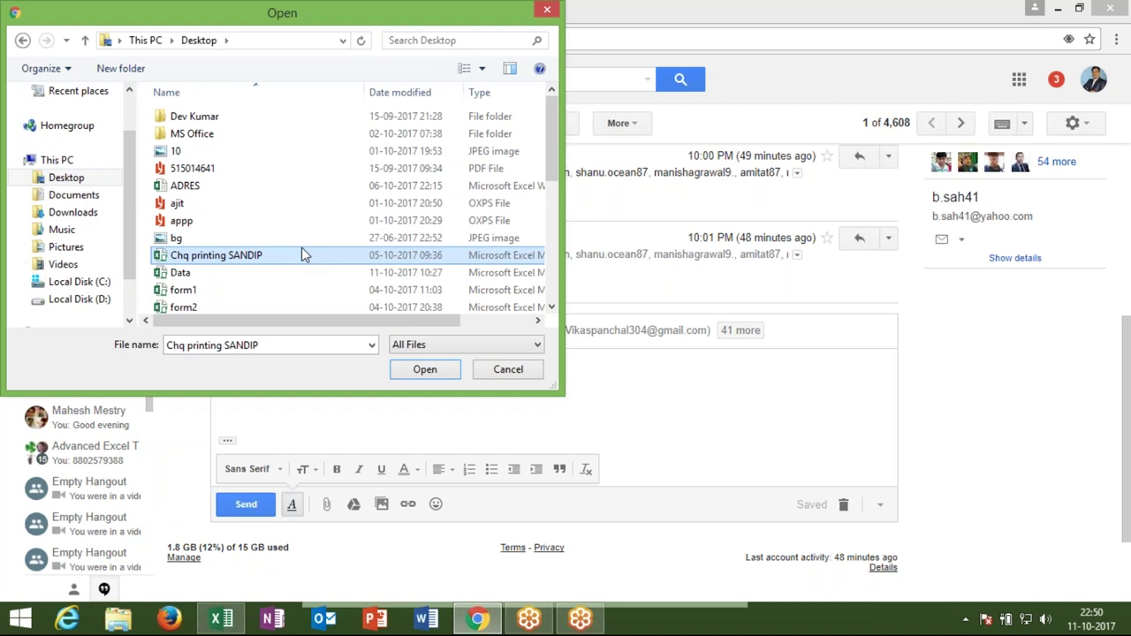
{"action": "key", "text": "l"}
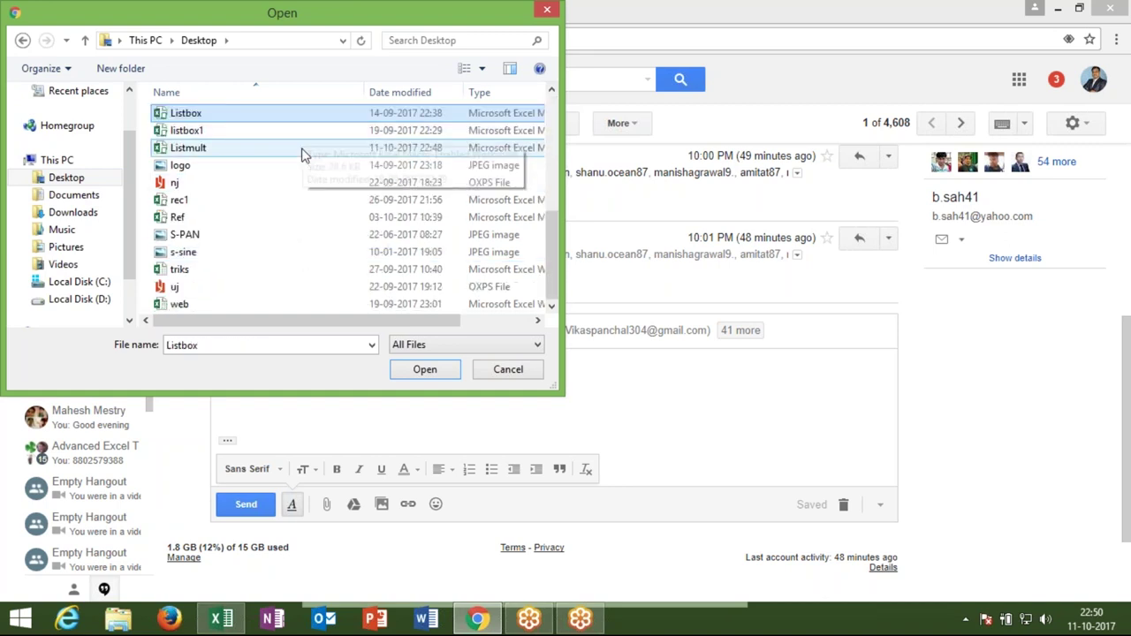
{"action": "left_click", "coordinate": [303, 150]}
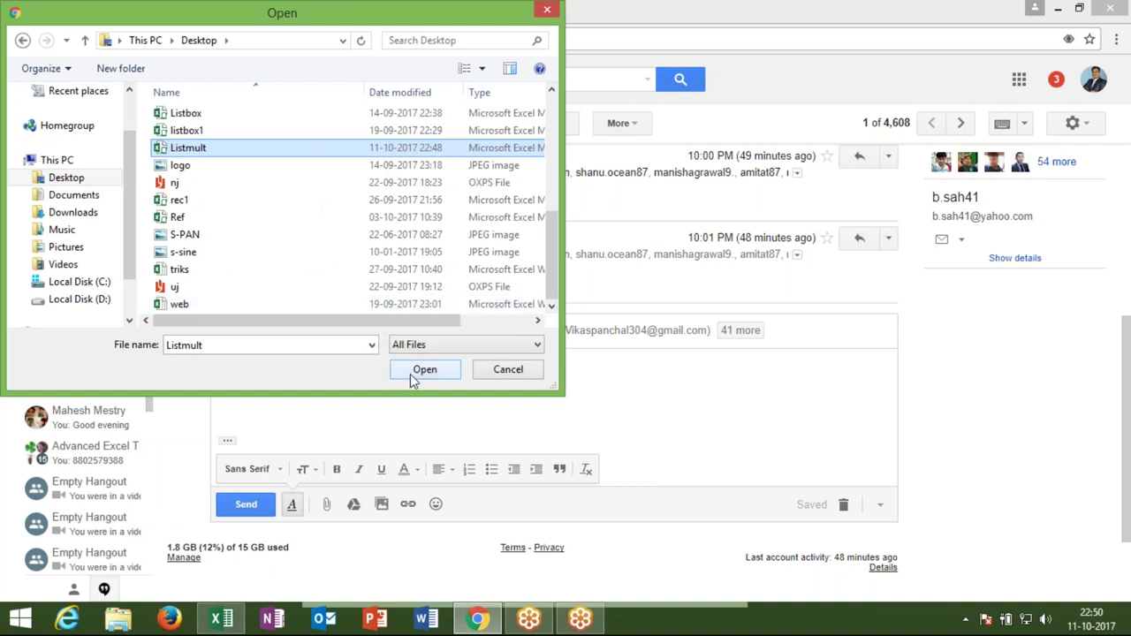
{"action": "left_click", "coordinate": [410, 374]}
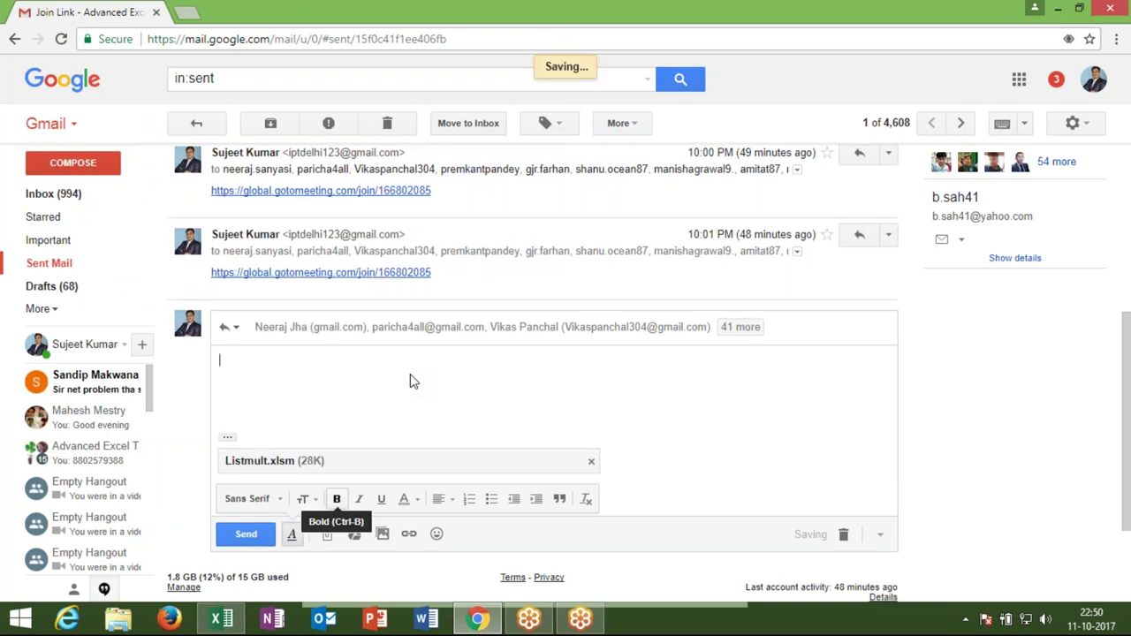
- Send the reply with the attachment and show the Windows desktop
{"action": "left_click", "coordinate": [250, 535]}
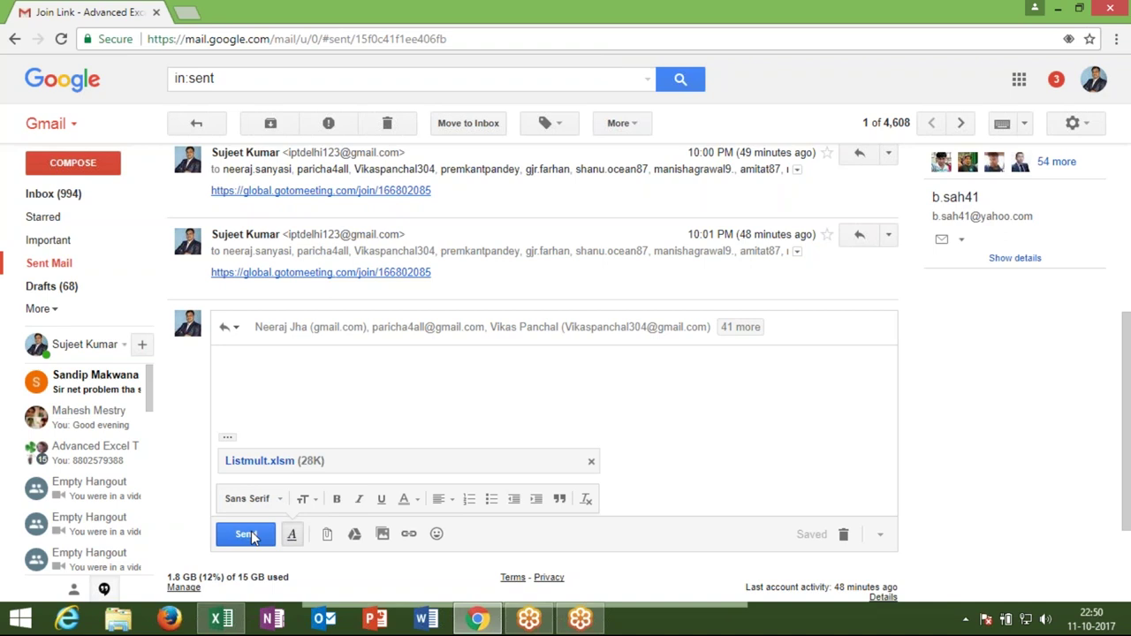
{"action": "key", "text": "super+d"}
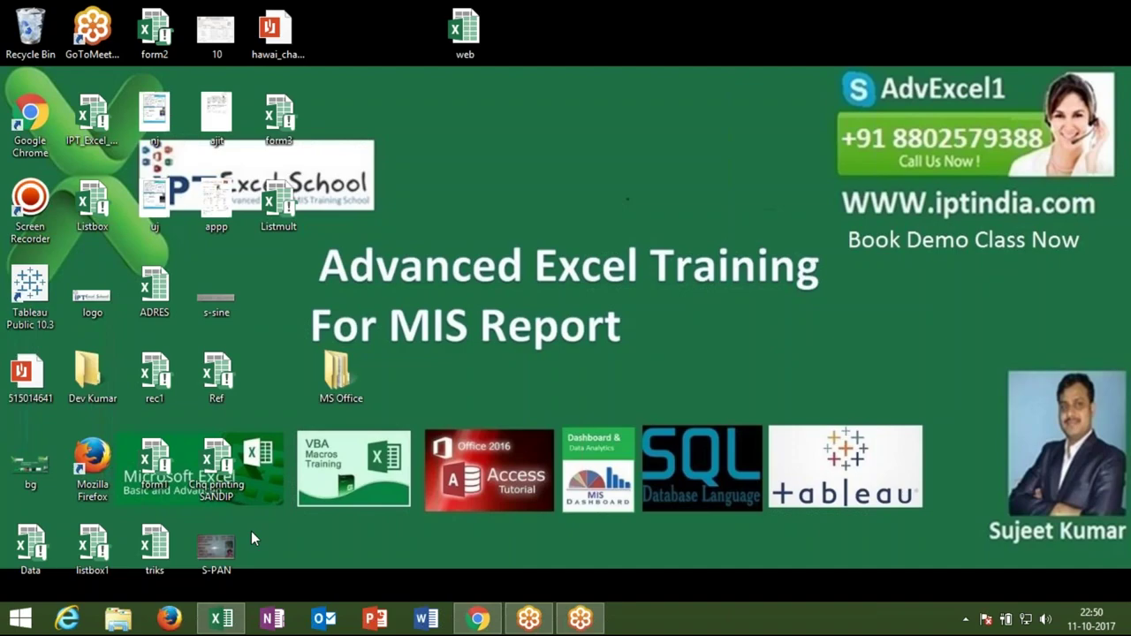
{"action": "key", "text": "super+d"}
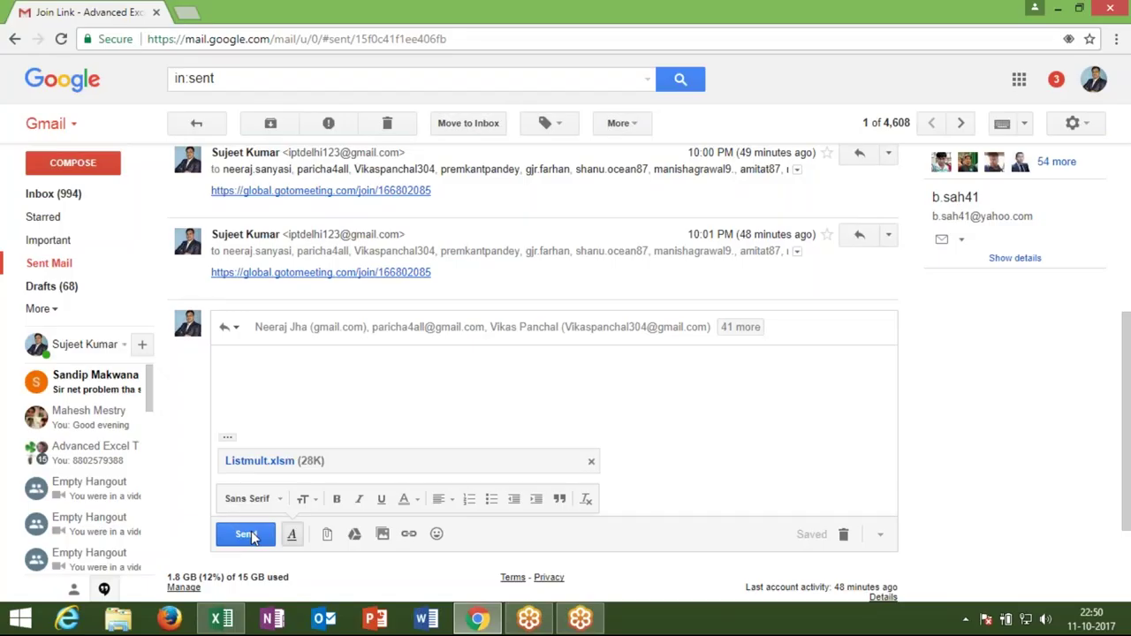
{"action": "left_click", "coordinate": [250, 535]}
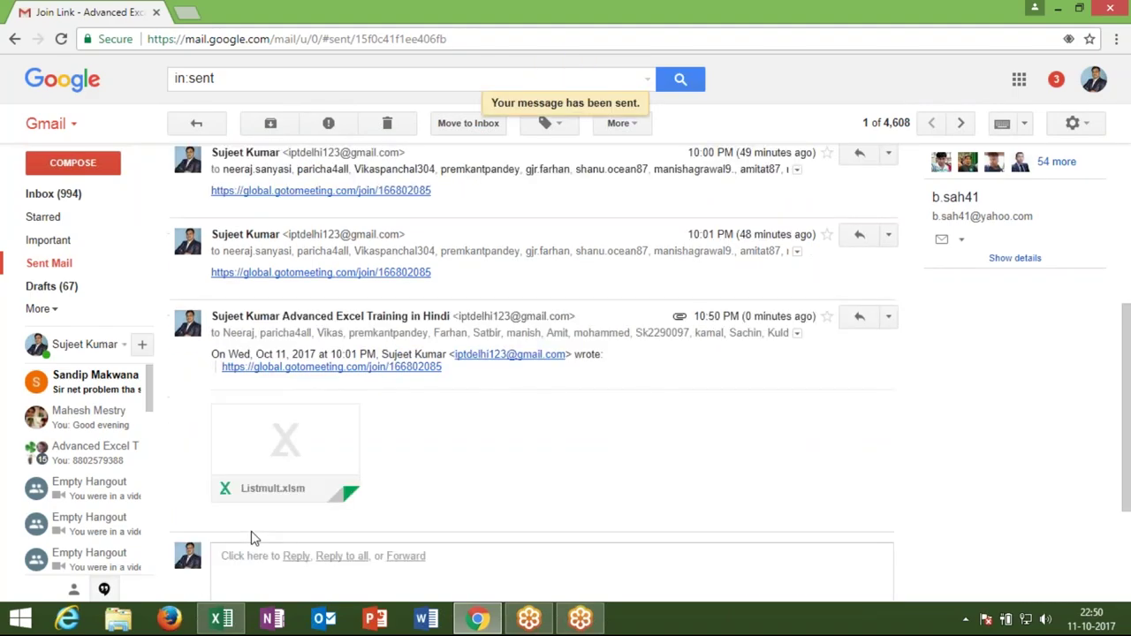
{"action": "key", "text": "super+d"}
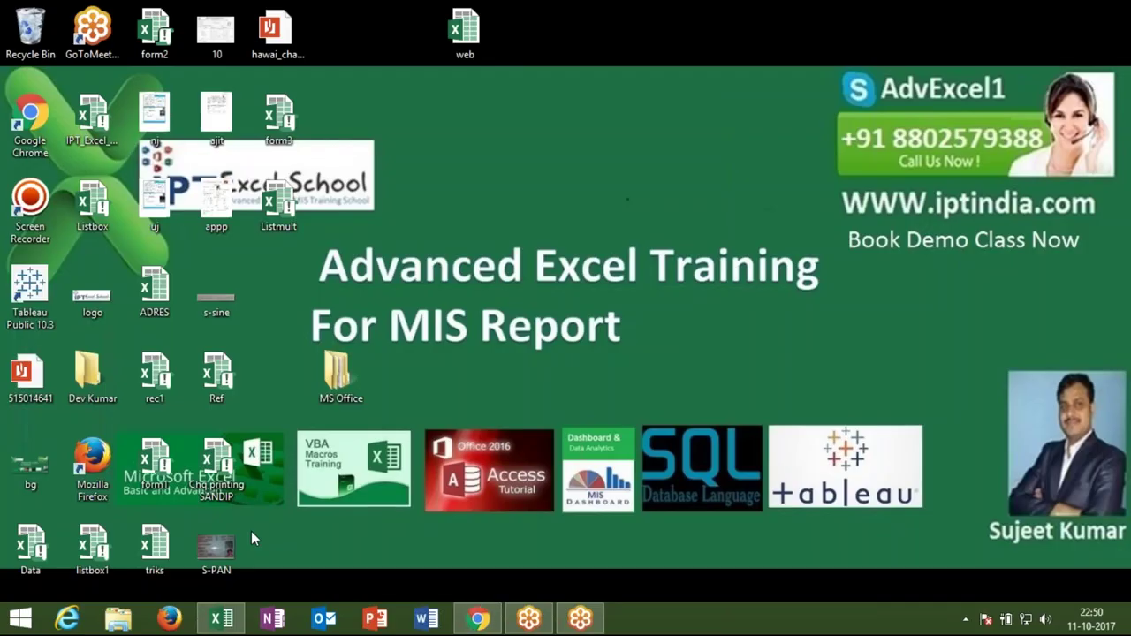